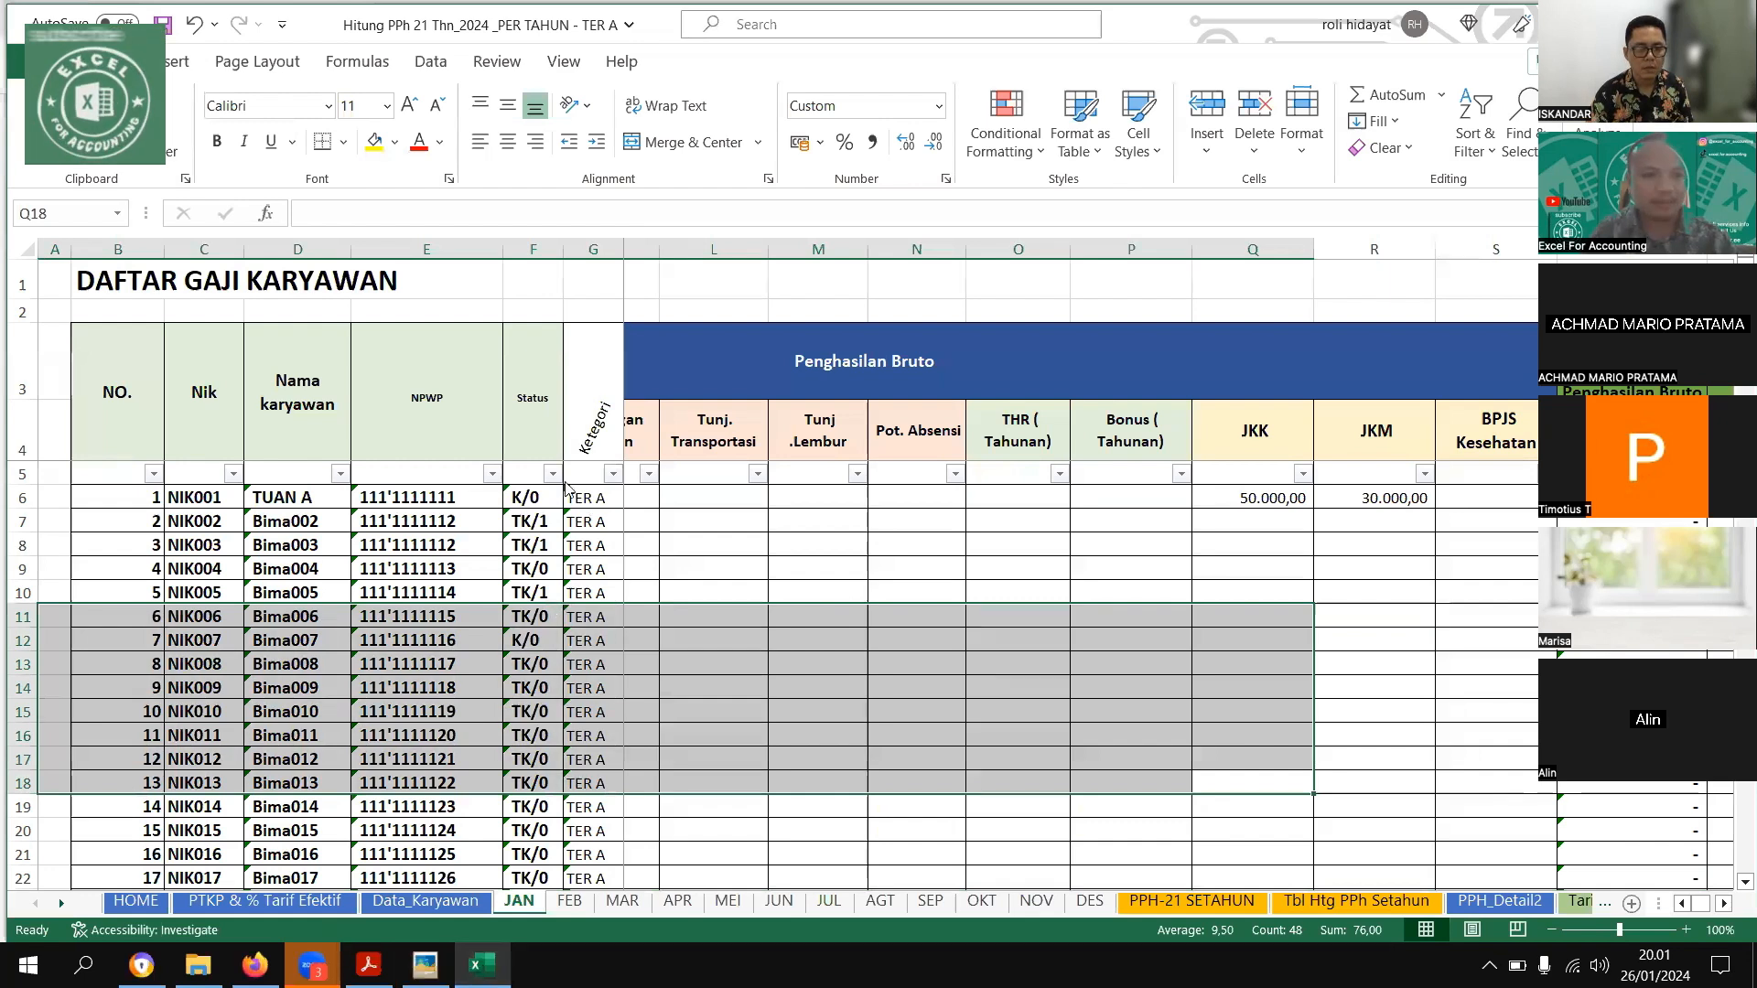
Examine the first employee's data in the January sheet, the status categories in PTKP & % Tarif Efektif, and the Data_Karyawan list
left_click(204, 498)
key("Right")
key("Right")
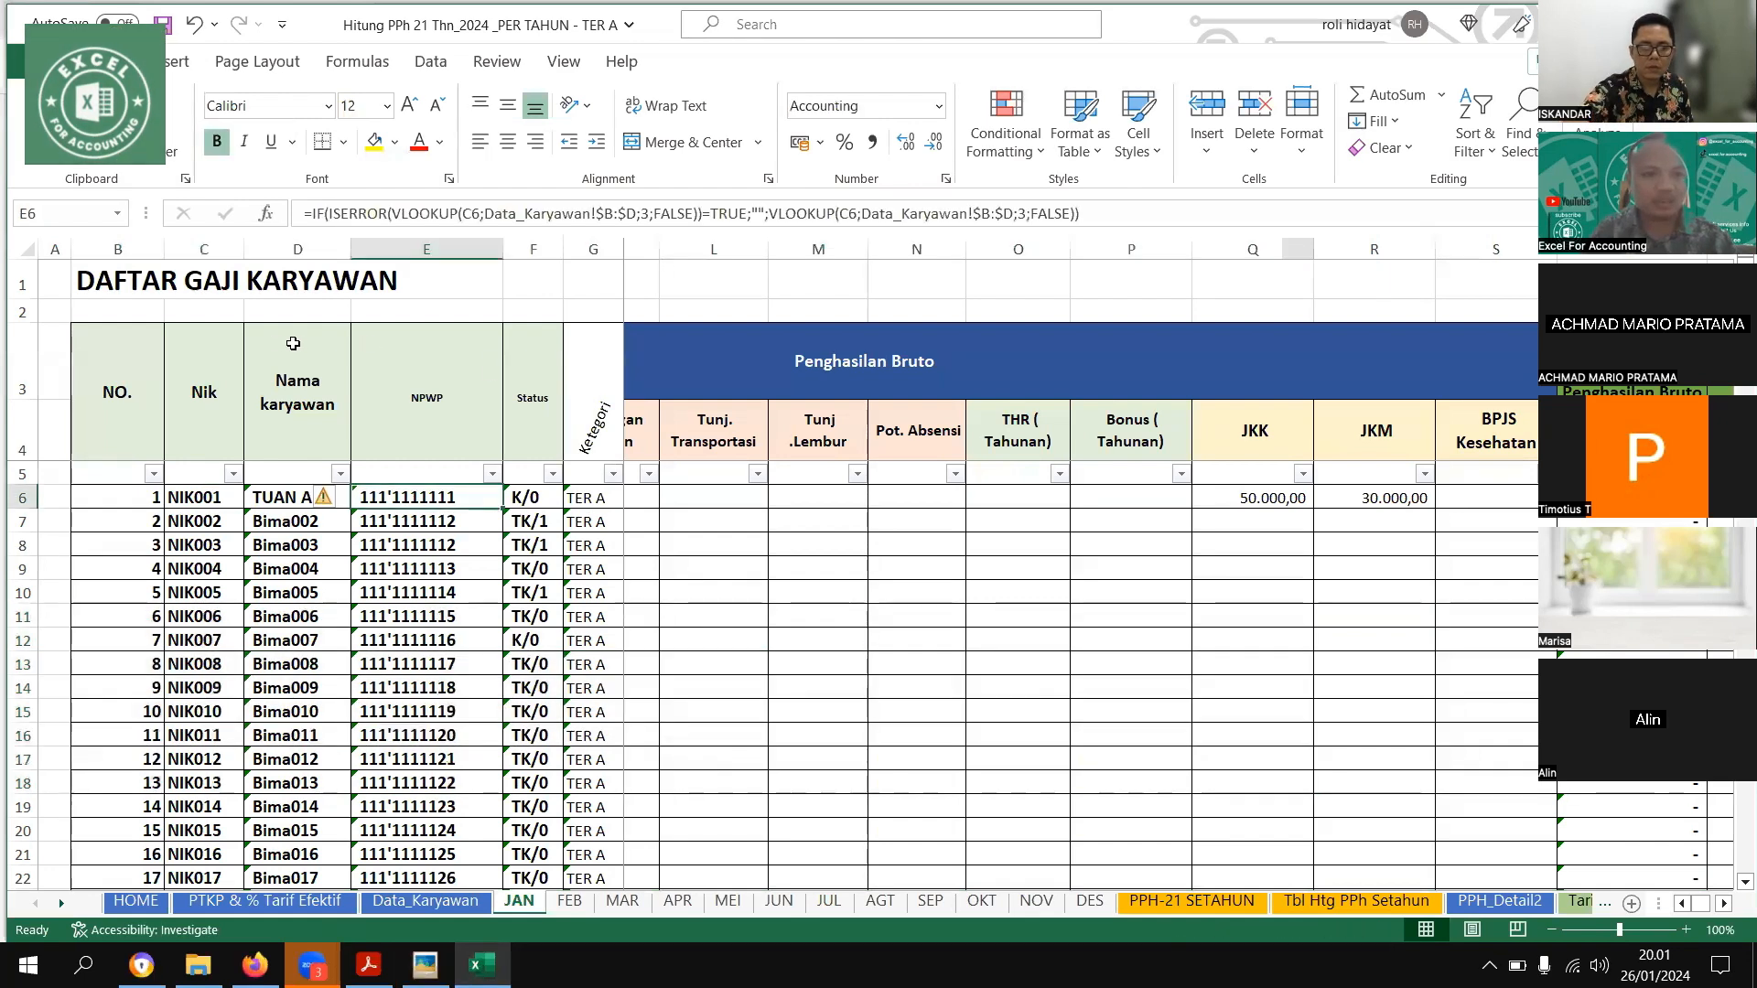
key("Right")
key("Right")
key("ctrl+Page_Up")
key("ctrl+Page_Up")
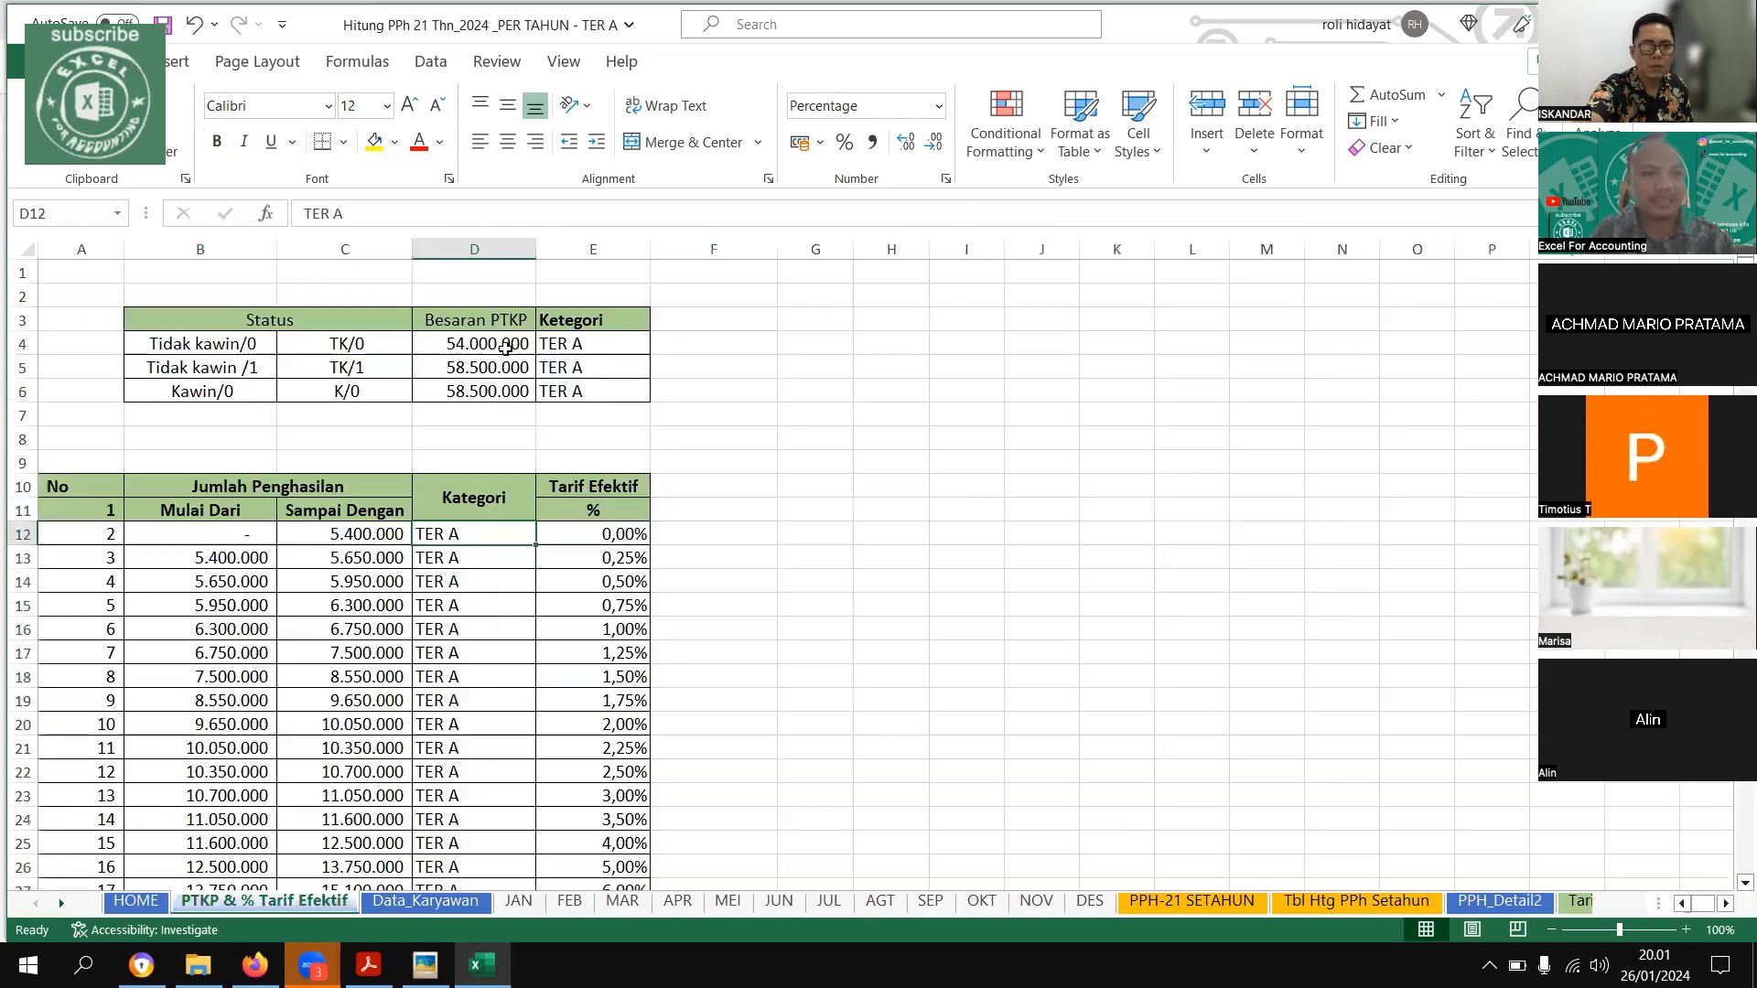
left_click_drag(201, 344, 474, 415)
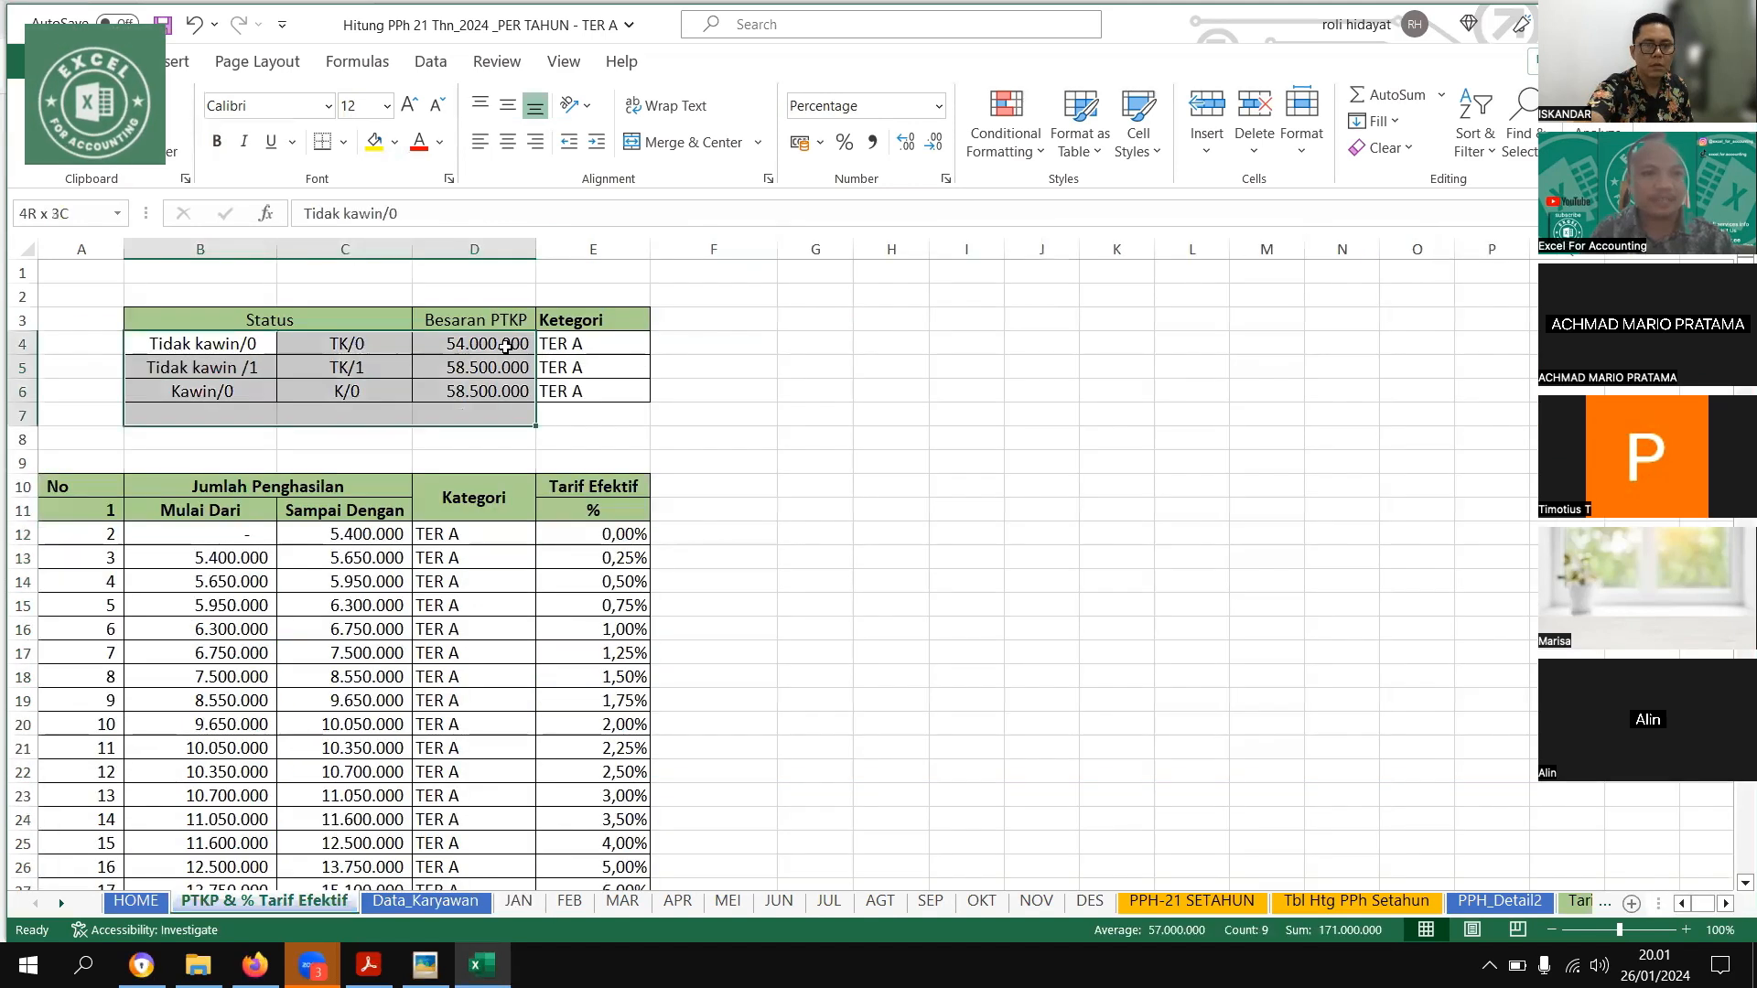
key("Right")
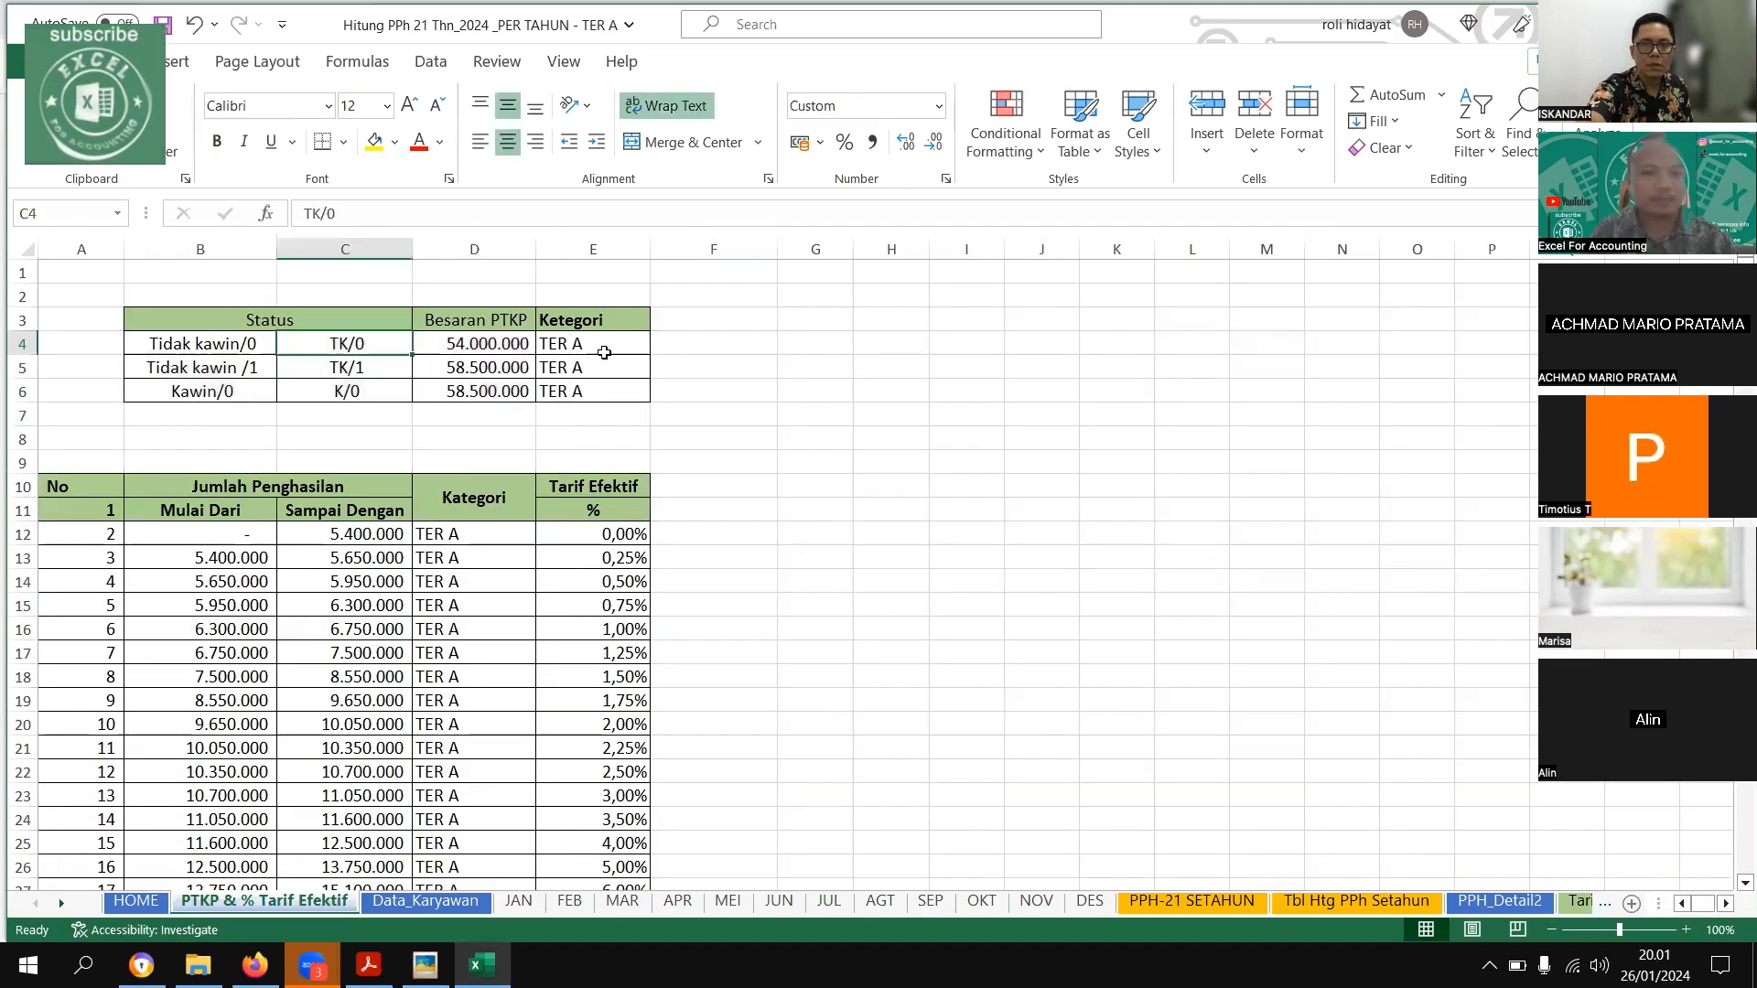
left_click(587, 343)
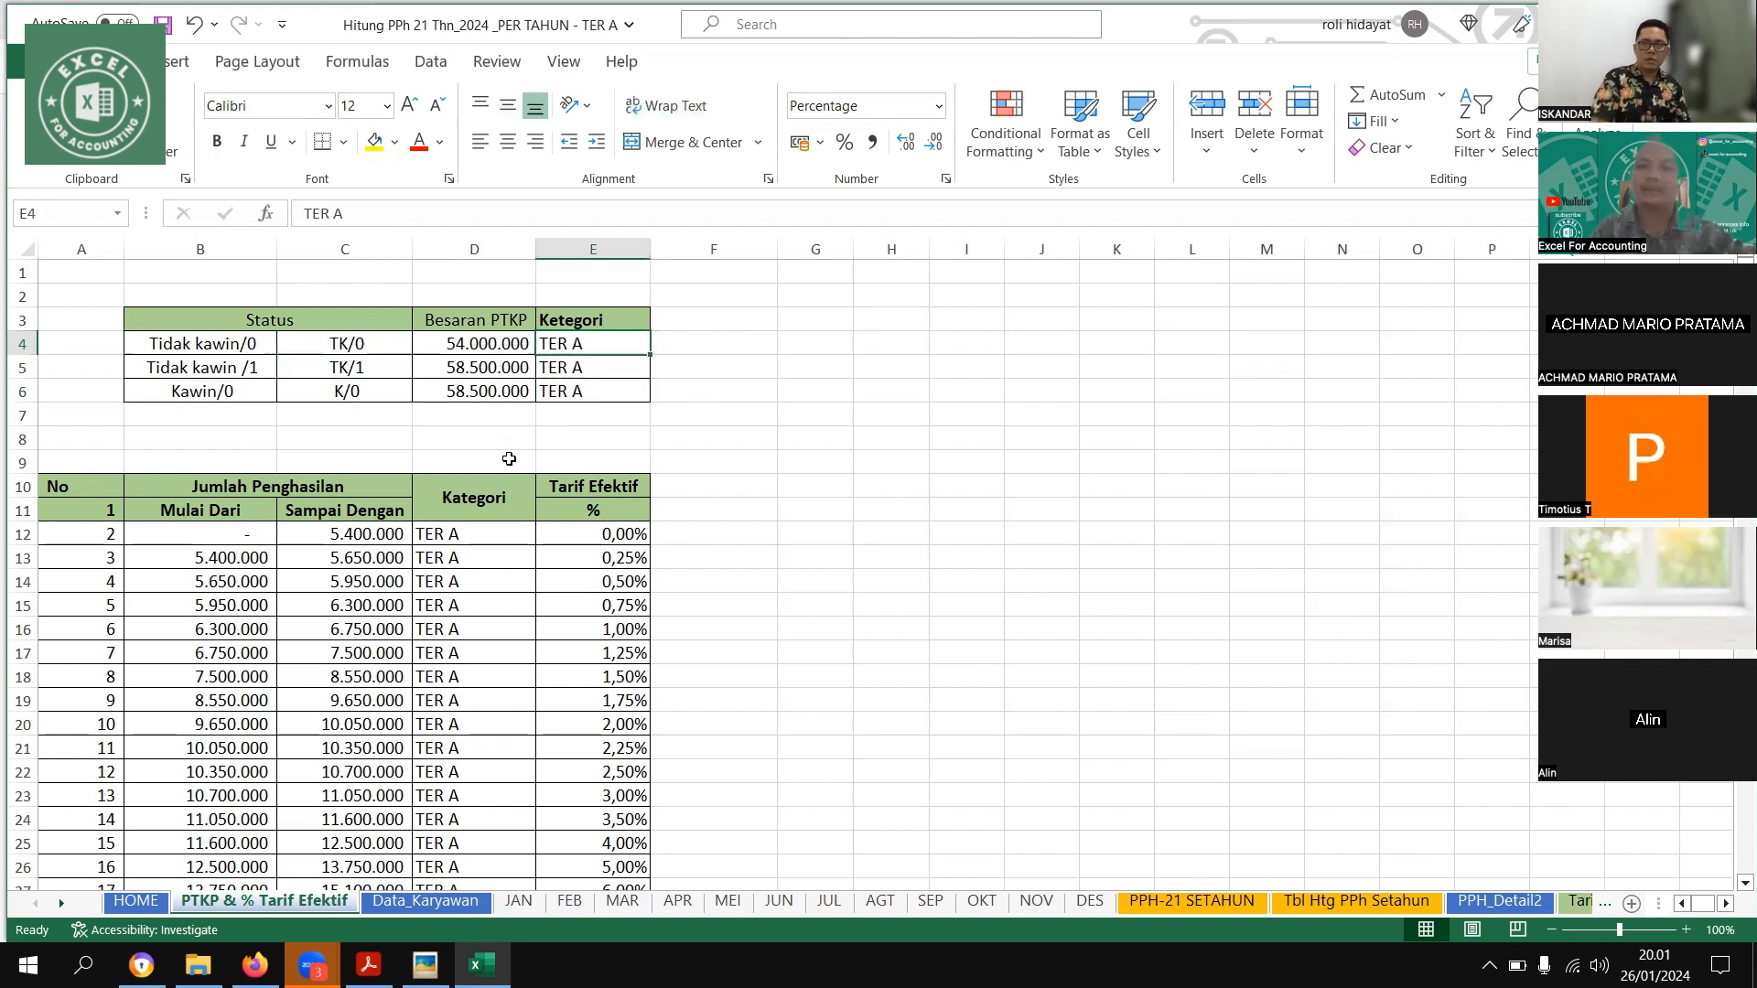
left_click(430, 900)
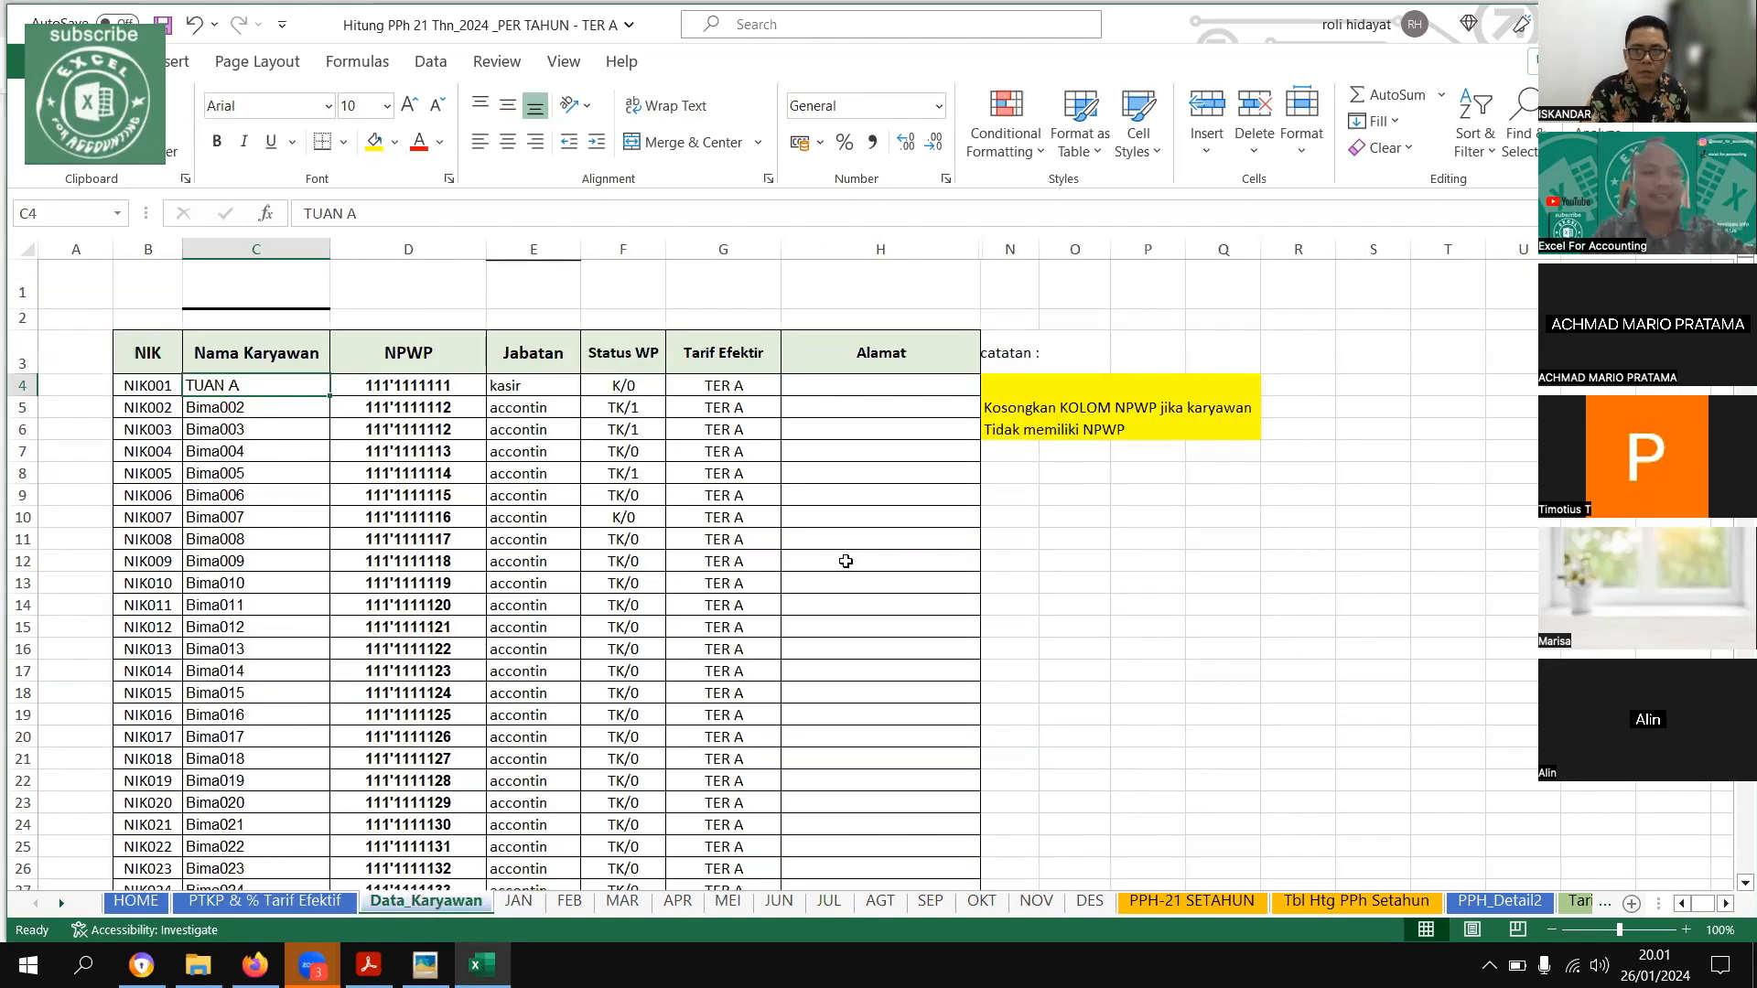
Clear the first employee's gross income amounts on the JAN sheet, including Gaji Pokok, Tunjangan Jabatan, JKK and JKM
key("ctrl+Page_Down")
left_click_drag(817, 500, 718, 508)
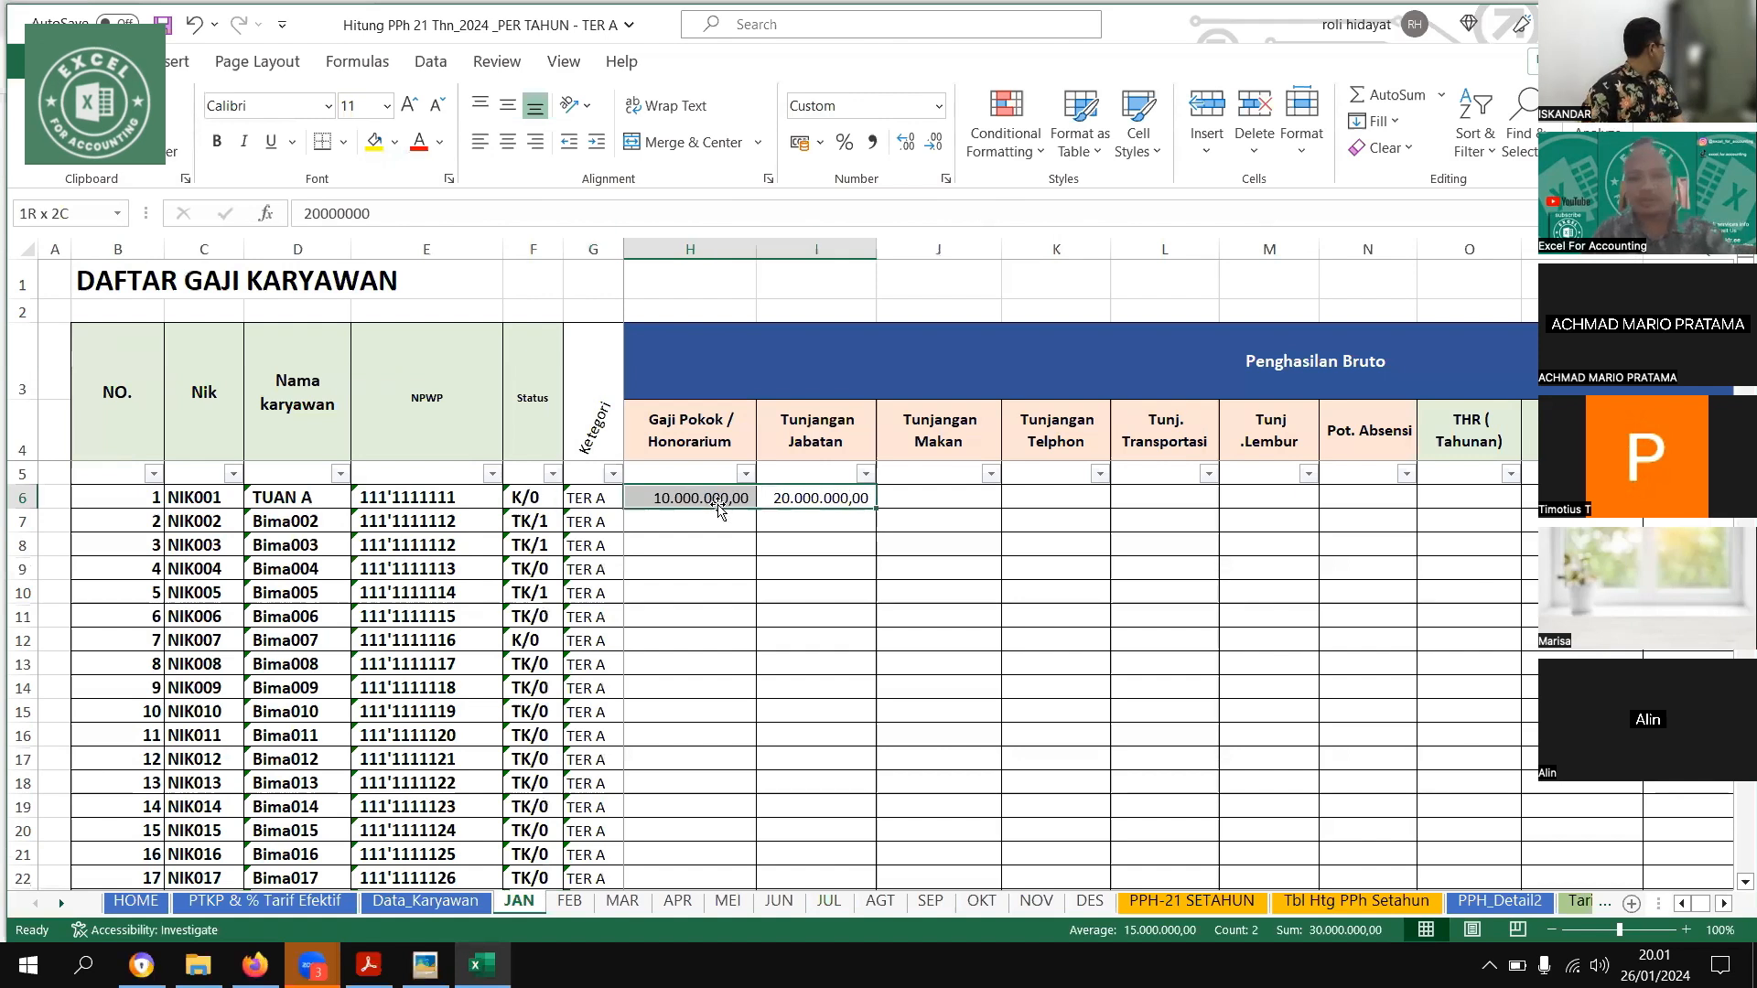
key("Right")
key("Right")
key("Right")
key("Right")
key("Right")
key("Right")
key("Right")
key("Right")
key("Right")
key("Right")
key("Right")
key("Right")
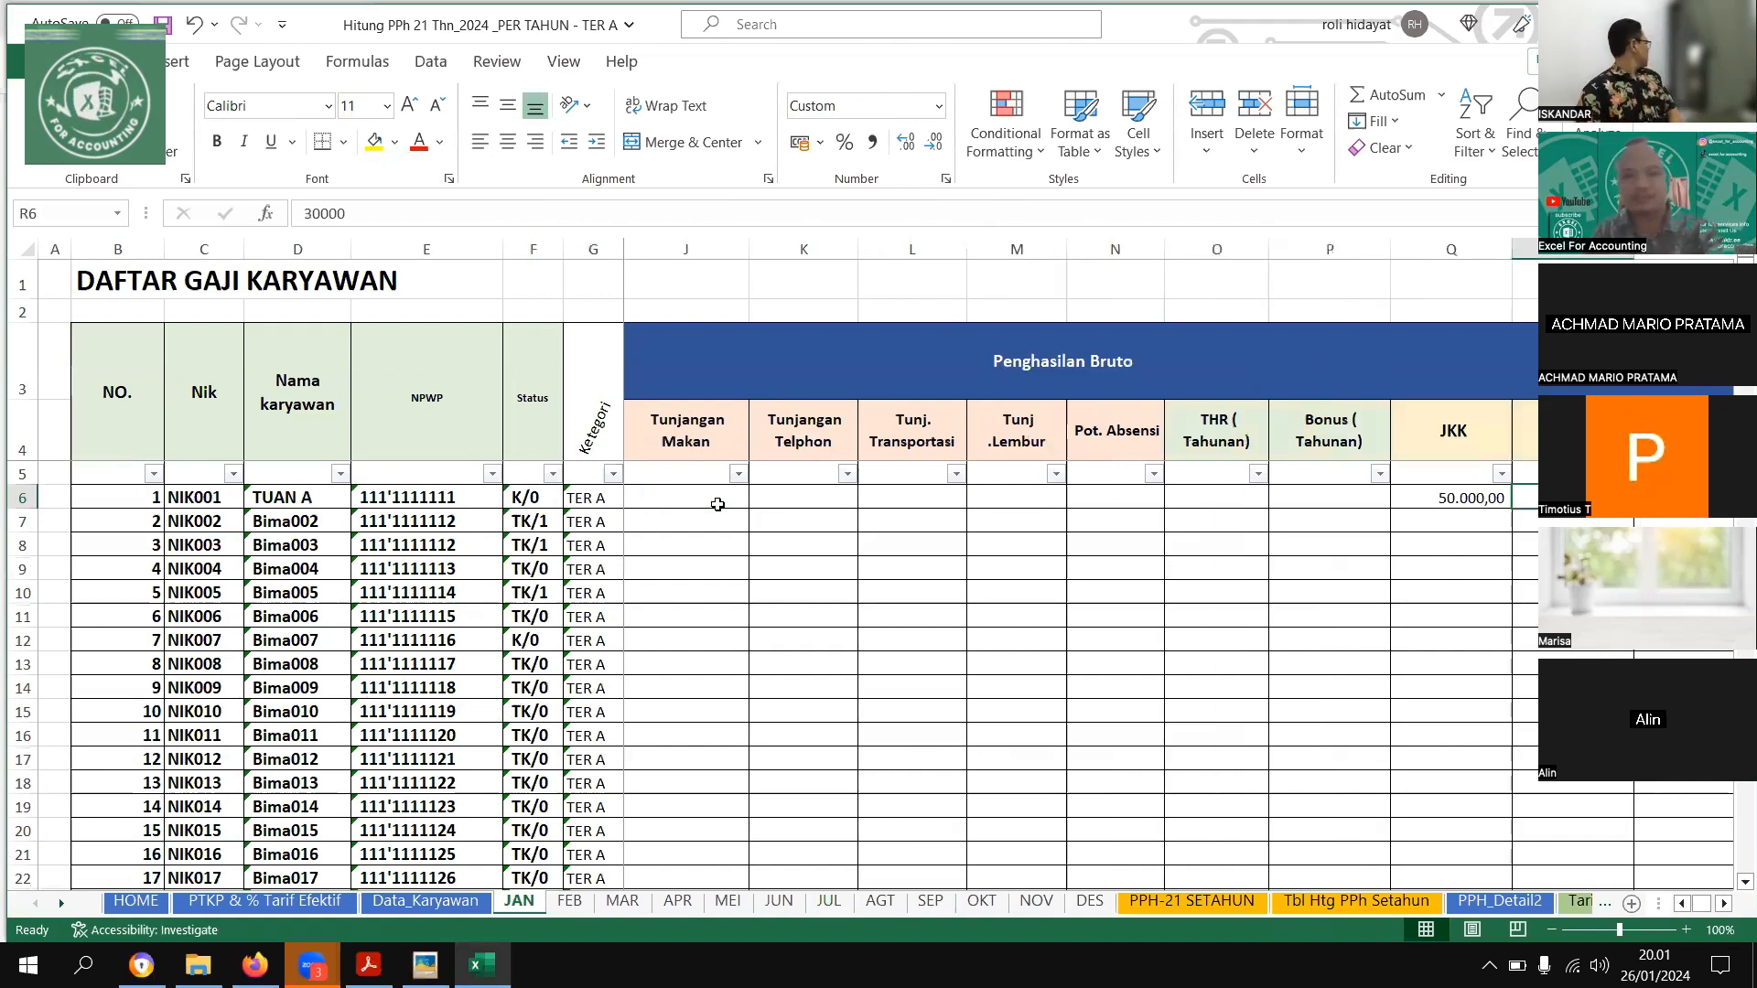
key("Left")
key("Left")
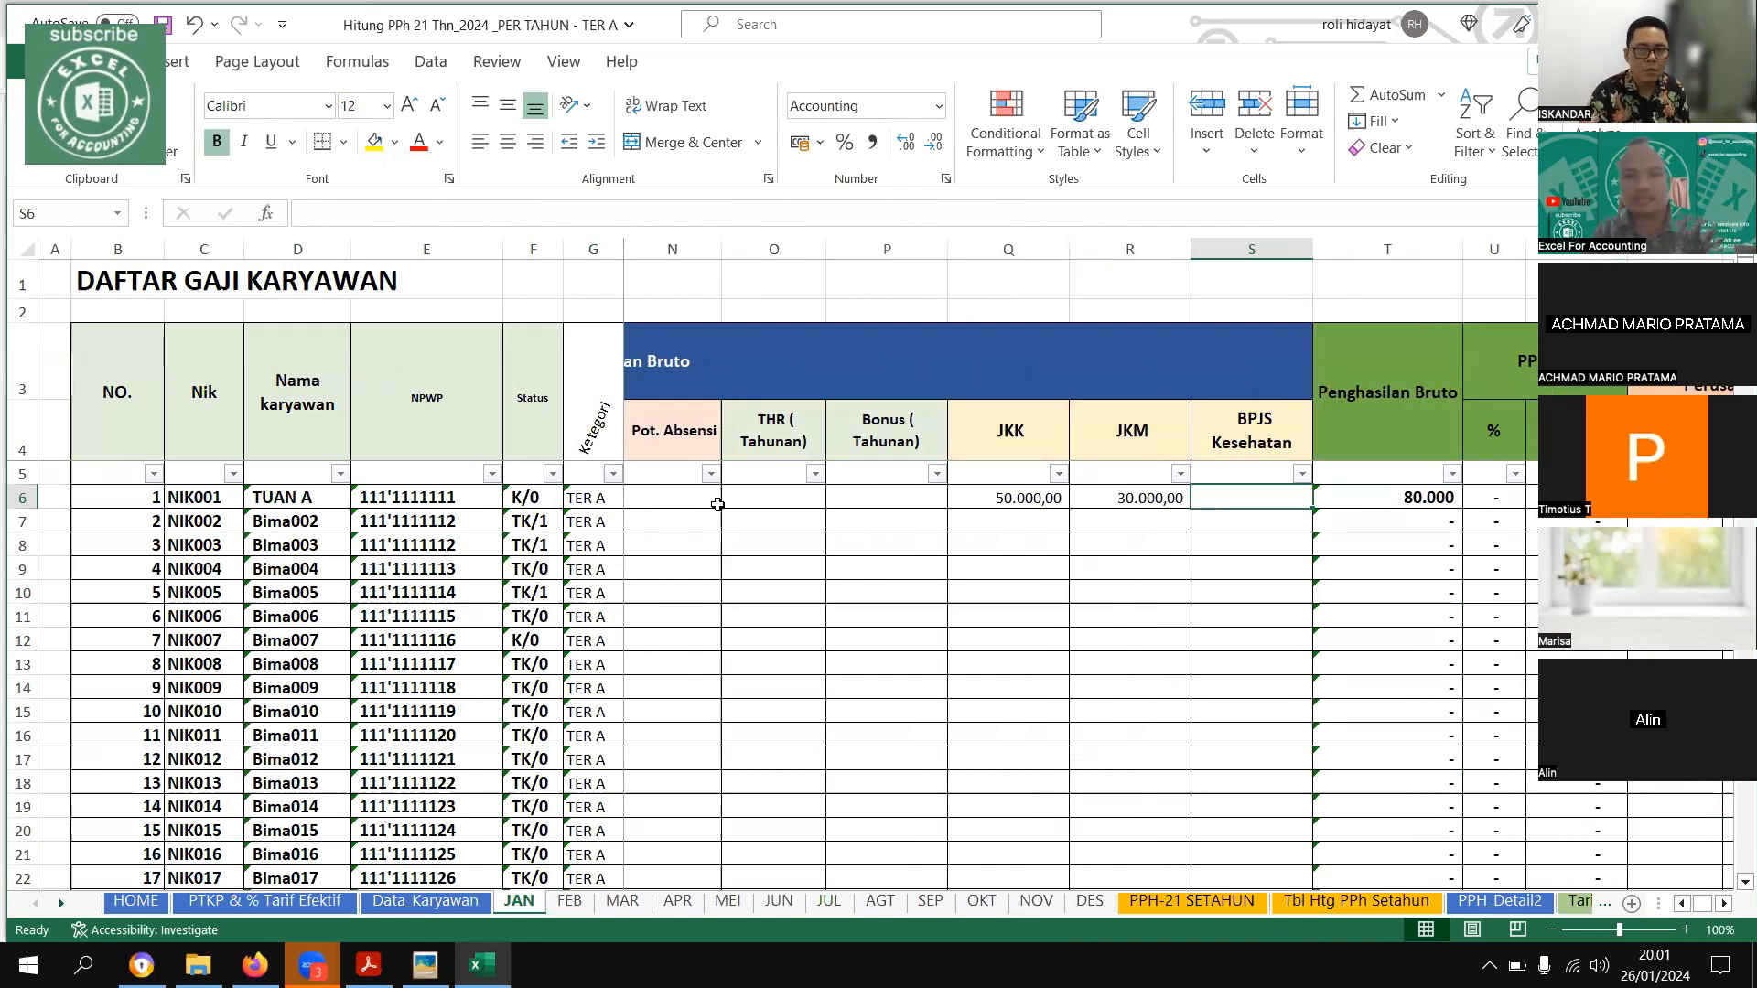
key("Left")
key("Left")
key("Left")
key("Left")
key("Left")
key("Left")
key("Left")
key("Left")
key("Left")
key("Left")
key("Left")
key("Left")
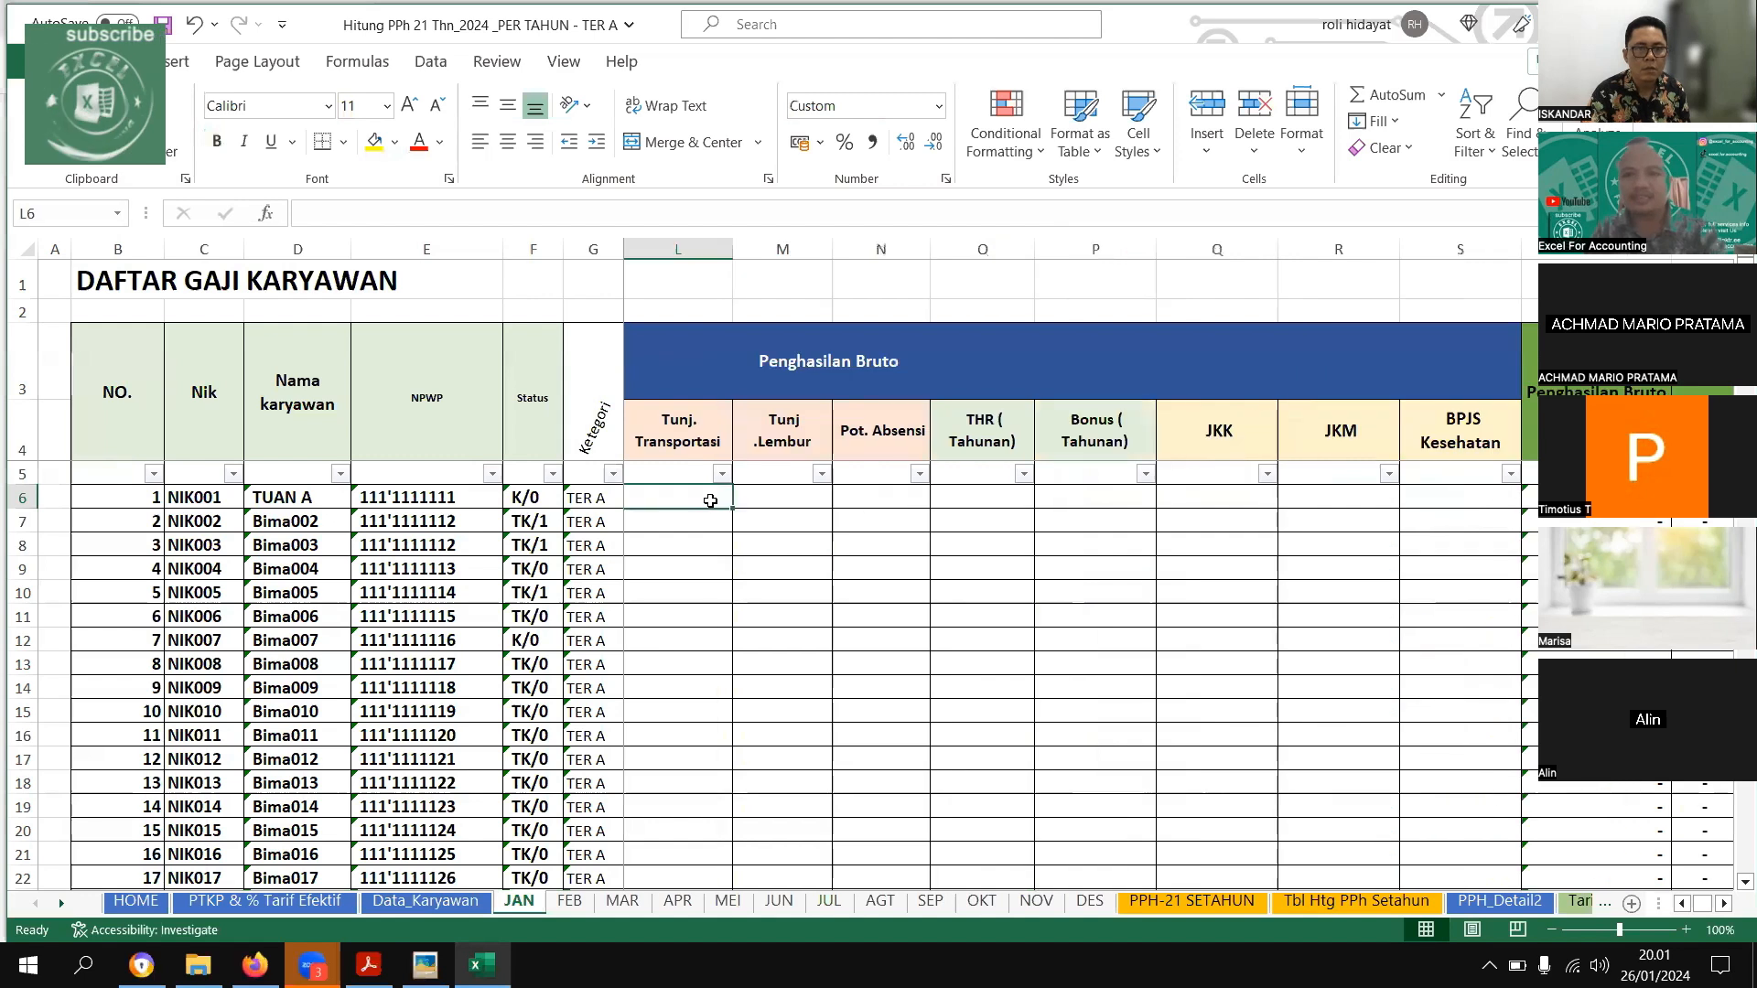
key("Left")
key("Left")
key("Left")
key("Left")
key("Left")
key("Left")
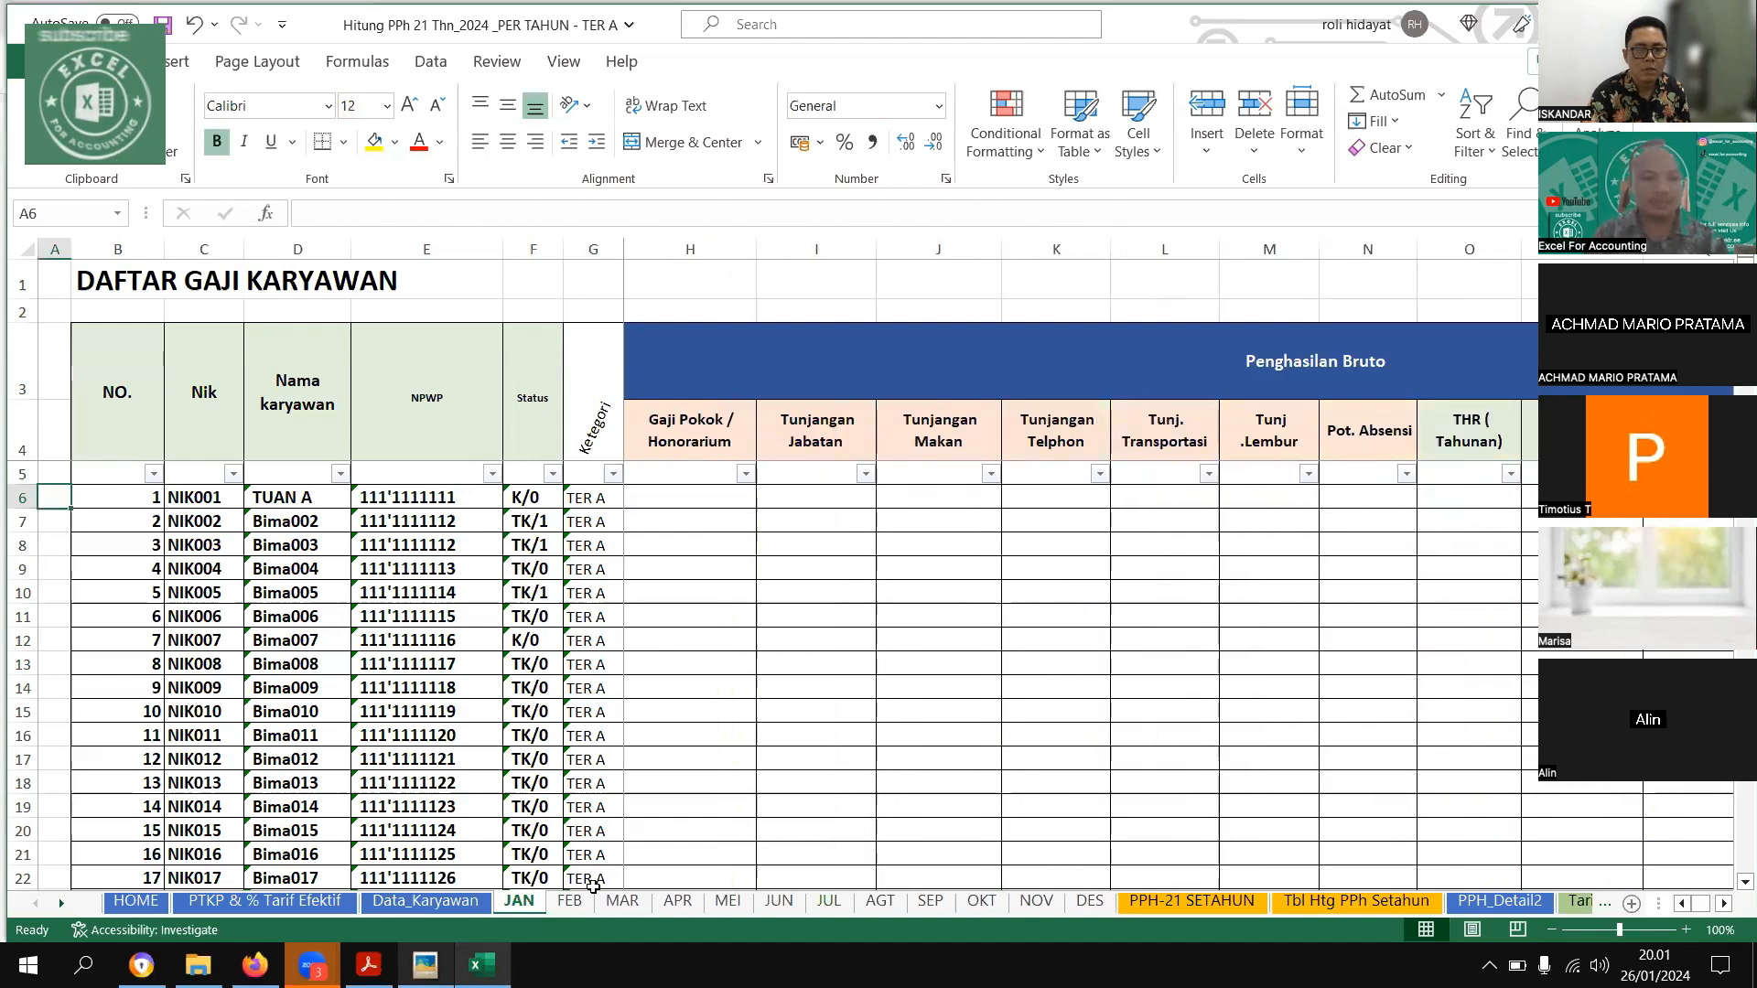
Group the monthly sheets FEB through NOV so they can be edited together
left_click(657, 818)
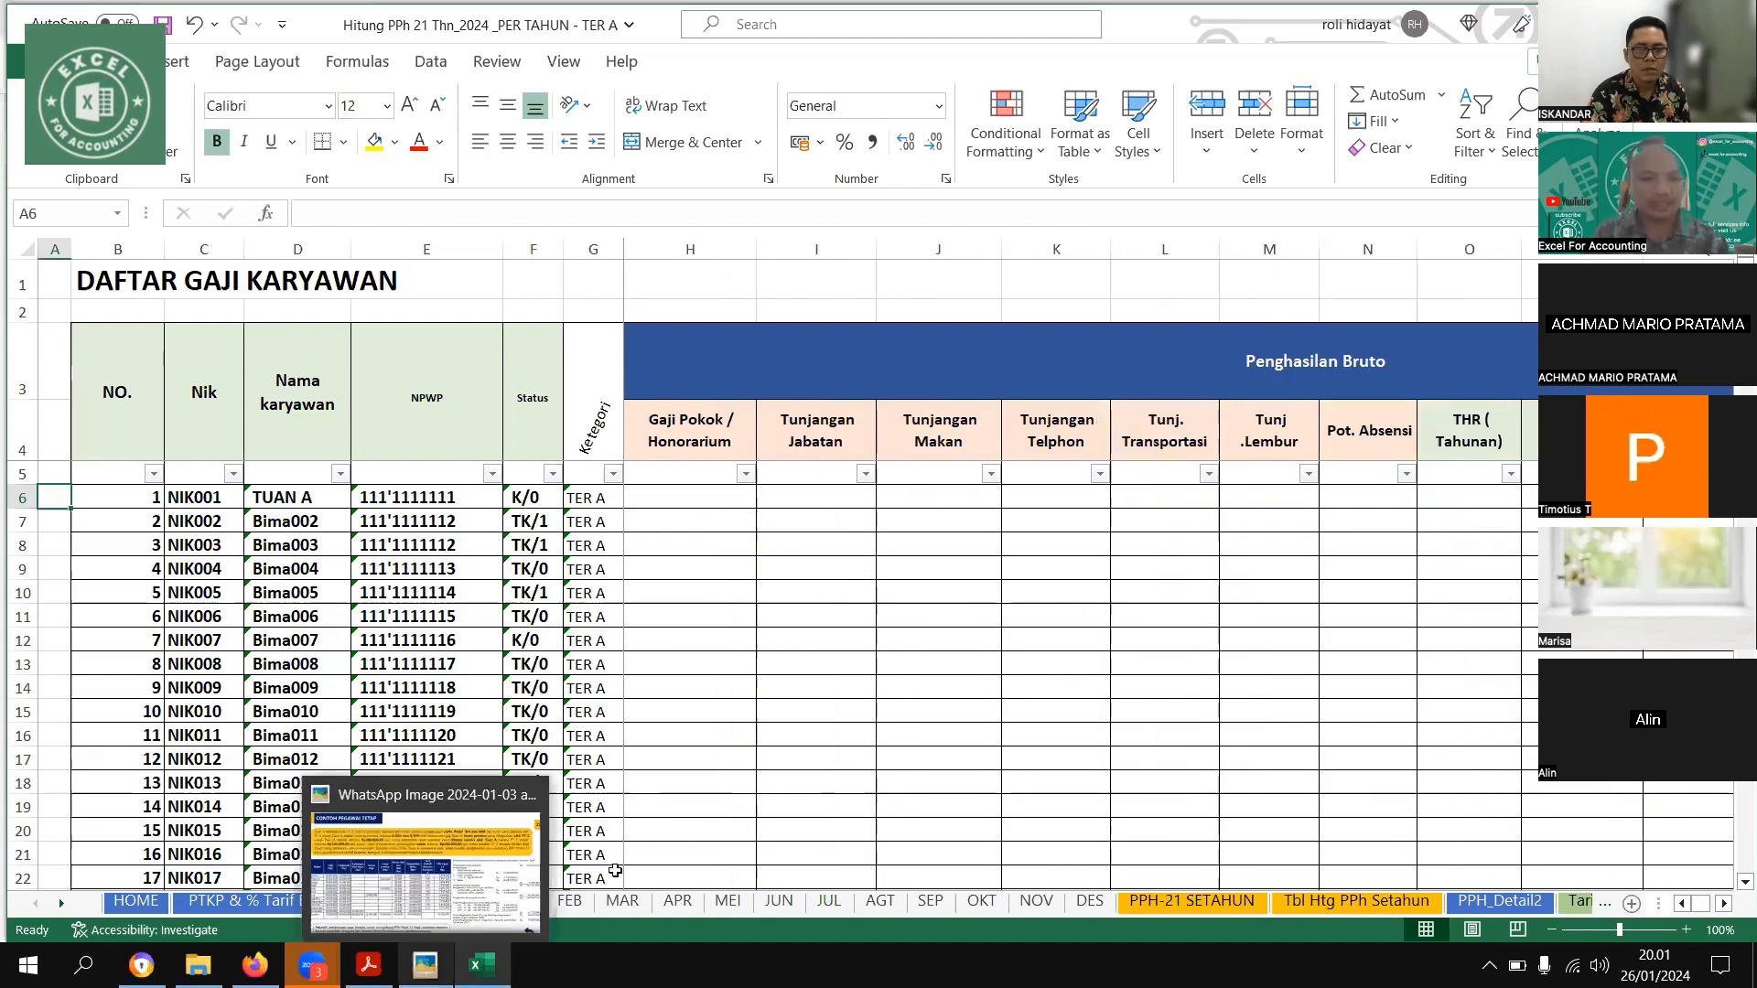
left_click(571, 903)
left_click(637, 905, "ctrl")
left_click(723, 906, "ctrl")
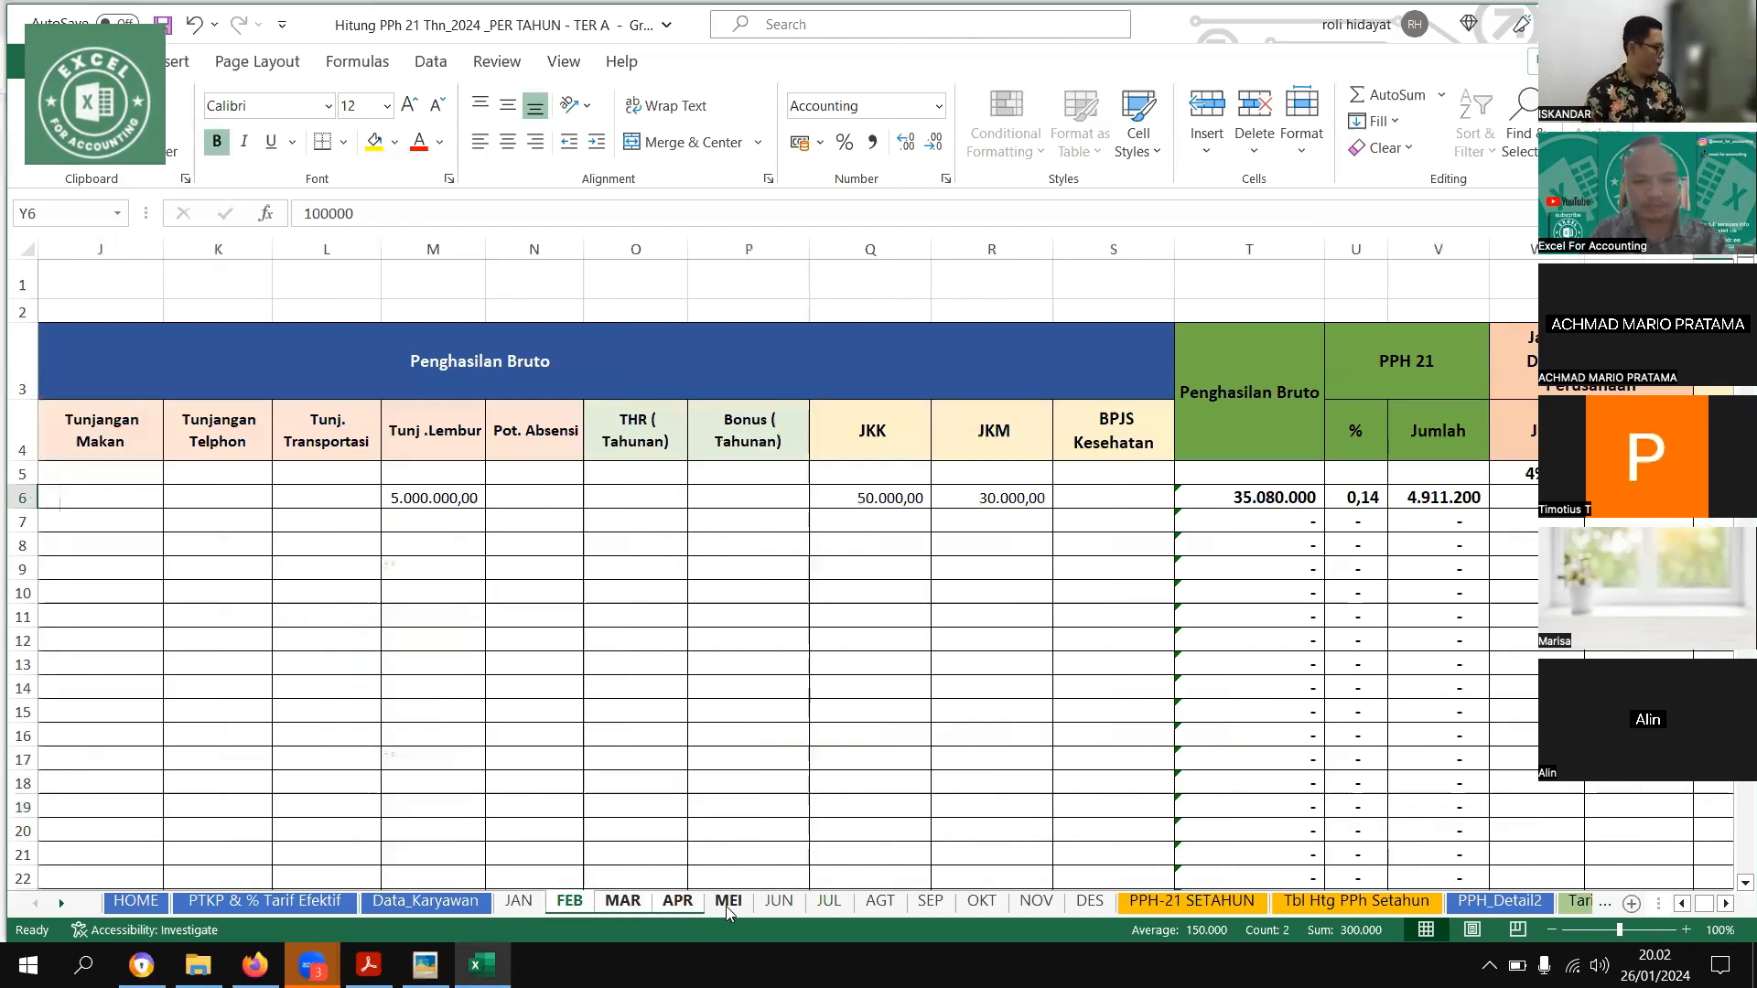
left_click(926, 904, "shift")
key("ctrl+shift+Page_Down")
key("ctrl+shift+Page_Down")
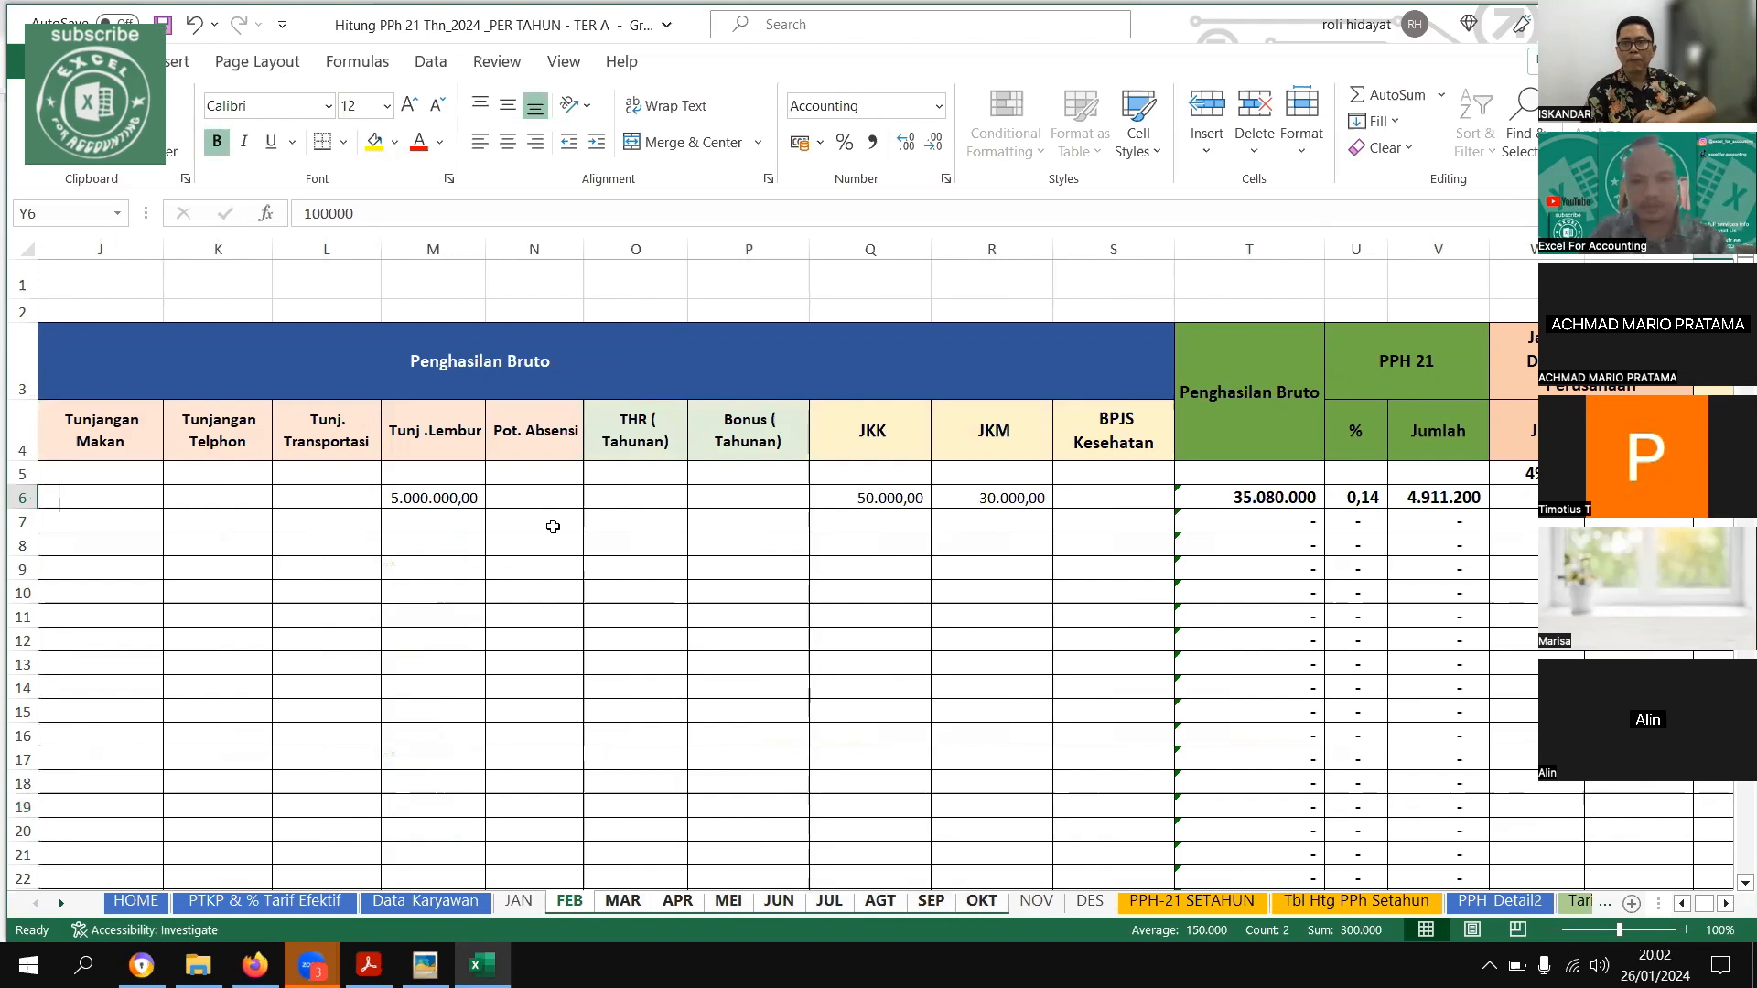
Clear the first employee's gross income and deduction entries across the grouped FEB through NOV sheets
left_click_drag(993, 497, 183, 543)
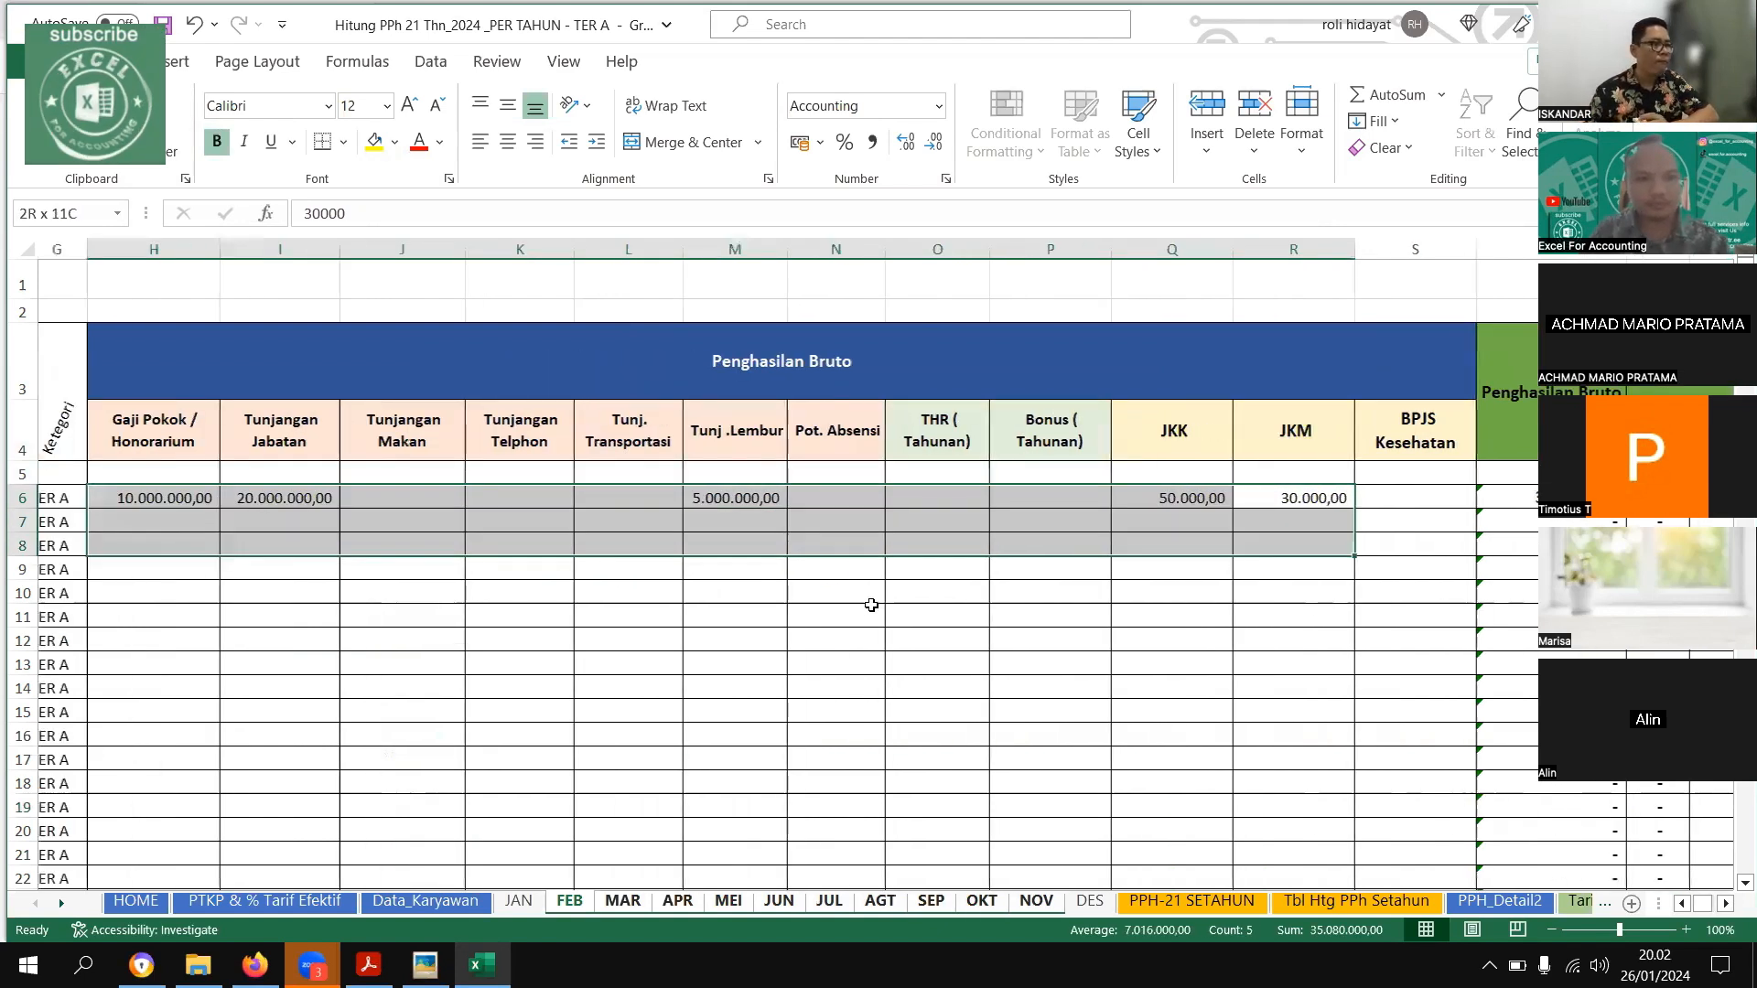
left_click_drag(832, 567, 183, 522)
key("Delete")
left_click_drag(847, 617, 1472, 737)
left_click_drag(1107, 500, 1285, 500)
key("Delete")
left_click_drag(1198, 569, 1534, 688)
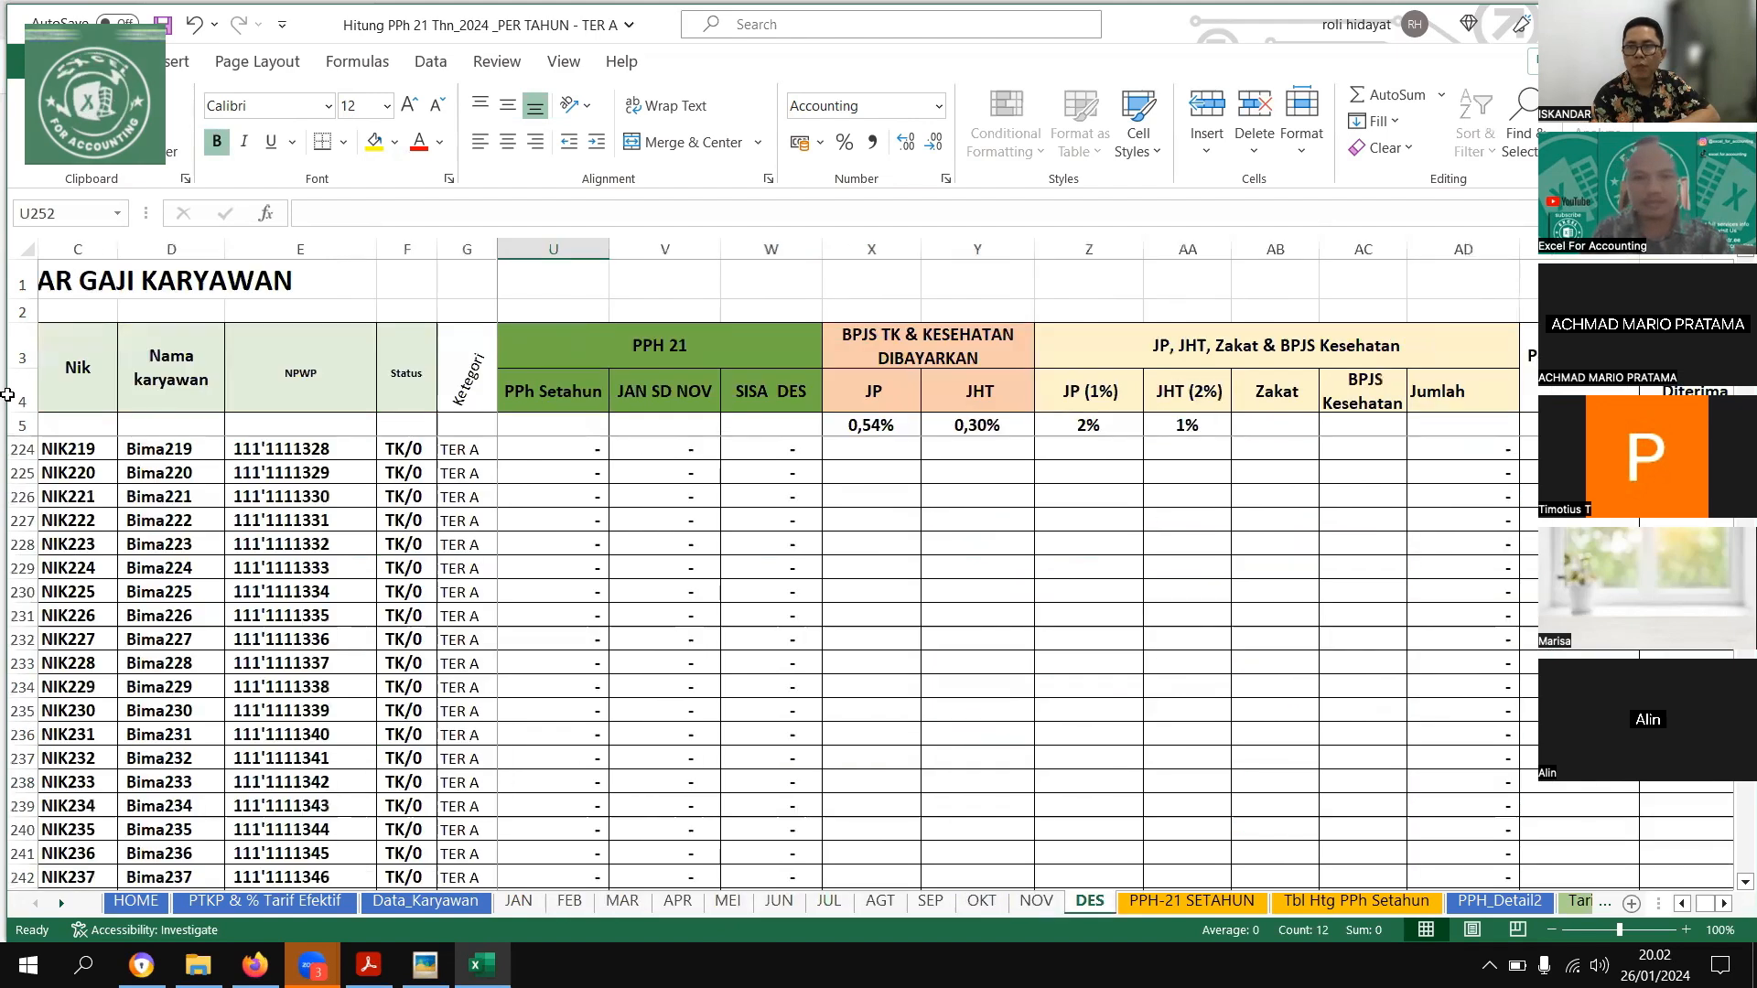
On the DES sheet, clear the first employee's December income amounts, including THR, JKK and JKM
left_click_drag(1188, 568, 464, 391)
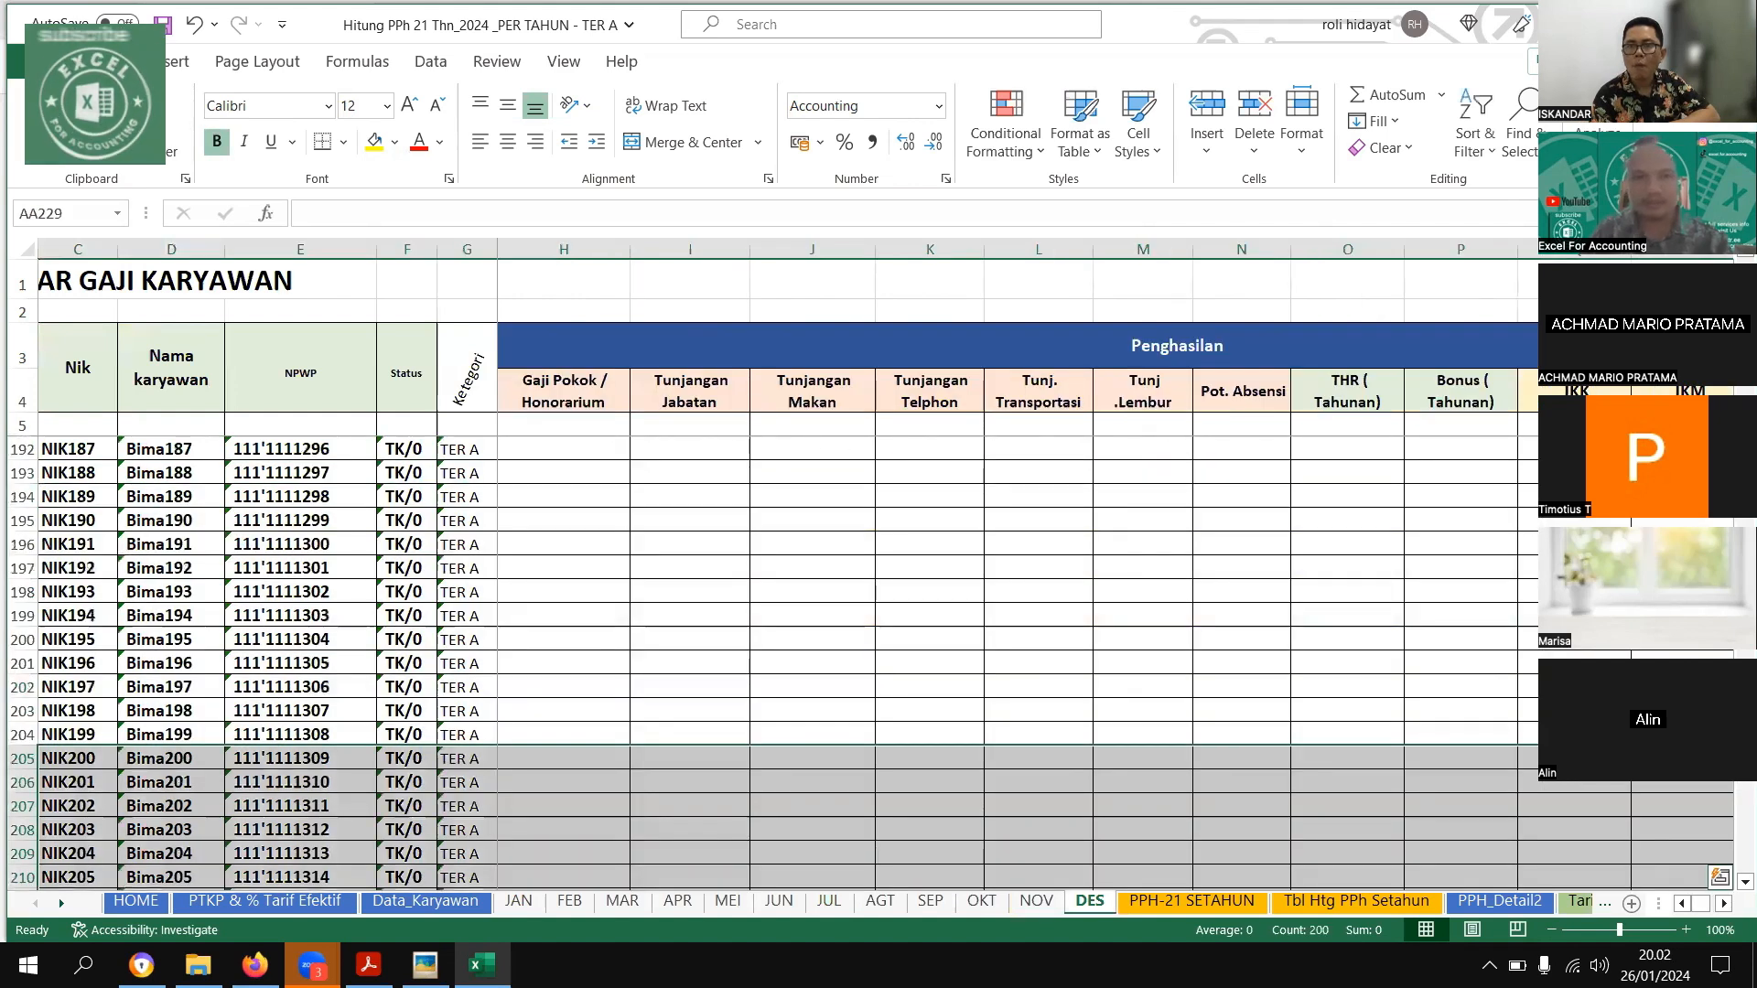
scroll(878, 663, "up", 20)
scroll(583, 521, "up", 20)
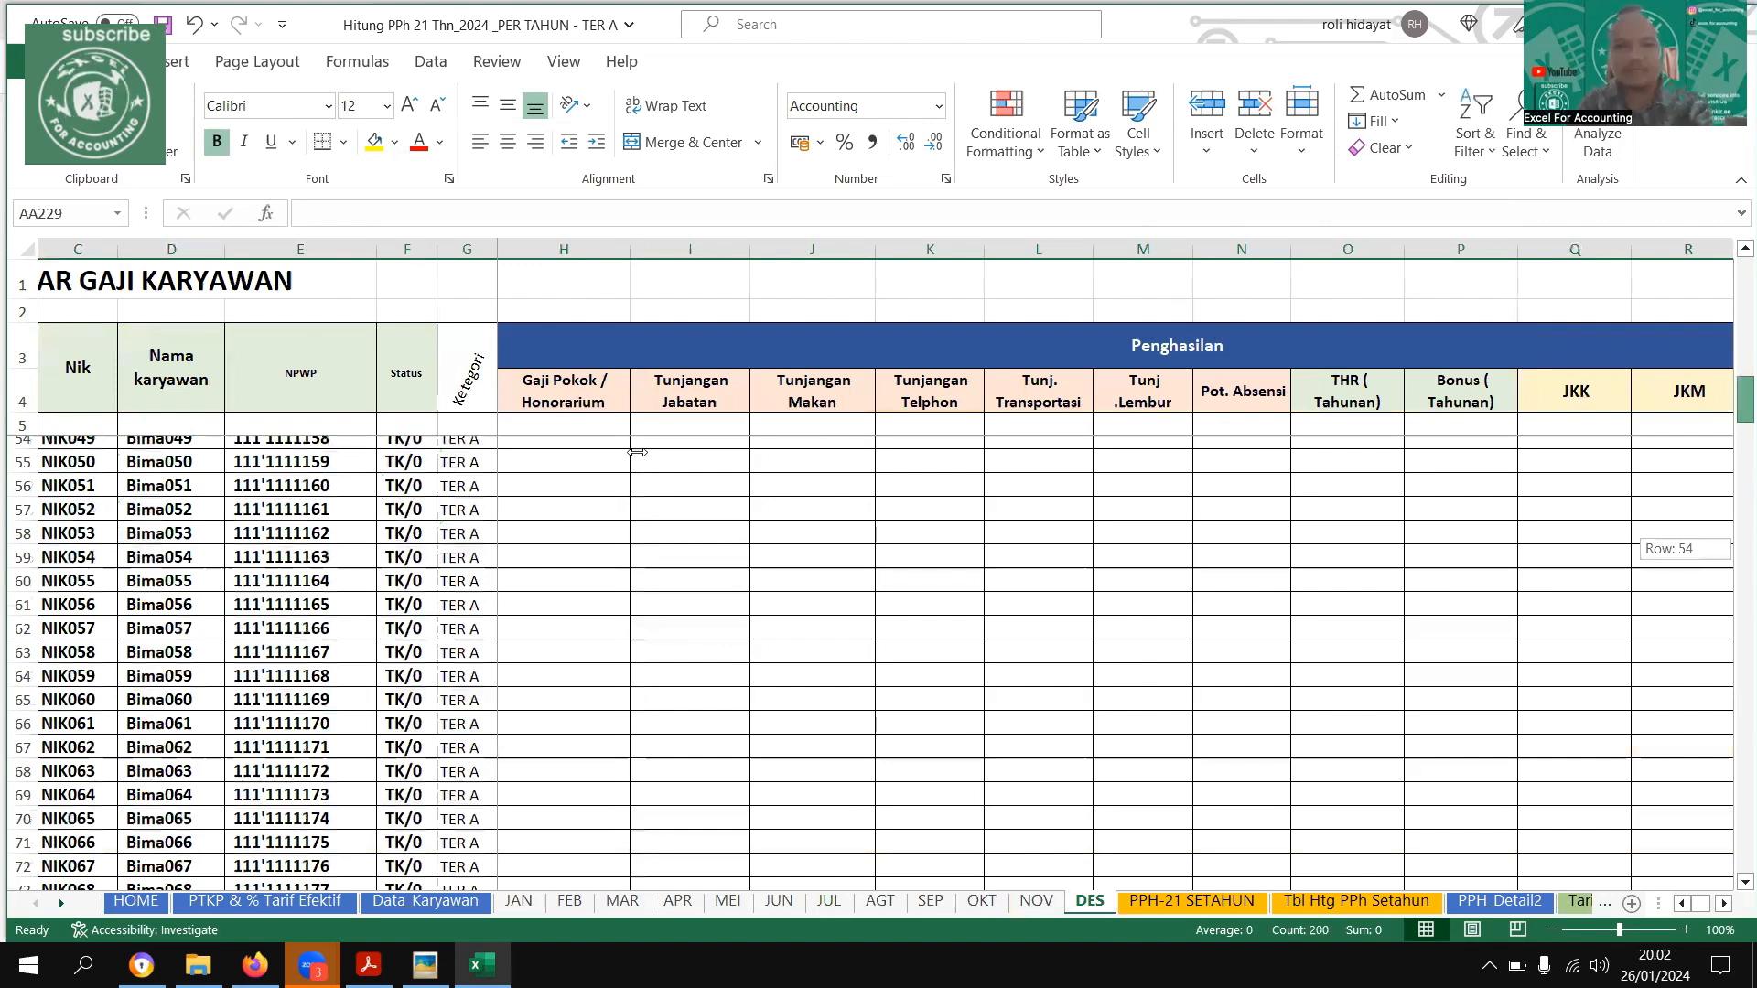
scroll(950, 549, "up", 16)
left_click_drag(1011, 543, 1443, 639)
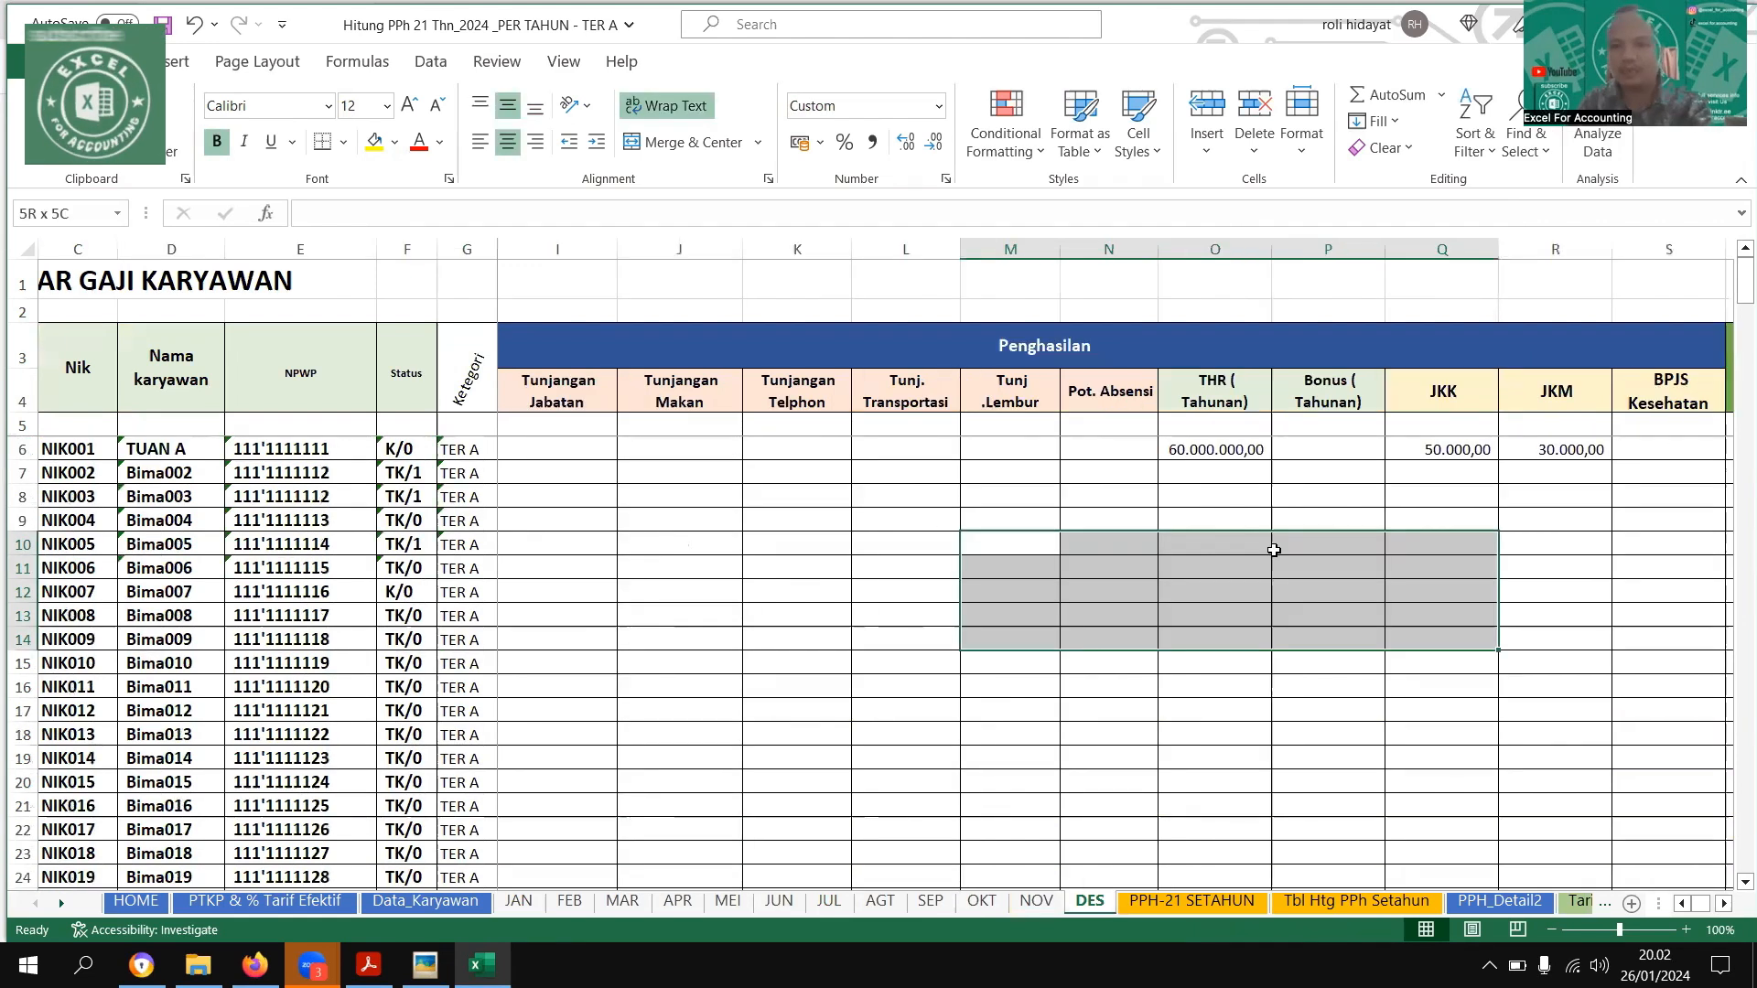
left_click_drag(1216, 449, 1442, 448)
Clear the first employee's JP (1%), JHT (2%) and Zakat entries on the DES sheet
scroll(1174, 515, "right", 4)
scroll(1079, 623, "right", 5)
left_click_drag(1089, 448, 1276, 528)
key("Delete")
scroll(1149, 752, "right", 1)
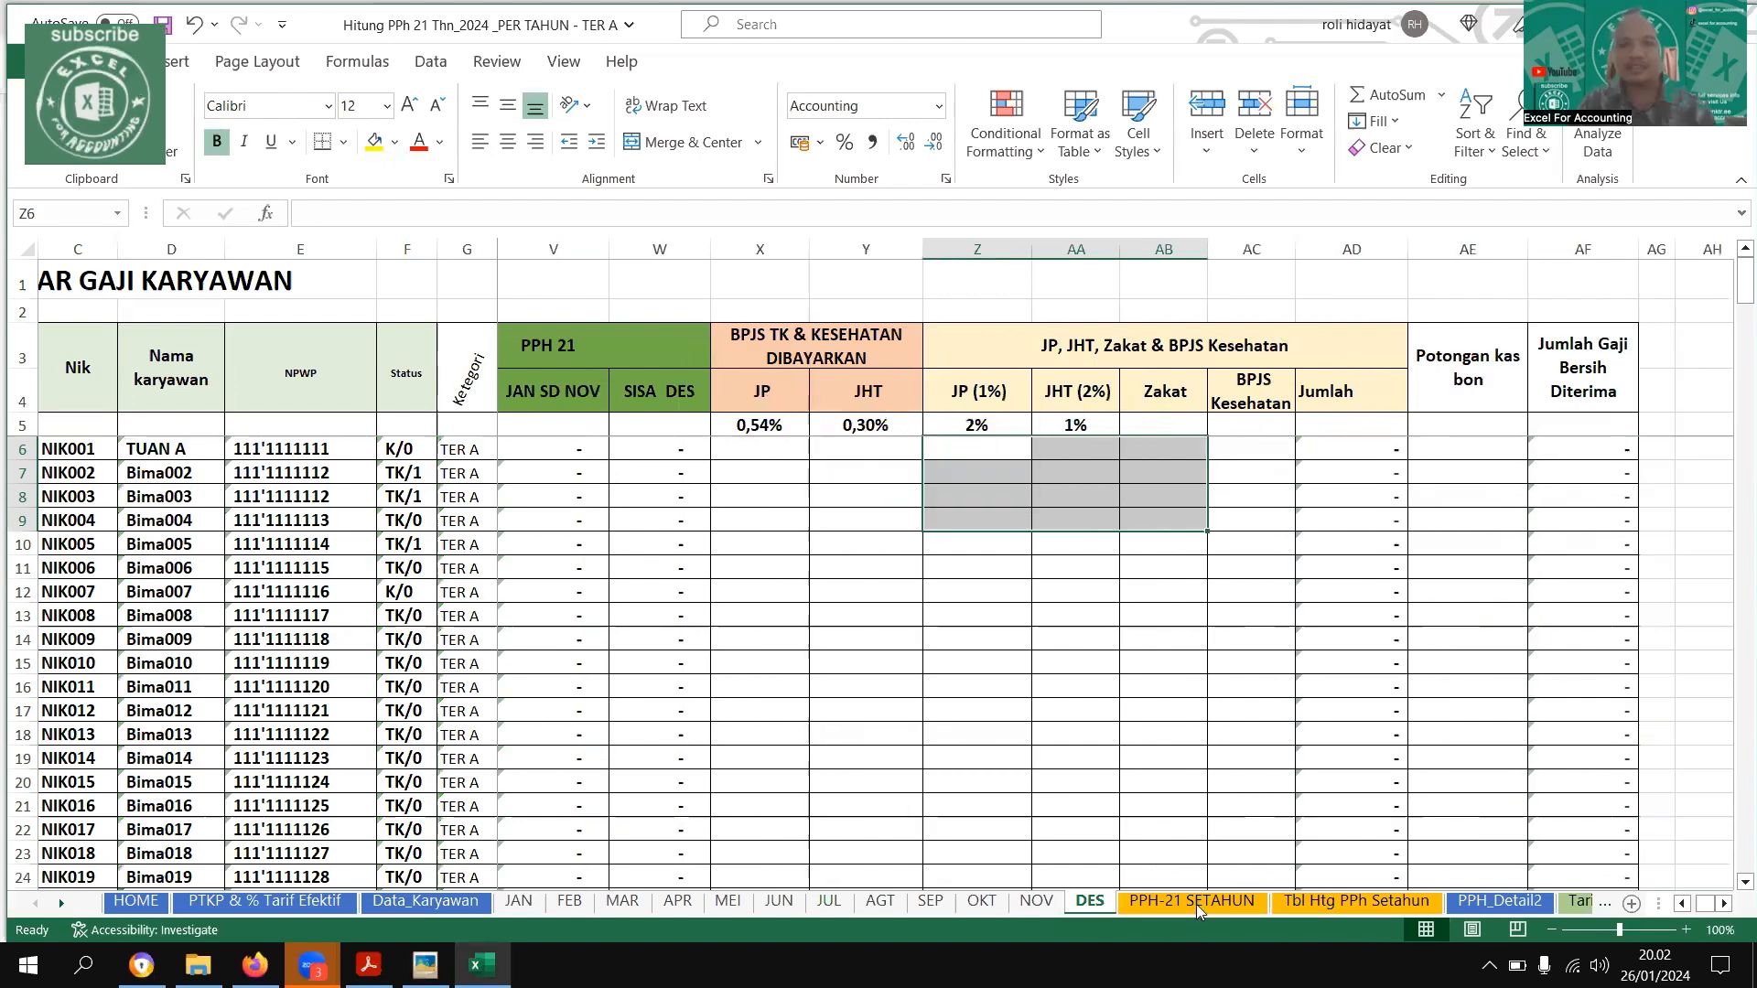
left_click_drag(1078, 616, 1636, 620)
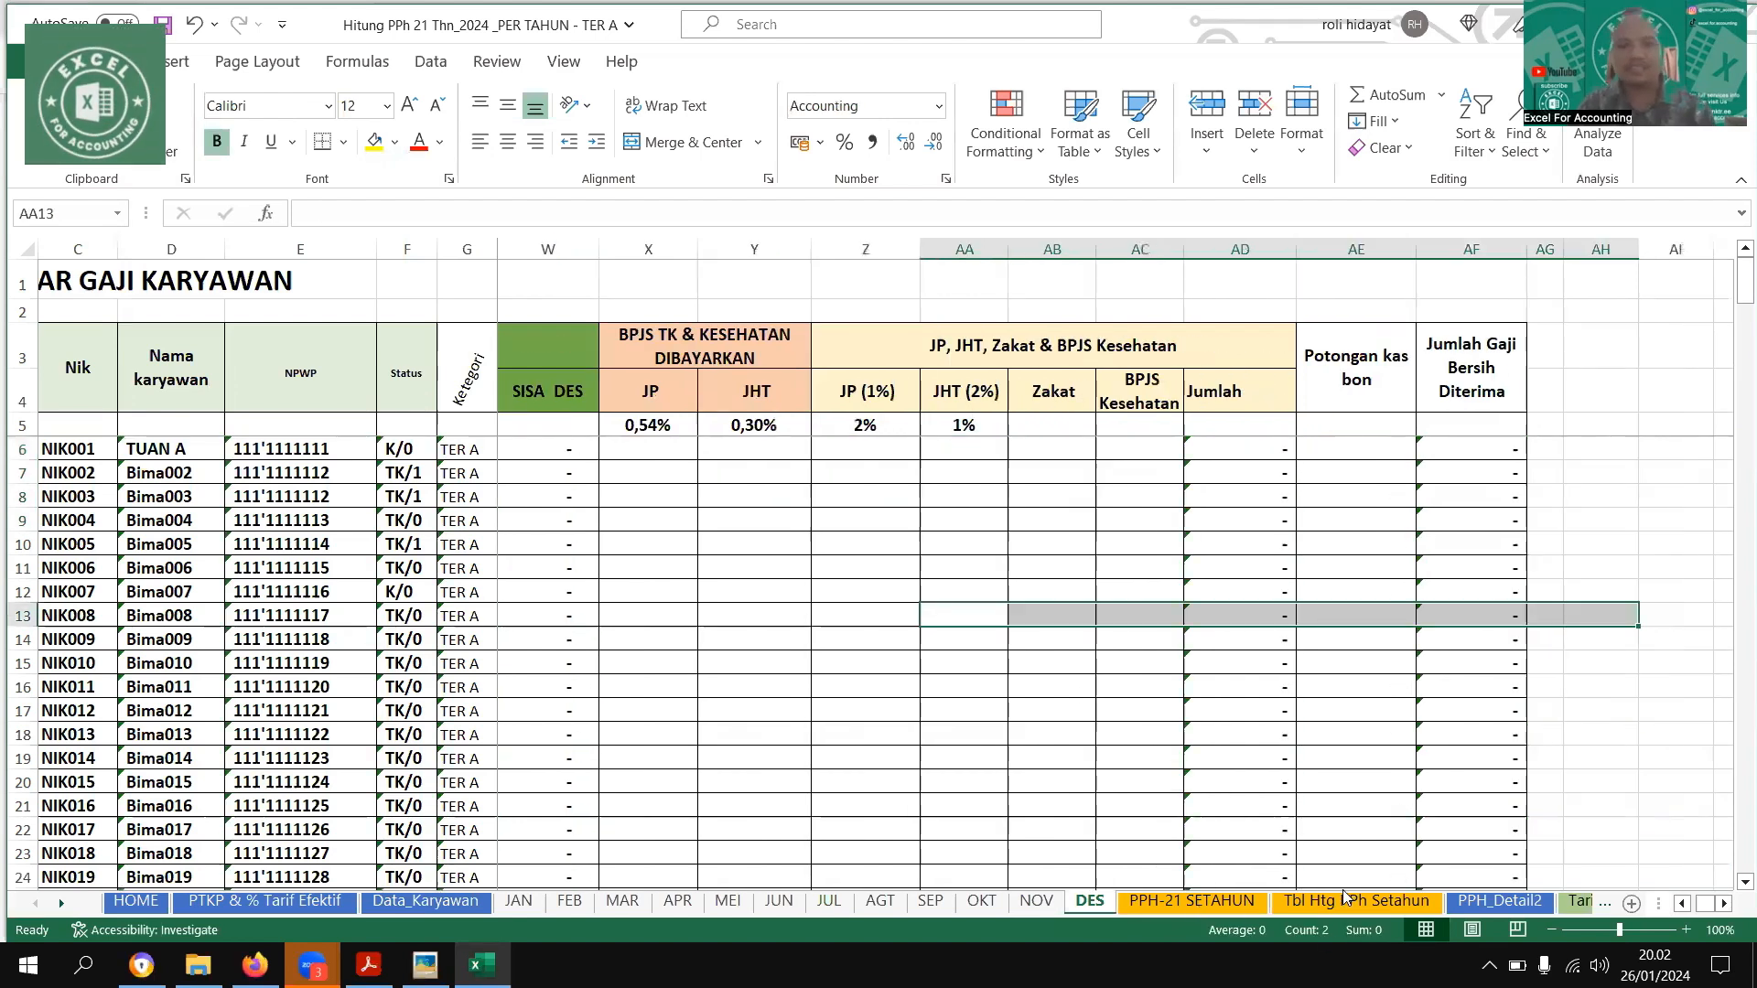
Check the annual calculation sheets PPH-21 SETAHUN and Tbl Htg PPh Setahun, and the tax brackets on the Tarif sheet
left_click(1191, 901)
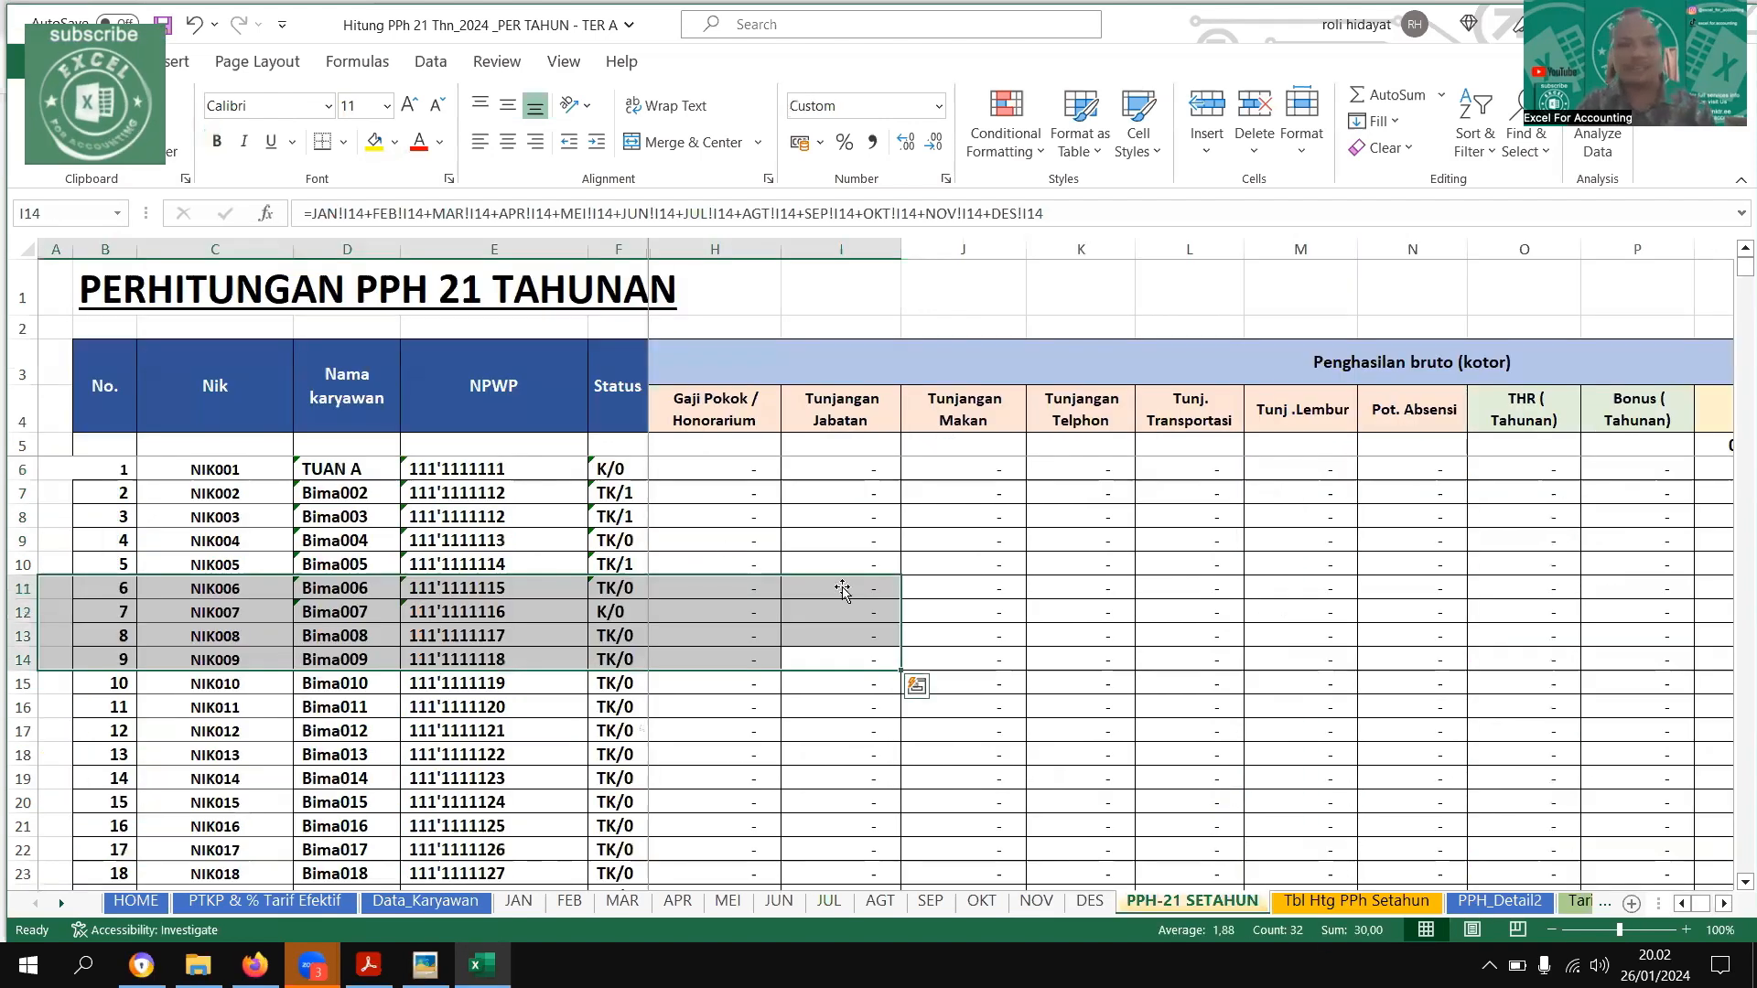
key("ctrl+Page_Down")
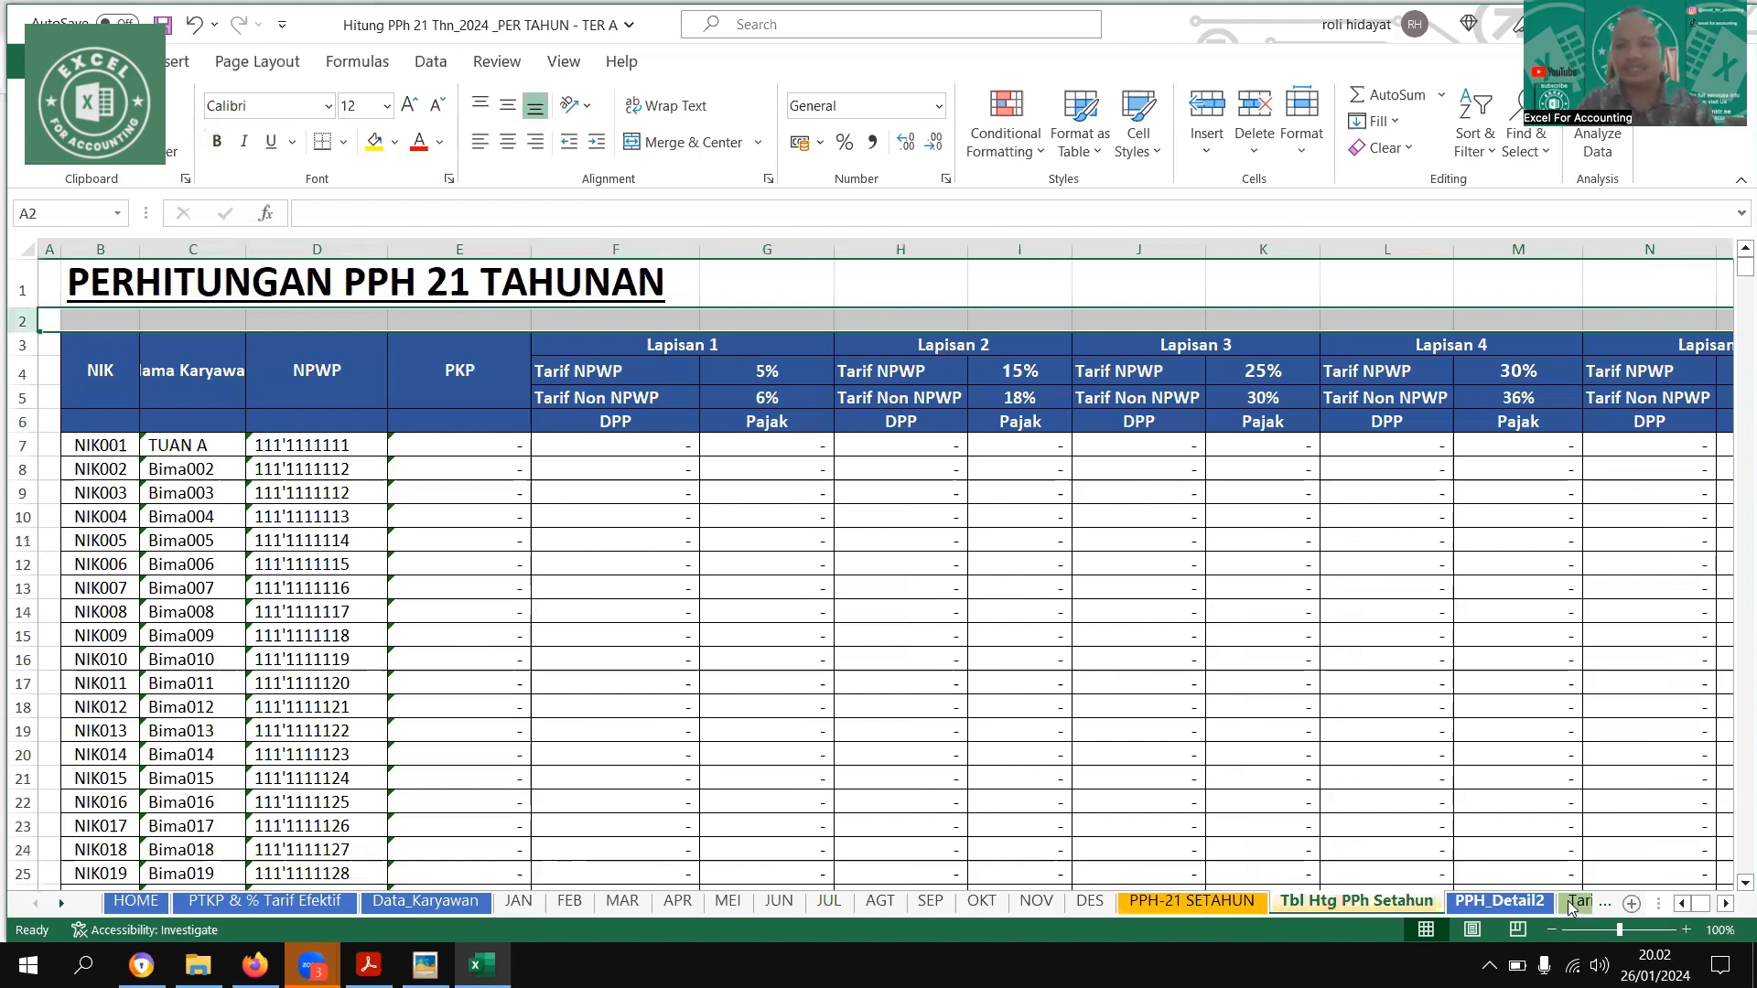
key("ctrl+Page_Down")
key("ctrl+Page_Down")
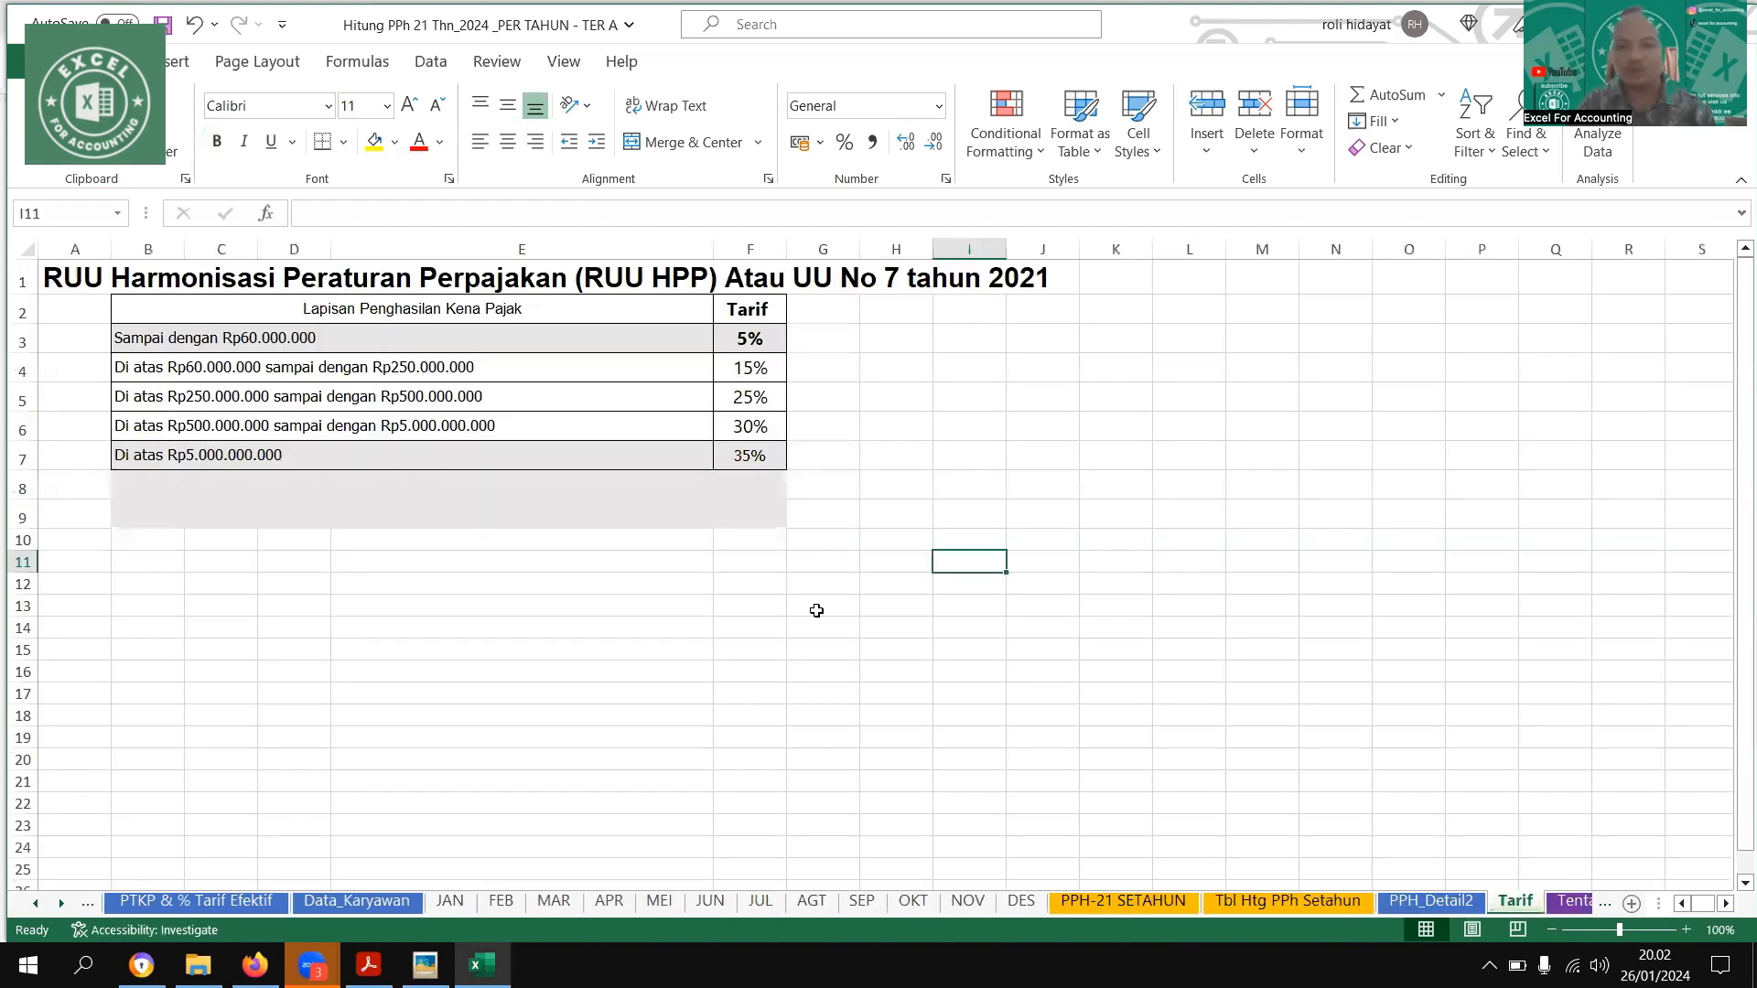
key("ctrl+Page_Up")
key("ctrl+Page_Up")
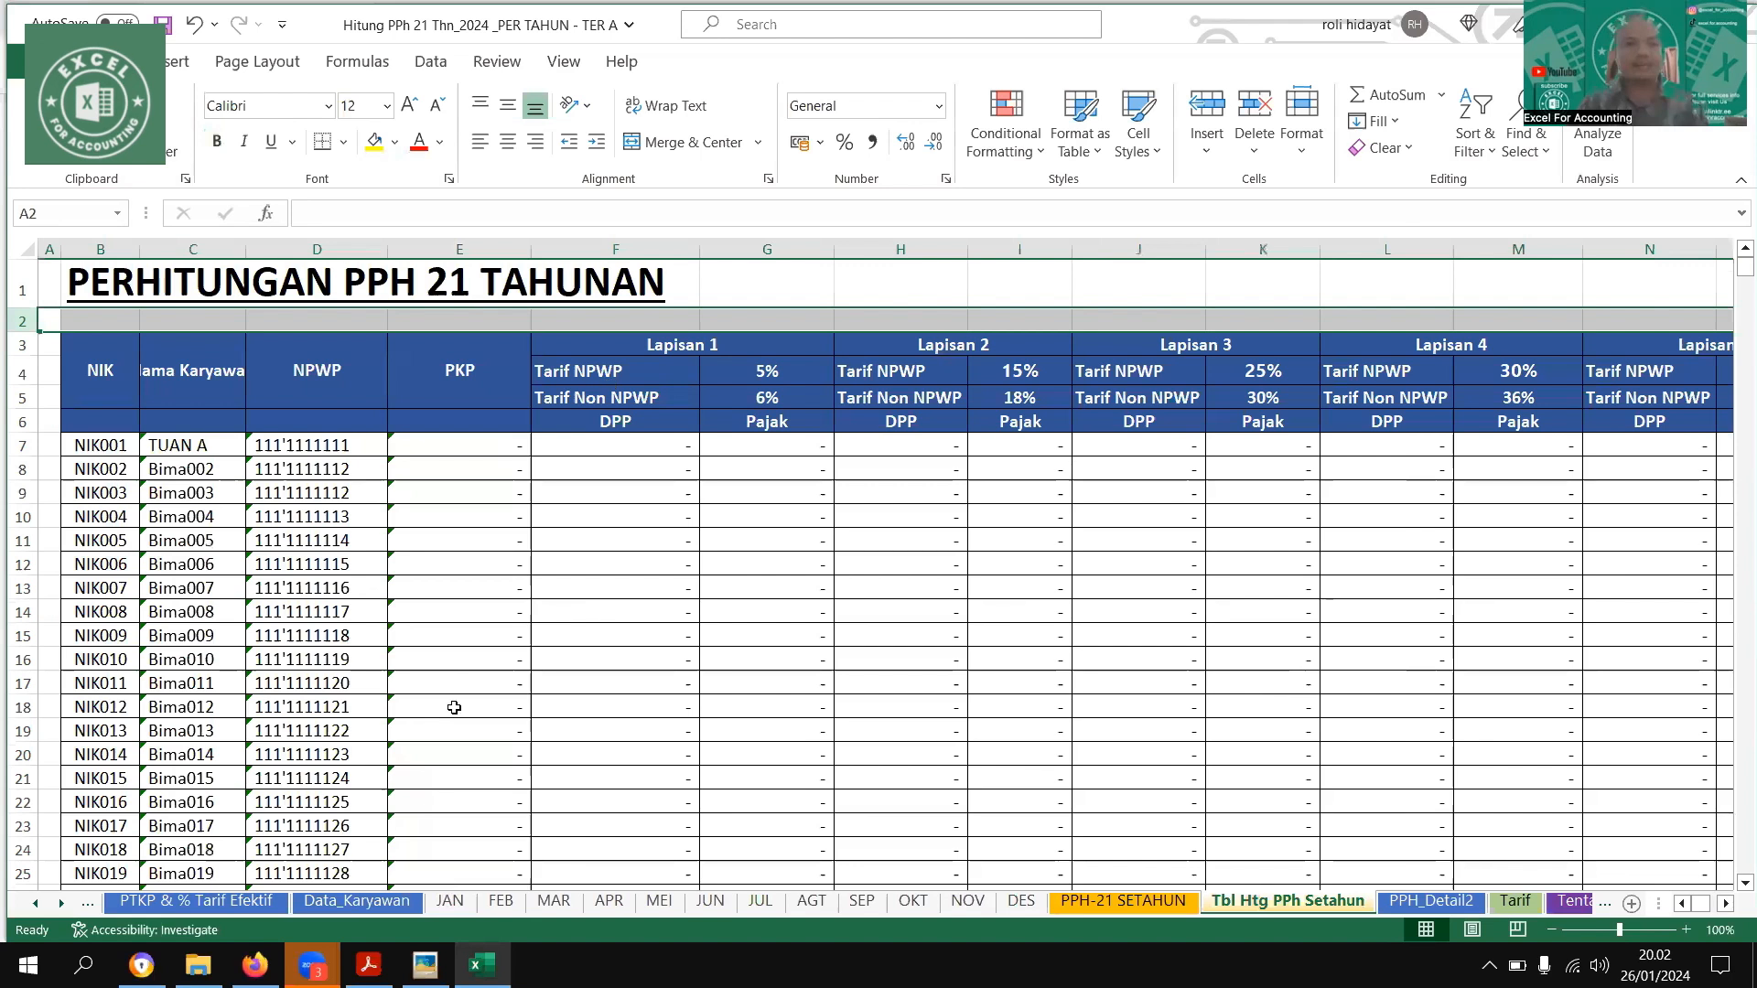
Consult the permanent-employee example image and enter 10000000 as the first employee's Gaji Pokok on the JAN sheet
left_click(452, 901)
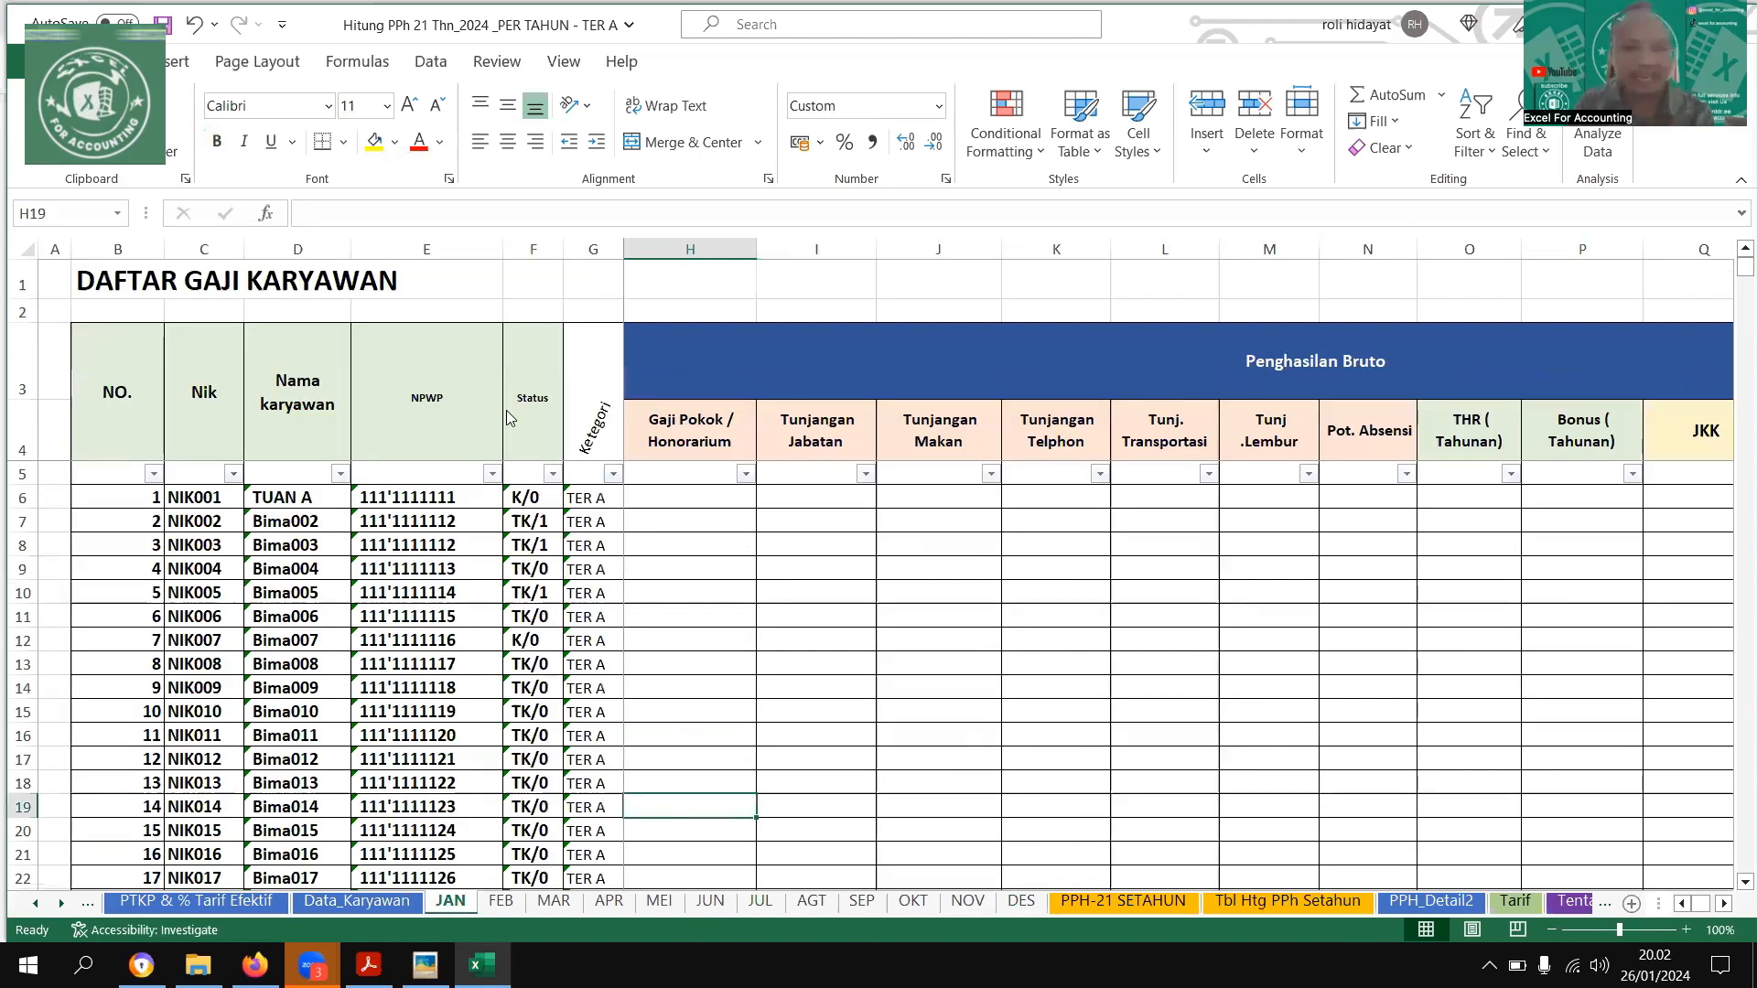
key("alt+Tab")
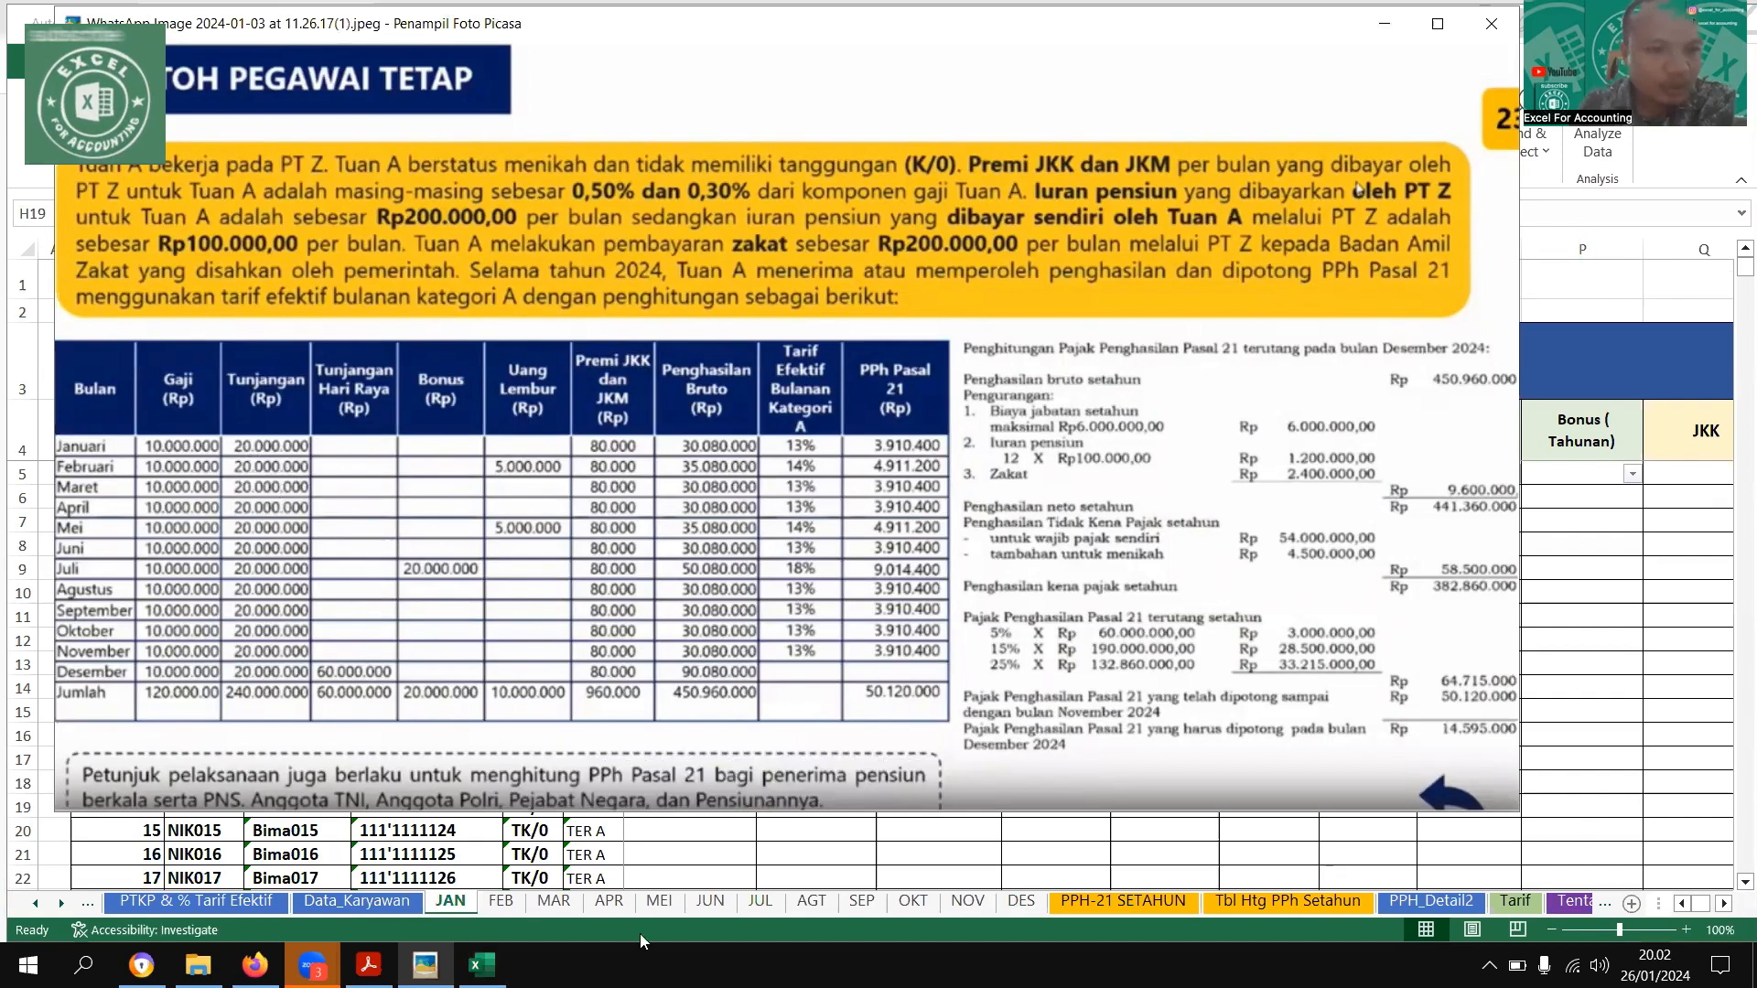
mouse_move(771, 491)
key("Escape")
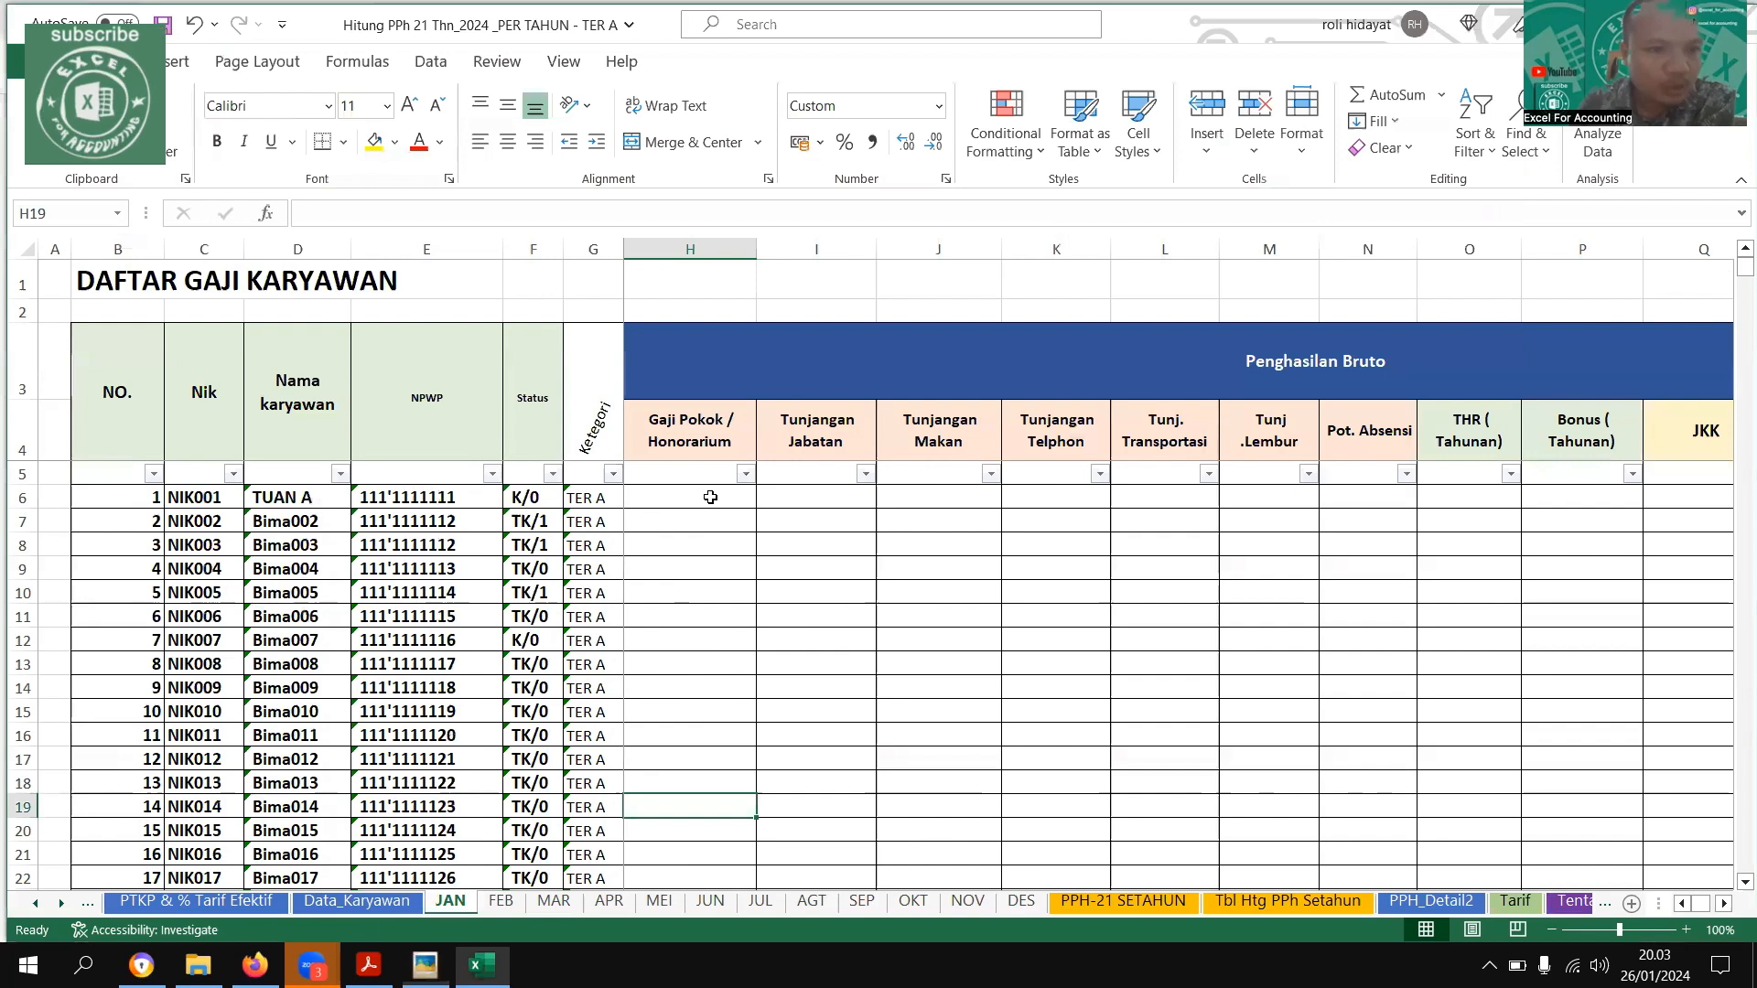
left_click(711, 497)
type("1000000000")
key("BackSpace")
key("BackSpace")
key("Return")
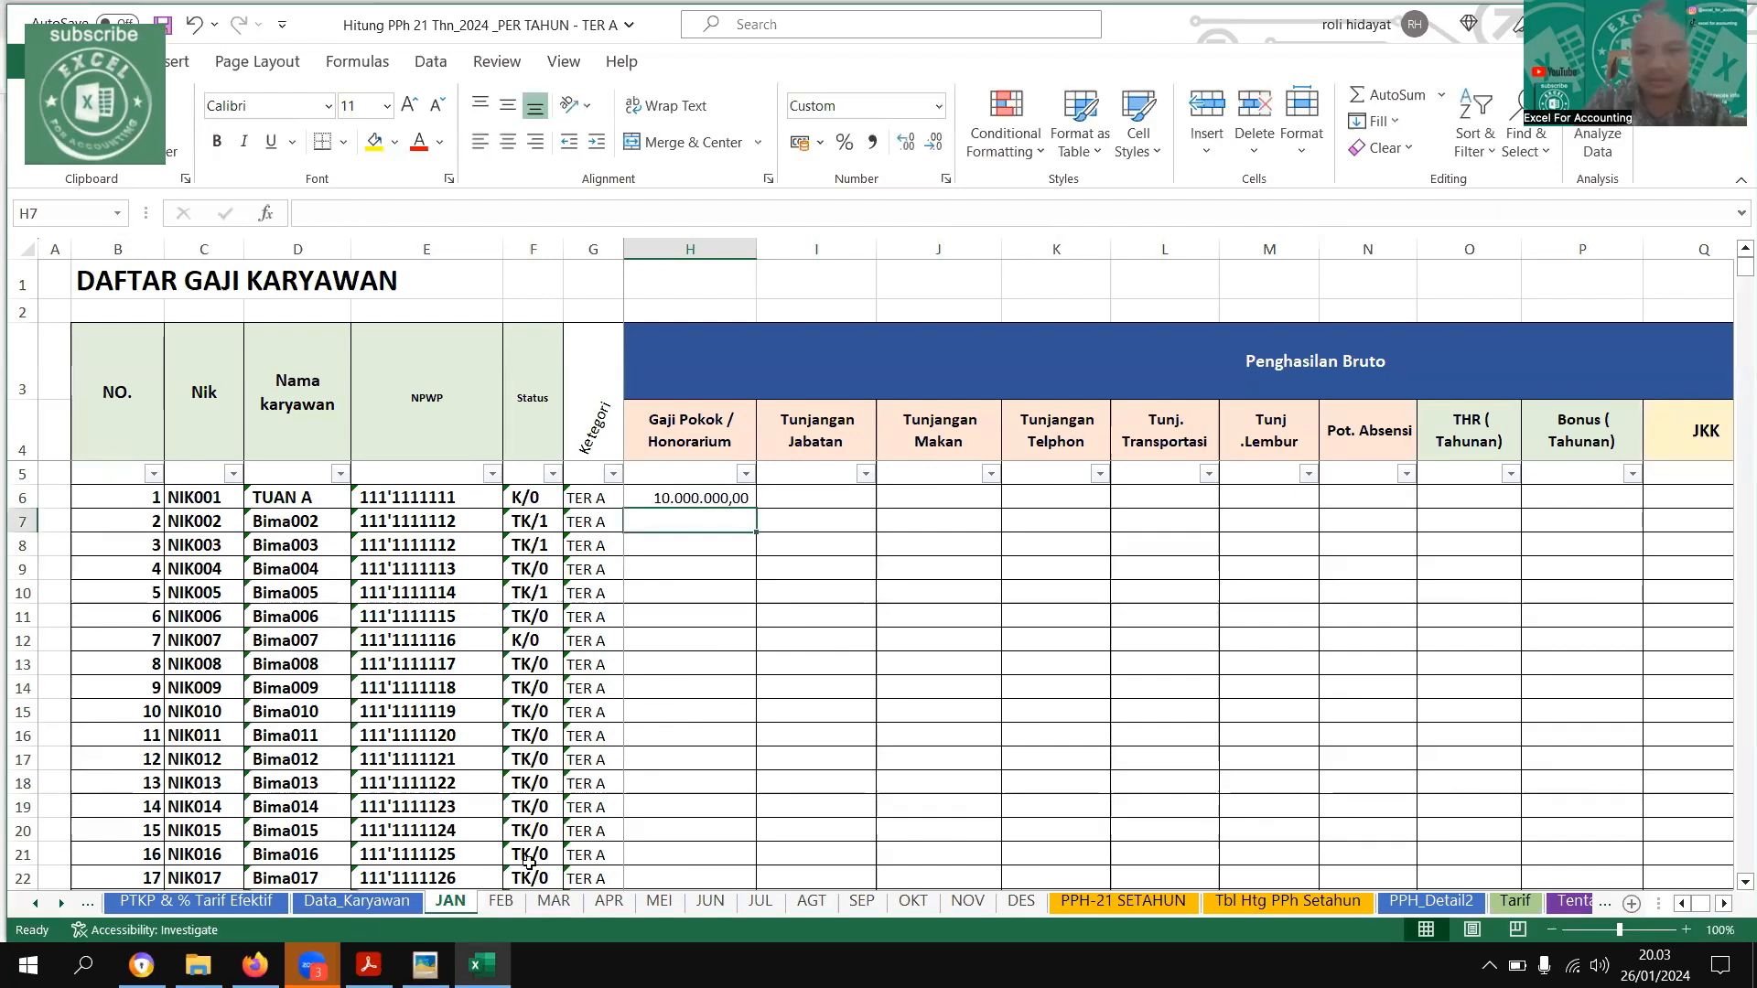
Group the monthly sheets JAN through NOV for simultaneous editing
left_click(502, 901, "ctrl")
left_click(553, 901, "ctrl")
left_click(609, 902, "ctrl")
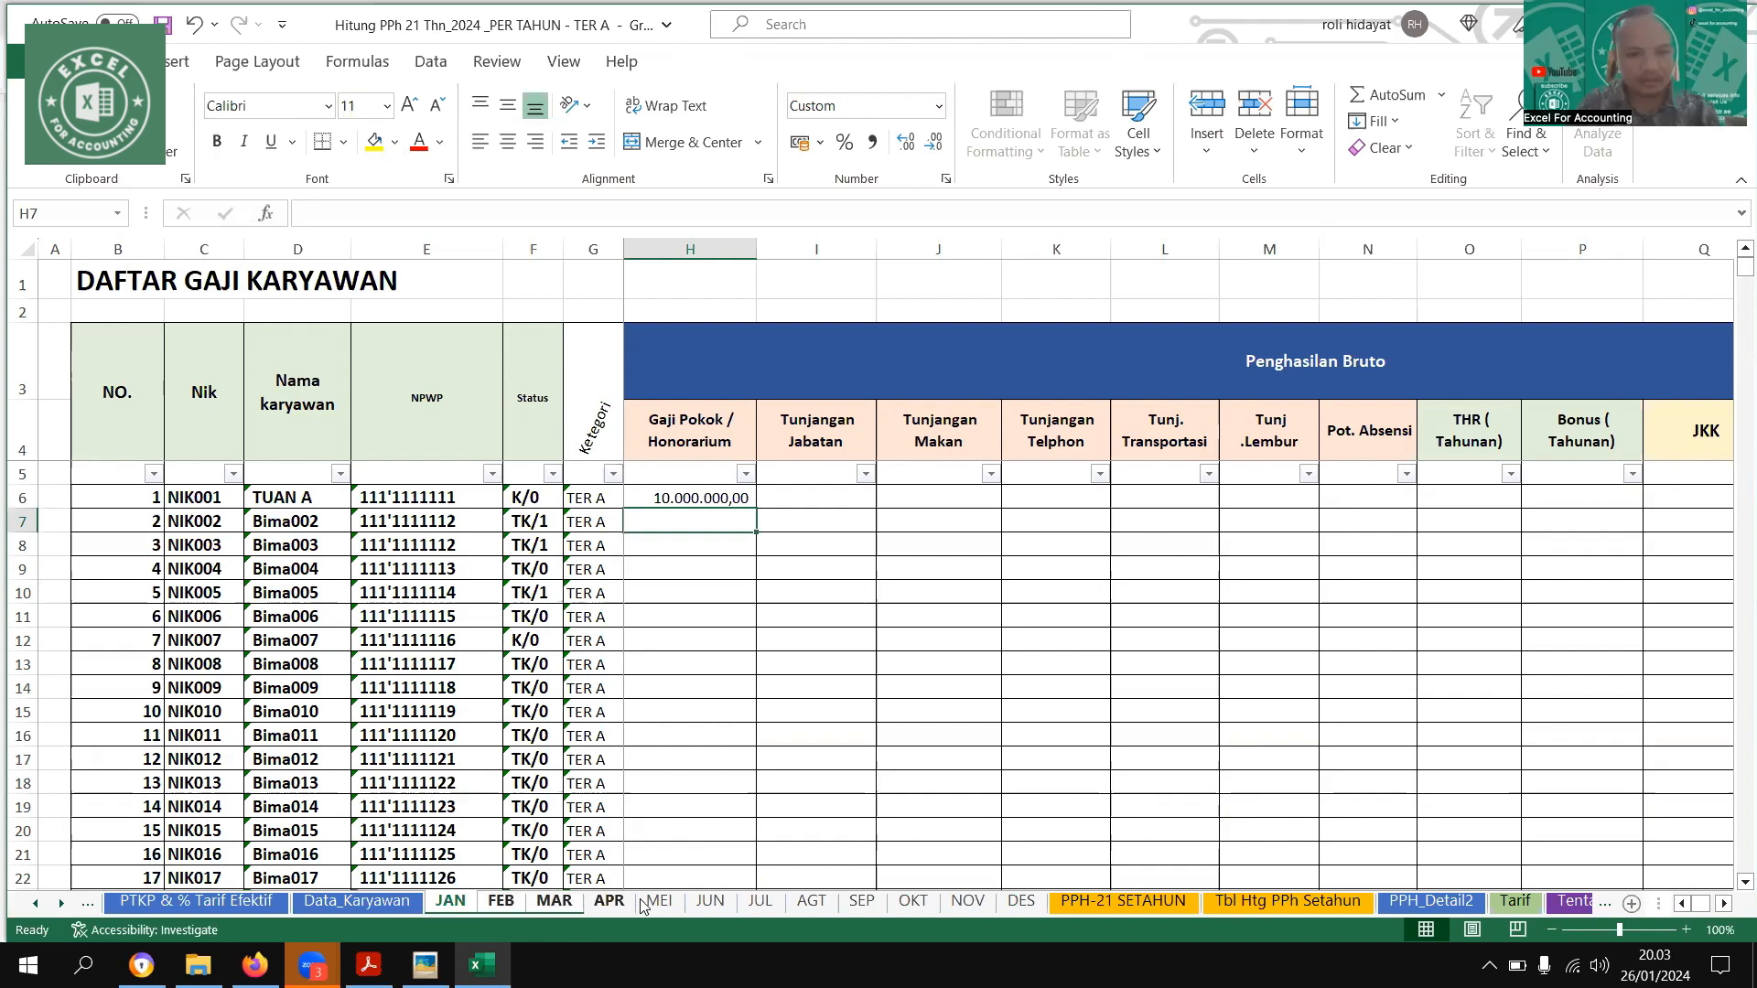
left_click(659, 902, "ctrl")
left_click(711, 902, "ctrl")
left_click(761, 902, "ctrl")
left_click(812, 901, "ctrl")
left_click(862, 902, "ctrl")
left_click(913, 902, "ctrl")
left_click(970, 902, "ctrl")
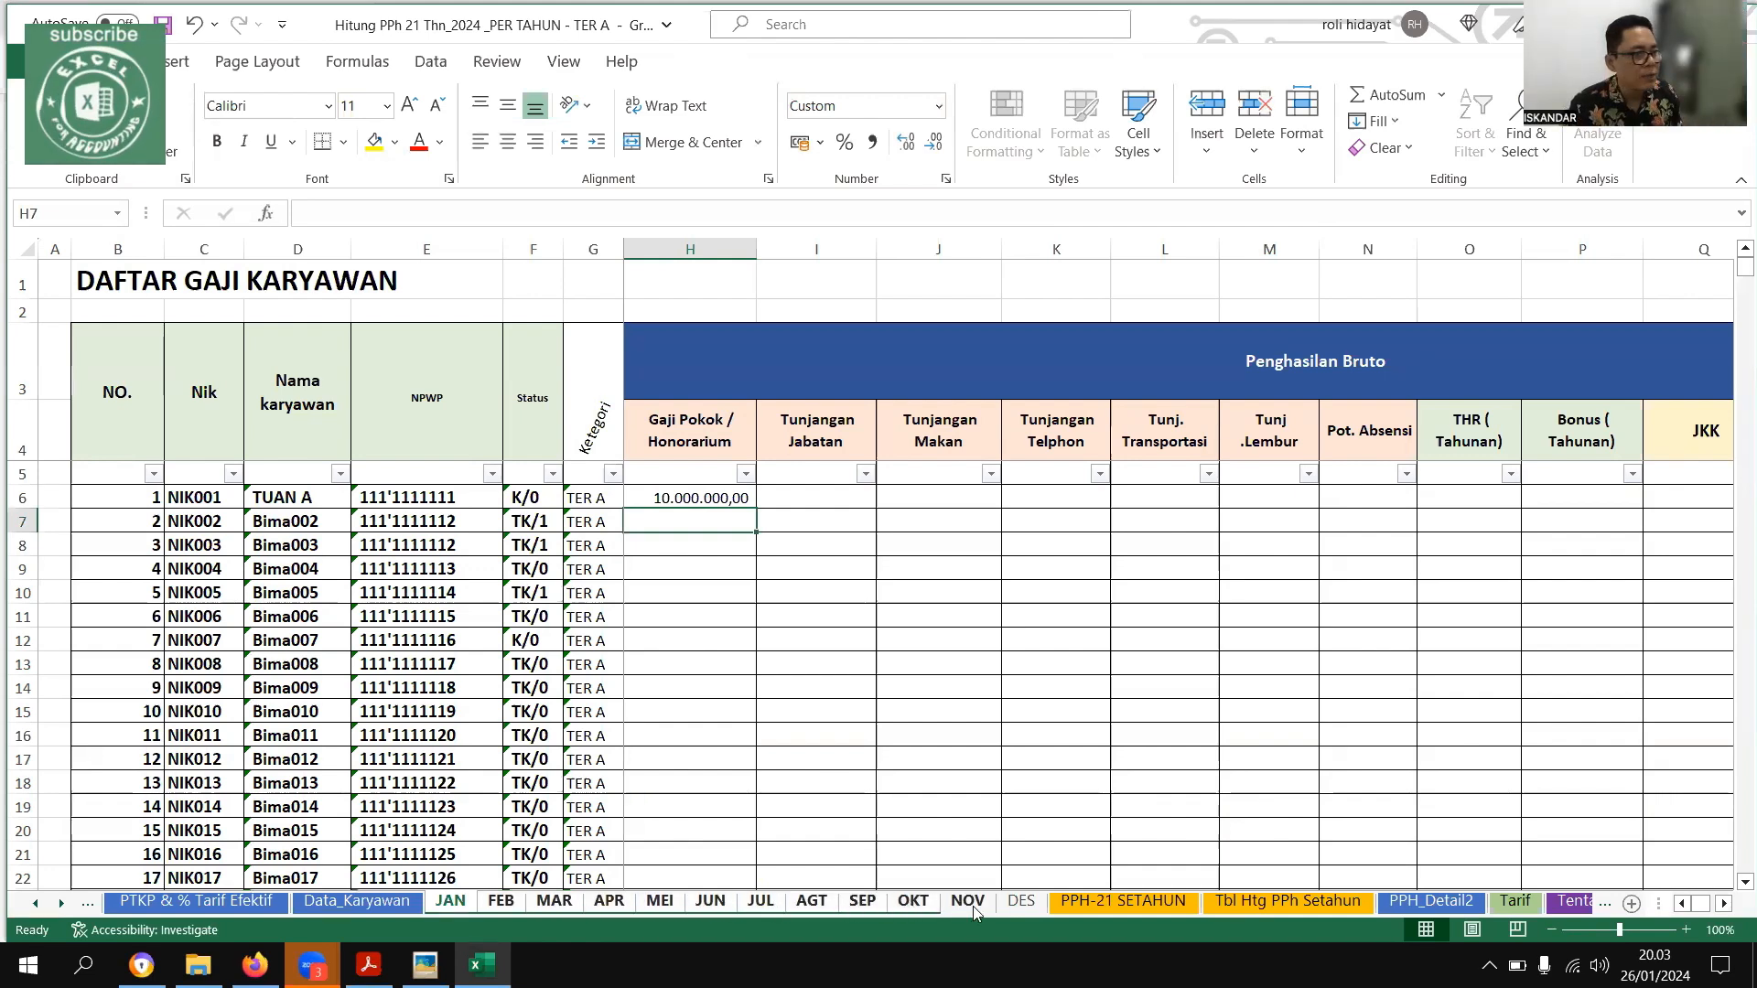
Hide the Tunjangan Makan, Tunjangan Telphon and Tunj. Transportasi columns (J to L) on the grouped sheets
left_click_drag(970, 498, 1236, 641)
left_click_drag(1658, 674, 994, 629)
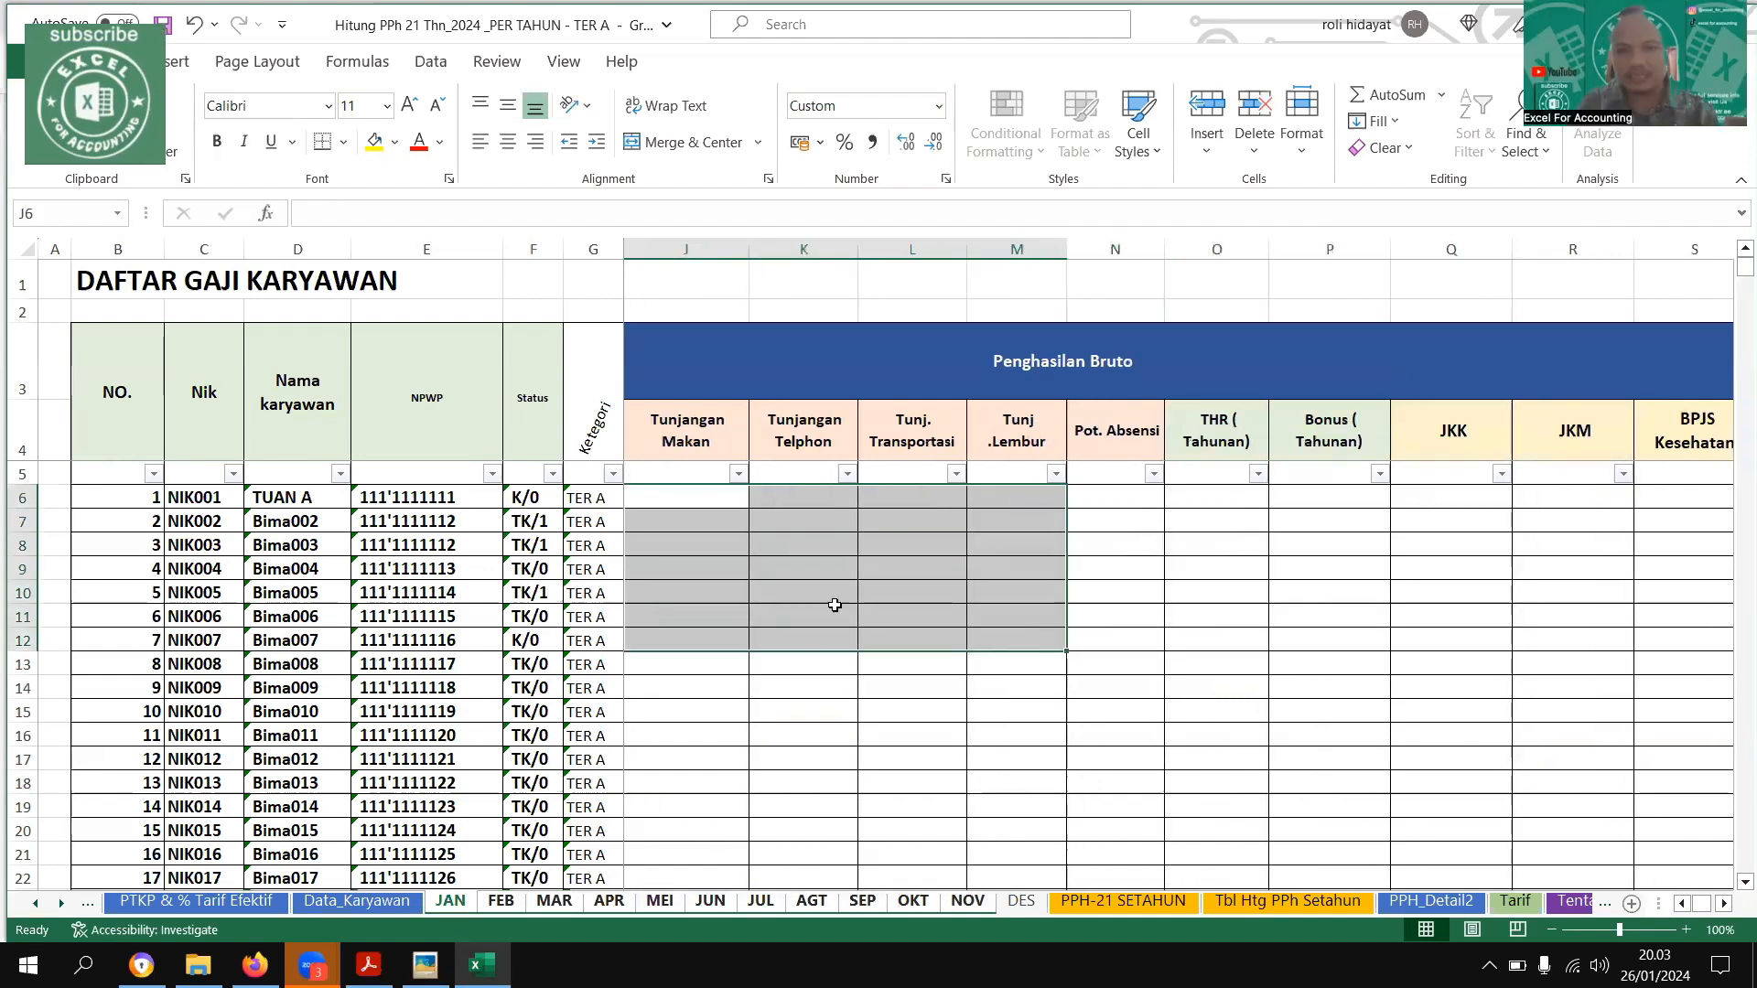
left_click(865, 591)
left_click_drag(611, 560, 925, 582)
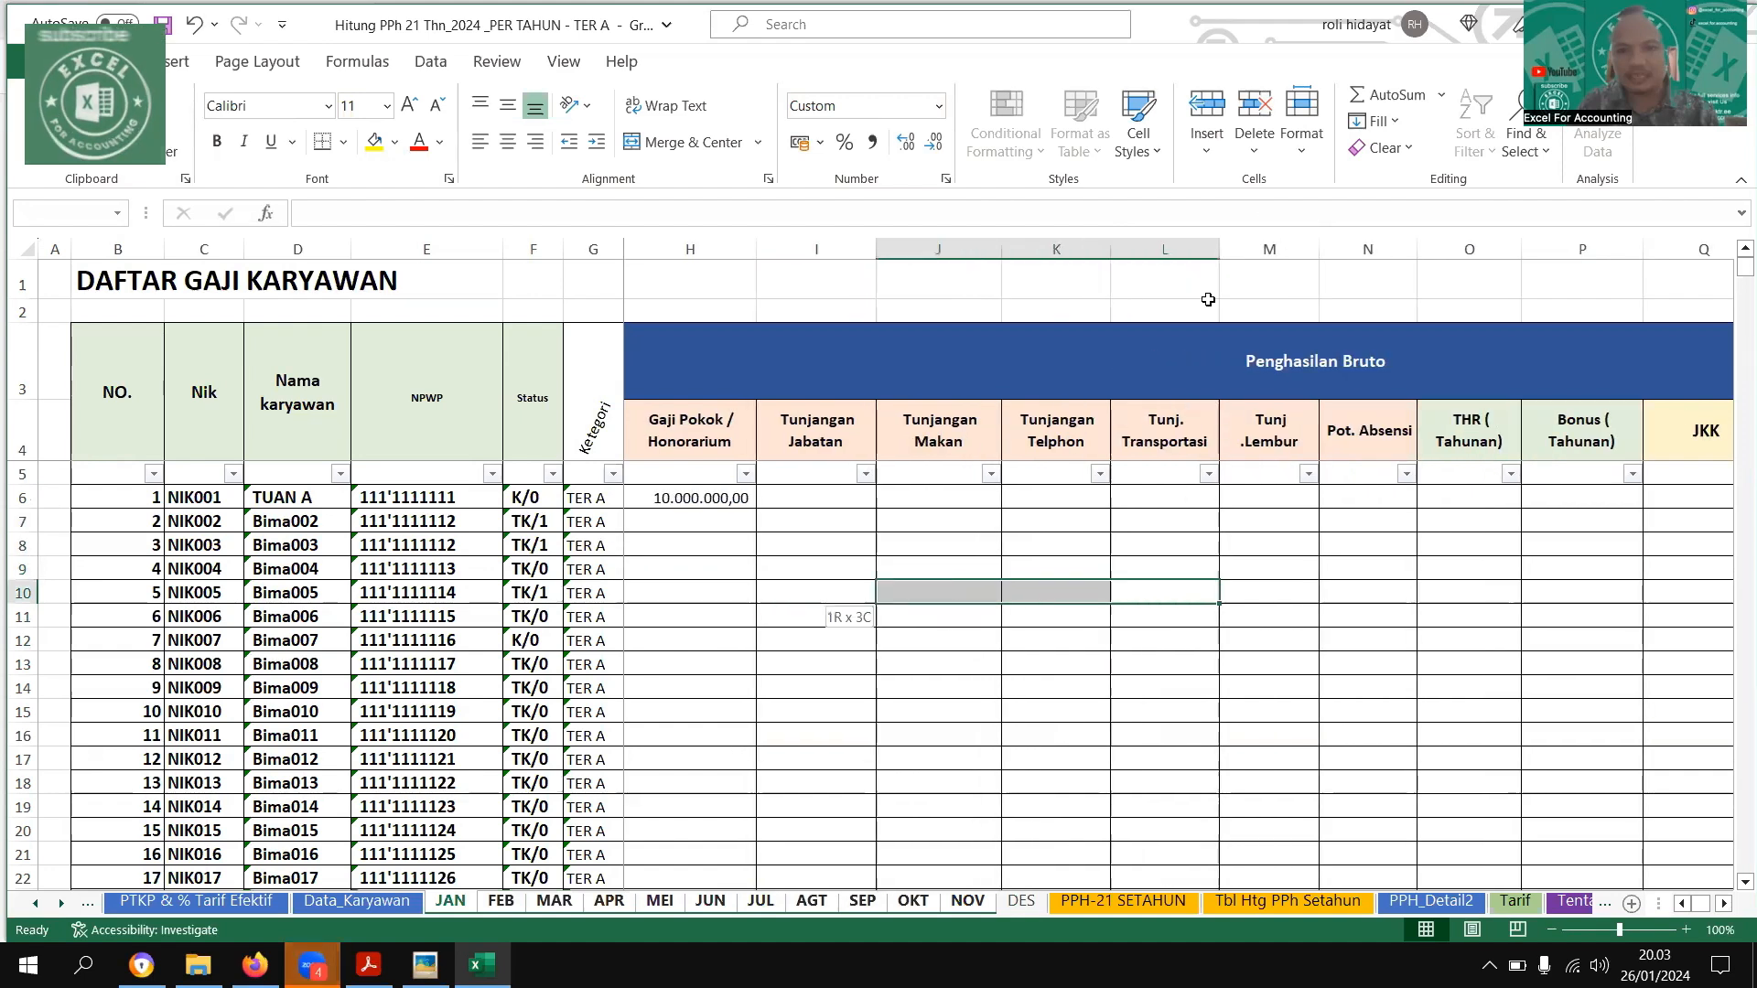
left_click(1300, 128)
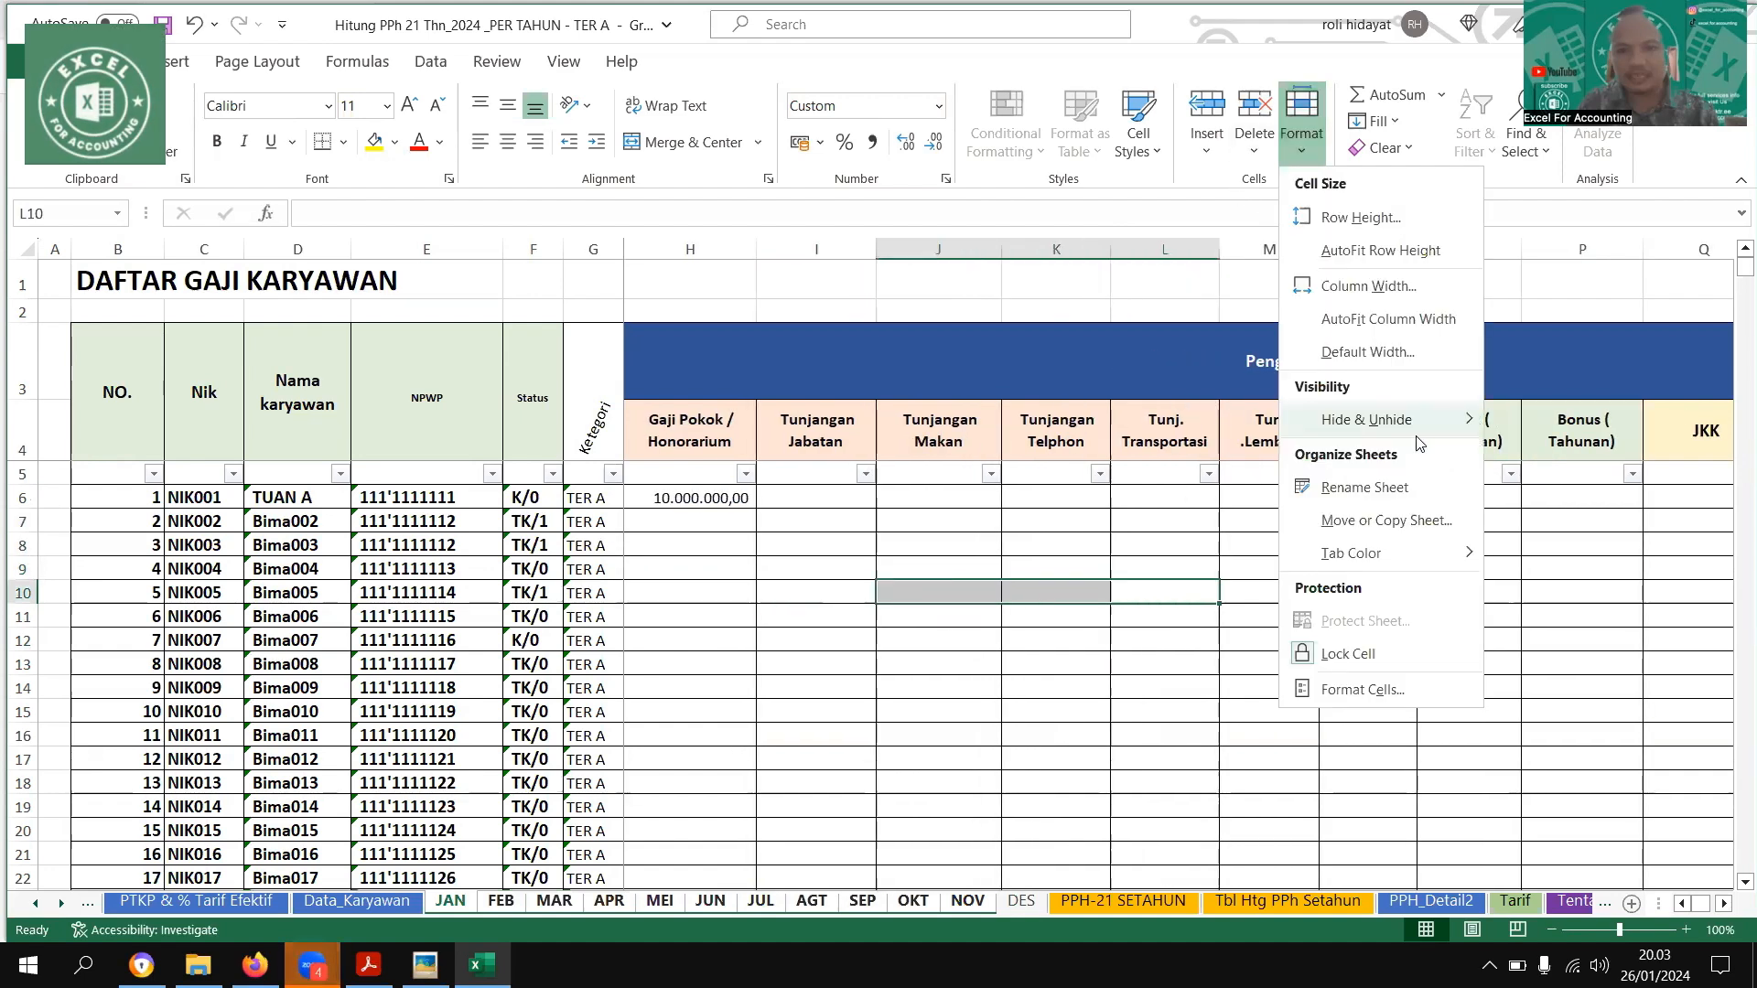
mouse_move(1373, 419)
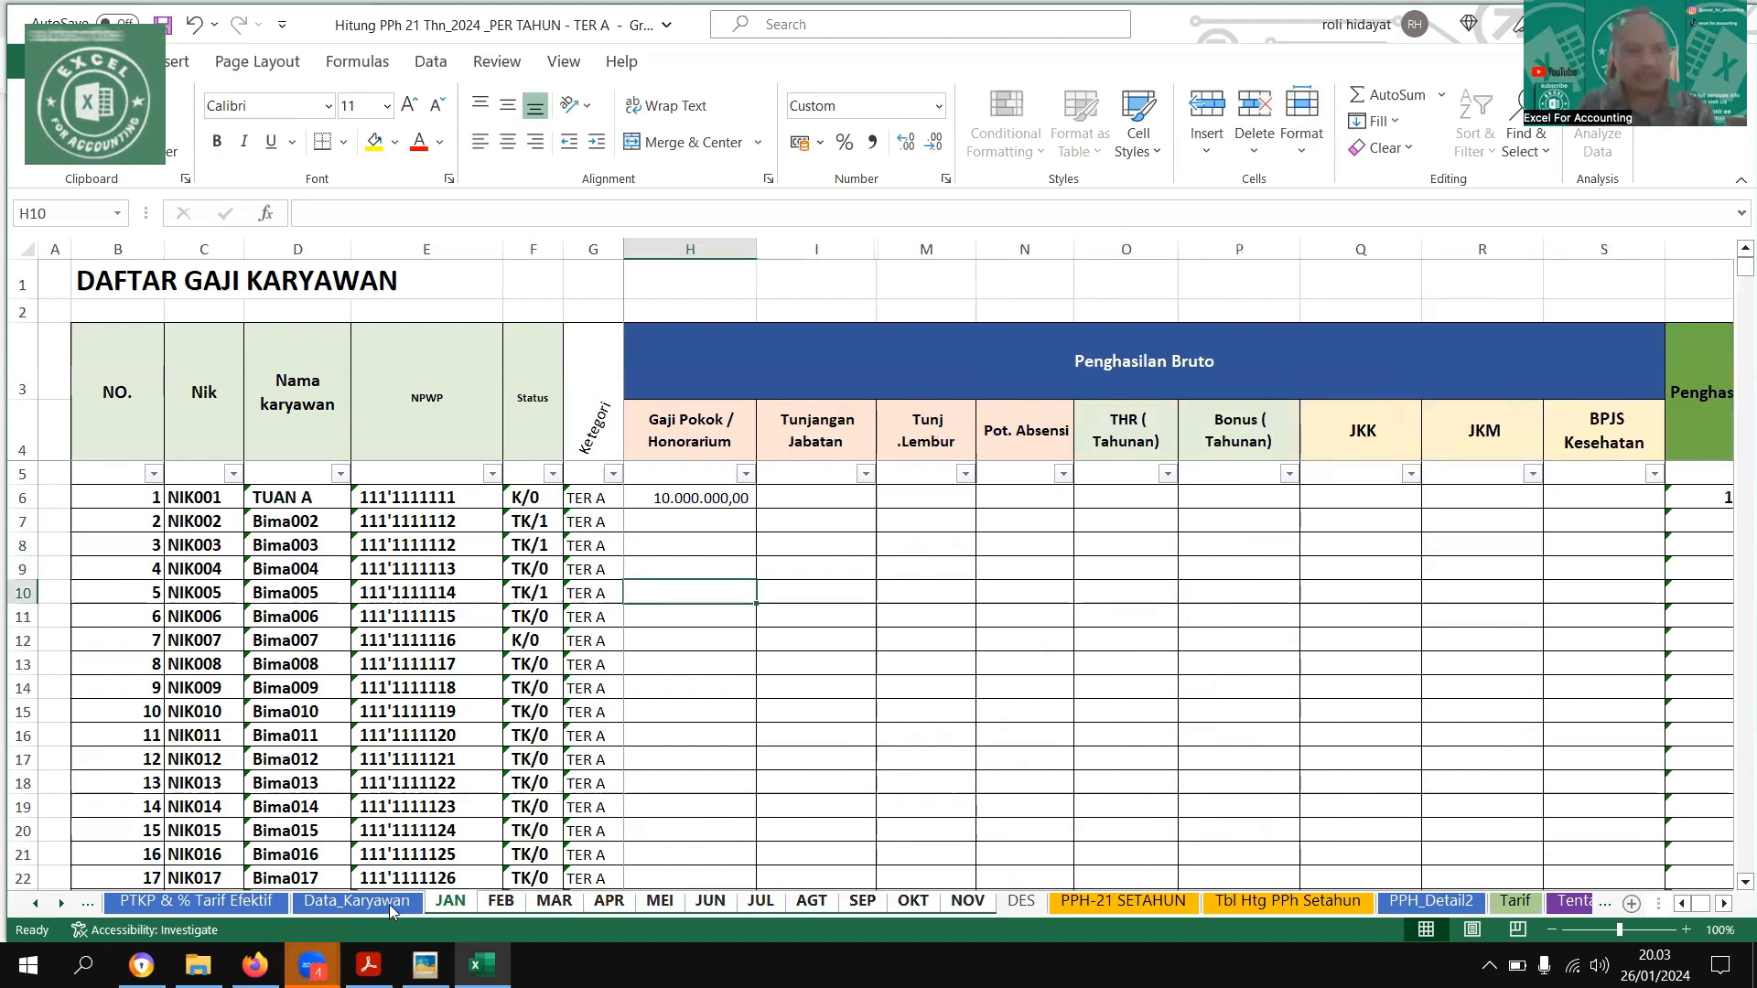
Ungroup the monthly sheets by switching to Data_Karyawan, and return to the JAN sheet alone
left_click(357, 902)
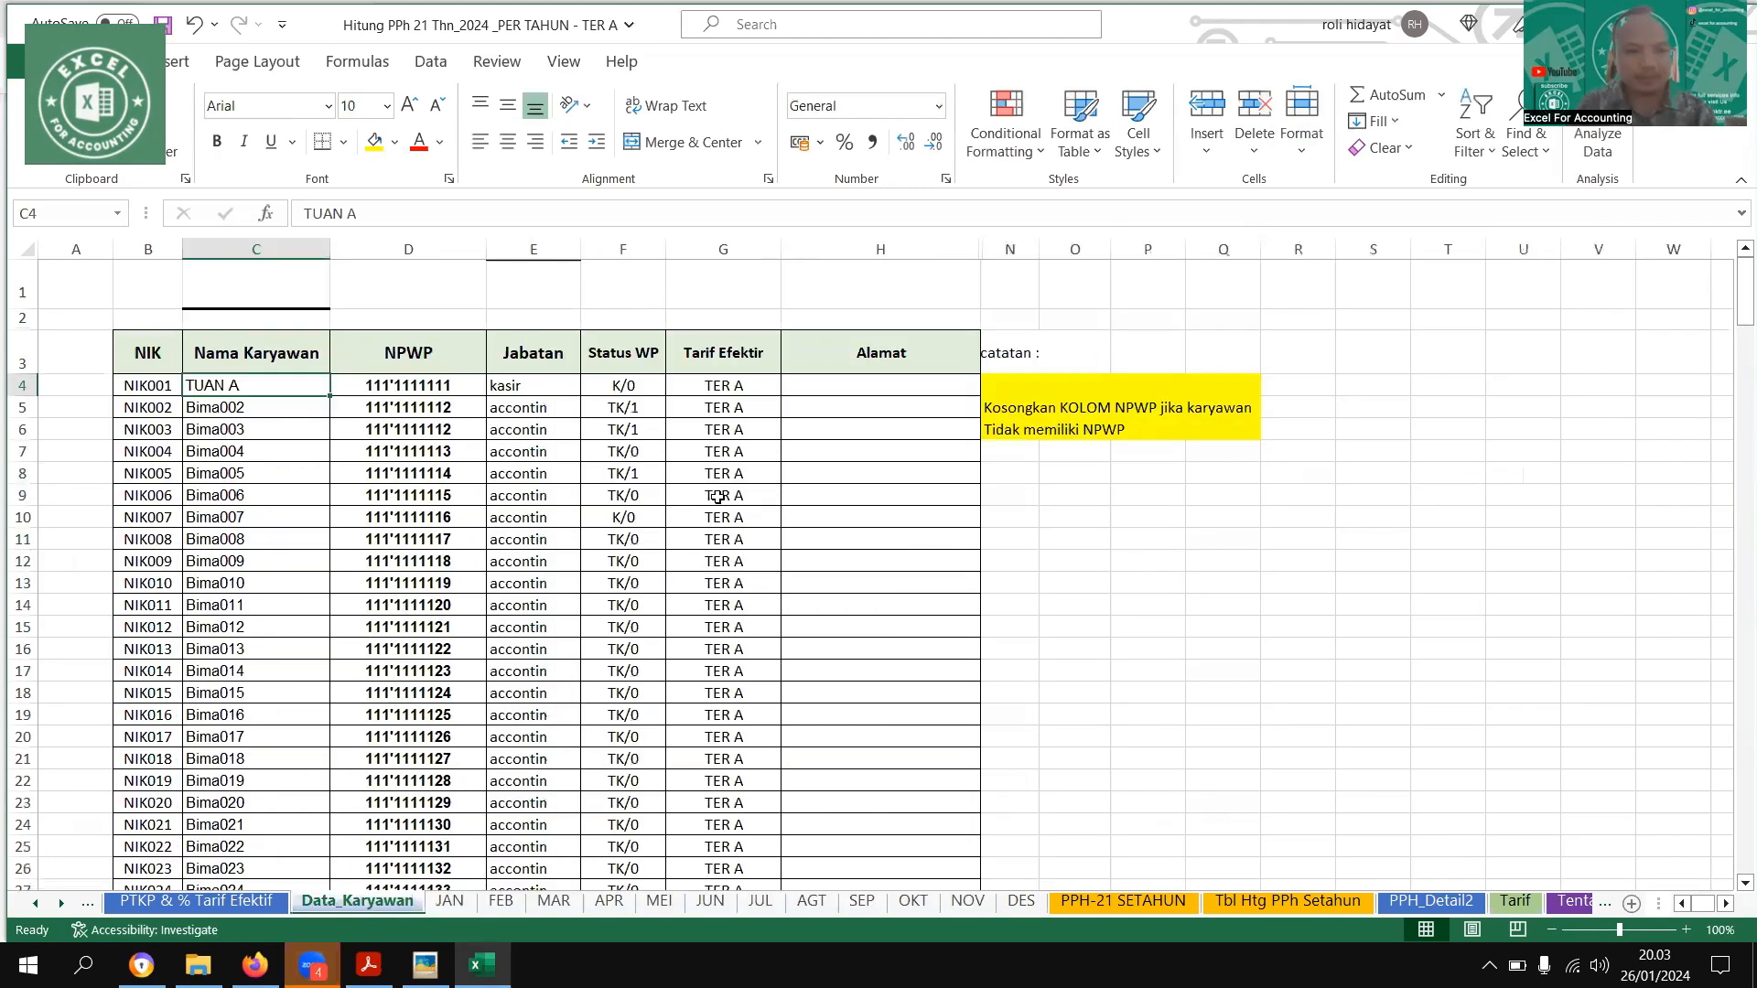
left_click(450, 901)
left_click(719, 497)
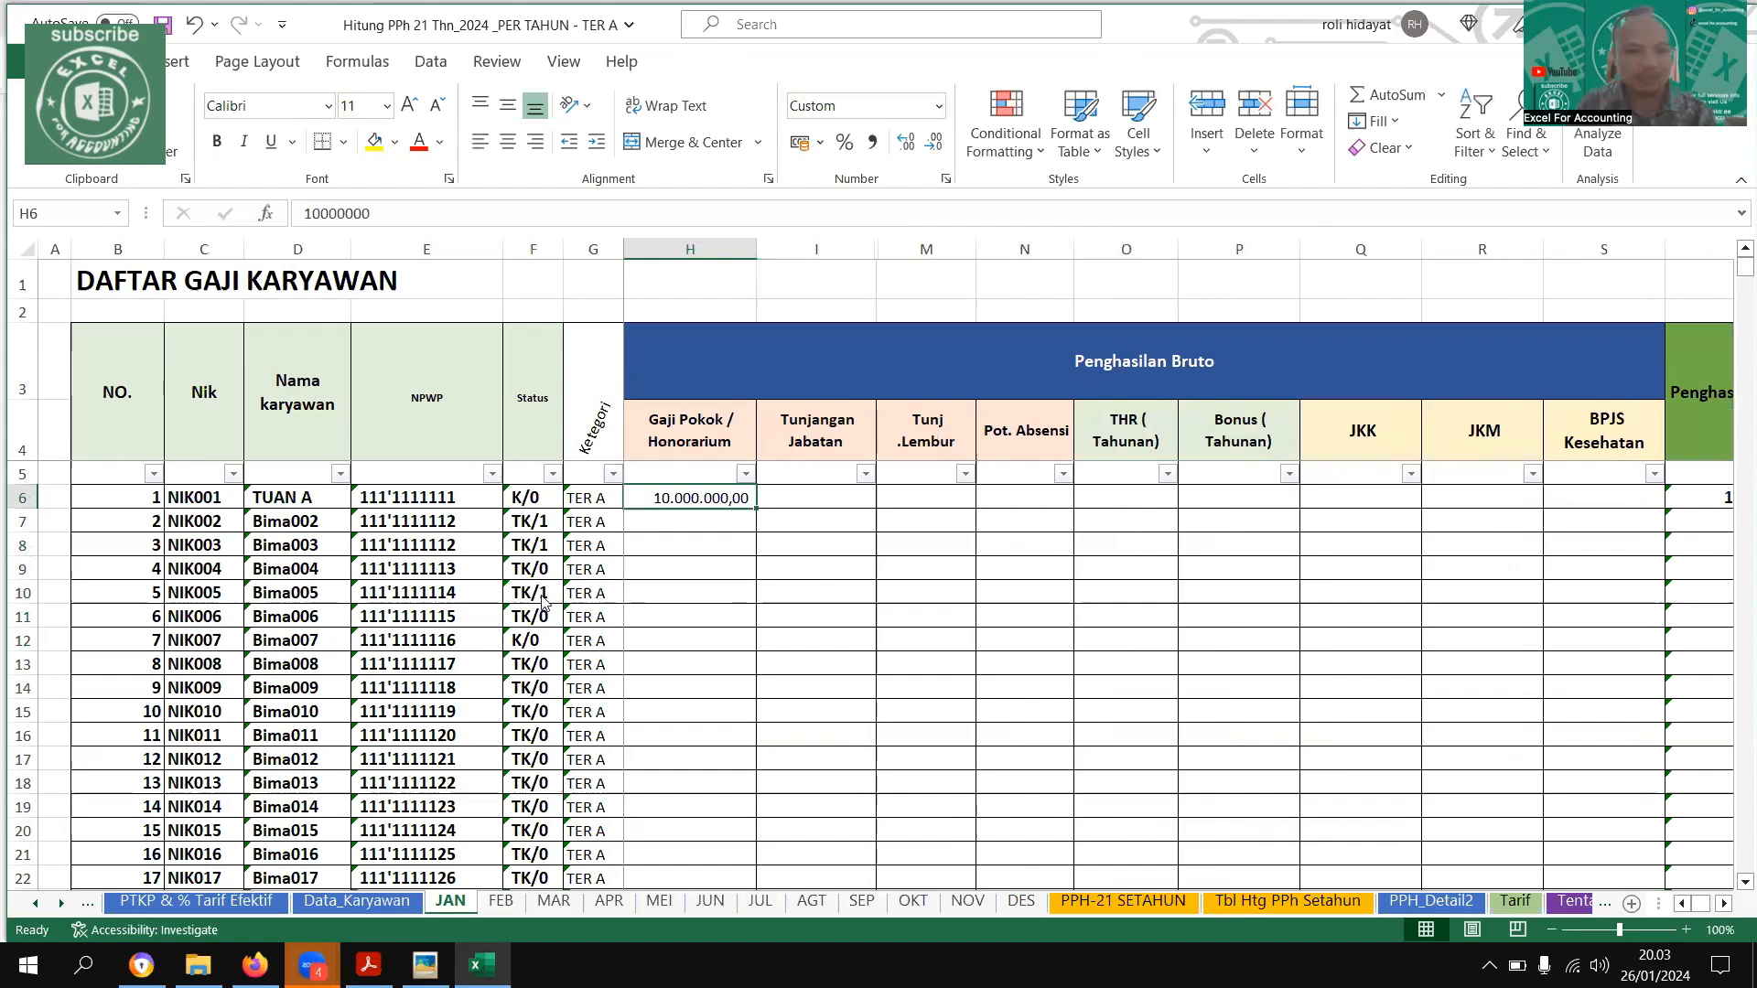
Consult the permanent-employee example image and enter 20000000 as the first employee's Tunjangan Jabatan on the JAN sheet
key("alt+Tab")
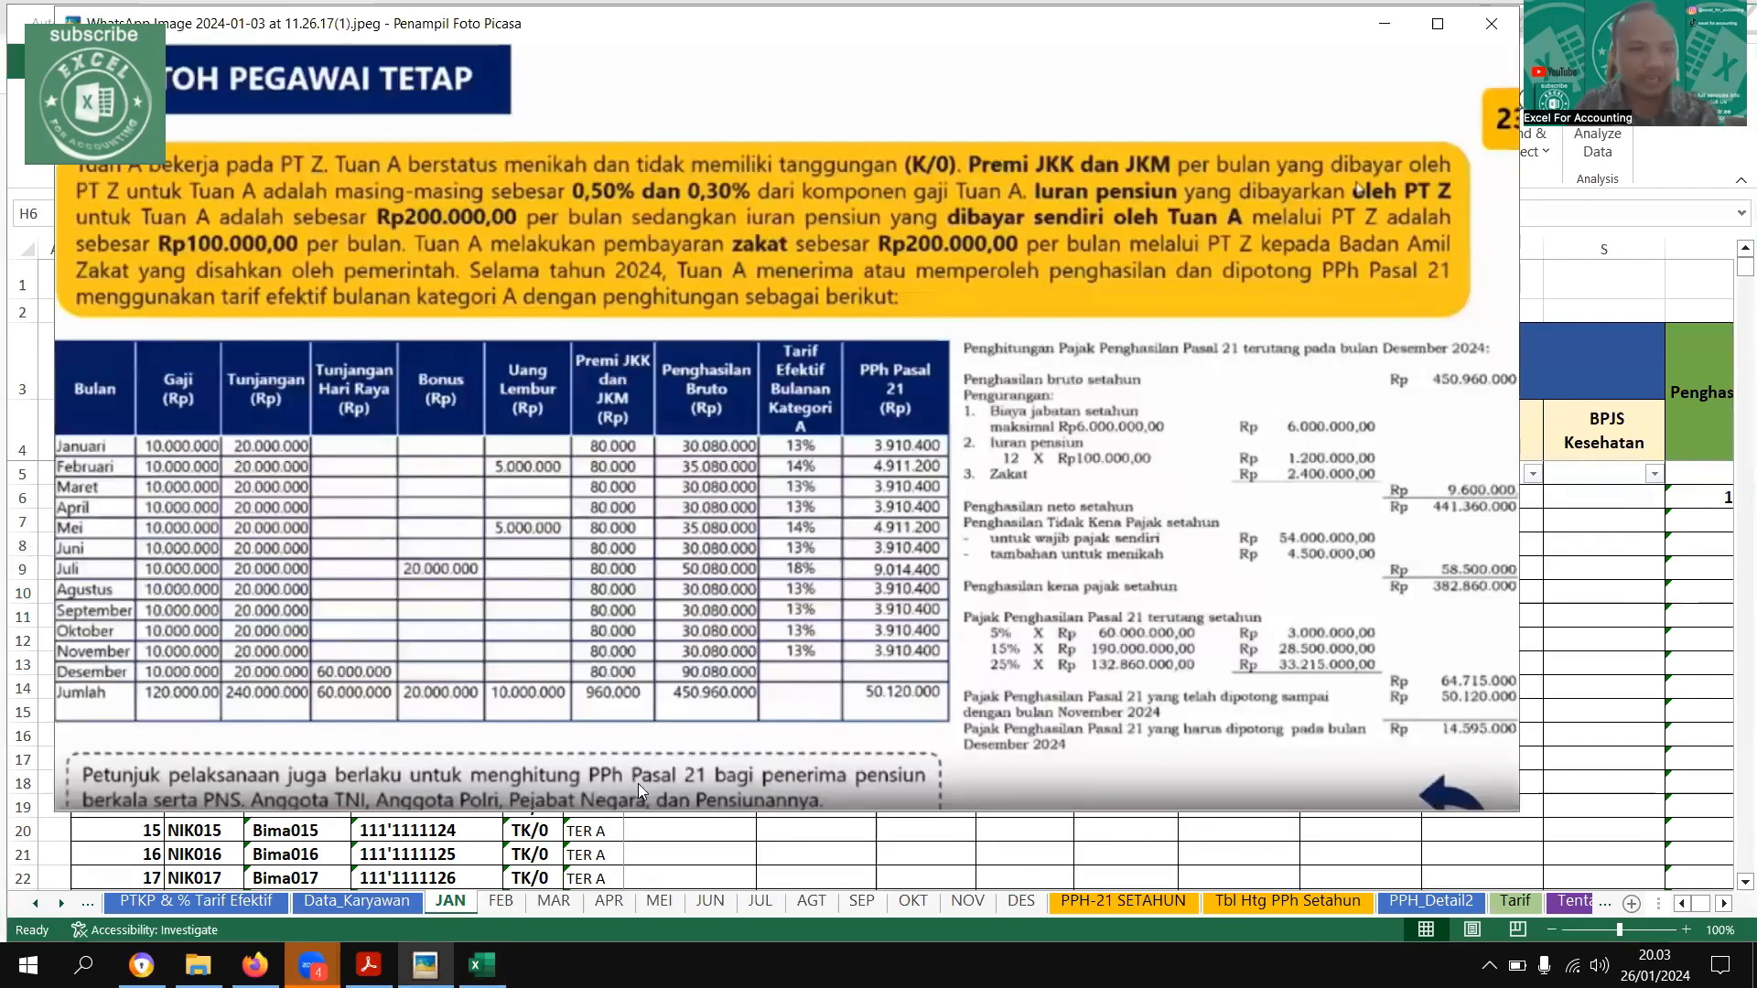
key("alt+Tab")
left_click(835, 501)
type("20.00")
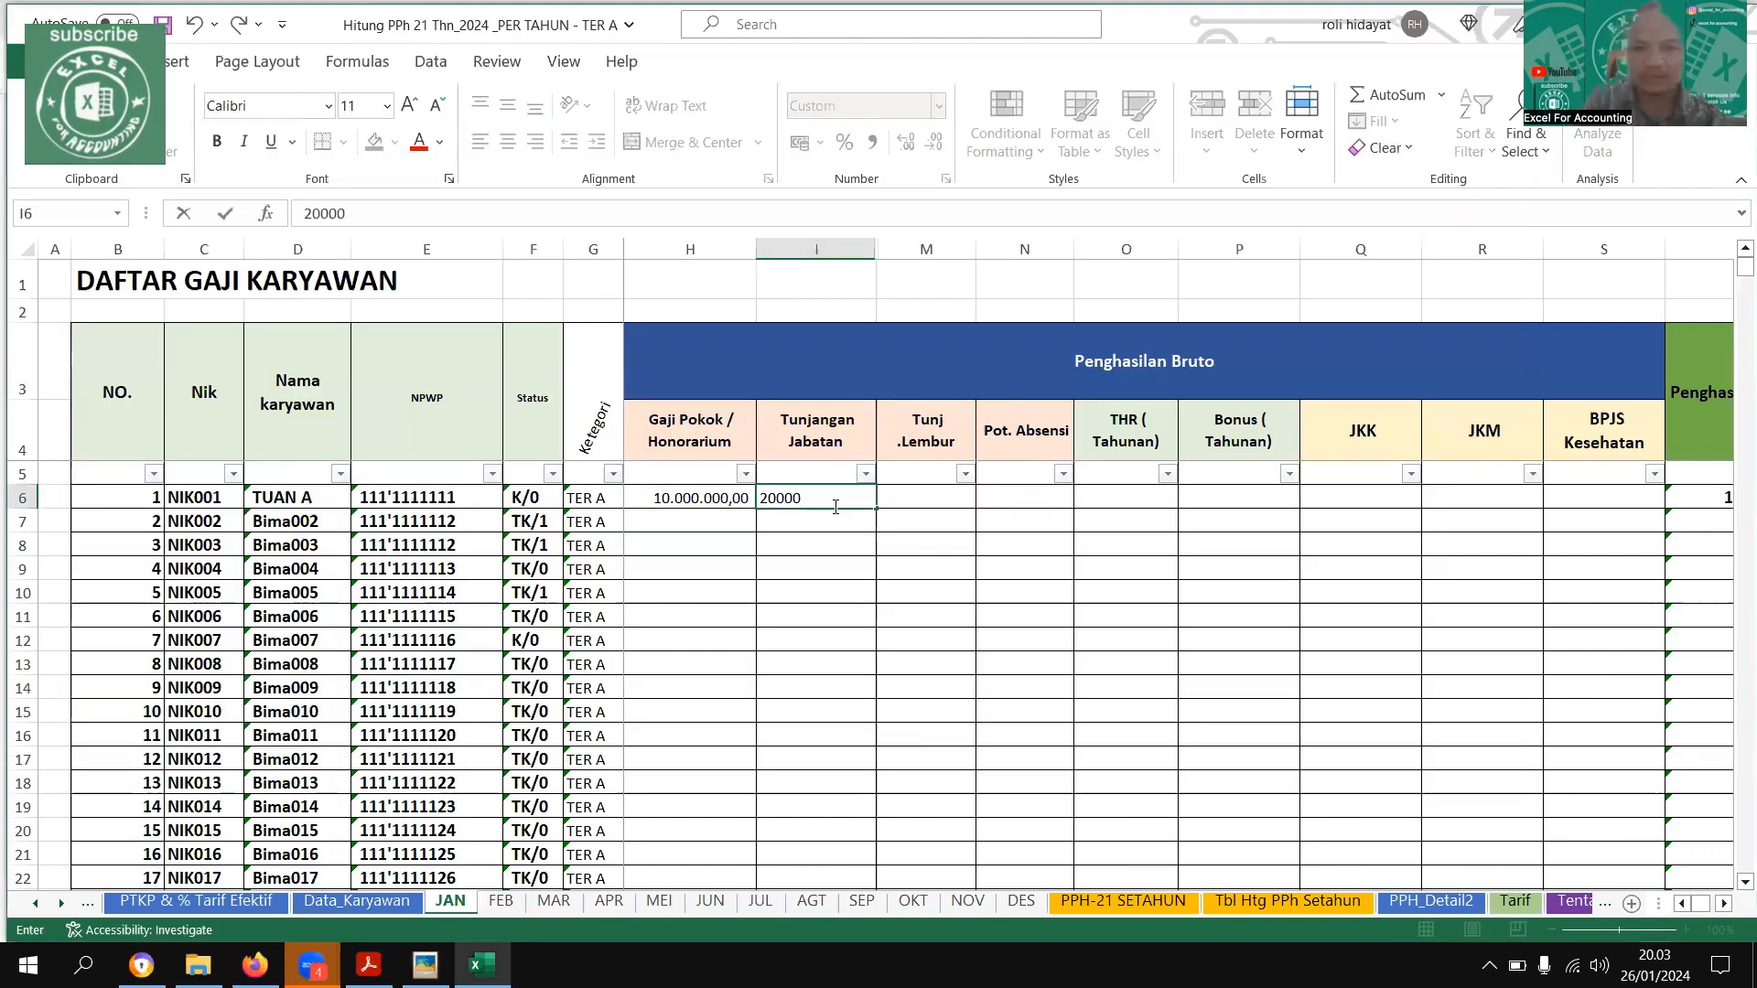
type("0.000")
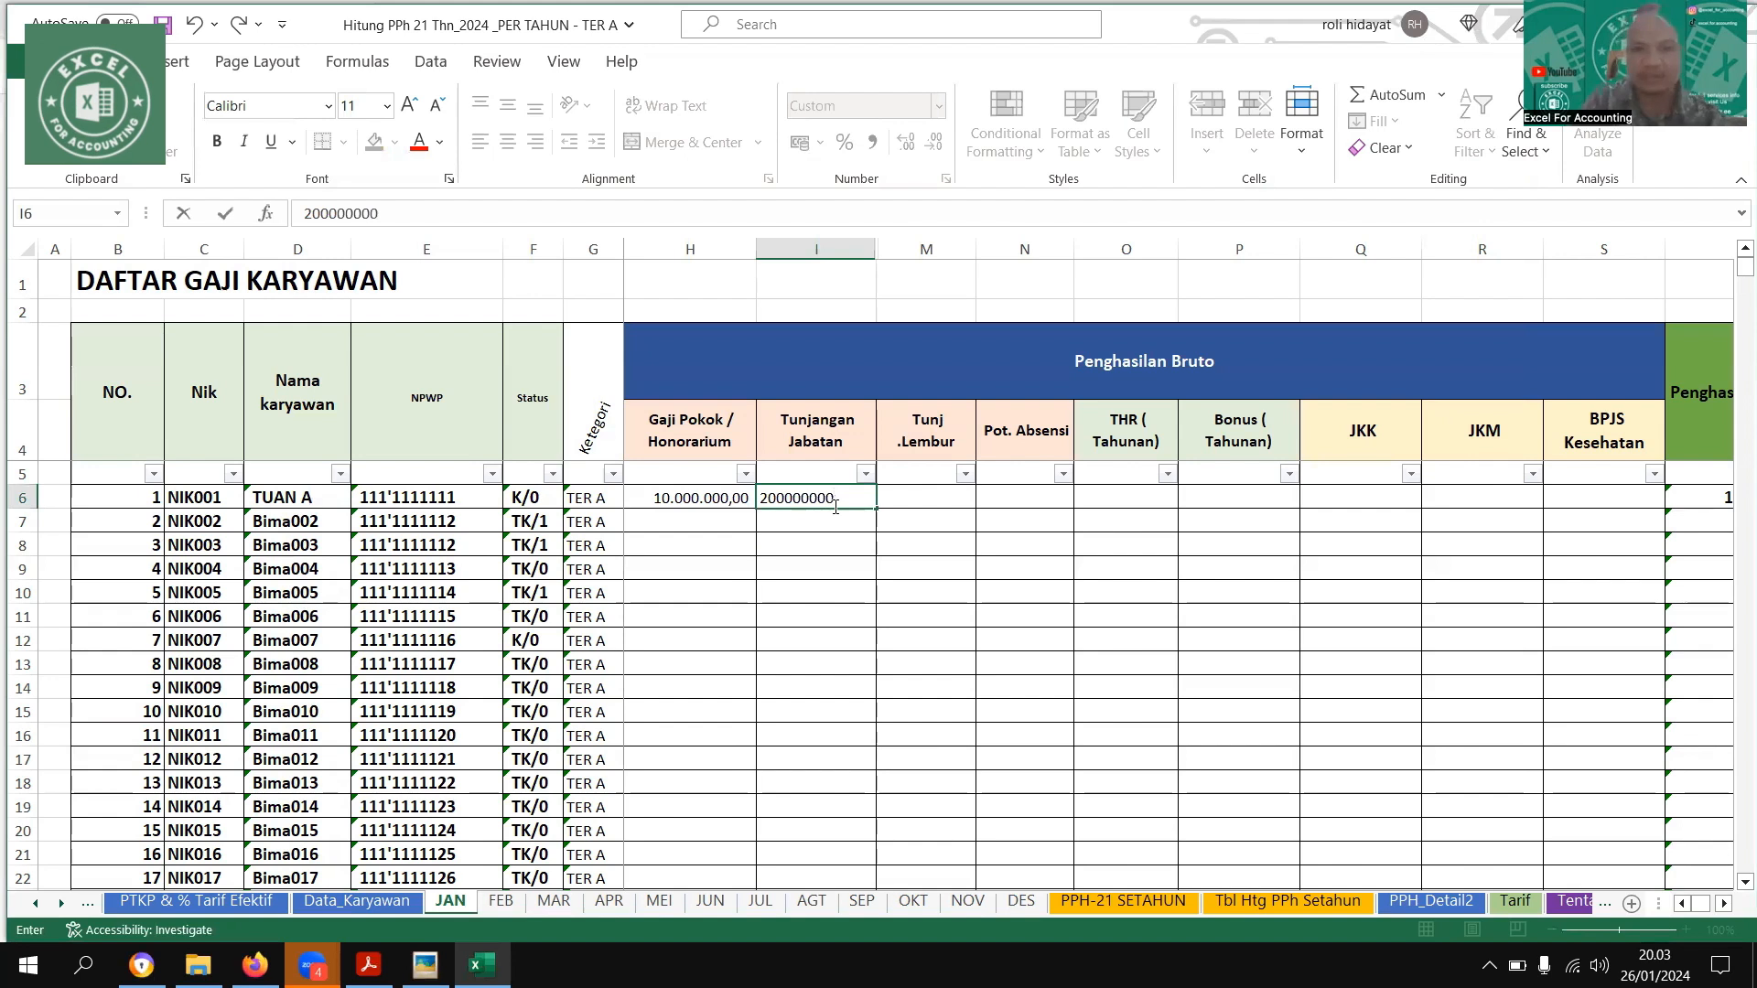
key("Tab")
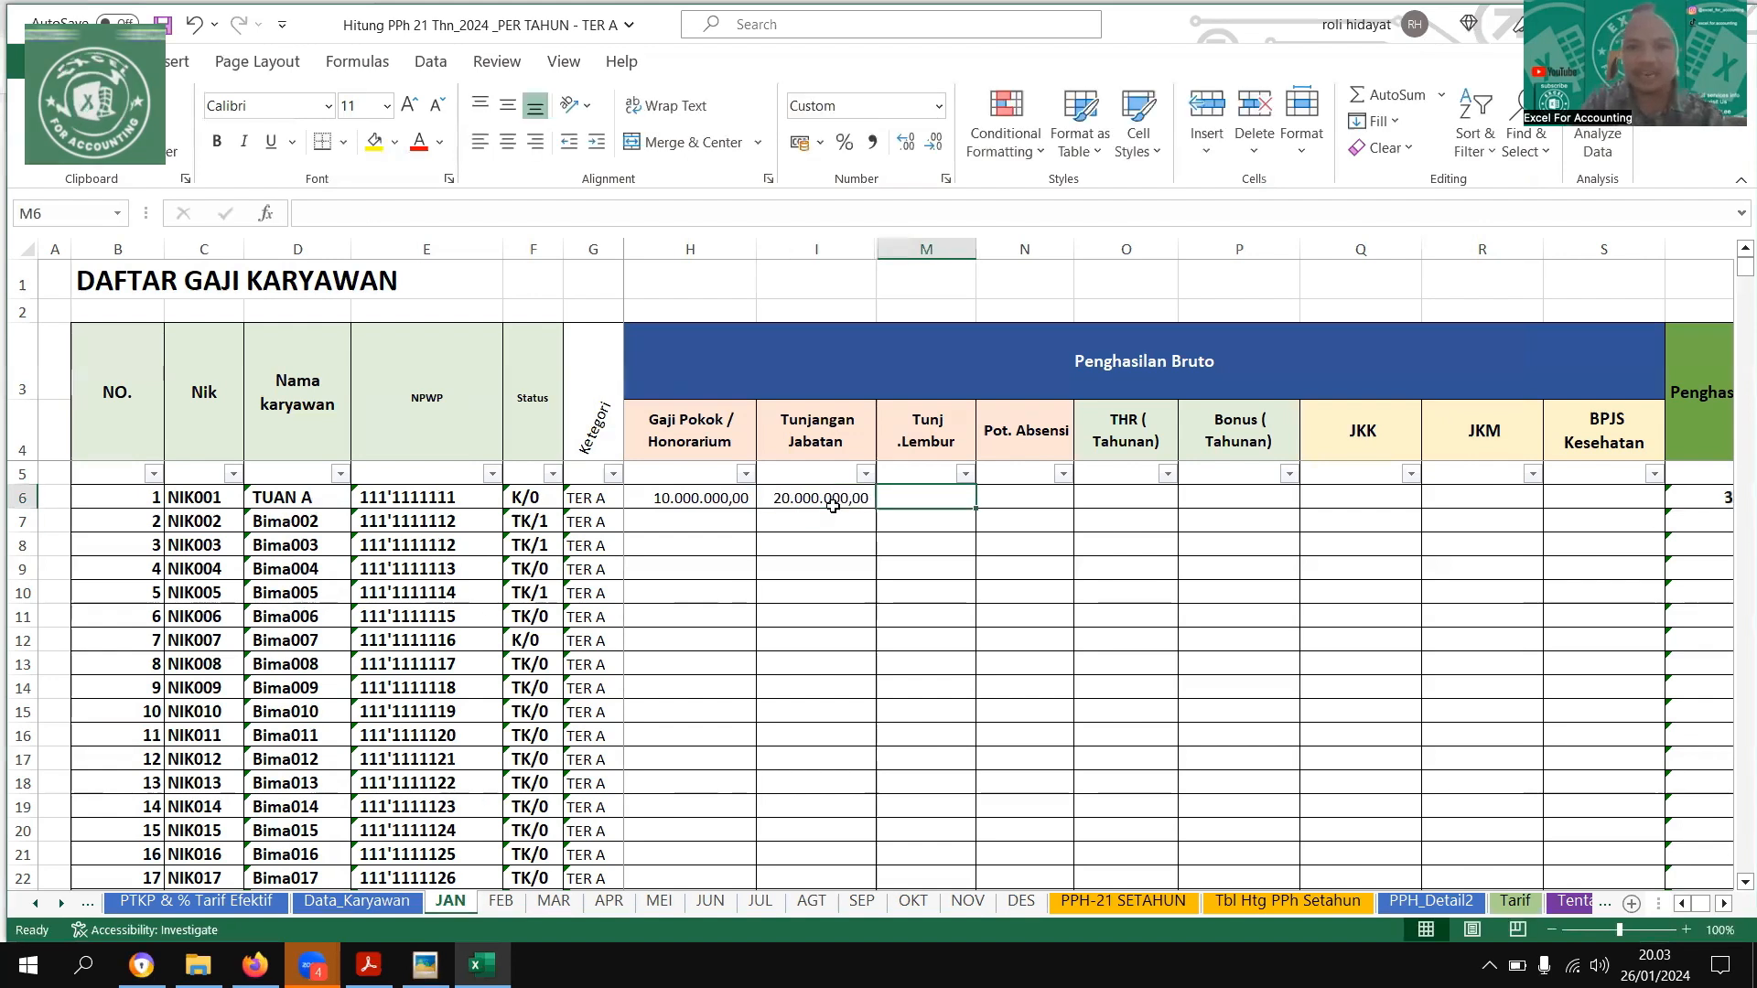
Consult the JKK and JKM premiums in the example image and enter 50000 as the first employee's JKK on the JAN sheet
key("Tab")
key("Tab")
key("Tab")
key("Tab")
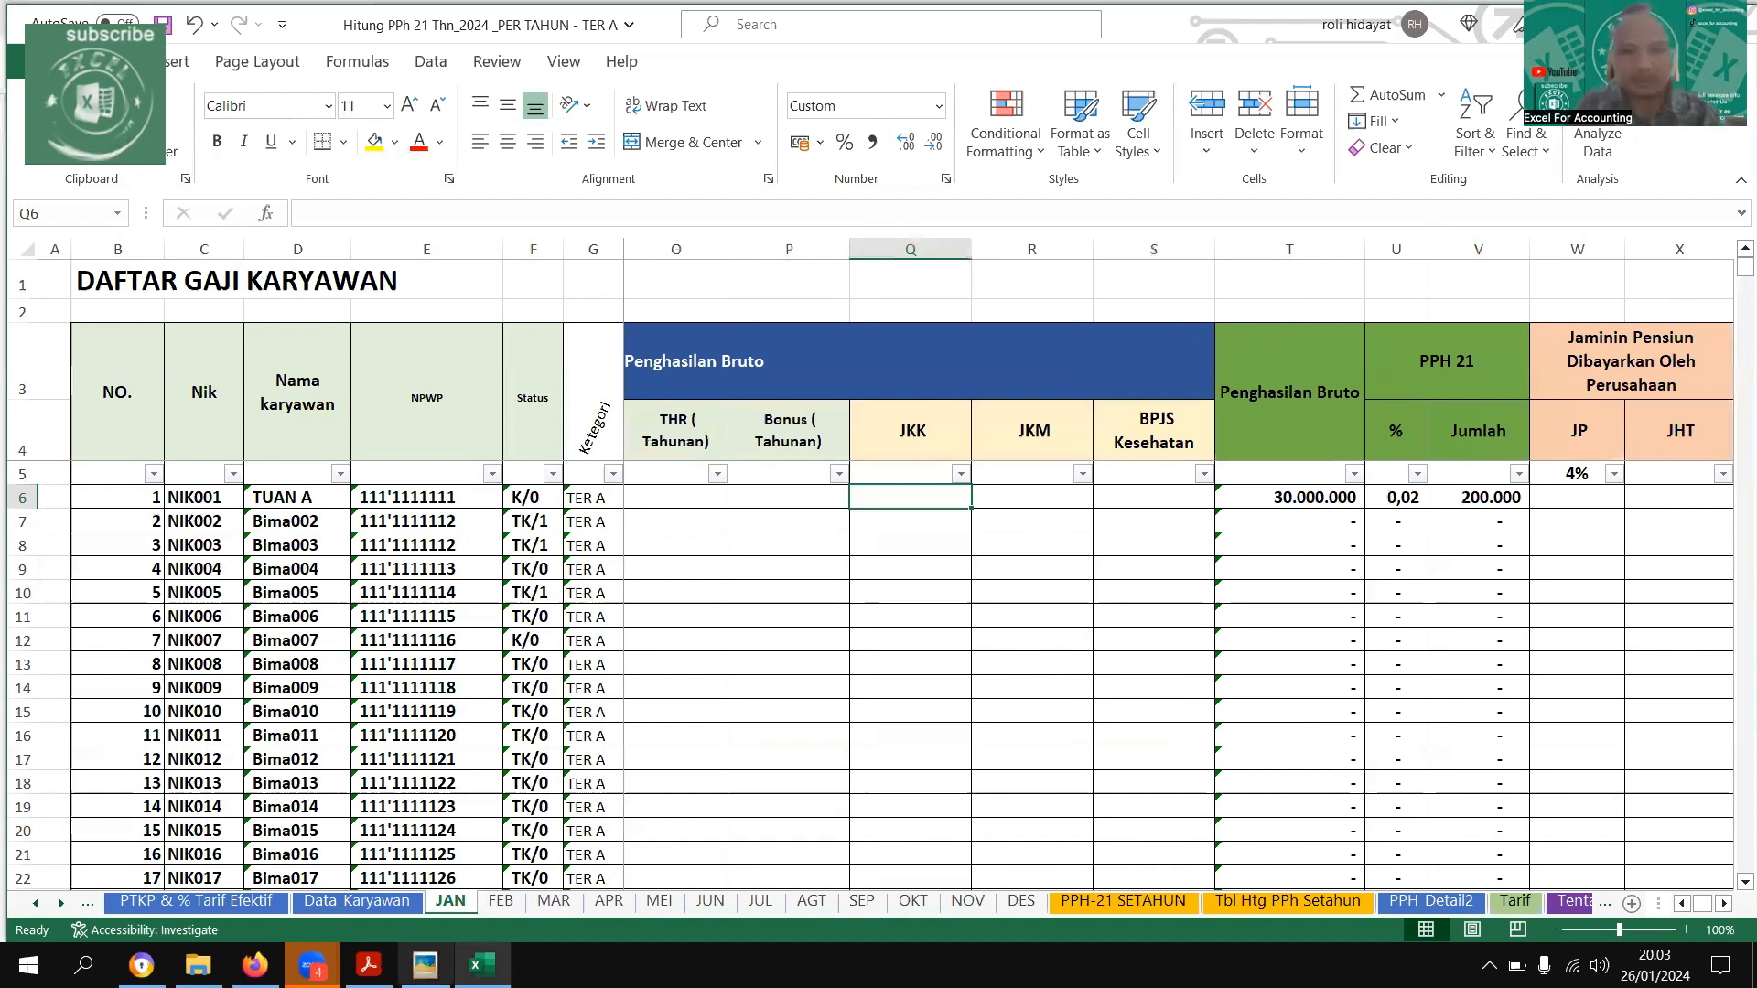
key("alt+Tab")
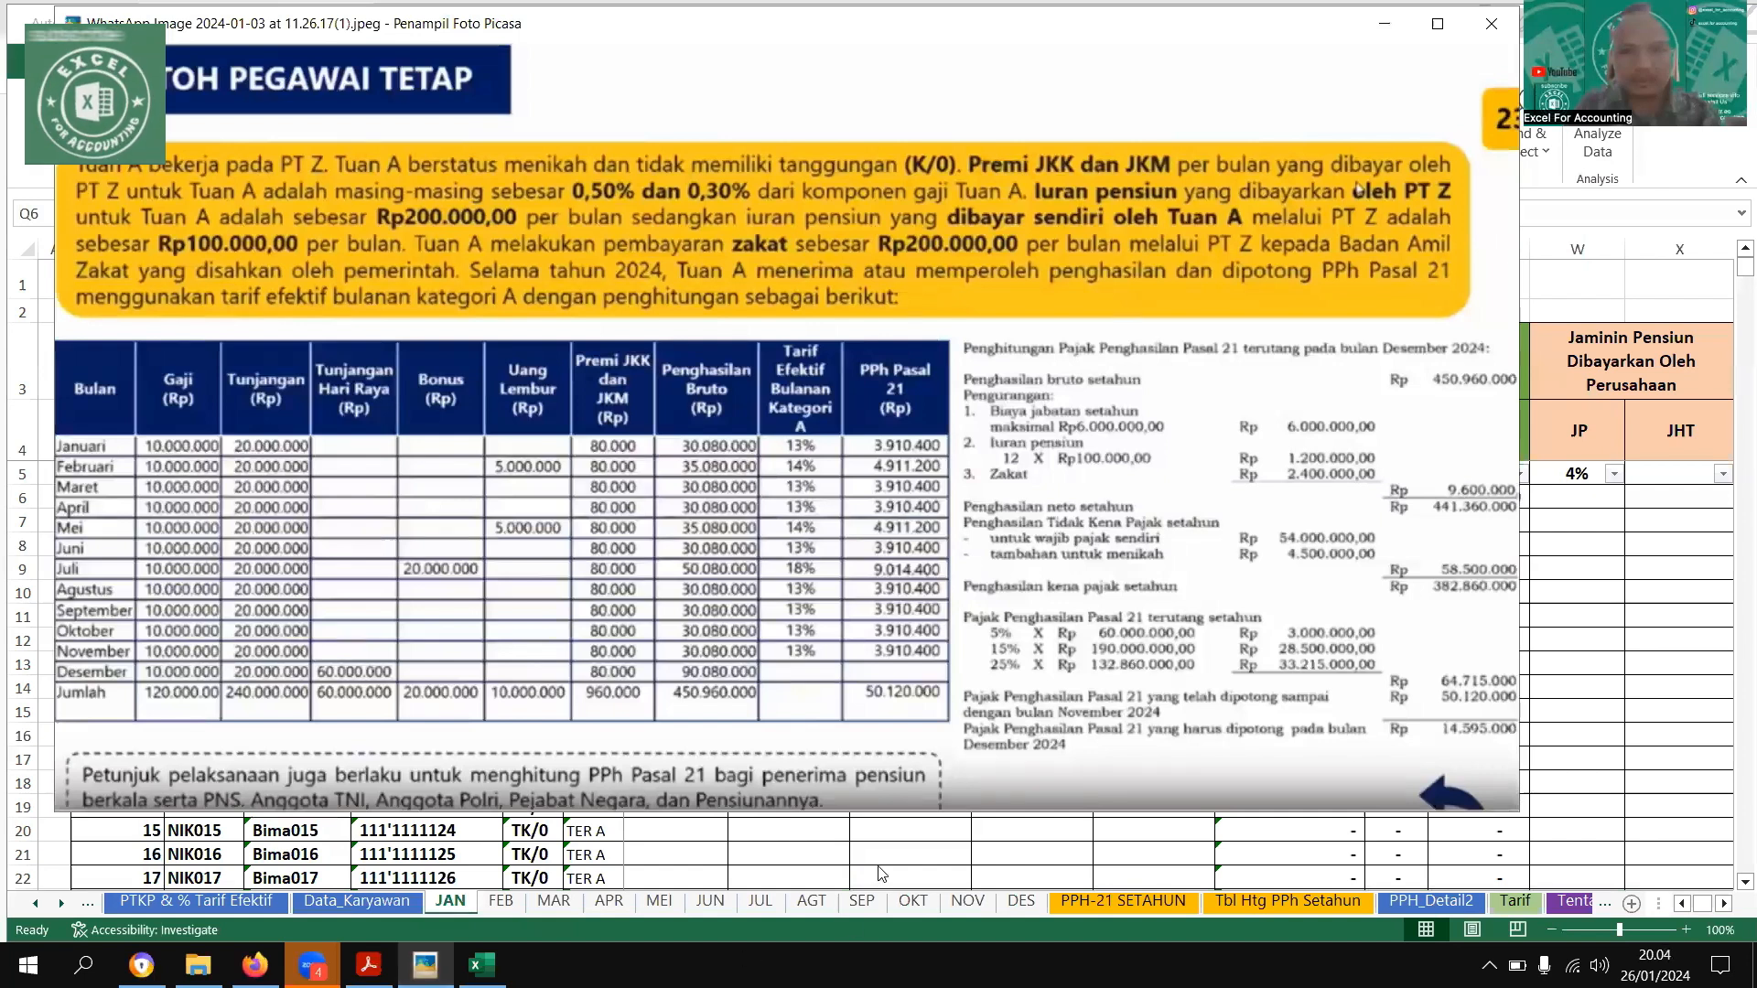
key("Escape")
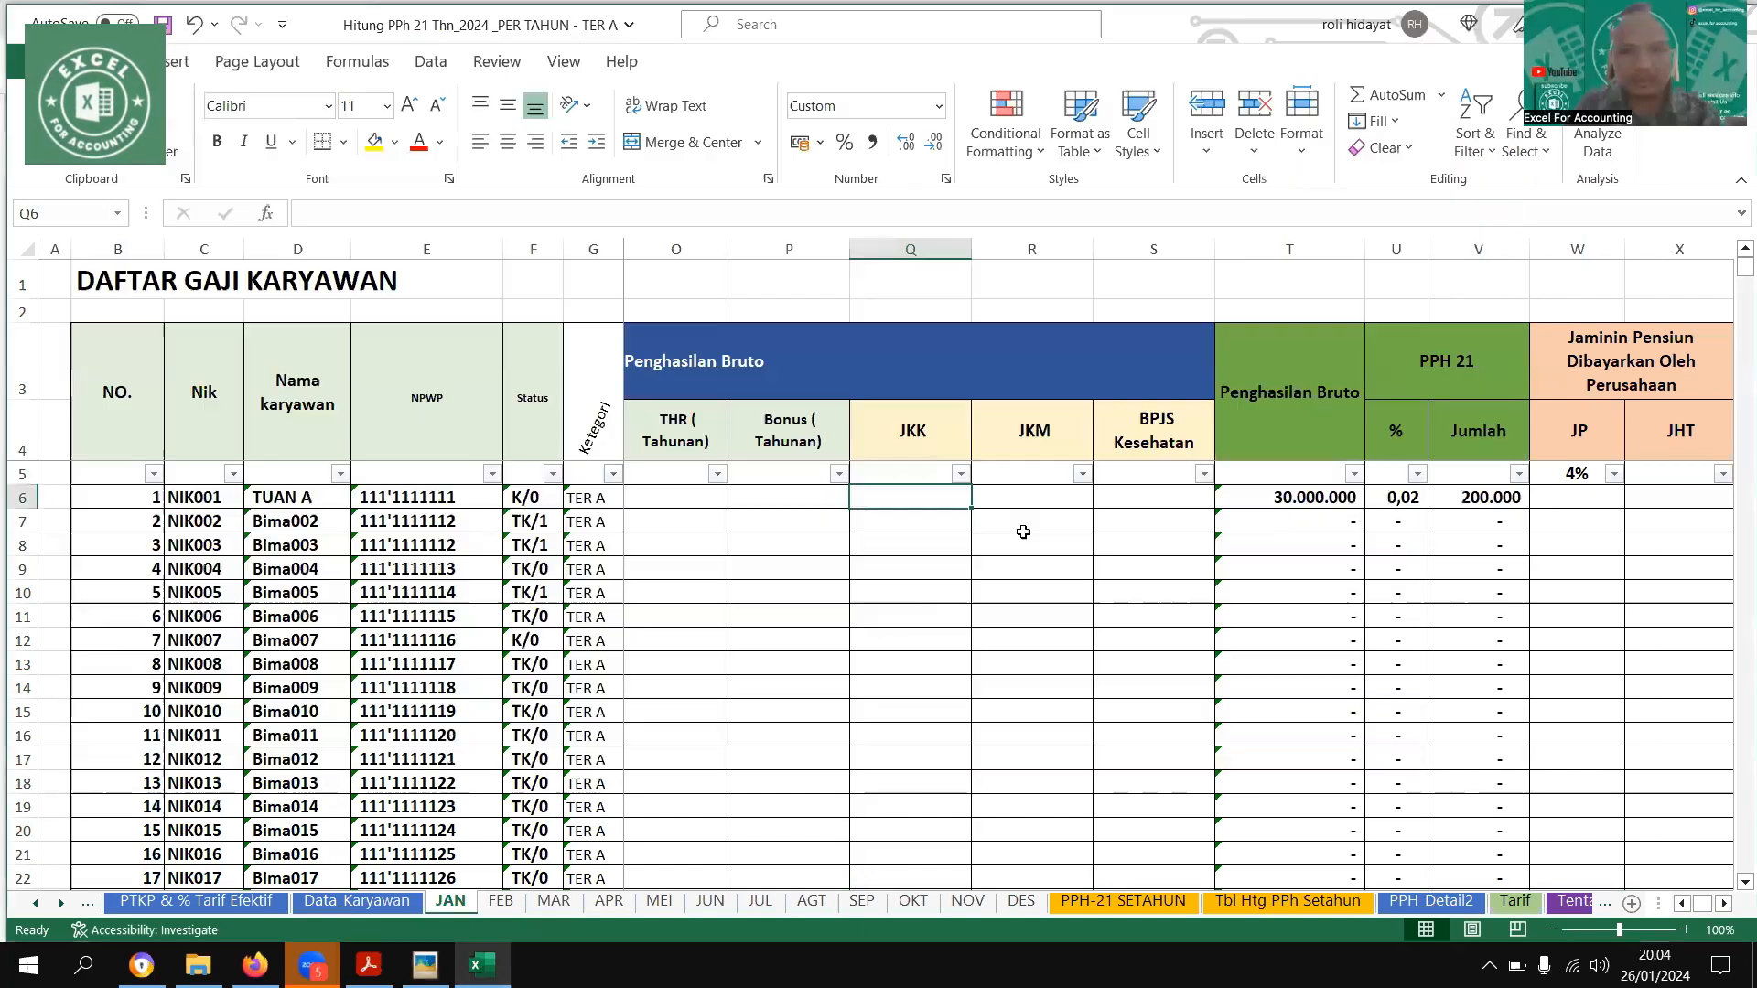
type("50")
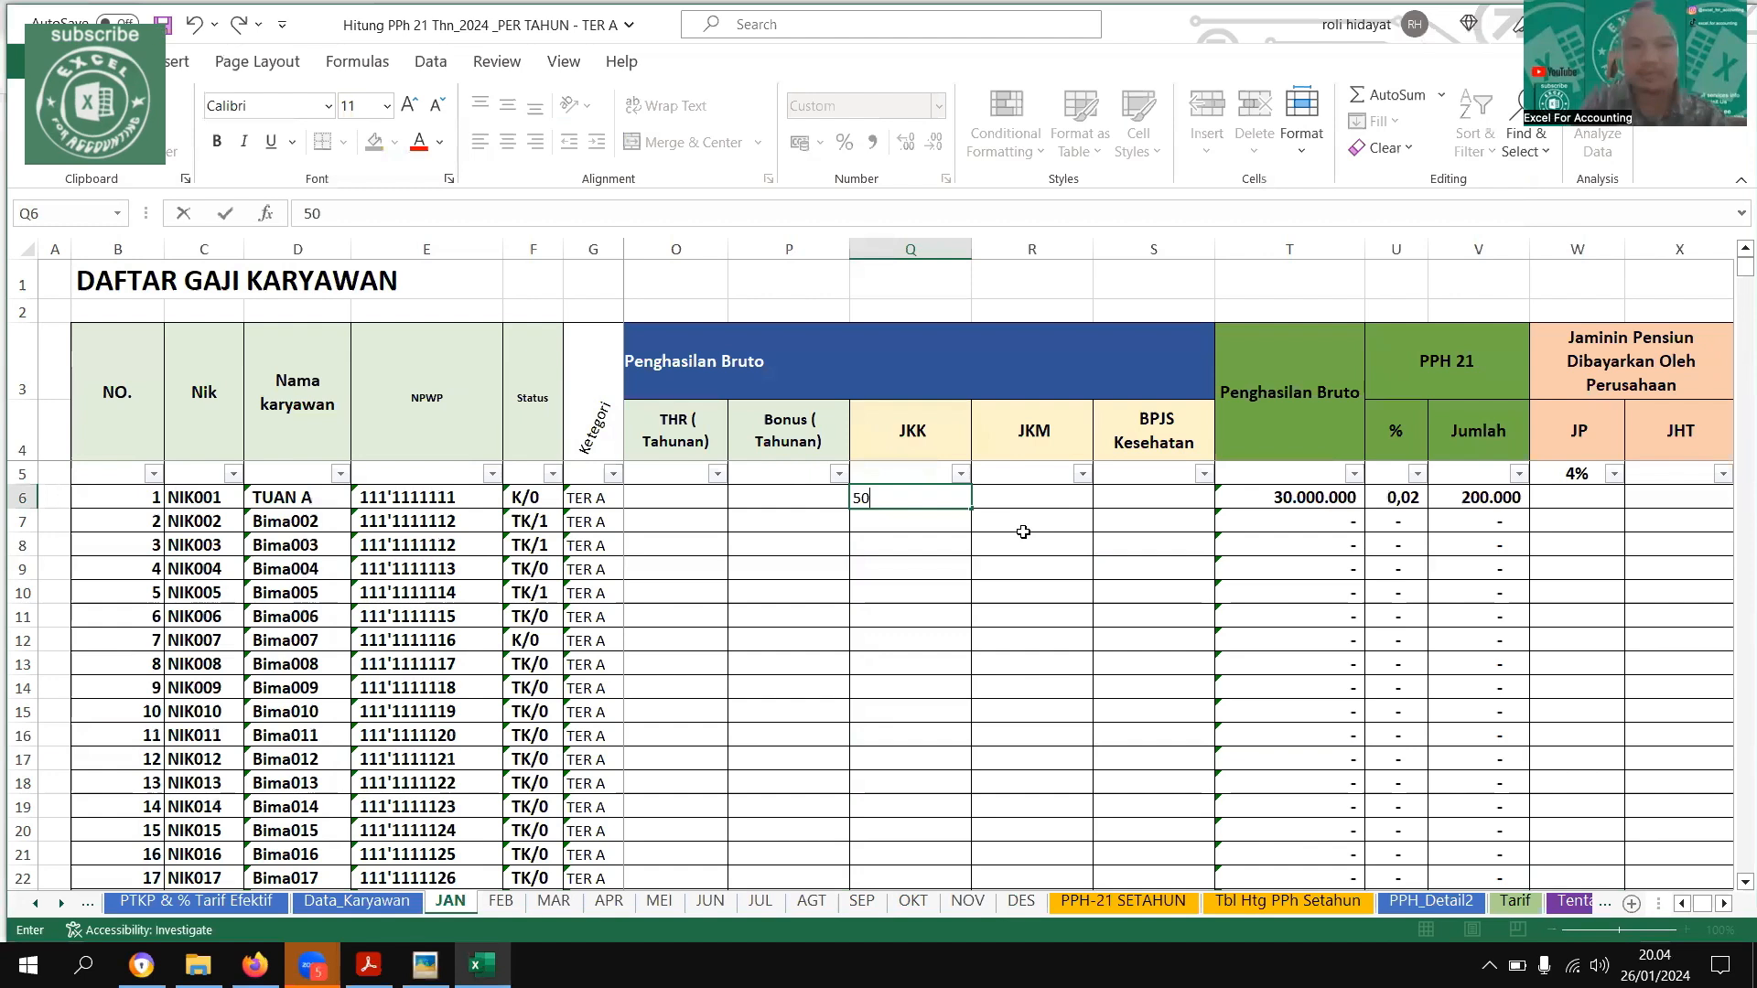
type("0000")
key("Return")
type("50.000")
key("Return")
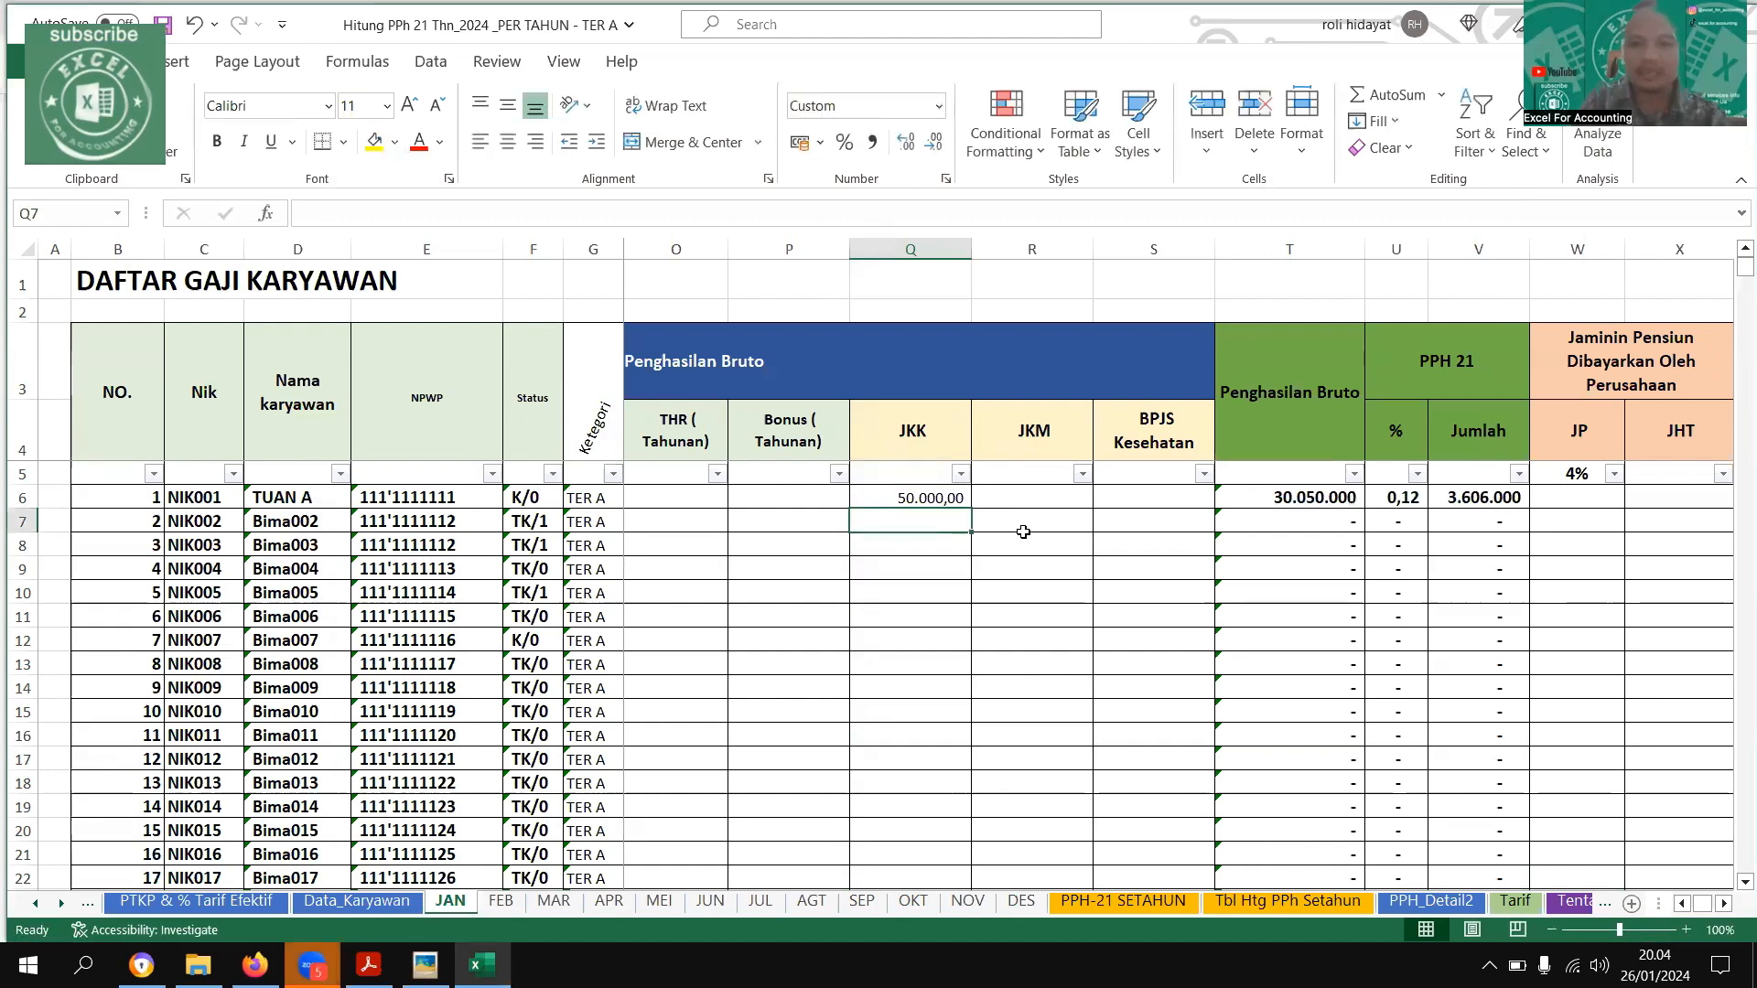
Set the first employee's JKM on the JAN sheet to 30000
key("Up")
key("Right")
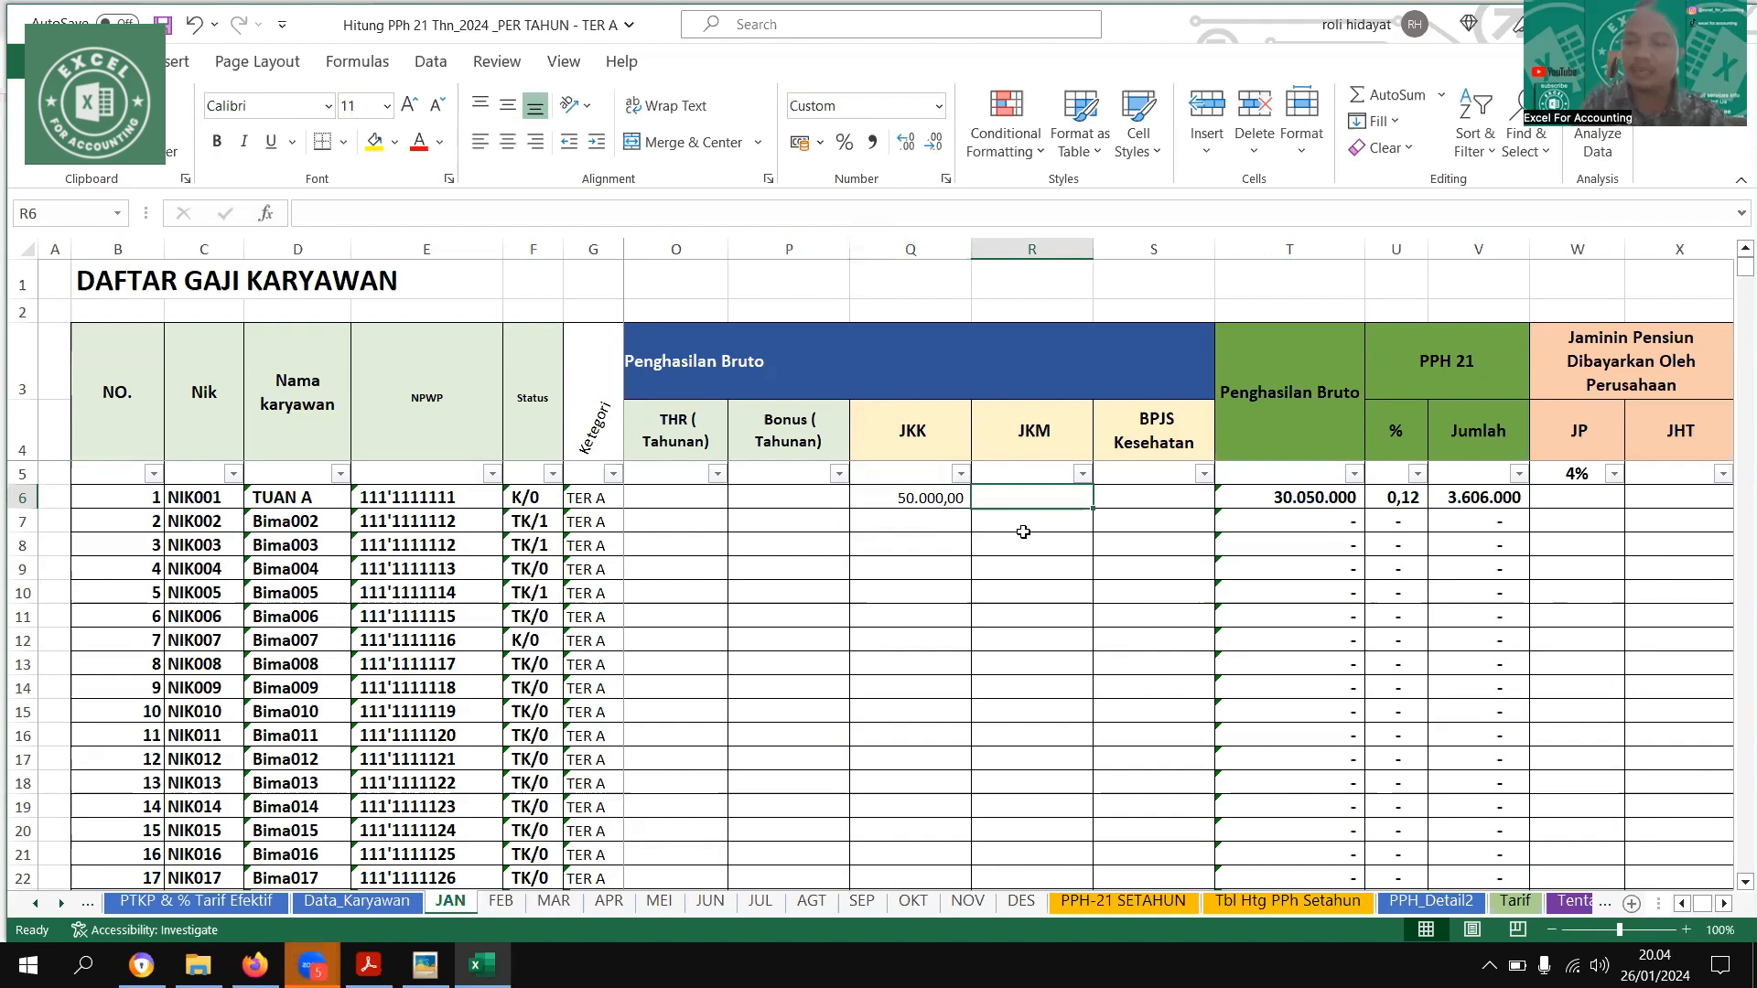
type("30000")
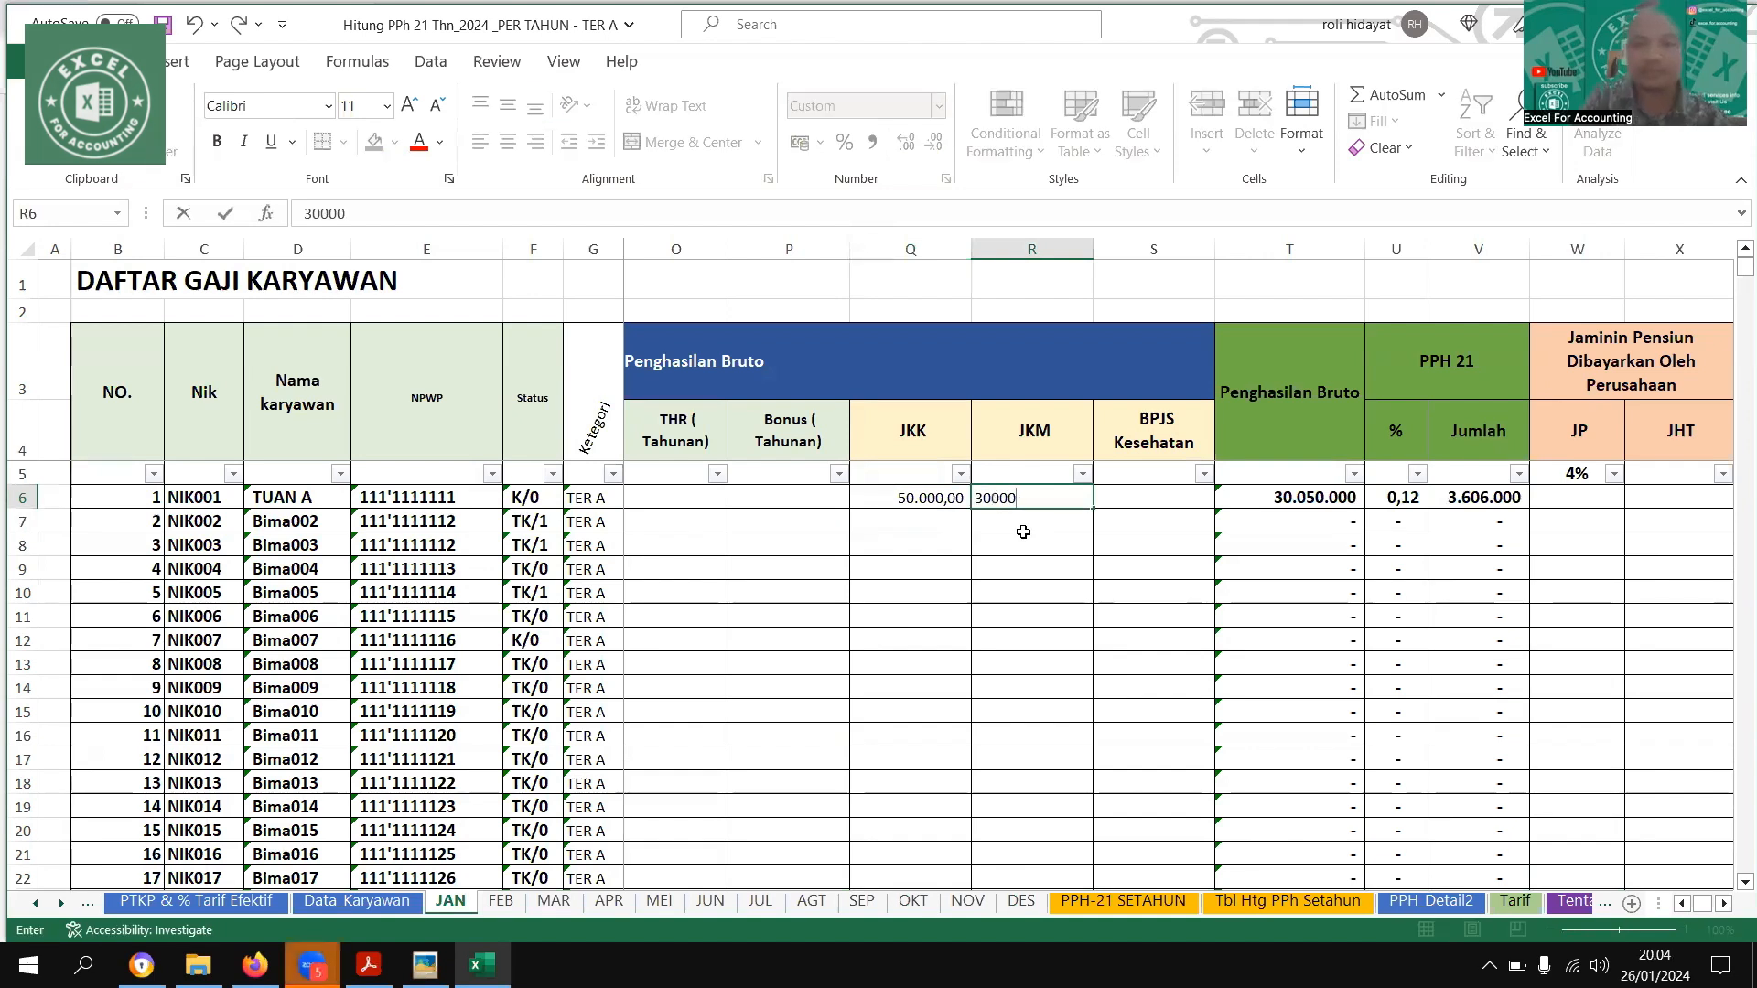
type("0")
key("Return")
key("Up")
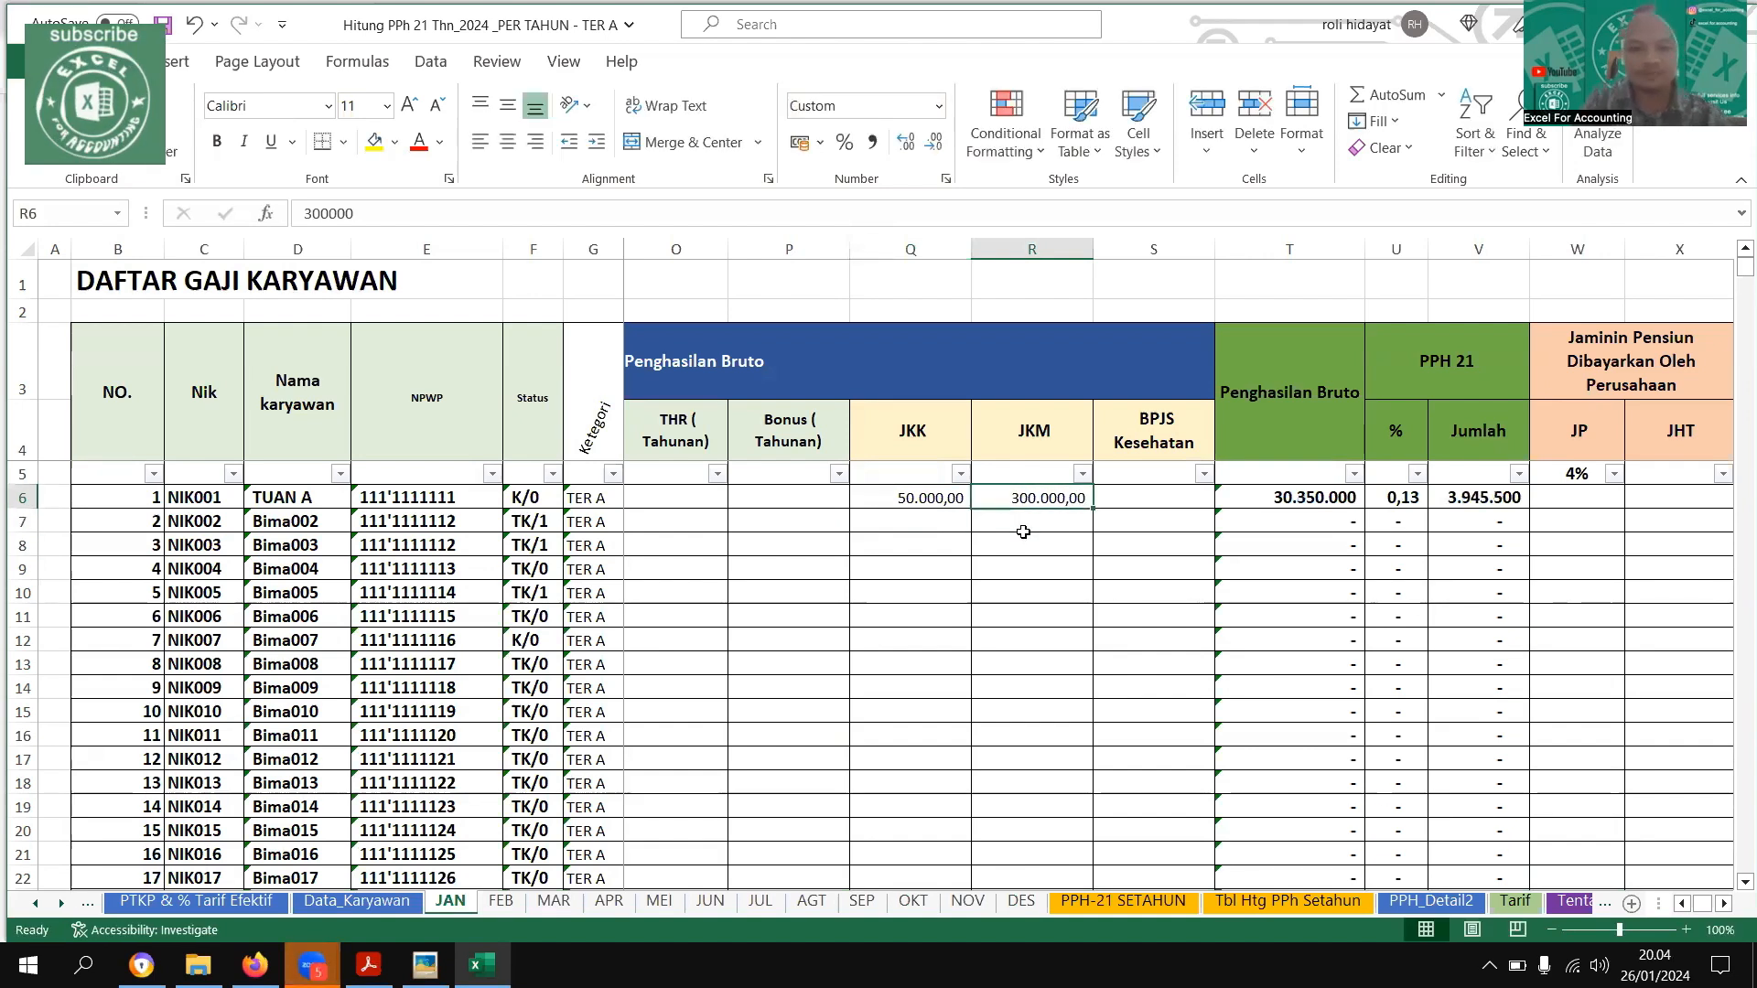
type("300.000")
key("Return")
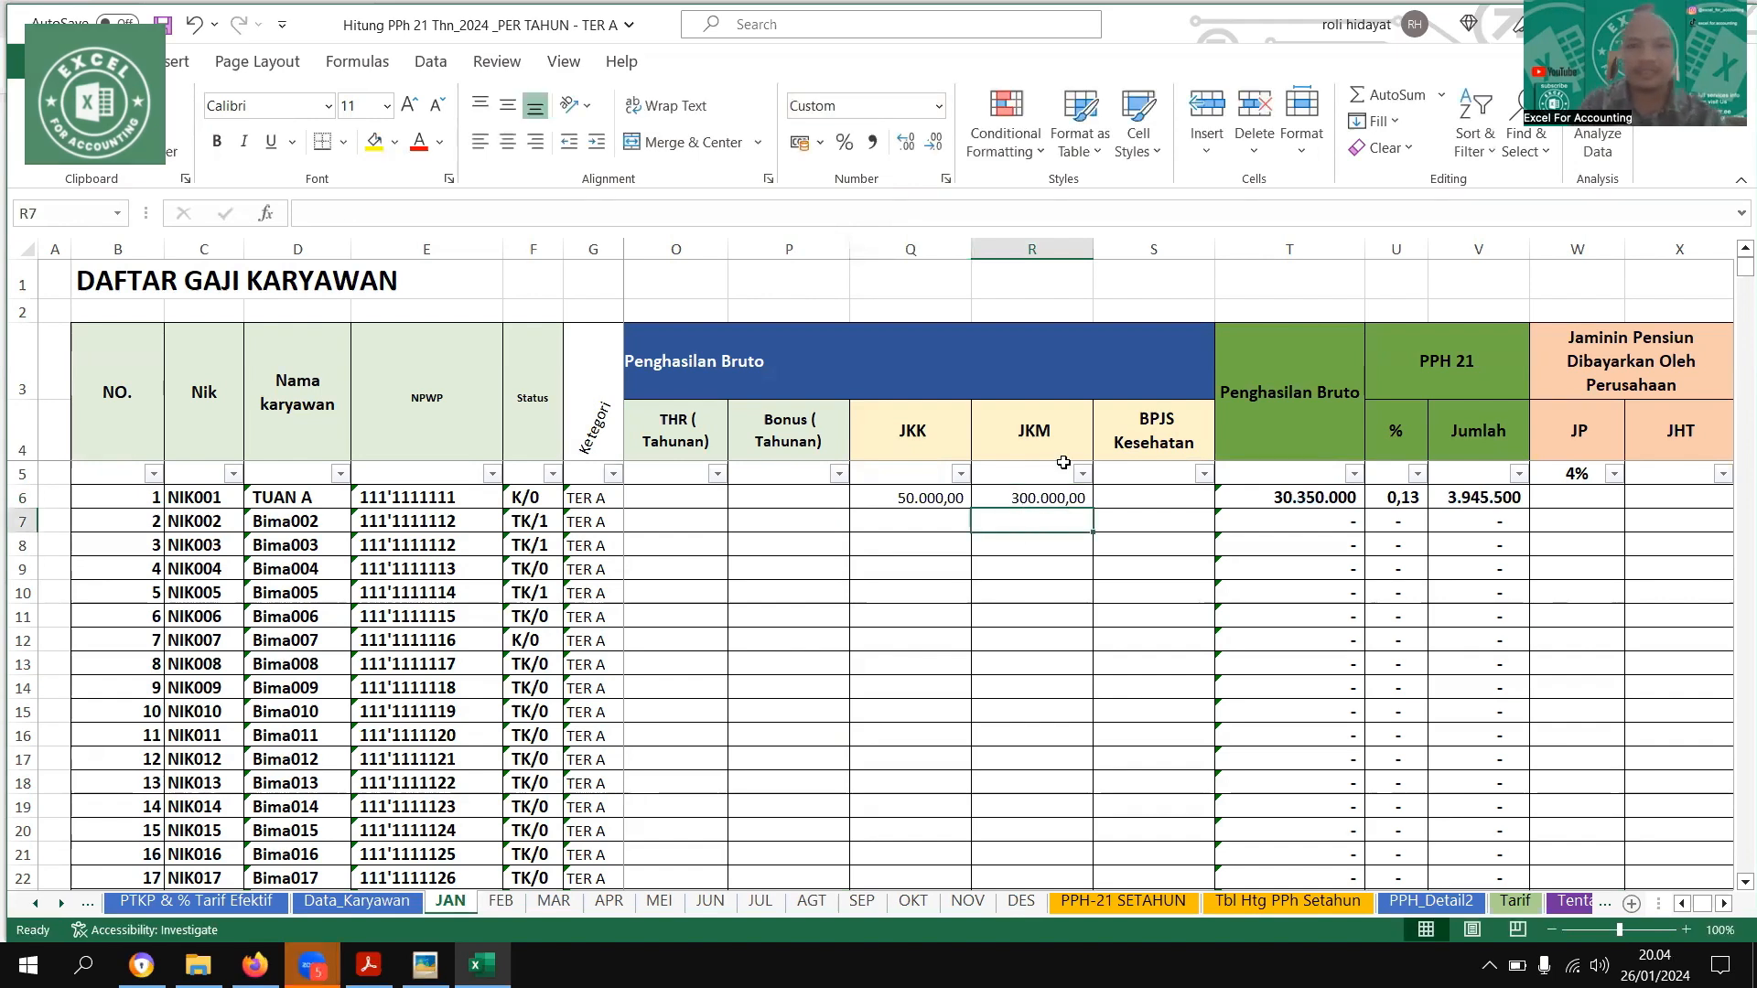
double_click(1032, 499)
key("BackSpace")
key("Return")
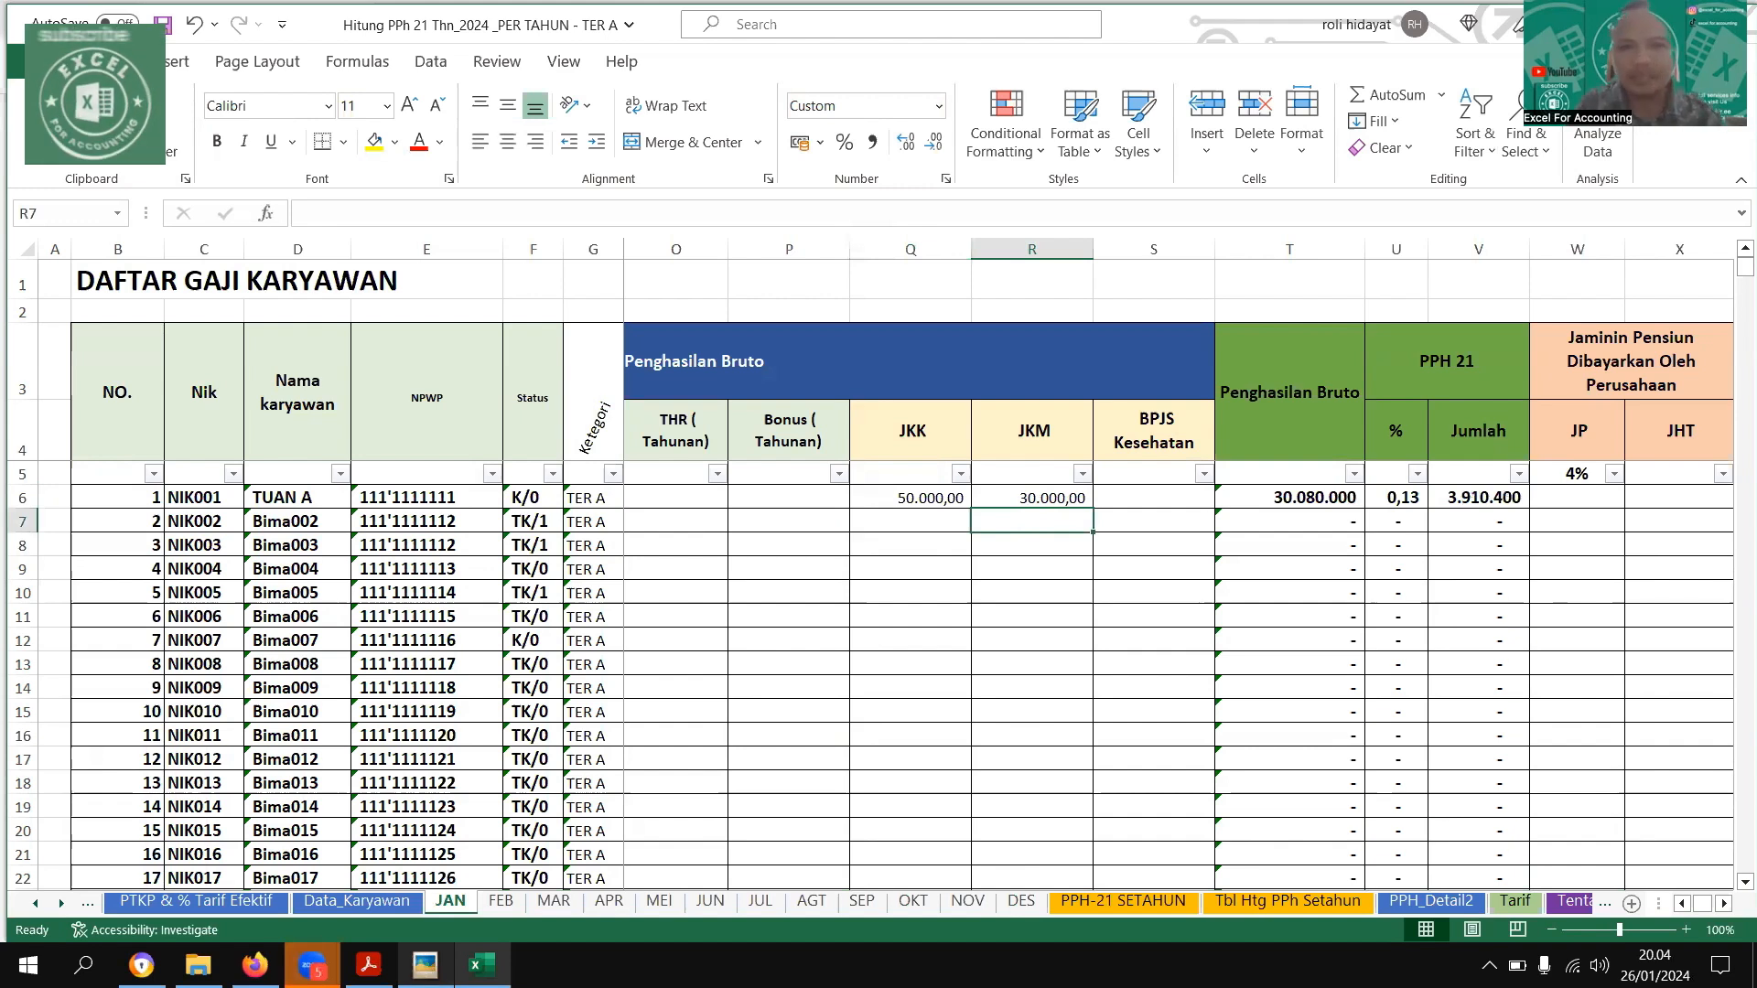
Check the example image against the first employee's PPH 21, employee-paid JP and Zakat entries on the JAN sheet
key("alt+Tab")
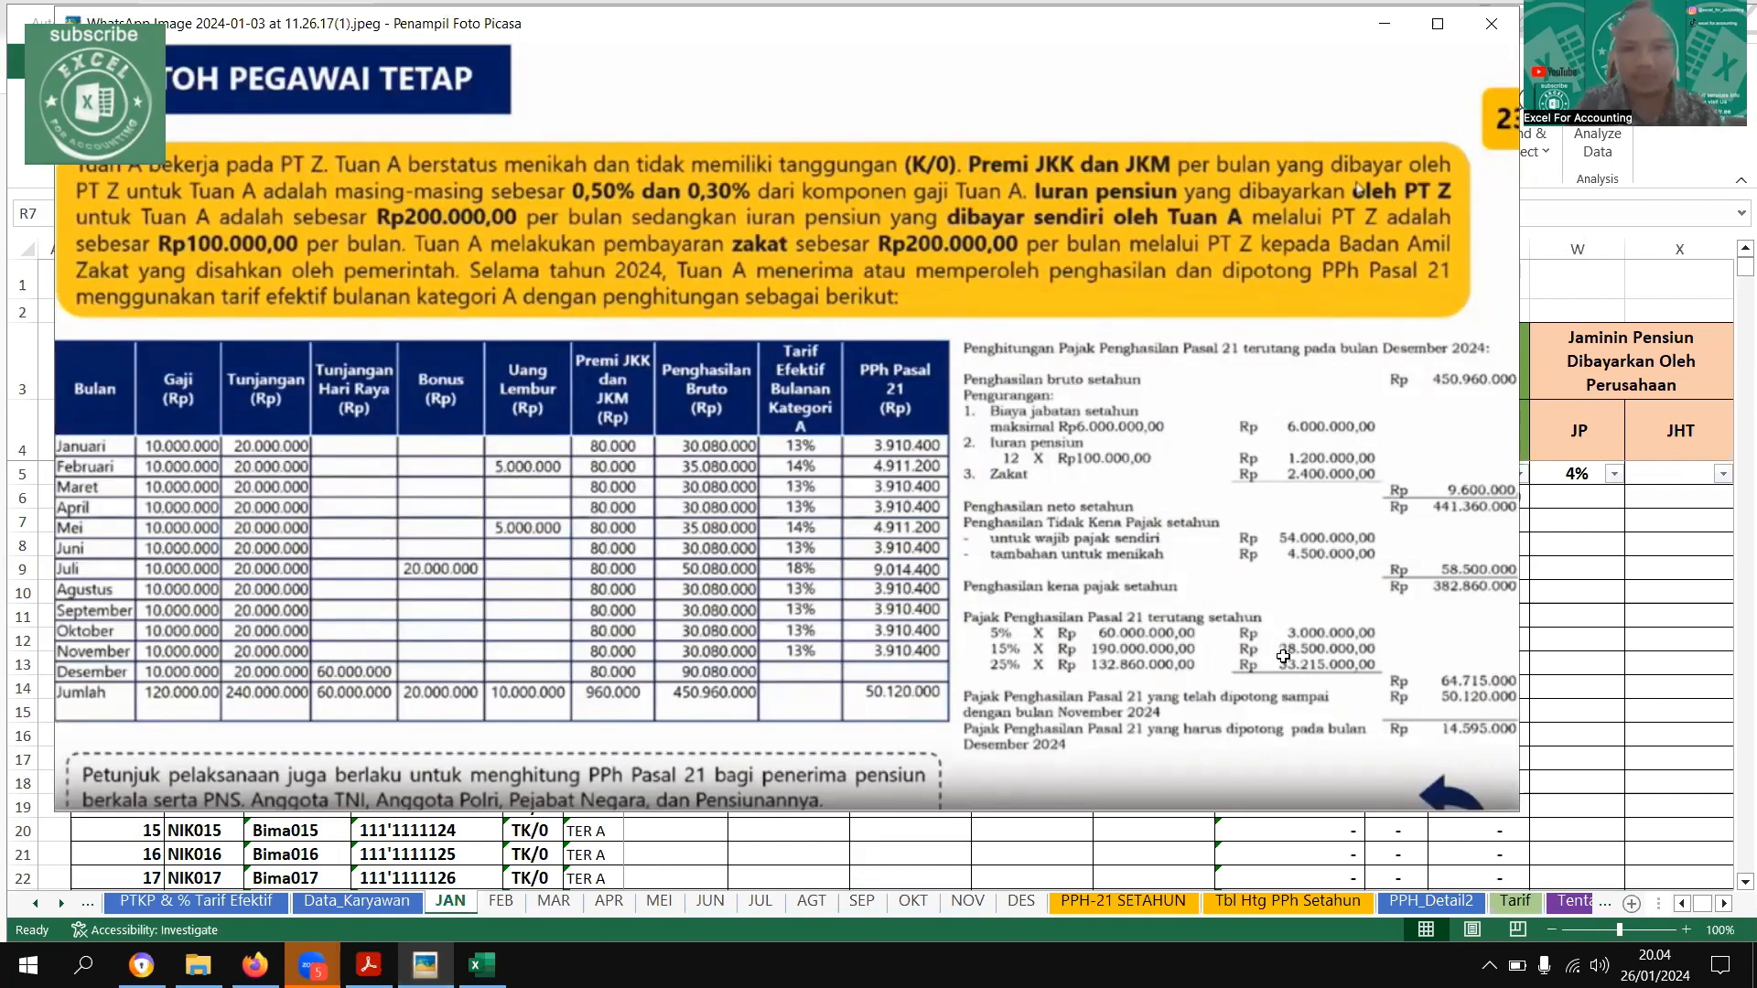
key("alt+Tab")
key("Right")
key("Up")
key("Up")
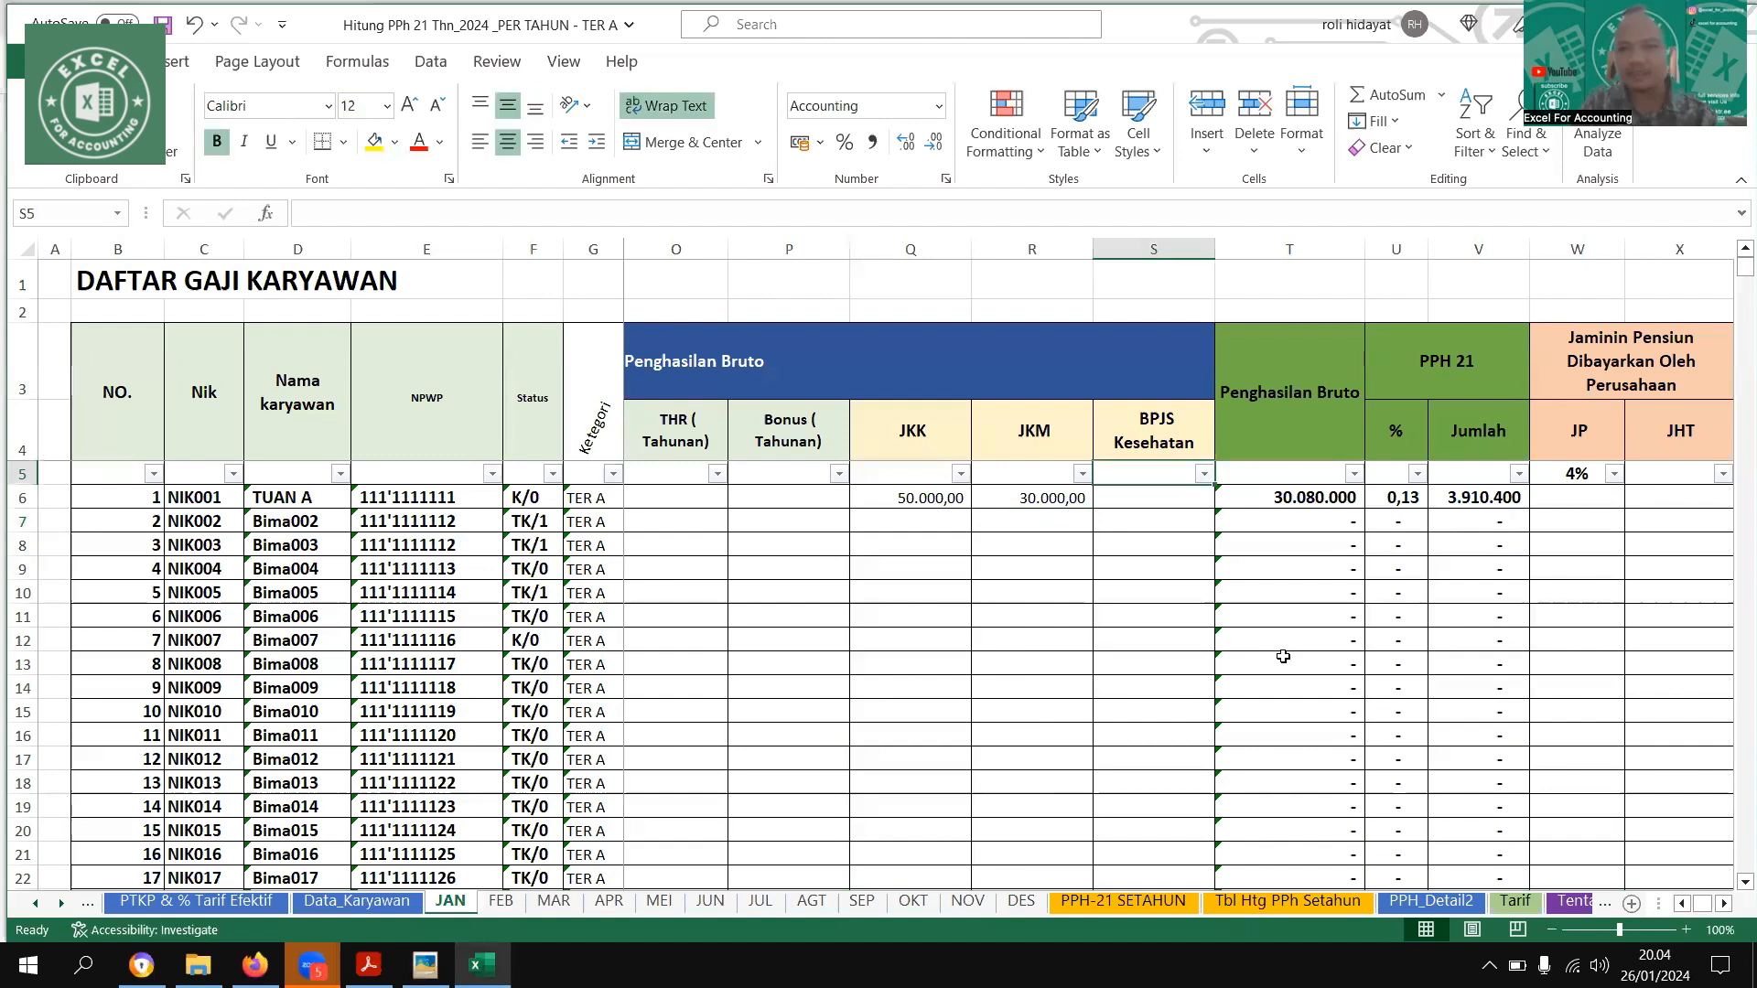
key("Right")
key("Right")
key("Right")
key("Right")
key("Right")
key("Right")
key("Right")
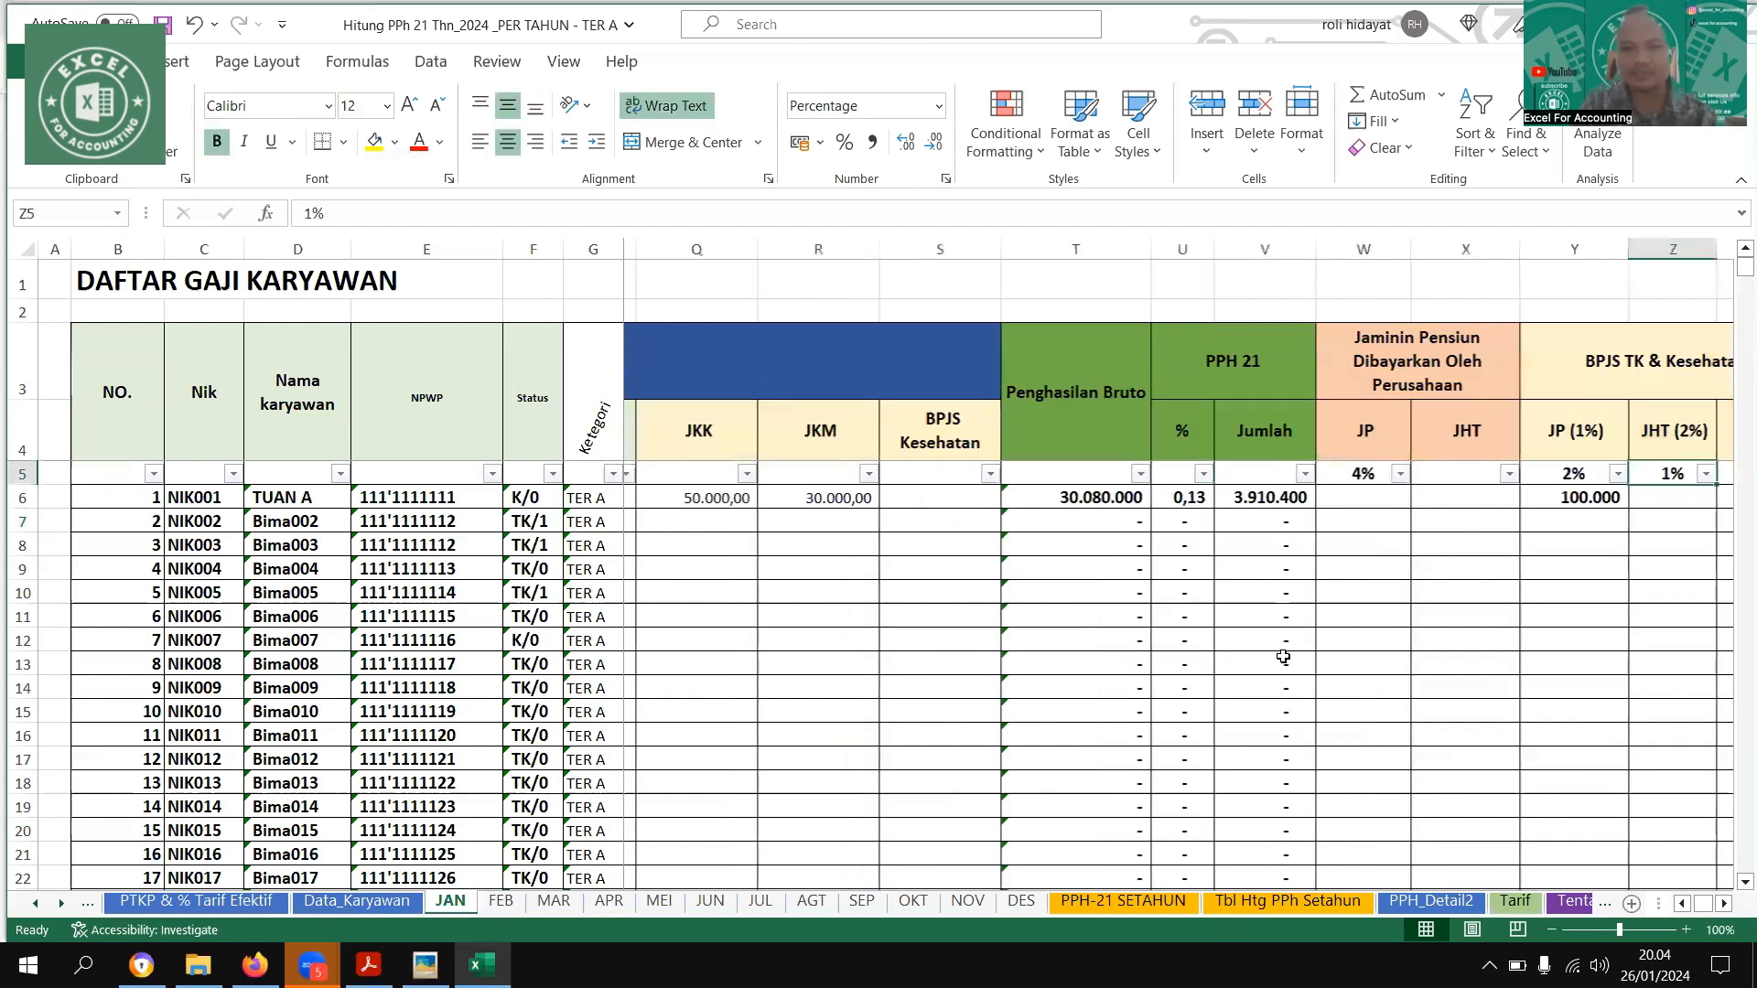
key("Right")
key("Left")
key("Left")
key("Left")
key("Left")
key("Down")
key("Right")
key("Right")
key("Right")
key("Right")
key("Right")
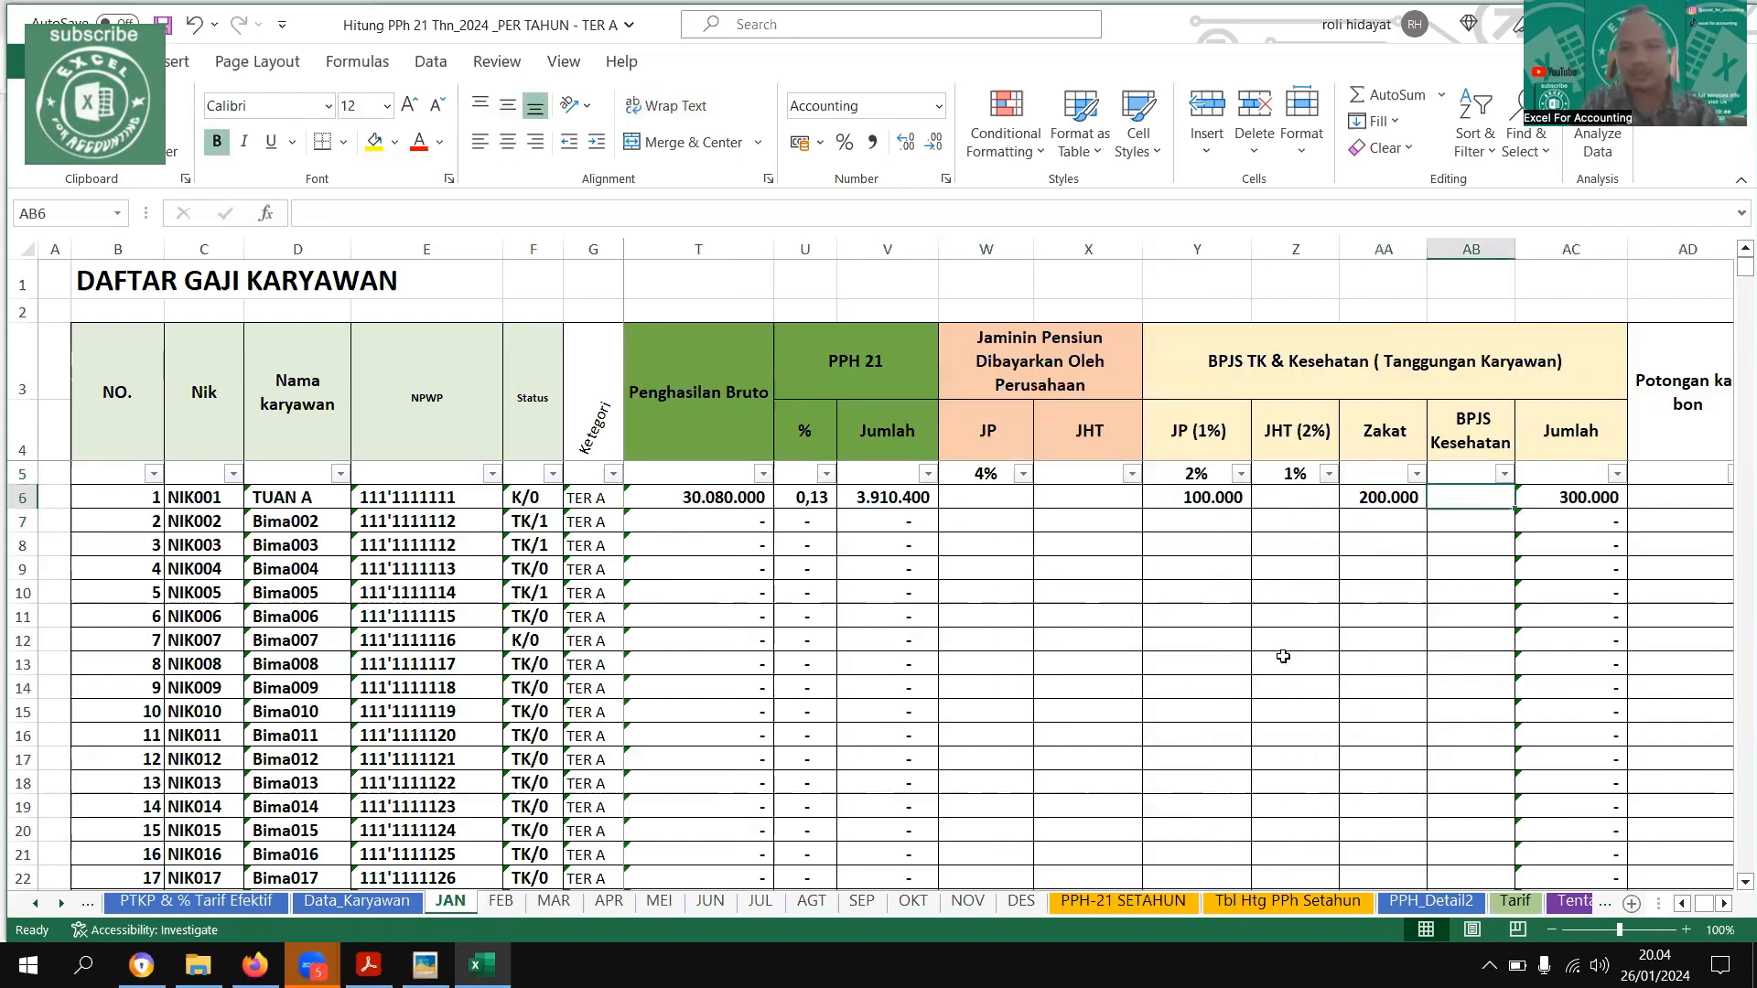
key("Right")
key("Right")
key("Right")
key("Left")
key("Left")
key("Left")
key("Left")
key("Left")
key("Left")
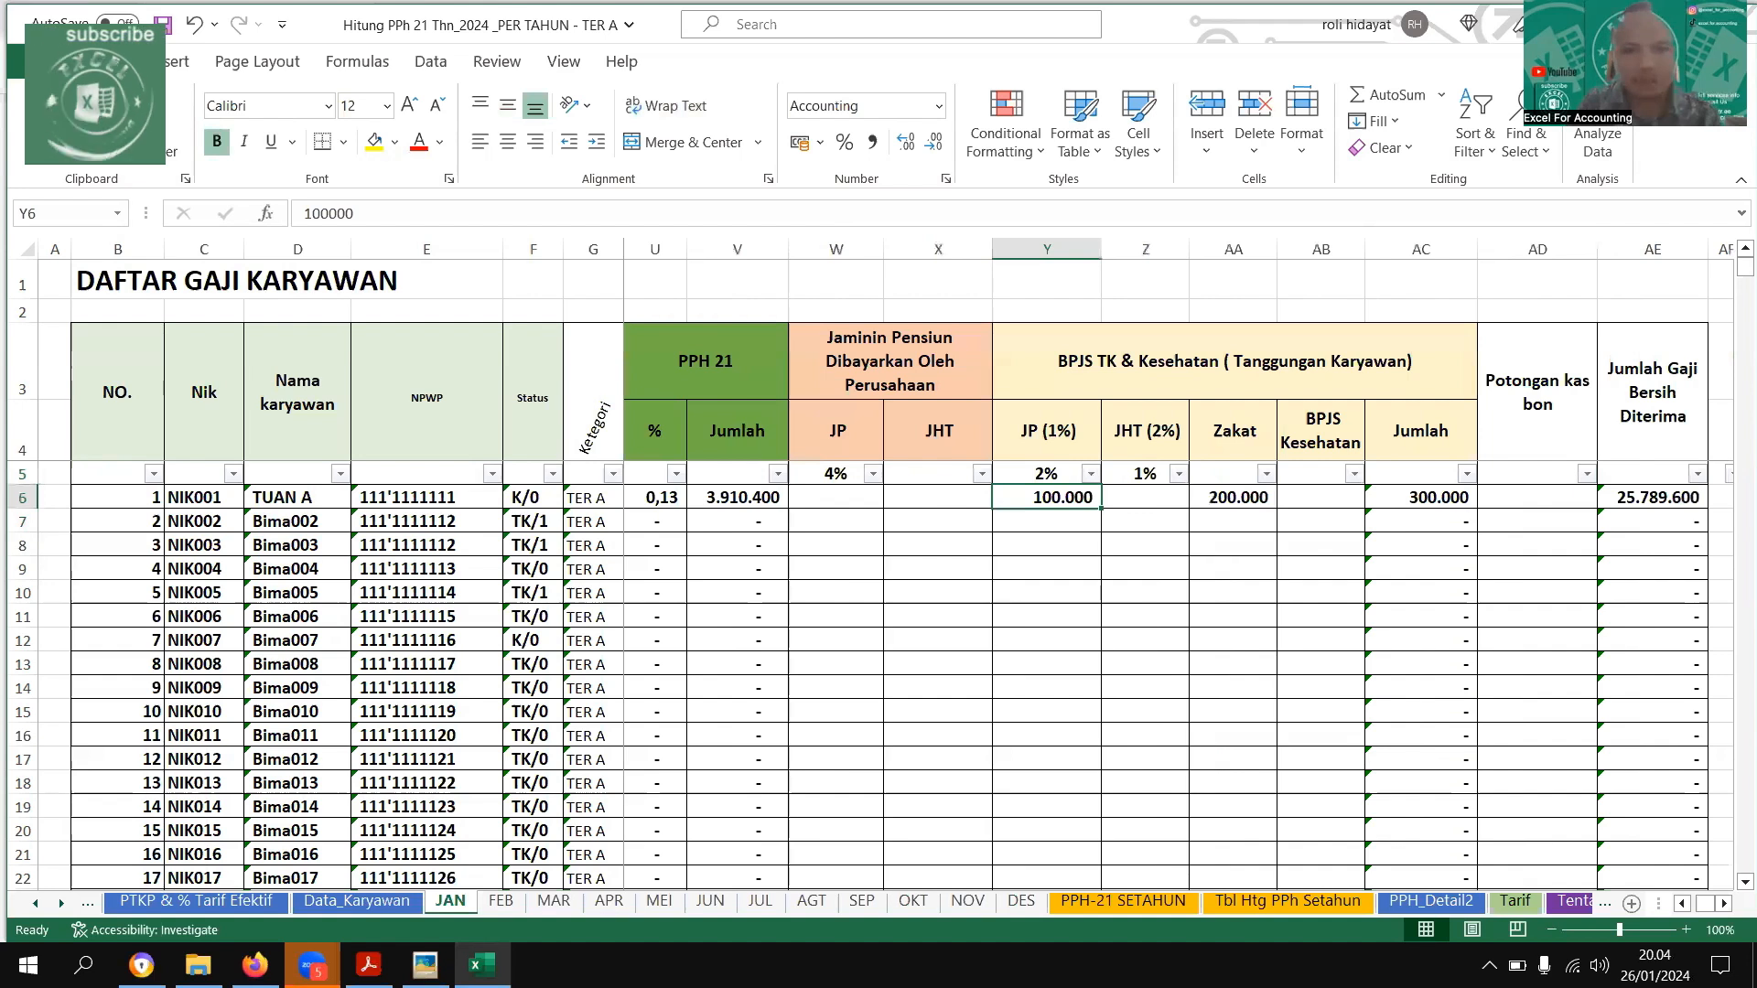
Consult the employee-paid pension contribution in the example image and enter 100000 as the first employee's JP (1%) on the JAN sheet
key("alt+Tab")
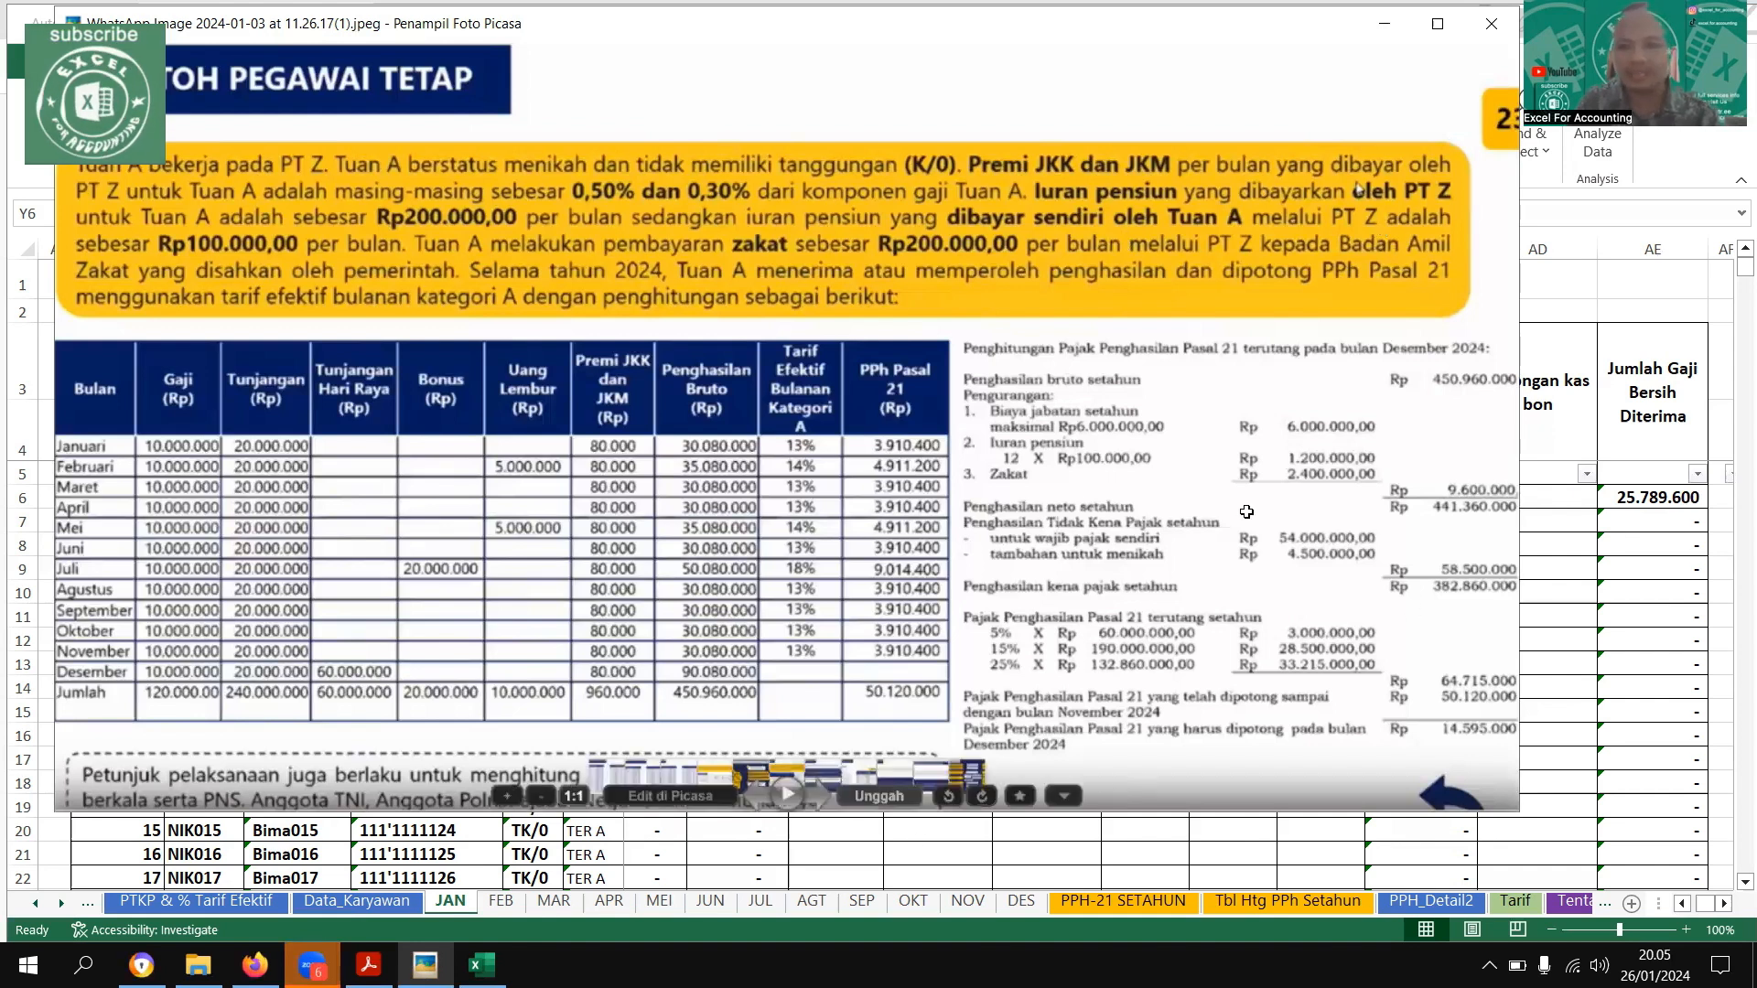
key("Escape")
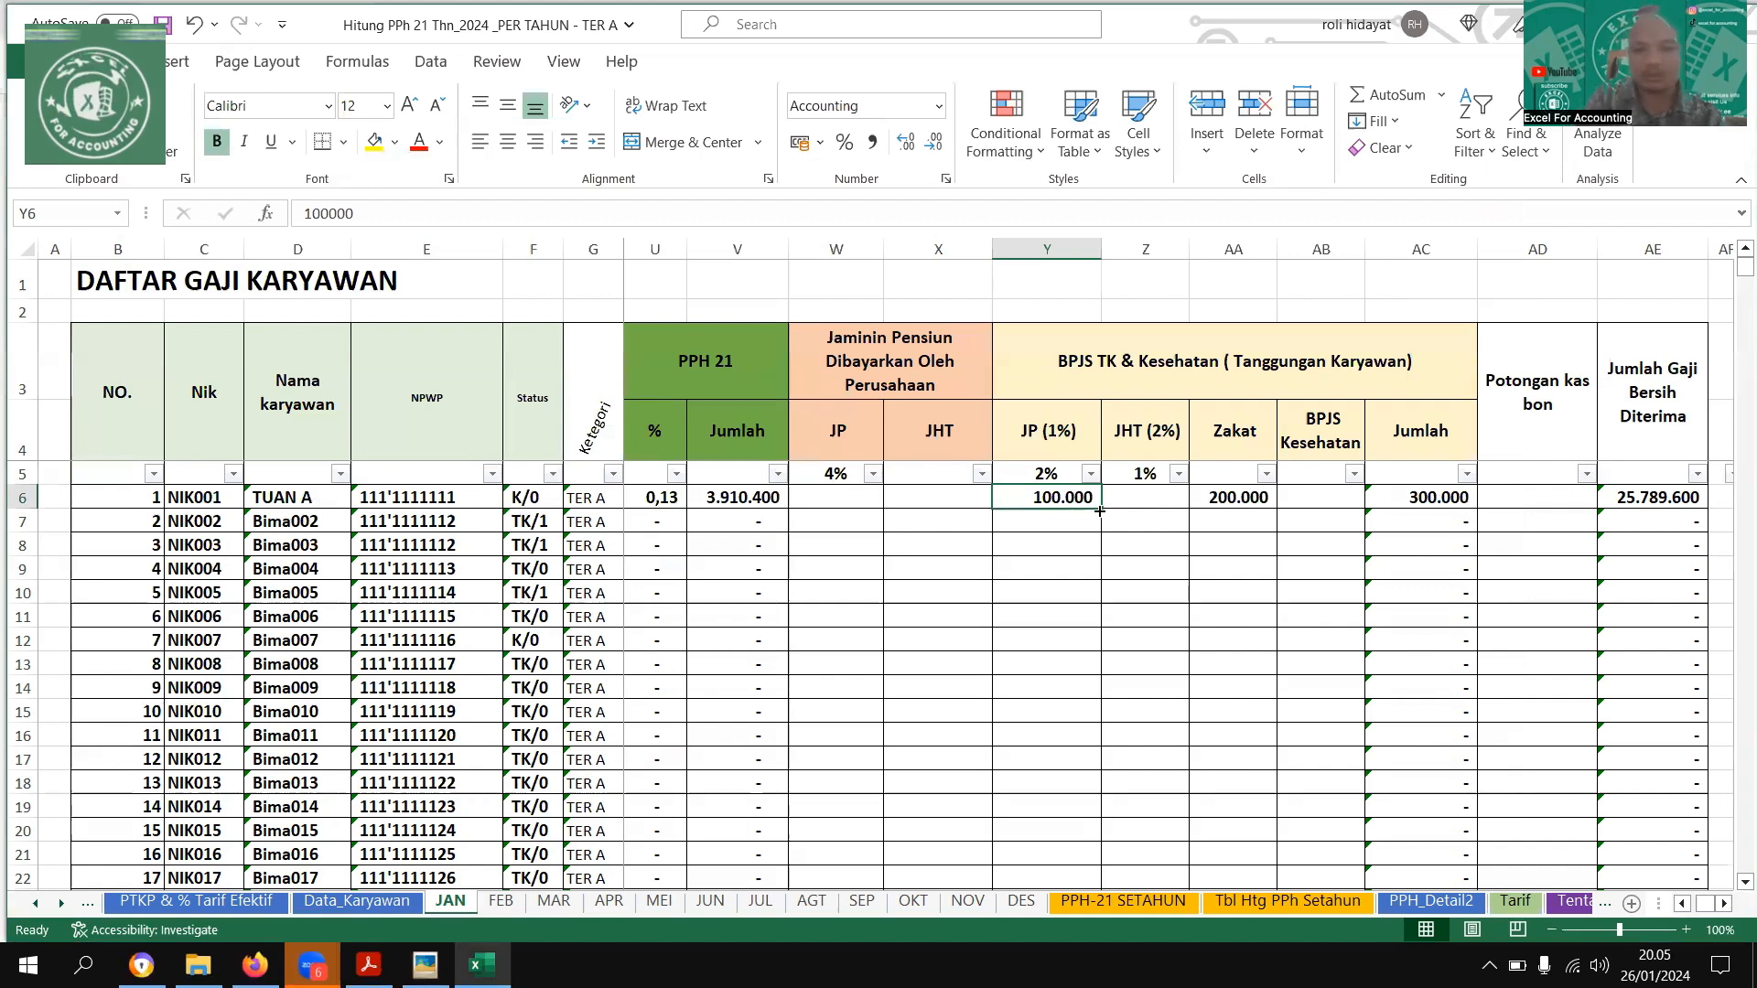
type("100000")
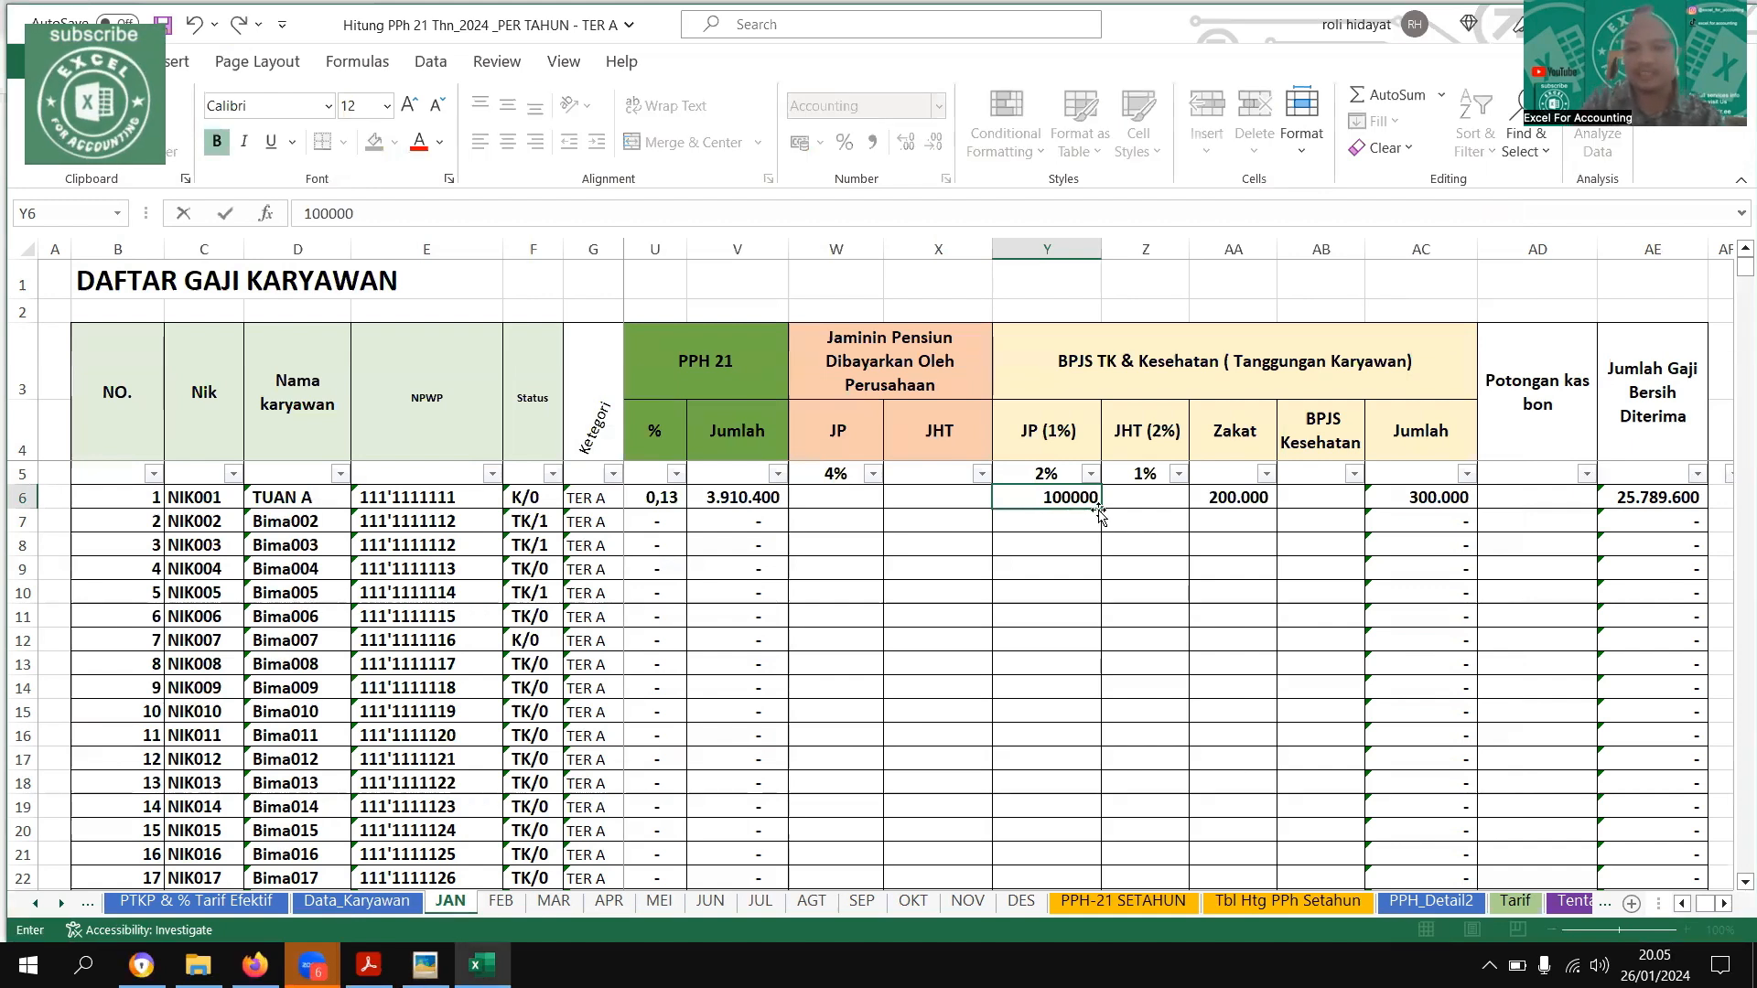
key("Return")
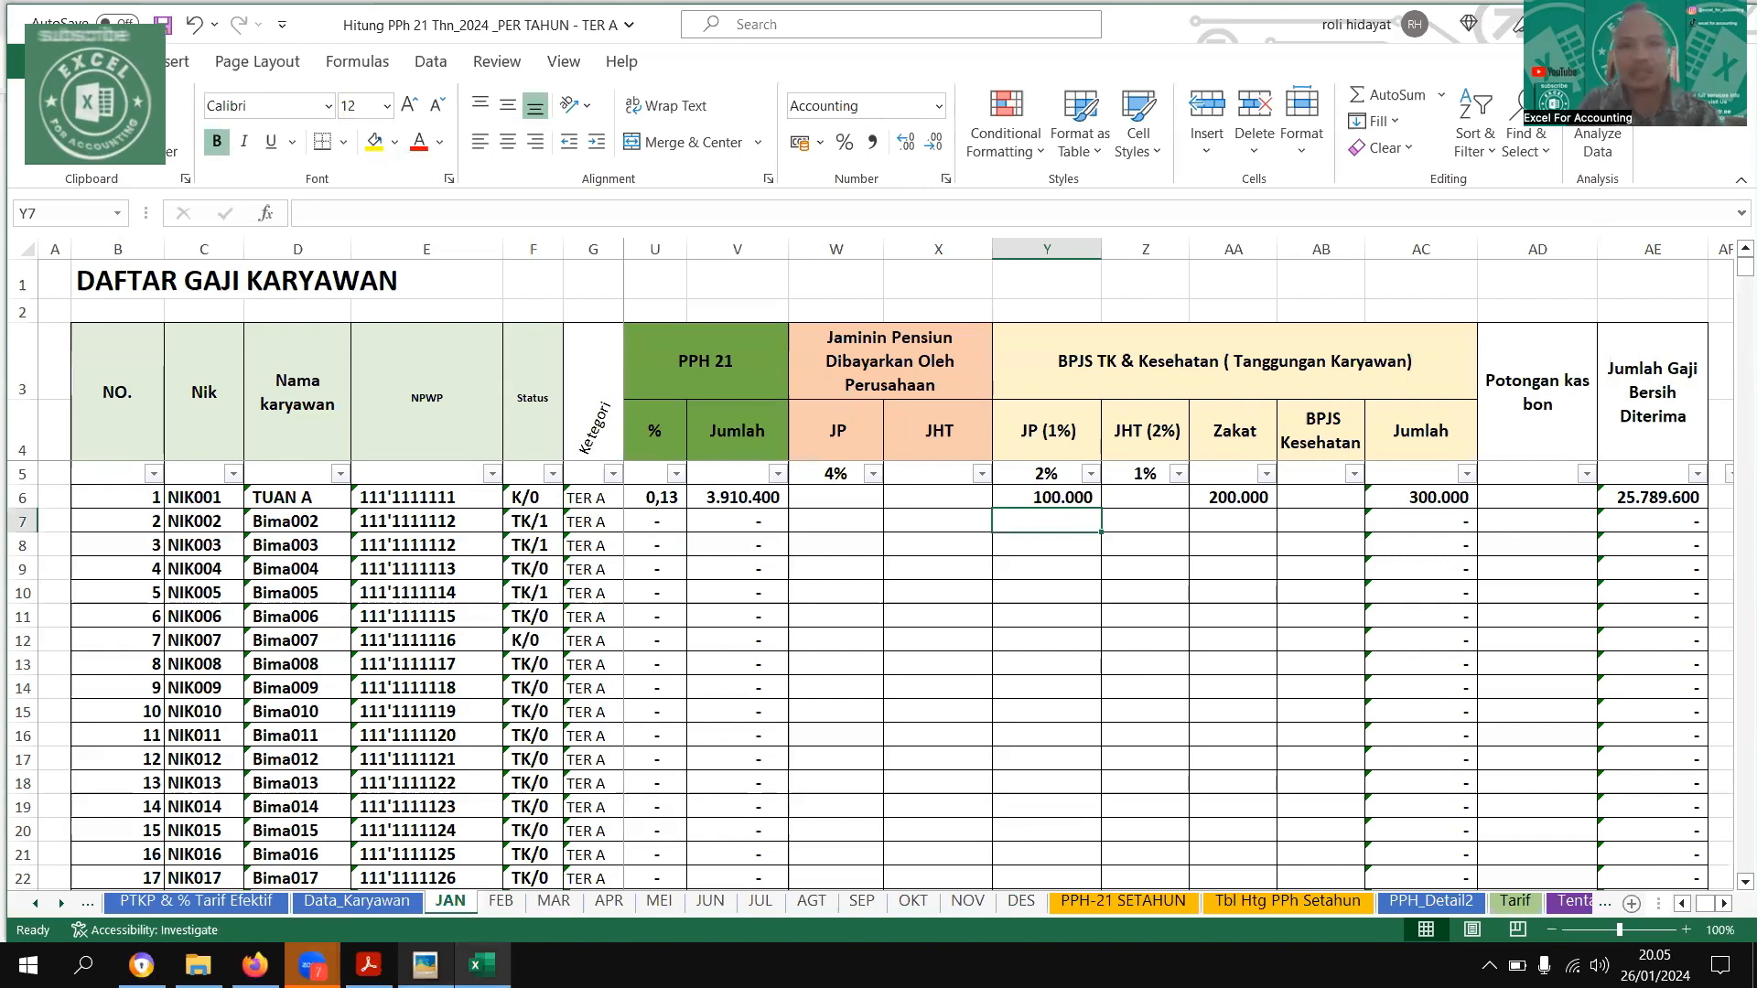
Compare the Zakat deduction with the example image and review the first employee's identity and status columns on the JAN sheet
key("alt+Tab")
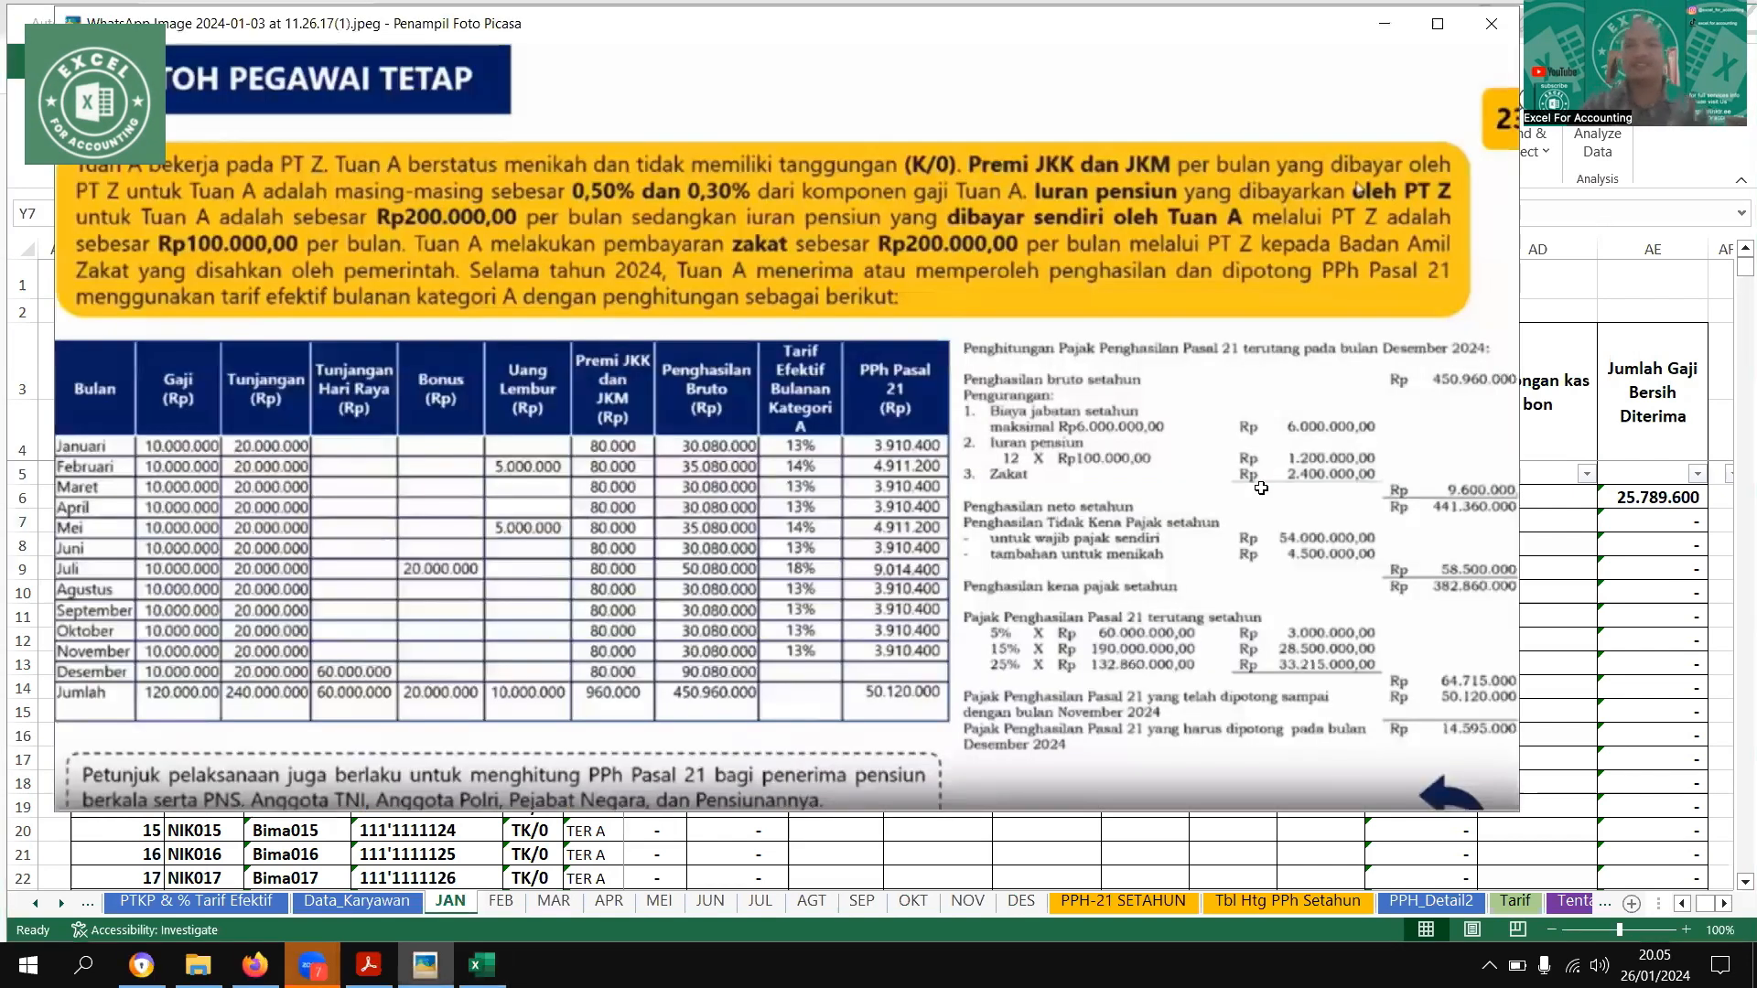
key("alt+Tab")
left_click(1262, 488)
key("Left")
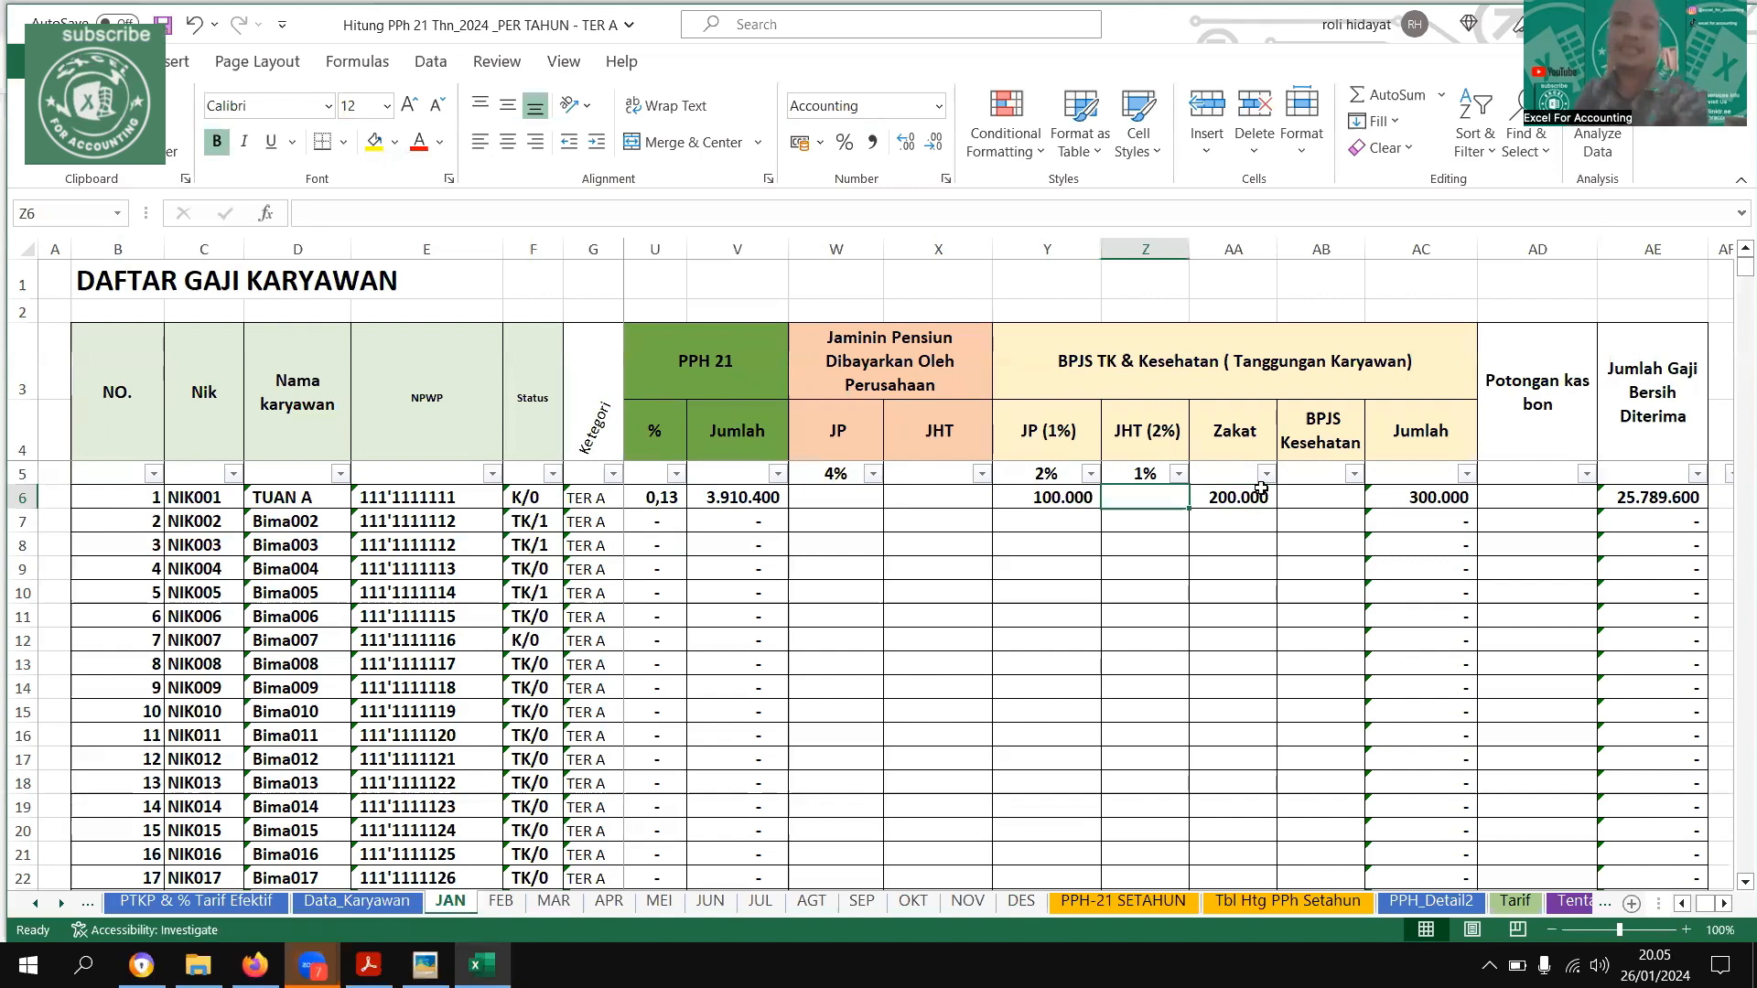
key("Left")
key("Left")
key("Left")
key("Left")
key("Left")
key("Left")
key("Left")
key("Left")
key("Left")
key("Left")
key("Left")
key("Left")
key("Left")
key("Left")
key("Left")
key("Left")
key("Left")
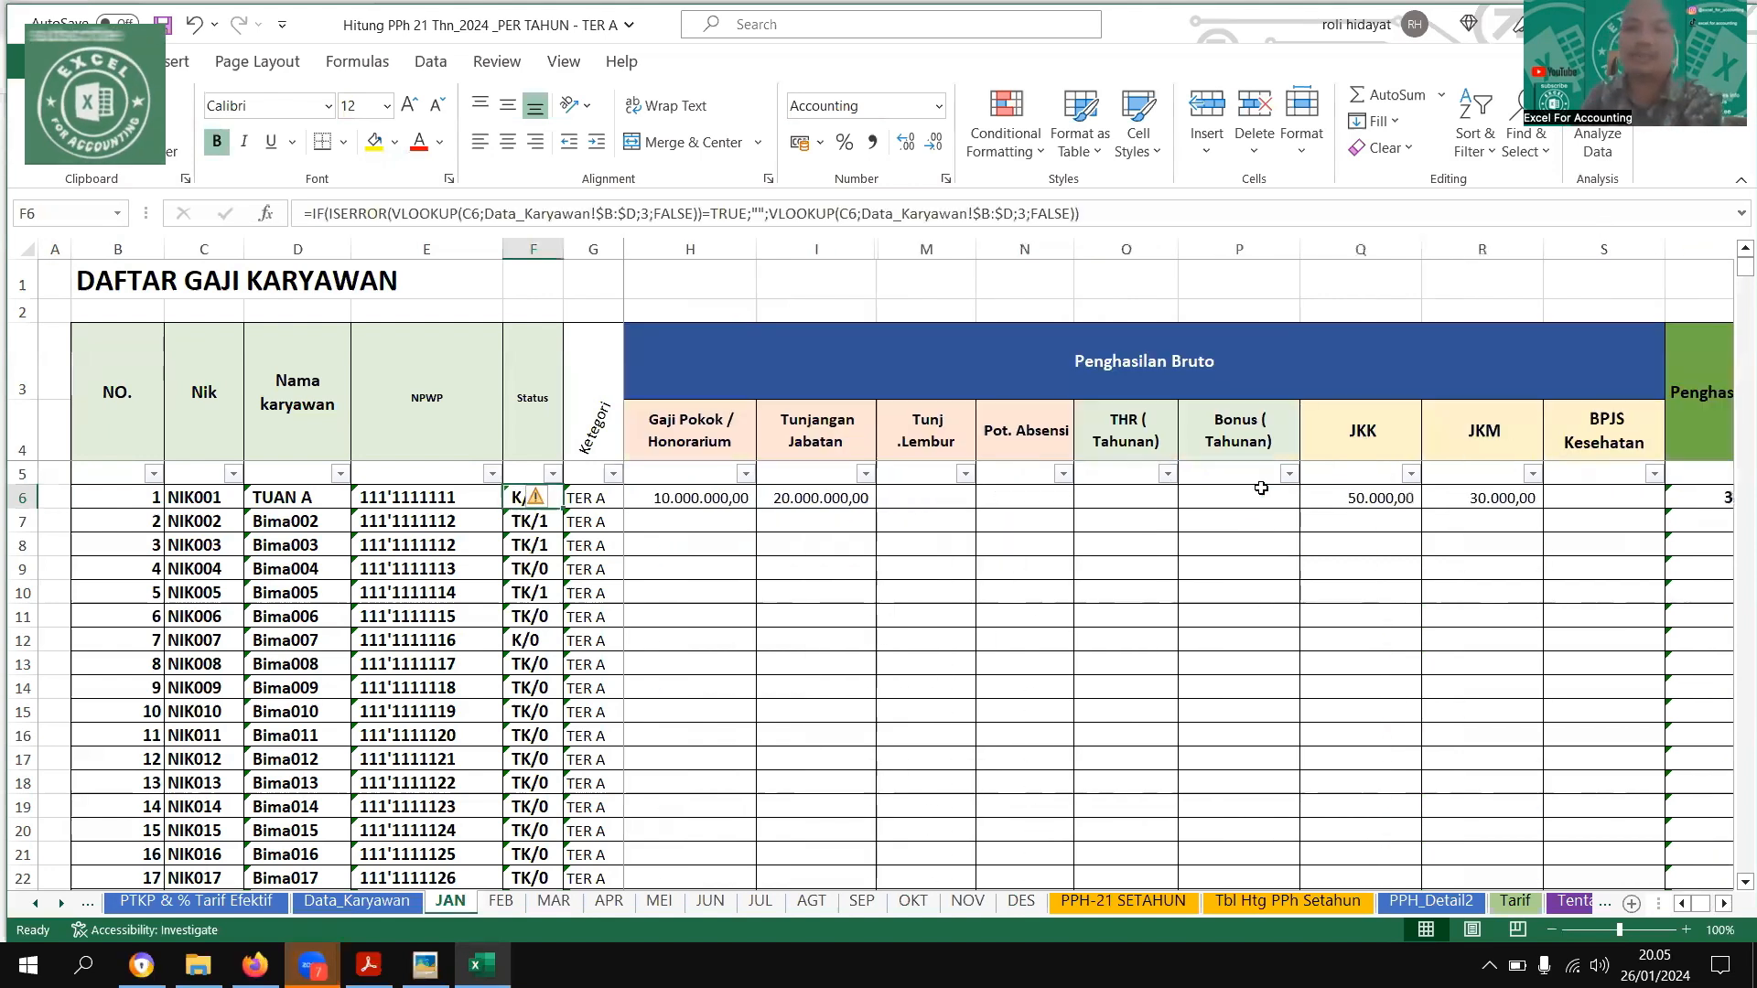
key("Right")
key("Right")
key("Right")
key("Right")
key("Right")
key("Right")
key("Right")
key("Right")
key("Right")
key("Right")
key("Right")
key("Right")
key("Right")
key("Right")
key("Right")
Review the first employee's income components on the JAN sheet from Gaji Pokok through JKM to the Penghasilan Bruto total
key("Right")
key("Right")
key("Right")
key("Left")
key("Left")
key("Left")
key("Left")
key("Left")
key("Left")
key("Left")
key("Left")
key("Left")
key("Left")
key("Left")
key("Left")
key("Left")
key("Left")
key("Left")
key("Left")
key("Left")
key("Left")
key("Left")
key("Left")
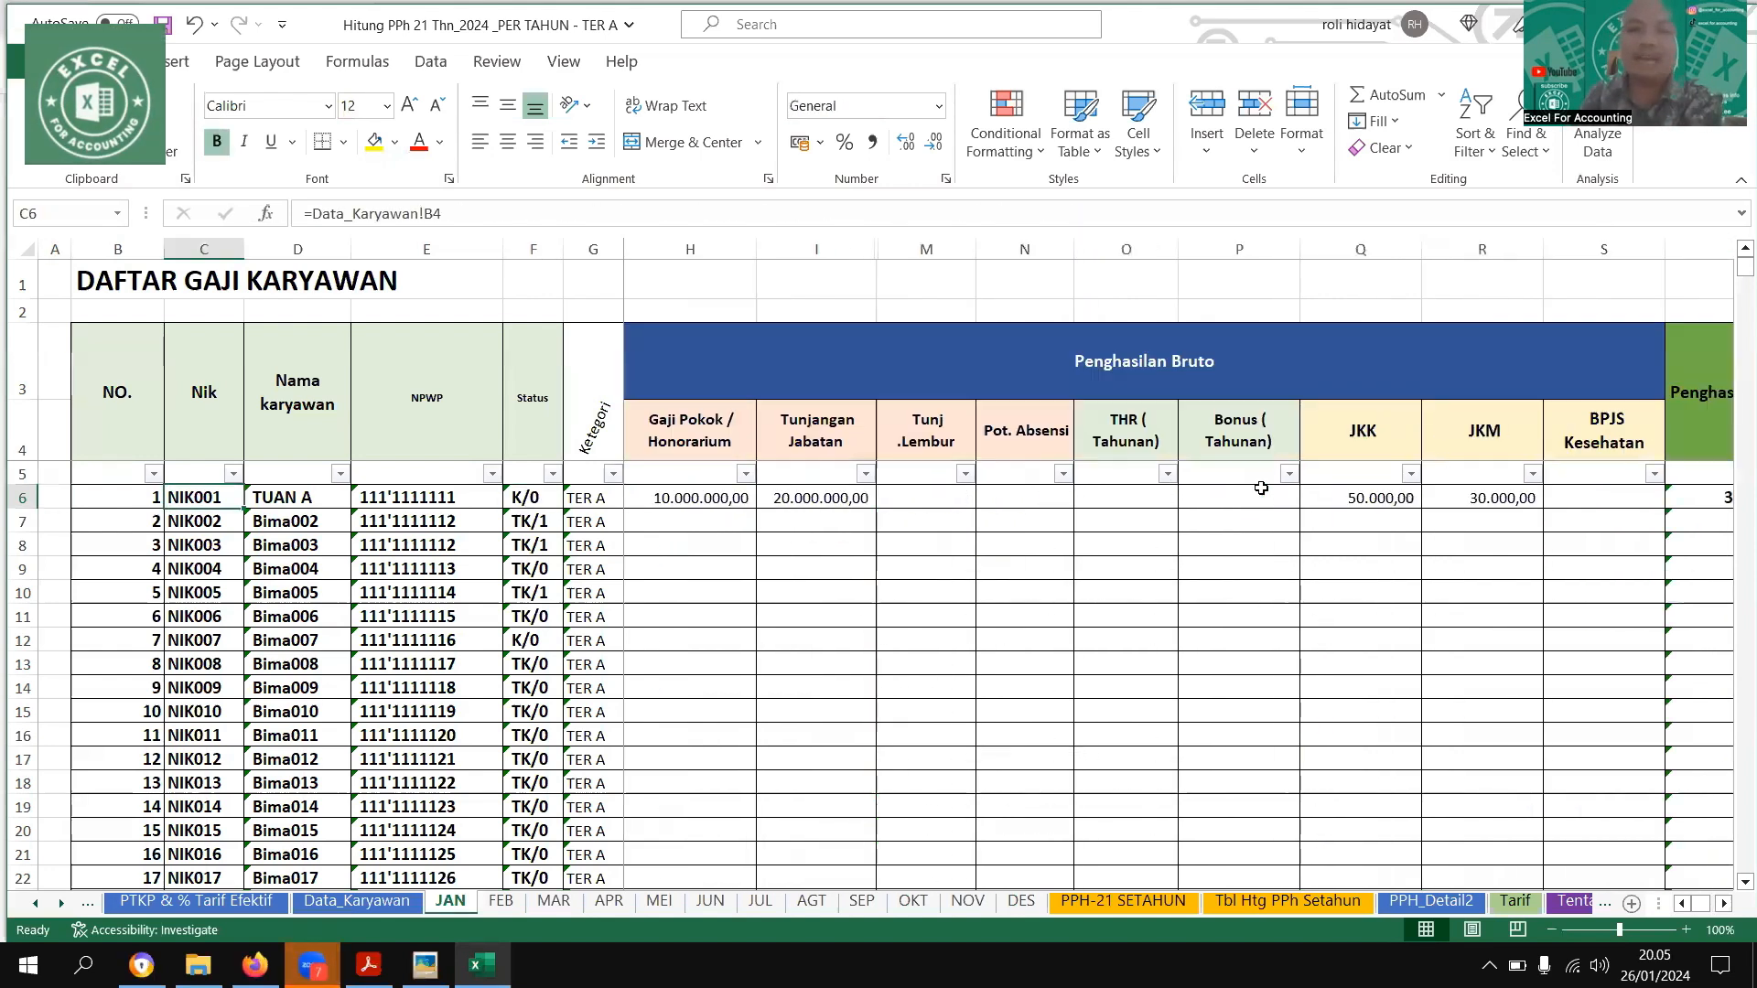
key("Right")
key("Right")
key("Right")
key("Right")
key("Right")
key("Right")
key("Right")
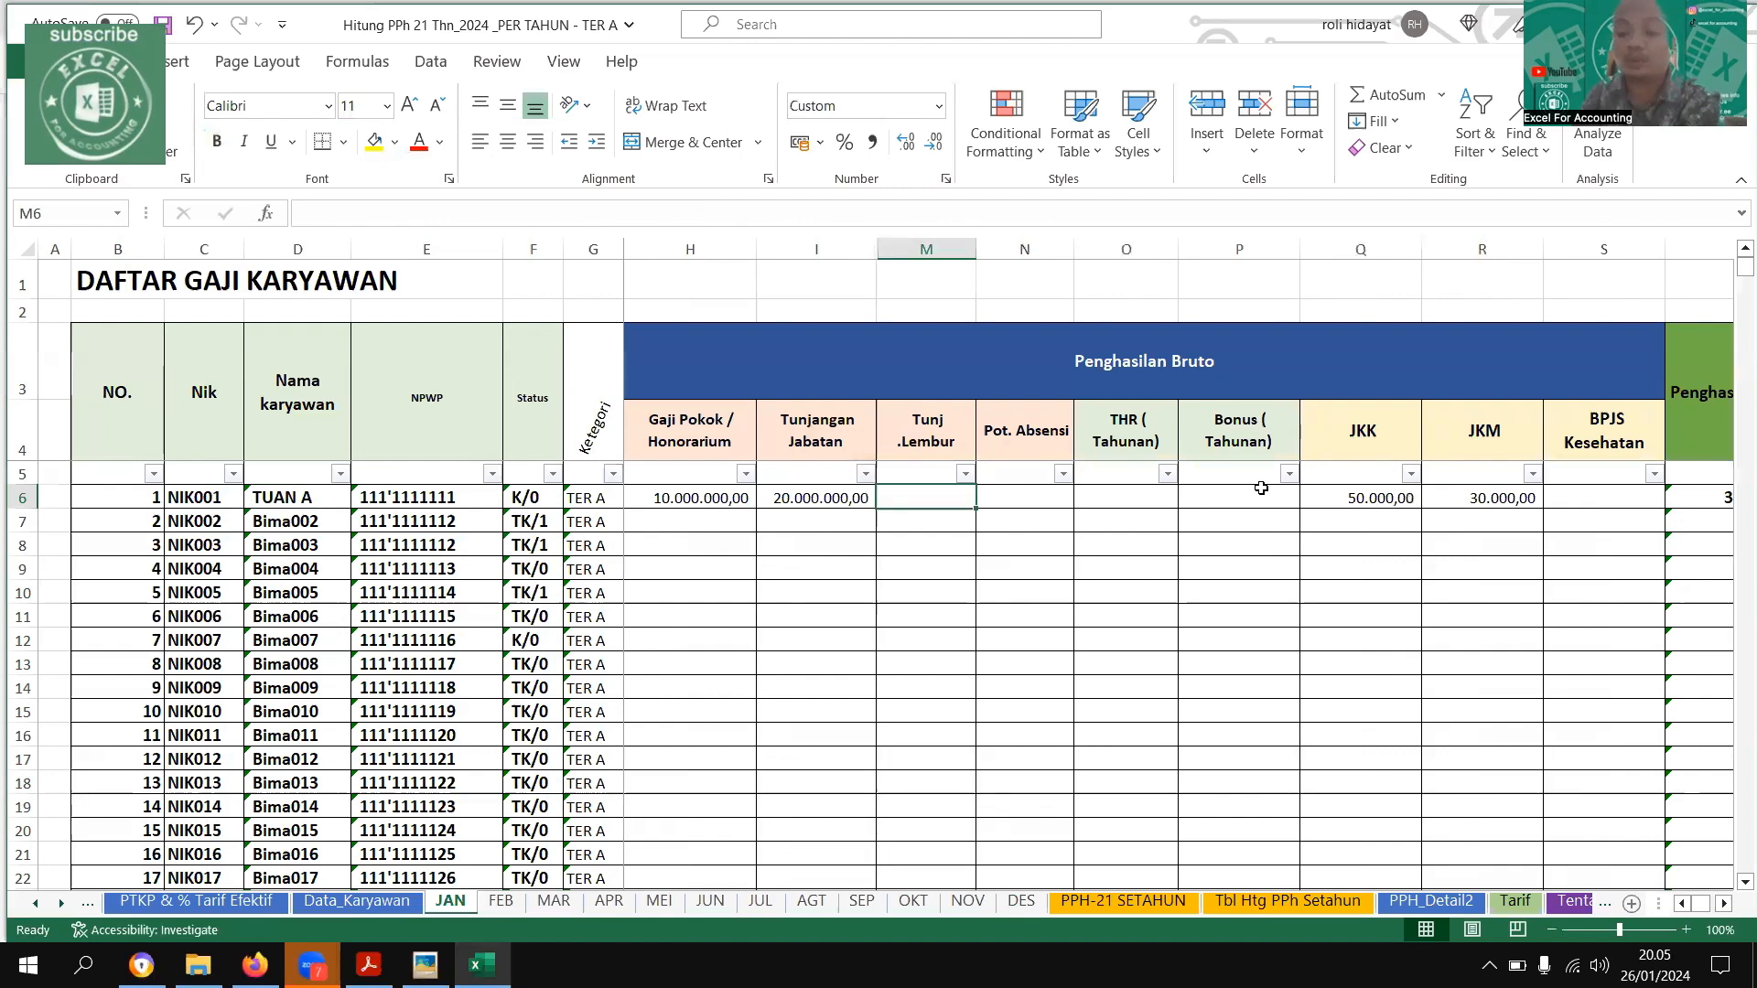
key("Right")
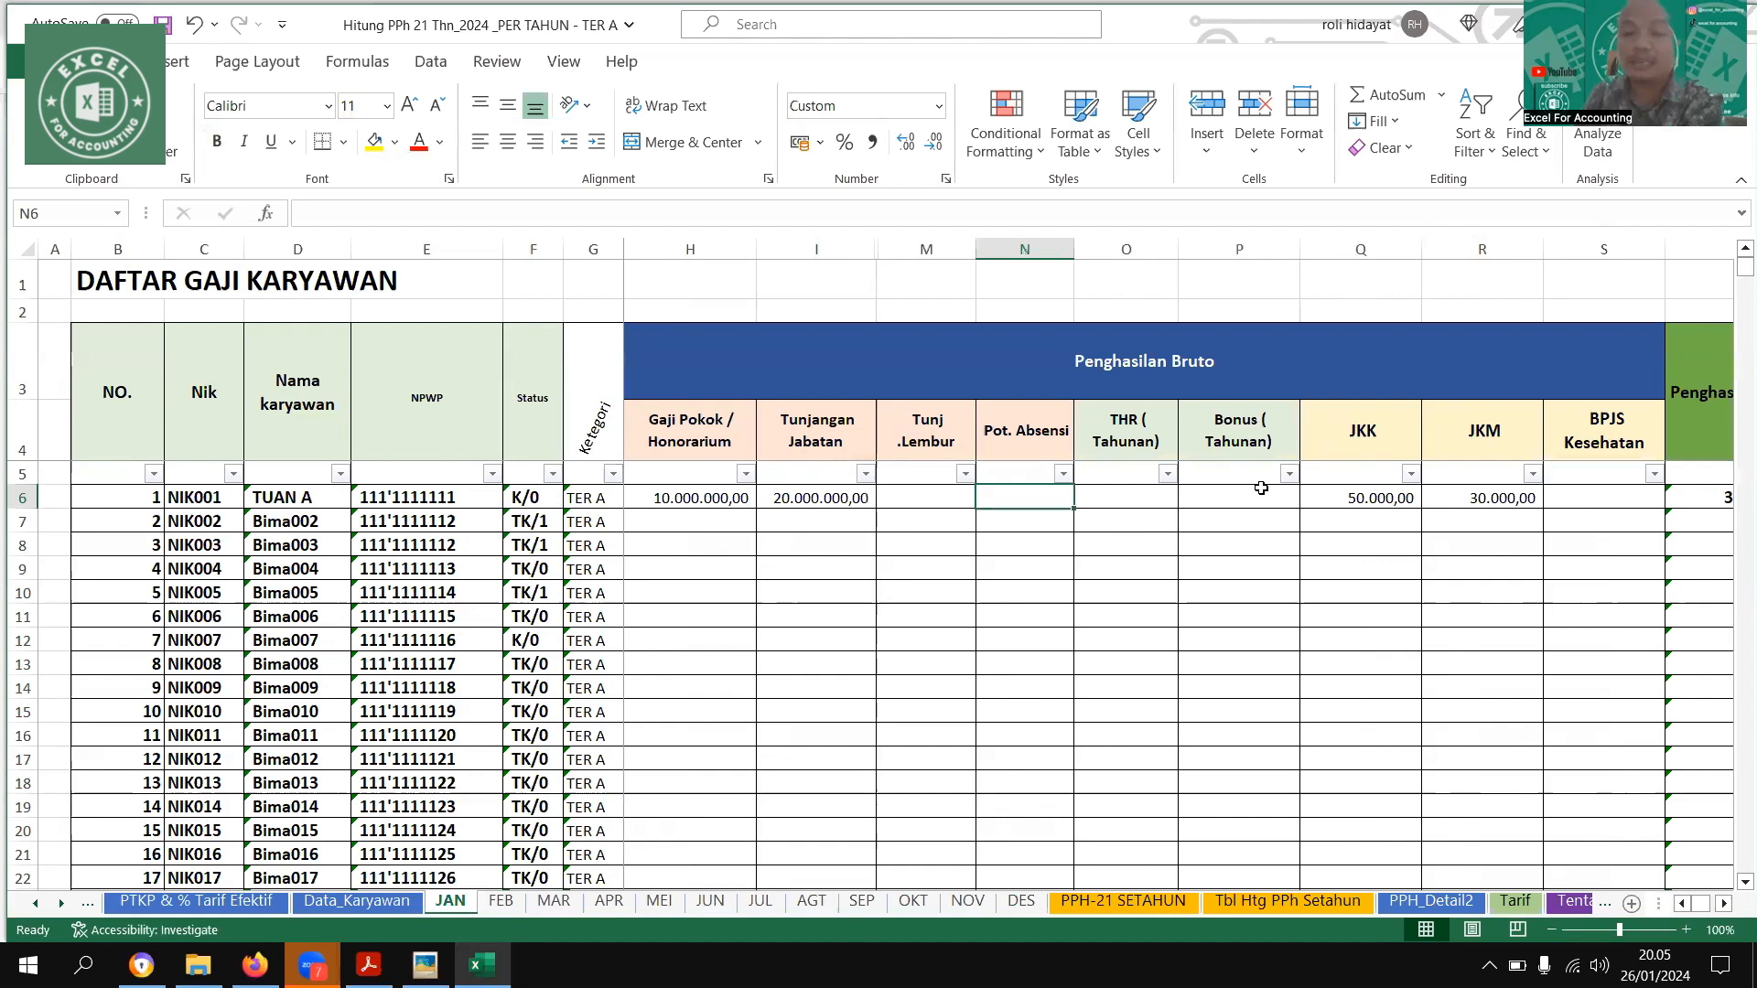
key("Left")
key("Left")
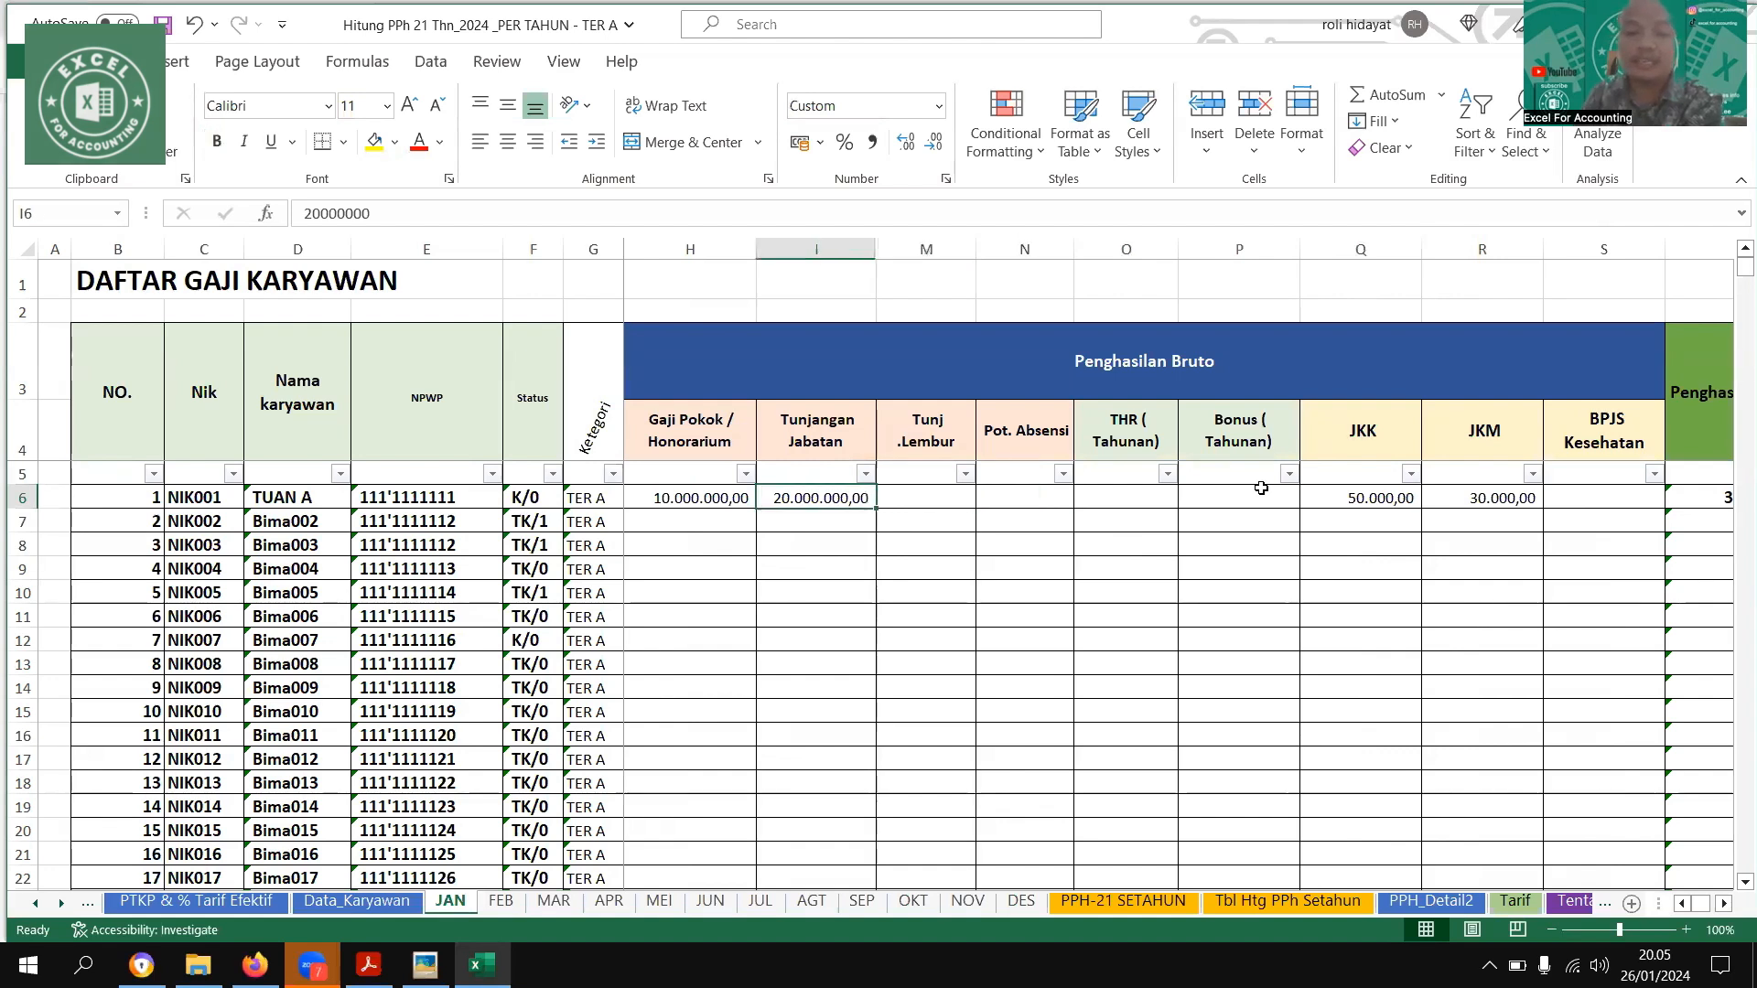
key("Left")
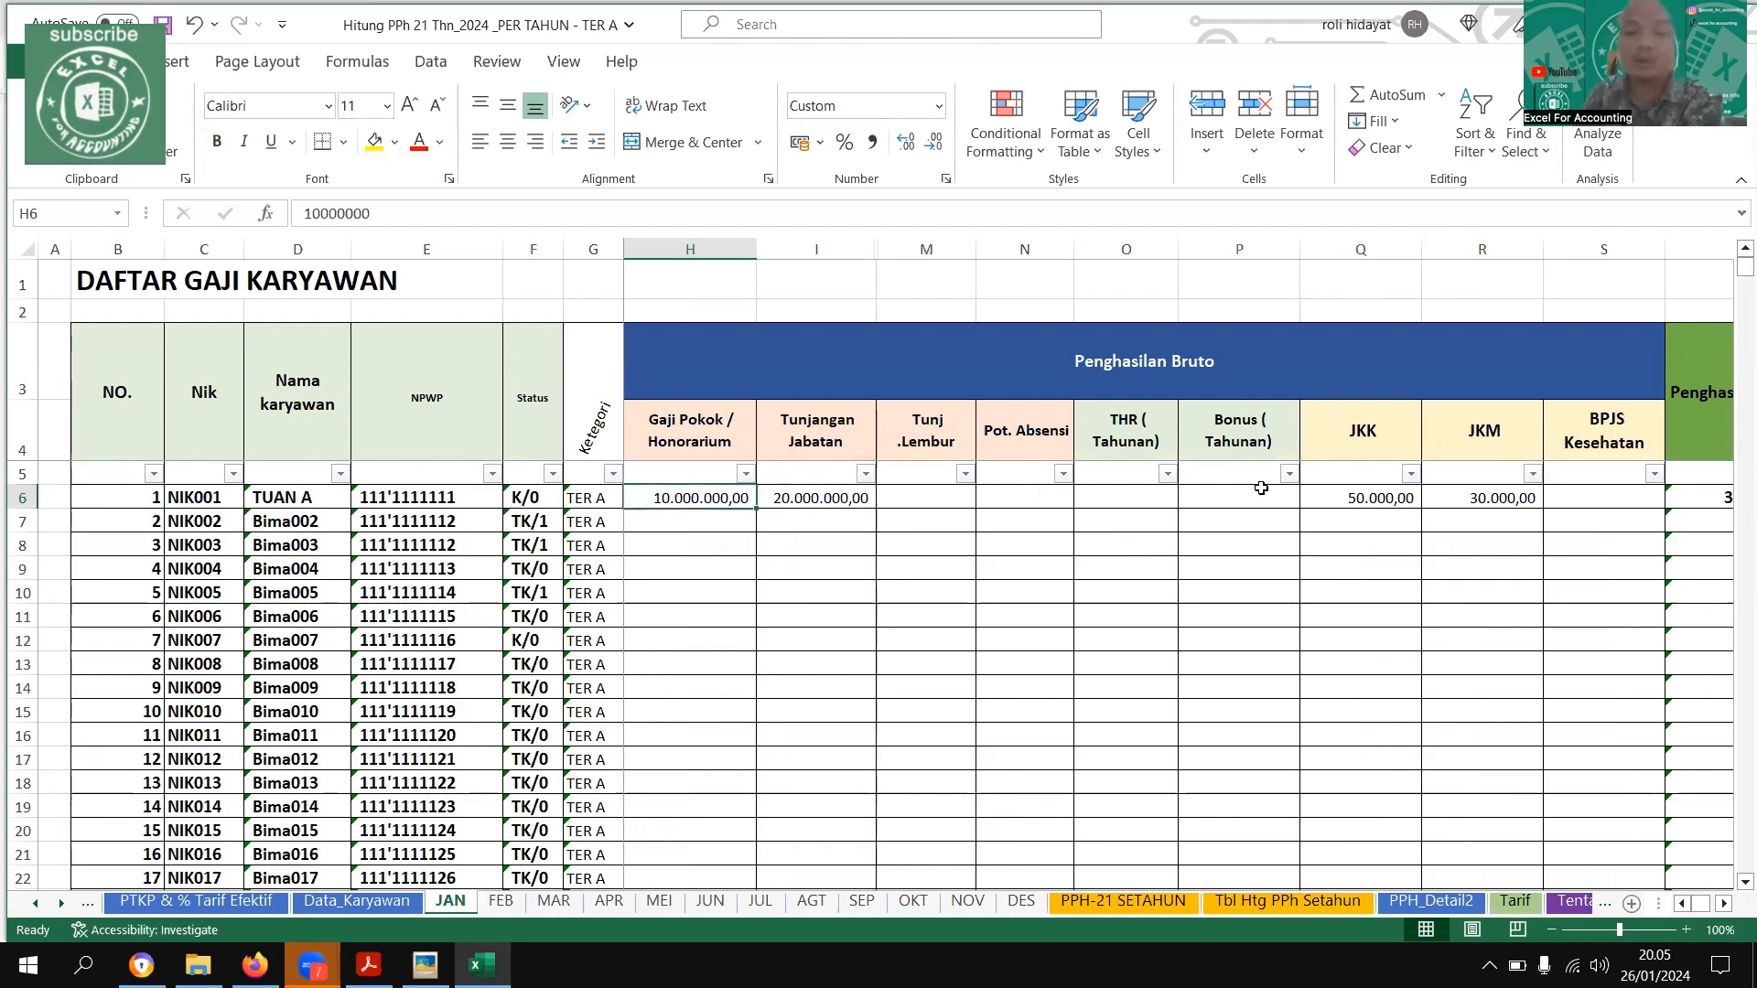
key("Right")
key("Right")
key("Right")
key("Right")
key("Right")
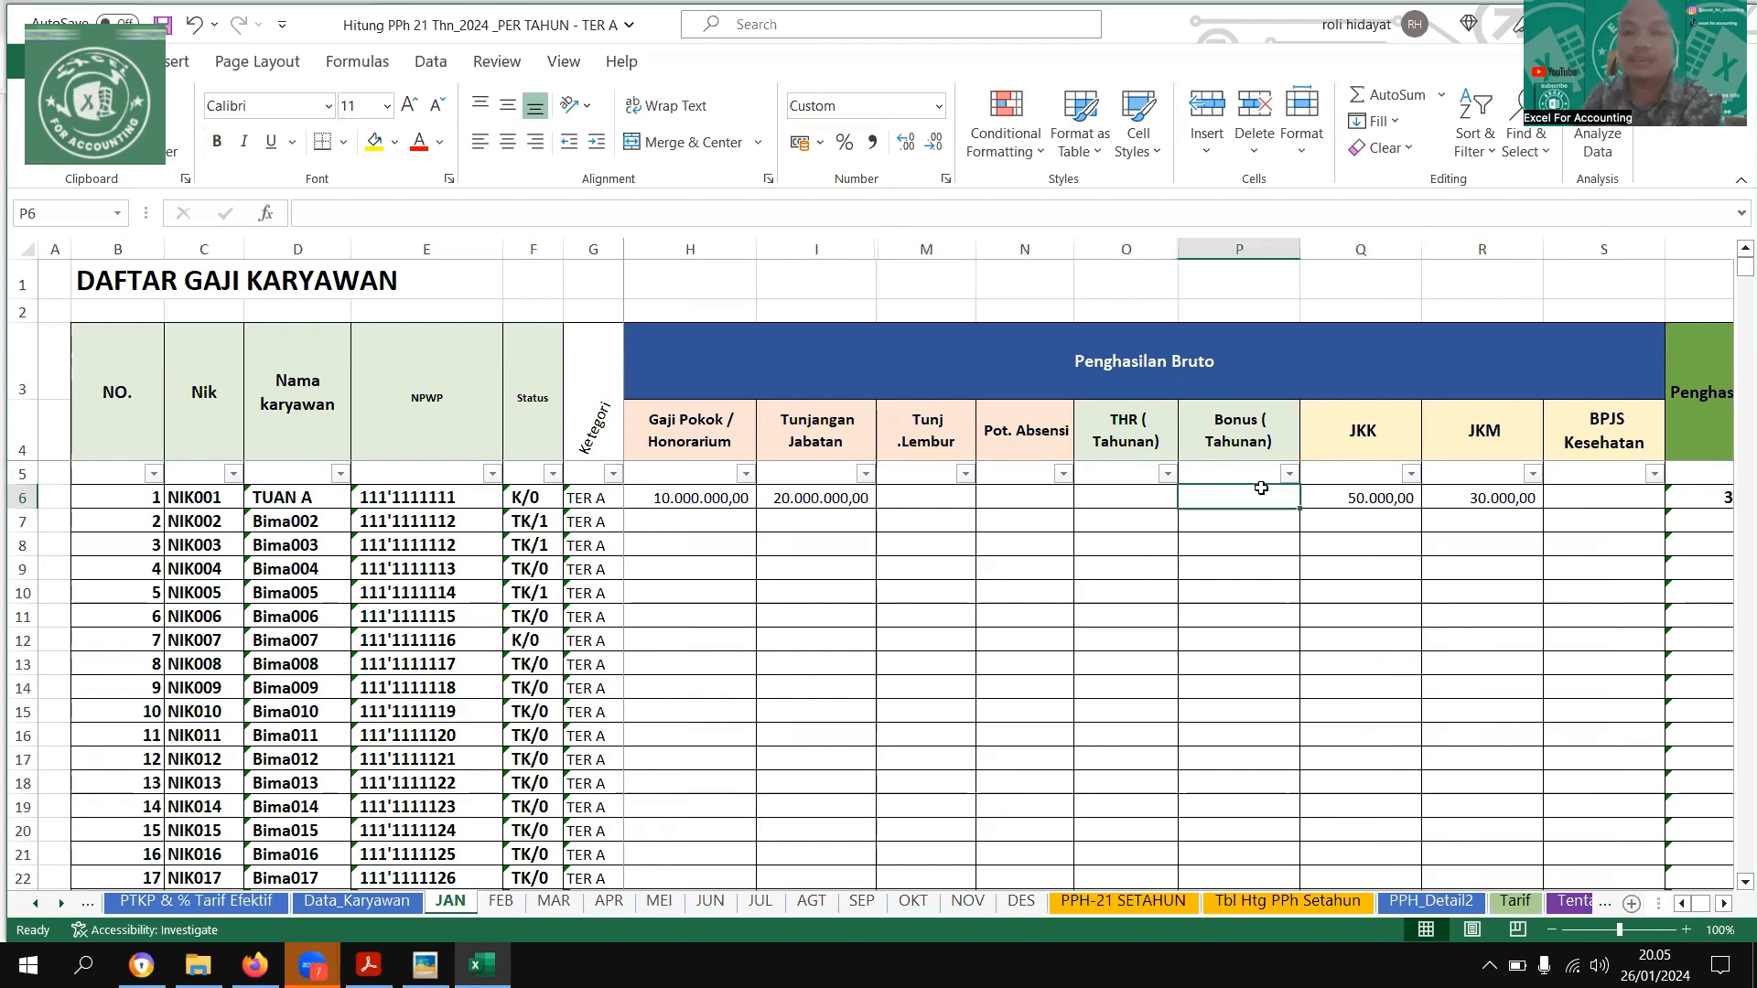
key("Right")
key("Right")
key("Right")
key("Right")
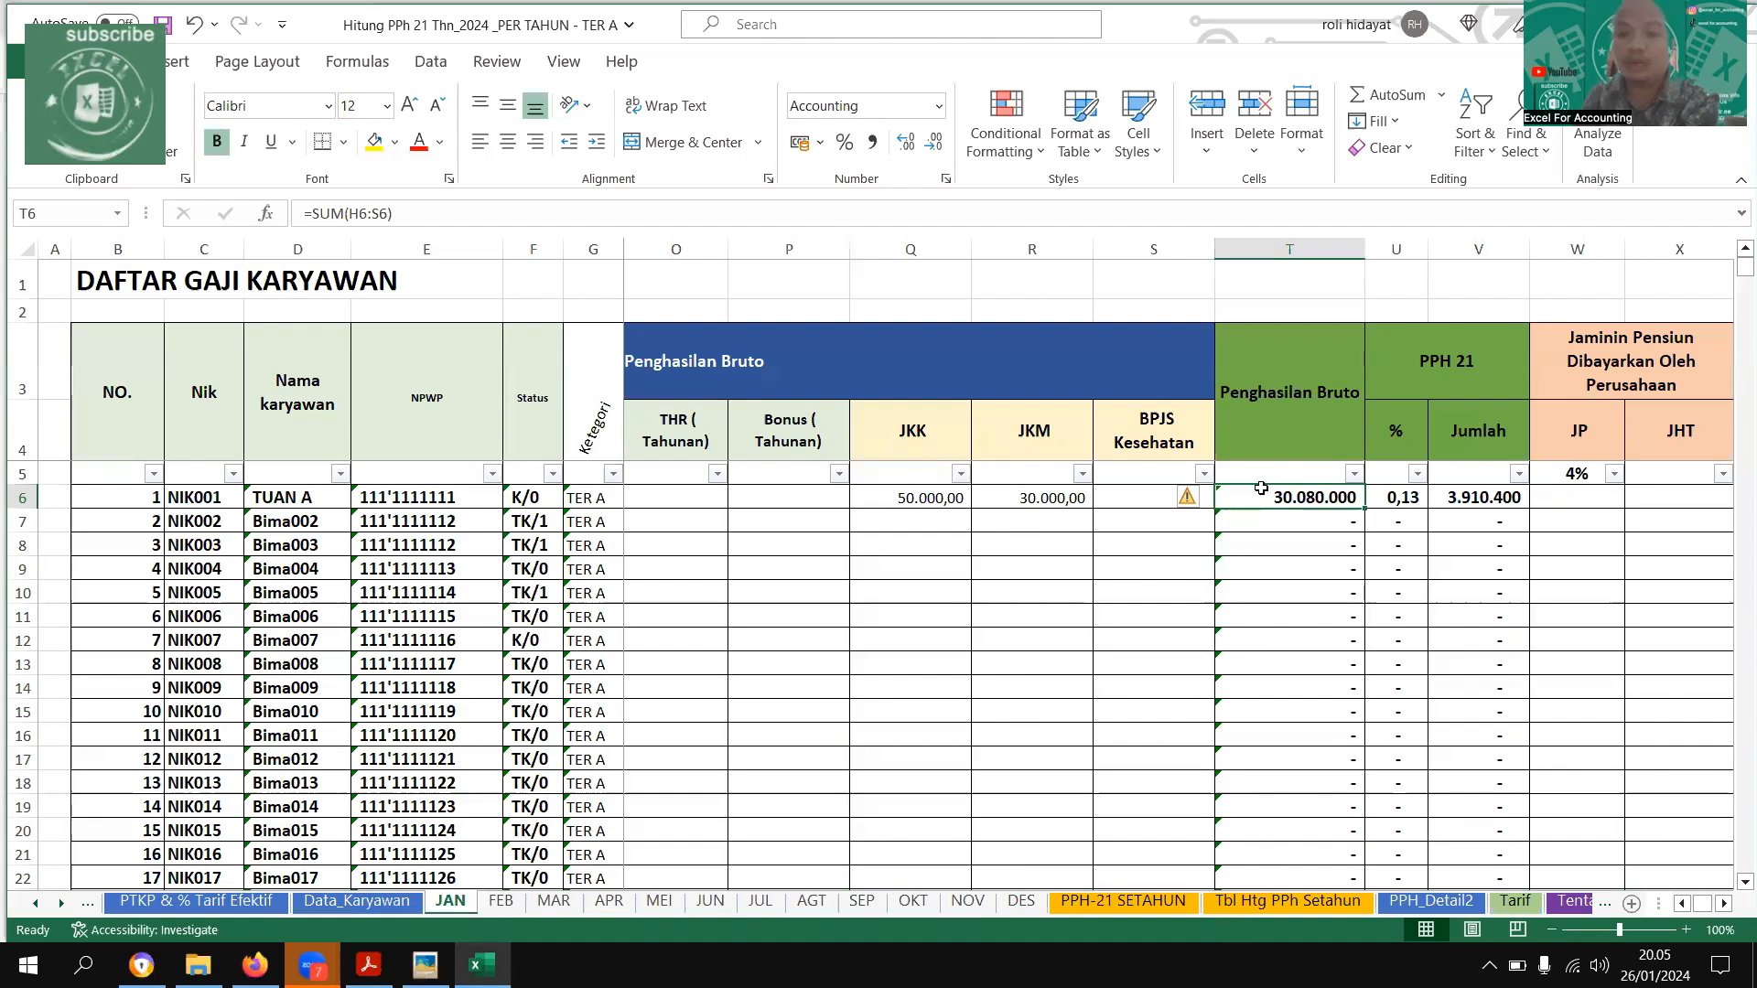
Find the TER A monthly rate table among the example images and compare its brackets with the first employee's Penghasilan Bruto on the JAN sheet
key("Left")
key("Left")
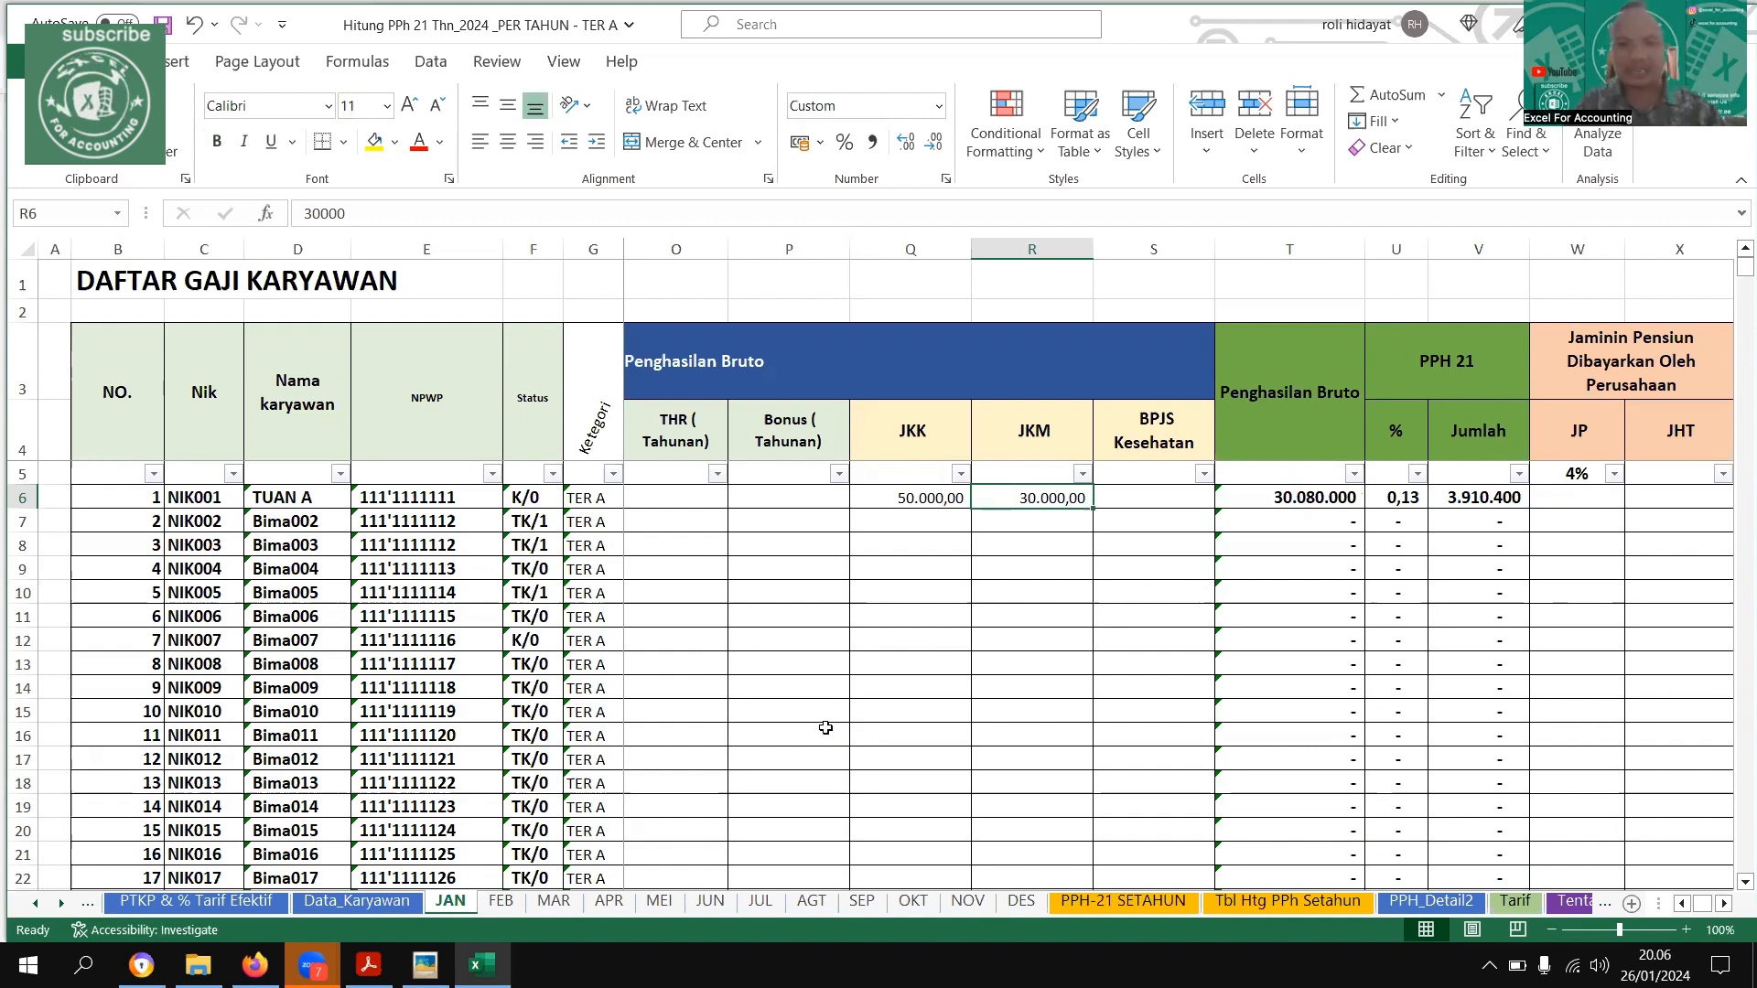
key("Right")
key("Right")
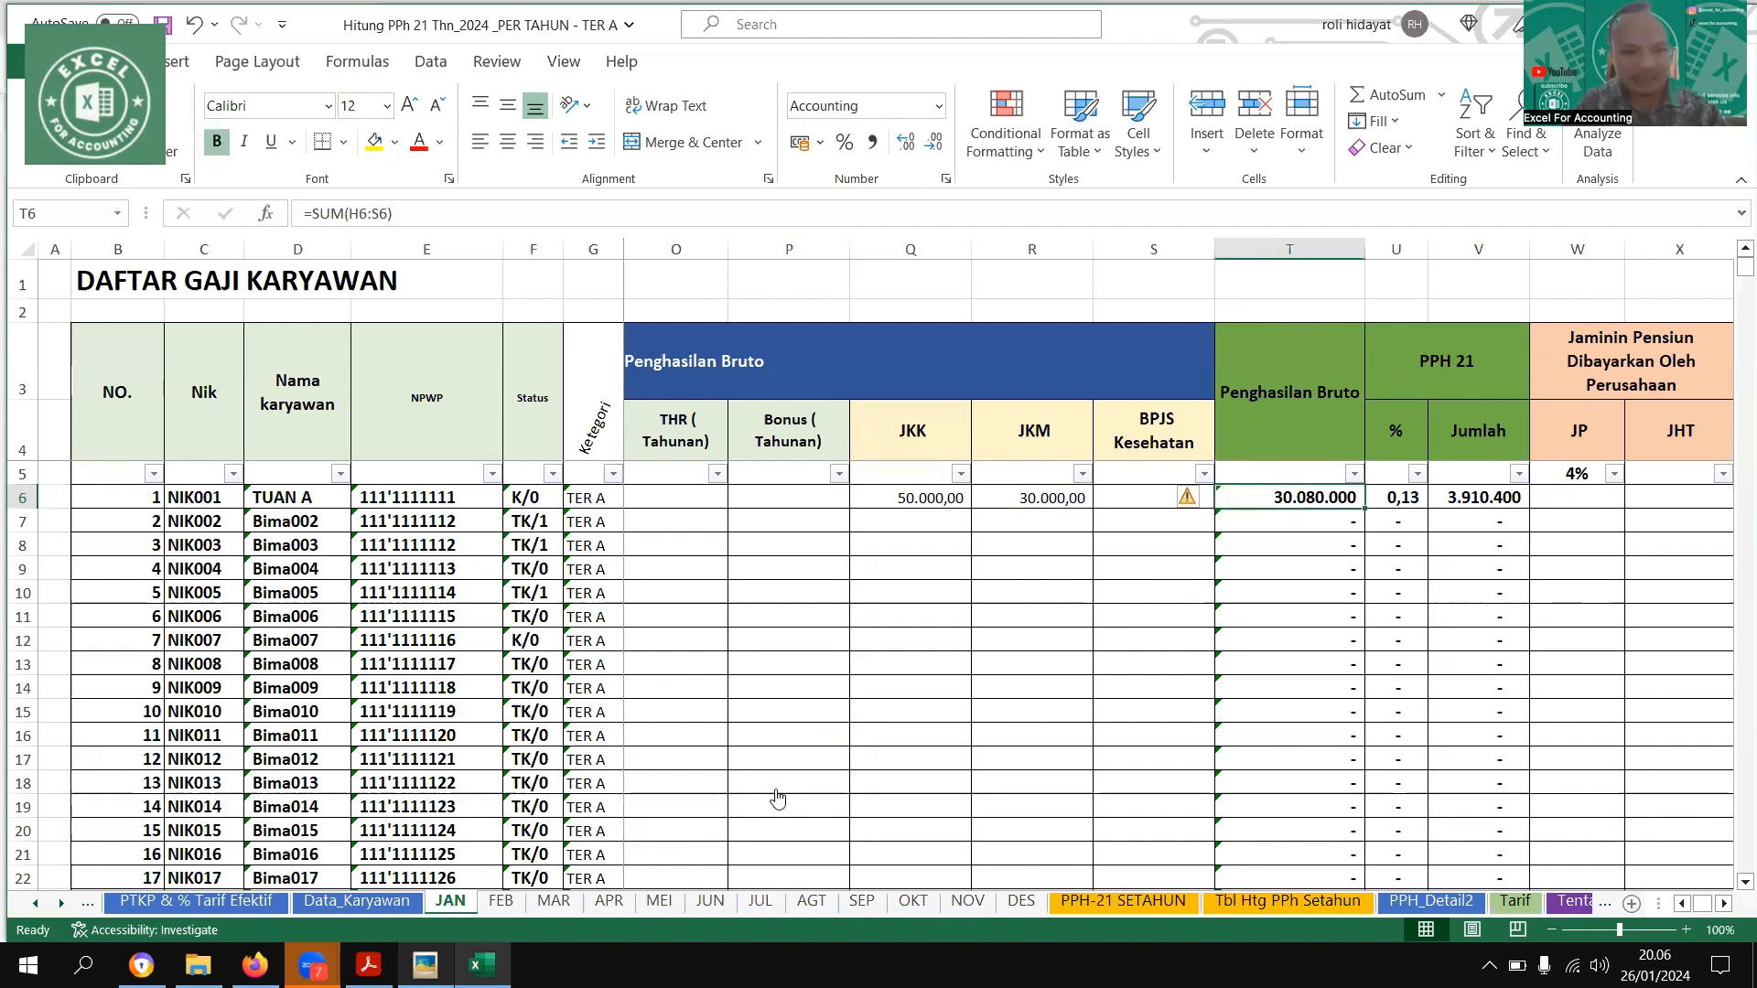
key("alt+Tab")
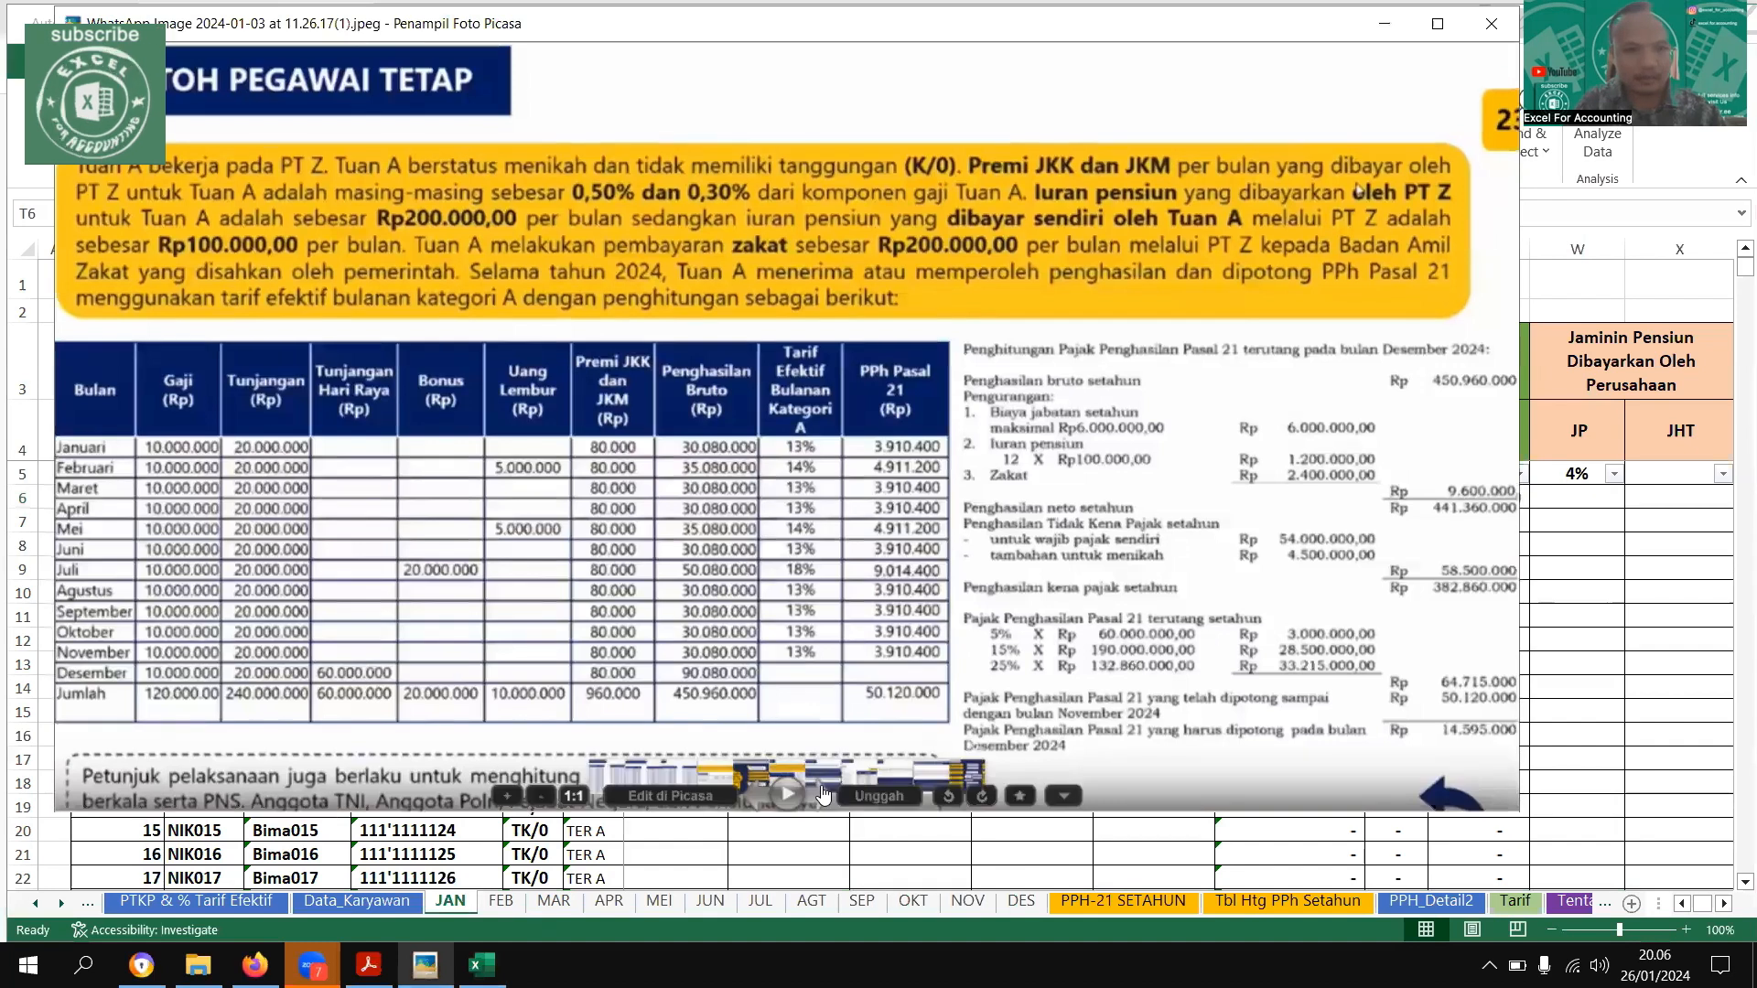
left_click(822, 795)
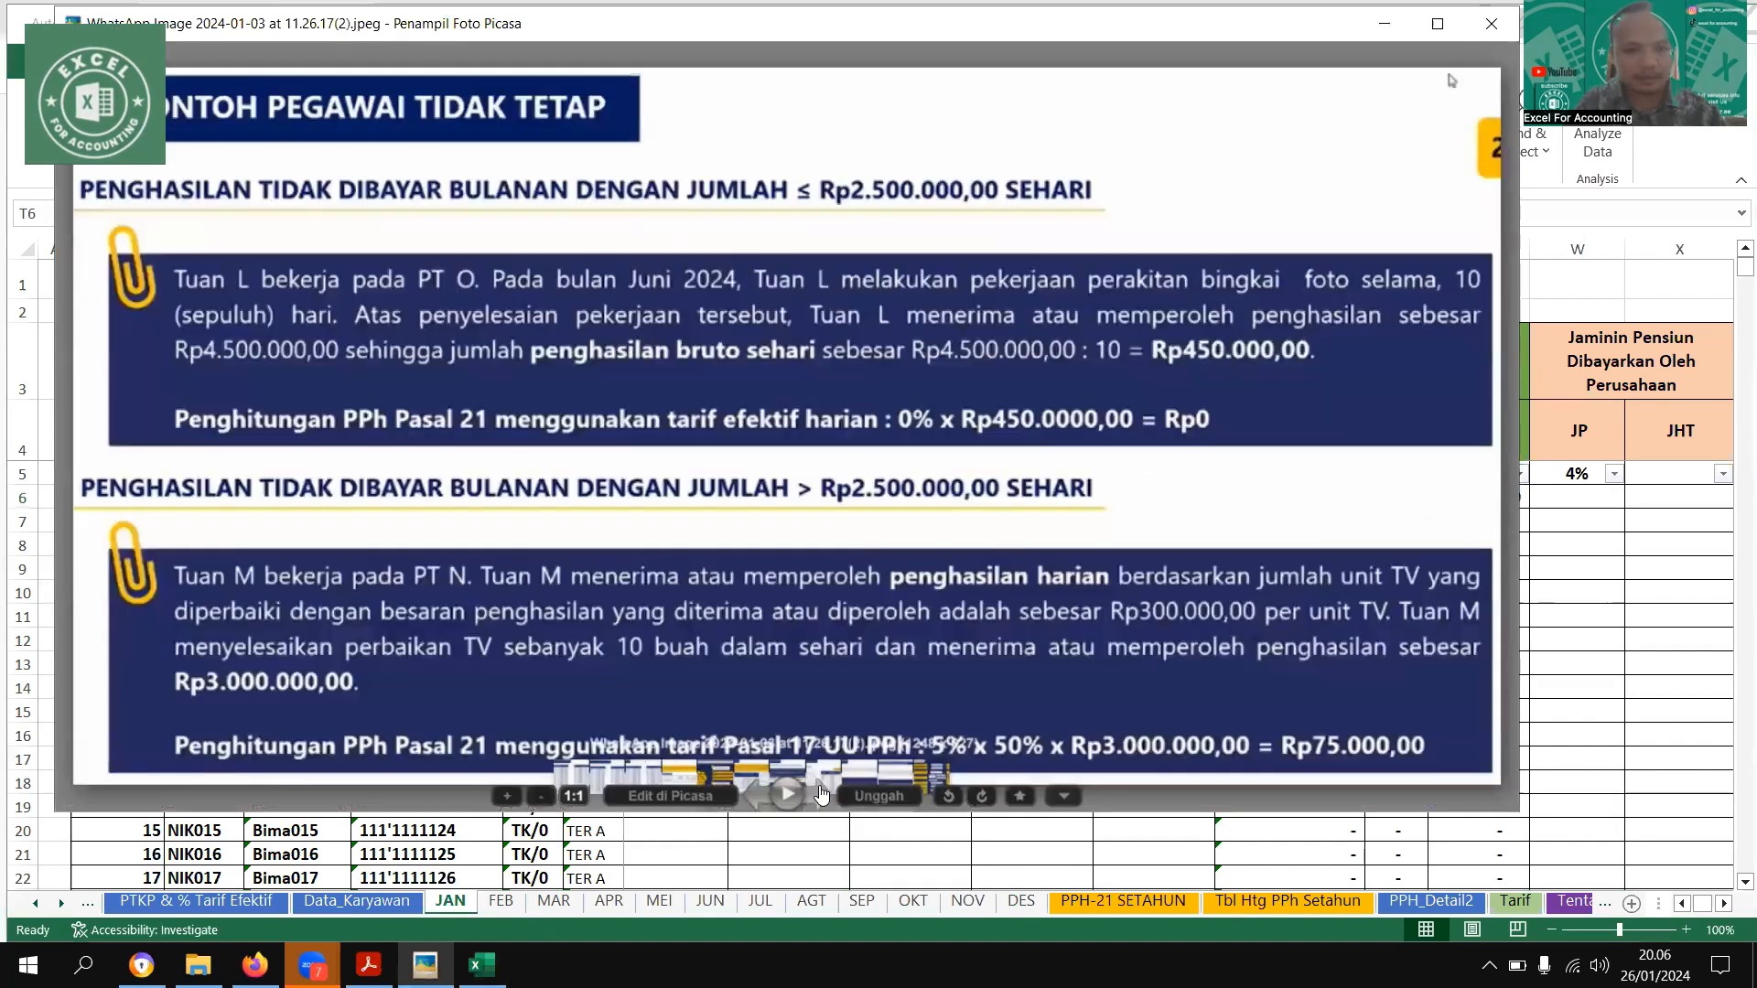
left_click(757, 796)
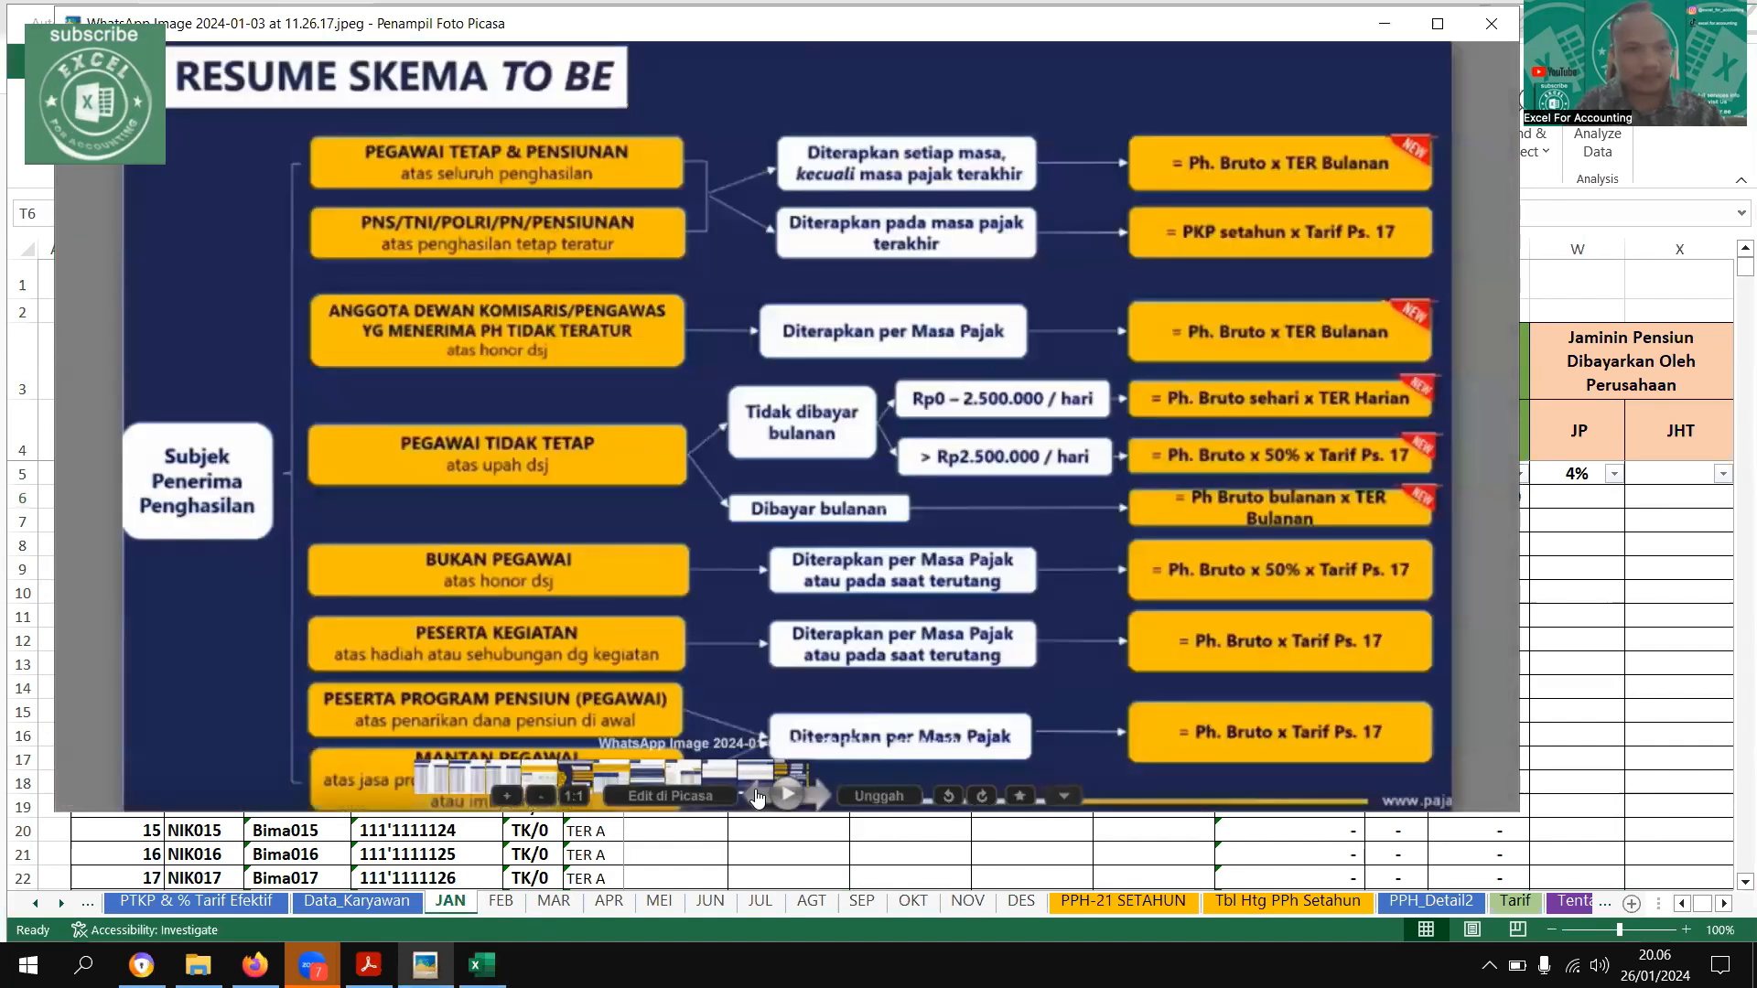
left_click(757, 796)
left_click(757, 796)
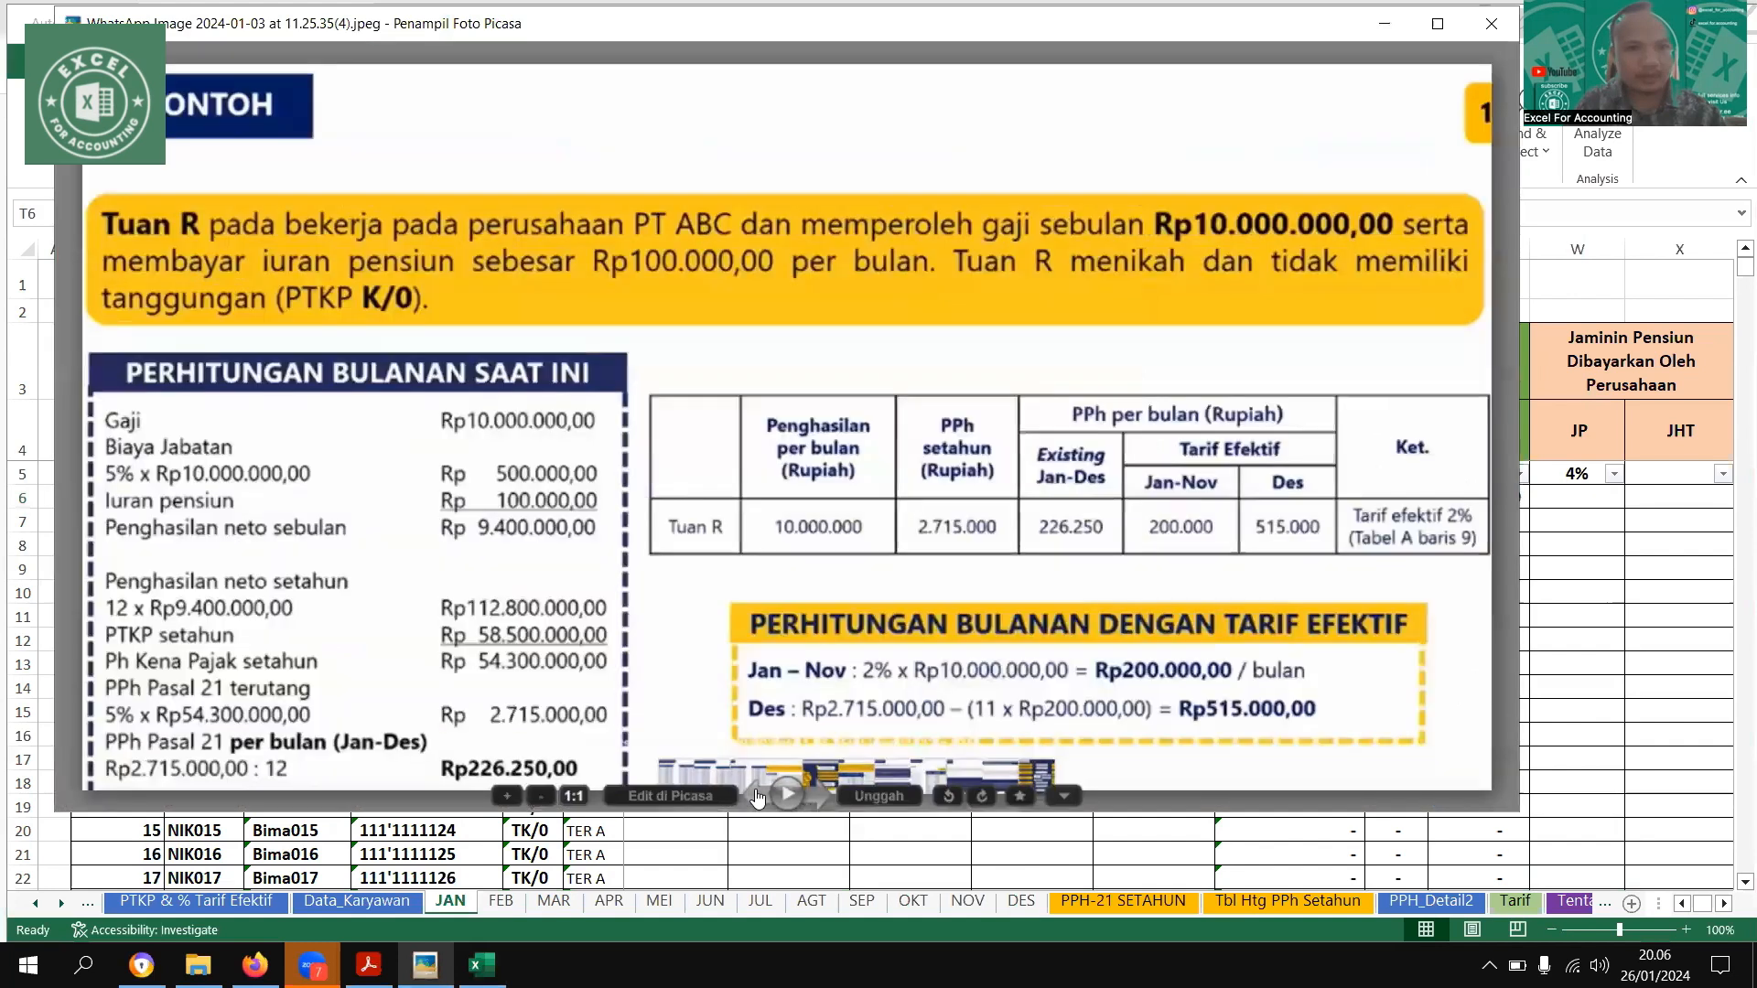
left_click(757, 796)
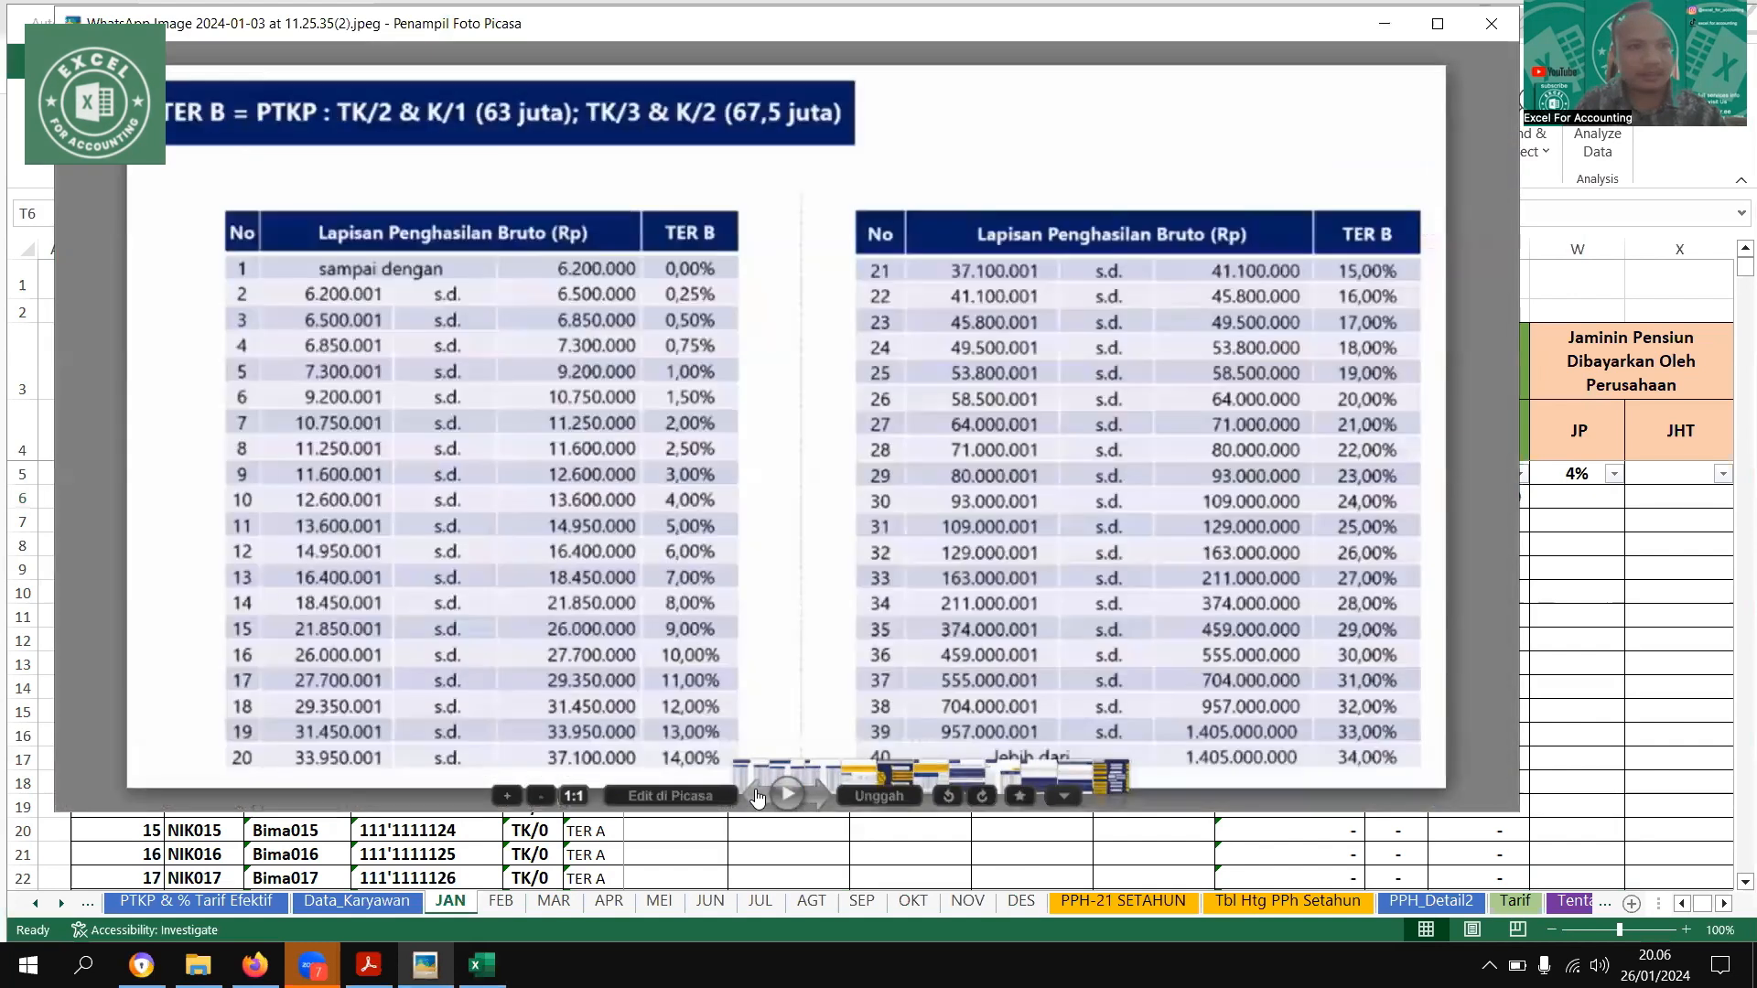
key("Left")
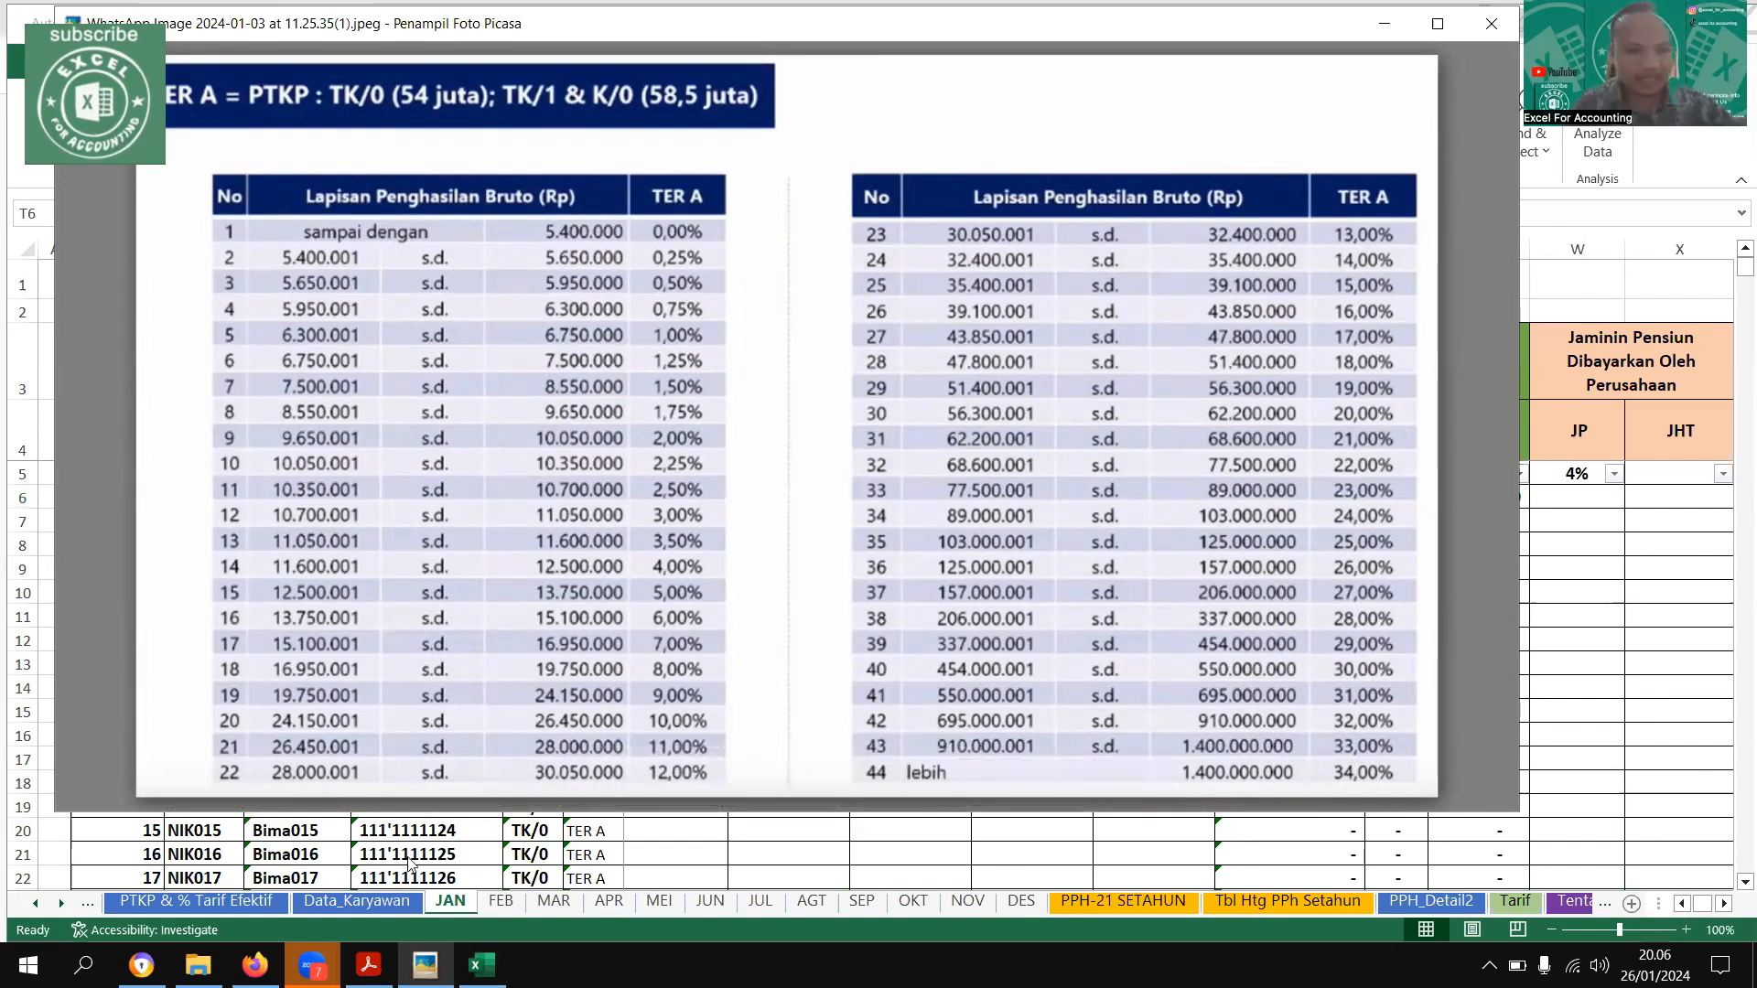
key("Escape")
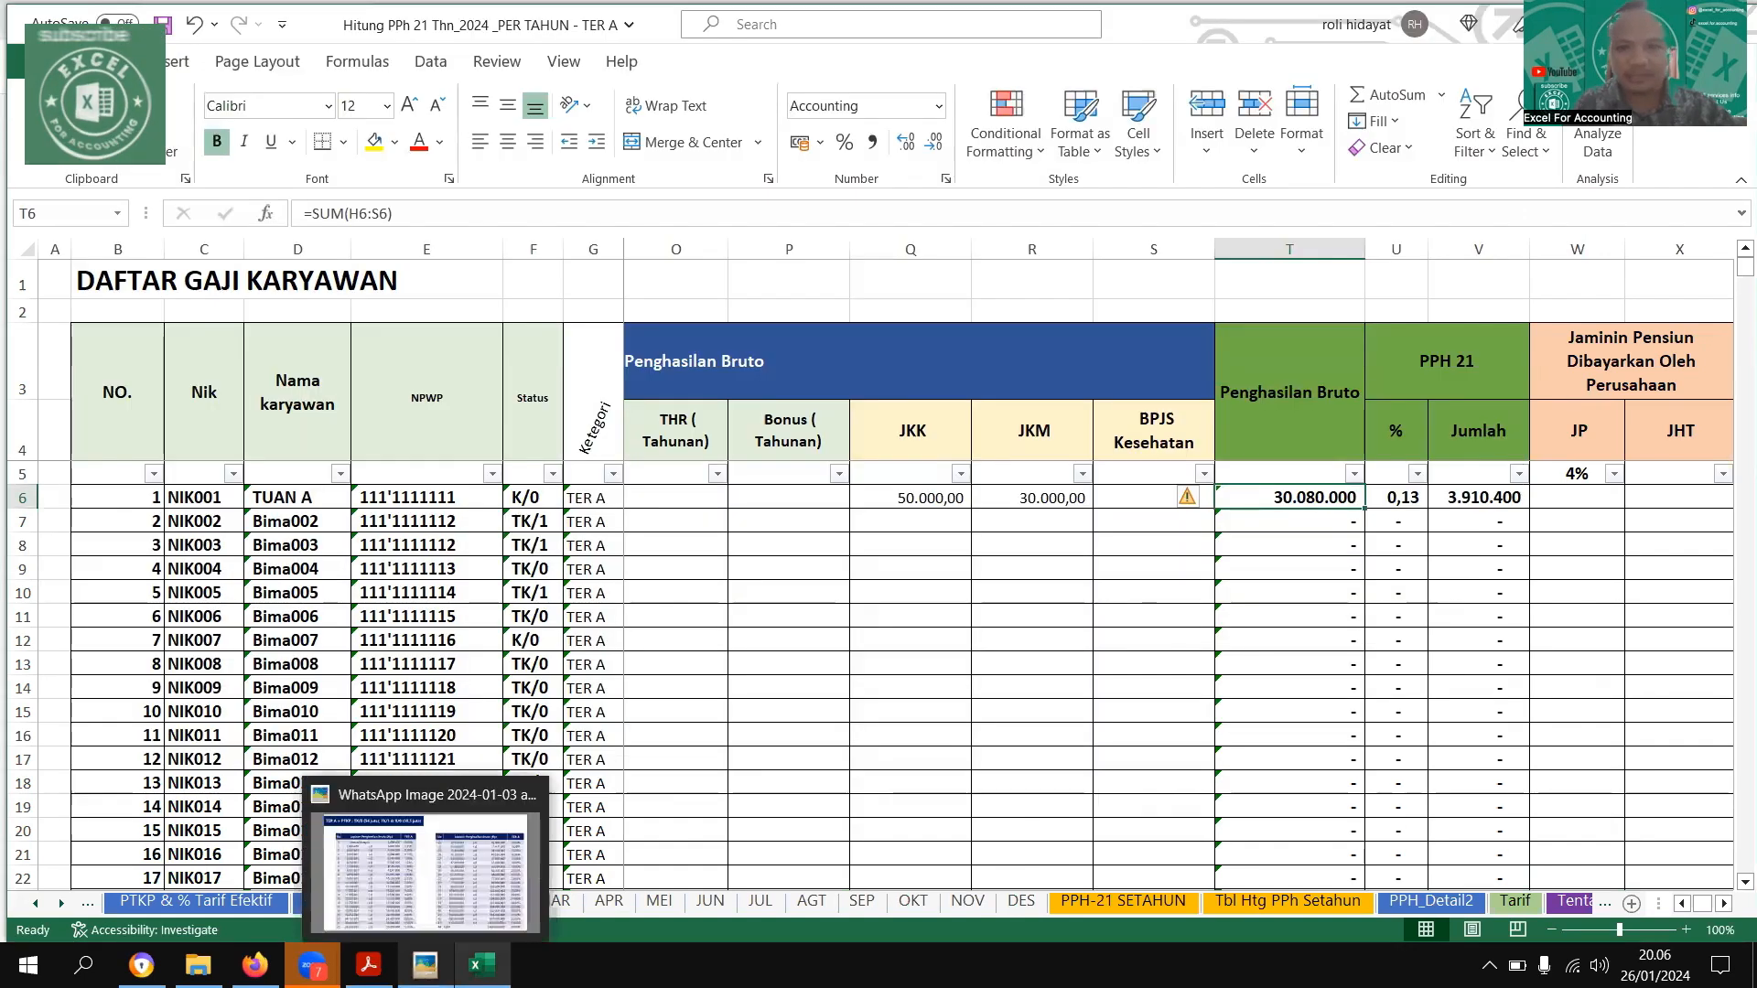
left_click(424, 964)
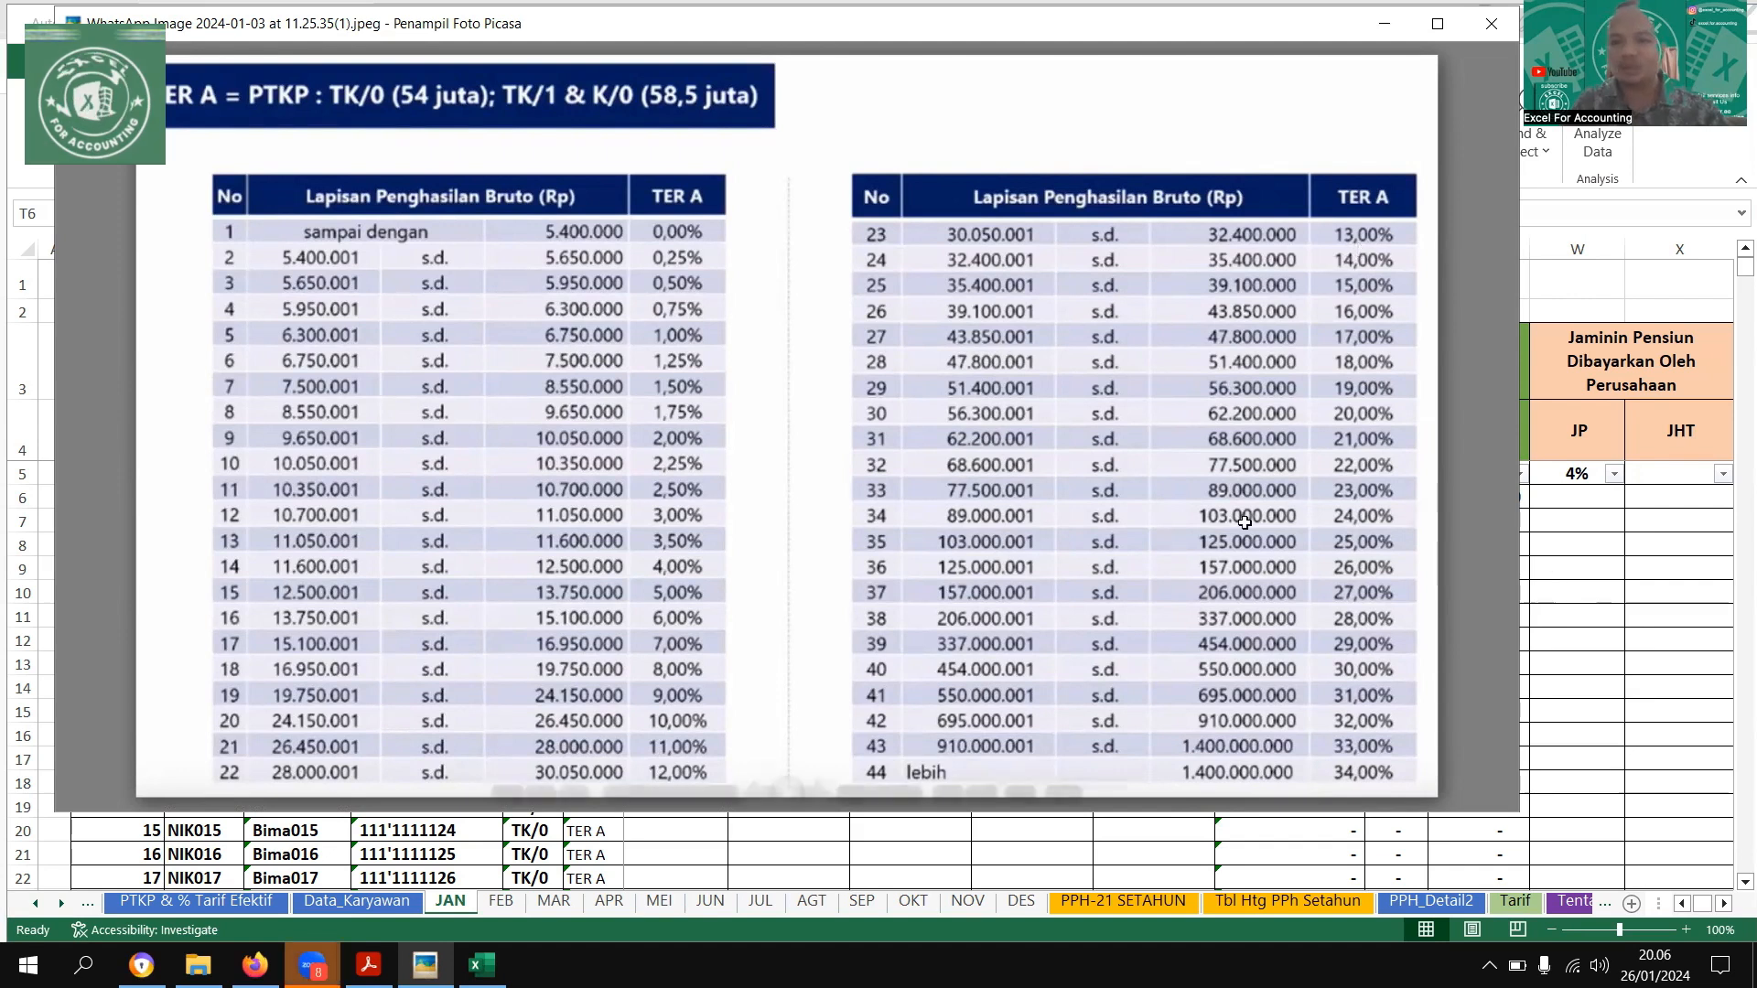
key("Escape")
Format the first employee's PPH 21 rate in cell U6 on the JAN sheet as a percentage
left_click(1397, 498)
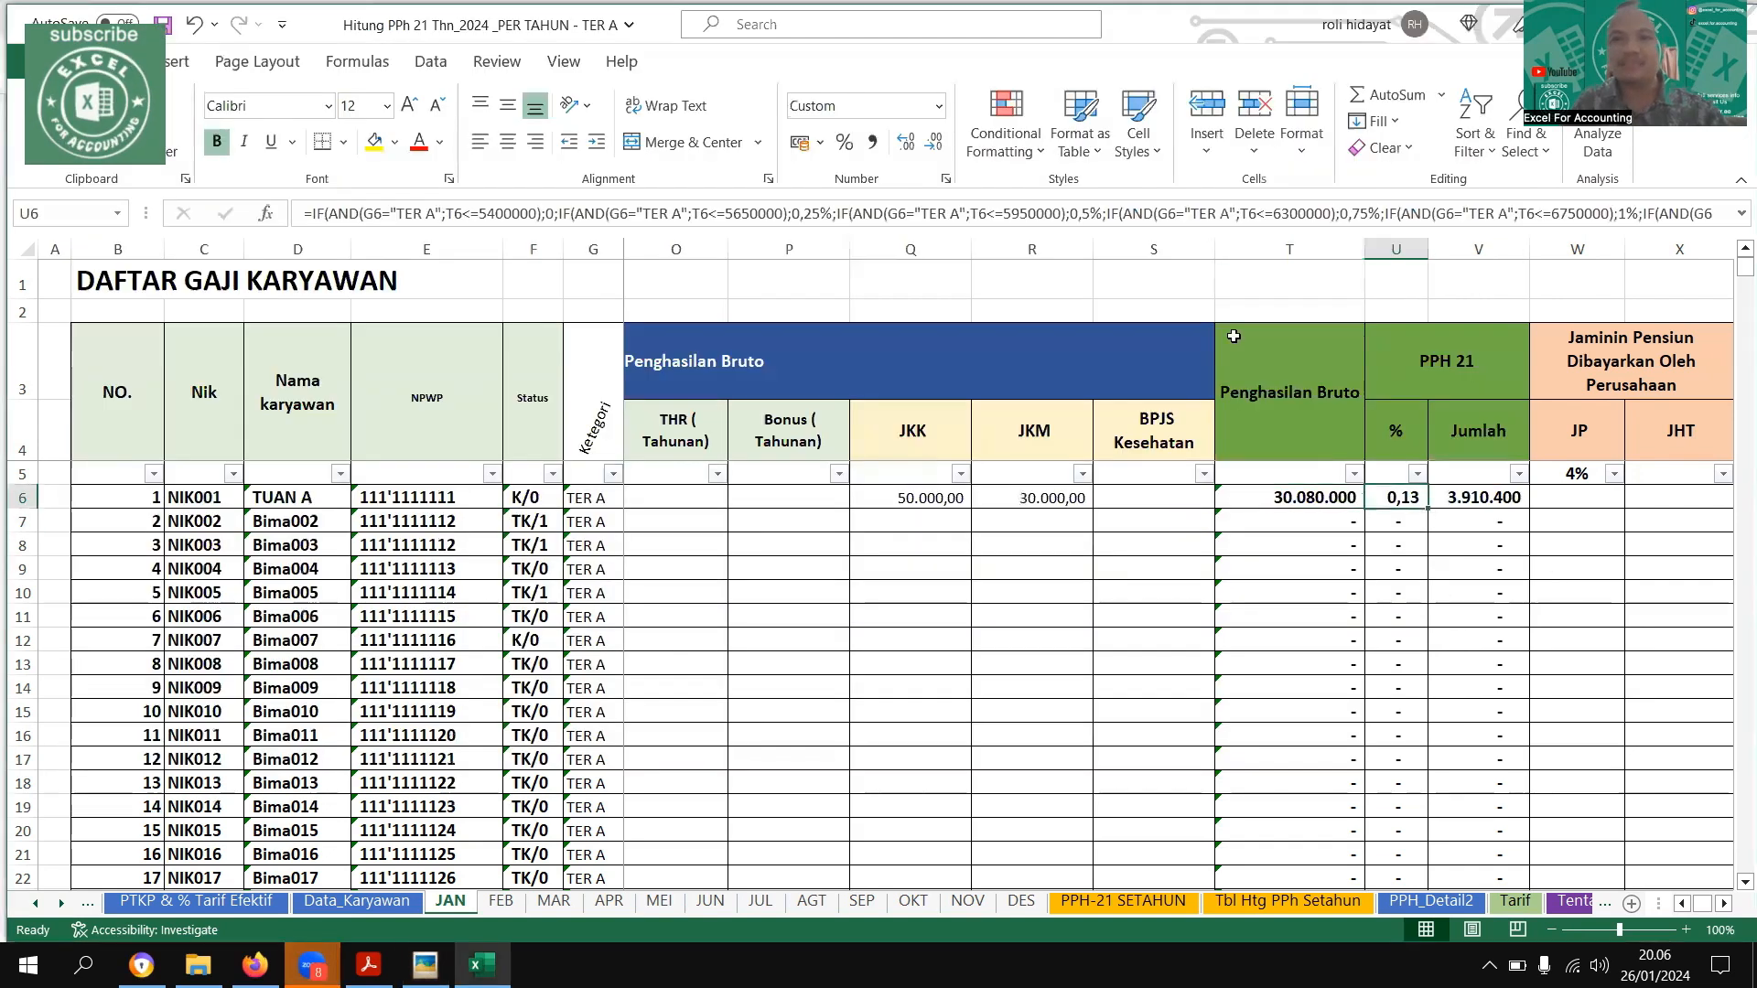
left_click(844, 142)
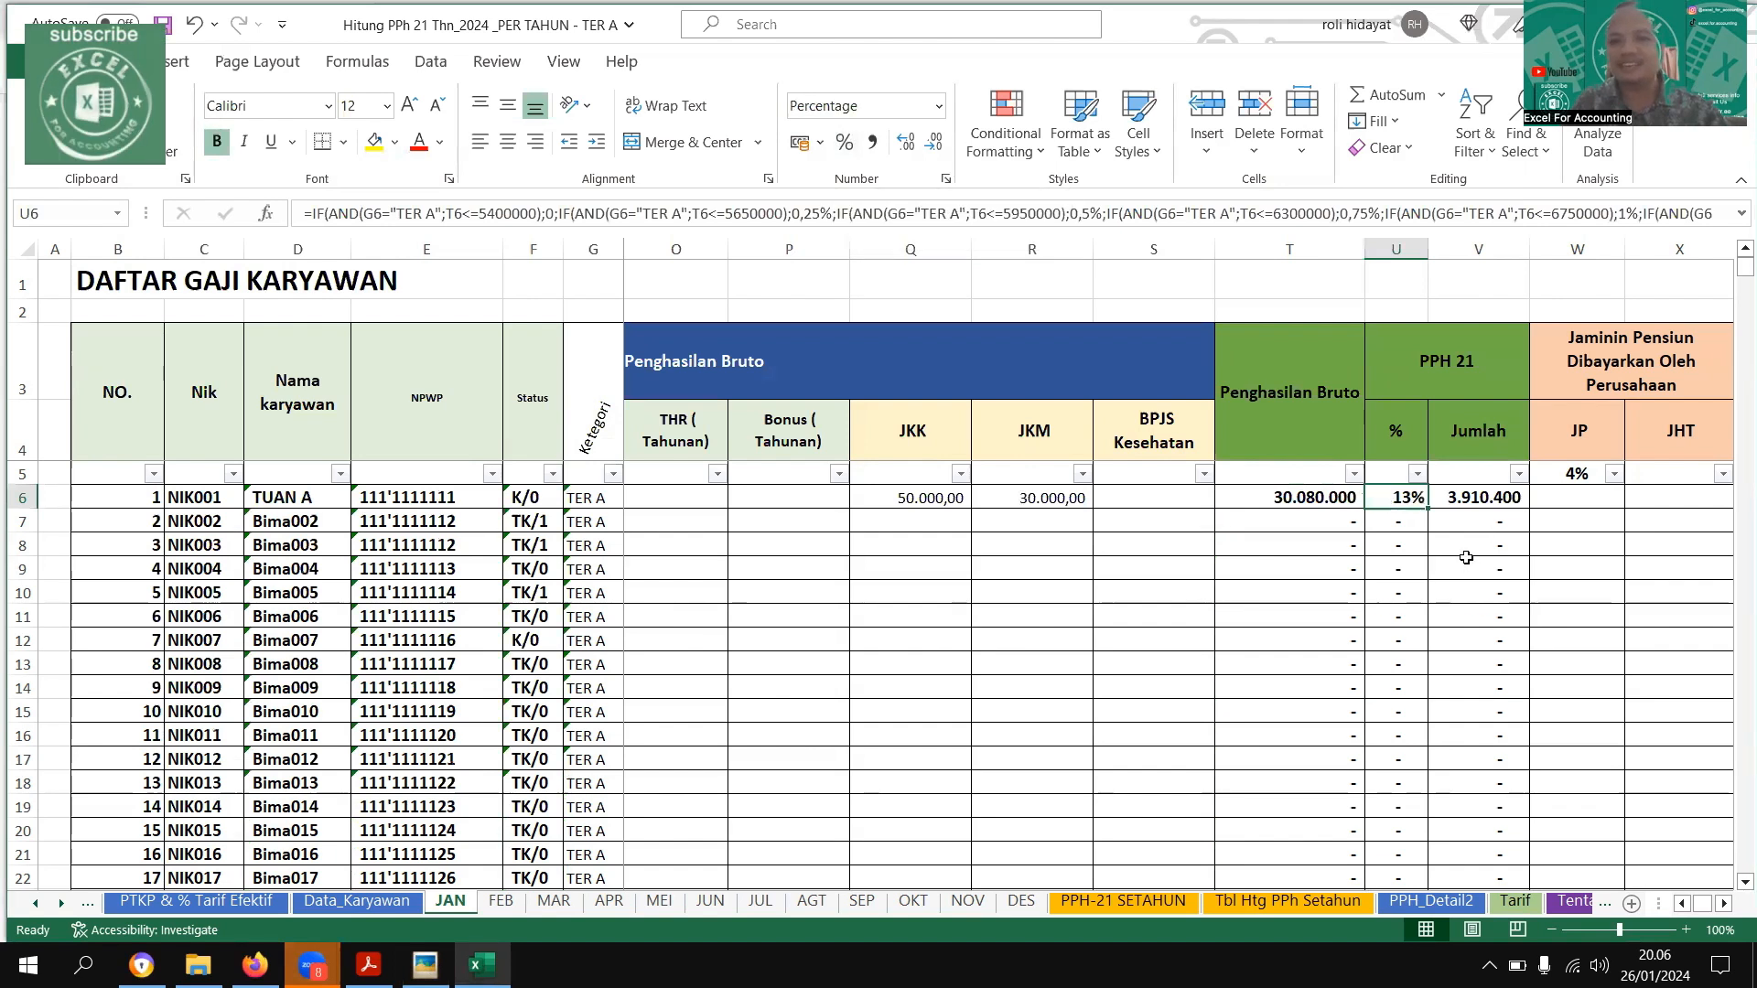
left_click(873, 145)
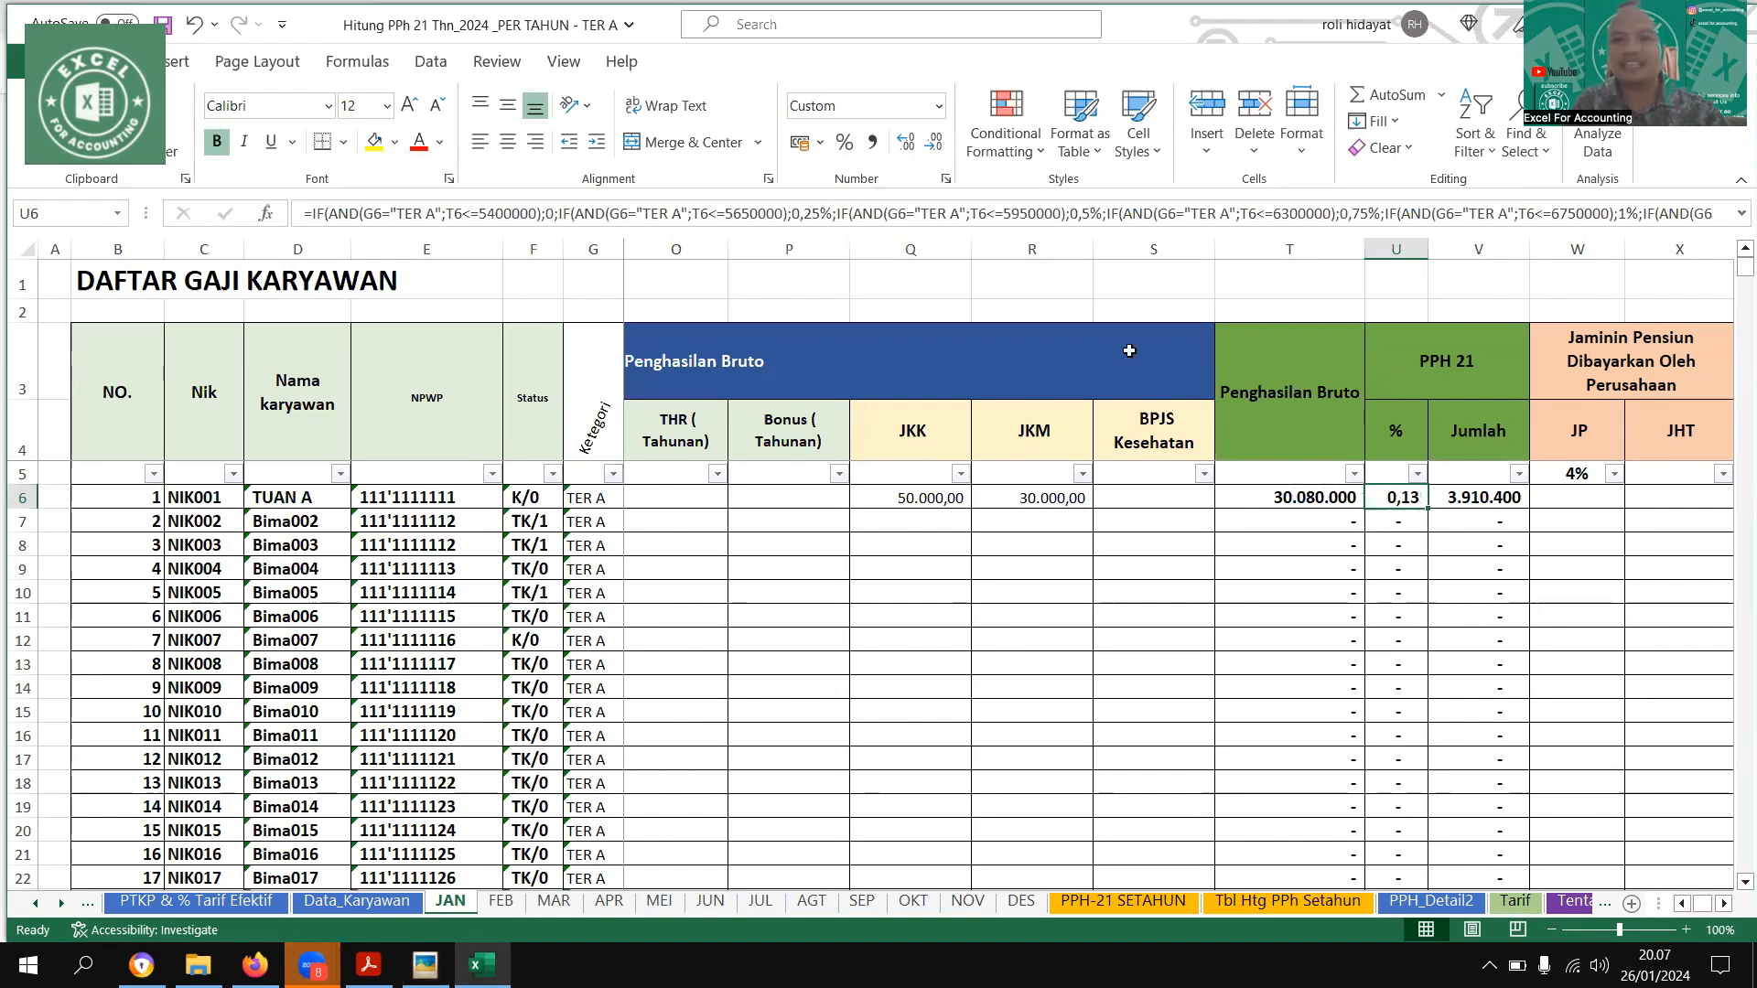
left_click(843, 144)
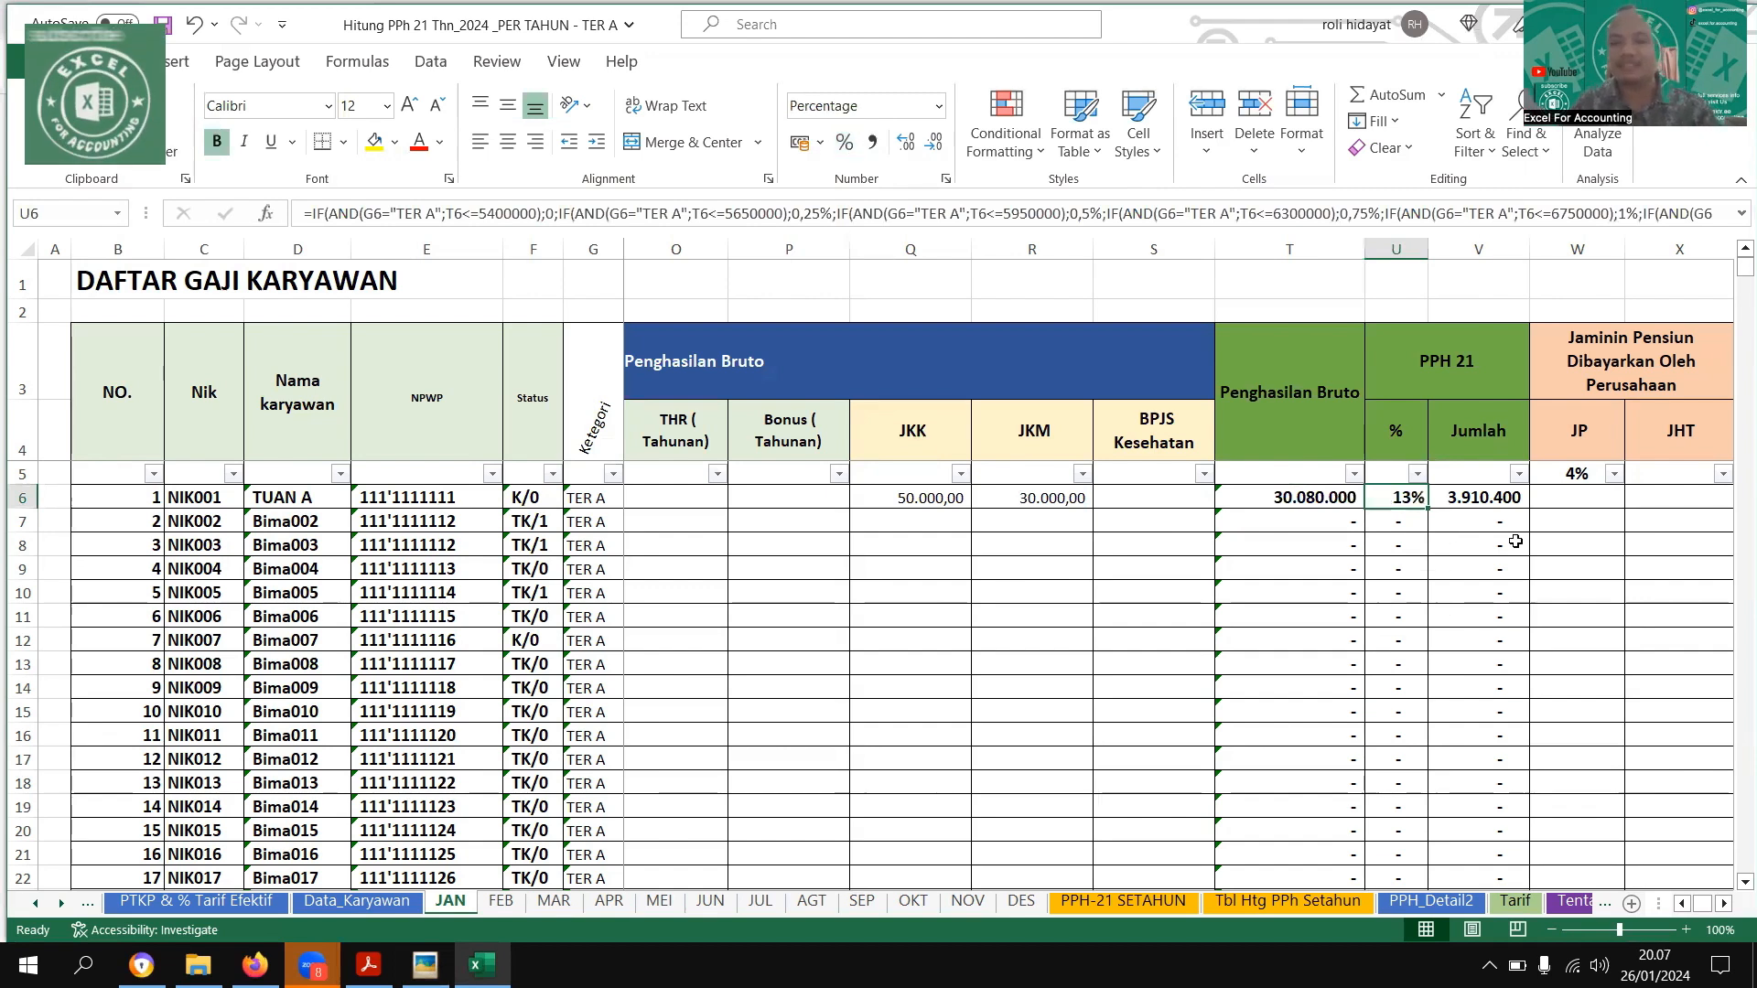
Examine the nested IF formula behind the first employee's PPH 21 rate through its last TER A bracket, leaving the formula as it is
double_click(1408, 497)
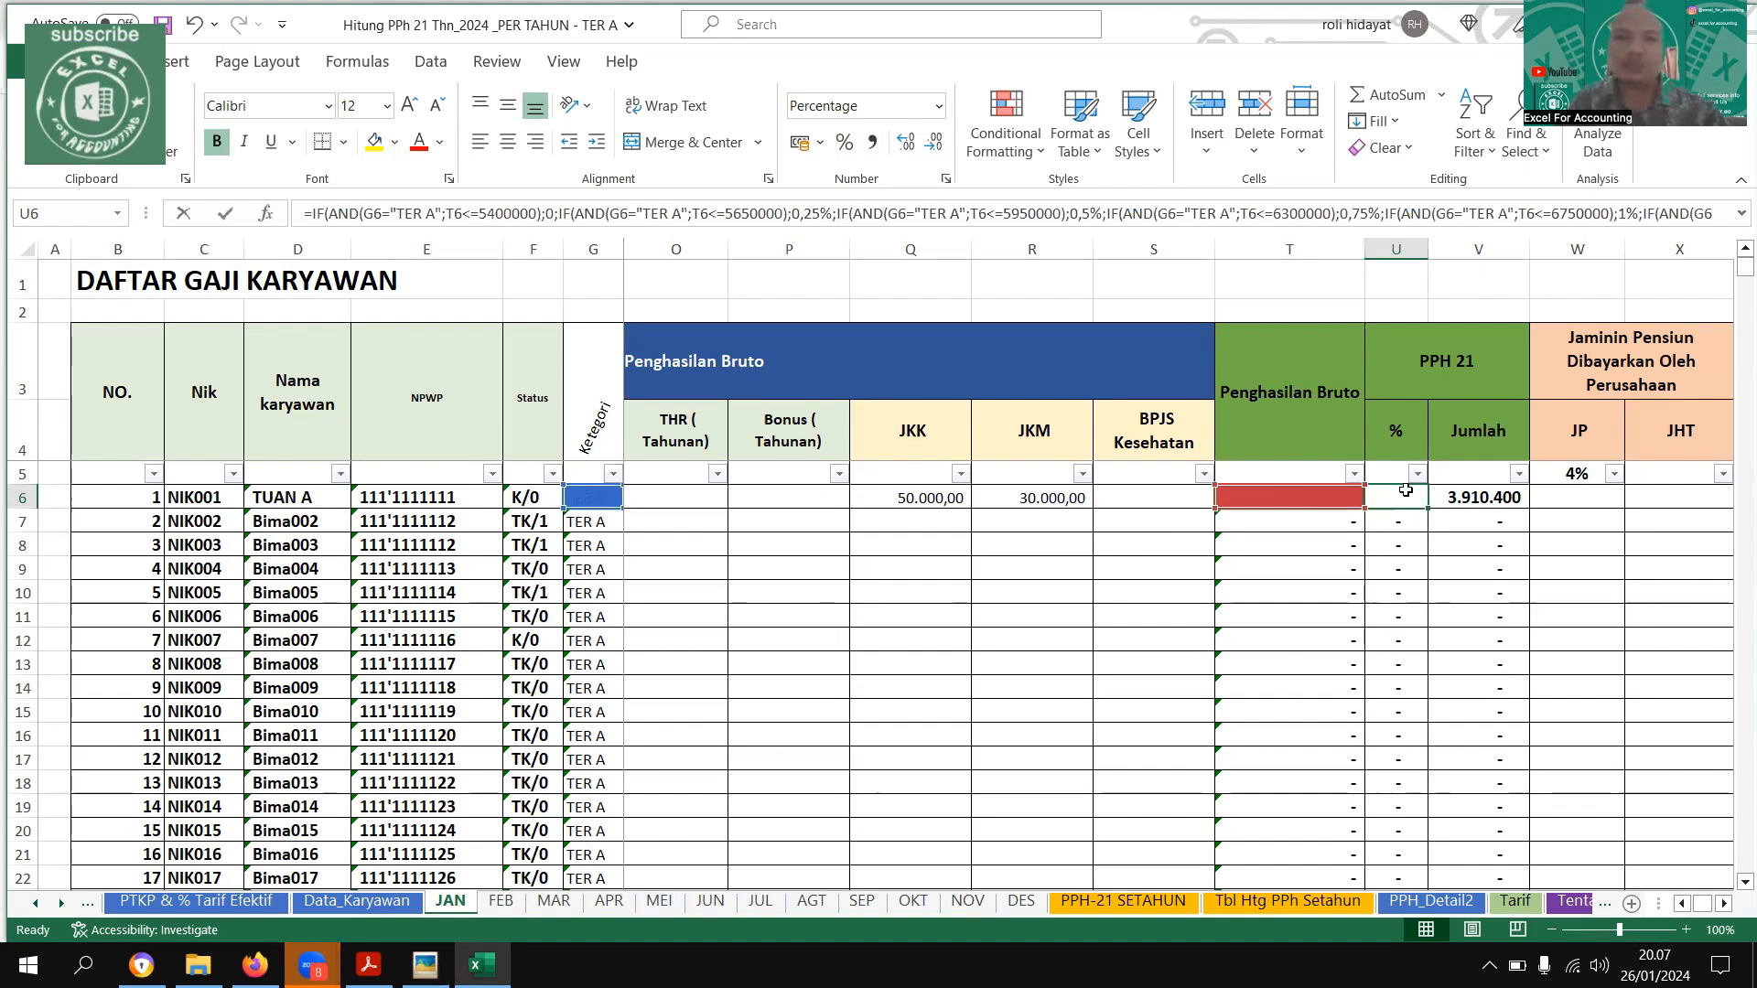
scroll(1497, 600, "down", 7)
scroll(1459, 504, "up", 7)
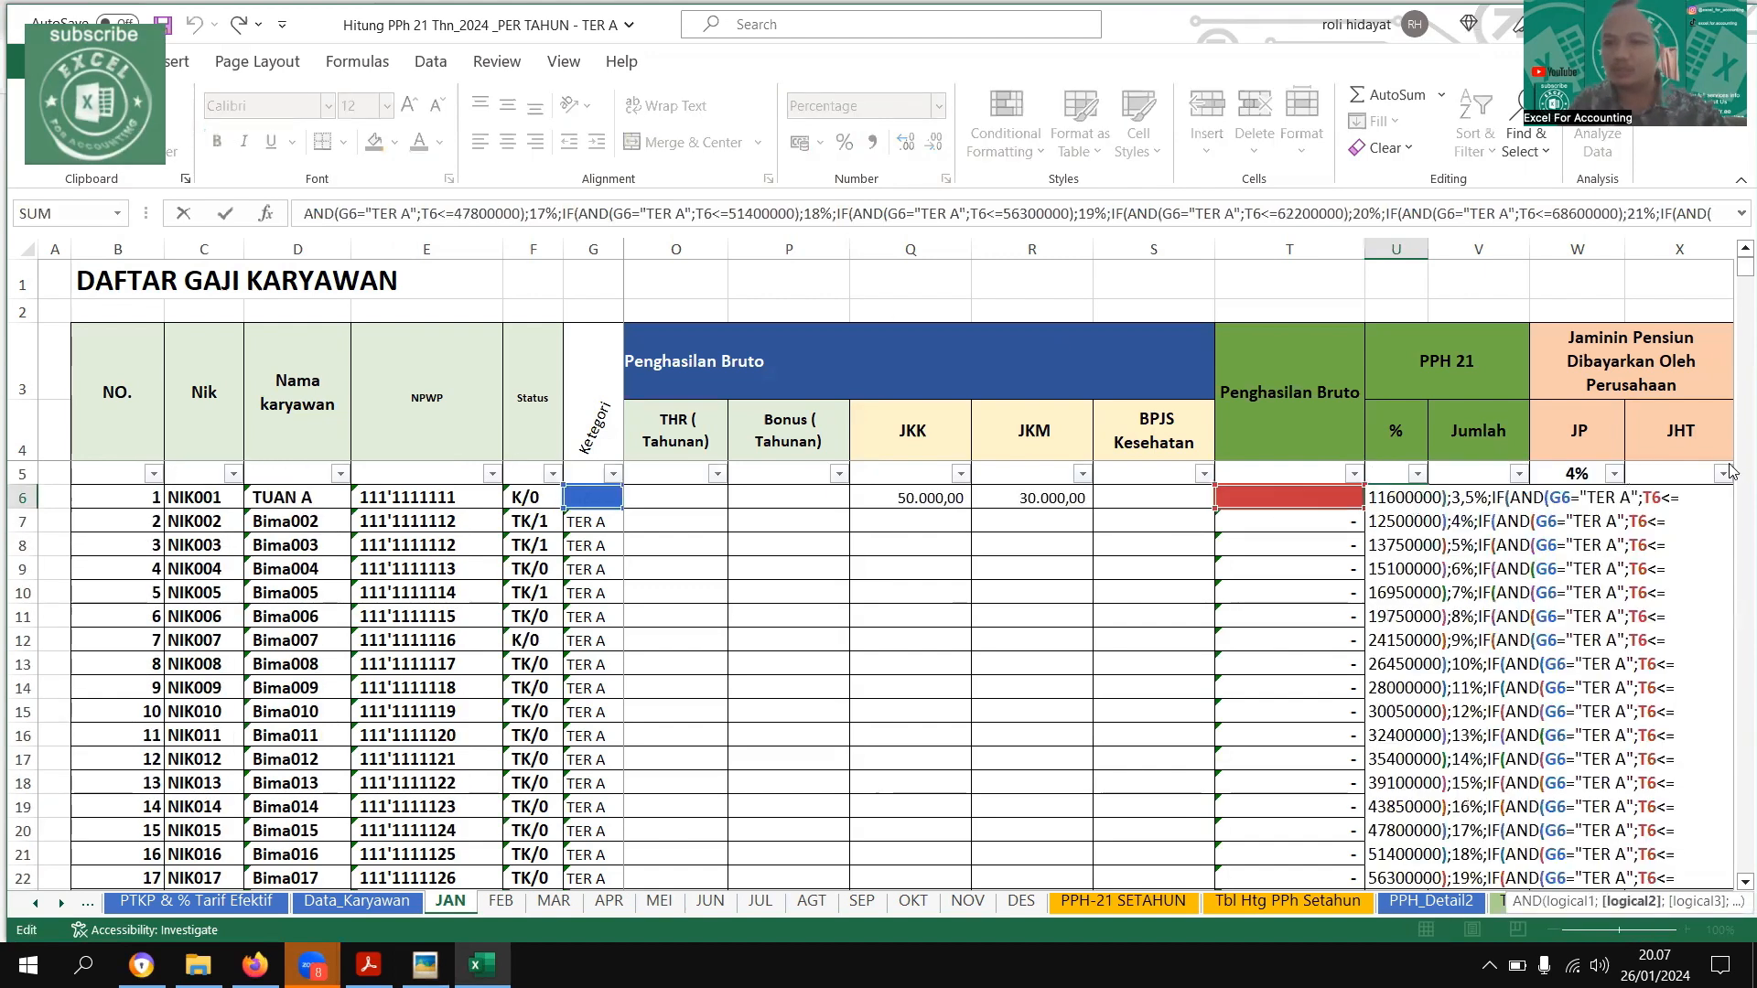
left_click(1466, 555)
key("Down")
key("Down")
key("Down")
key("Down")
key("Down")
key("Down")
key("Down")
key("Down")
key("Down")
key("Down")
key("Down")
key("Down")
key("Down")
key("Down")
key("Down")
key("Down")
key("Down")
key("Down")
key("Down")
key("Down")
key("Down")
key("Down")
key("Down")
key("Down")
key("Down")
key("Down")
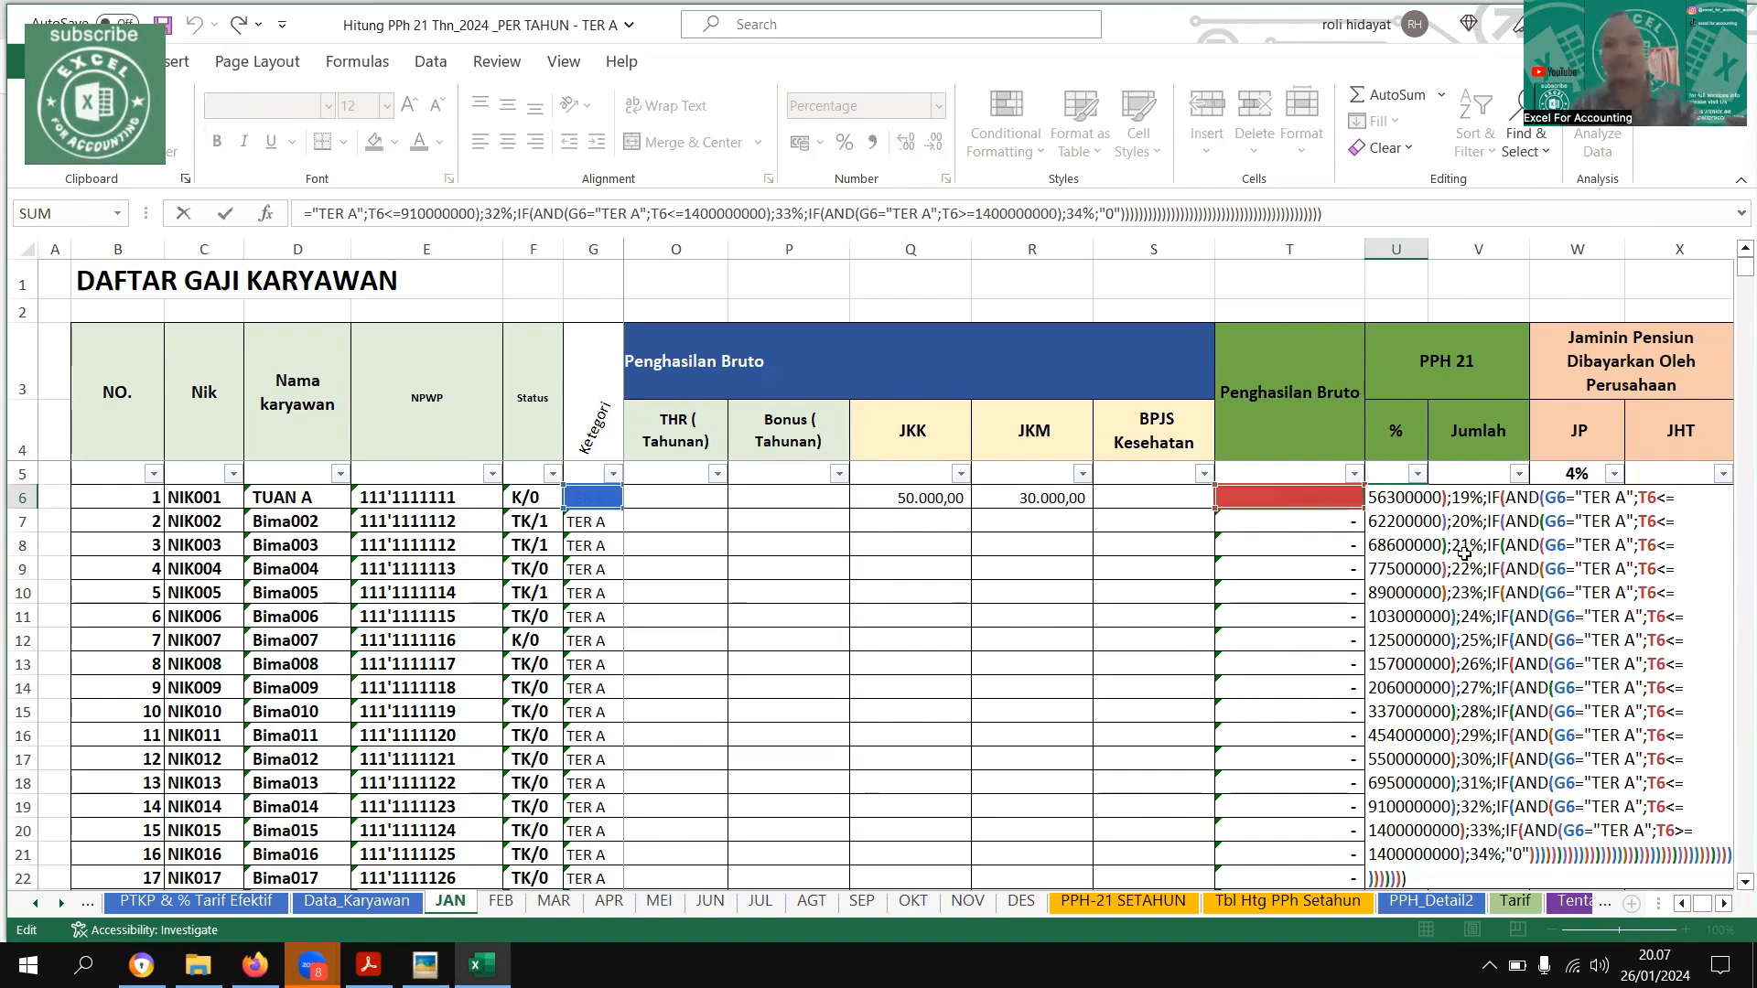
key("ctrl+Return")
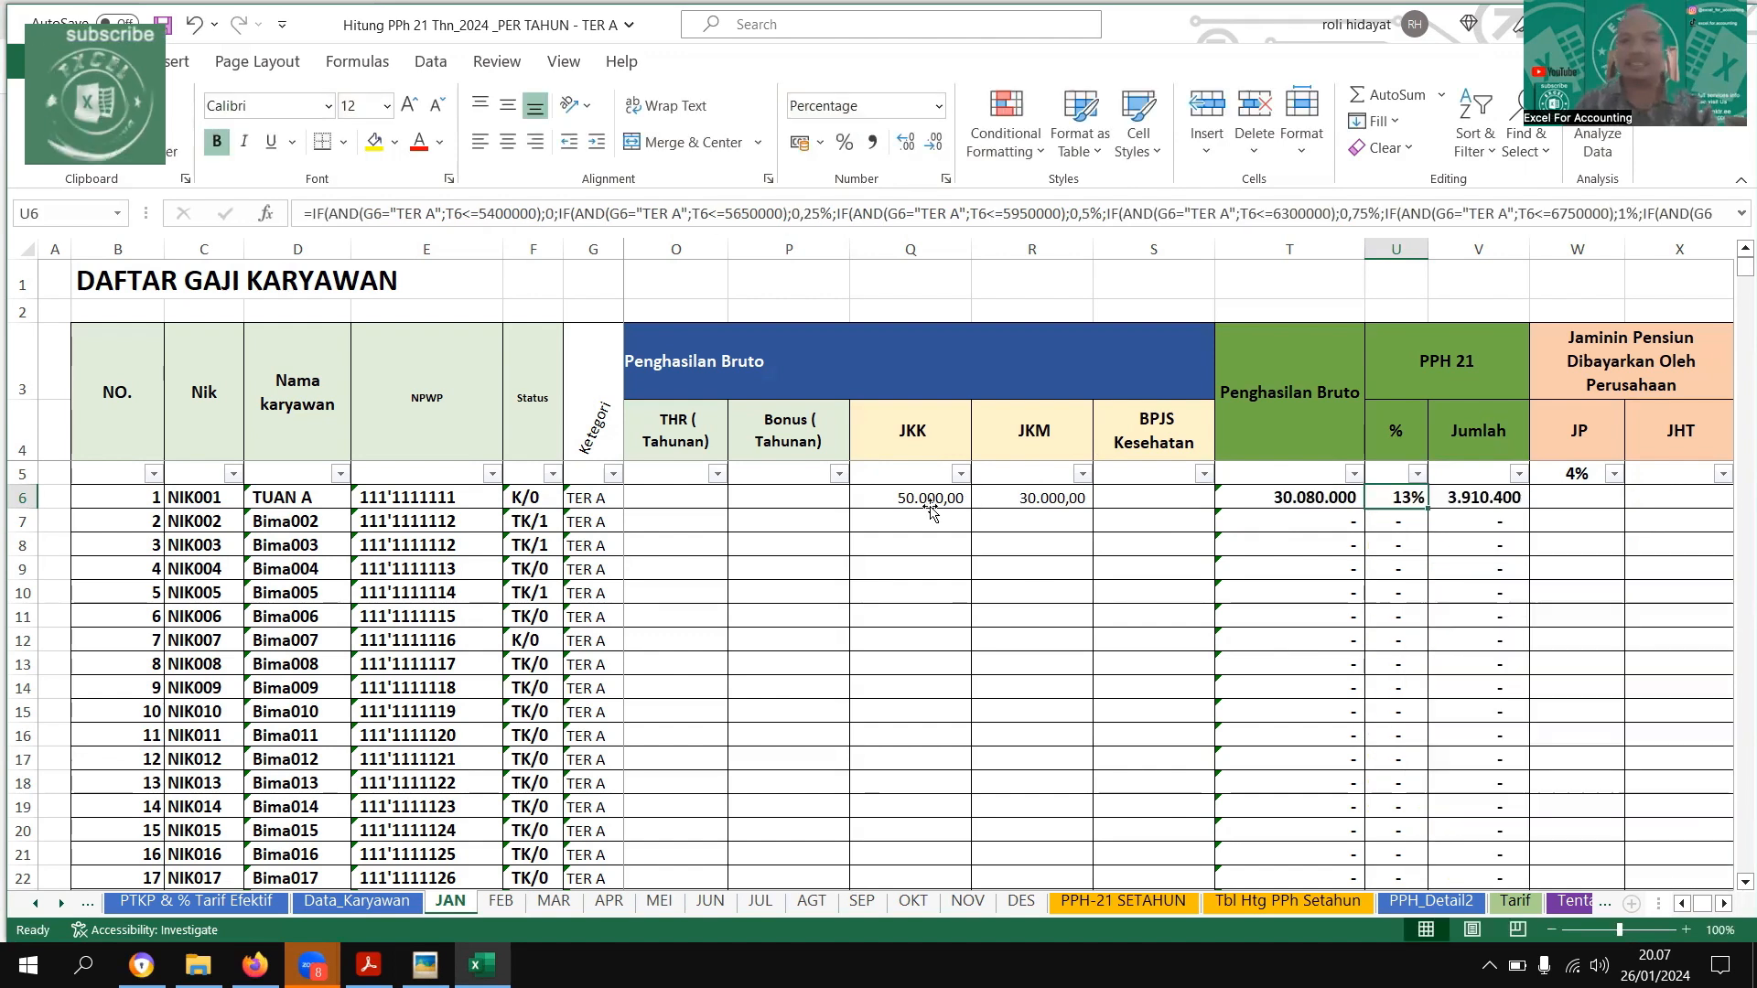
Enter a trial Bonus (Tahunan) of 10000000 for the first employee on the JAN sheet
left_click(930, 507)
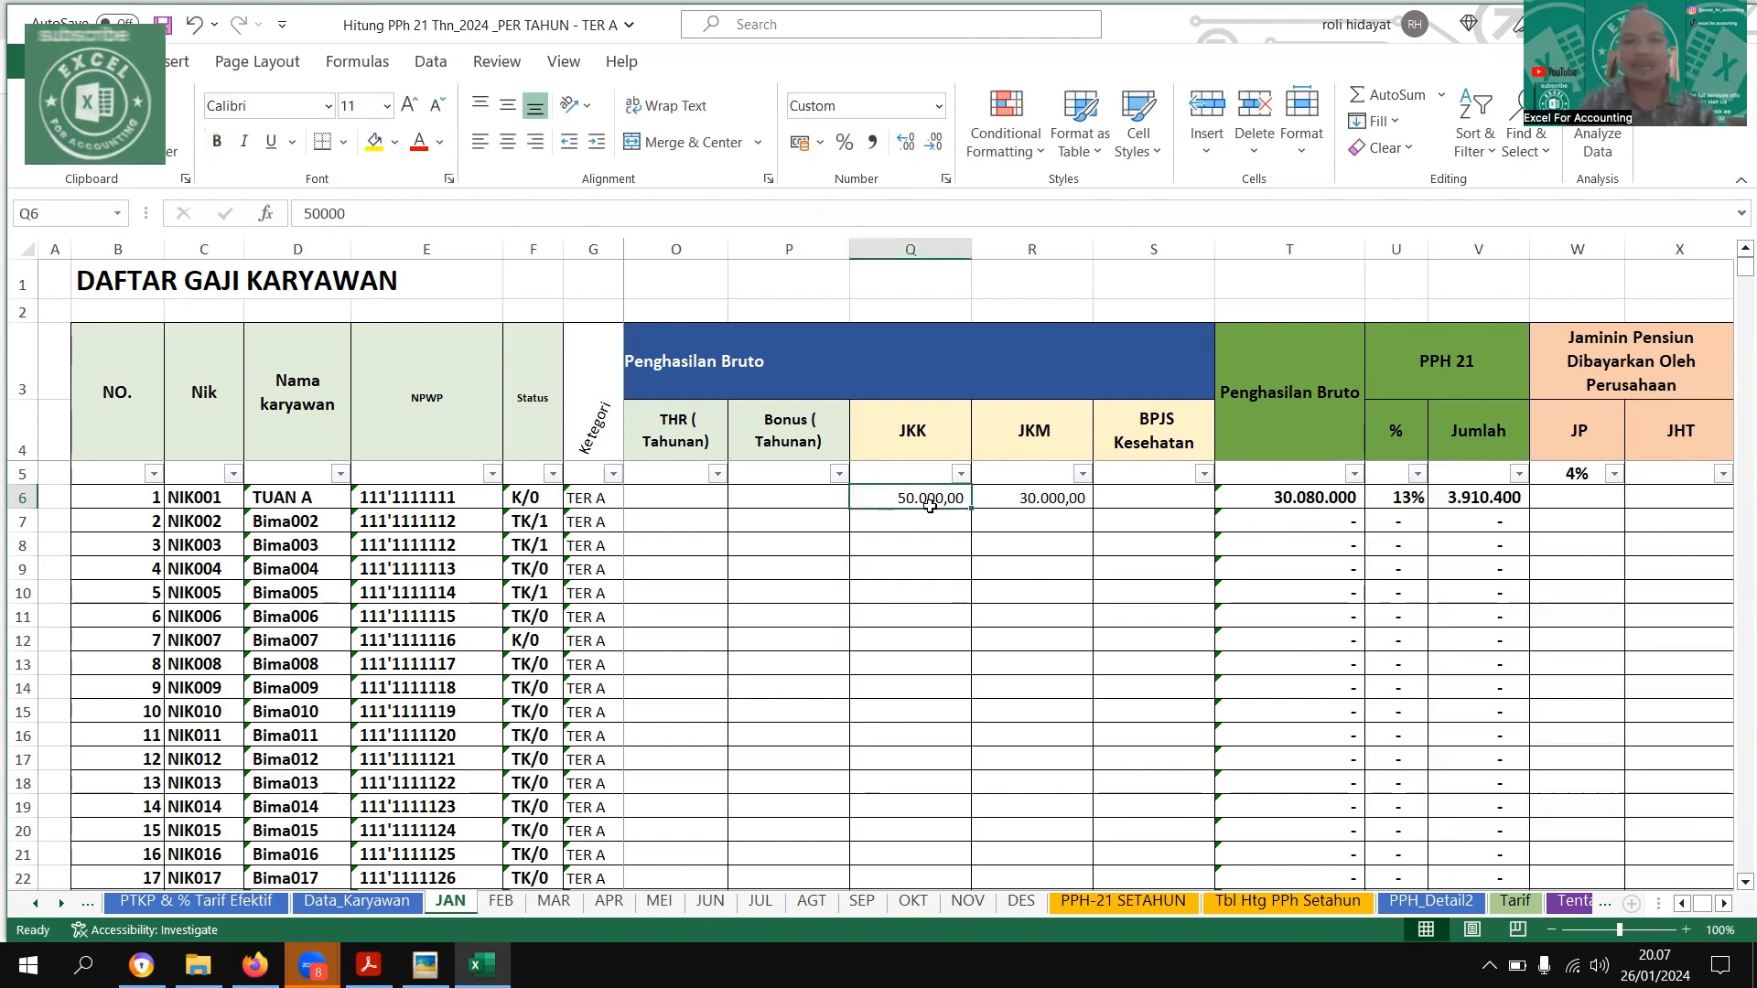
key("Right")
key("Right")
key("Left")
key("Left")
key("Left")
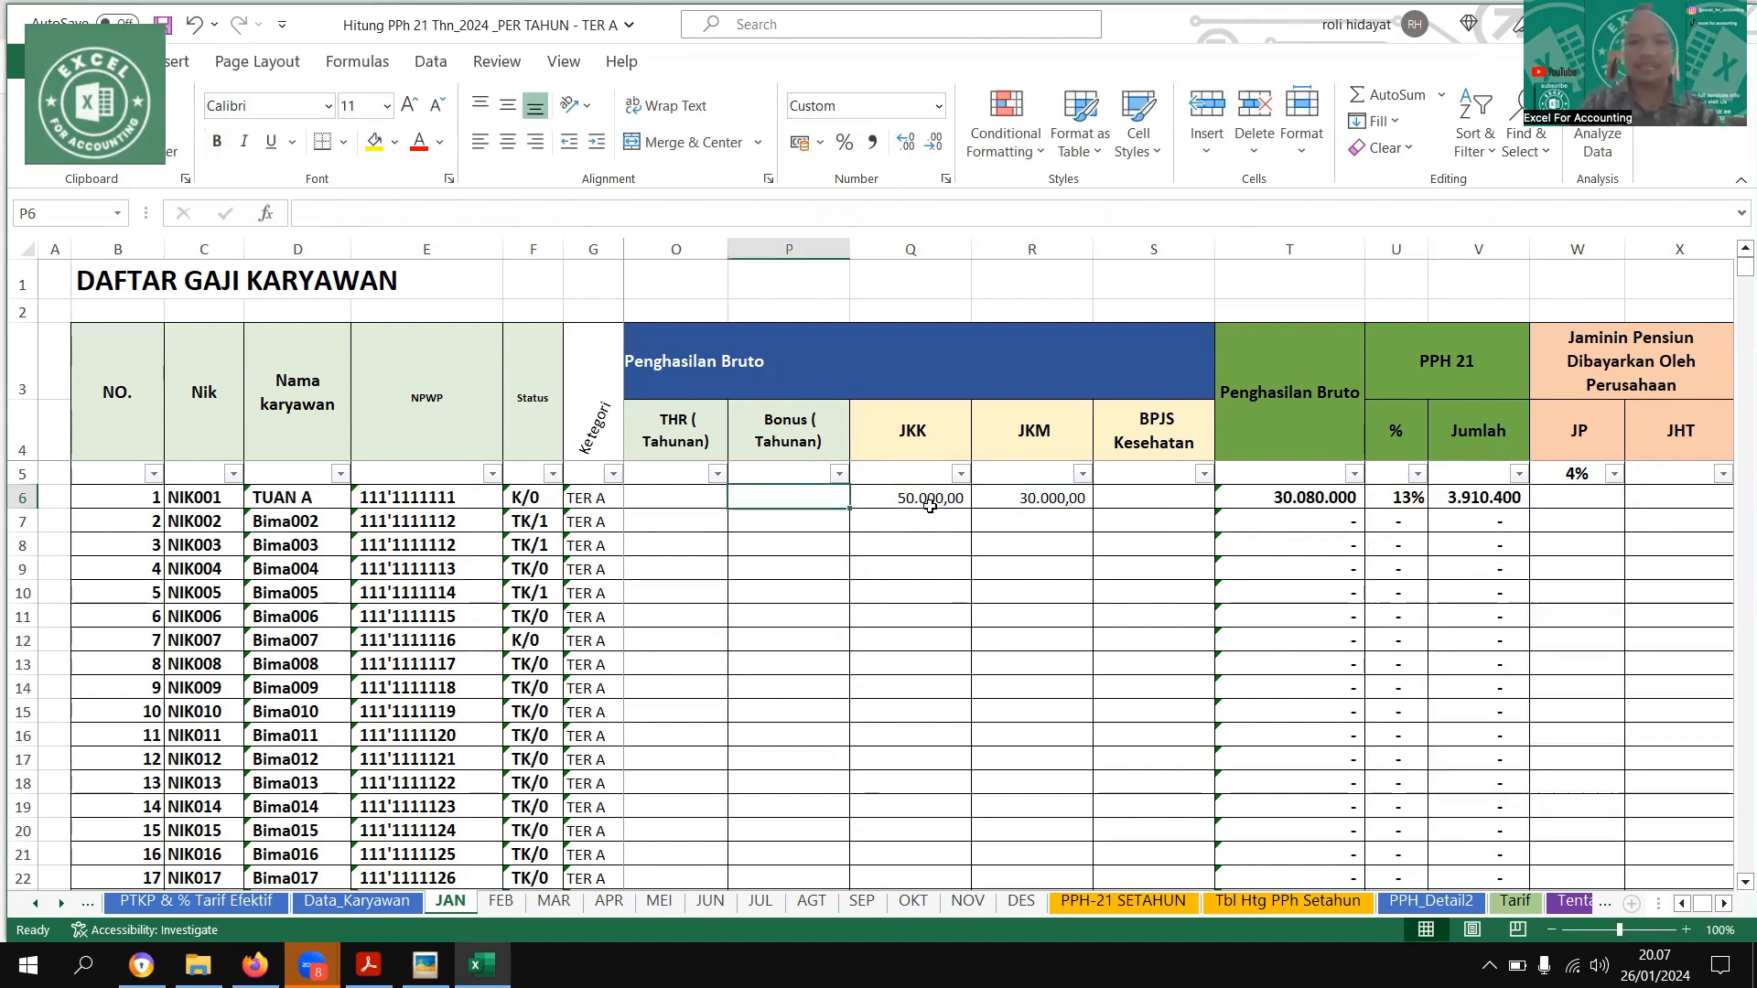
type("2000")
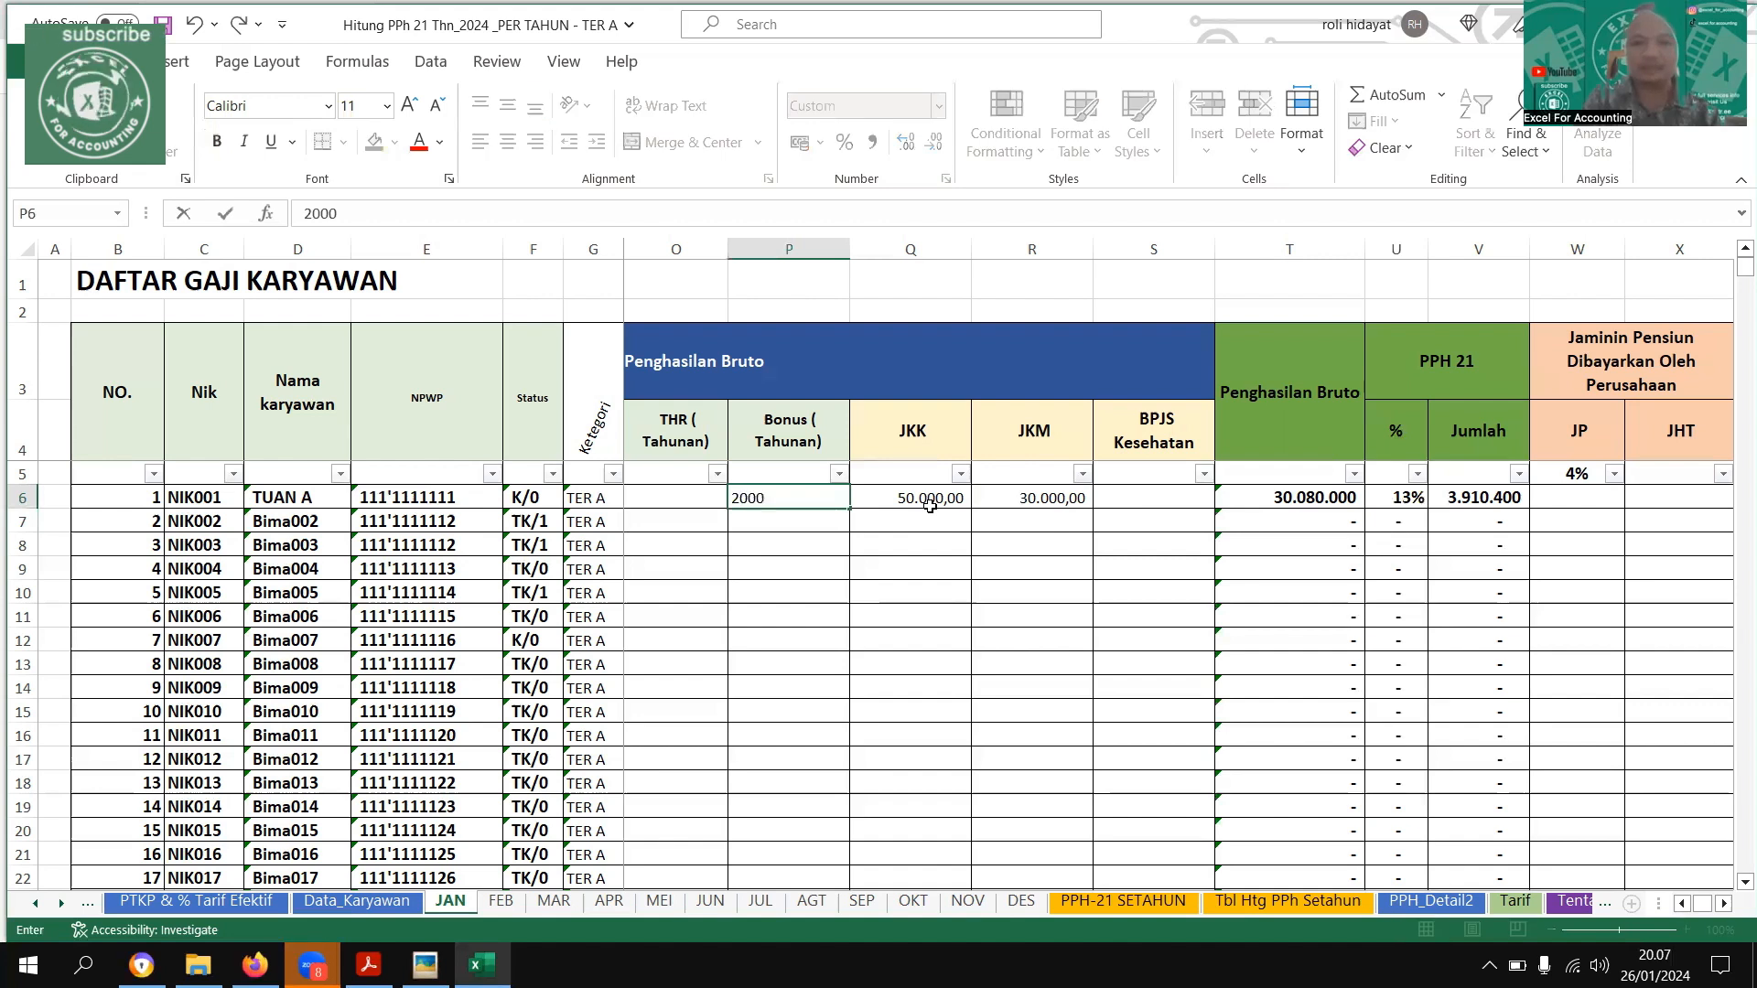
key("BackSpace")
key("BackSpace")
key("BackSpace")
key("BackSpace")
type("10")
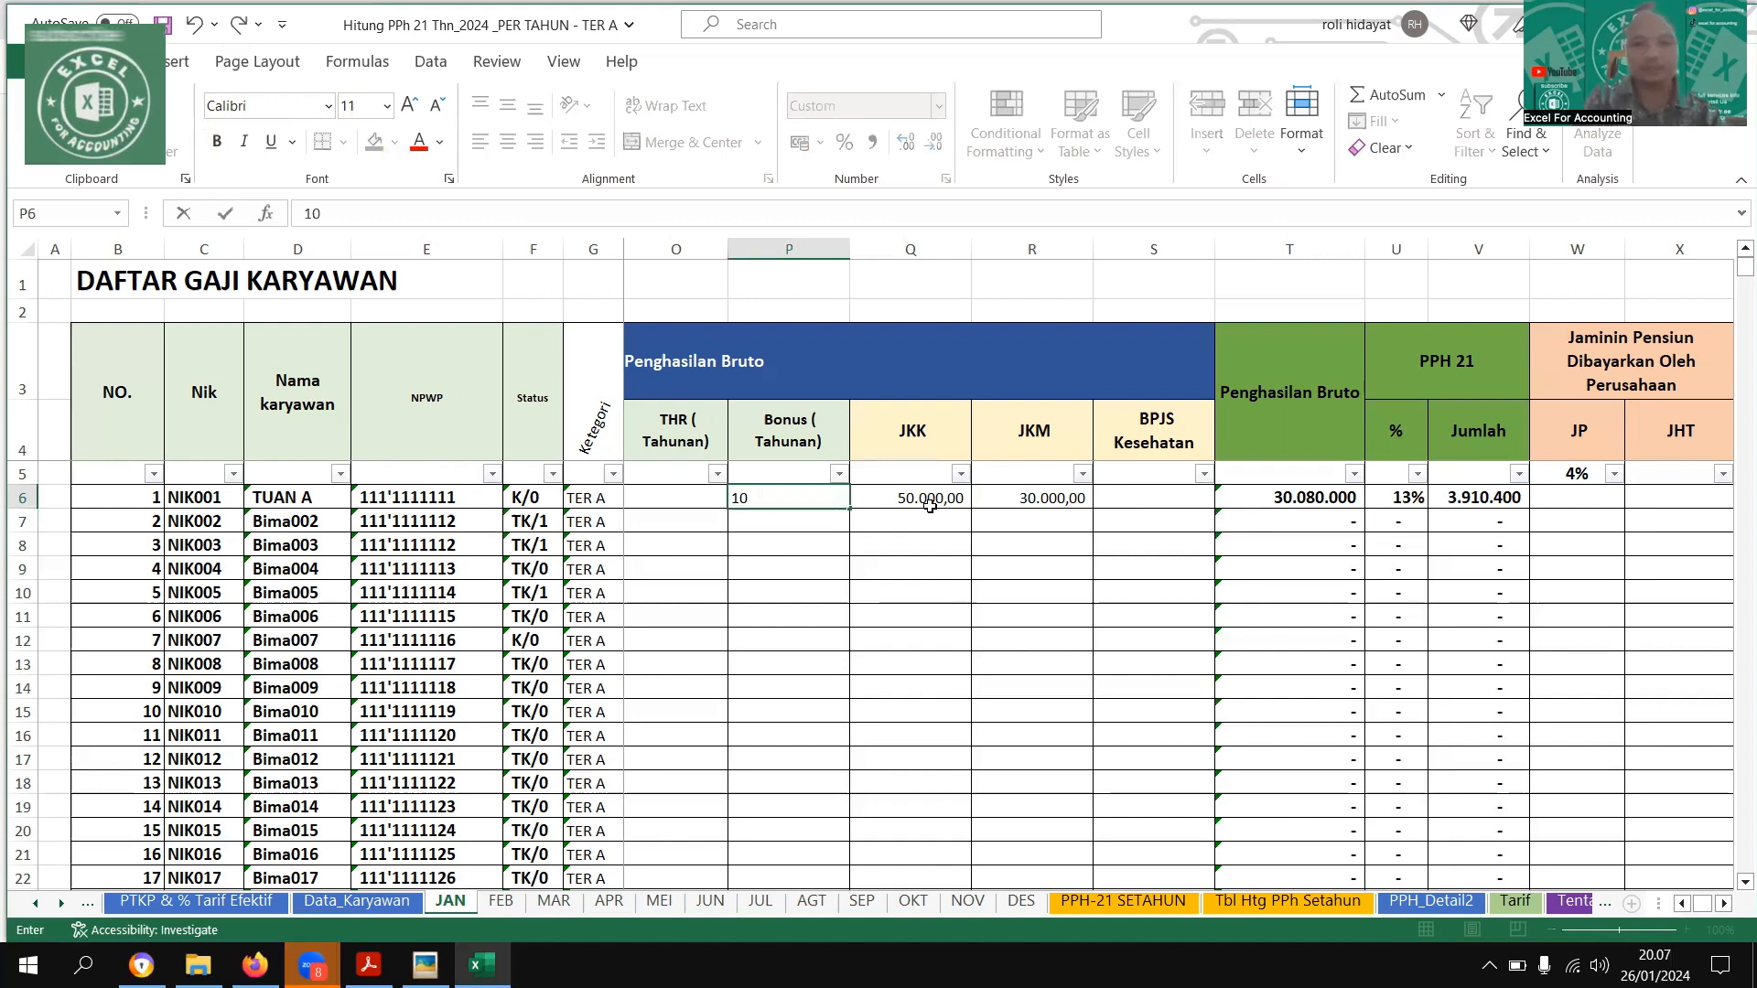
type(".000.000")
key("Return")
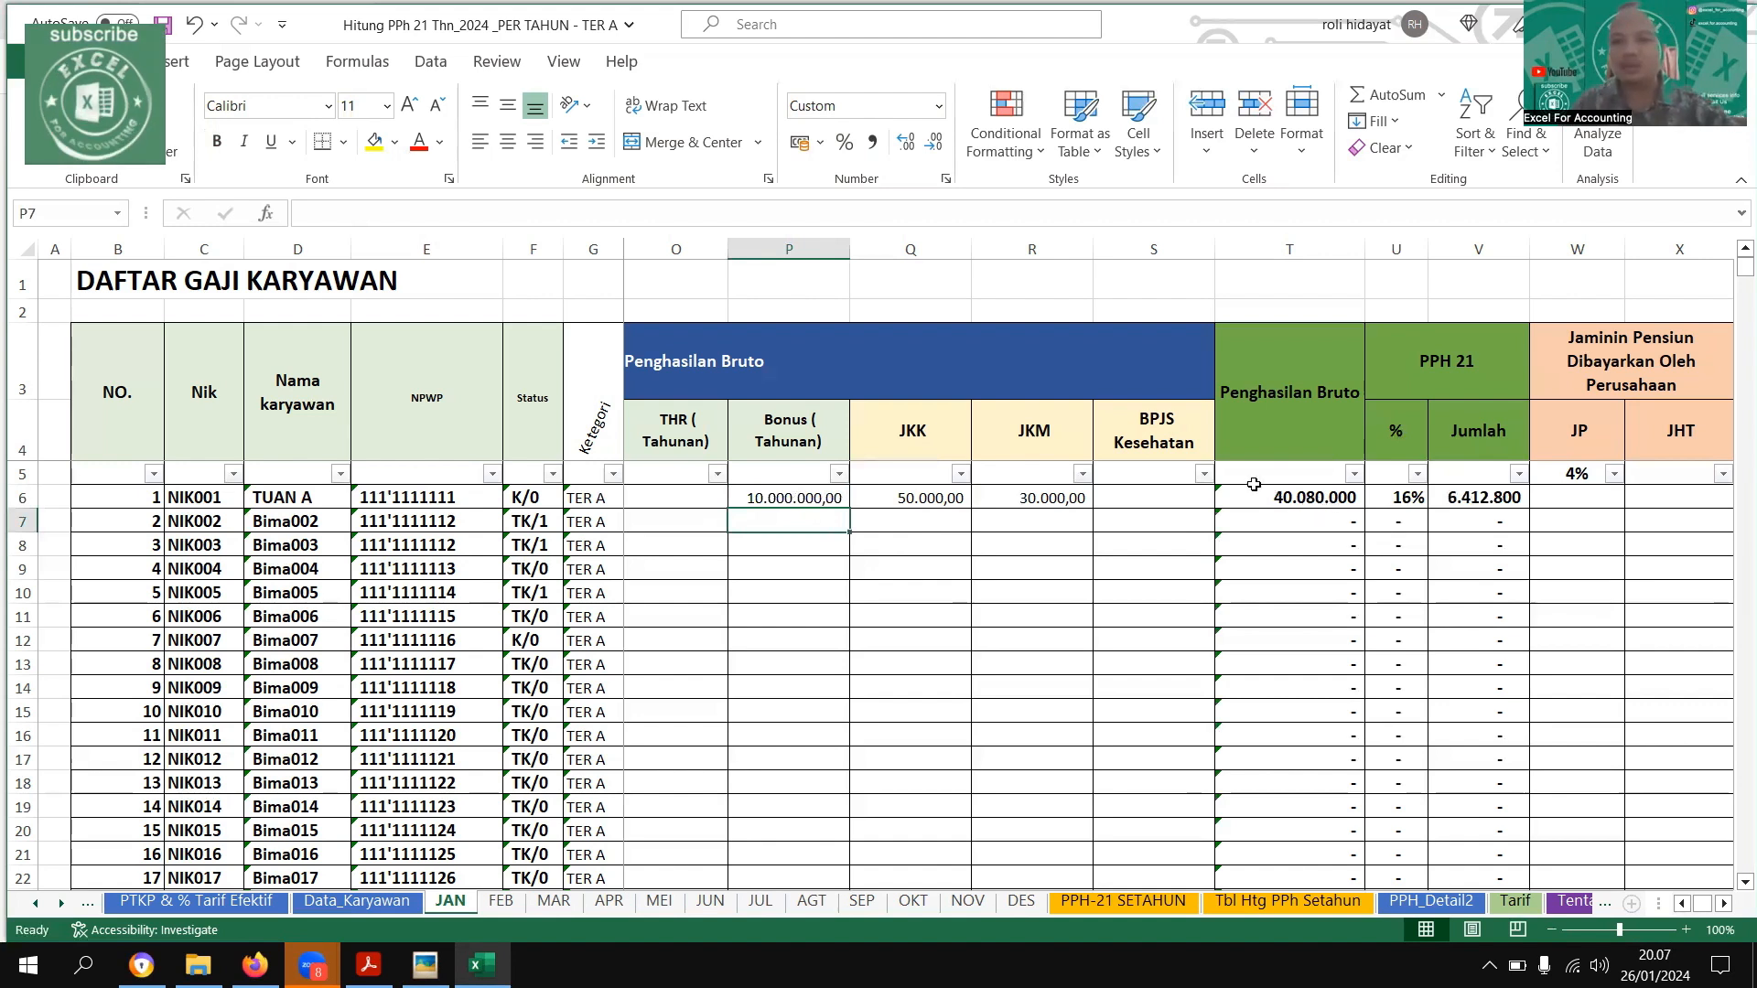
Check the first employee's PPH 21 percentage against the matching gross-income bracket in the TER A rate table image
left_click(1401, 497)
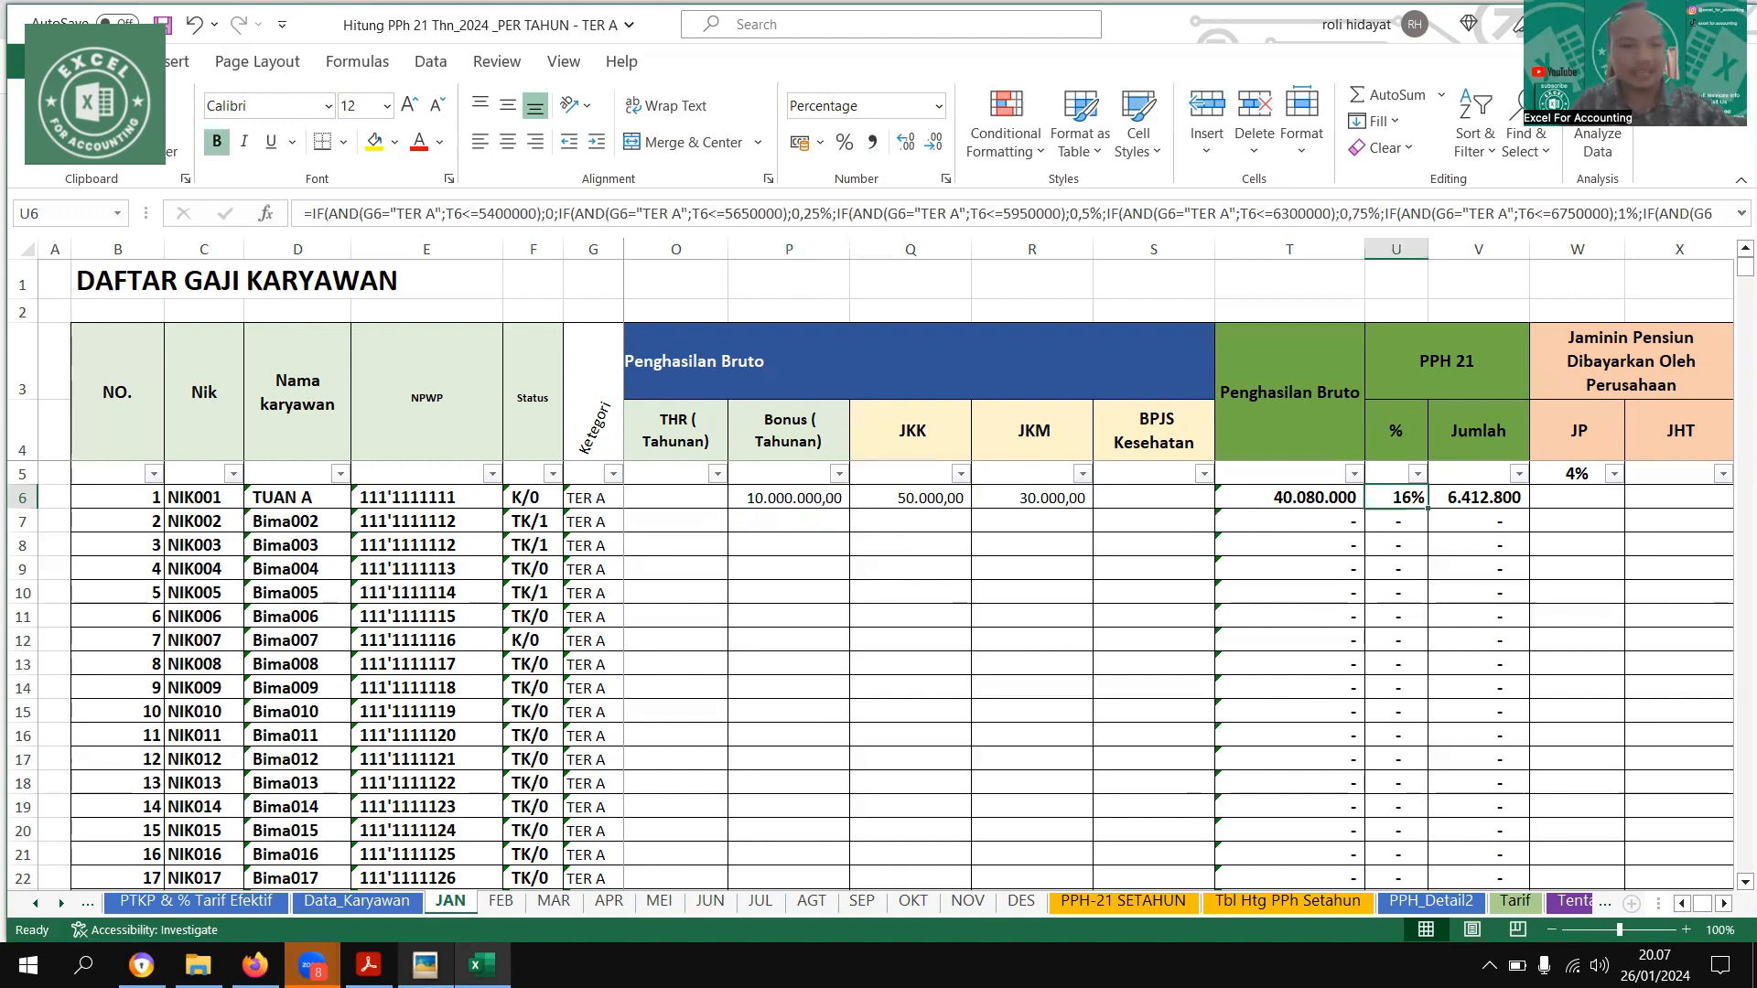
mouse_move(424, 965)
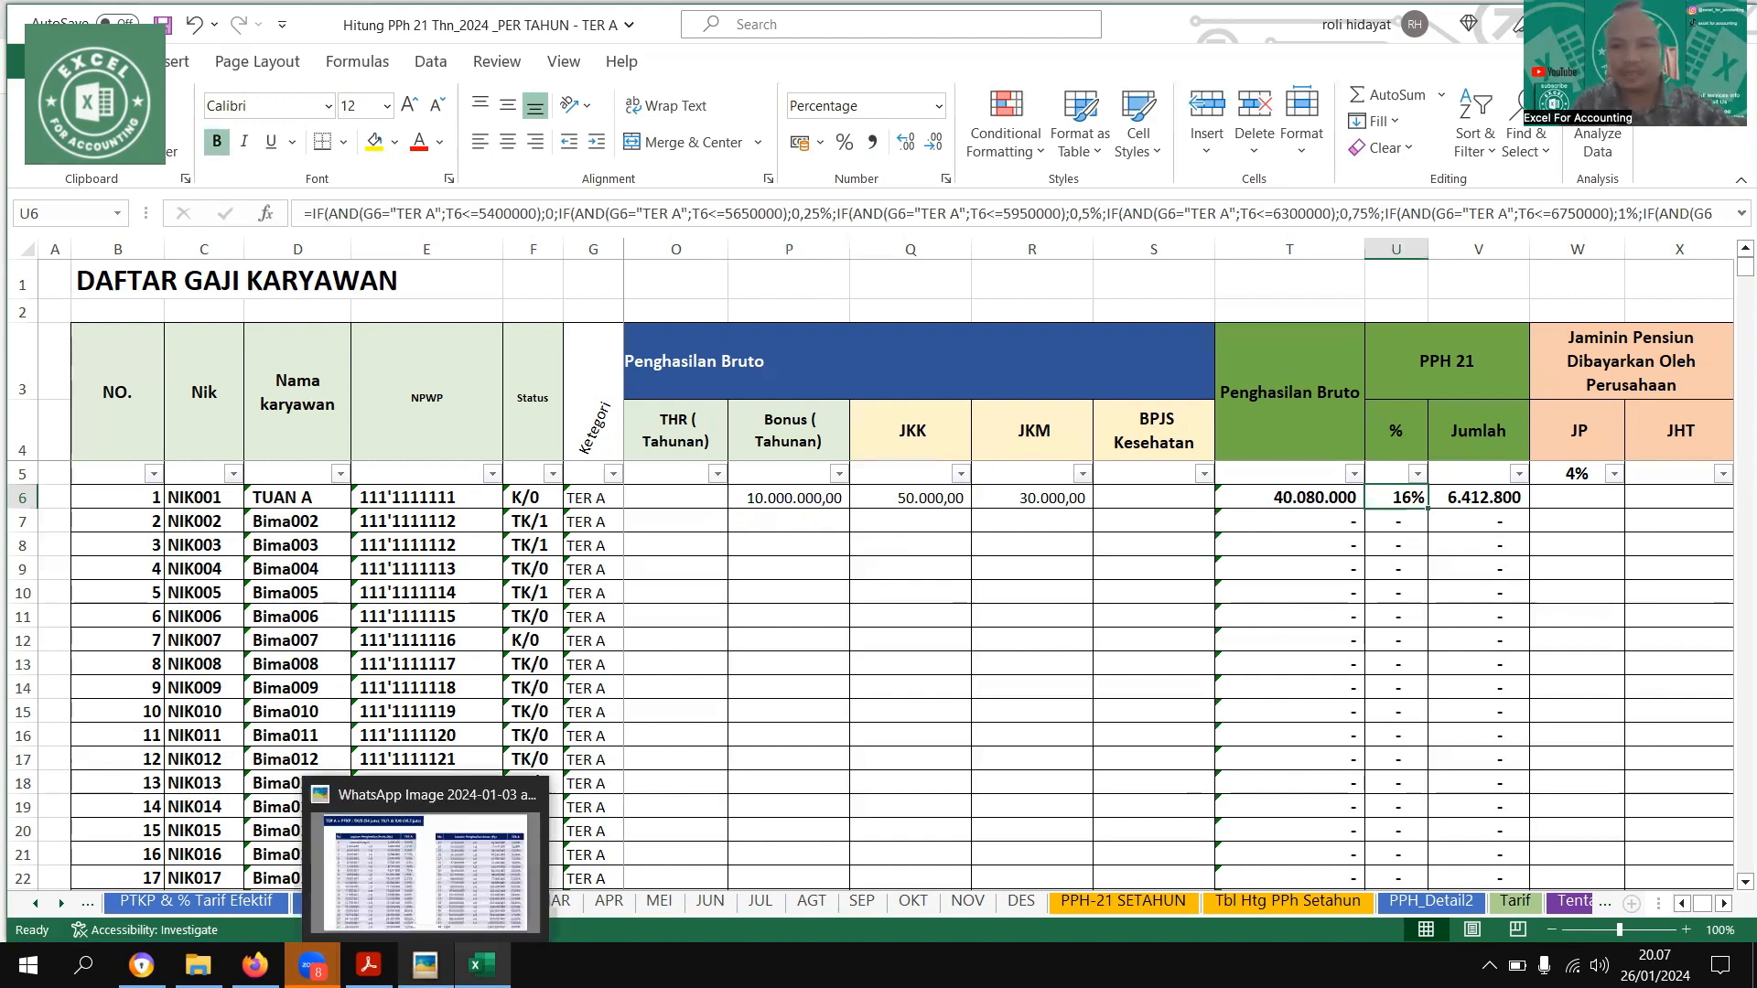
left_click(470, 862)
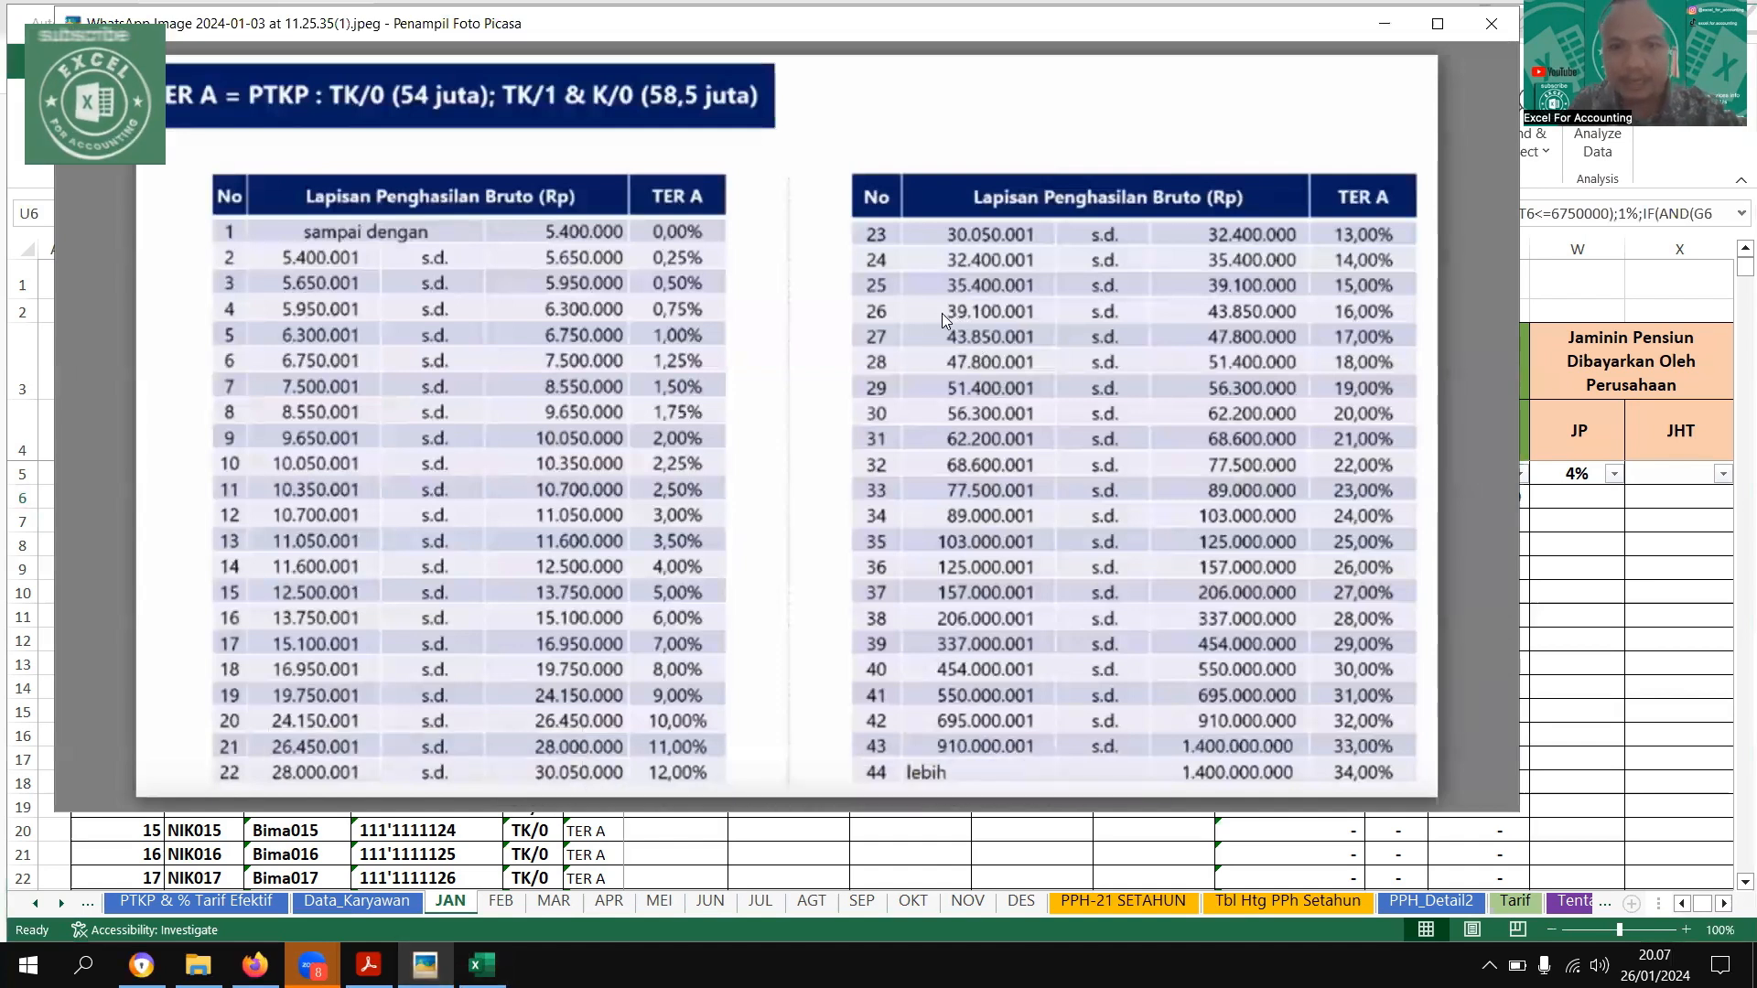
left_click_drag(889, 310, 922, 313)
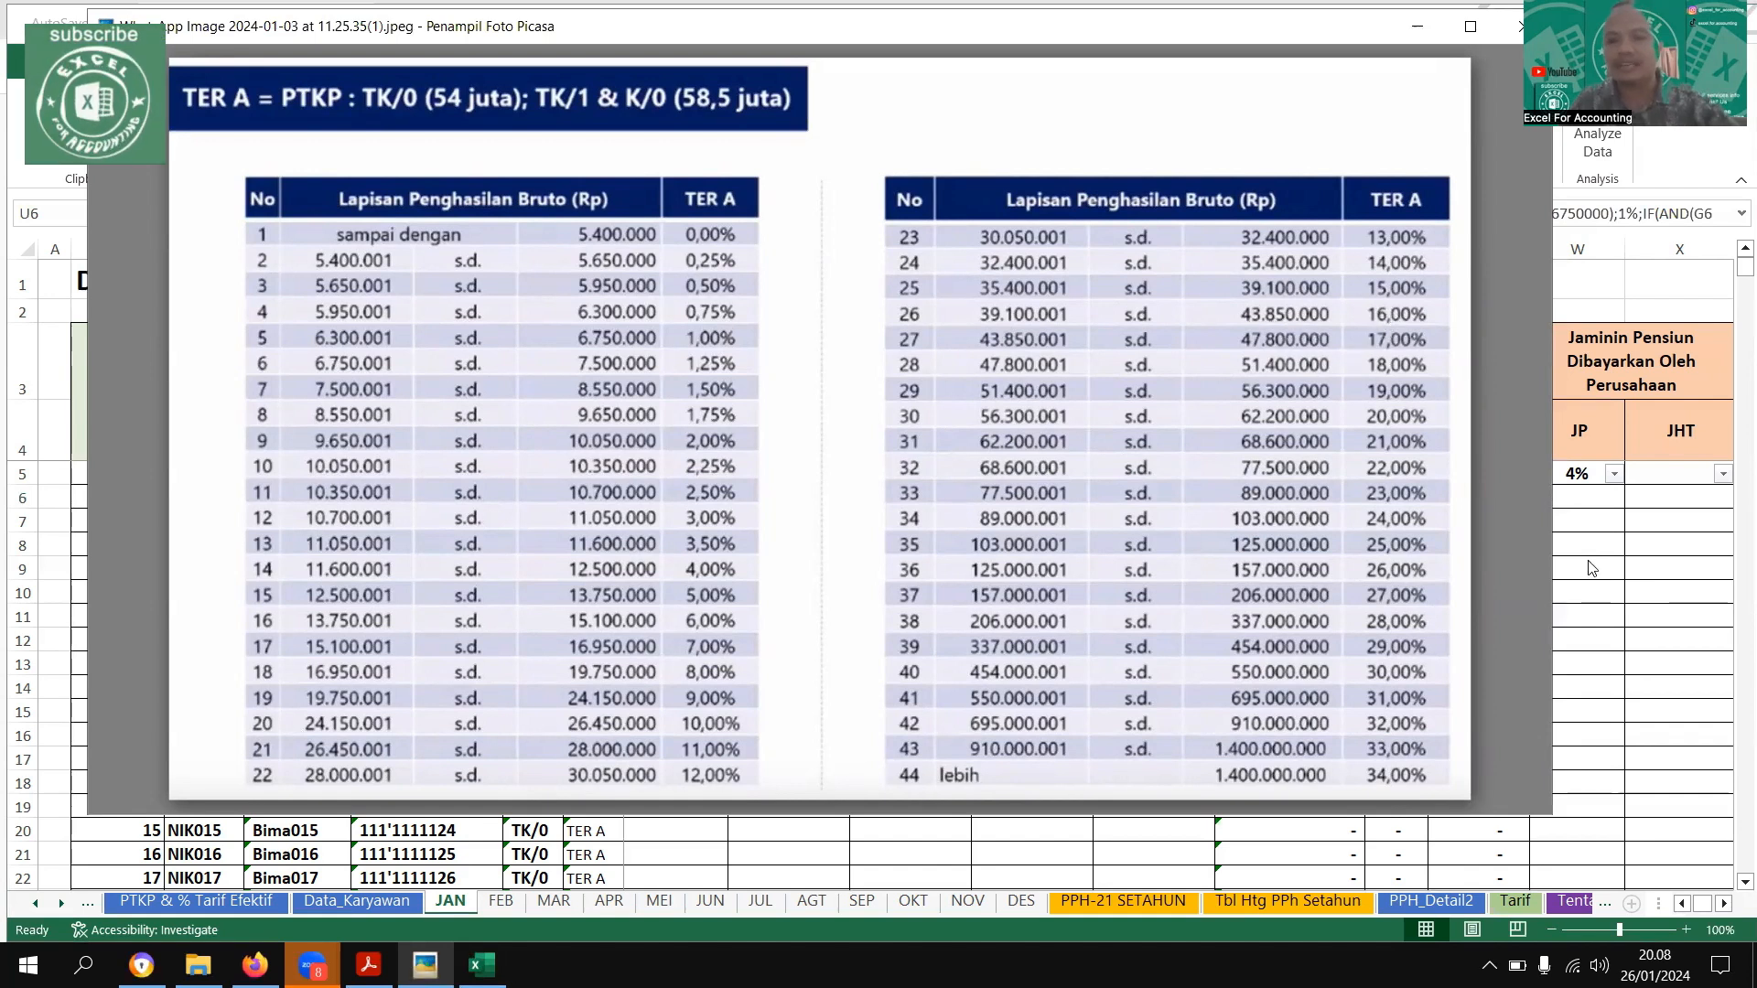
key("Escape")
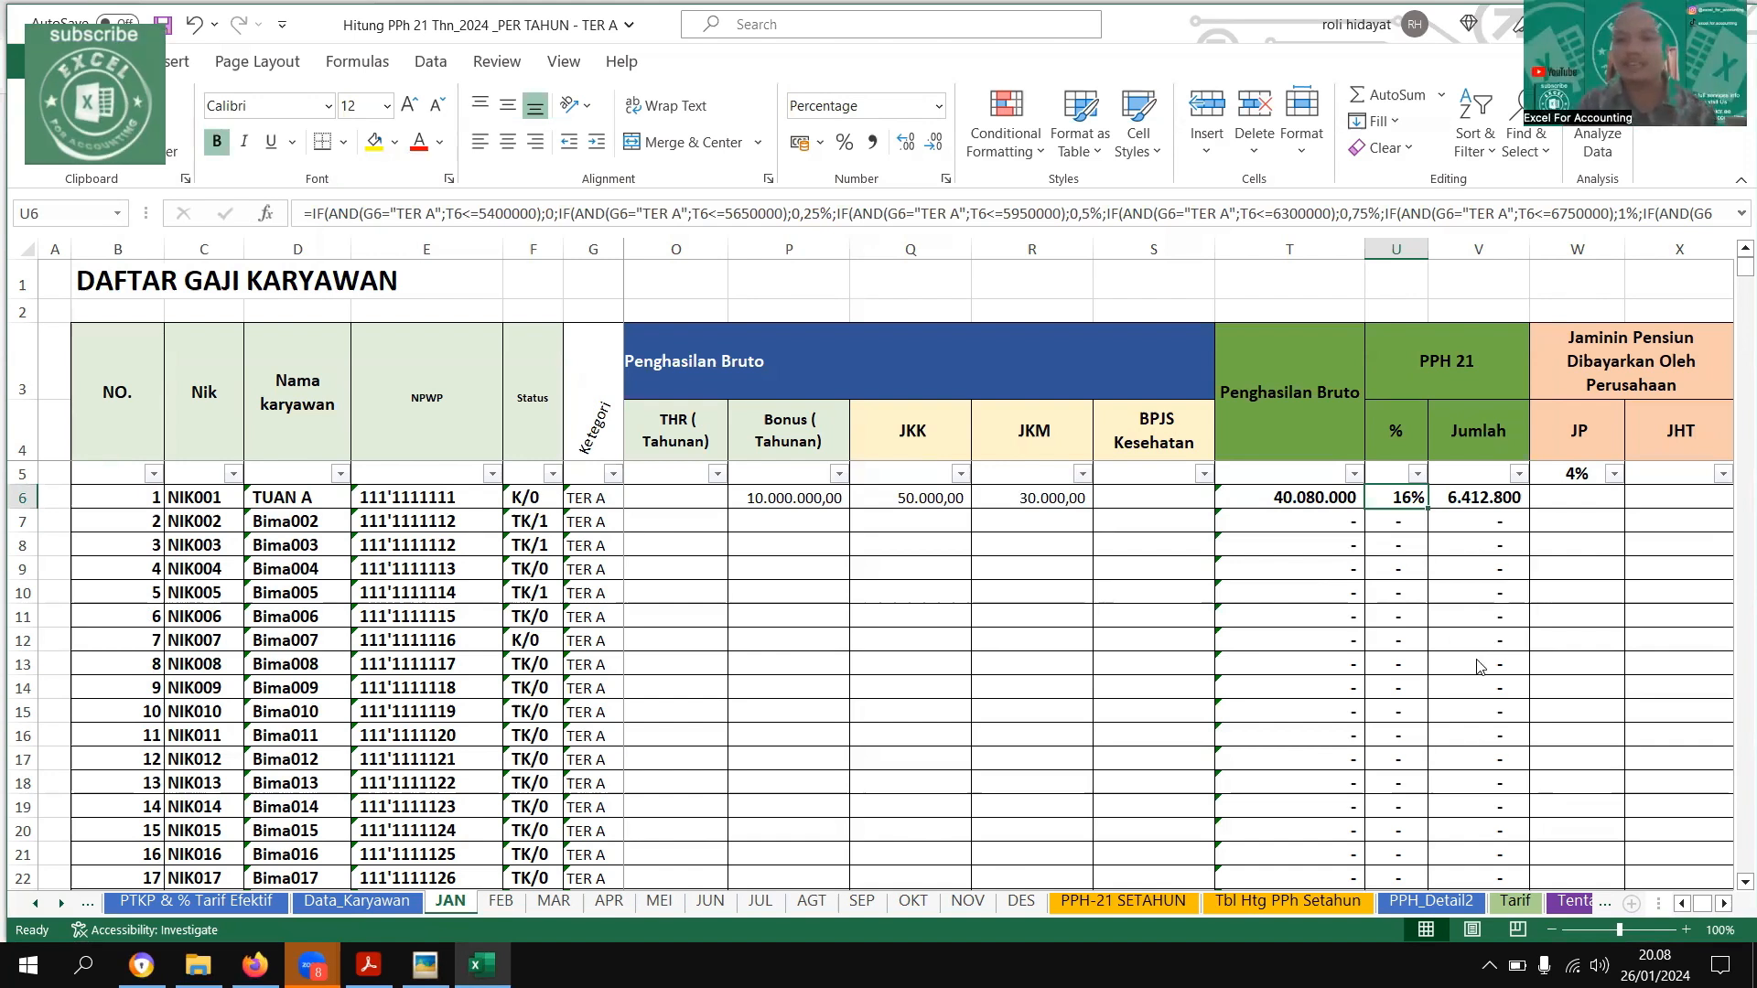
Set the first employee's Bonus (Tahunan) on the JAN sheet to 40000000 to test a higher tax bracket
left_click(1238, 510)
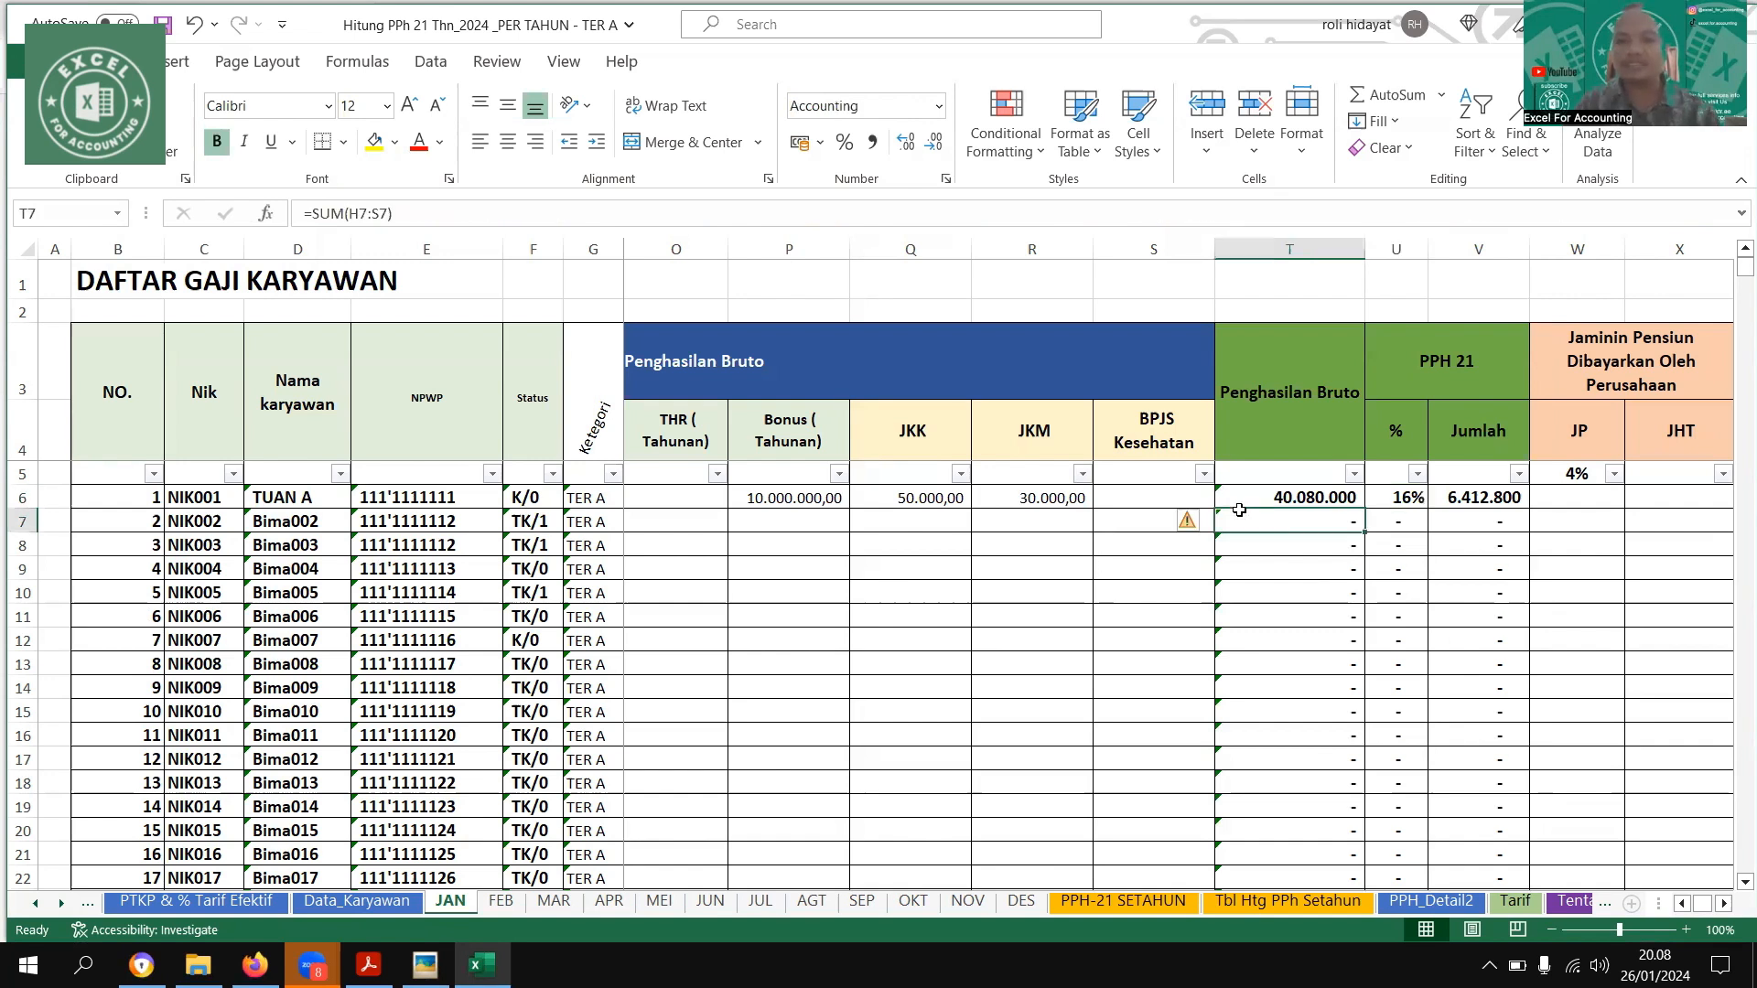
key("Right")
key("Left")
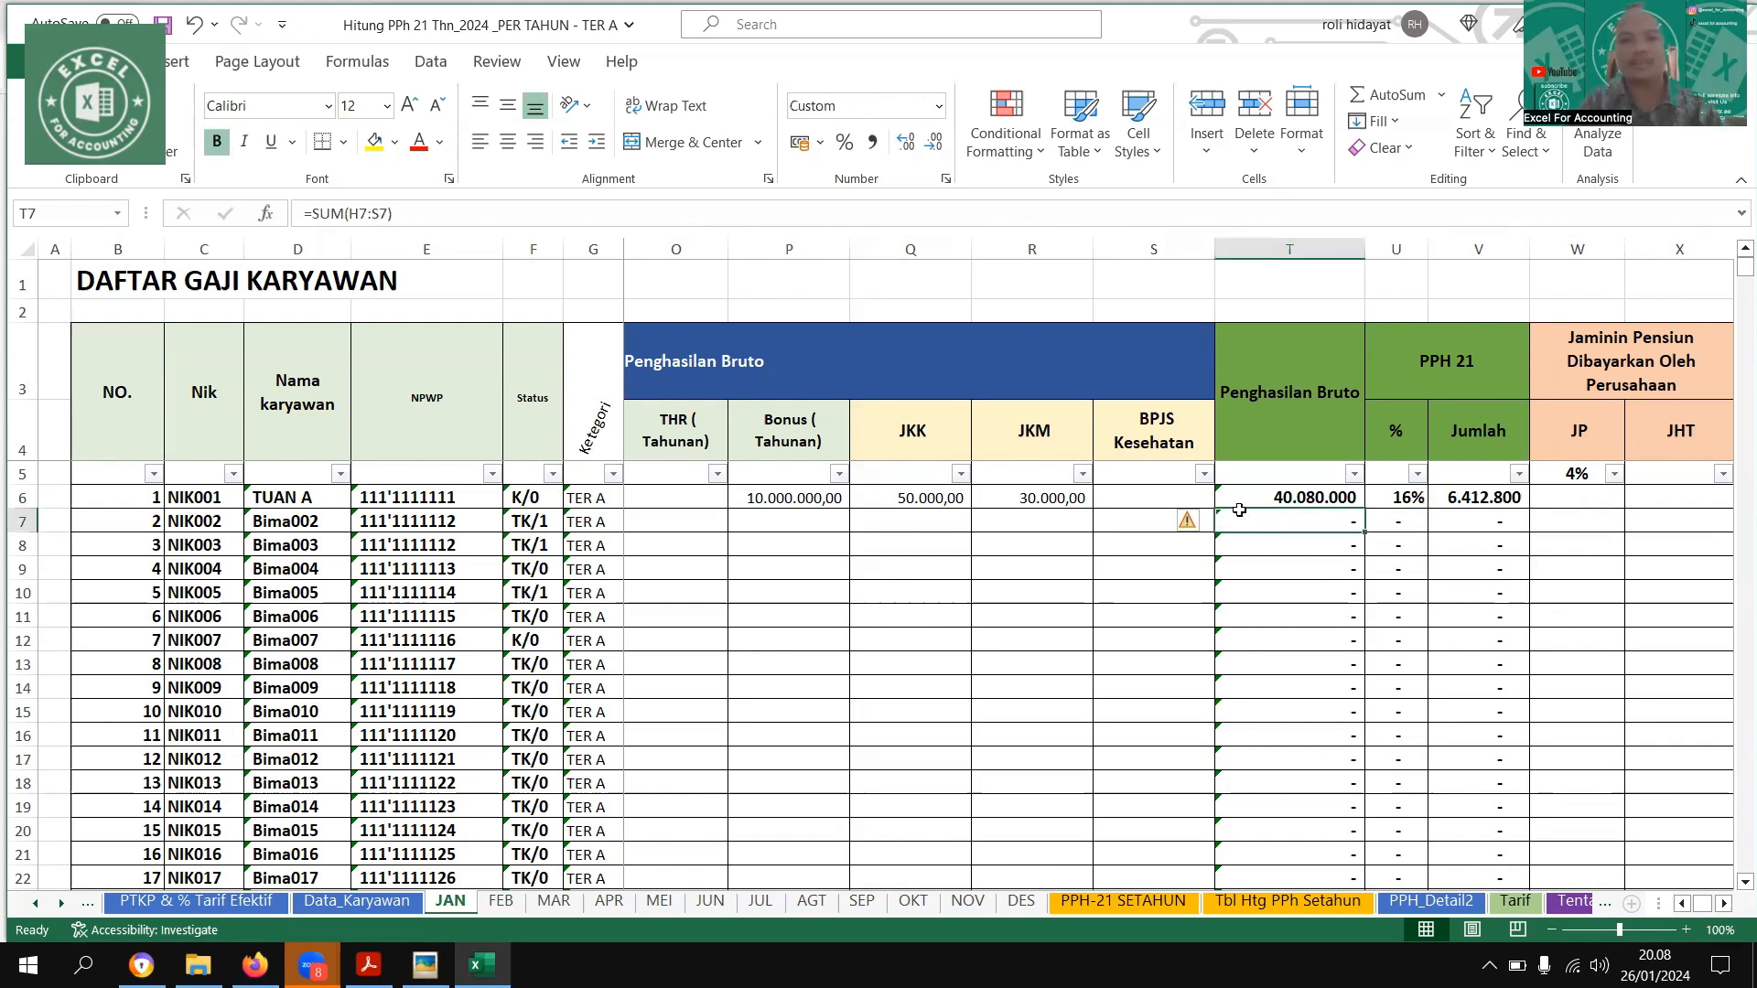
key("Left")
key("Left")
key("Left")
key("Left")
key("Up")
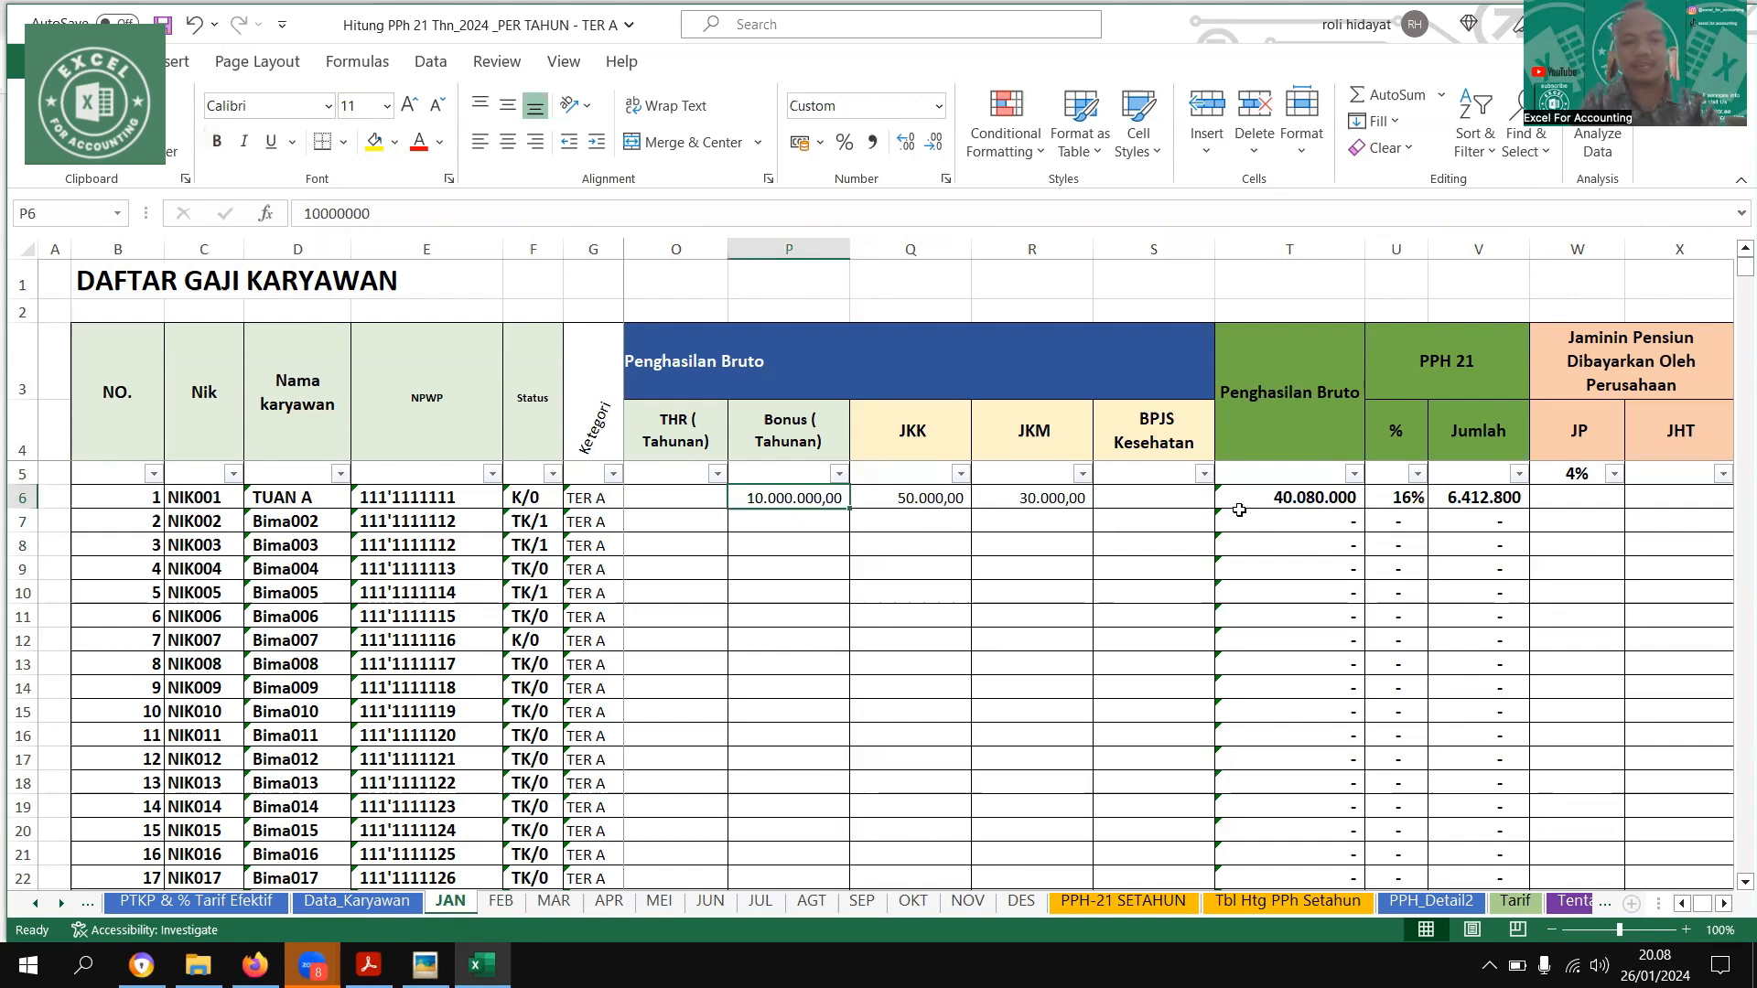
type("40000000")
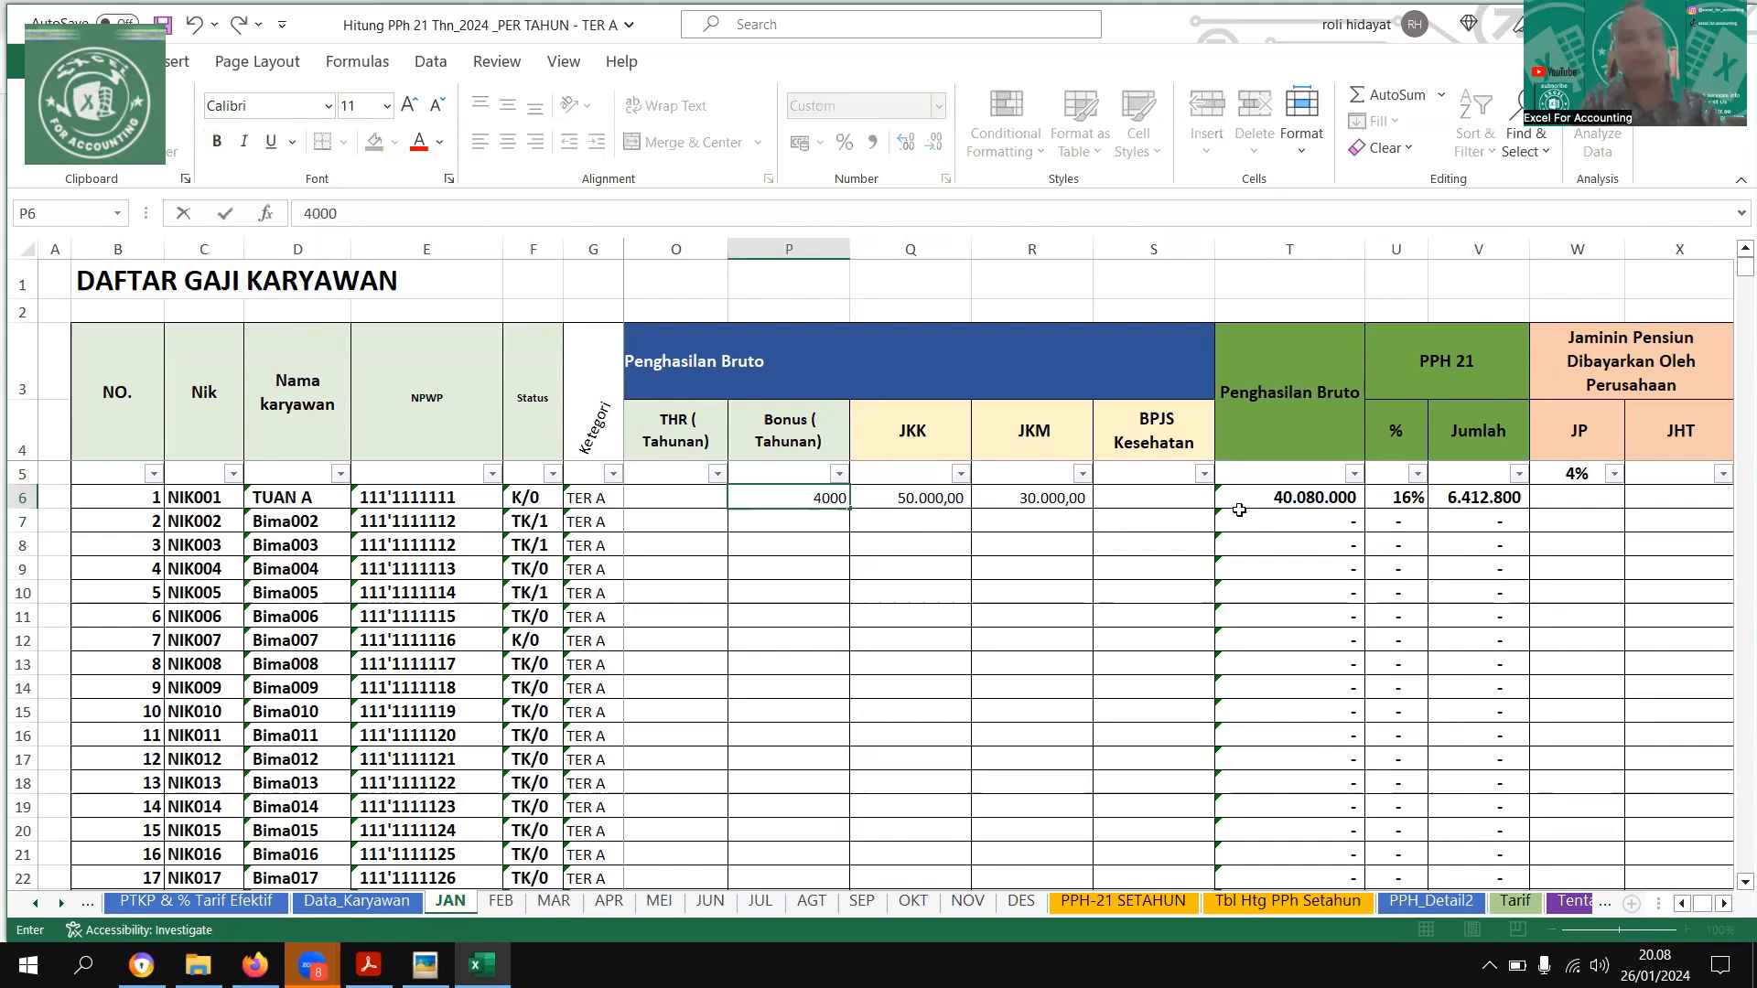
key("Return")
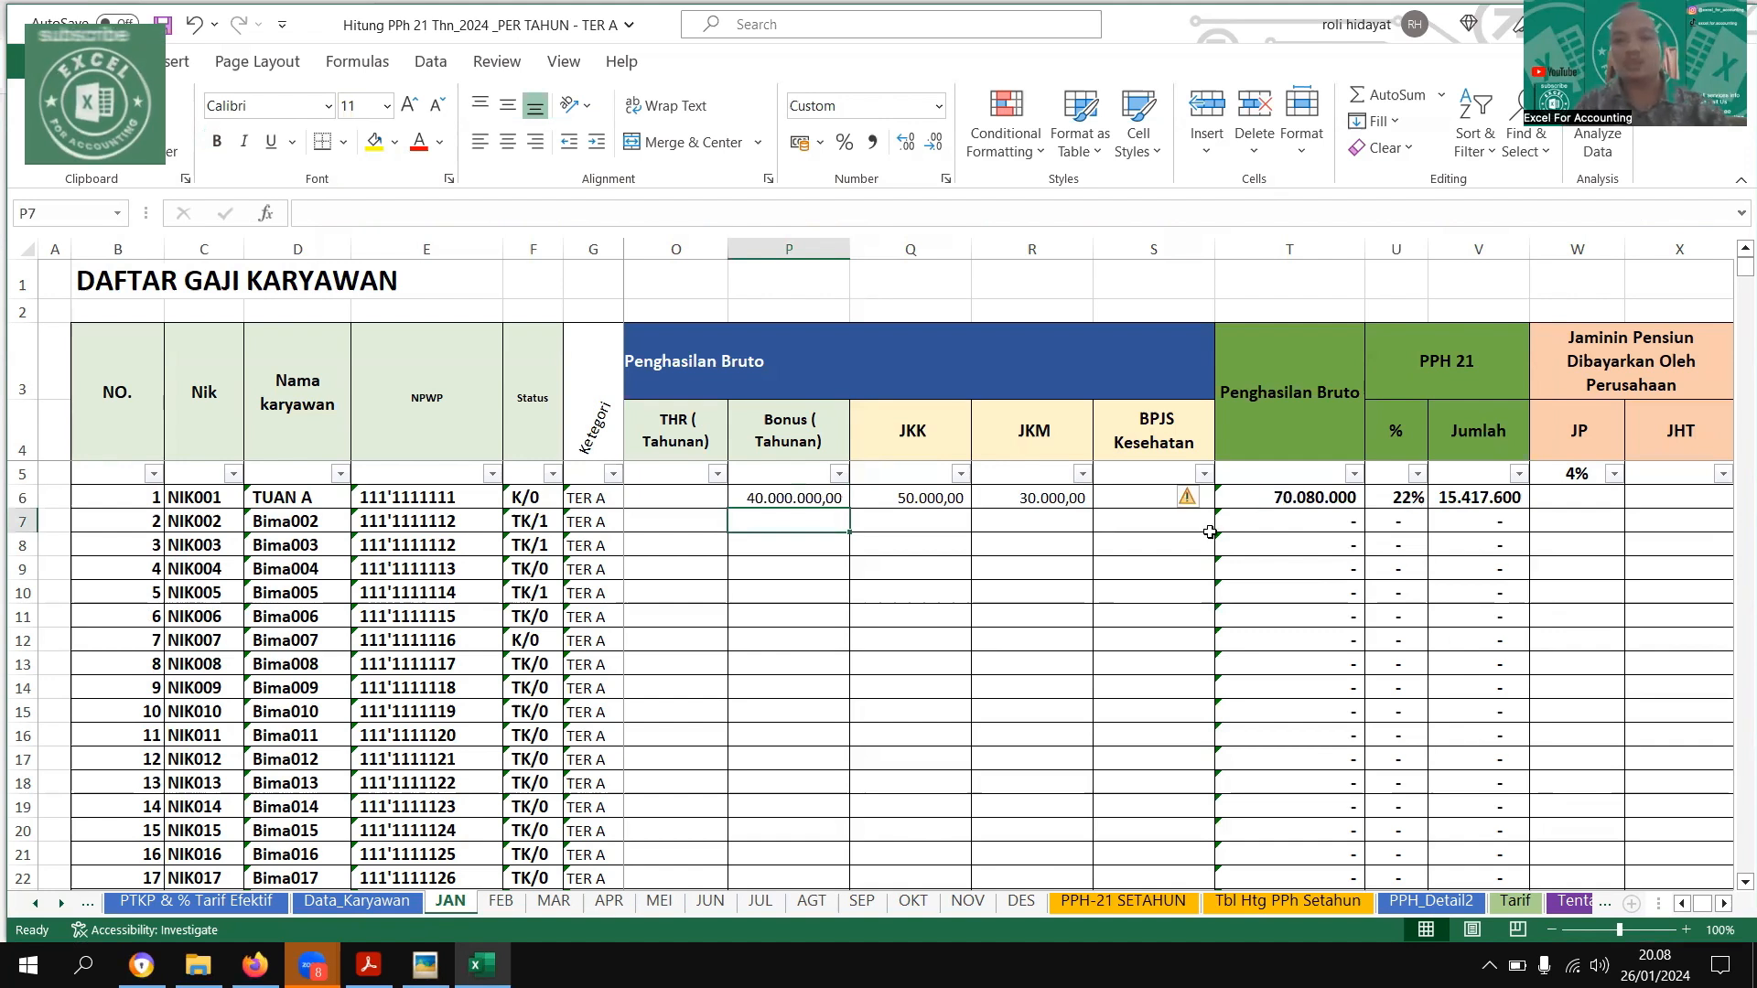
Compare the first employee's Penghasilan Bruto and PPH 21 percentage on the JAN sheet with the matching bracket in the TER A rate table image
left_click(1353, 499)
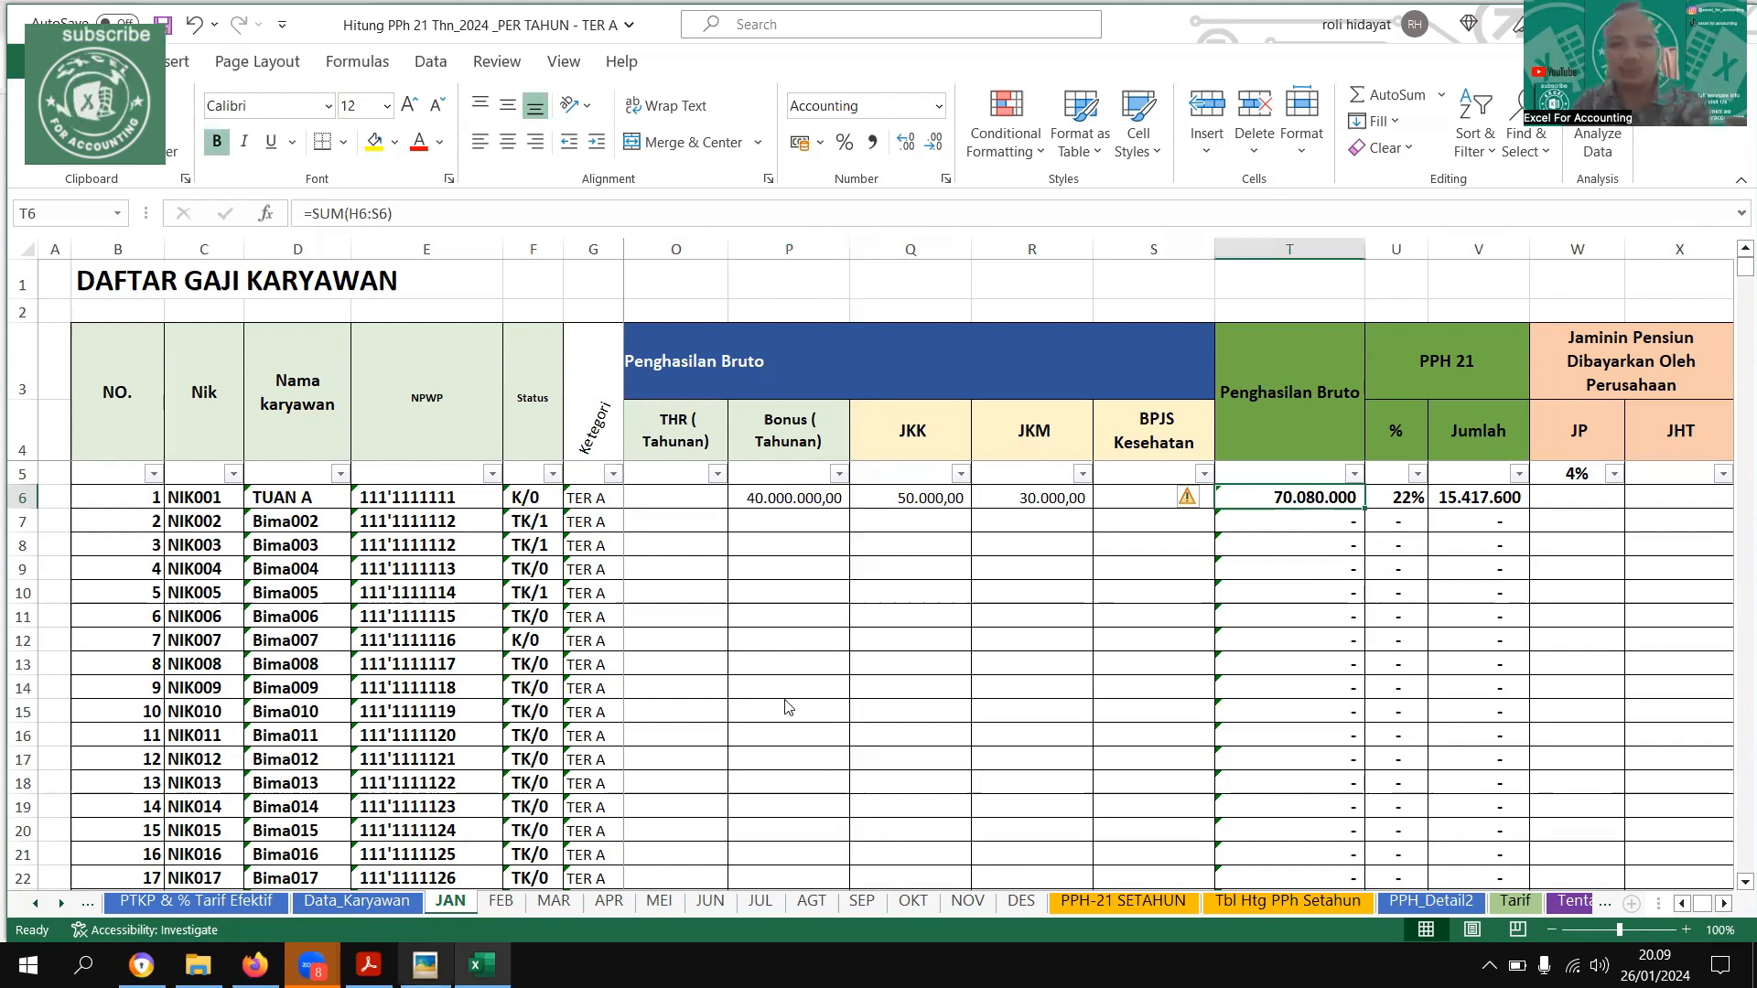
left_click(425, 964)
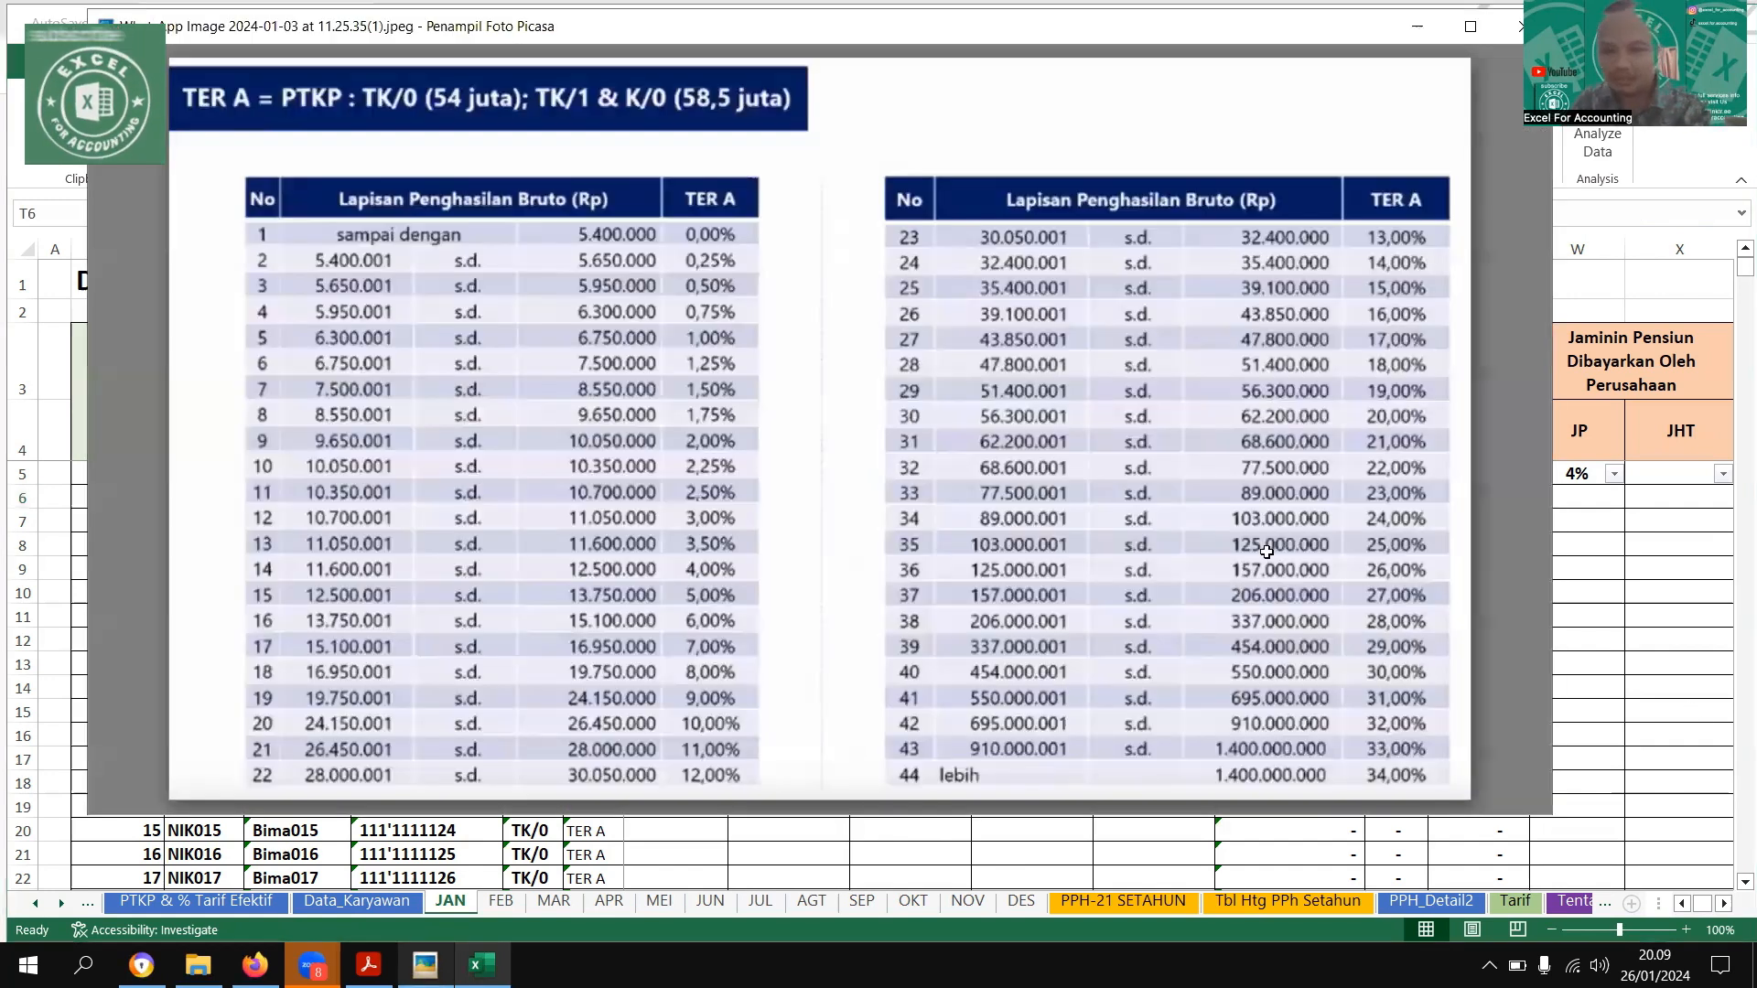
left_click(430, 963)
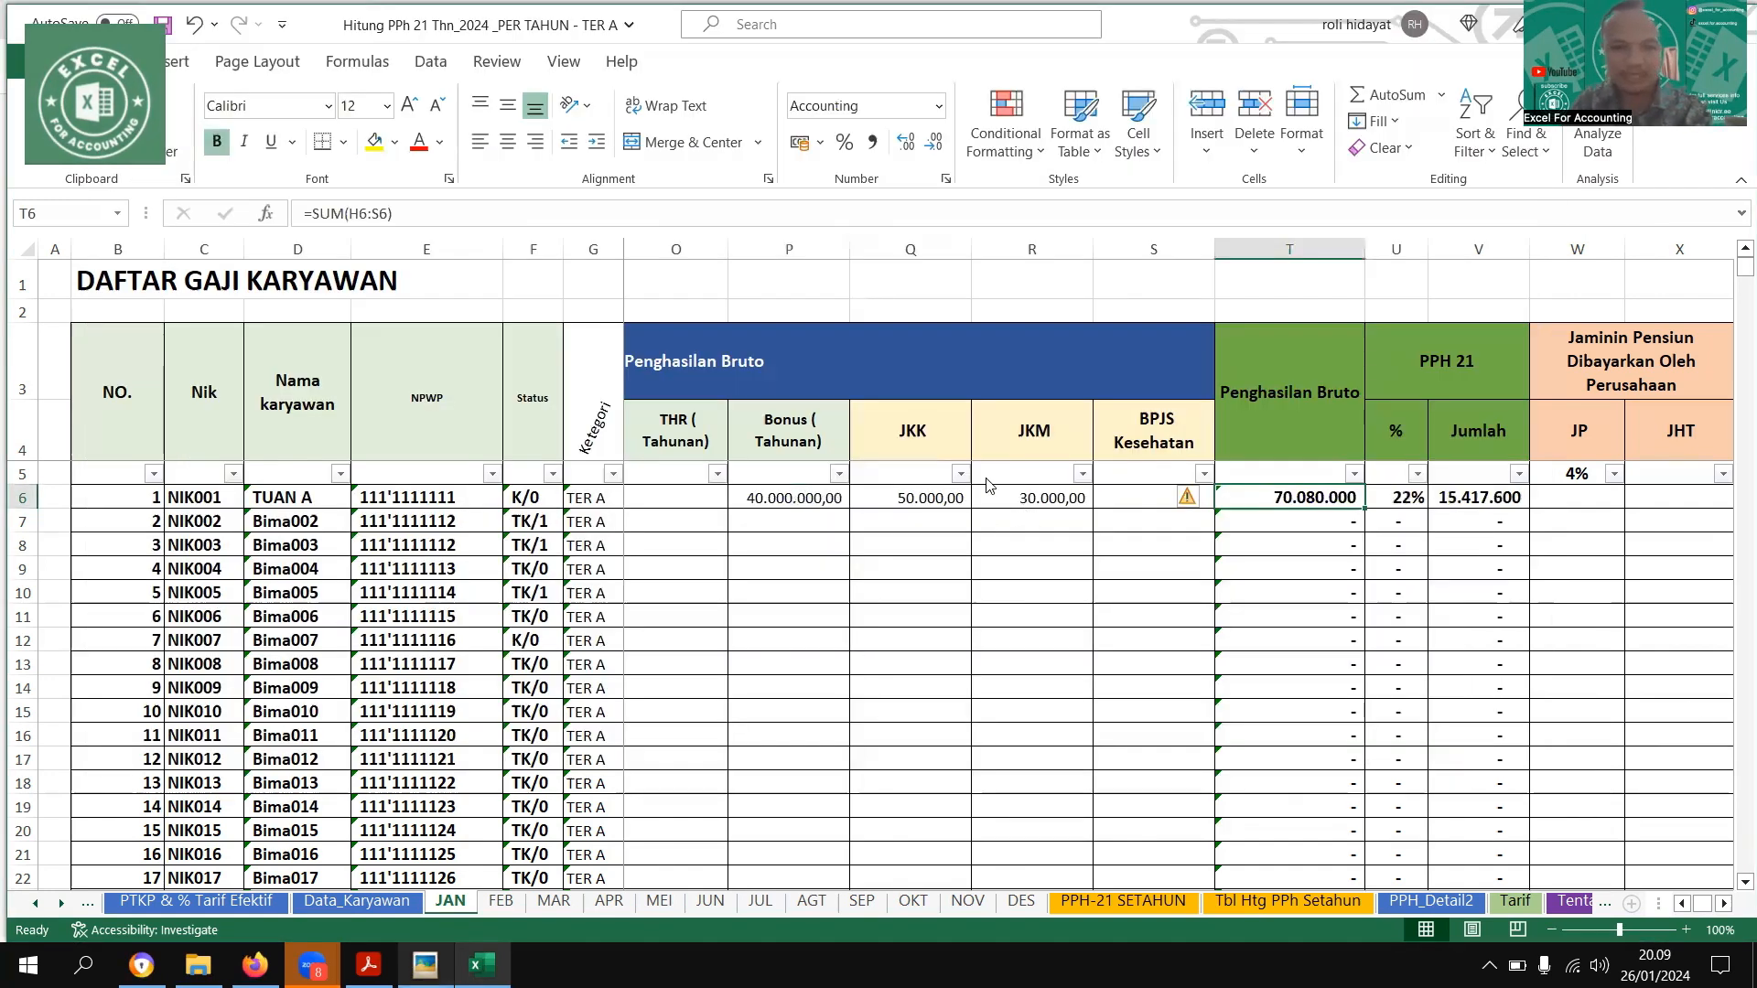
key("alt+Tab")
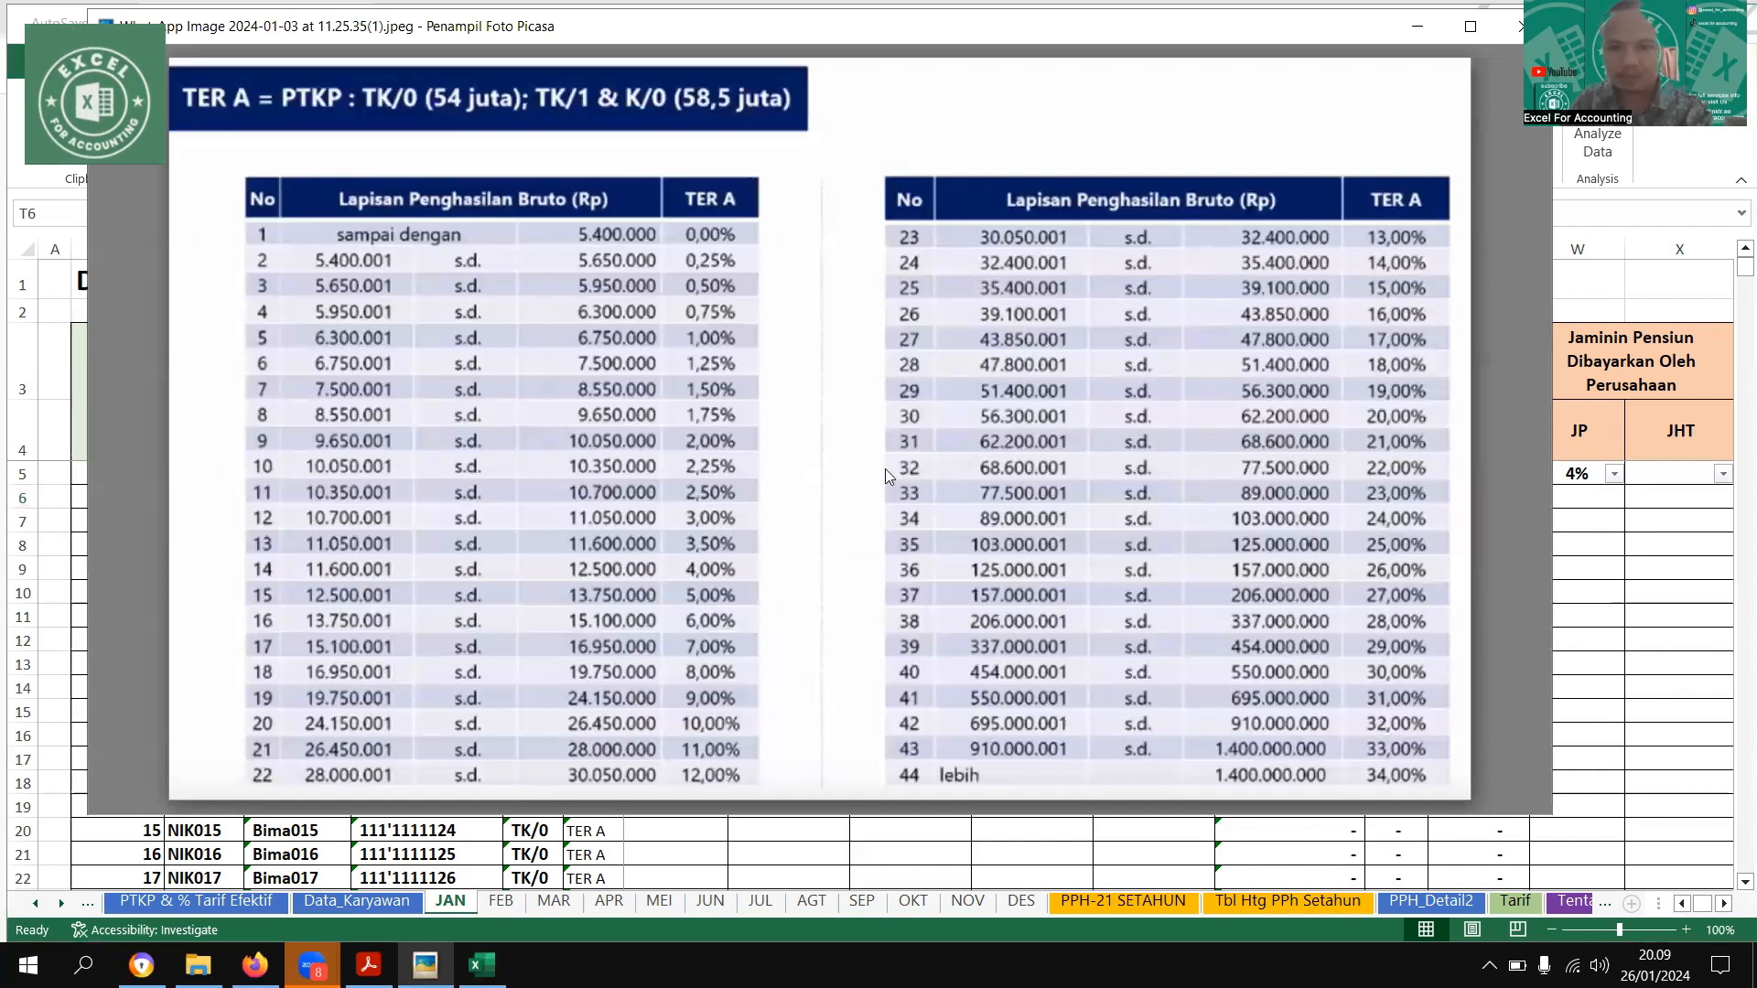
left_click_drag(941, 471, 963, 472)
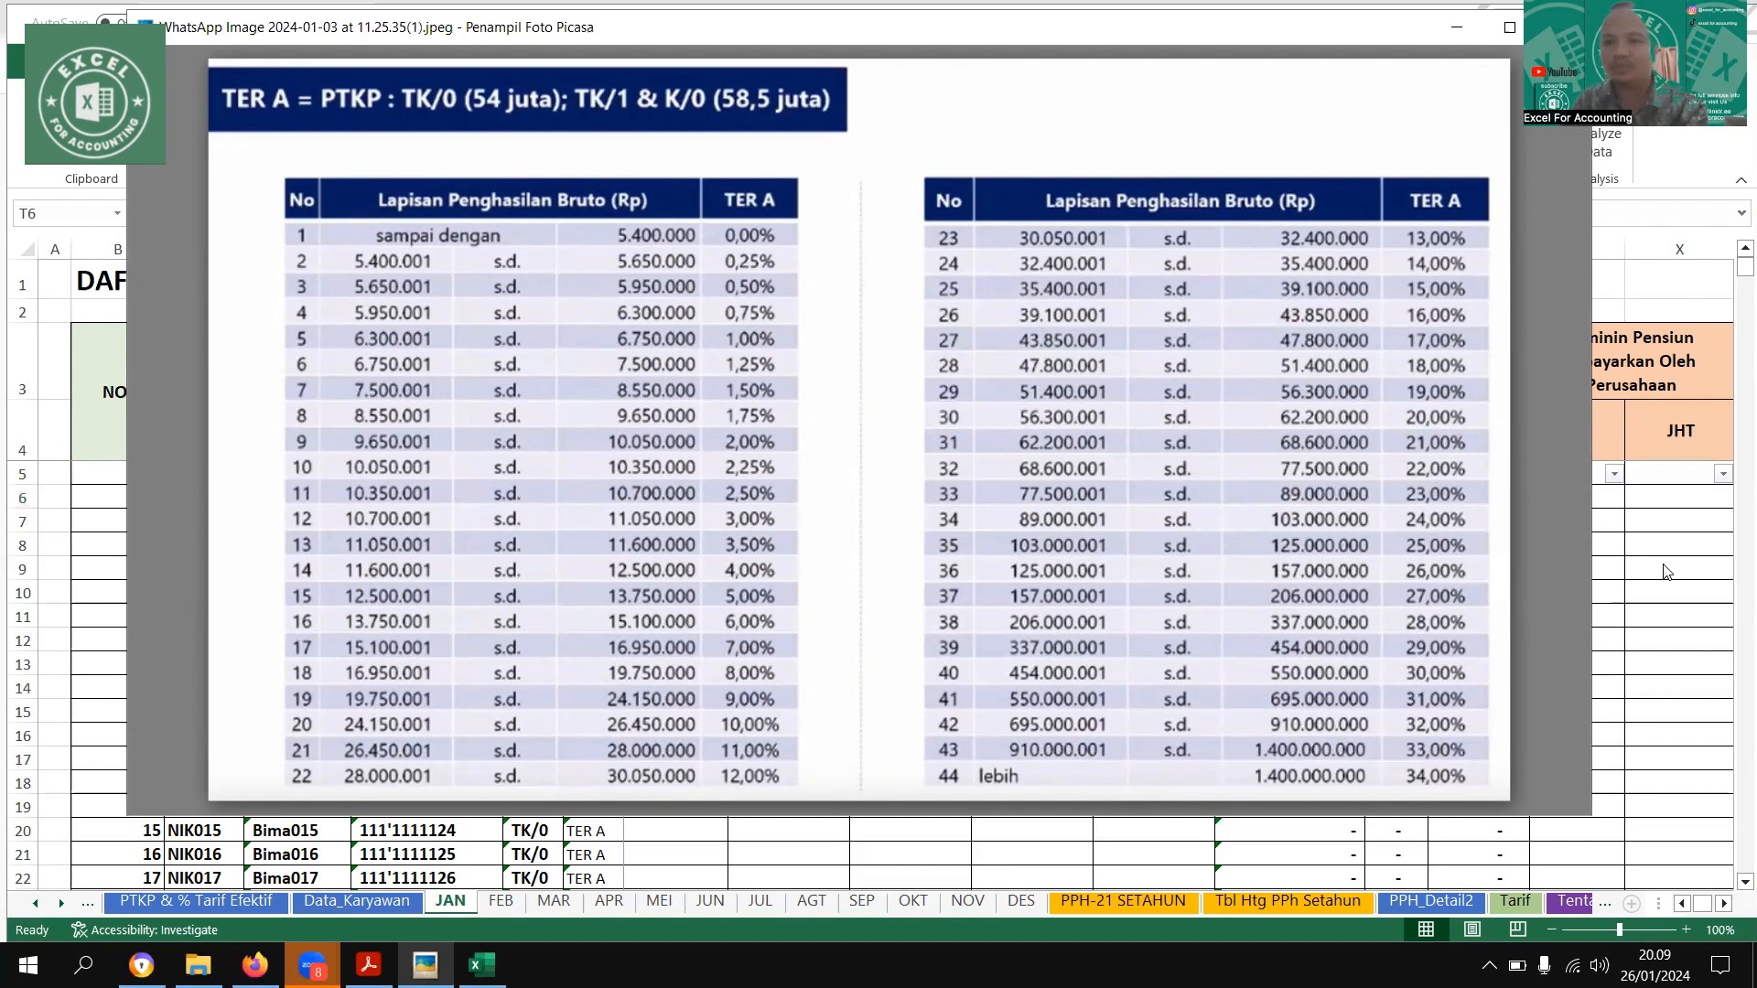
left_click(1541, 533)
key("Right")
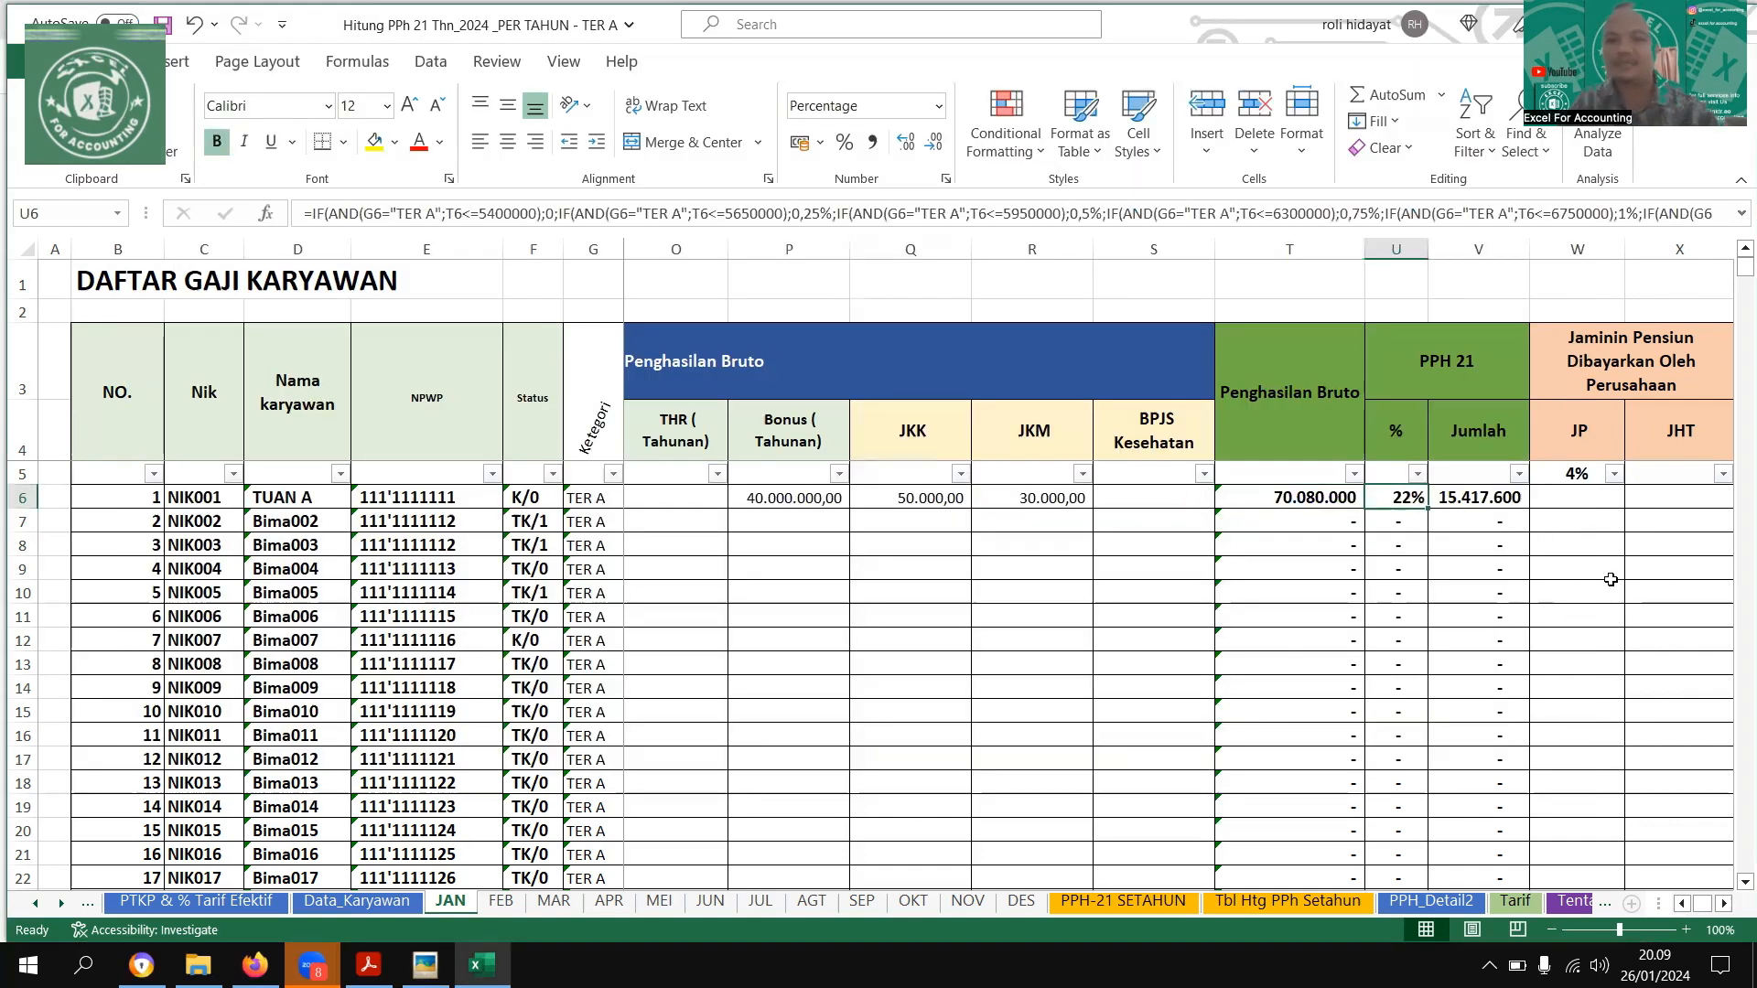
key("Right")
key("Right")
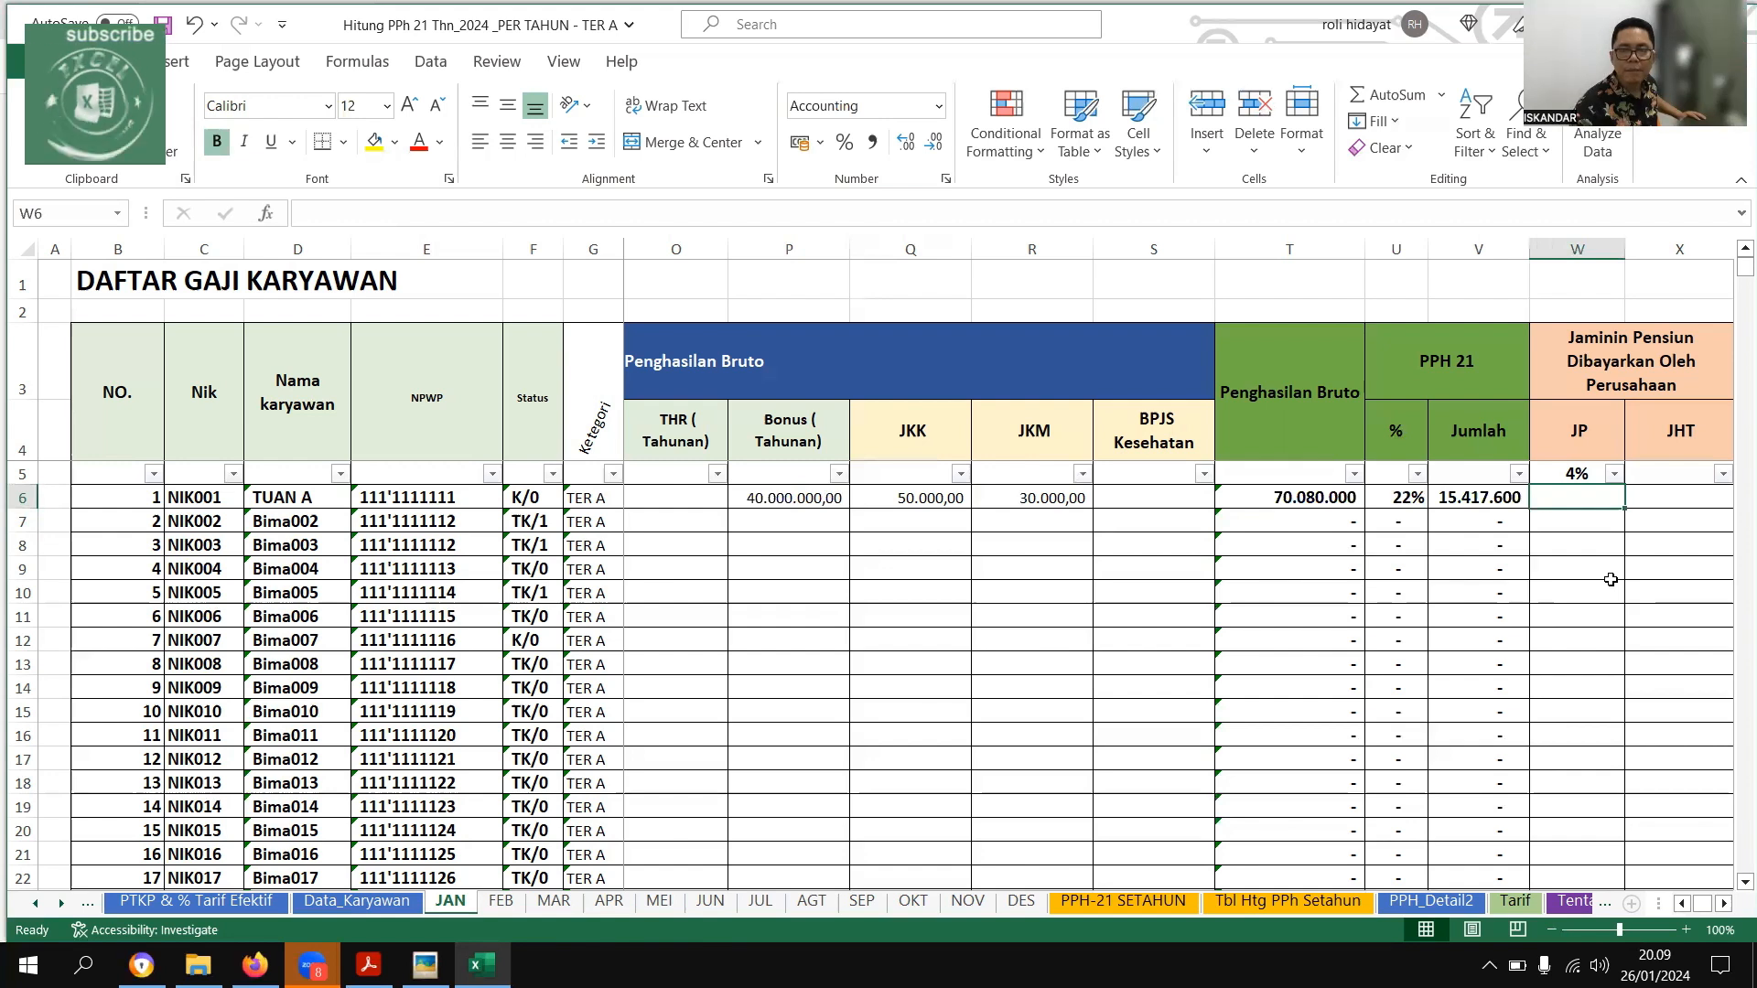
Clear the first employee's trial Bonus (Tahunan) on the JAN sheet
key("Left")
key("Left")
key("Left")
key("Left")
key("Left")
key("Left")
key("Left")
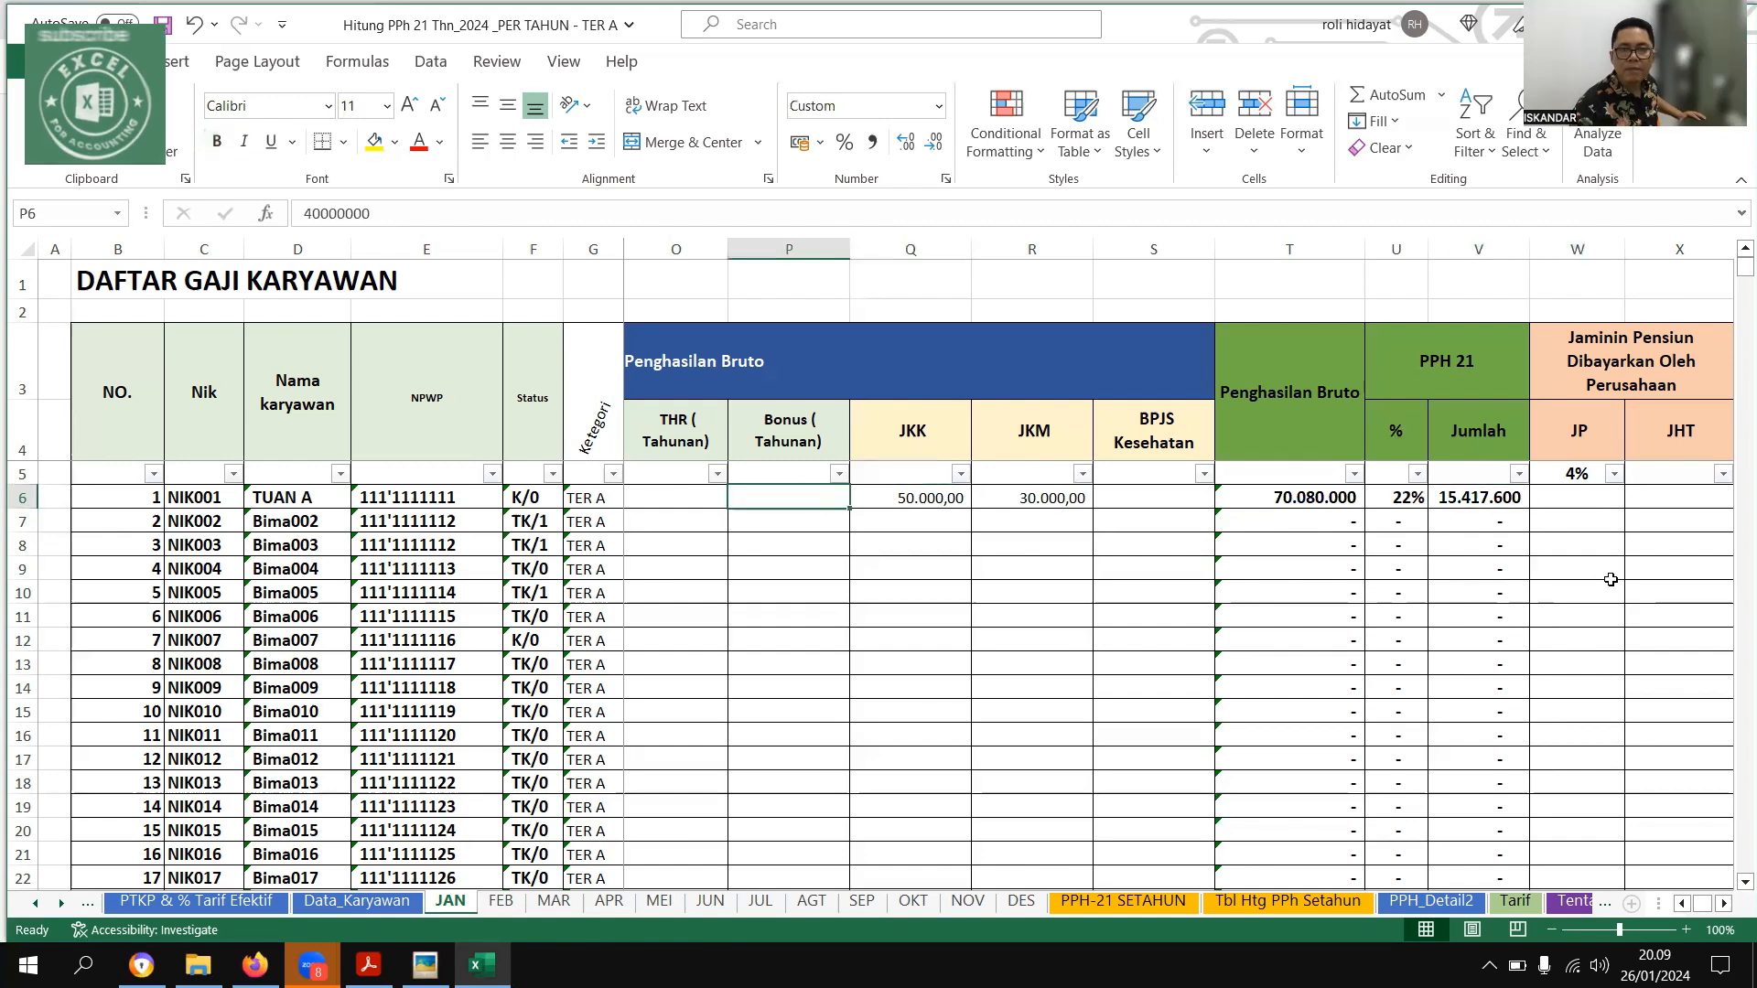
key("Delete")
key("Right")
key("Right")
key("Right")
key("Right")
key("Right")
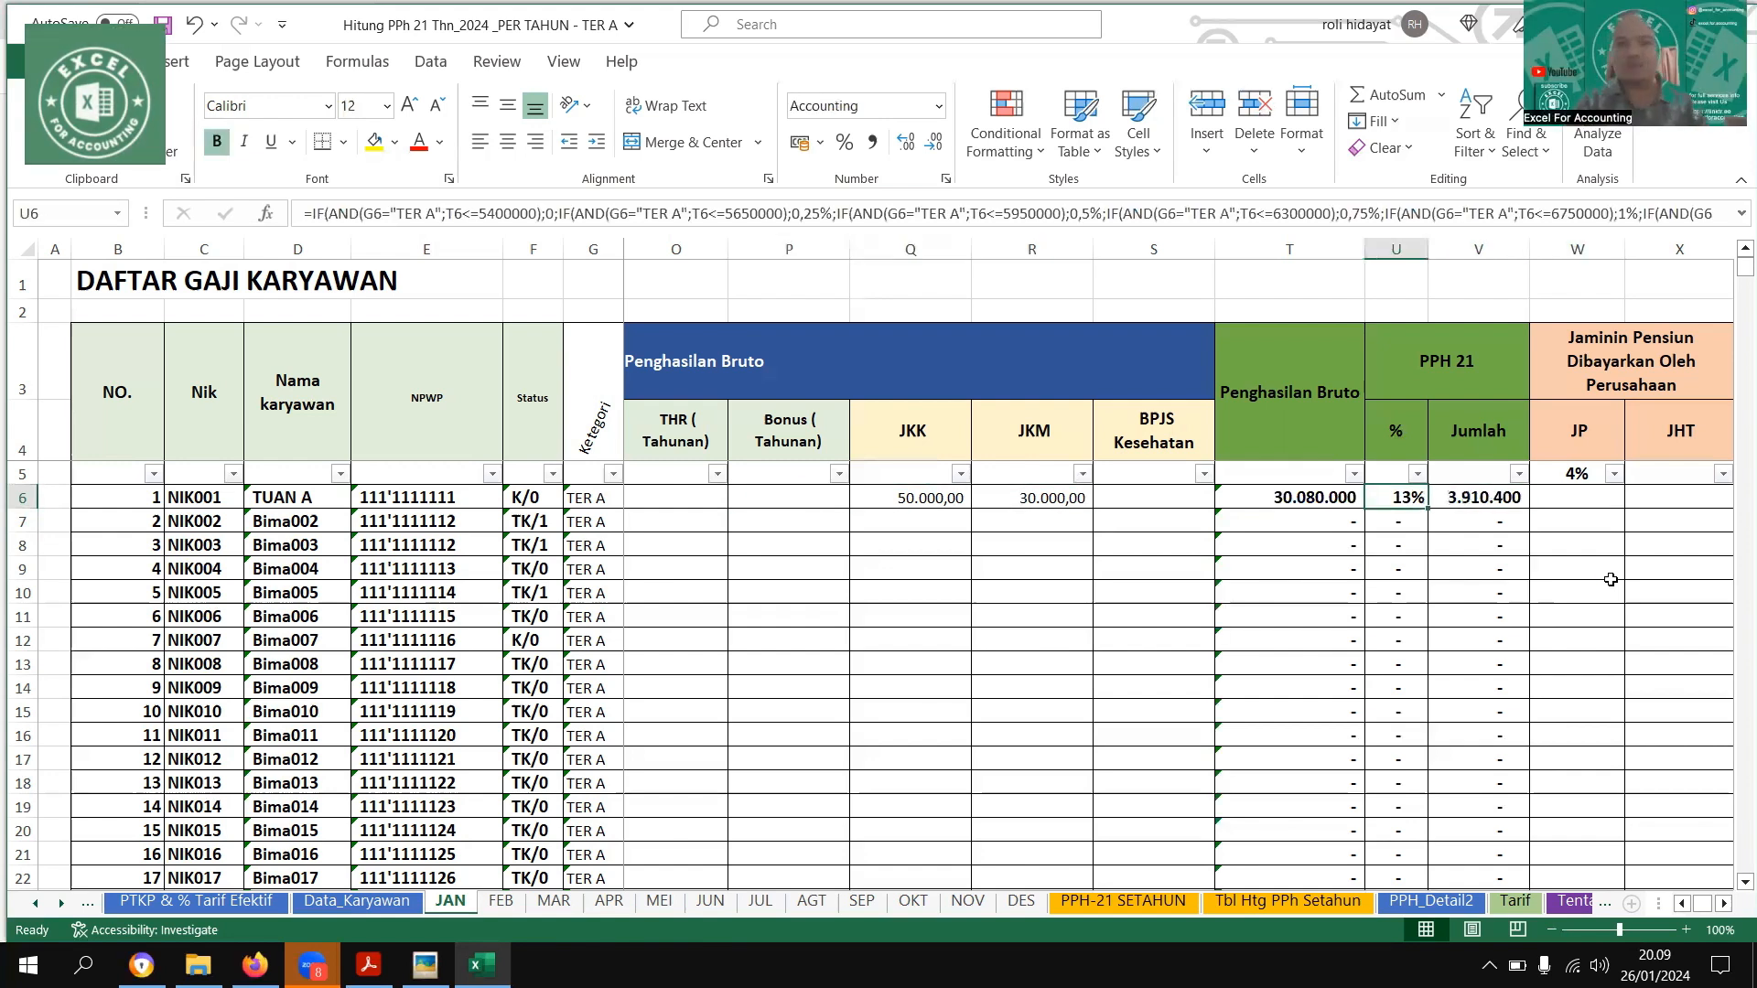
Check the first employee's January figures against the January row in the Contoh Pegawai Tetap example image
key("Right")
key("Right")
key("Right")
key("Right")
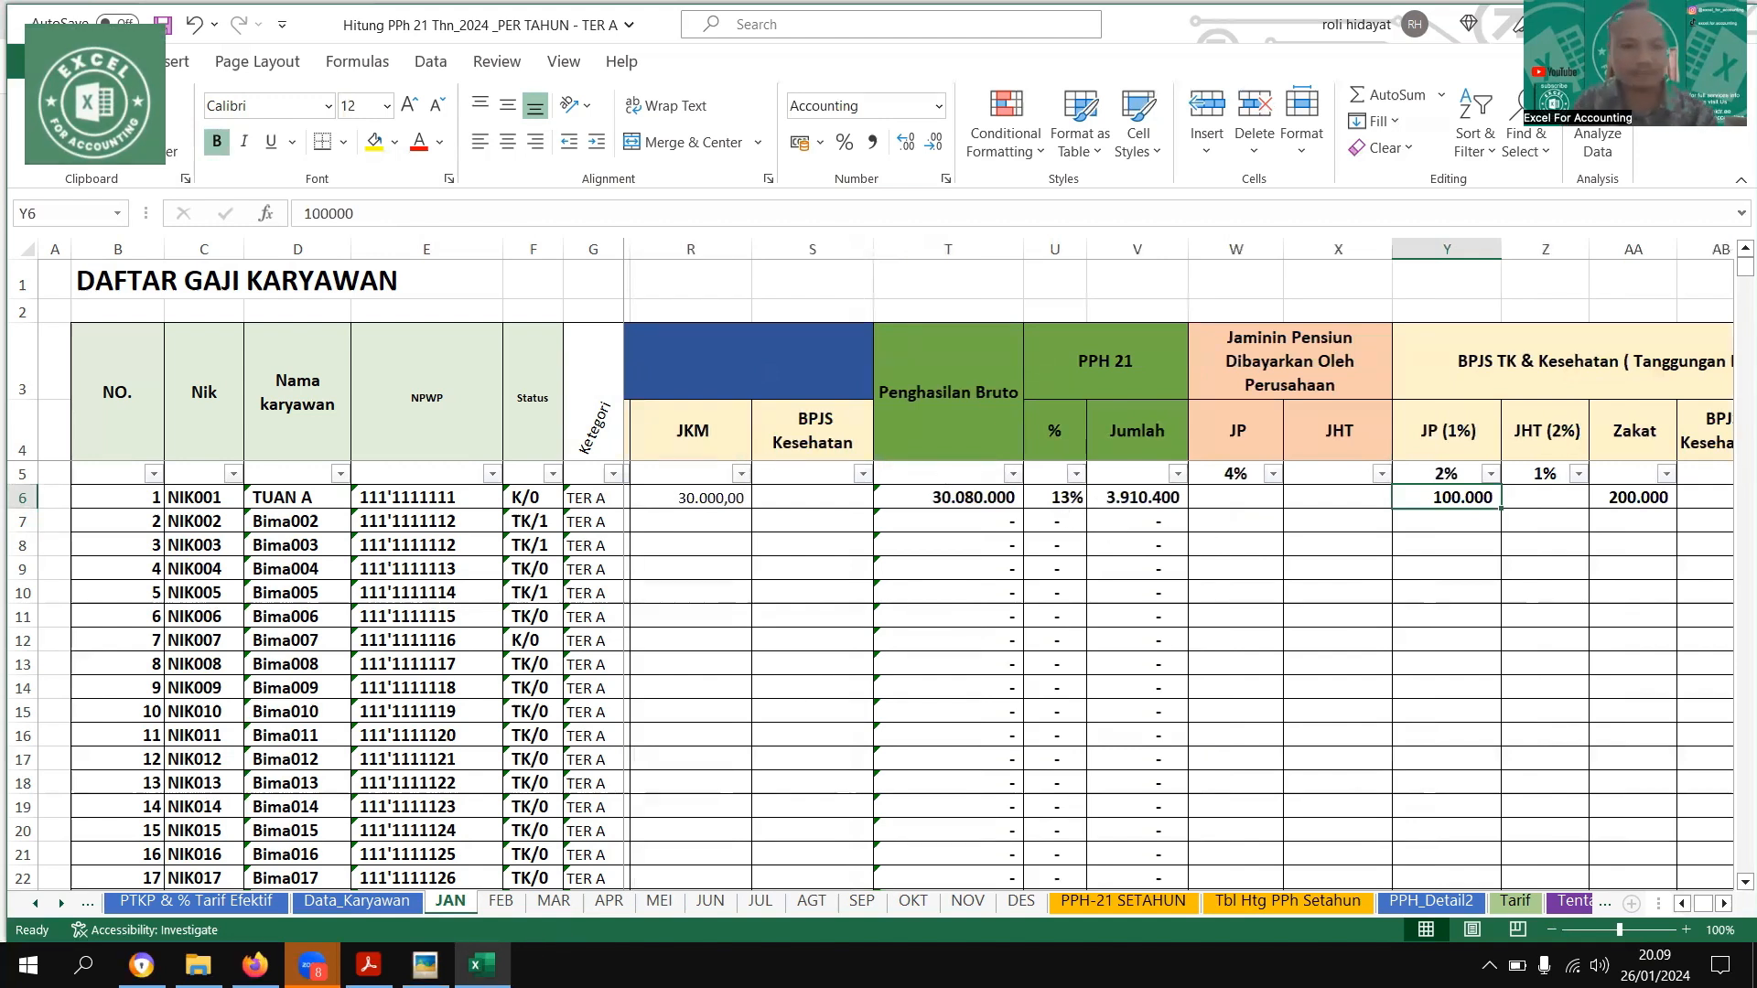
key("alt+Tab")
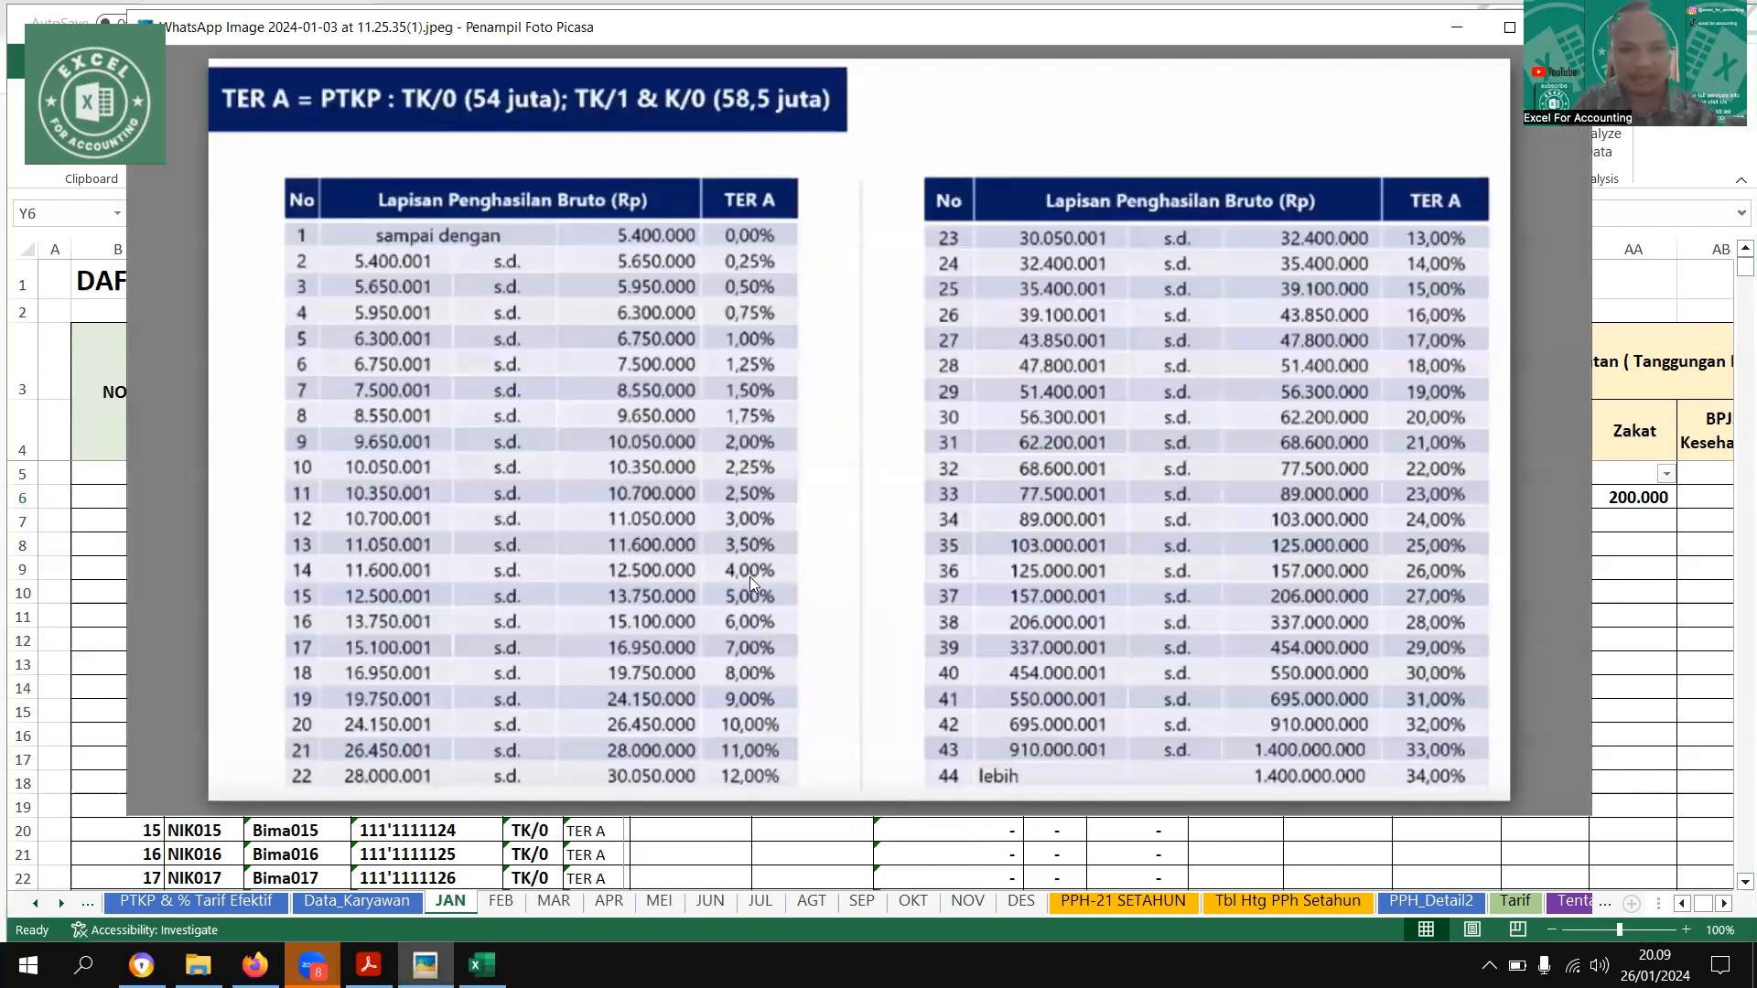
key("Right")
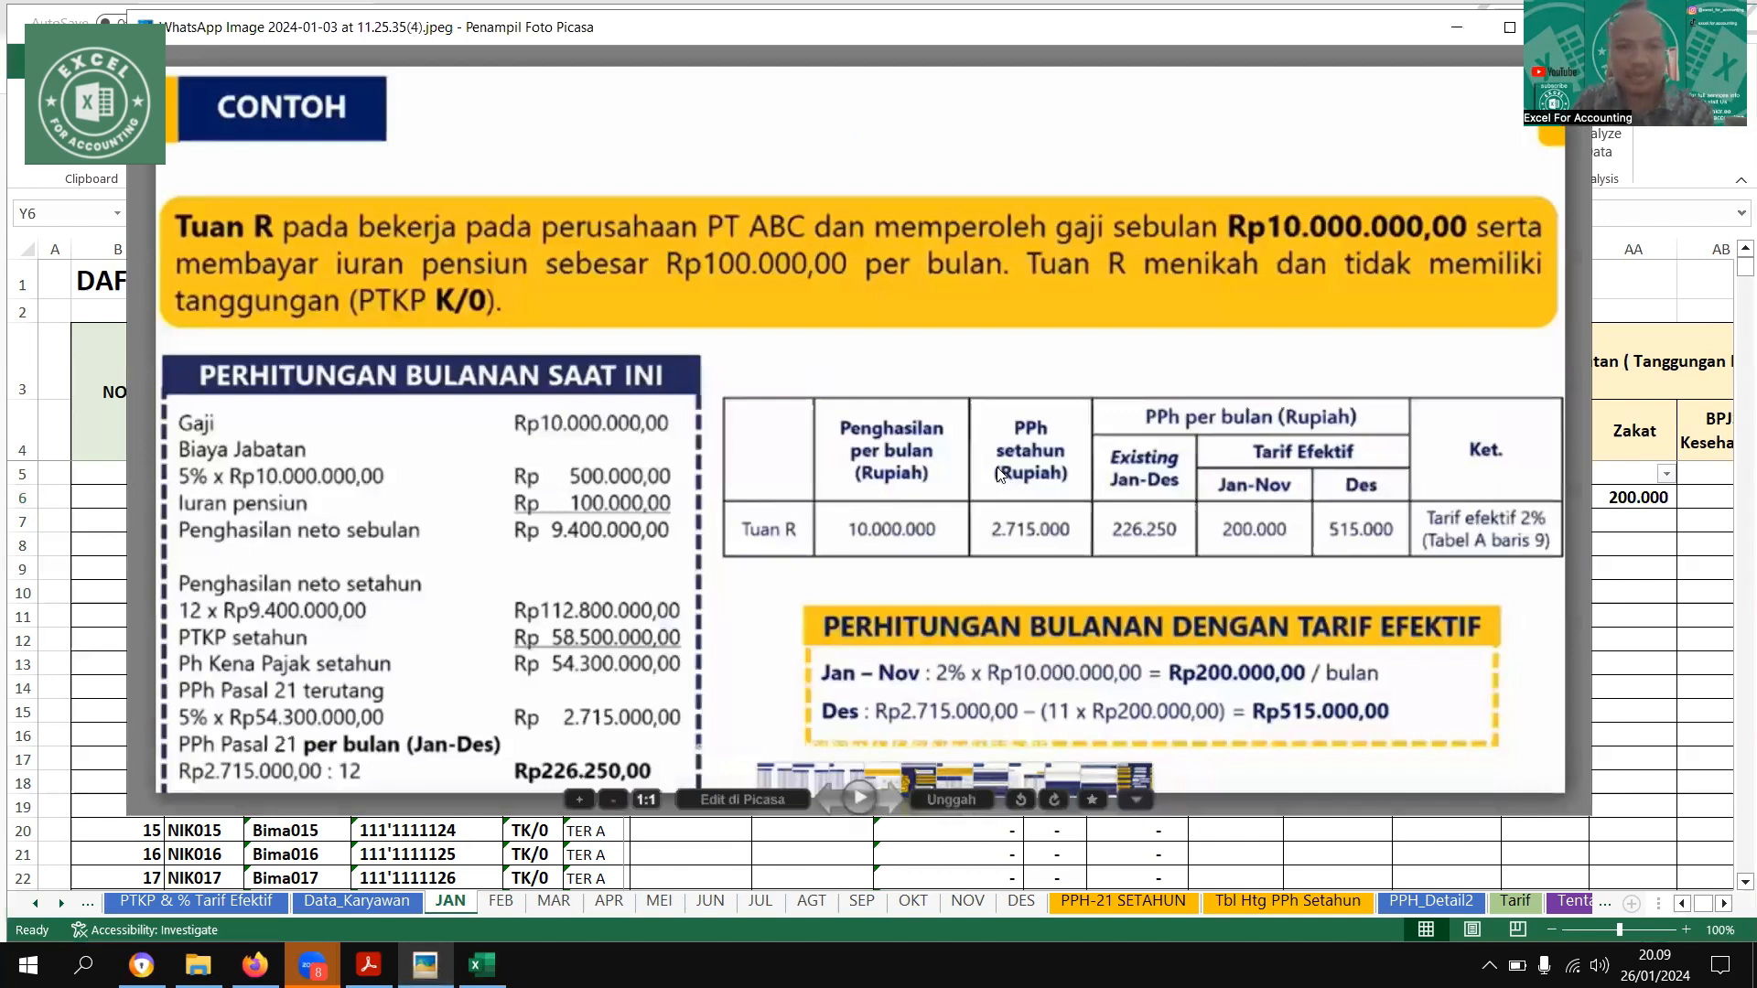
key("Right")
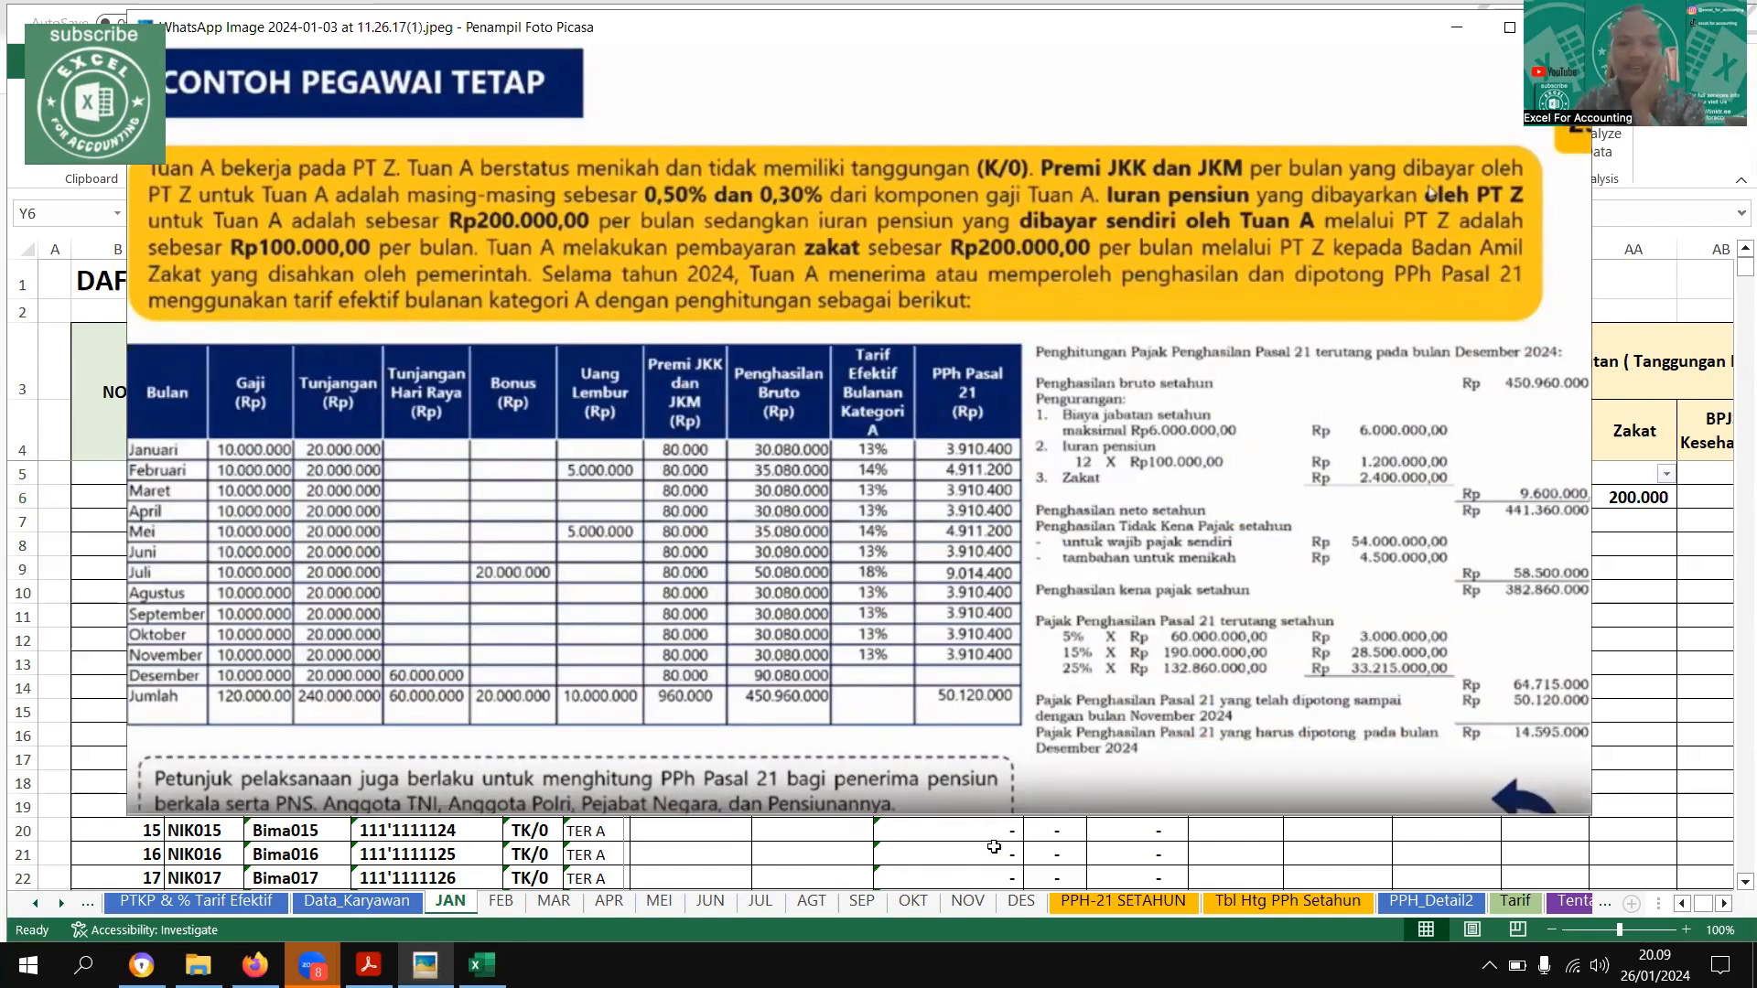
key("Escape")
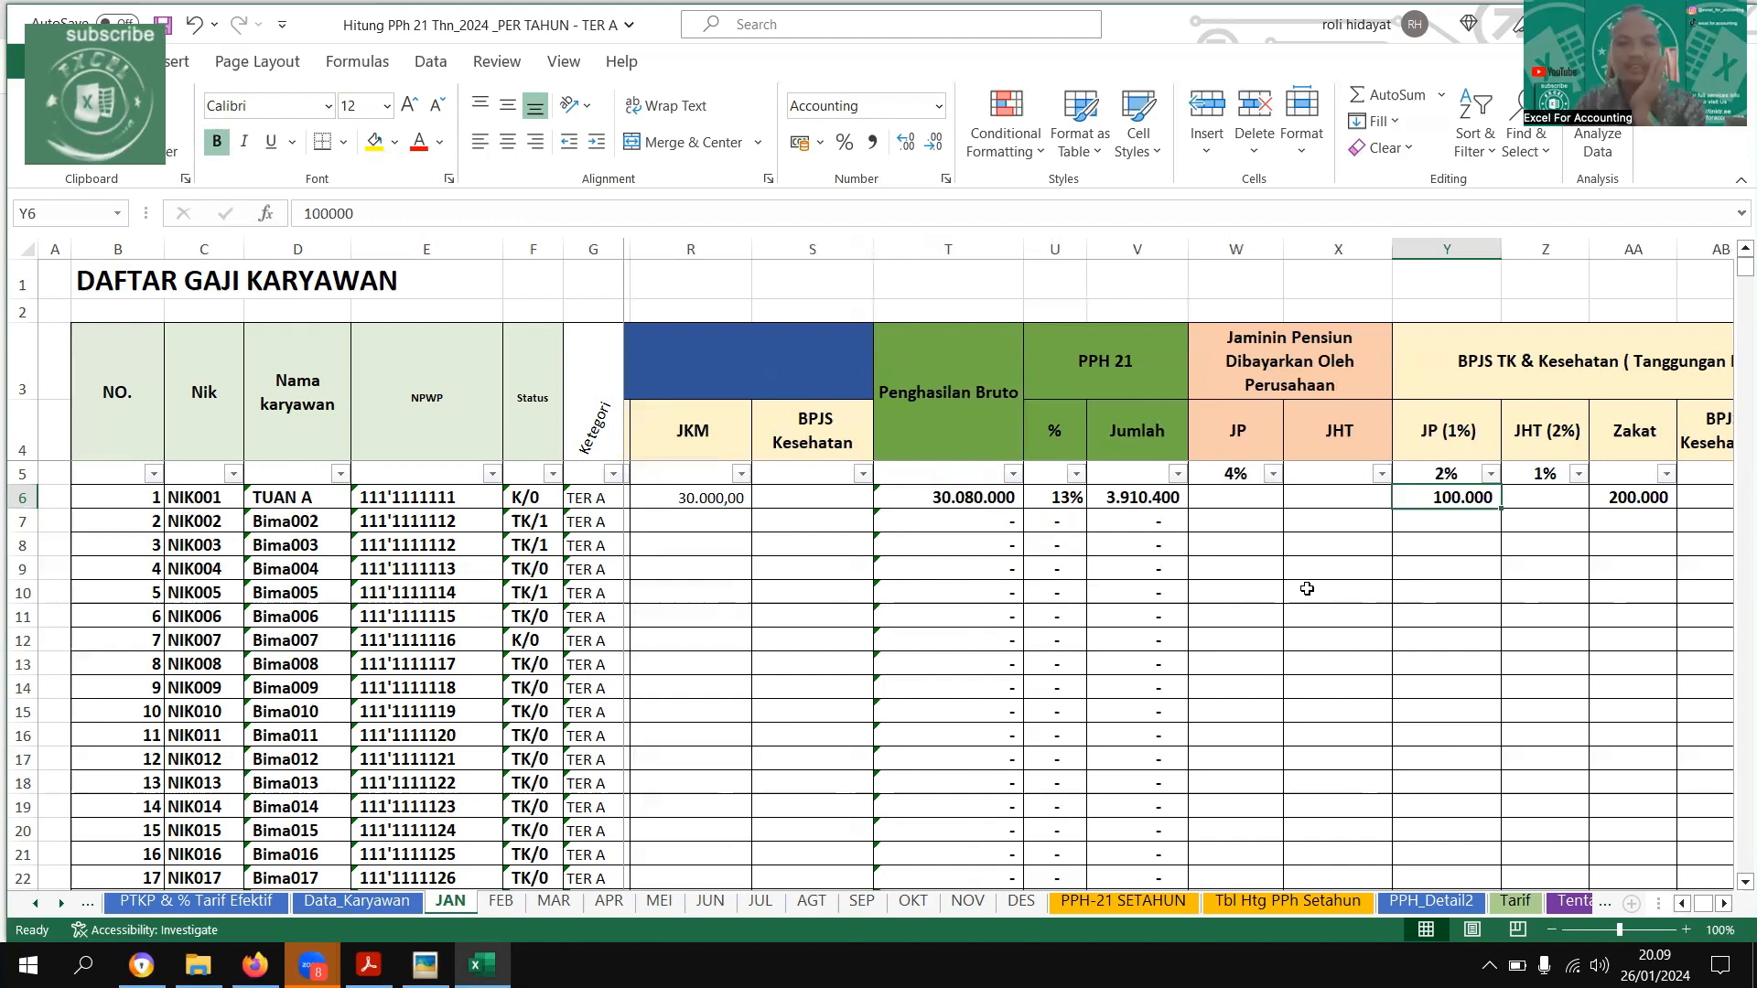
Review the first employee's PPH 21 amount and the employee-borne BPJS, pension and zakat deductions on the JAN sheet
key("Left")
key("Left")
key("Left")
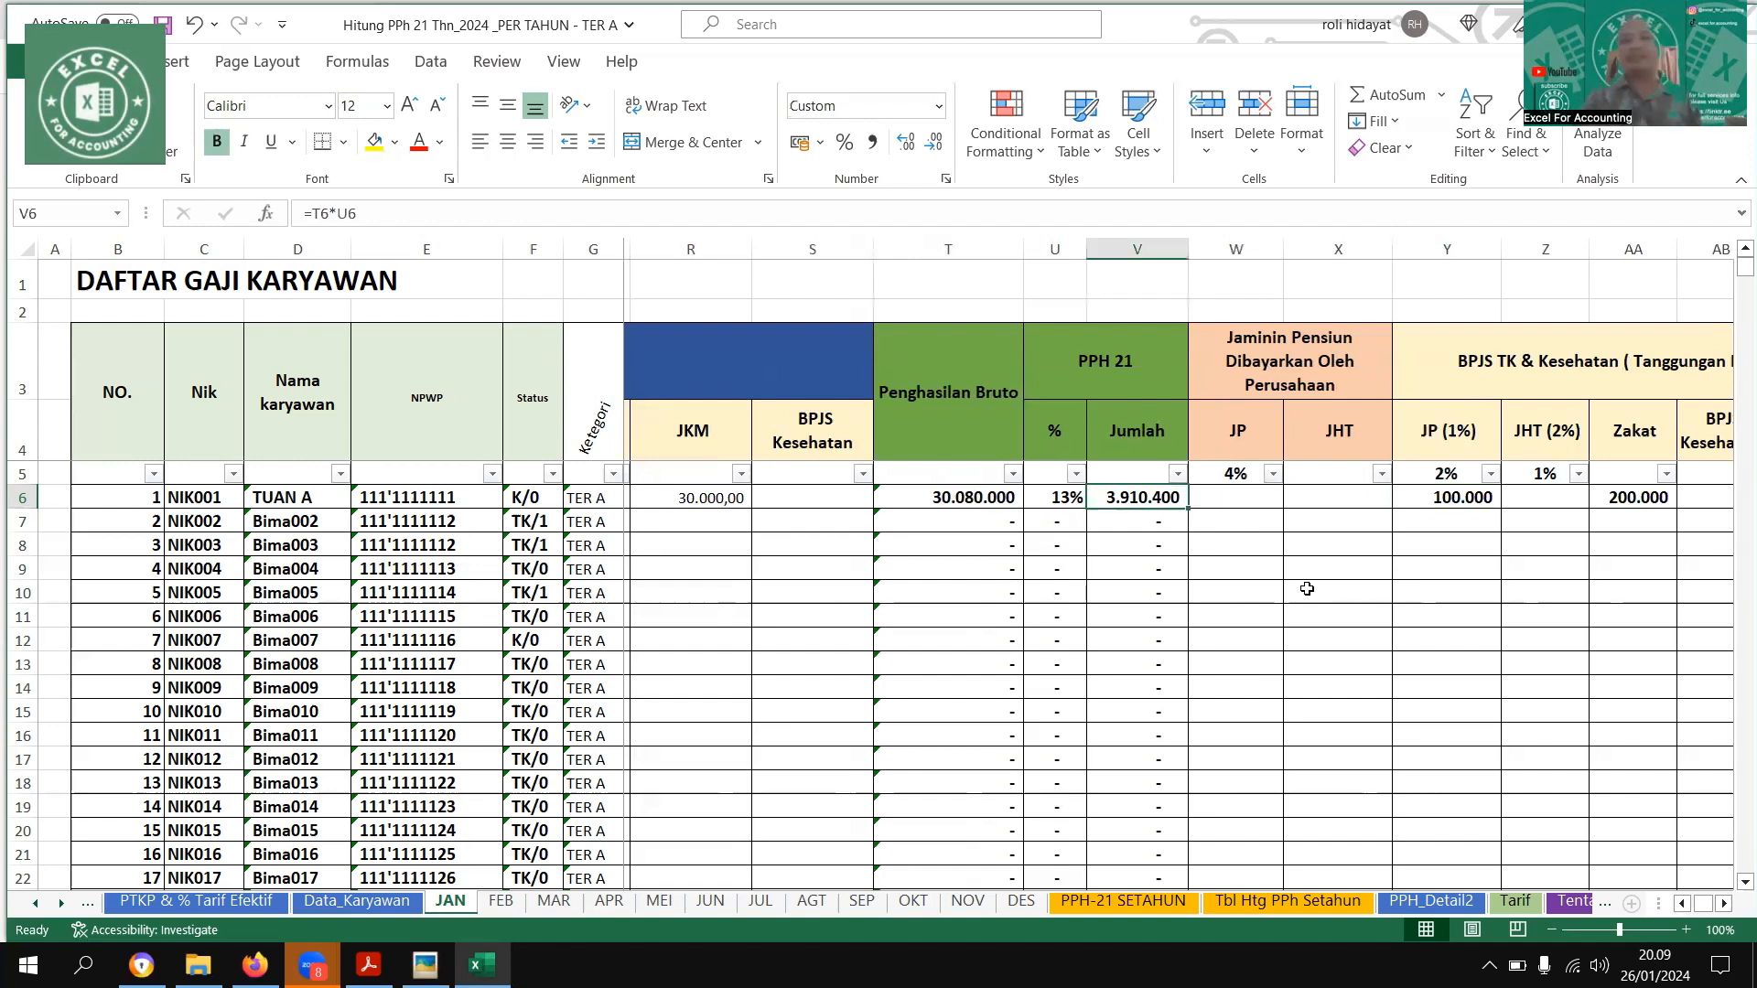
key("Right")
key("Right")
key("Right")
key("Right")
key("Right")
key("Right")
key("Right")
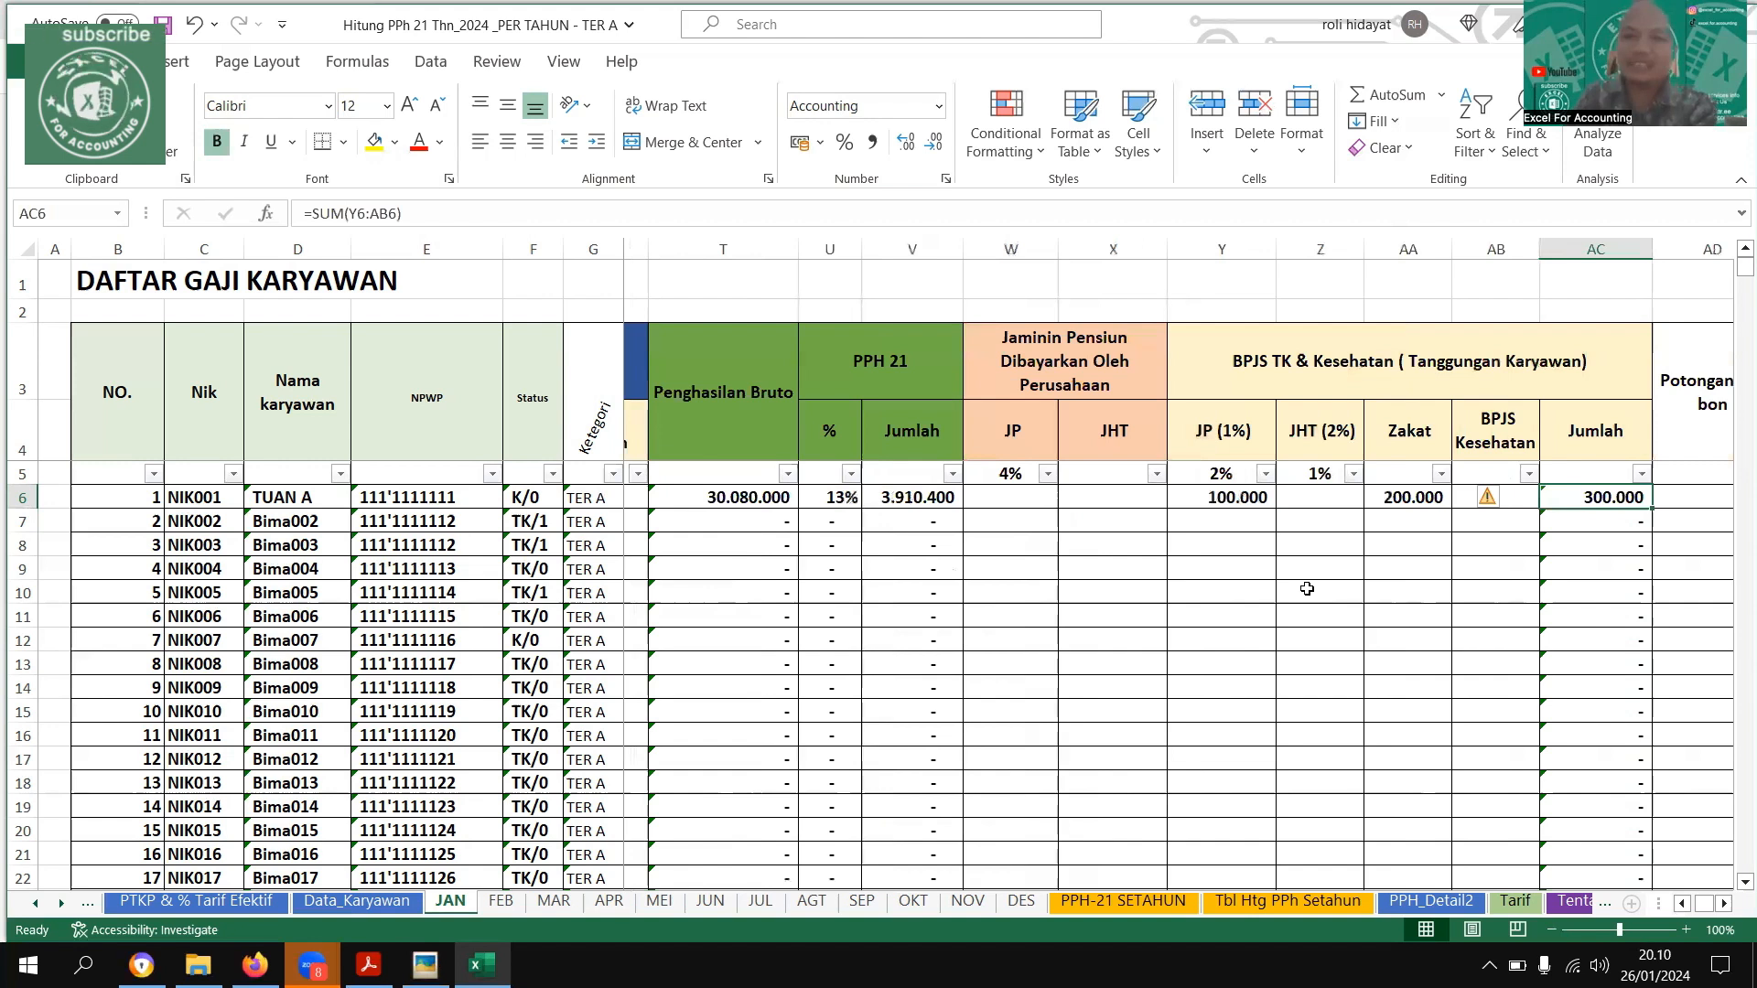
key("Right")
key("Right")
key("Left")
key("Left")
key("Left")
key("Left")
key("Left")
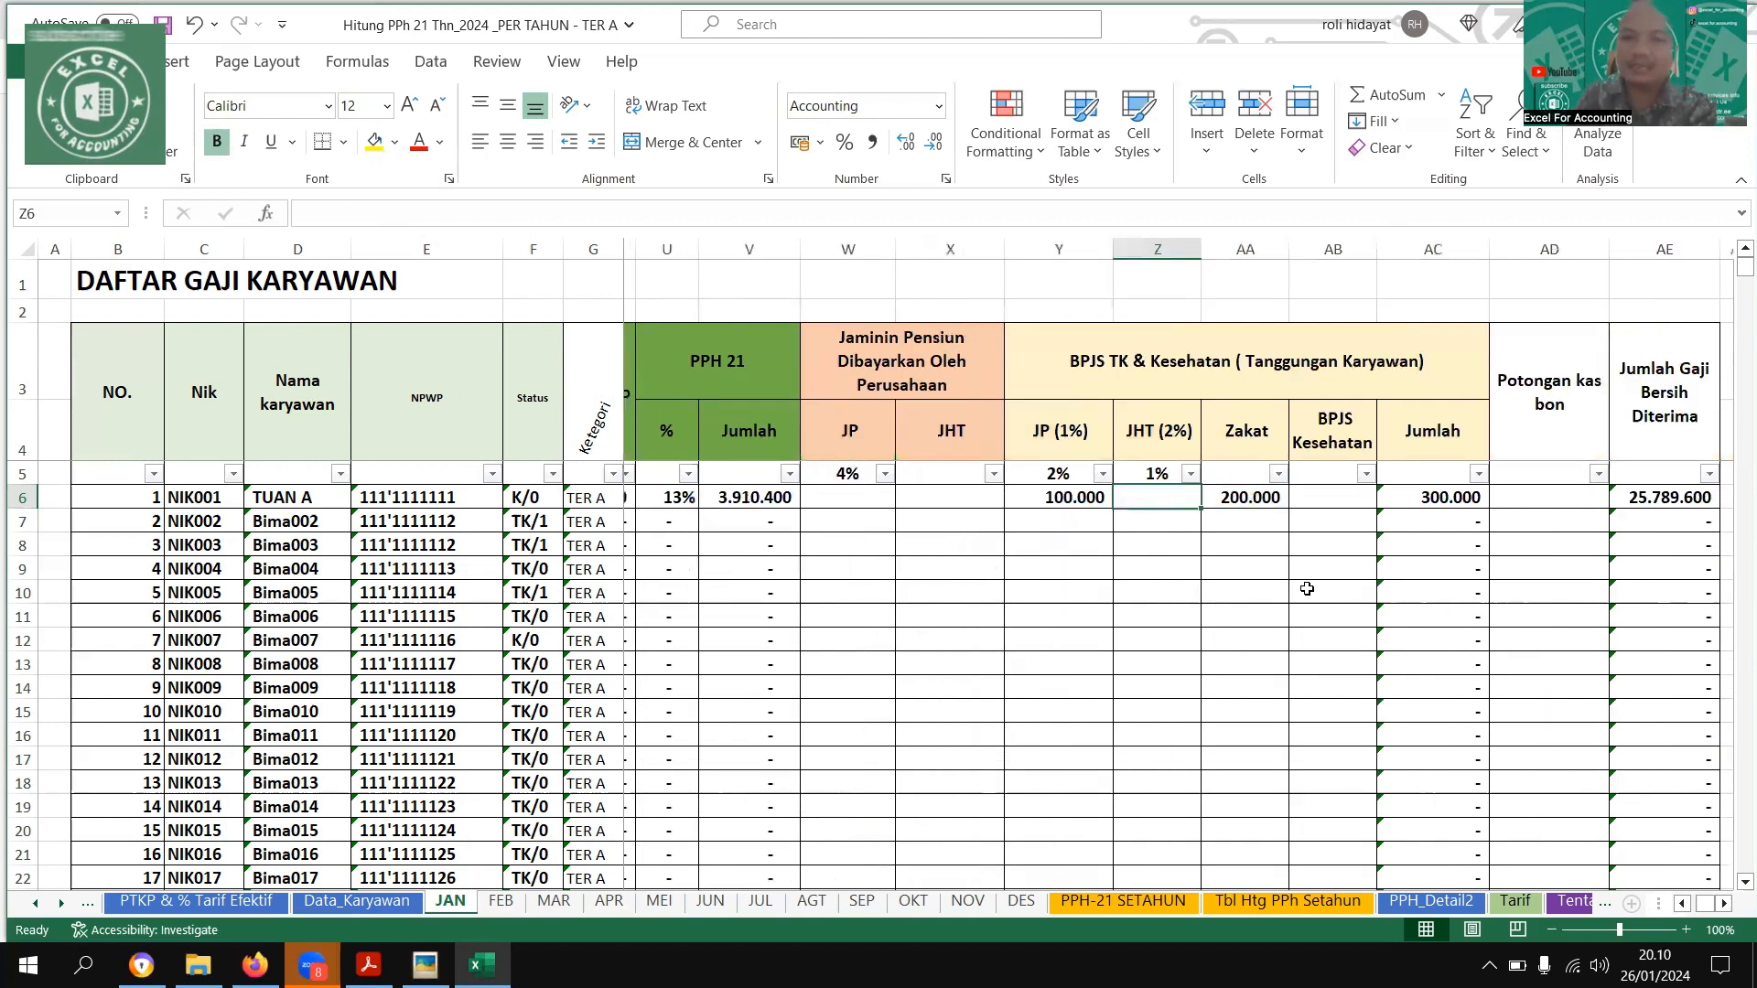
Examine the Jumlah Gaji Bersih Diterima formula and the Potongan kas bon cell for the first employee on the JAN sheet
key("Right")
key("Right")
key("Right")
key("Right")
key("Right")
key("Right")
key("Right")
key("Right")
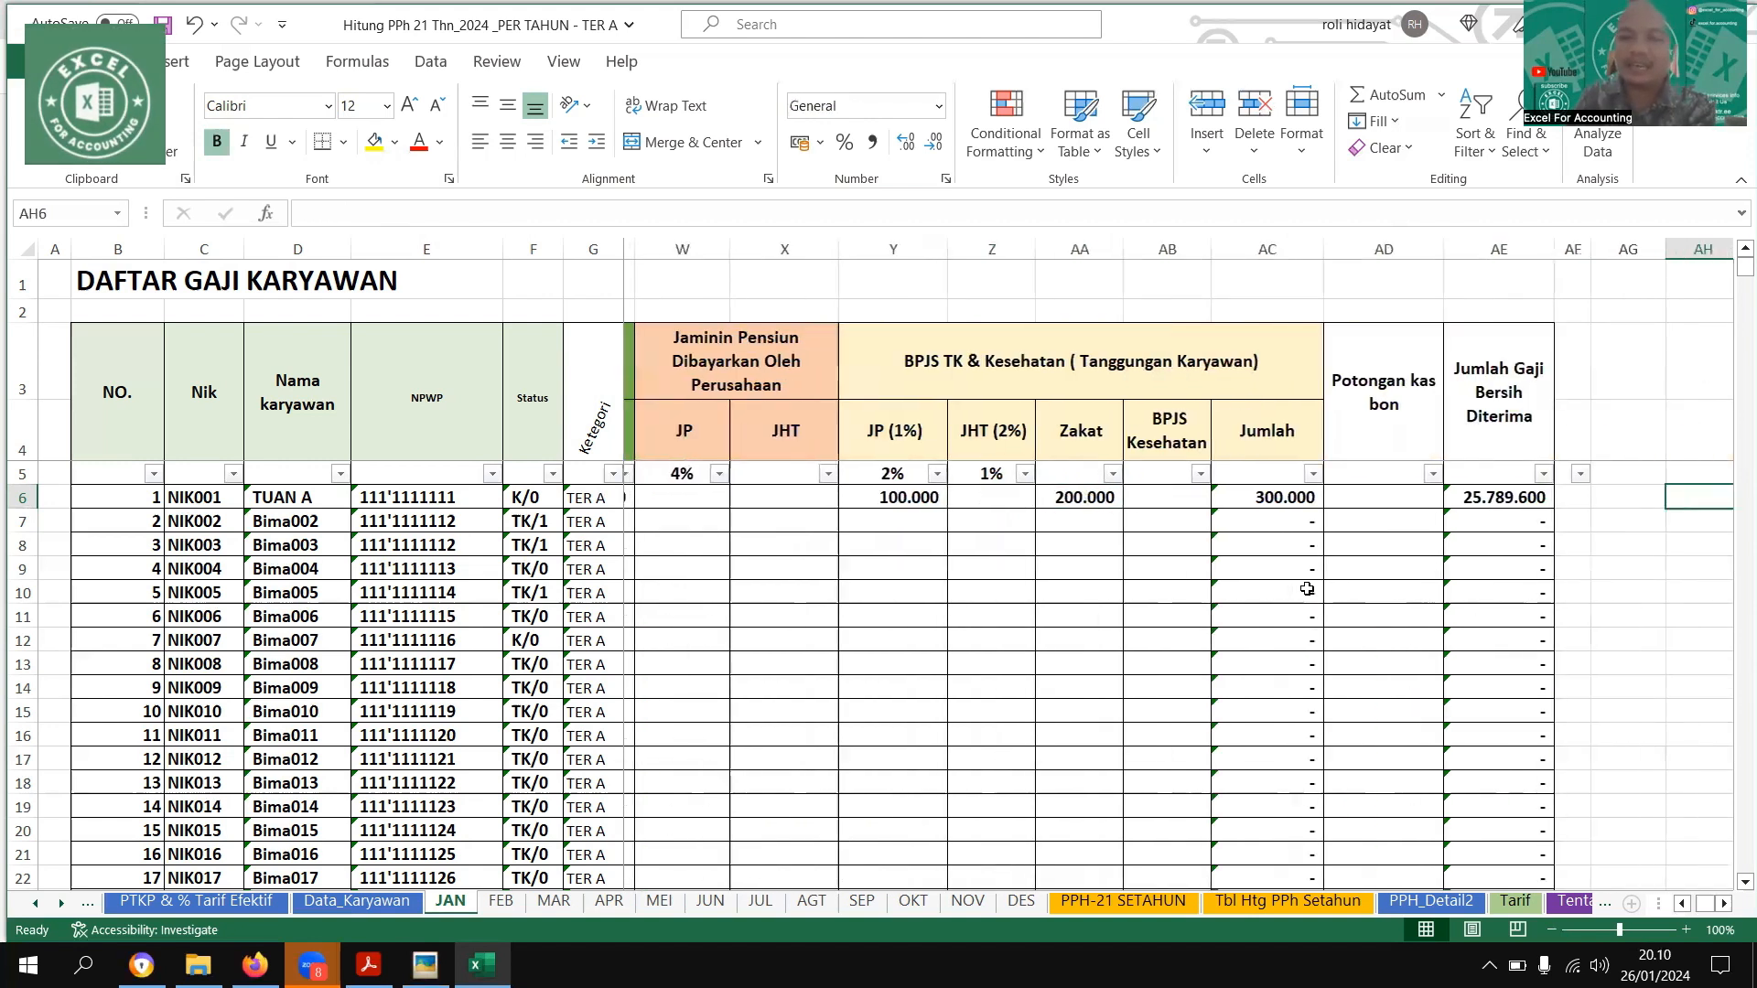
key("Left")
key("Left")
key("Left")
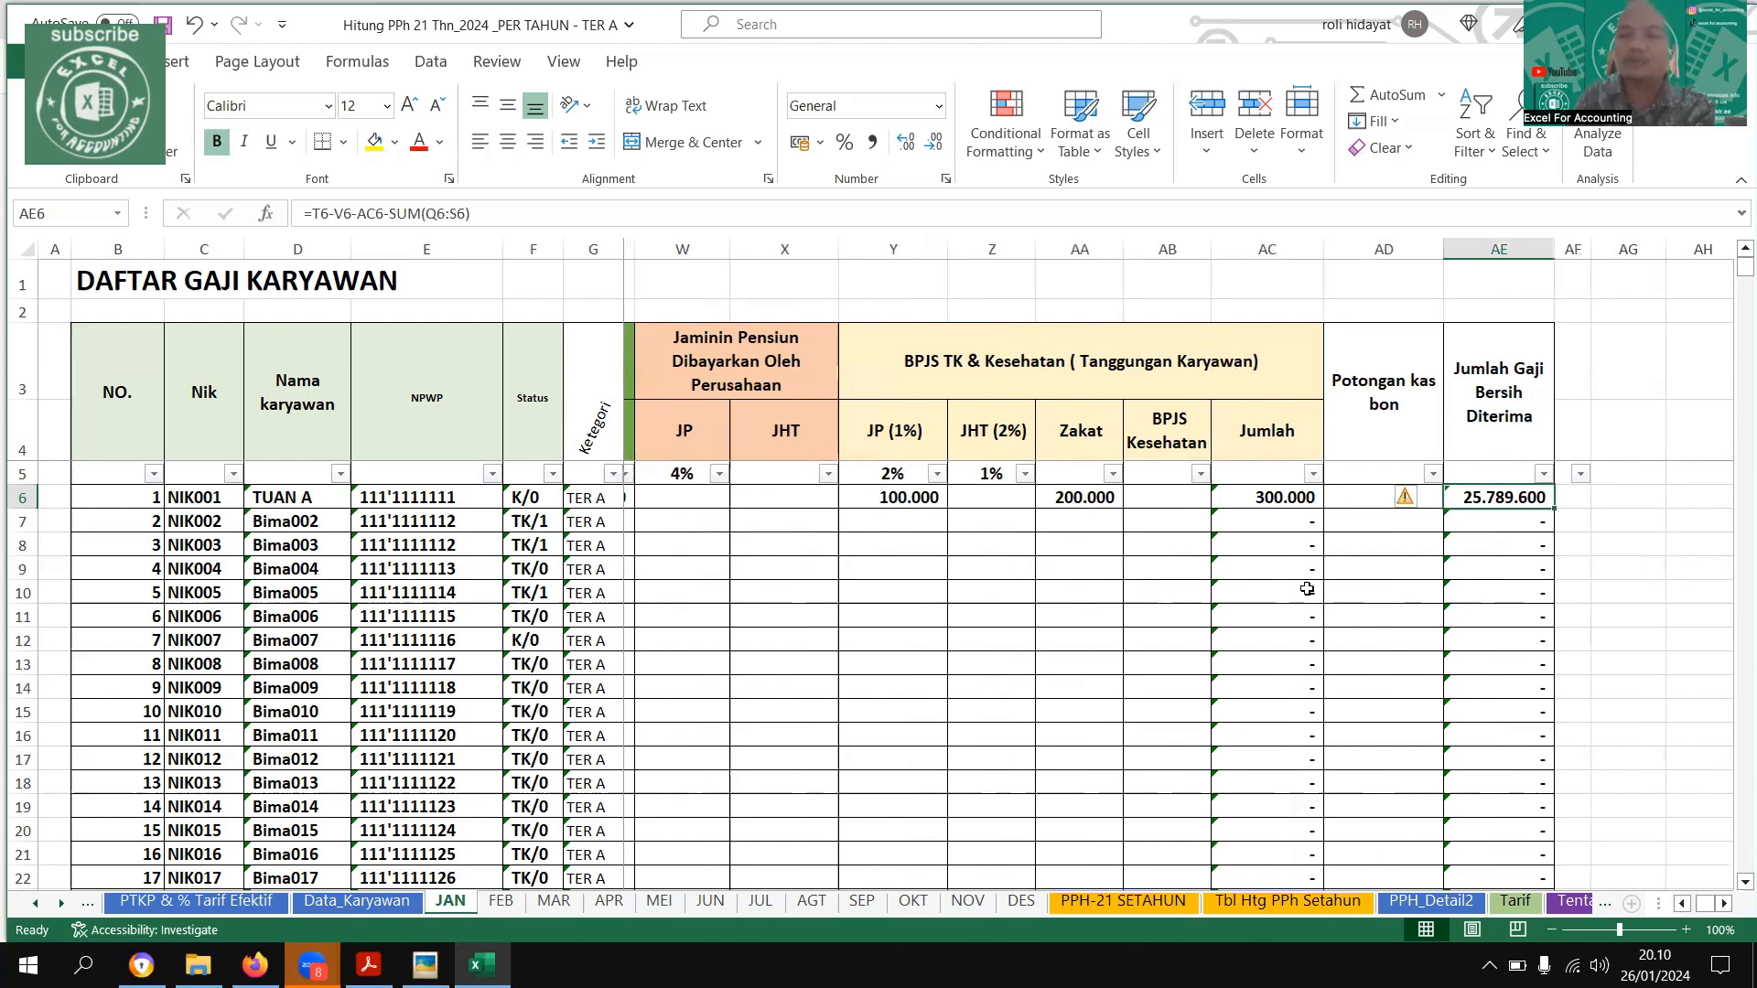
key("Left")
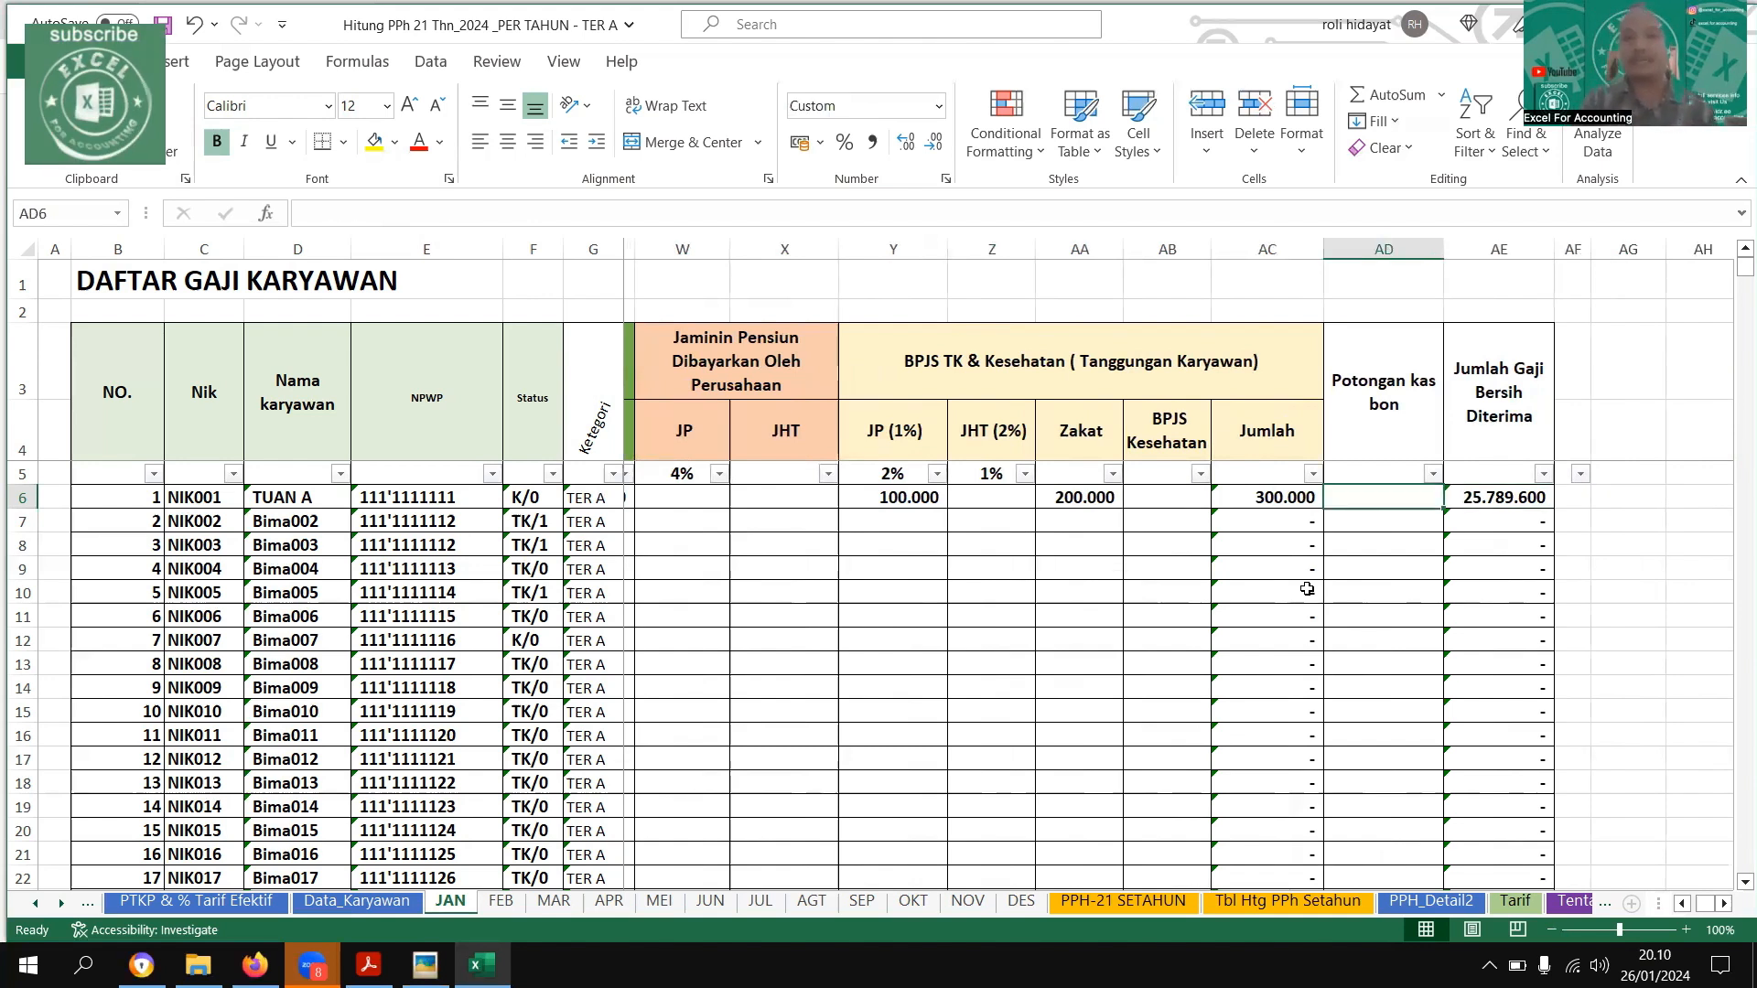
key("Left")
key("Left")
key("Left")
key("Left")
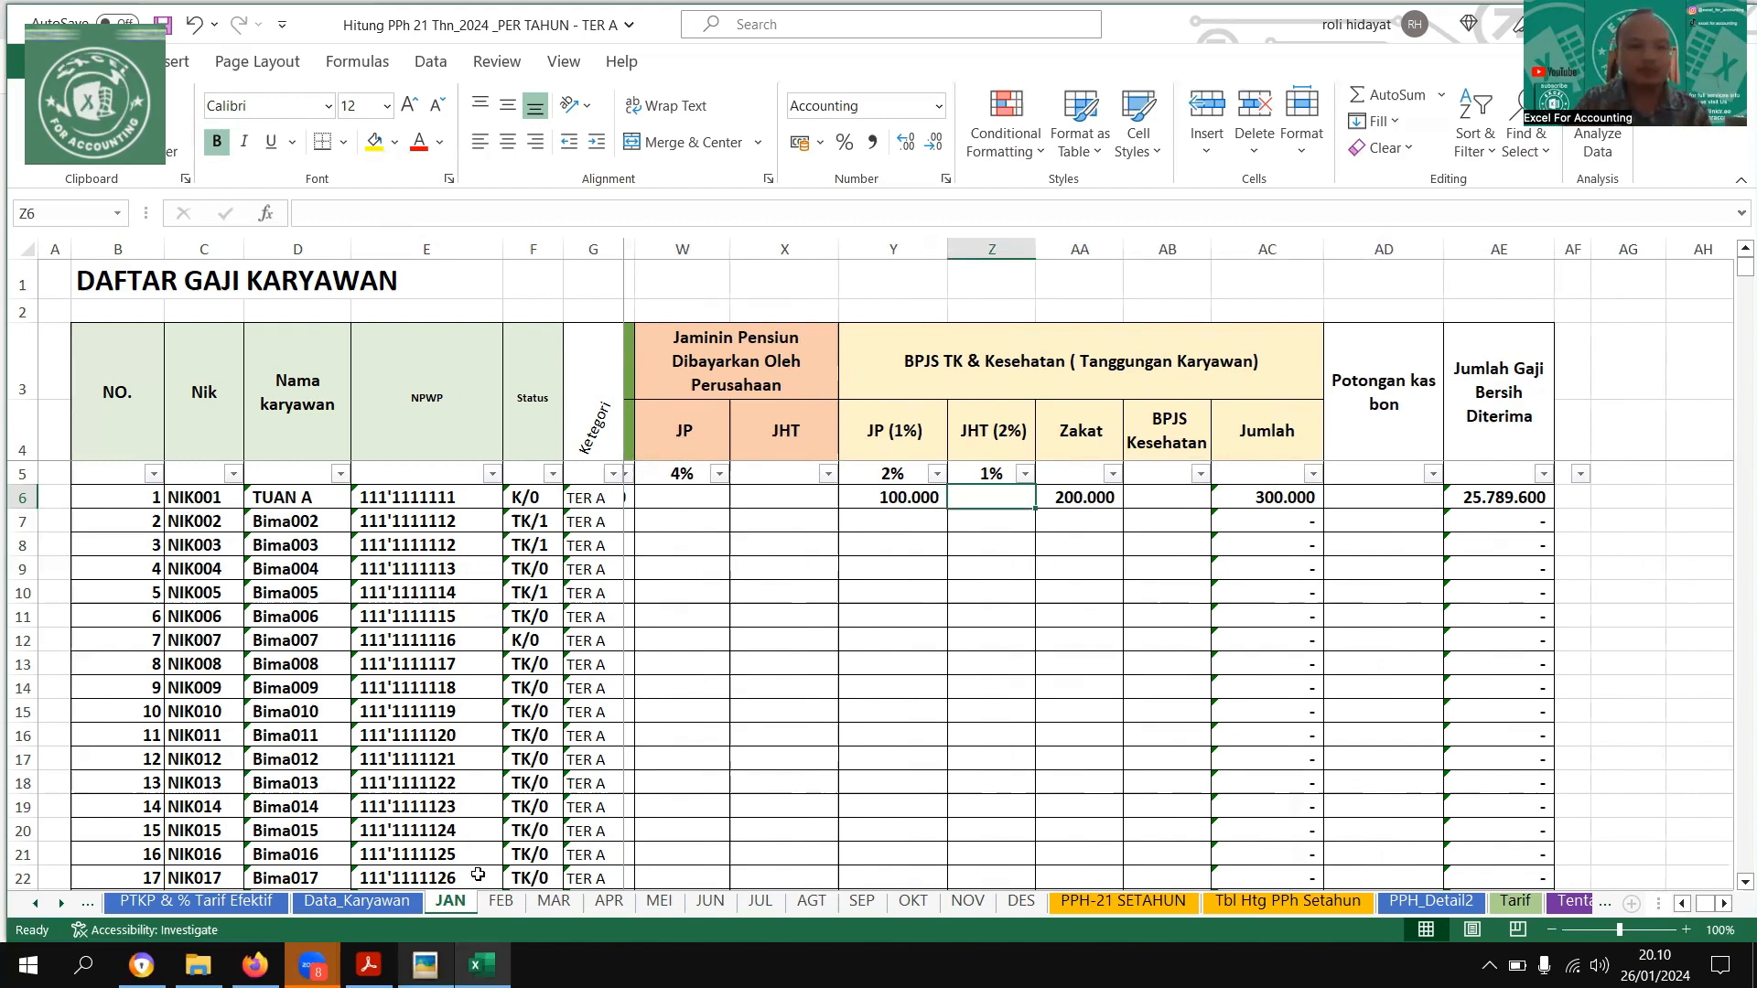
On the FEB sheet, enter the first employee's Gaji Pokok of 10000000 and Tunjangan Jabatan of 20000000 from the example
key("ctrl+Page_Down")
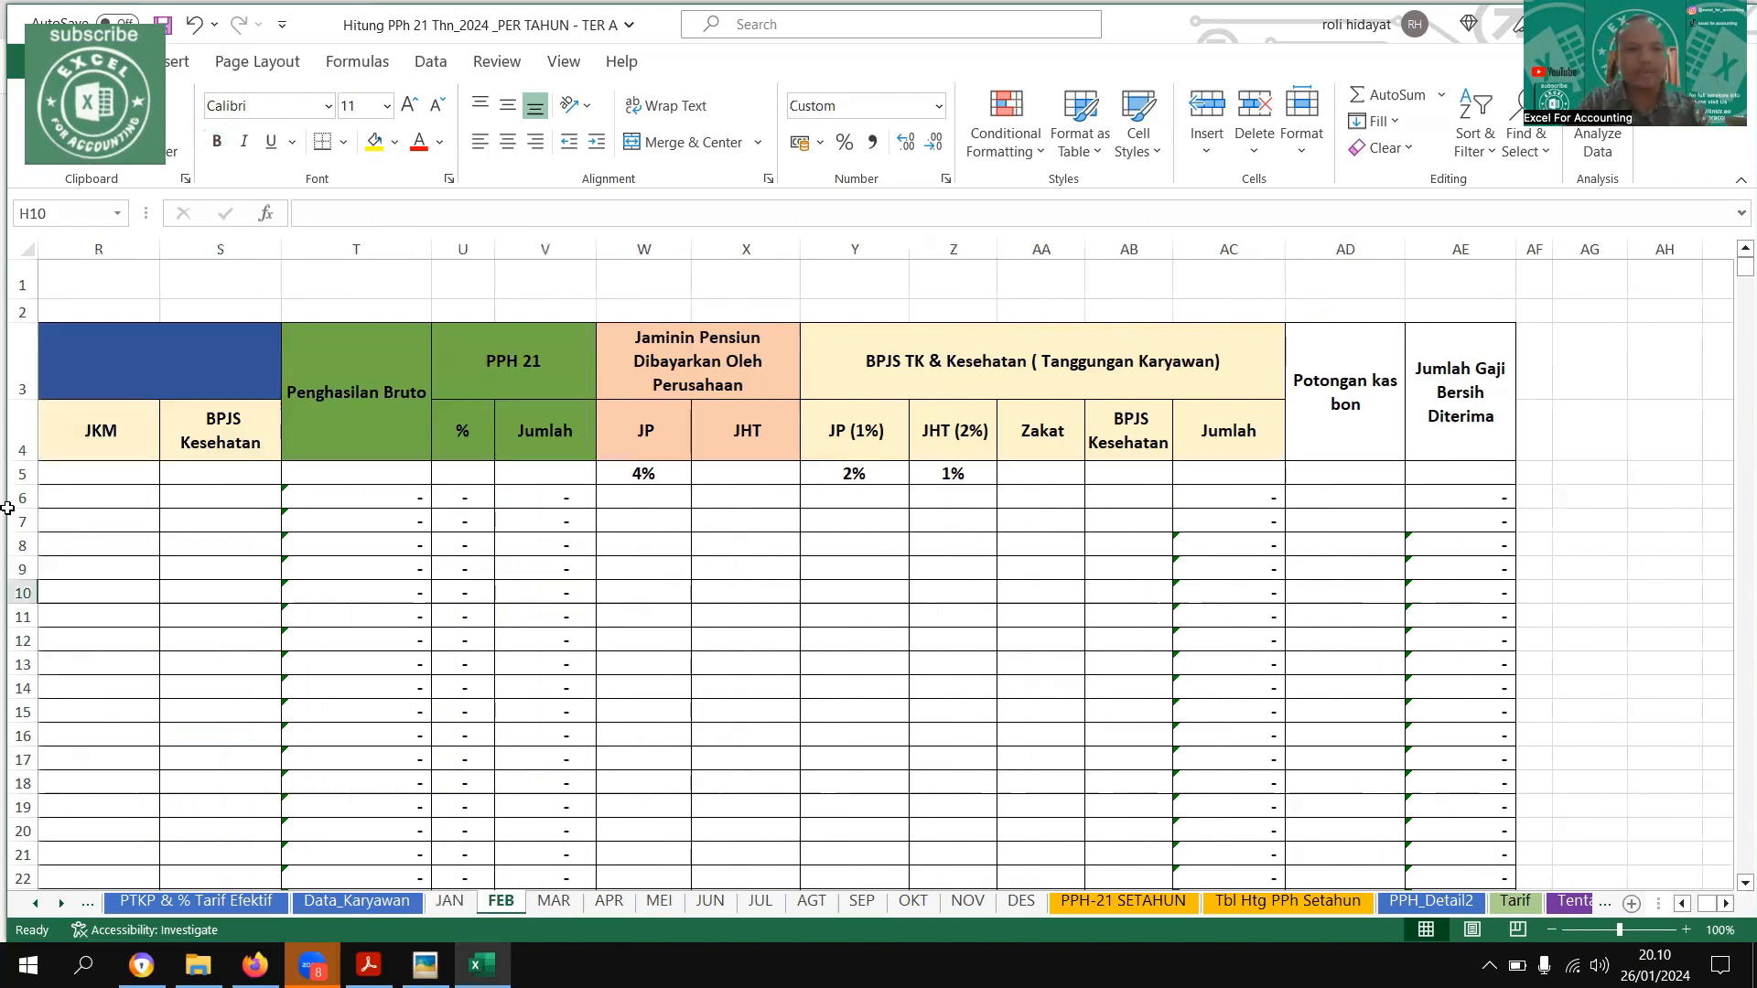
left_click_drag(855, 736, 27, 518)
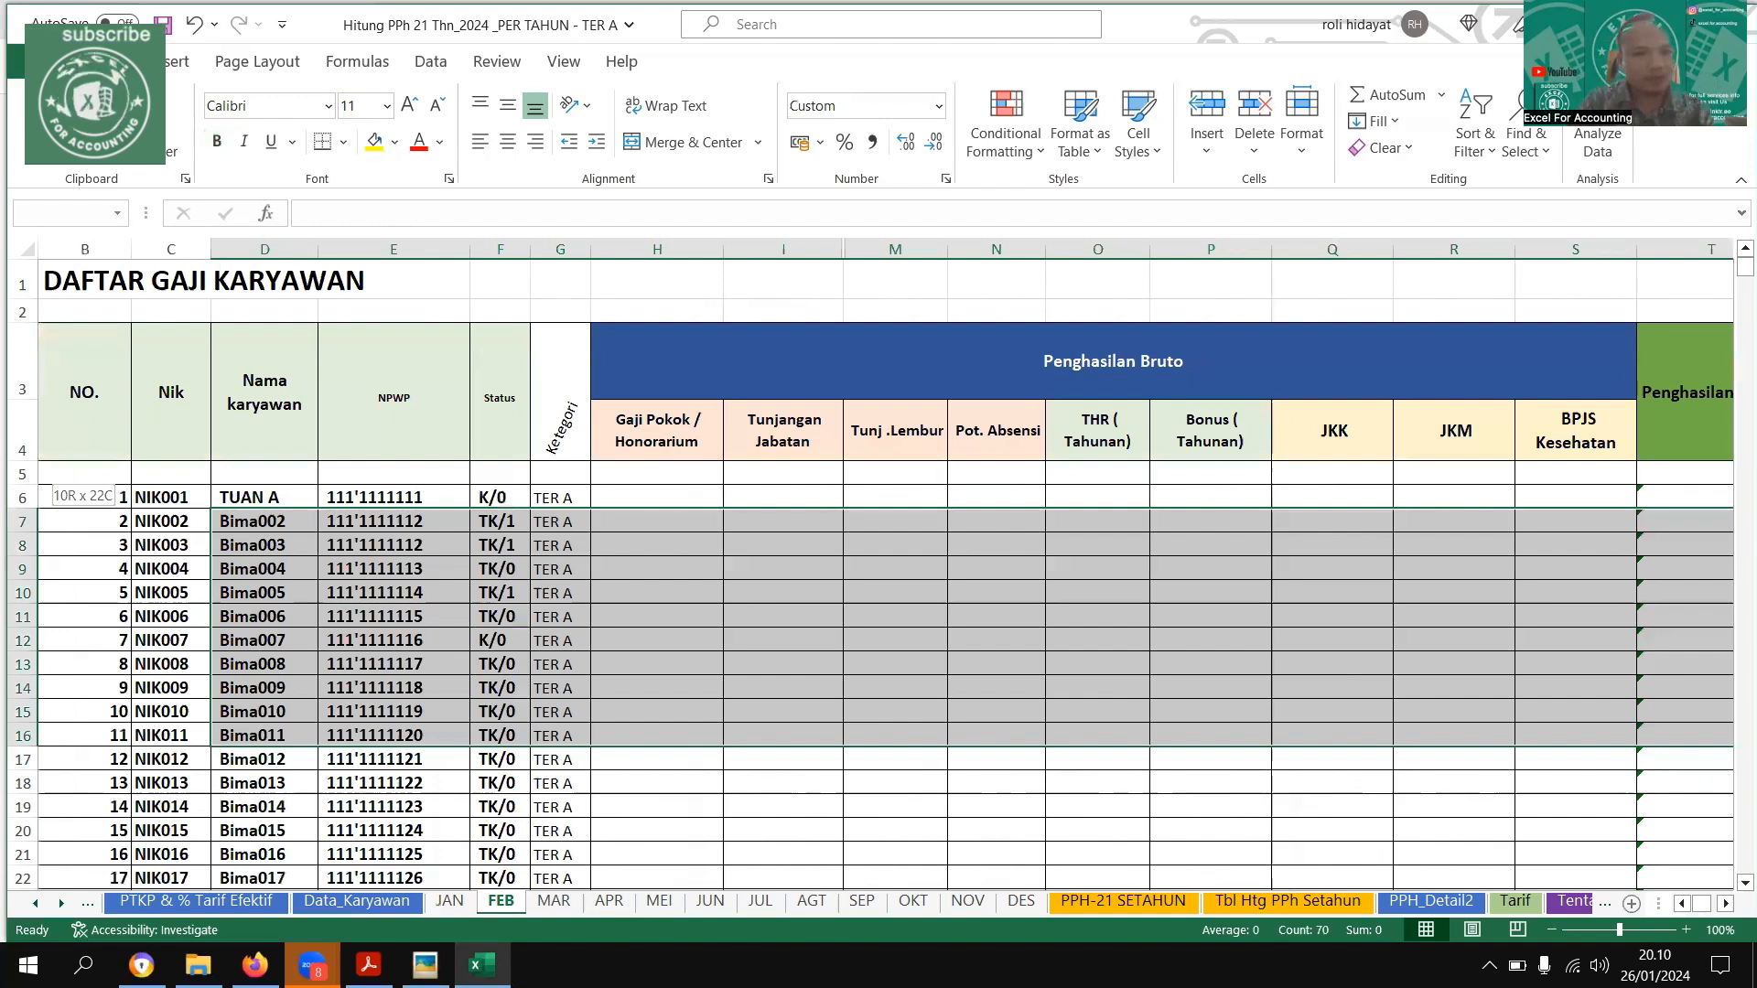
left_click_drag(27, 518, 91, 520)
left_click(425, 966)
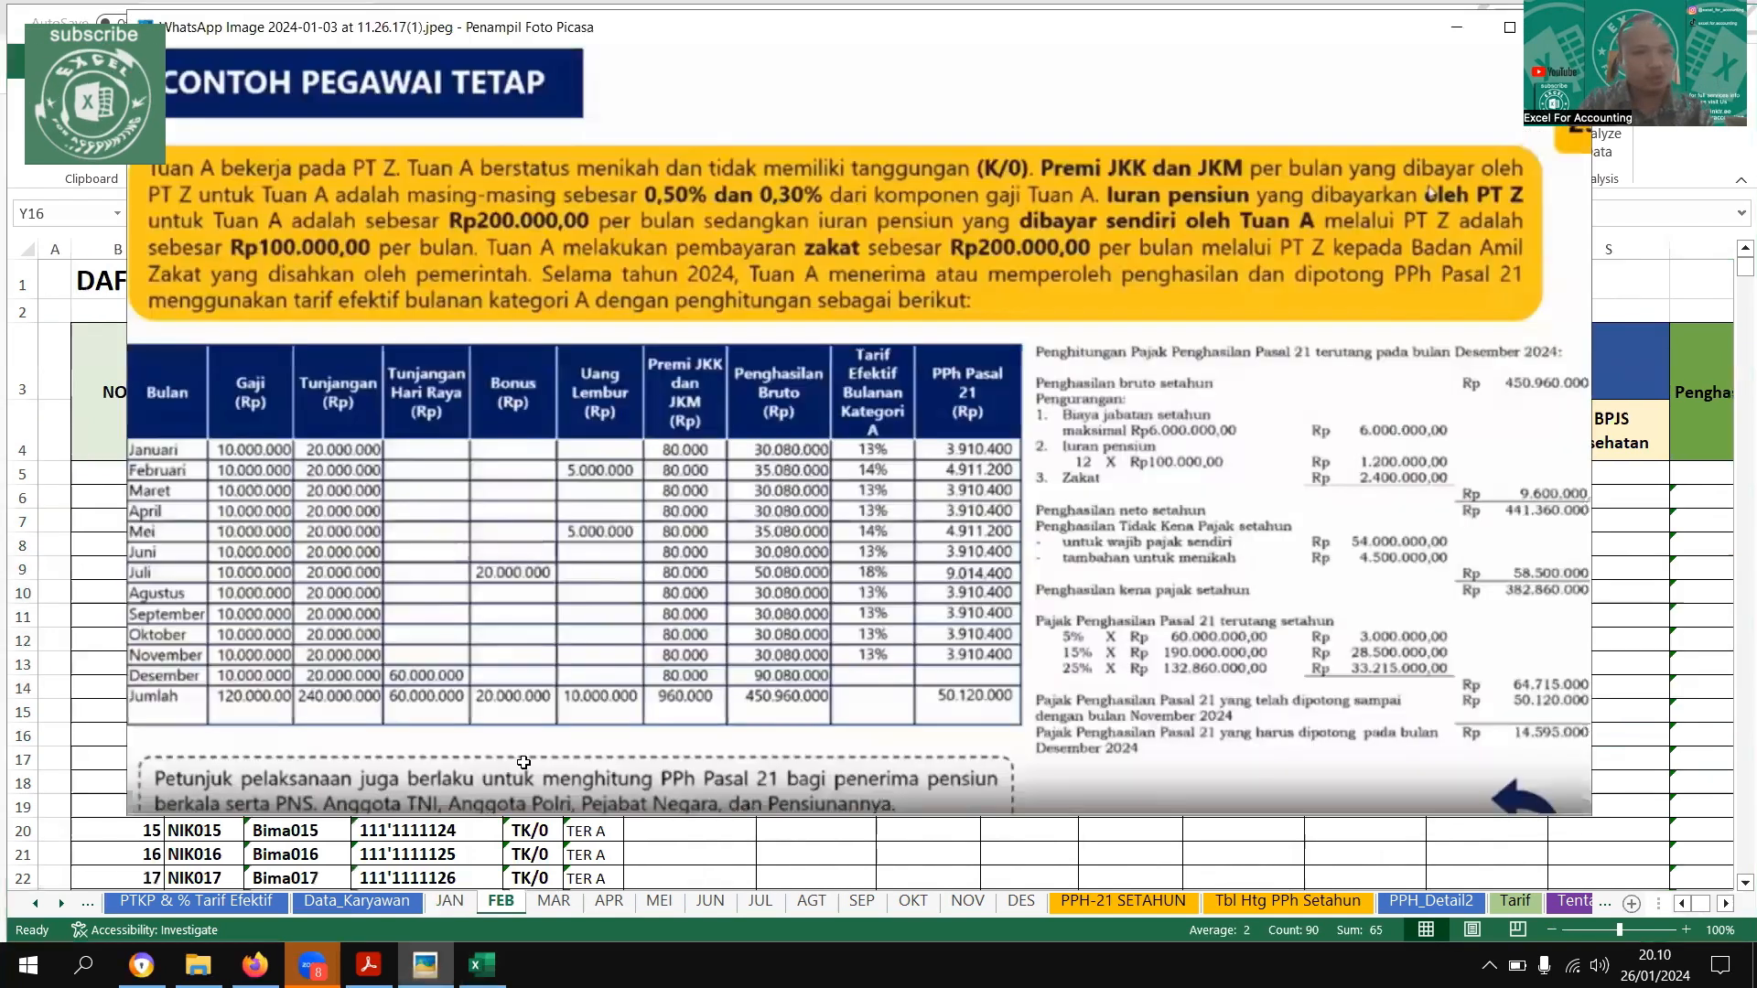
key("Escape")
left_click(688, 497)
type("10000000")
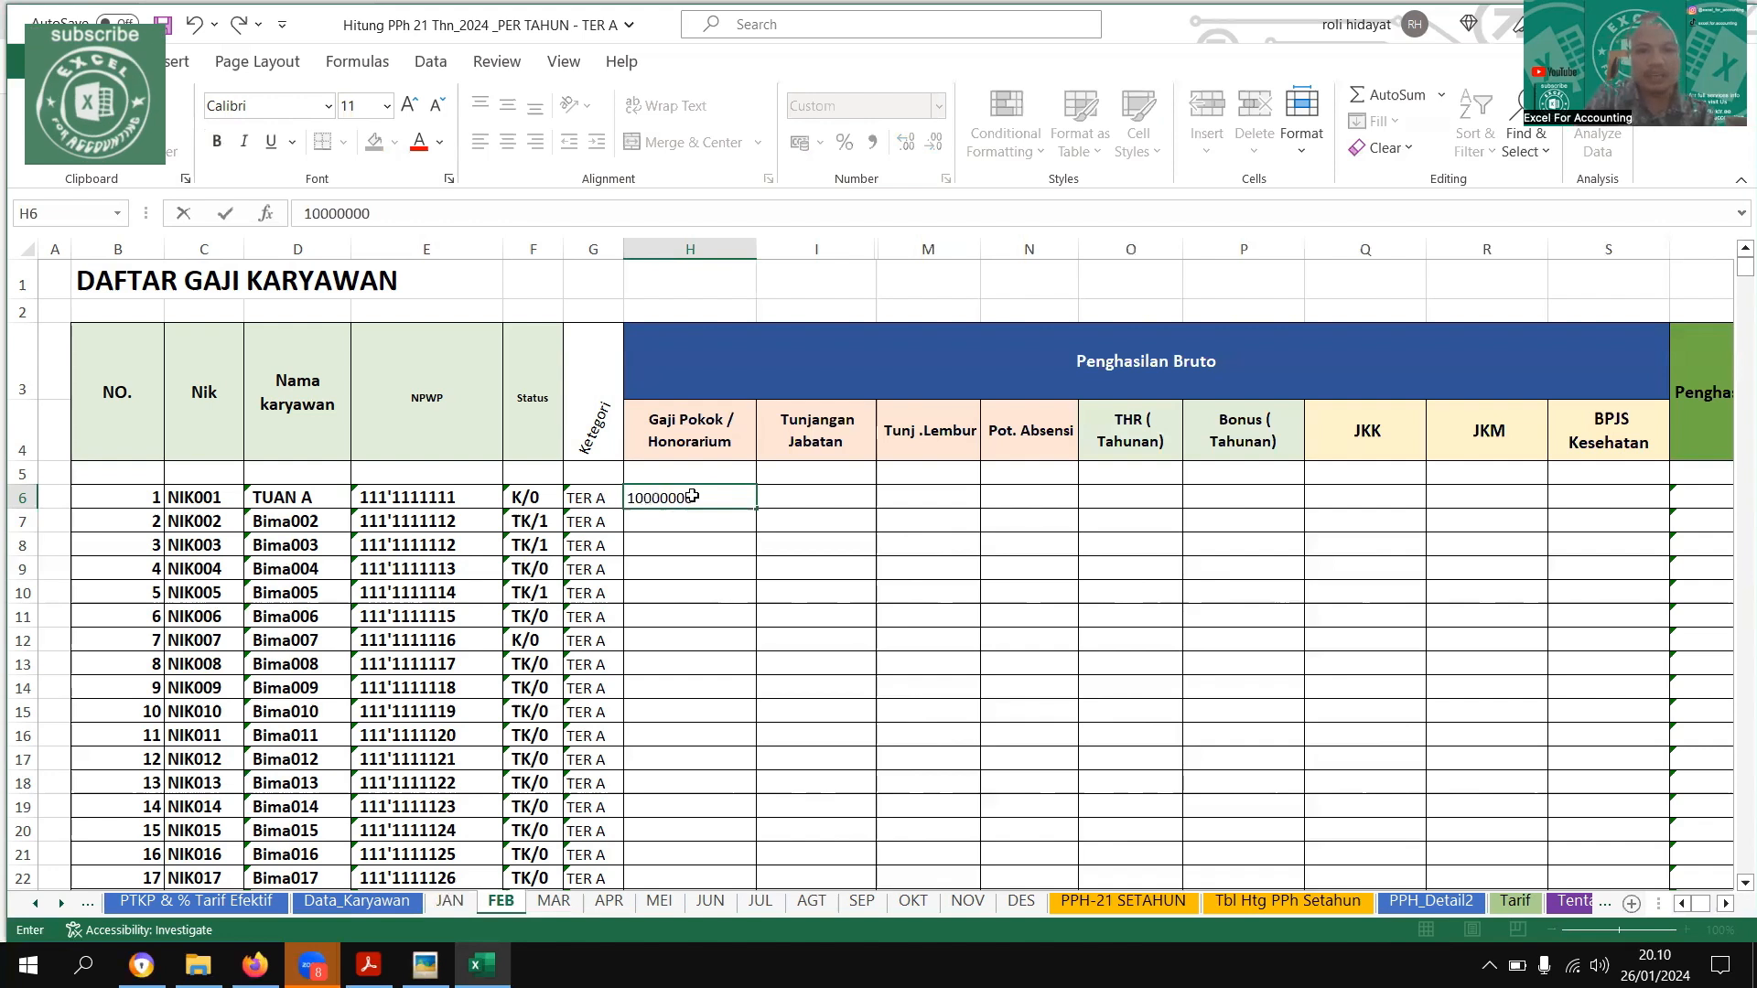
key("Return")
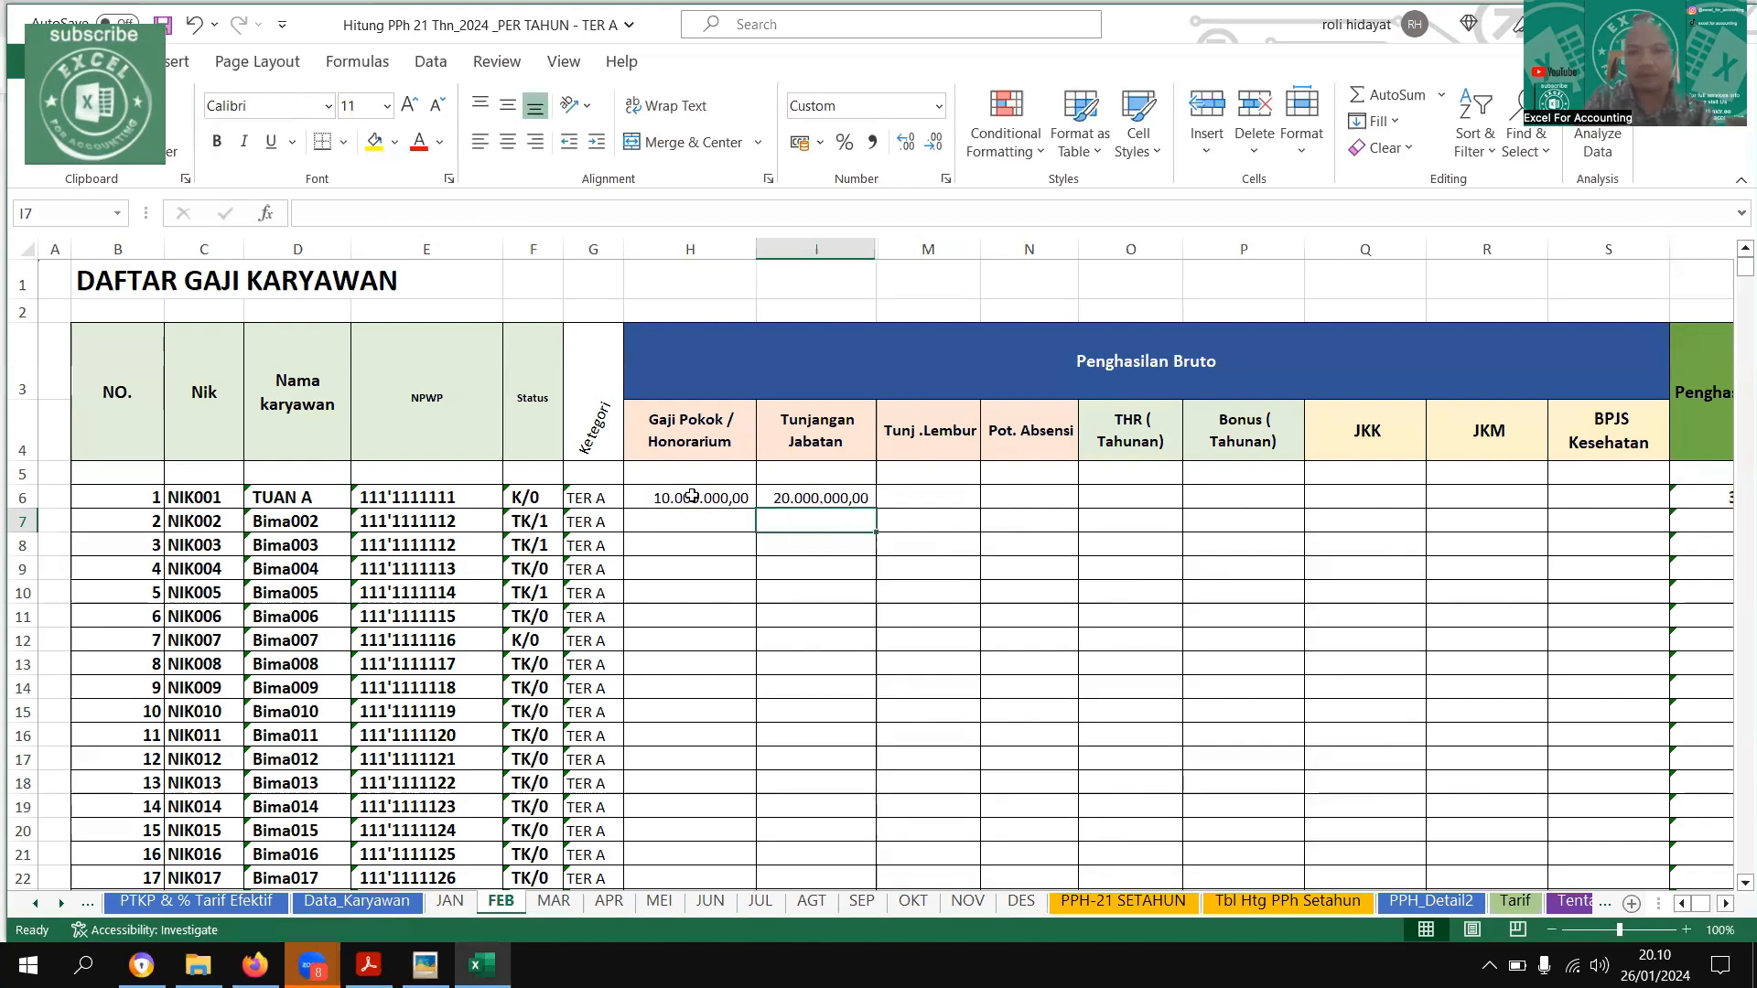
Enter a Tunj. Lembur of 5000000 for the first employee on the FEB sheet
key("Up")
key("Right")
key("Right")
key("Right")
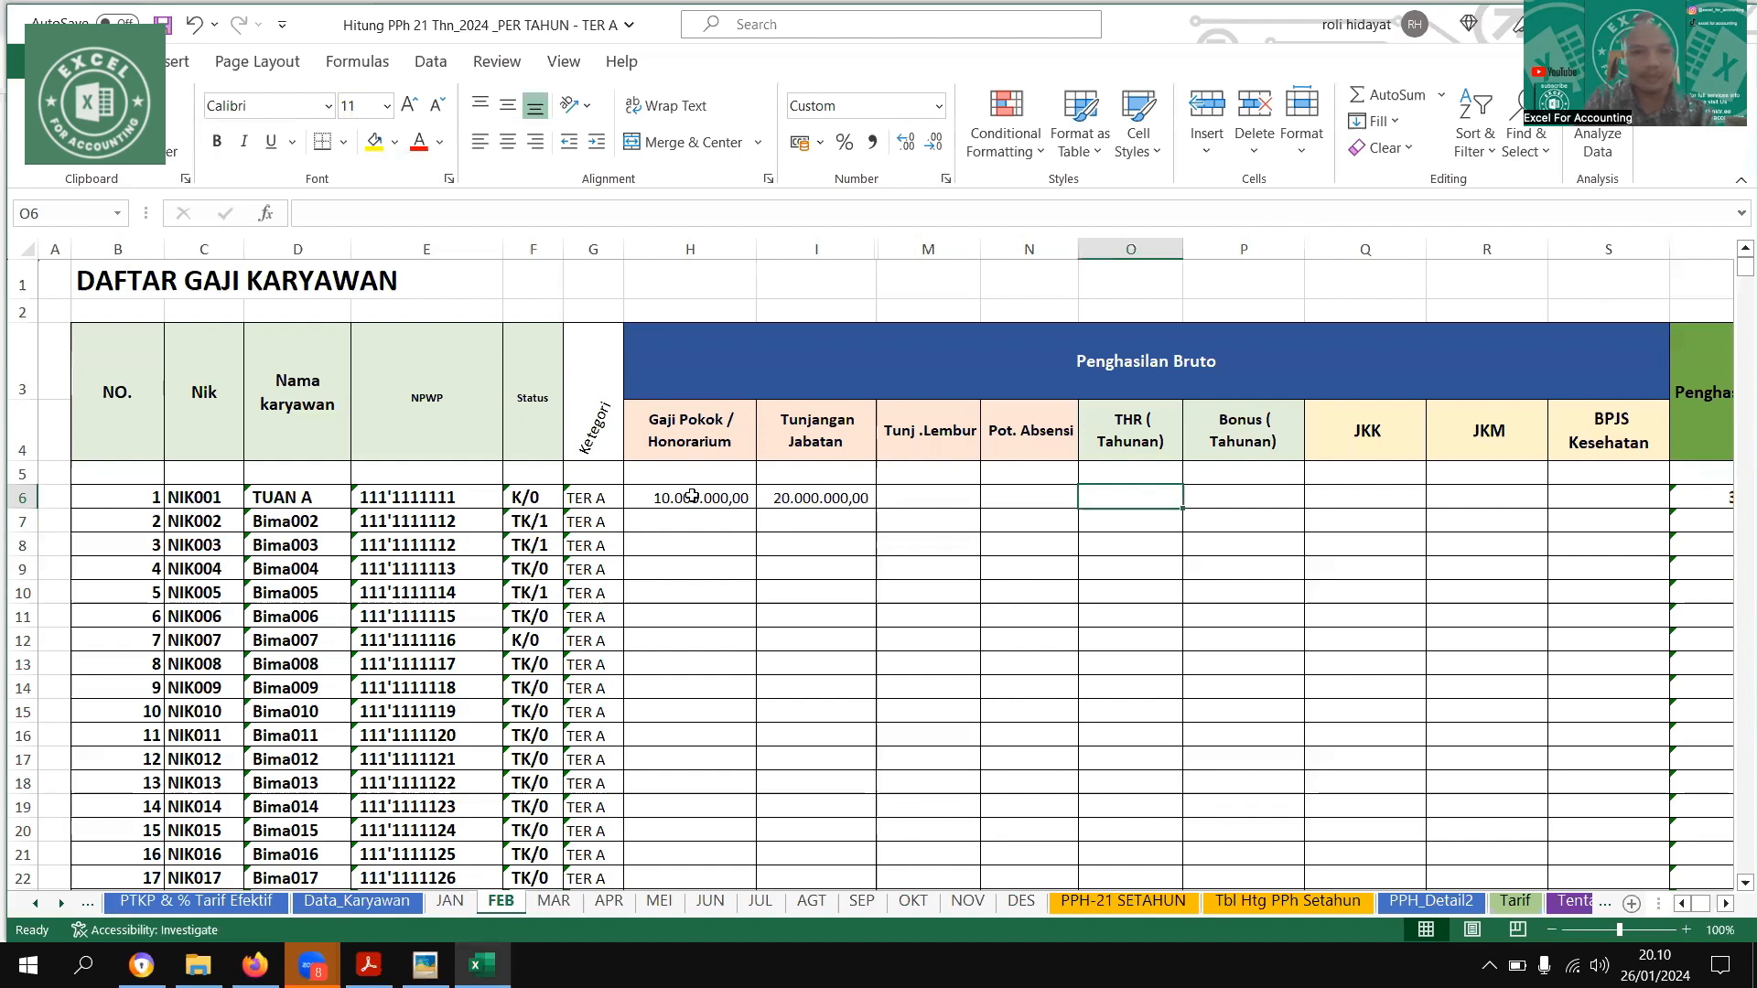
key("Right")
key("Right")
key("Right")
key("Right")
key("Right")
key("Right")
key("Right")
key("Right")
key("Right")
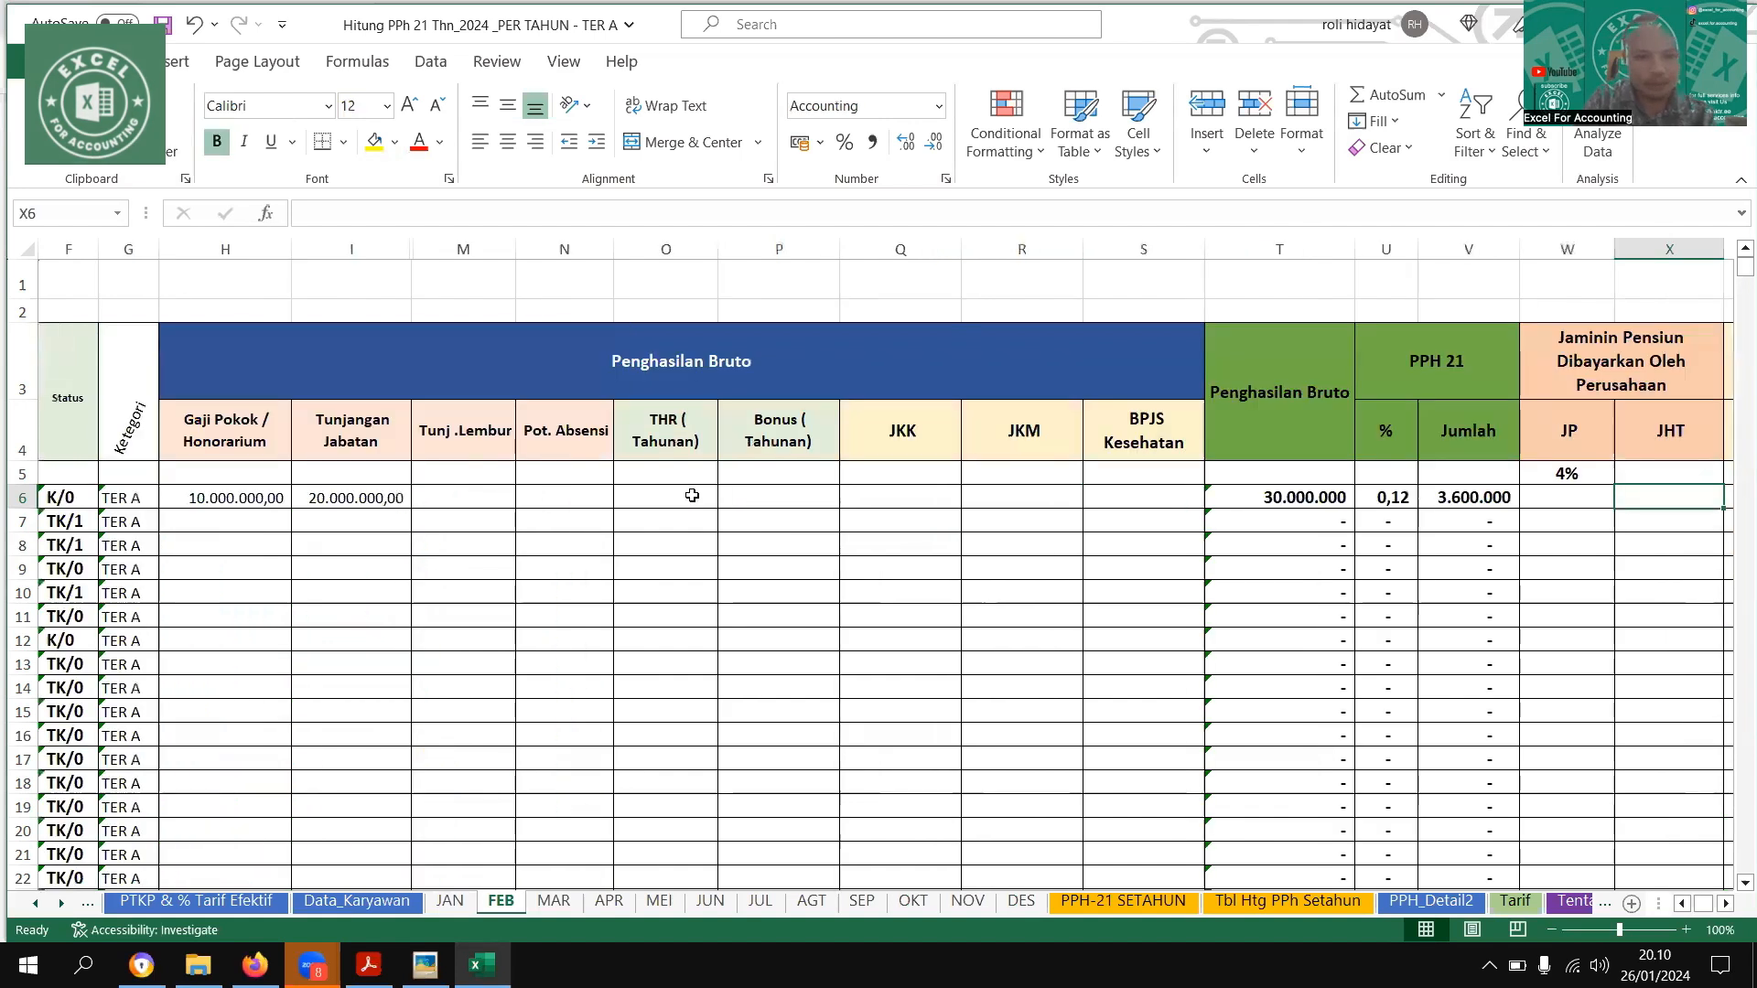
key("Left")
key("Left")
key("Left")
key("Left")
key("Left")
key("Left")
key("Left")
key("Left")
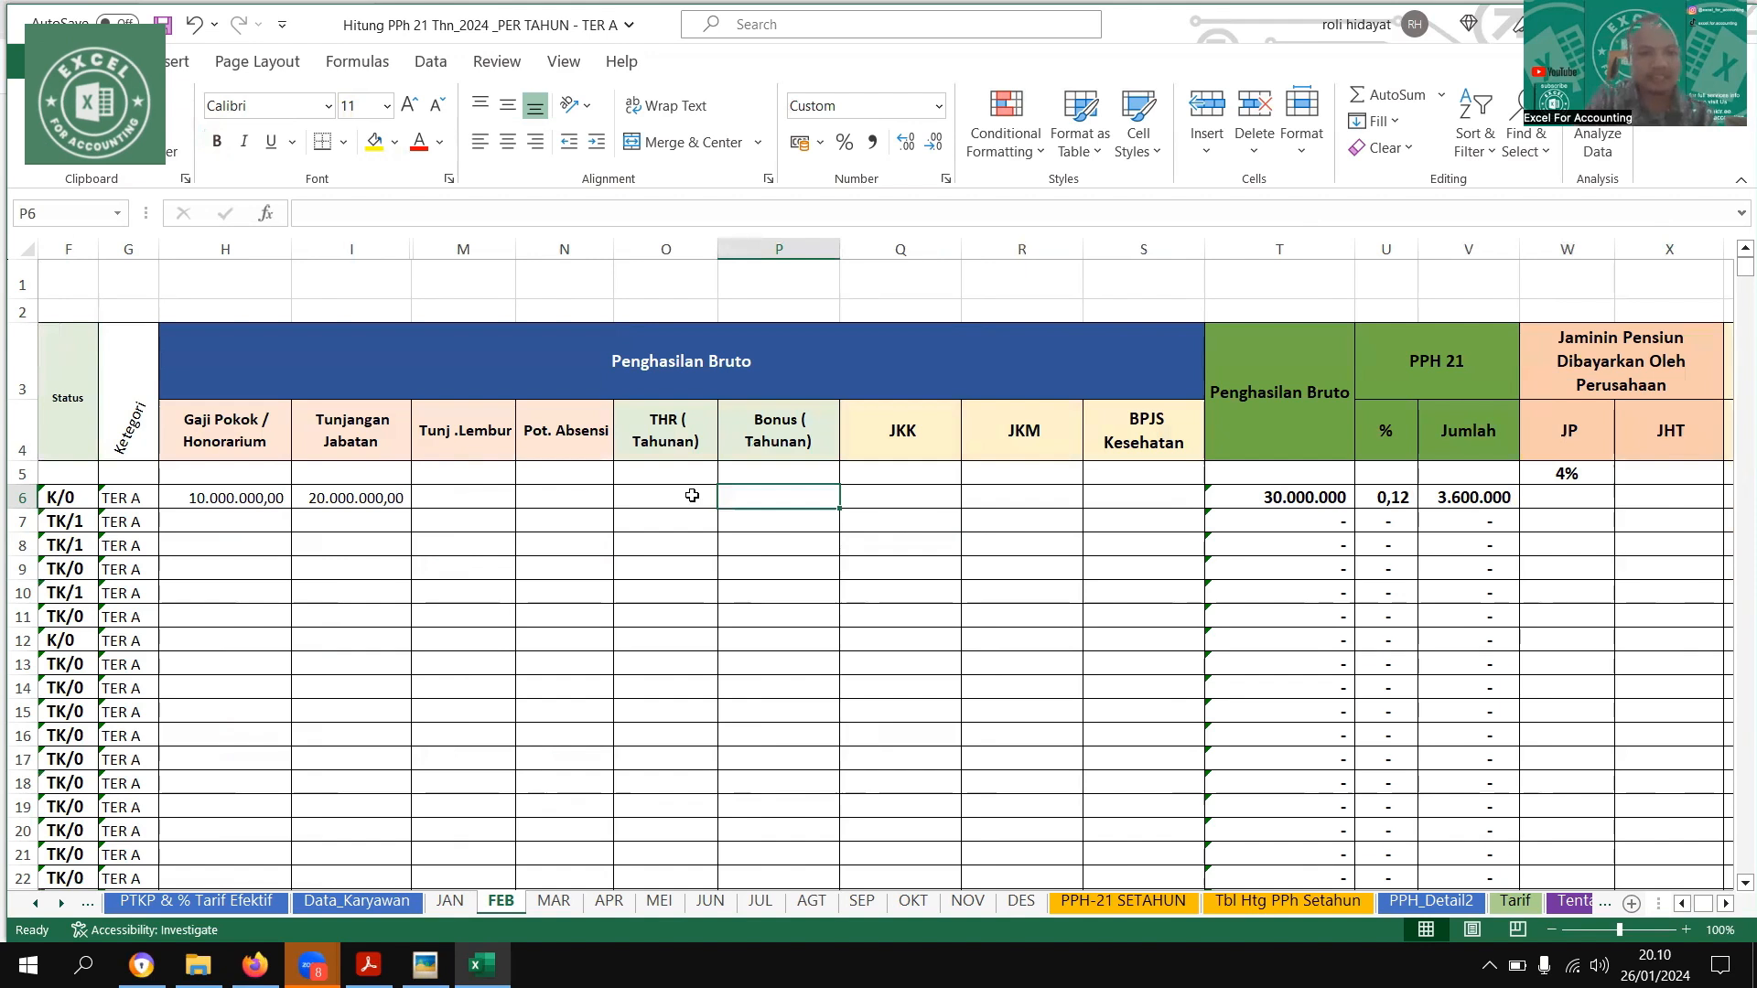
key("Left")
key("Left")
key("Left")
type("5000000")
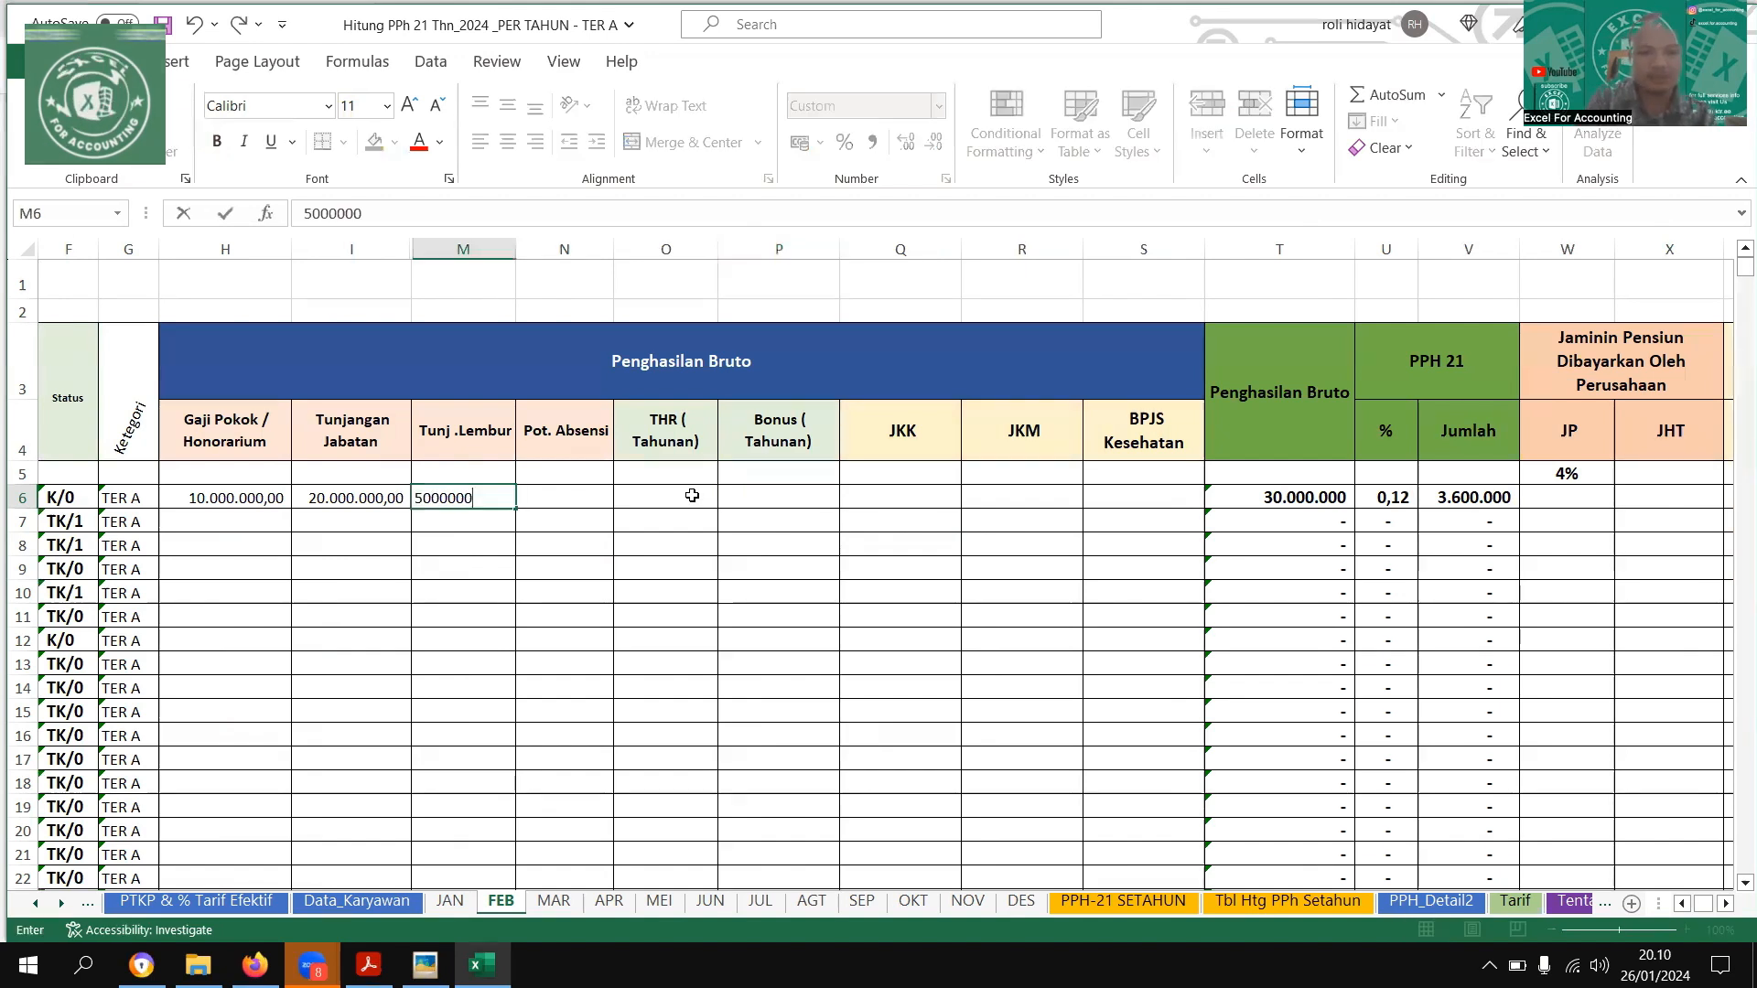
key("Return")
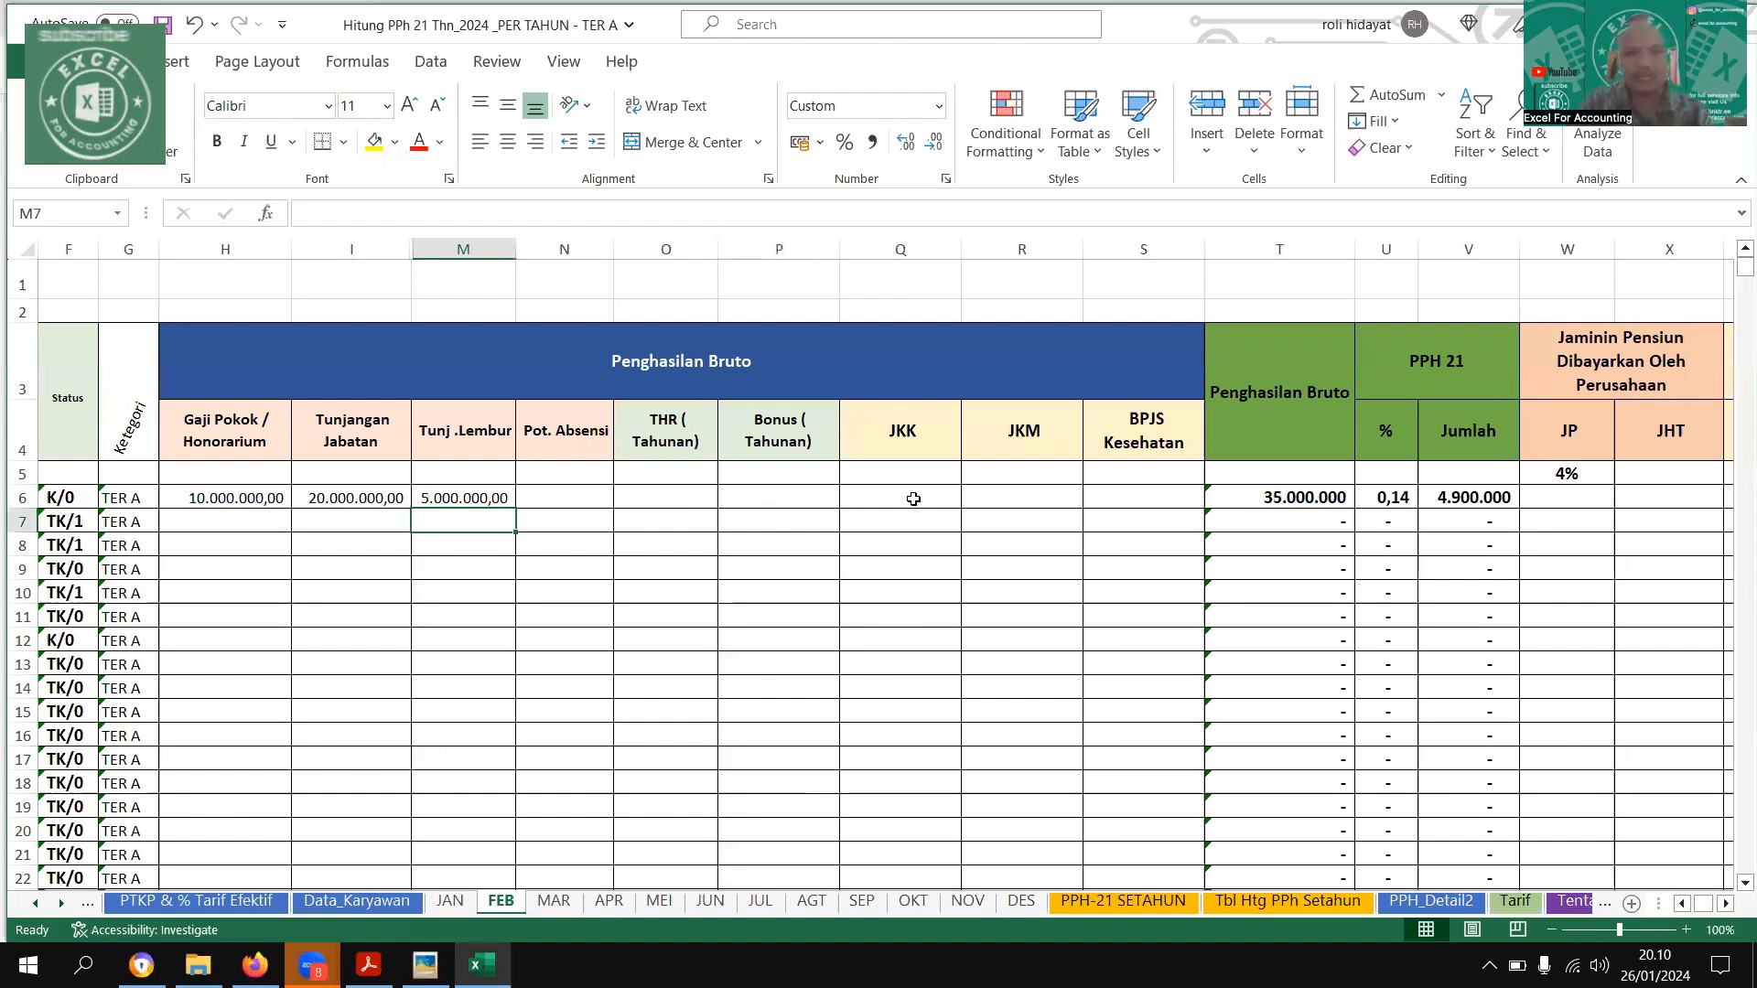
Enter the first employee's JKK of 50000 and JKM of 30000 on the FEB sheet, following the example image
key("alt+Tab")
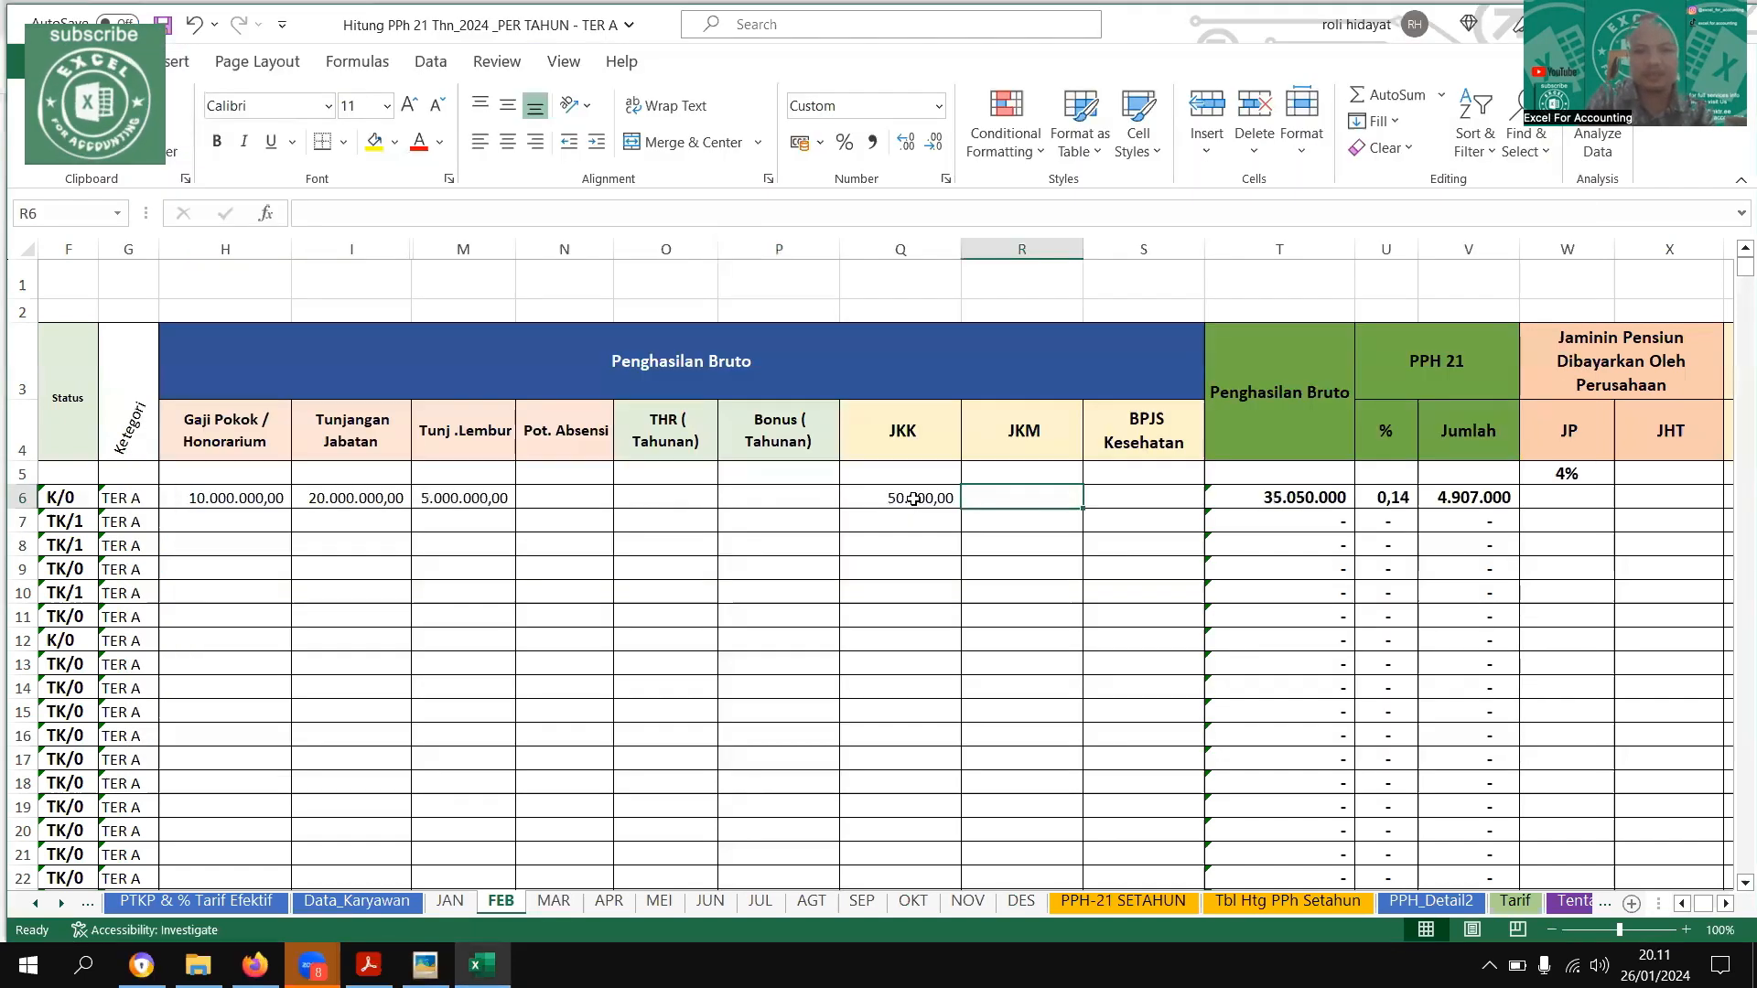
type("30000")
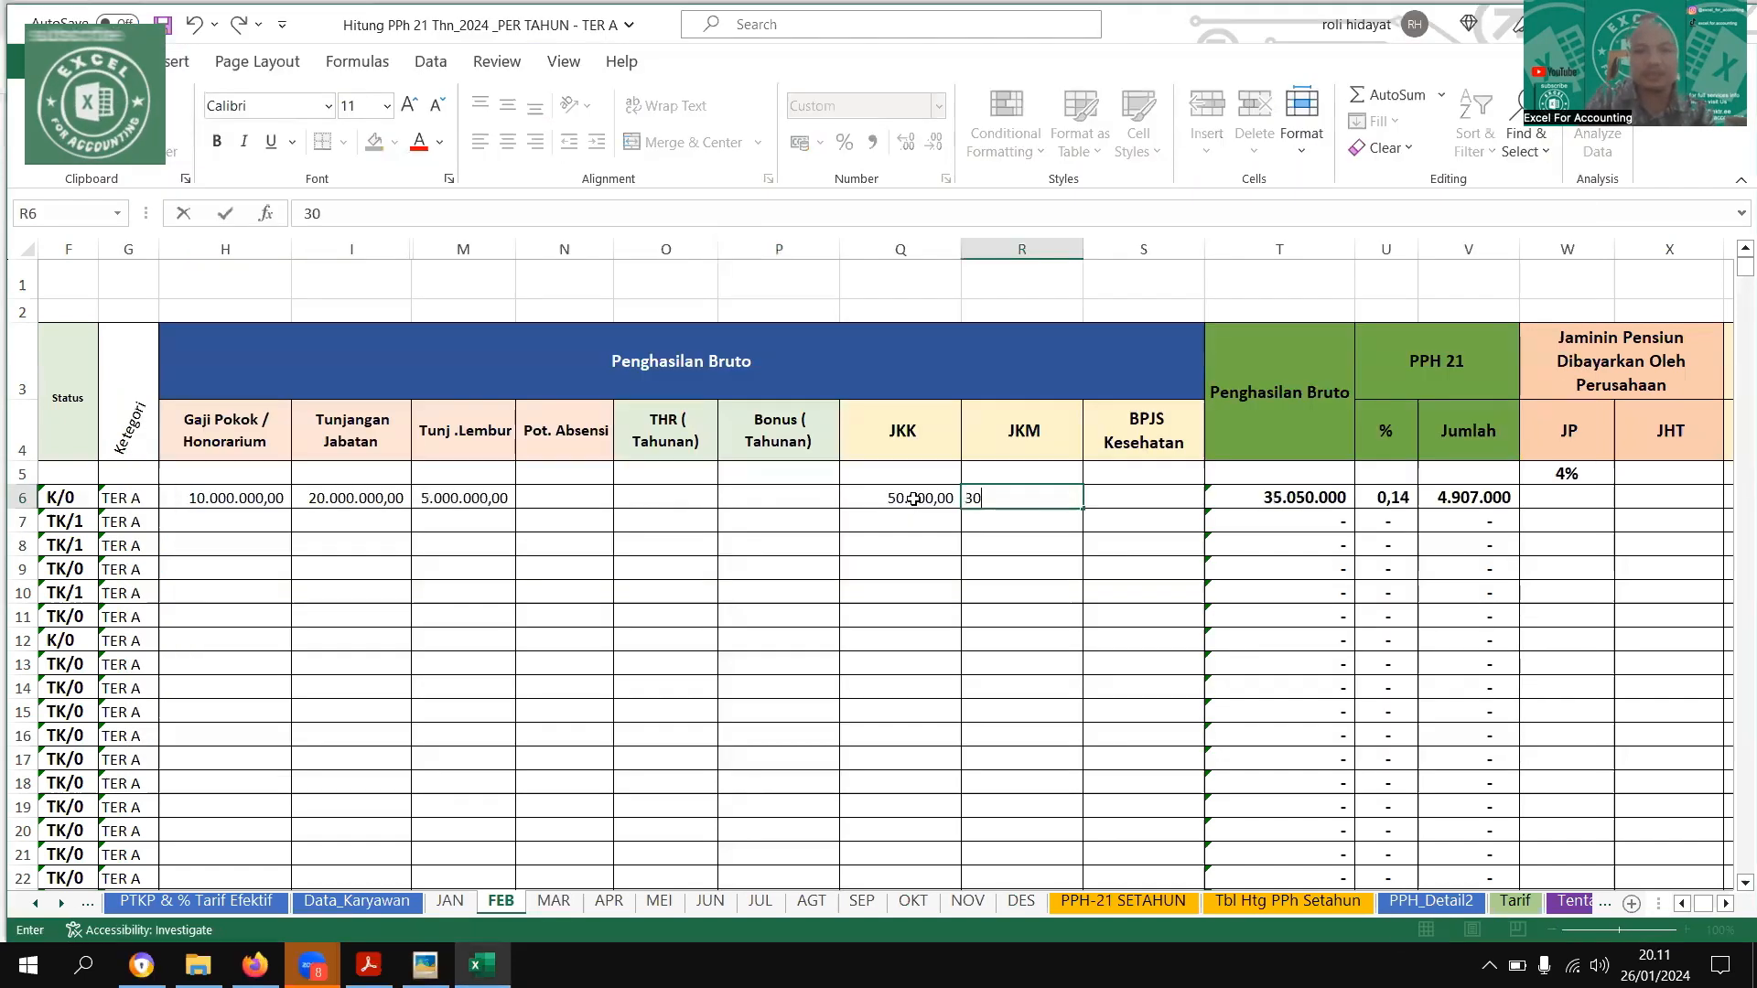
key("ctrl+Return")
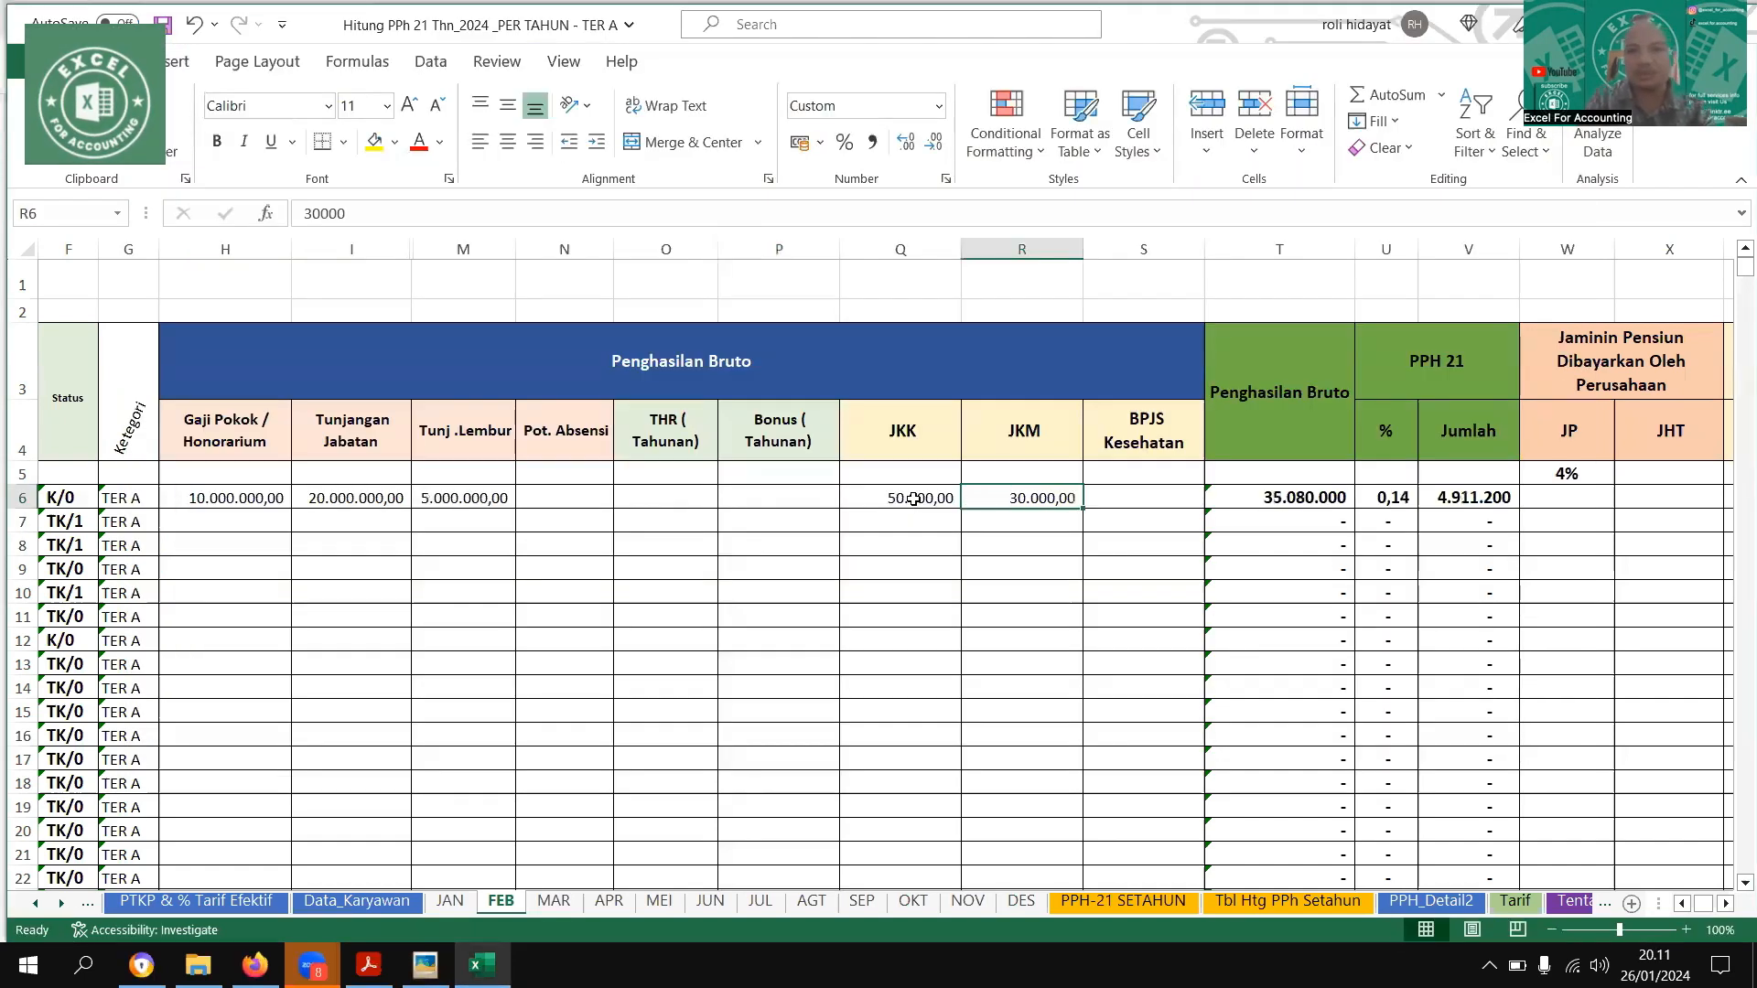
key("Right")
key("Right")
key("Right")
key("Right")
key("Right")
key("Right")
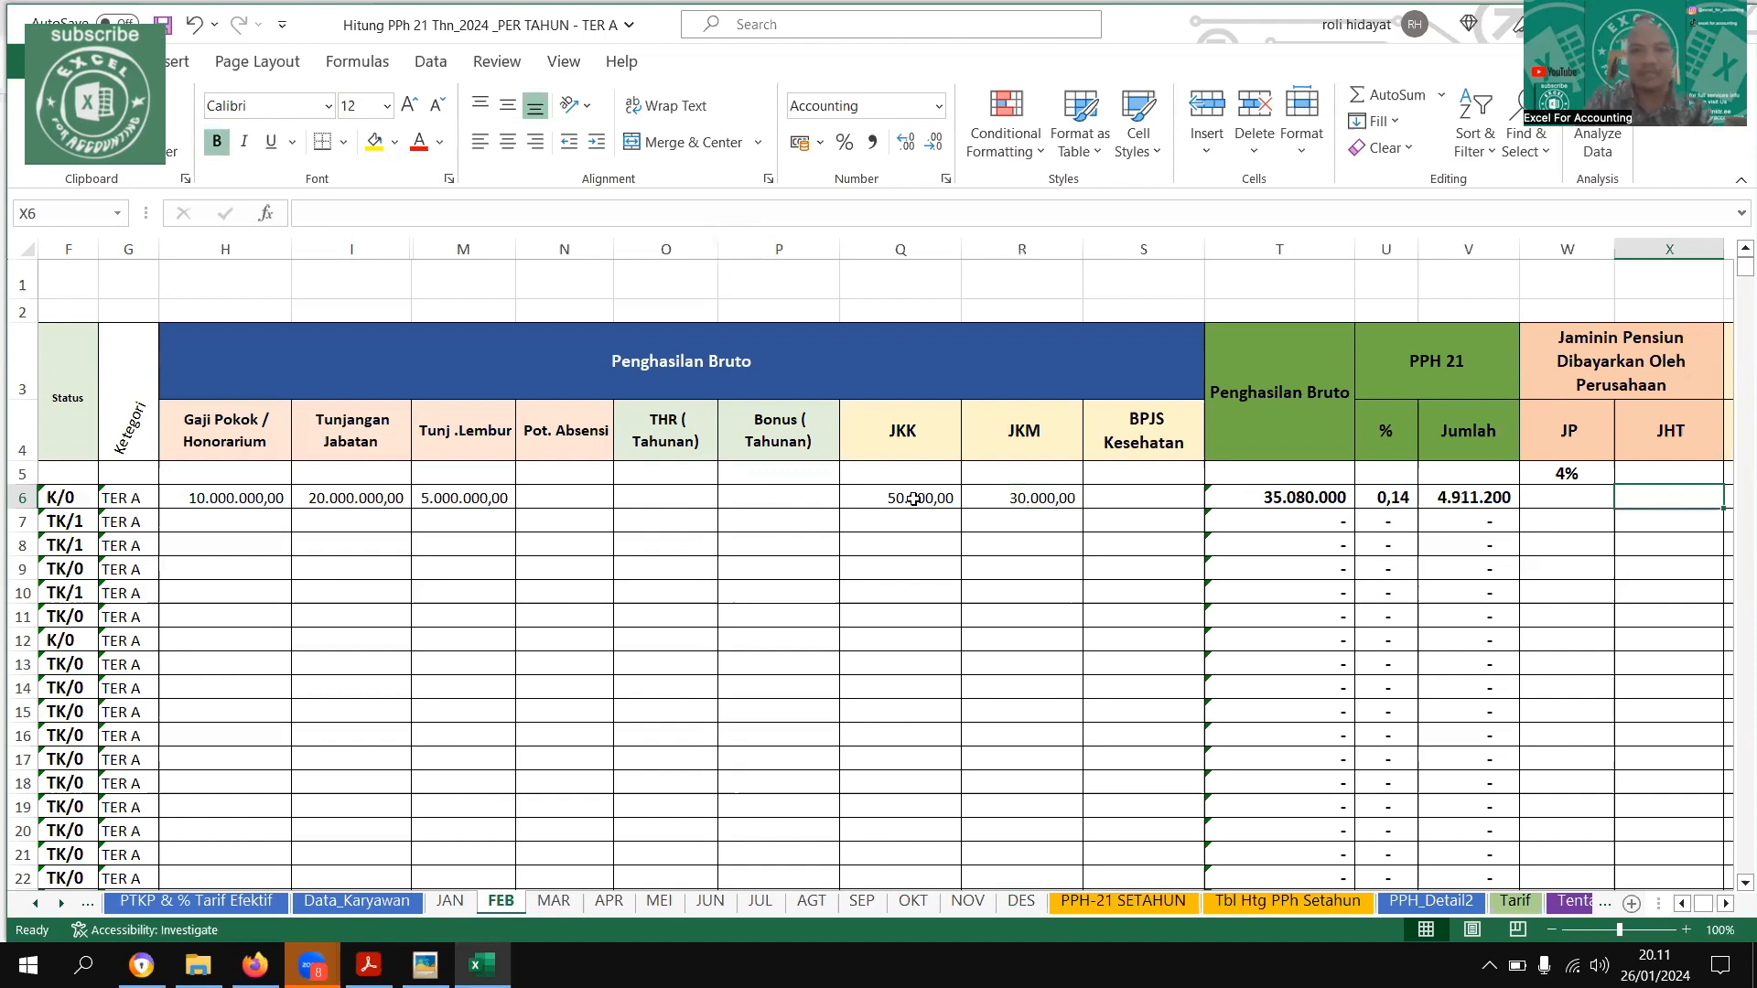
Enter the first employee's JP (1%) deduction of 100000 and Zakat of 200000 on the FEB sheet
key("Right")
key("Right")
key("Right")
key("Right")
key("Right")
key("Left")
key("Left")
key("Left")
key("Left")
type("100")
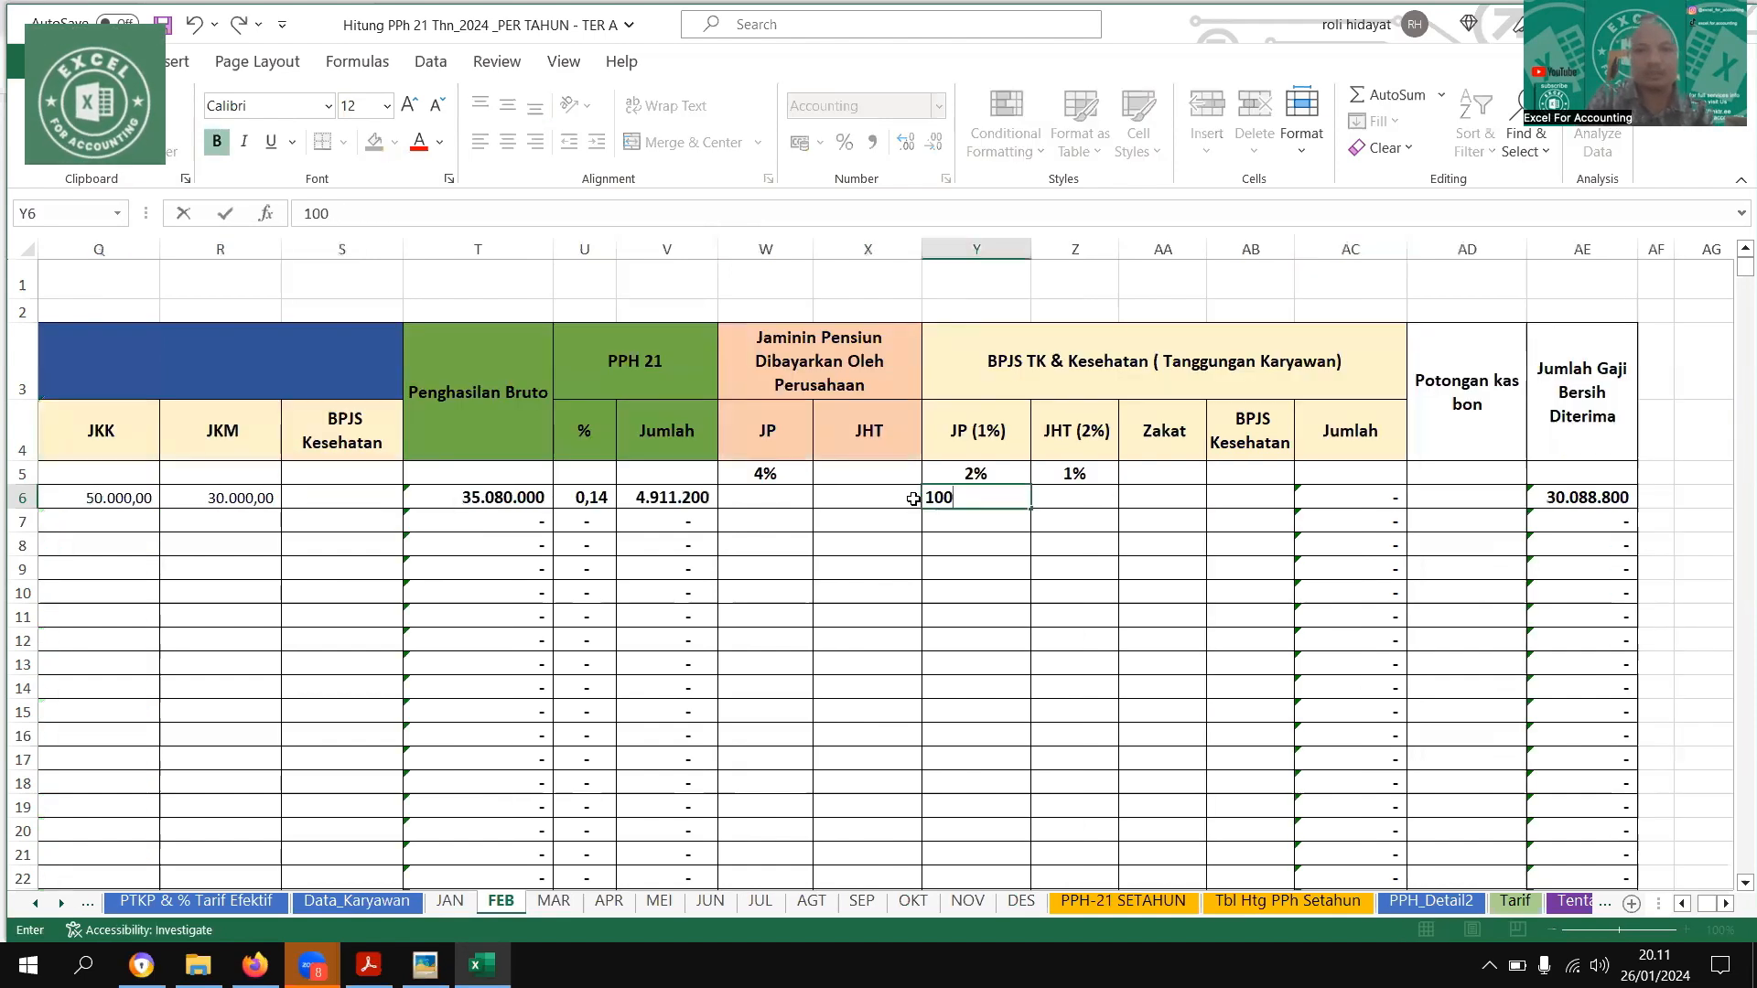
key("Right")
key("Right")
type("200000")
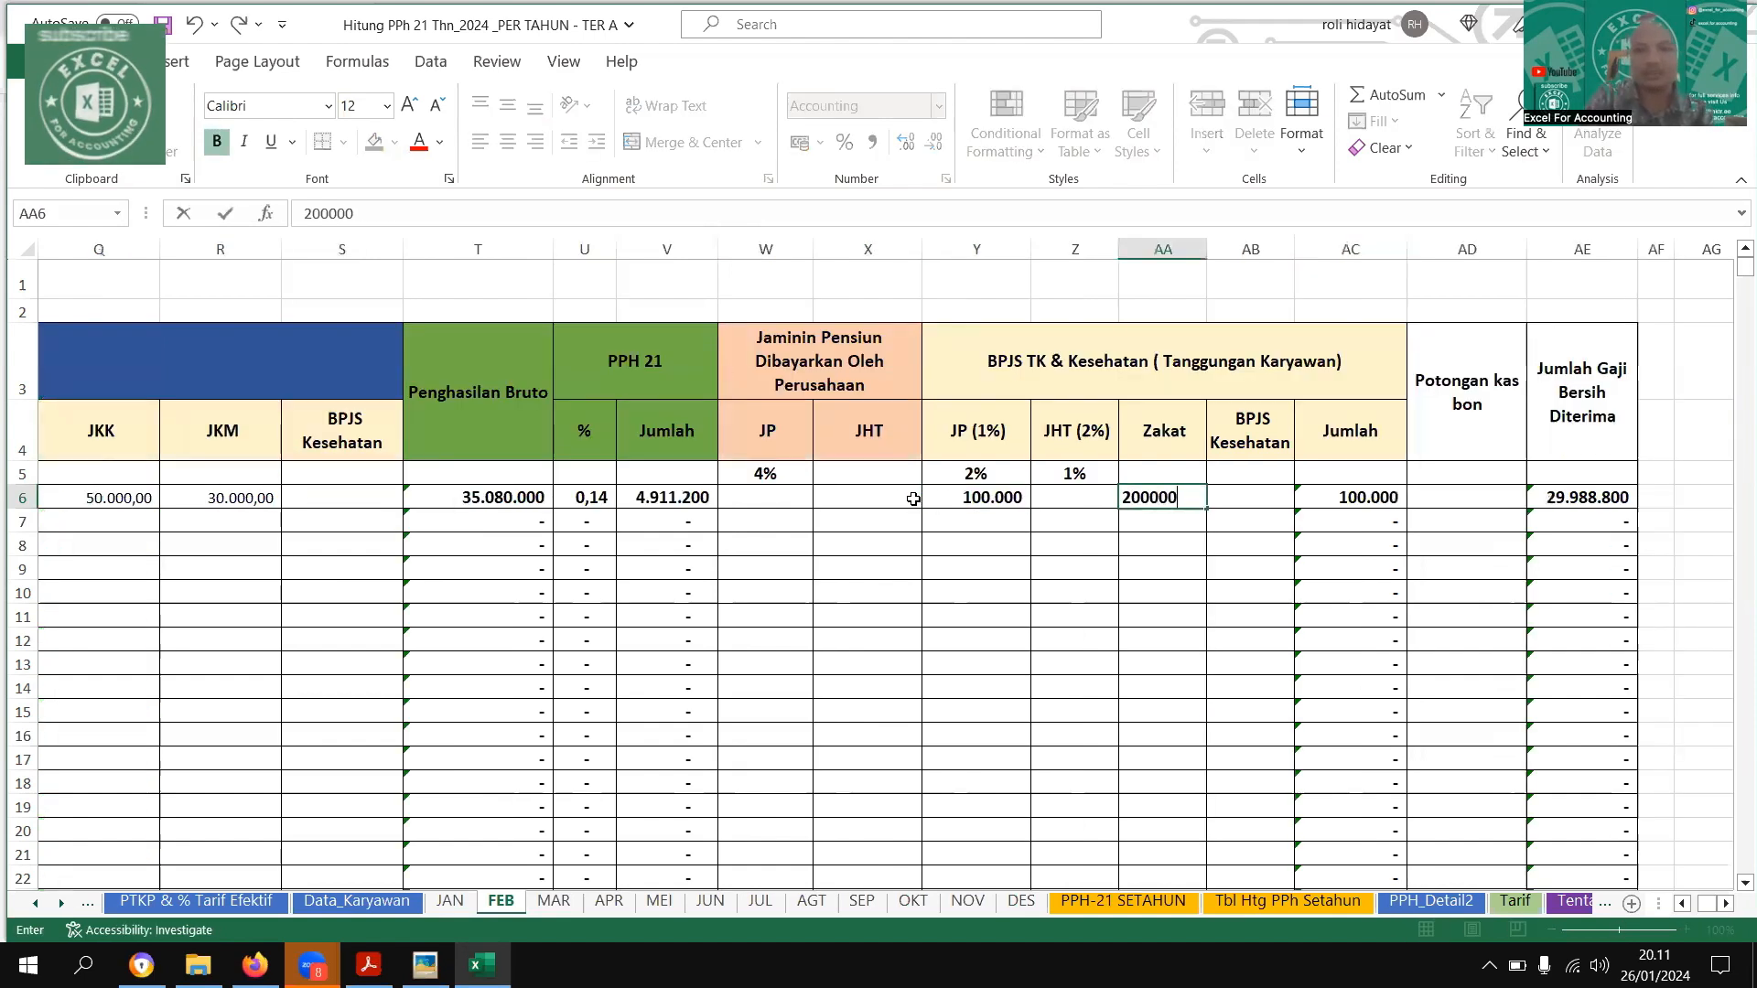
key("Return")
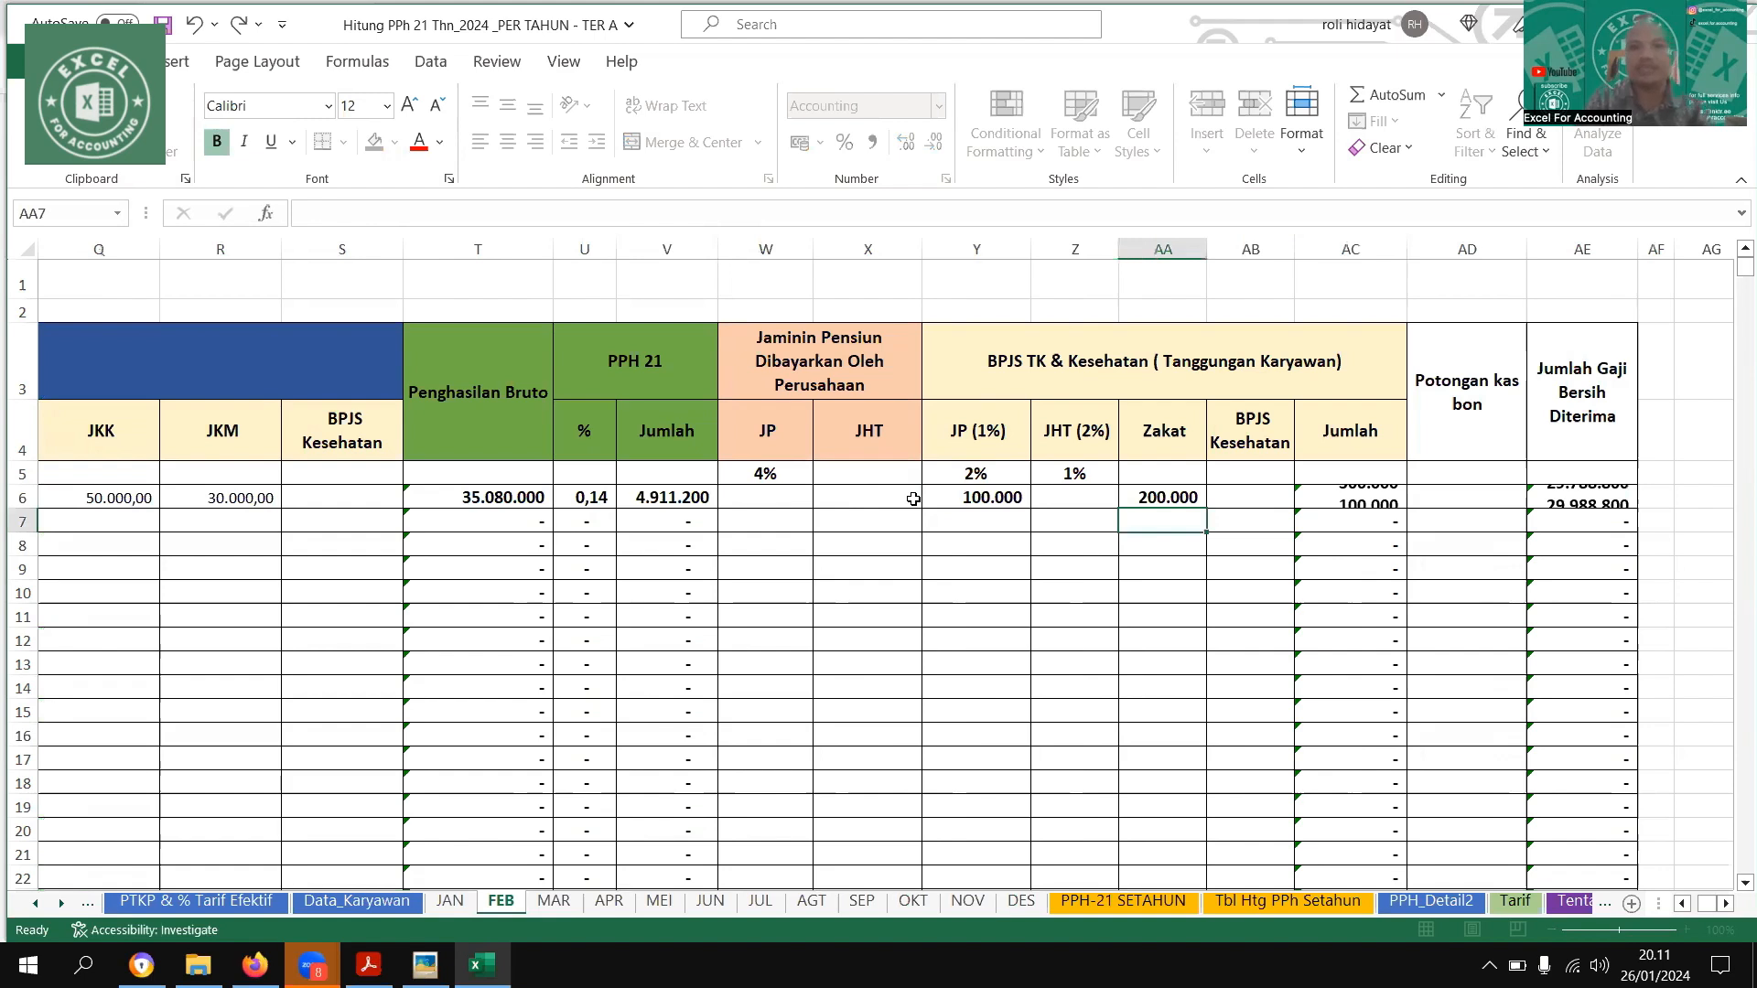
key("Up")
key("Left")
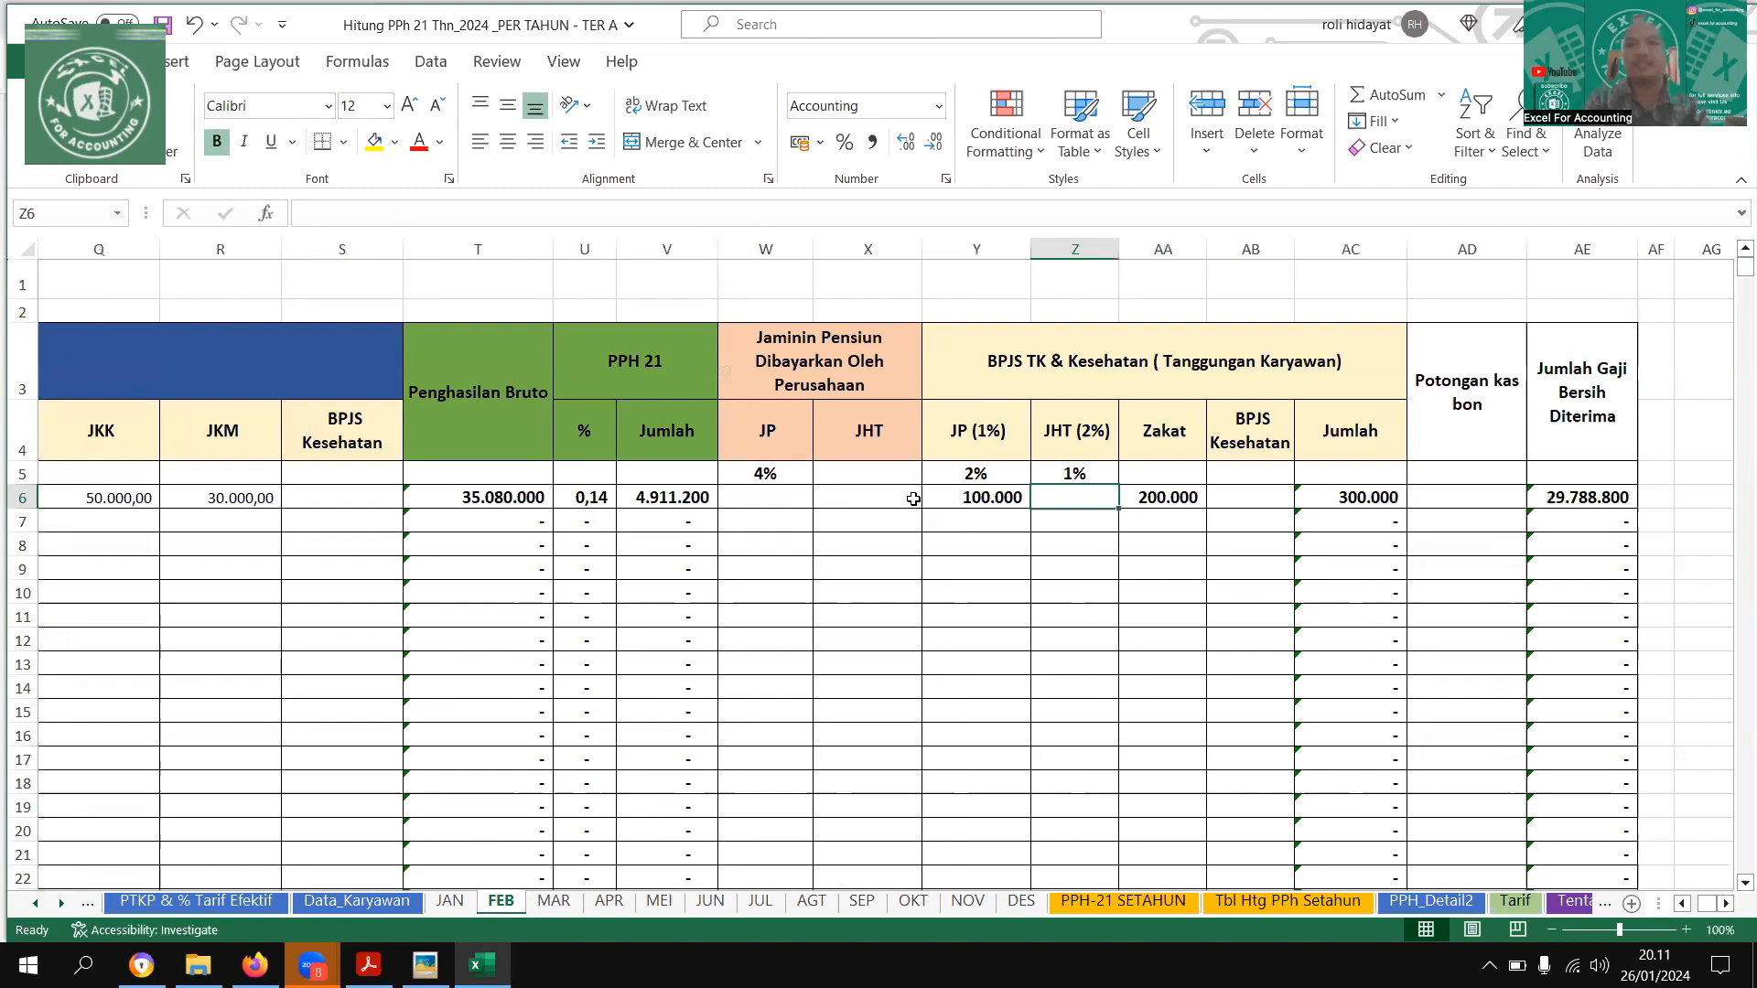
Format the PPH 21 % column on the FEB sheet as a percentage with two decimals
key("Left")
key("Left")
key("Left")
key("Left")
key("Left")
key("Left")
key("Left")
key("Left")
key("Left")
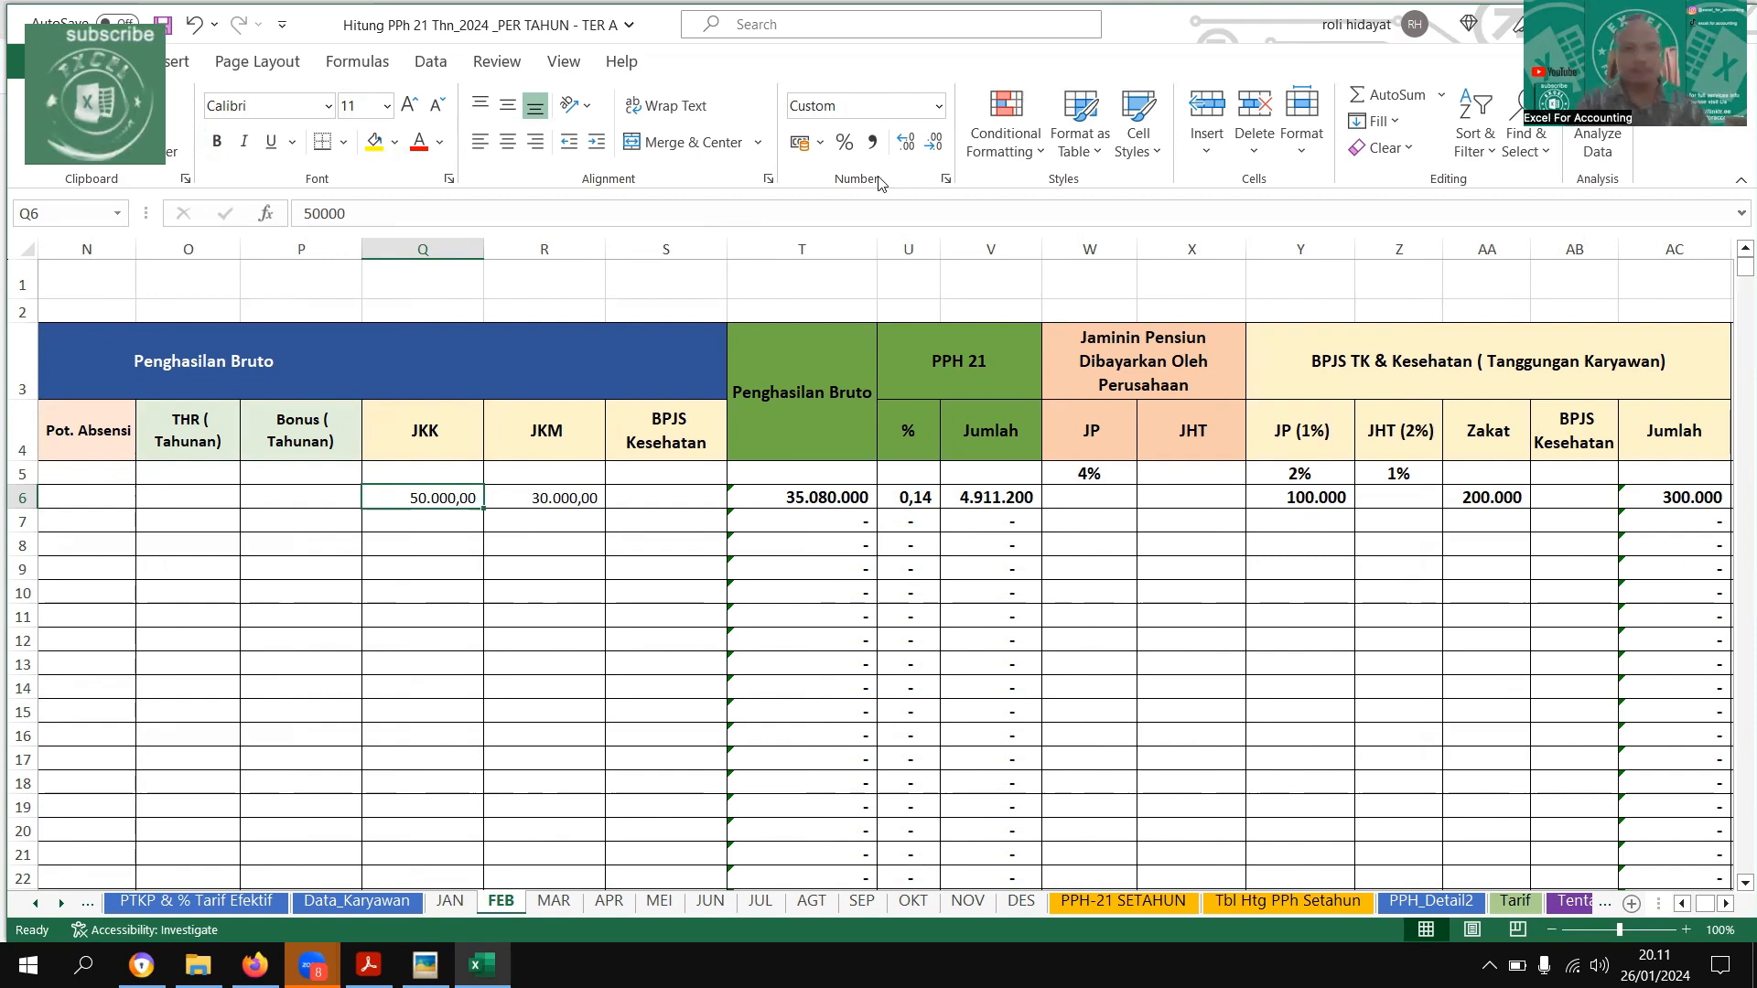
left_click(930, 250)
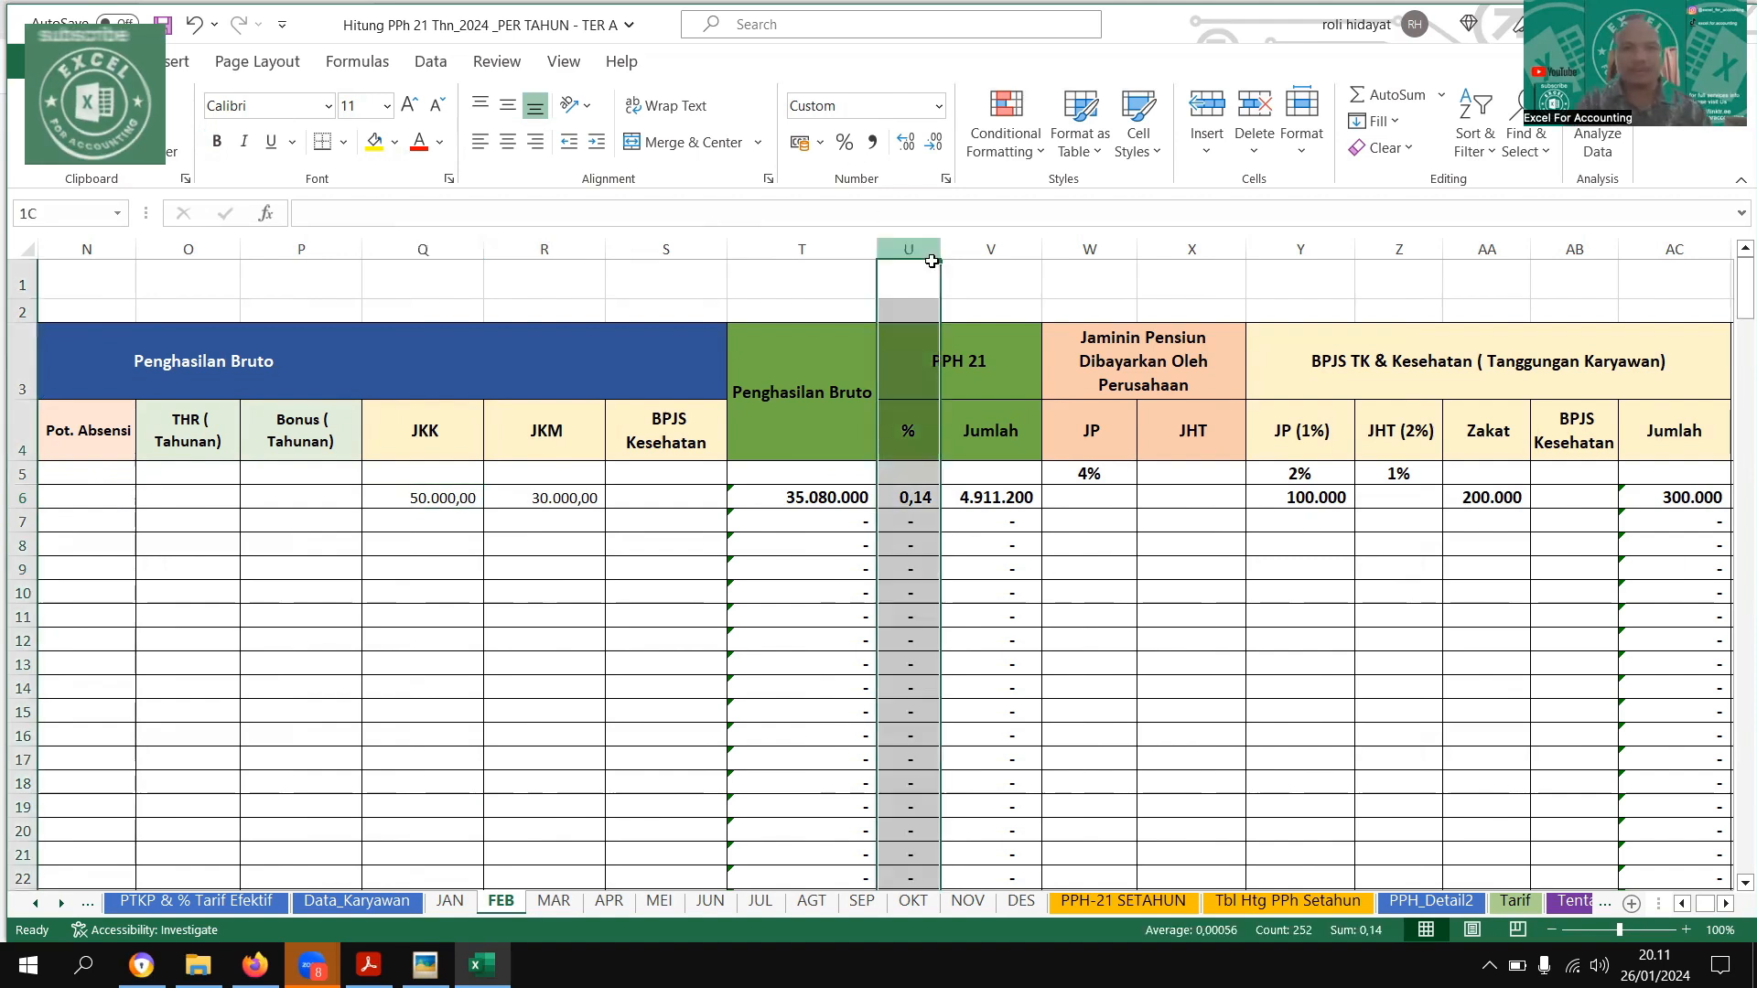
key("ctrl+shift+5")
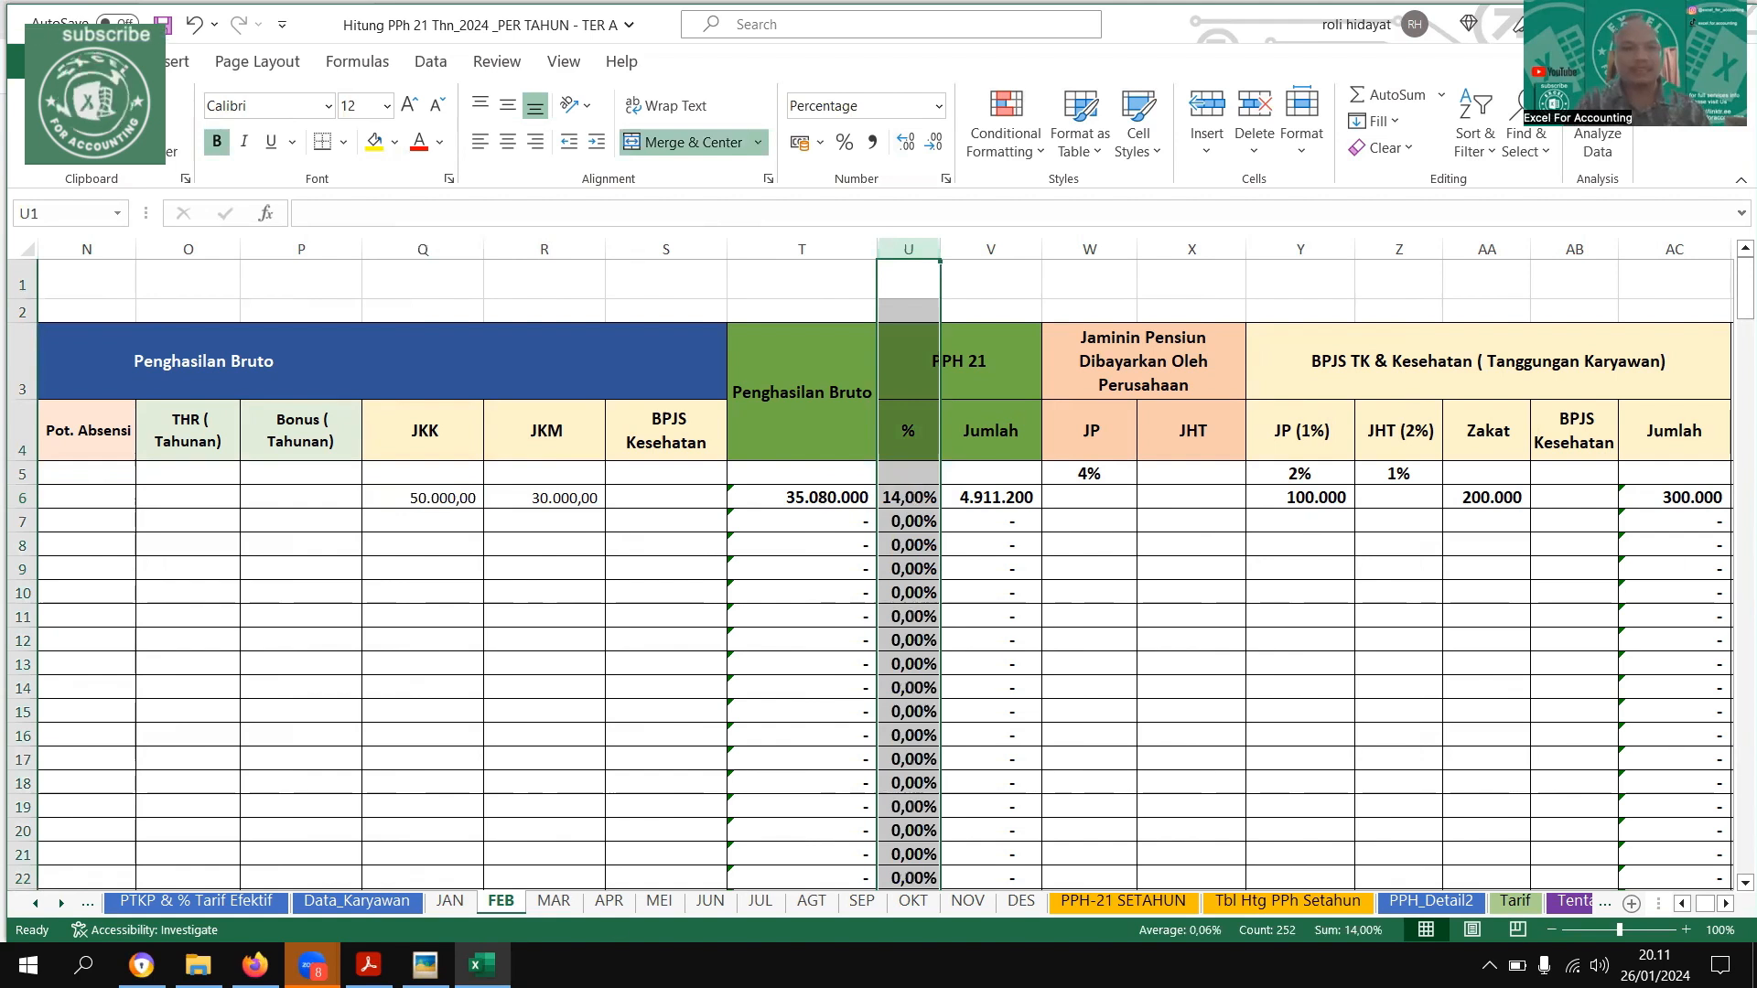
Find the TER A bracket for the FEB gross income on the PTKP & % Tarif Efektif sheet and highlight its 14% row in green
left_click(802, 497)
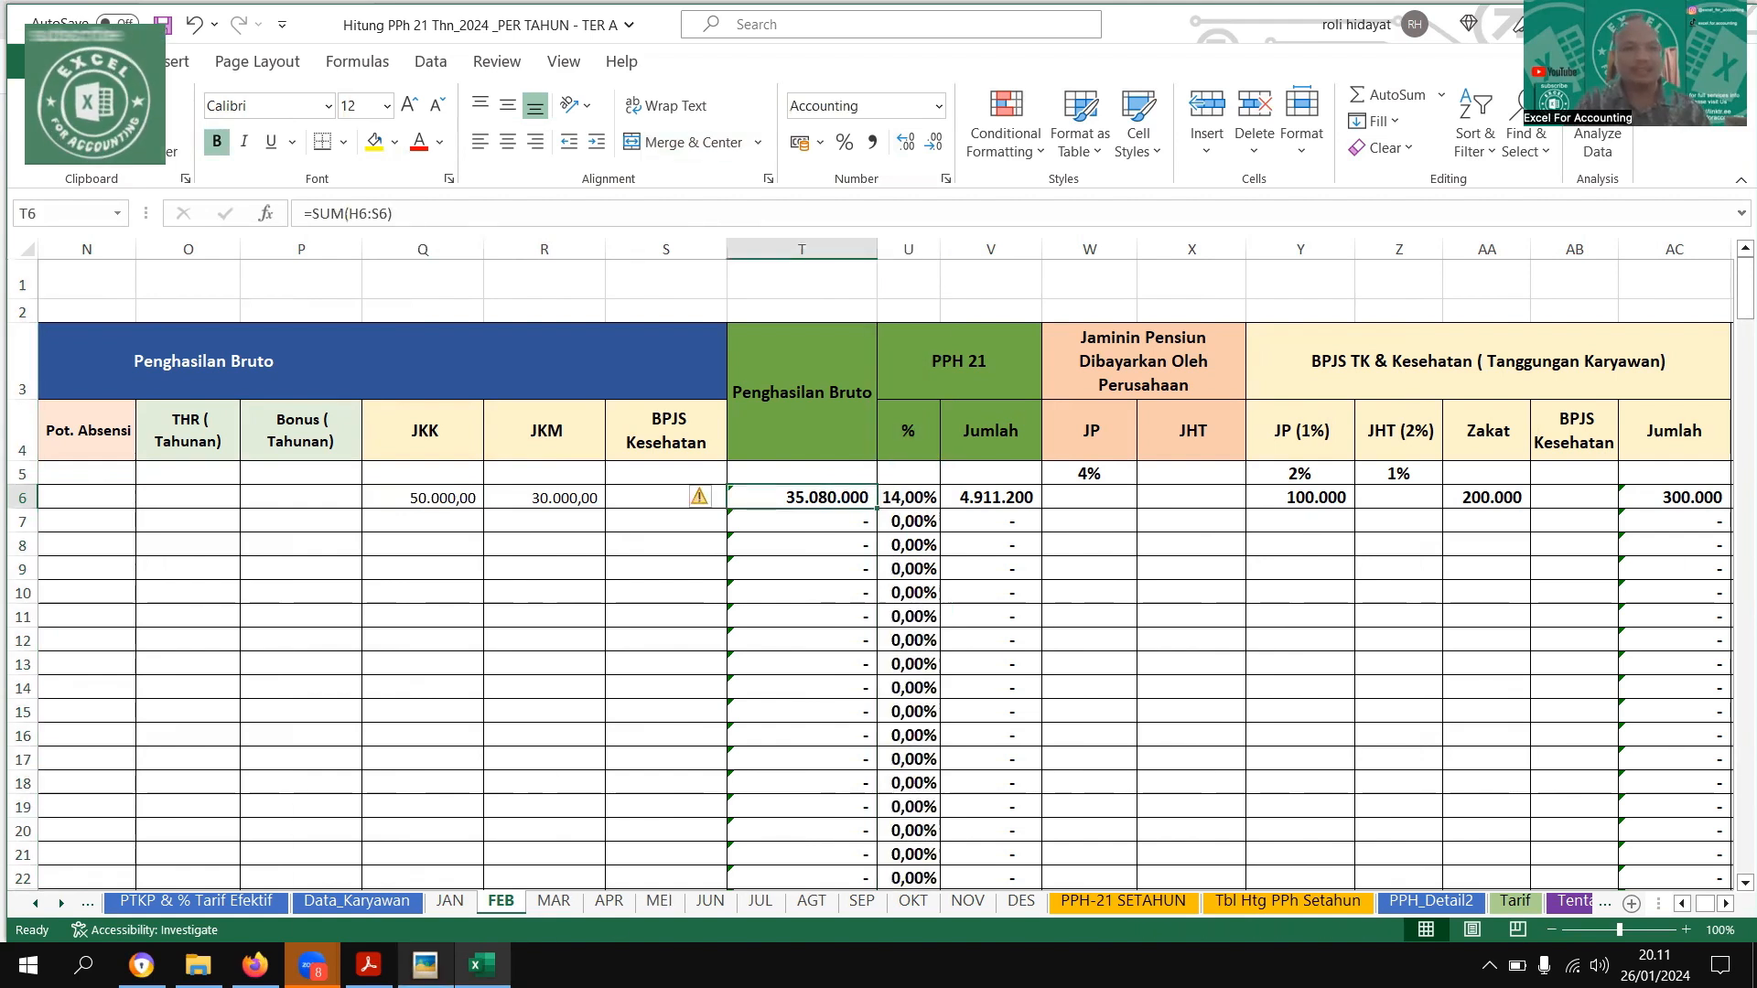
mouse_move(425, 963)
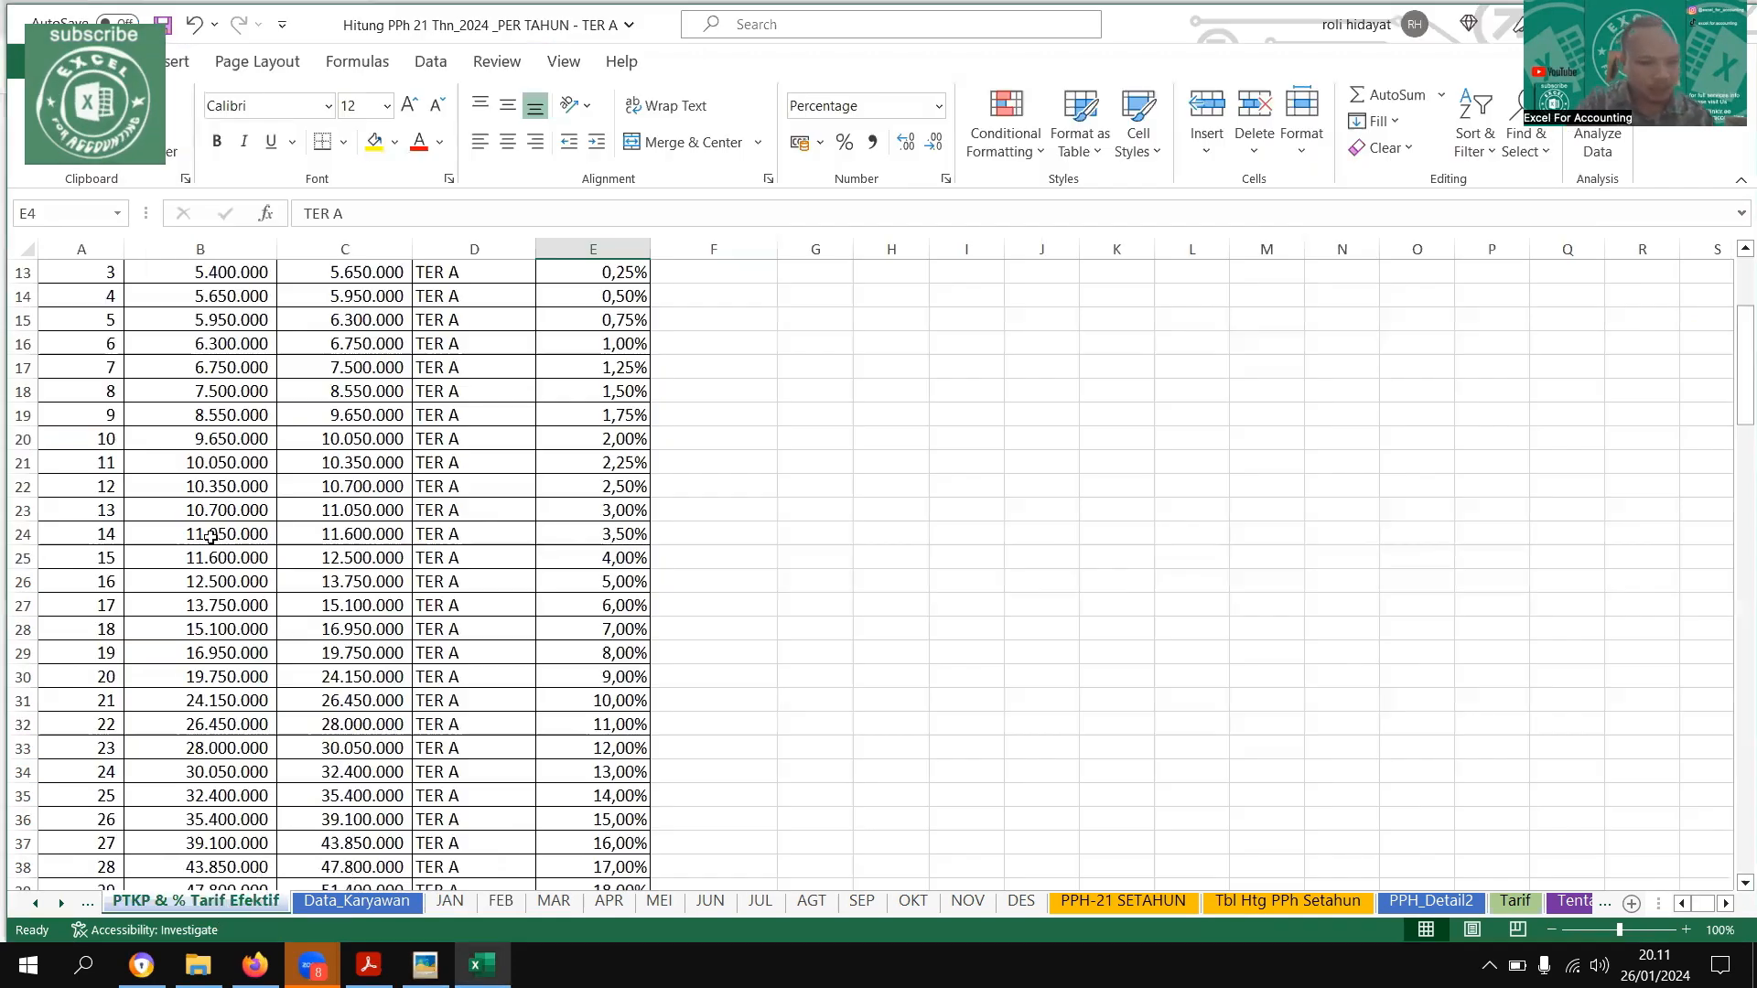
key("ctrl+Page_Down")
key("ctrl+Page_Down")
key("ctrl+Page_Down")
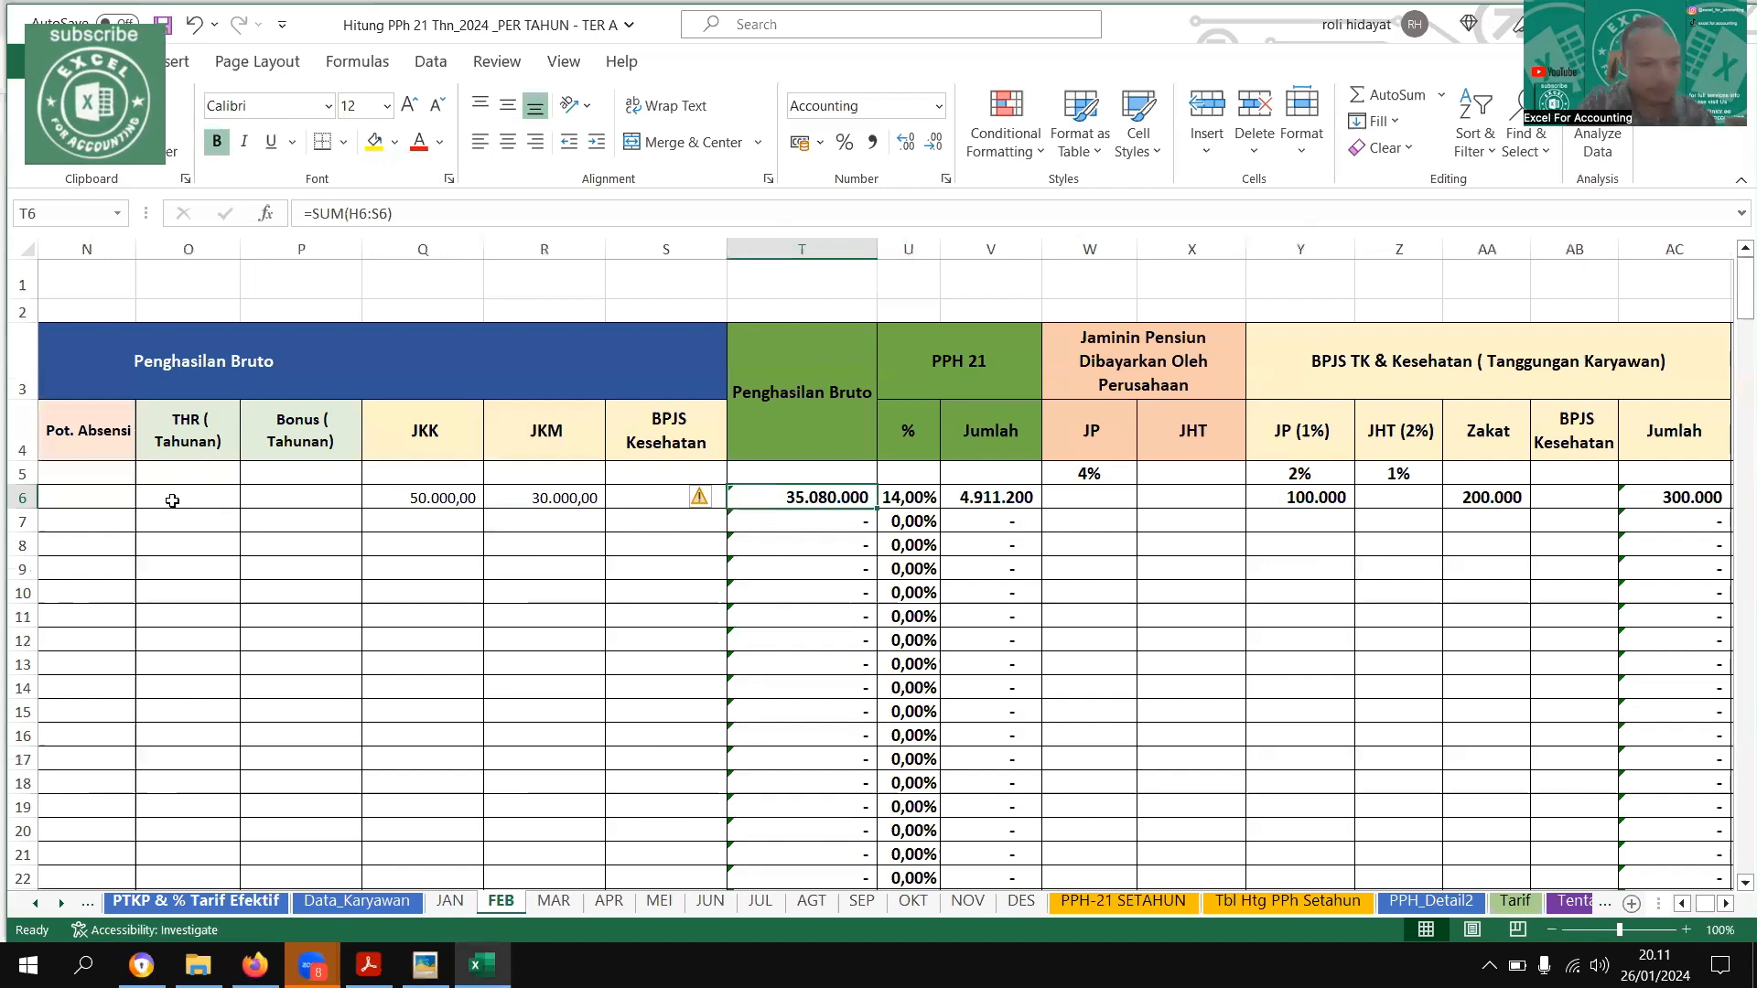
key("ctrl+Page_Up")
key("ctrl+Page_Up")
key("ctrl+Page_Up")
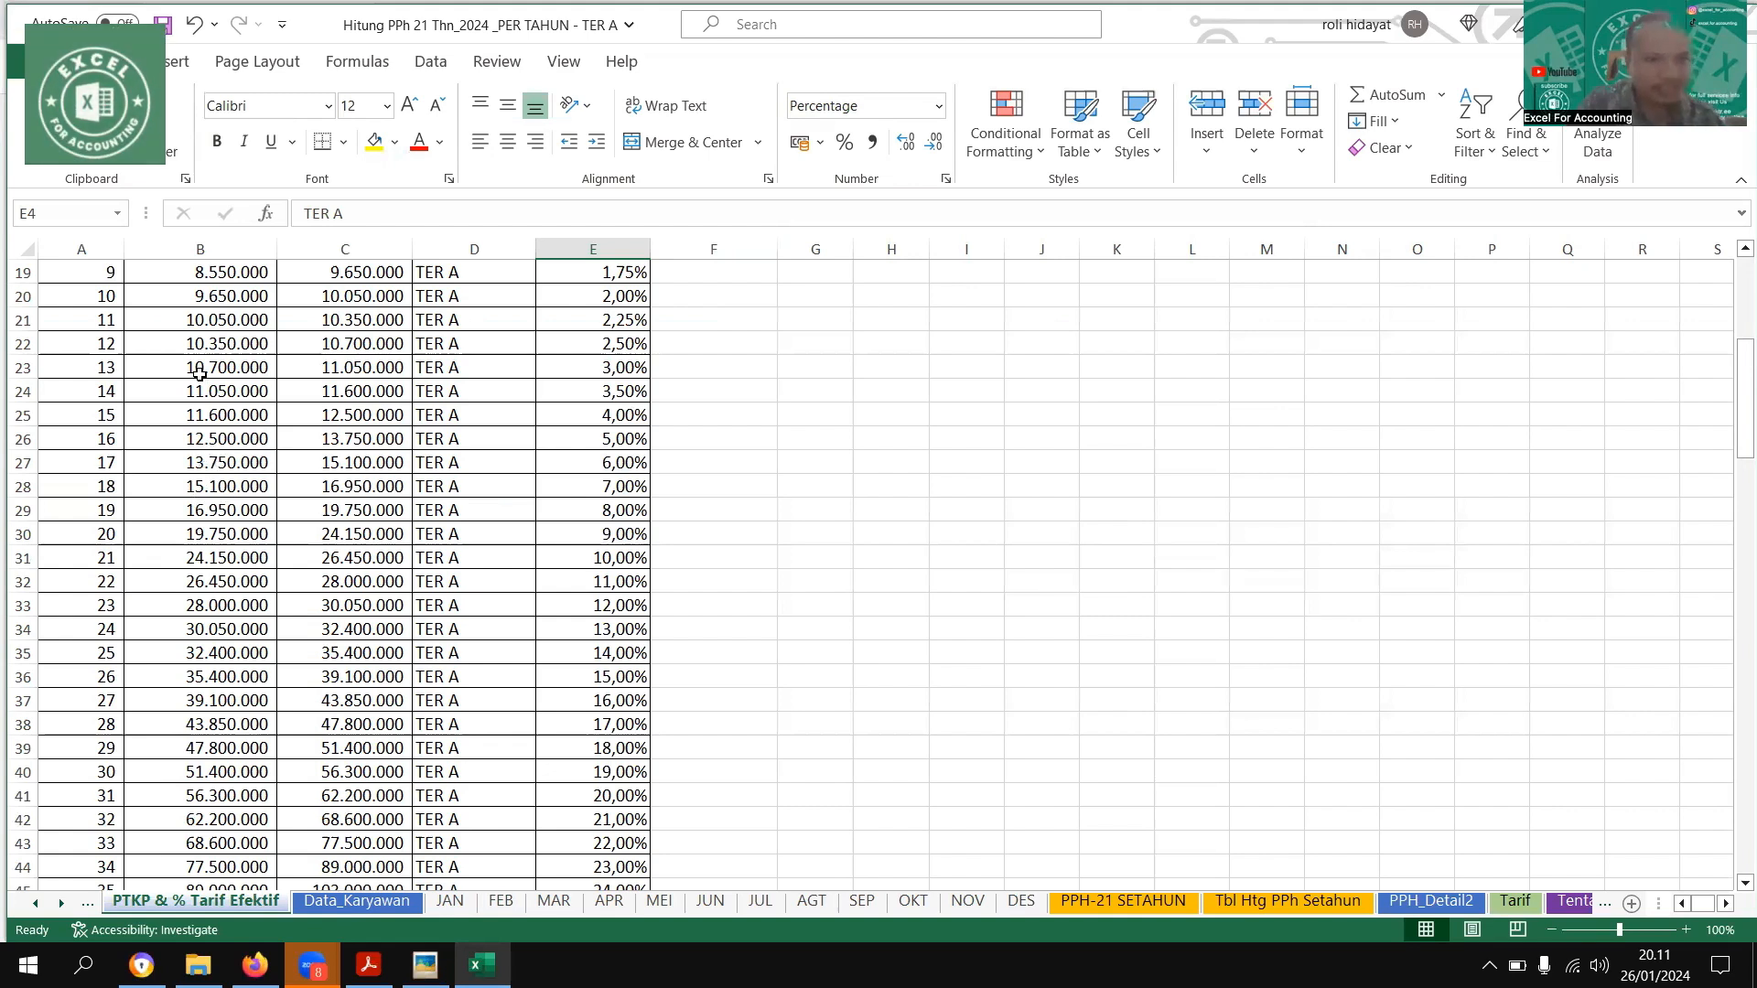
scroll(206, 446, "down", 5)
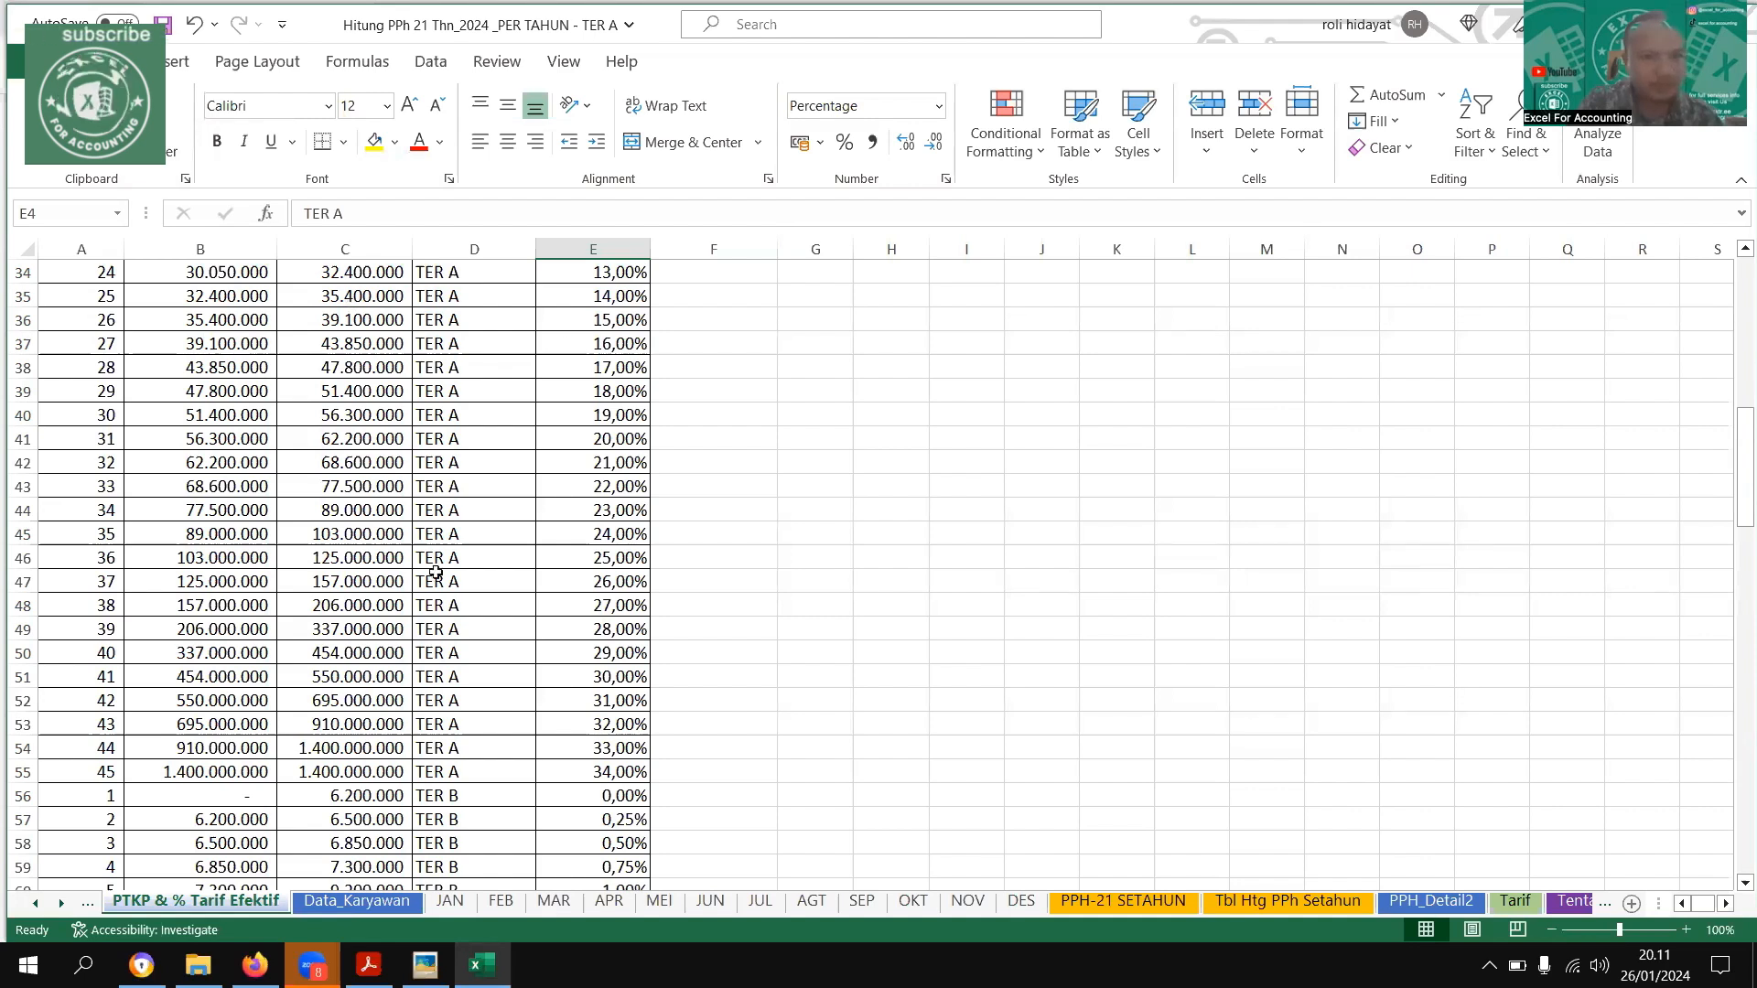
left_click_drag(92, 296, 593, 298)
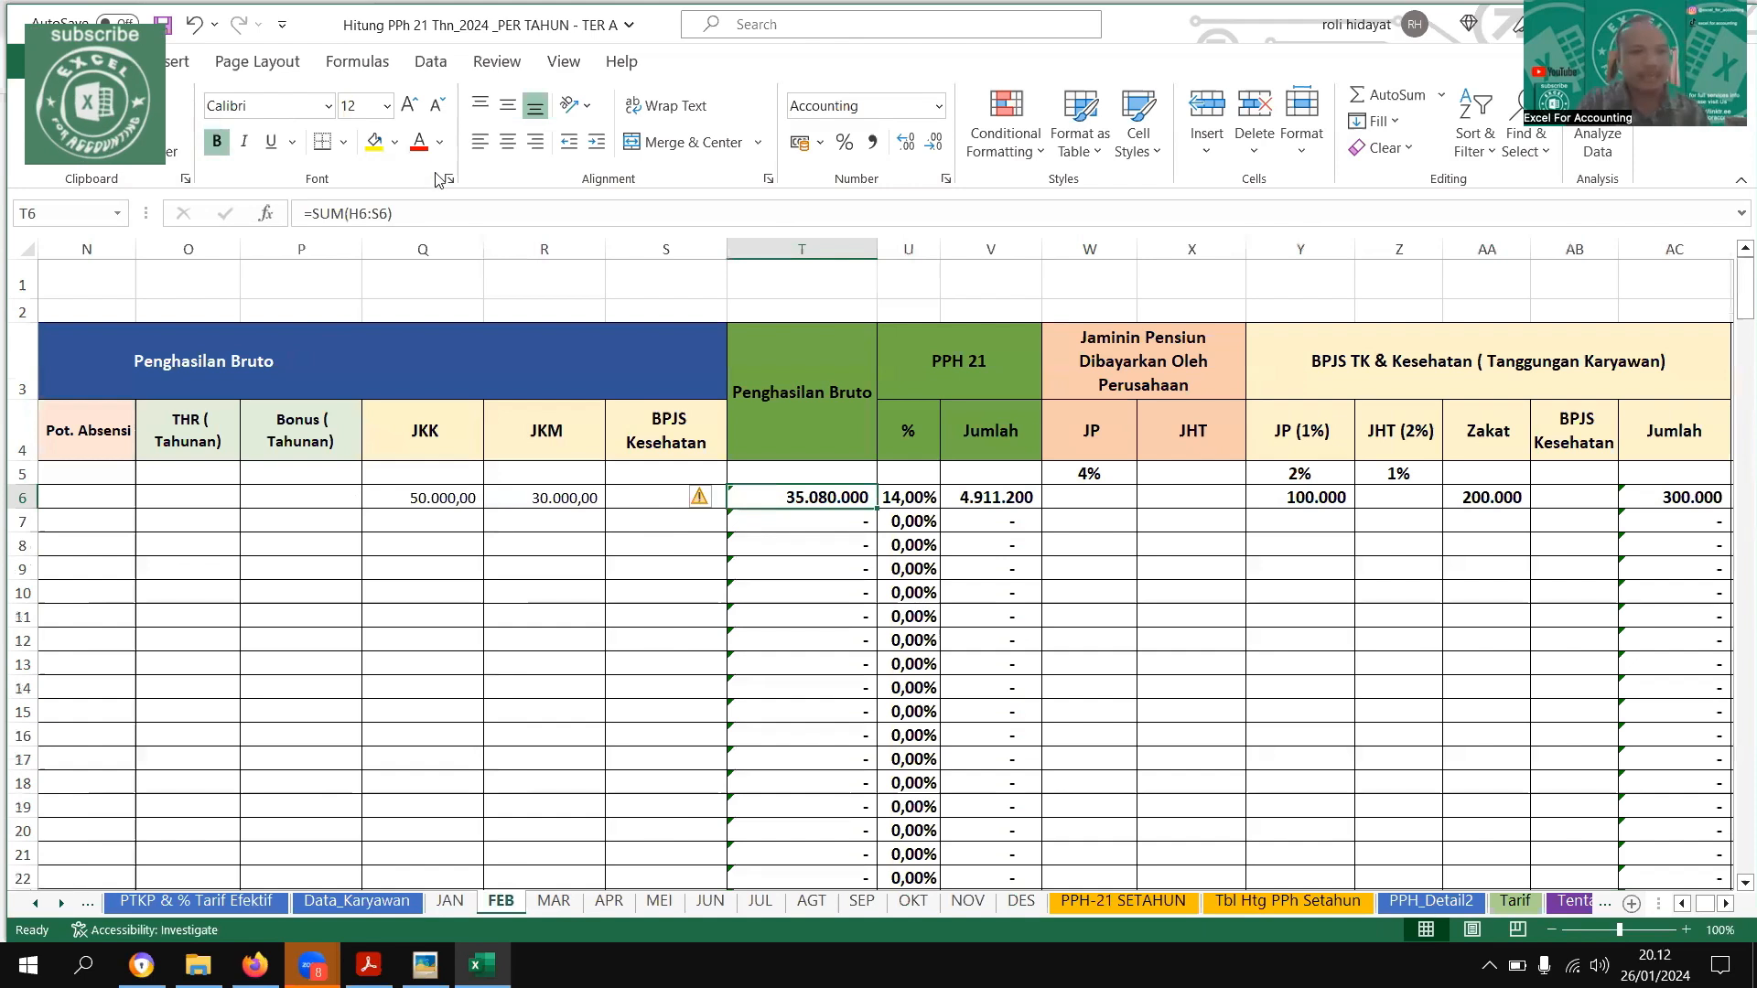
Compare the FEB rate and tax with the highlighted TER A bracket and the February row of the example image
key("ctrl+Page_Up")
key("ctrl+Page_Up")
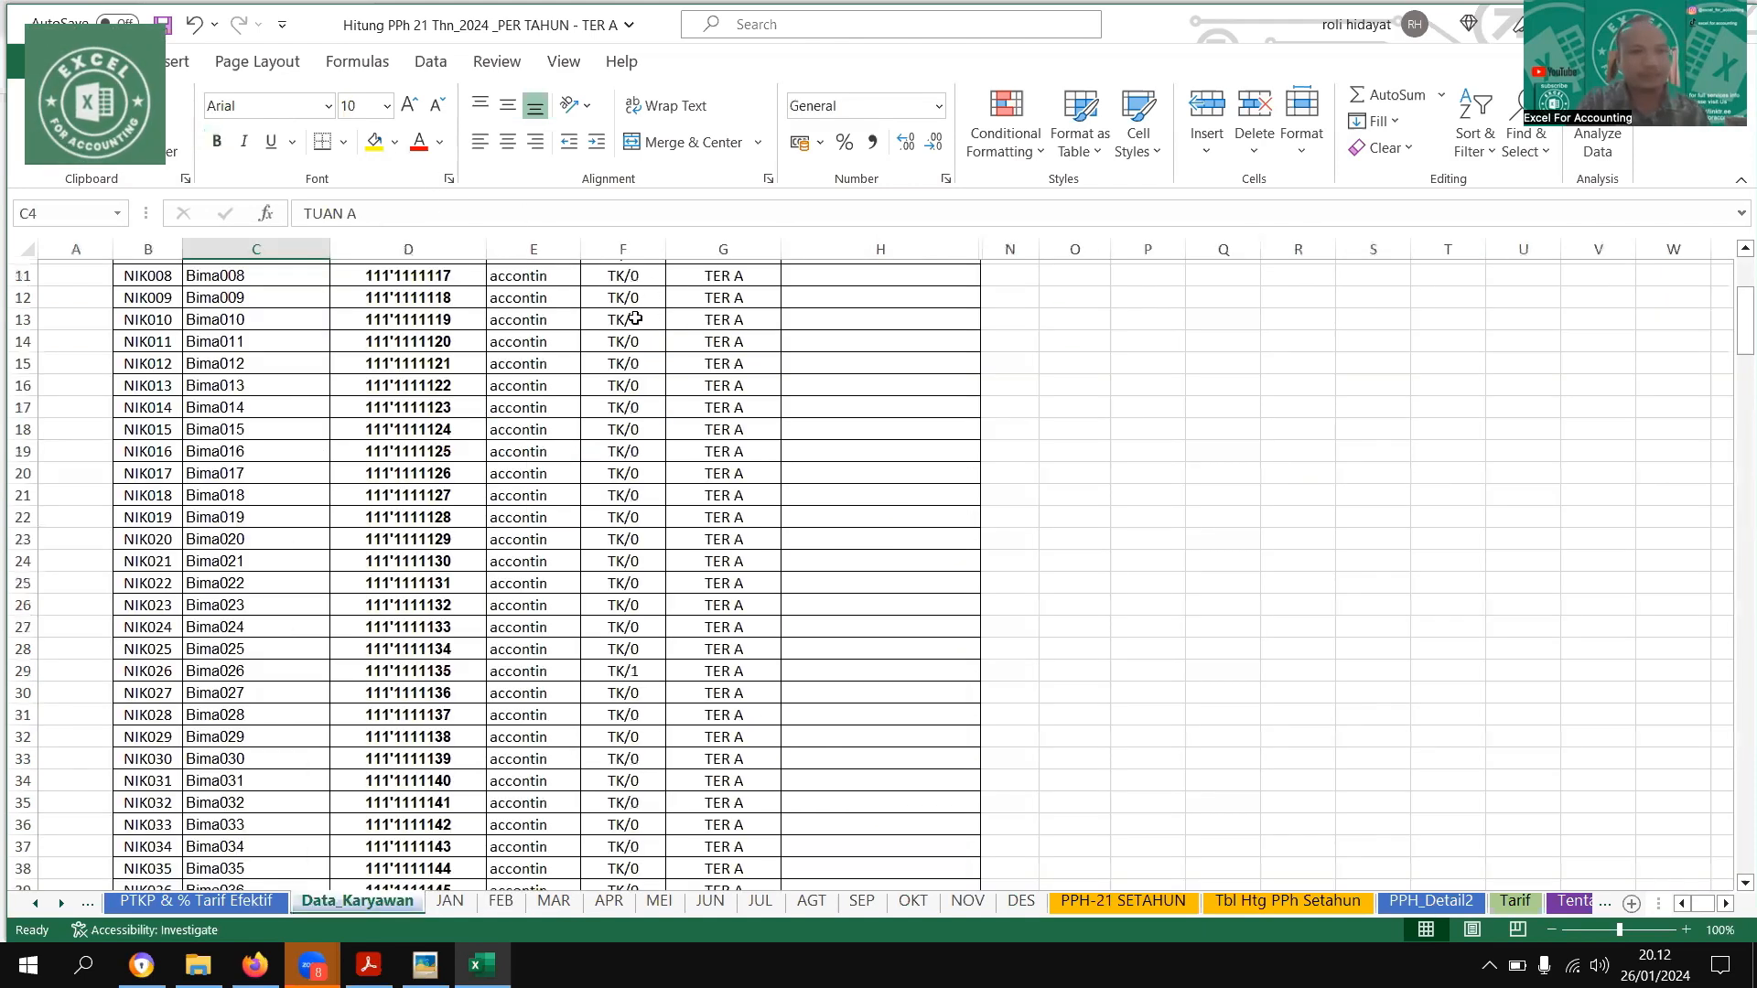
key("ctrl+Page_Up")
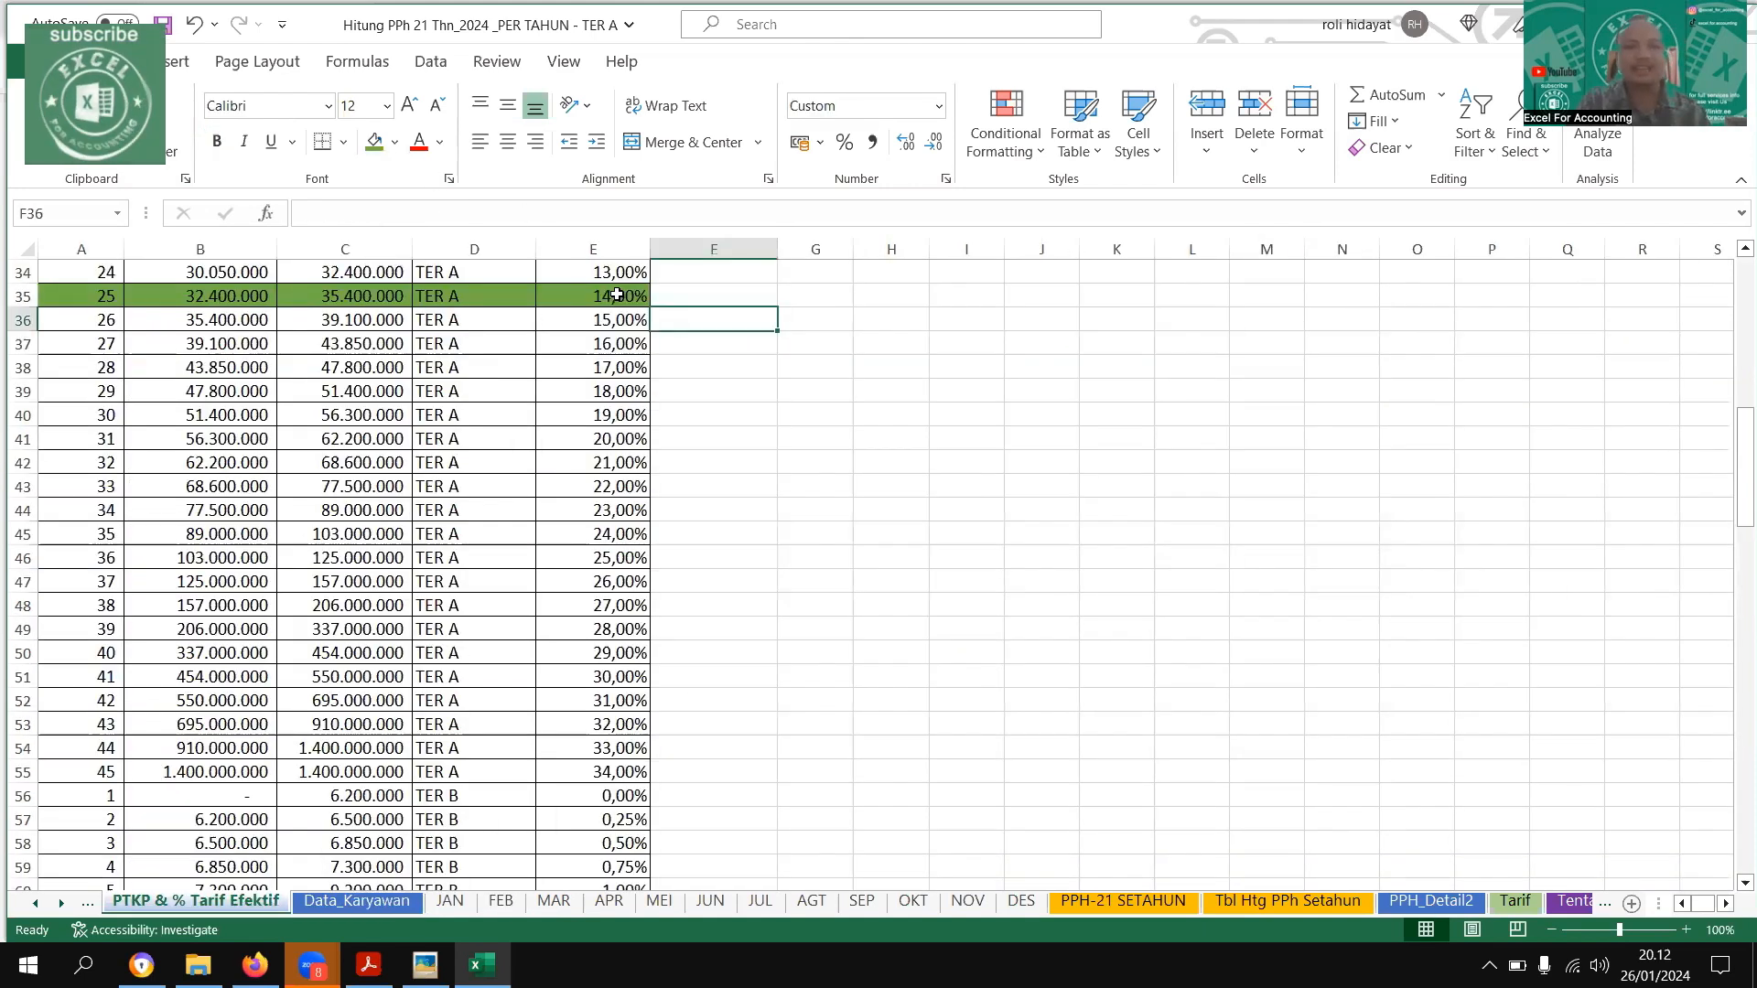
left_click(639, 305)
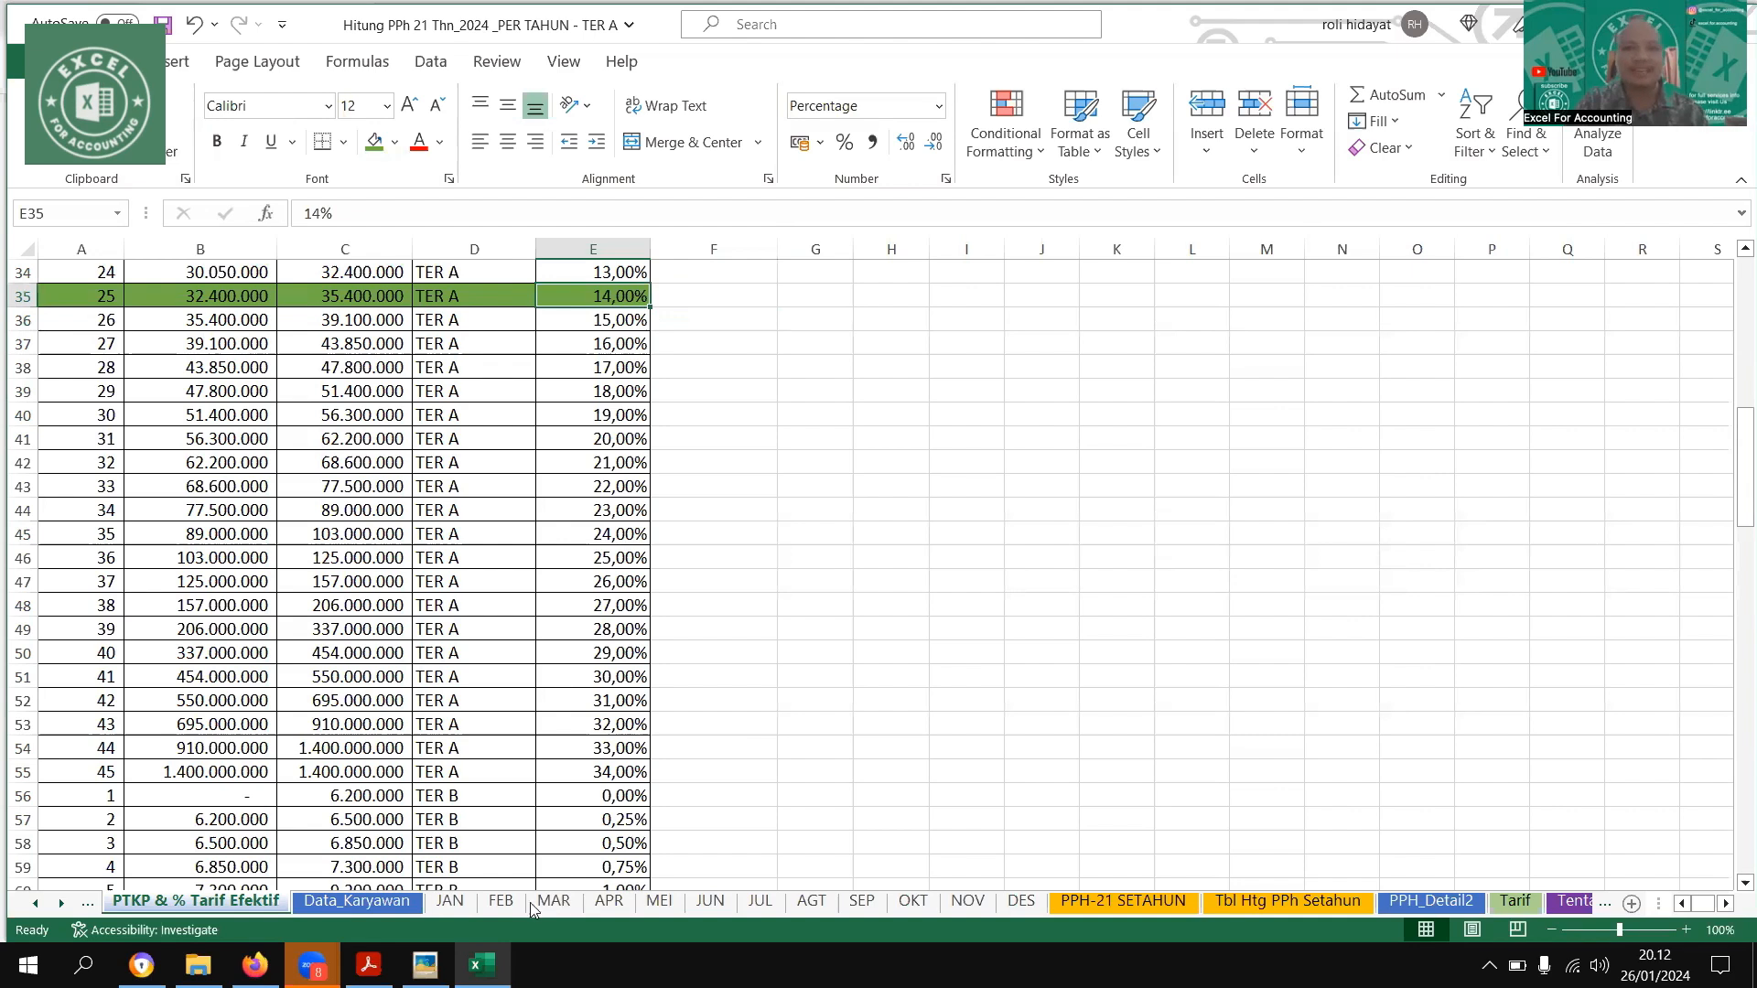
left_click(501, 902)
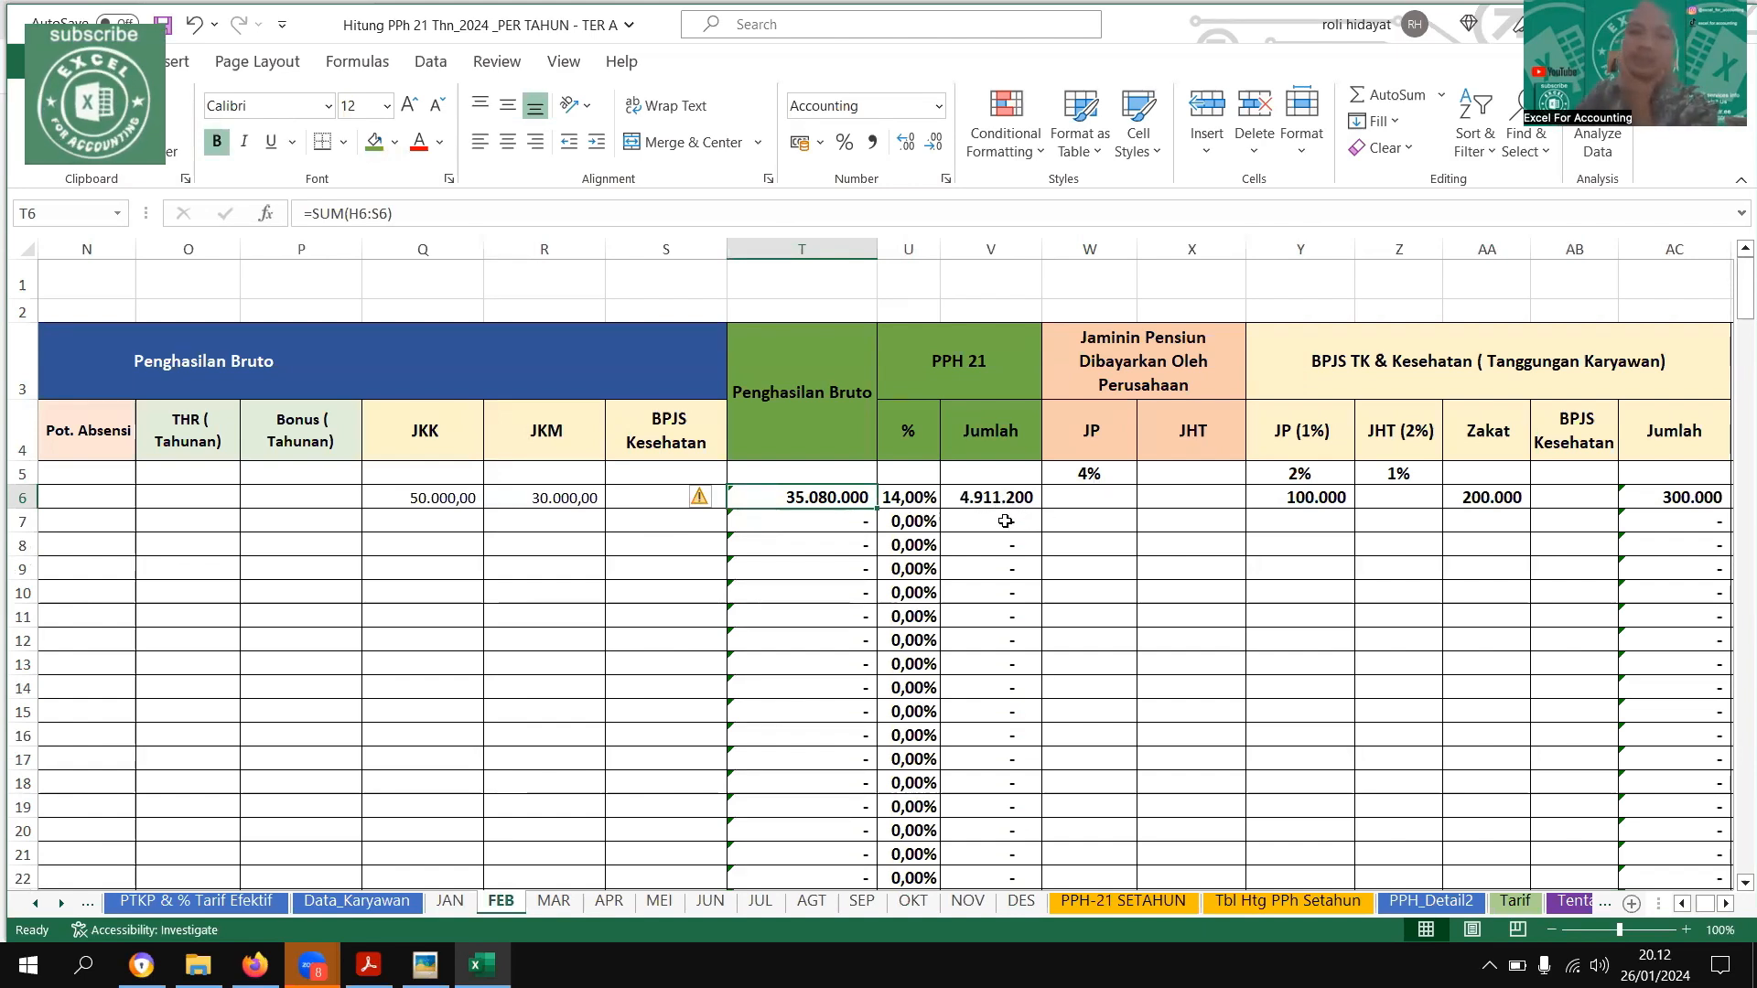
left_click(427, 961)
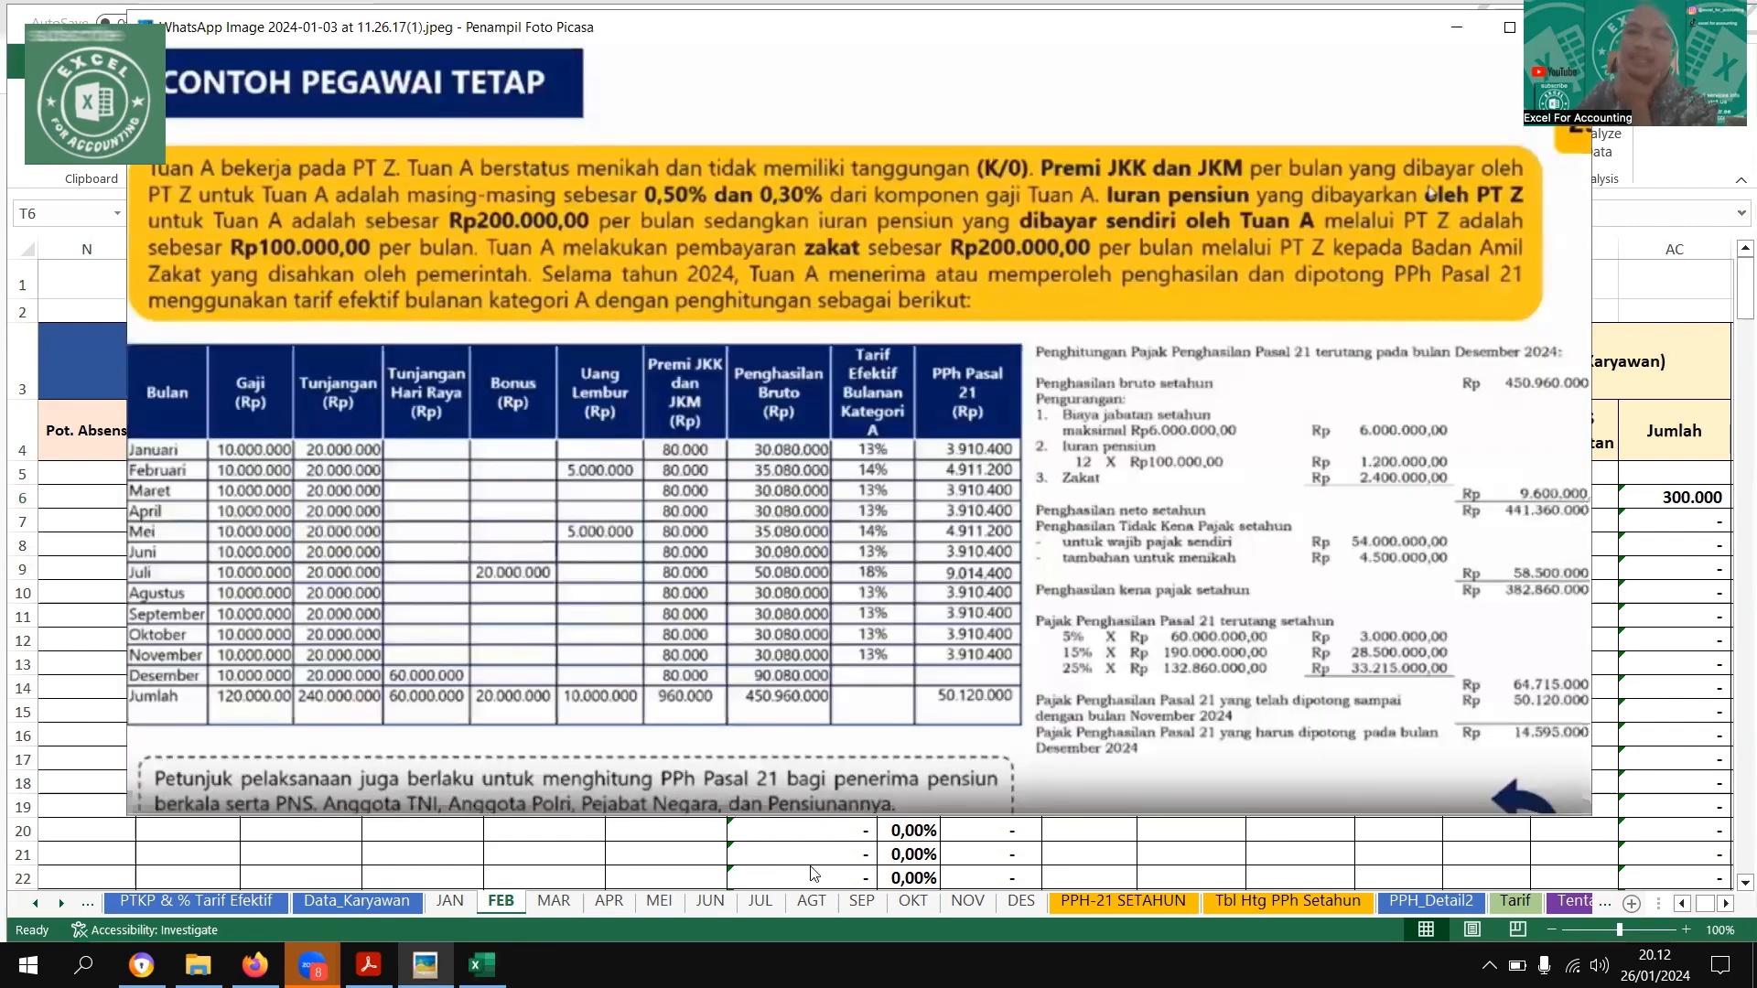
left_click(813, 869)
Copy the first employee's Gaji Pokok and Tunjangan Jabatan from the FEB sheet to the same cells on the MAR sheet
left_click(554, 901)
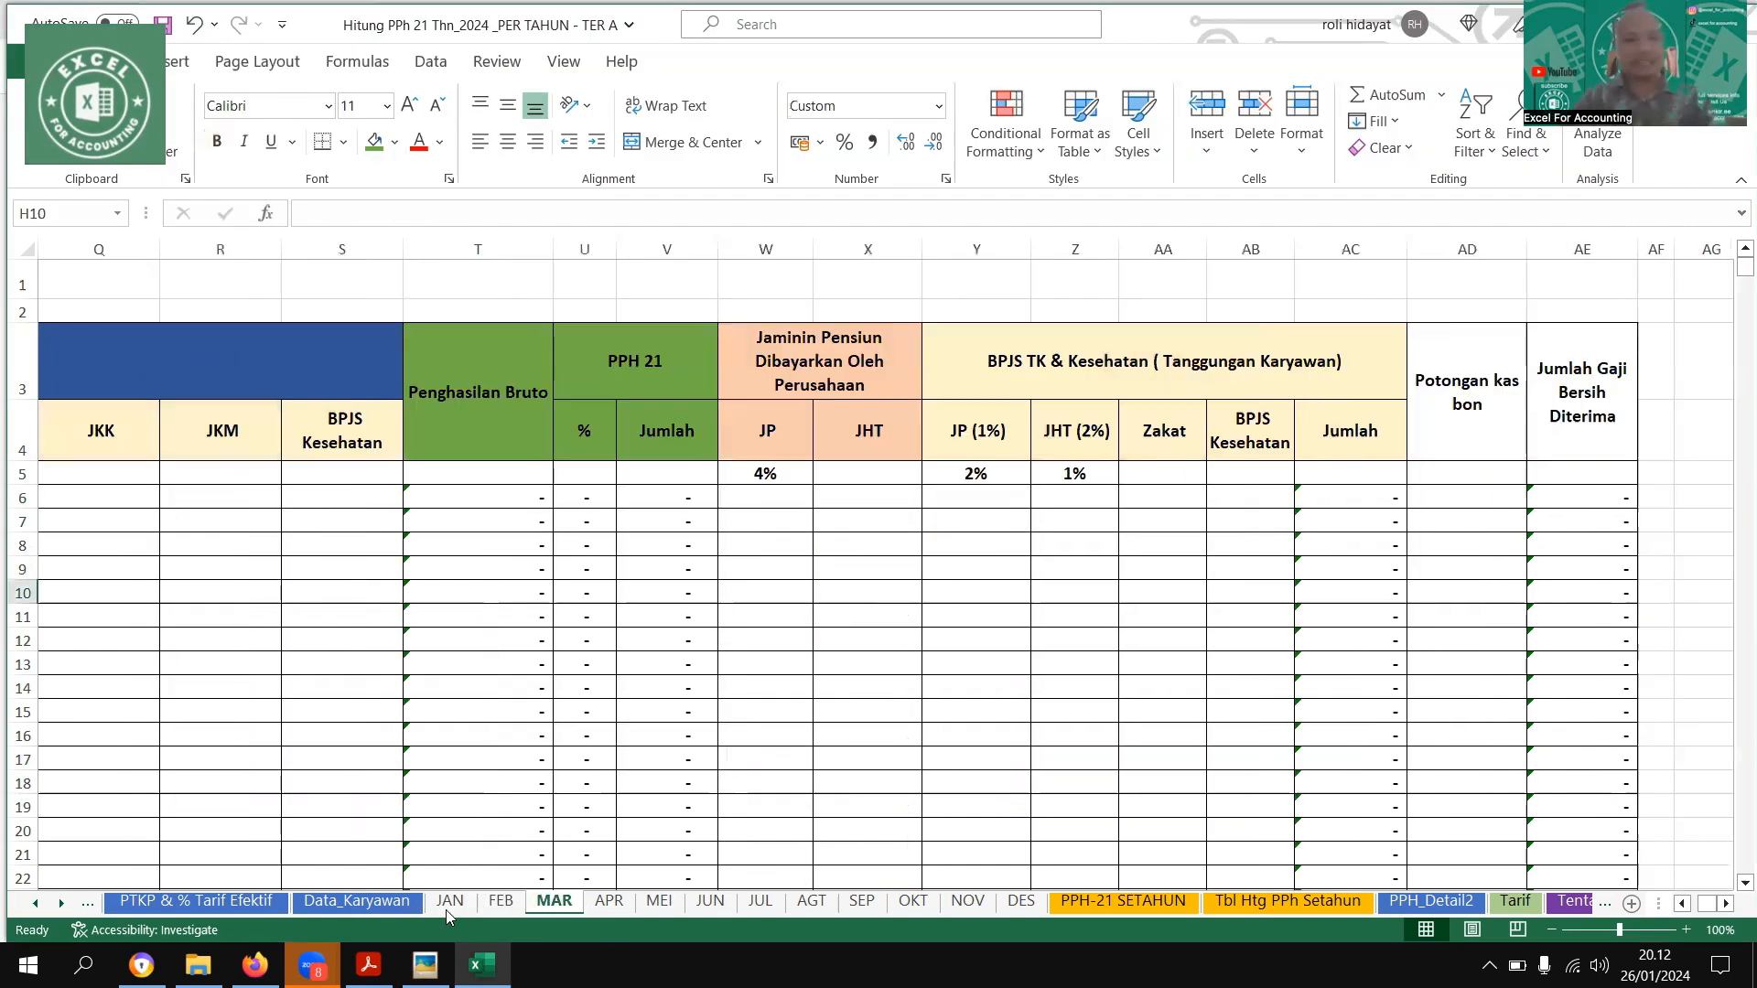
left_click(499, 901)
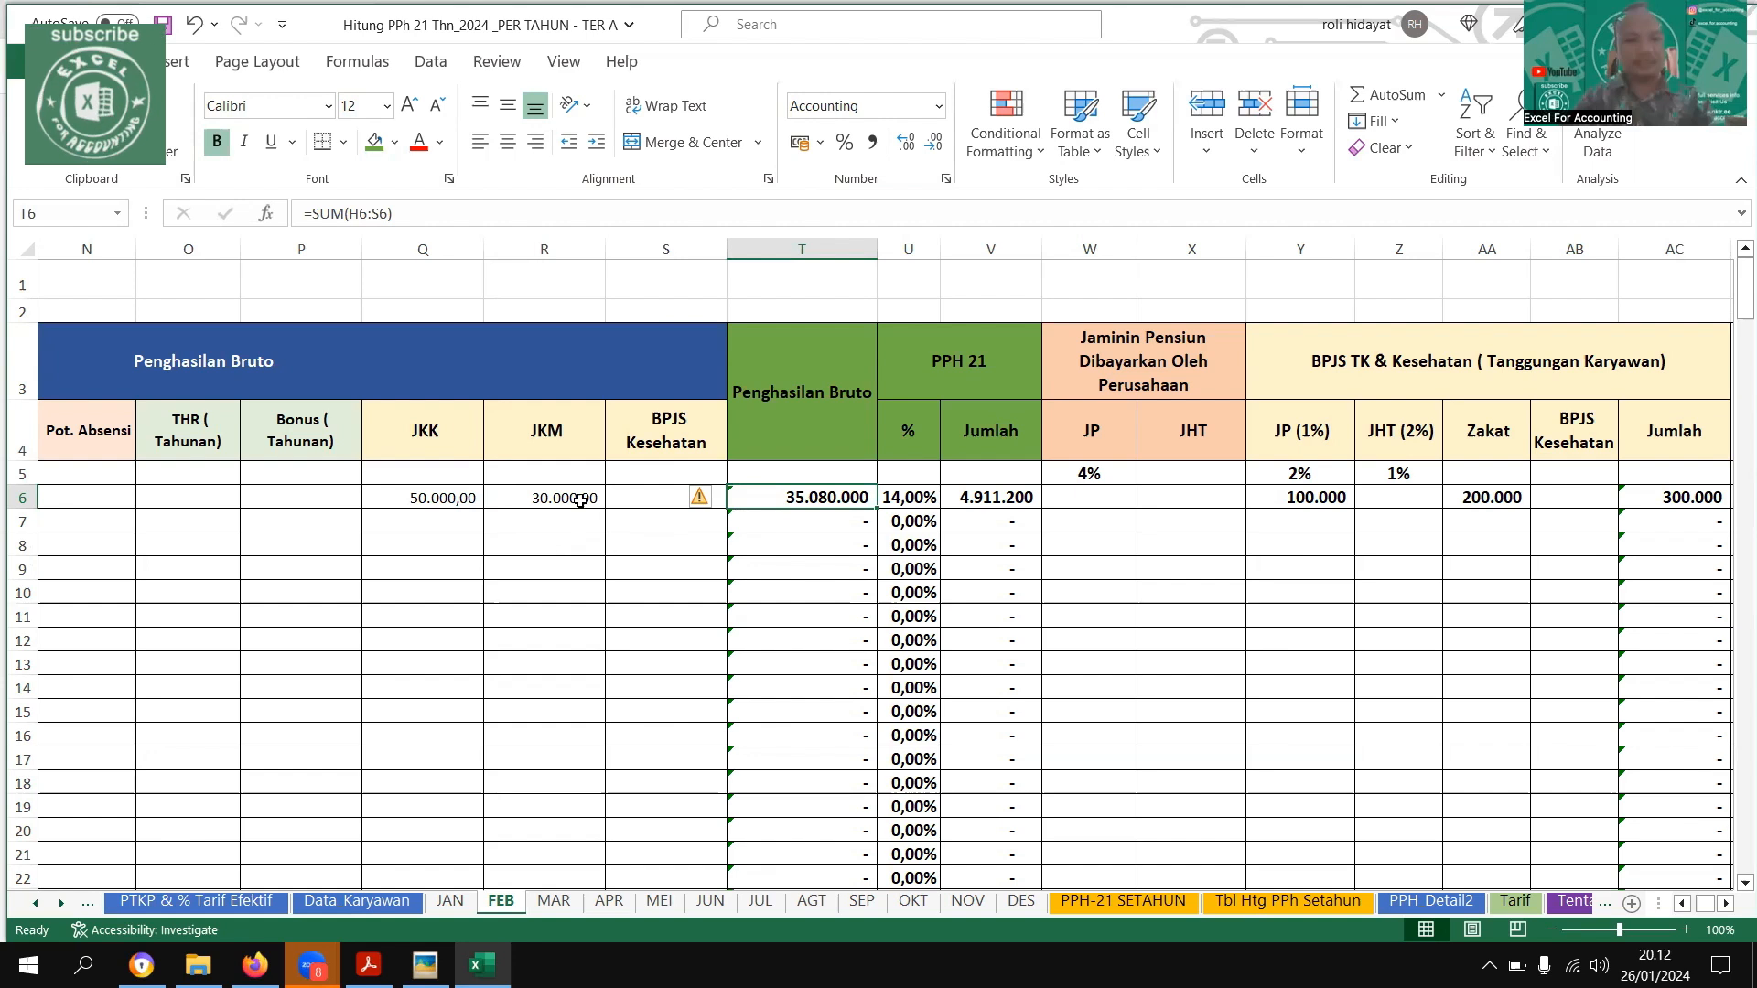
left_click_drag(500, 597, 7, 533)
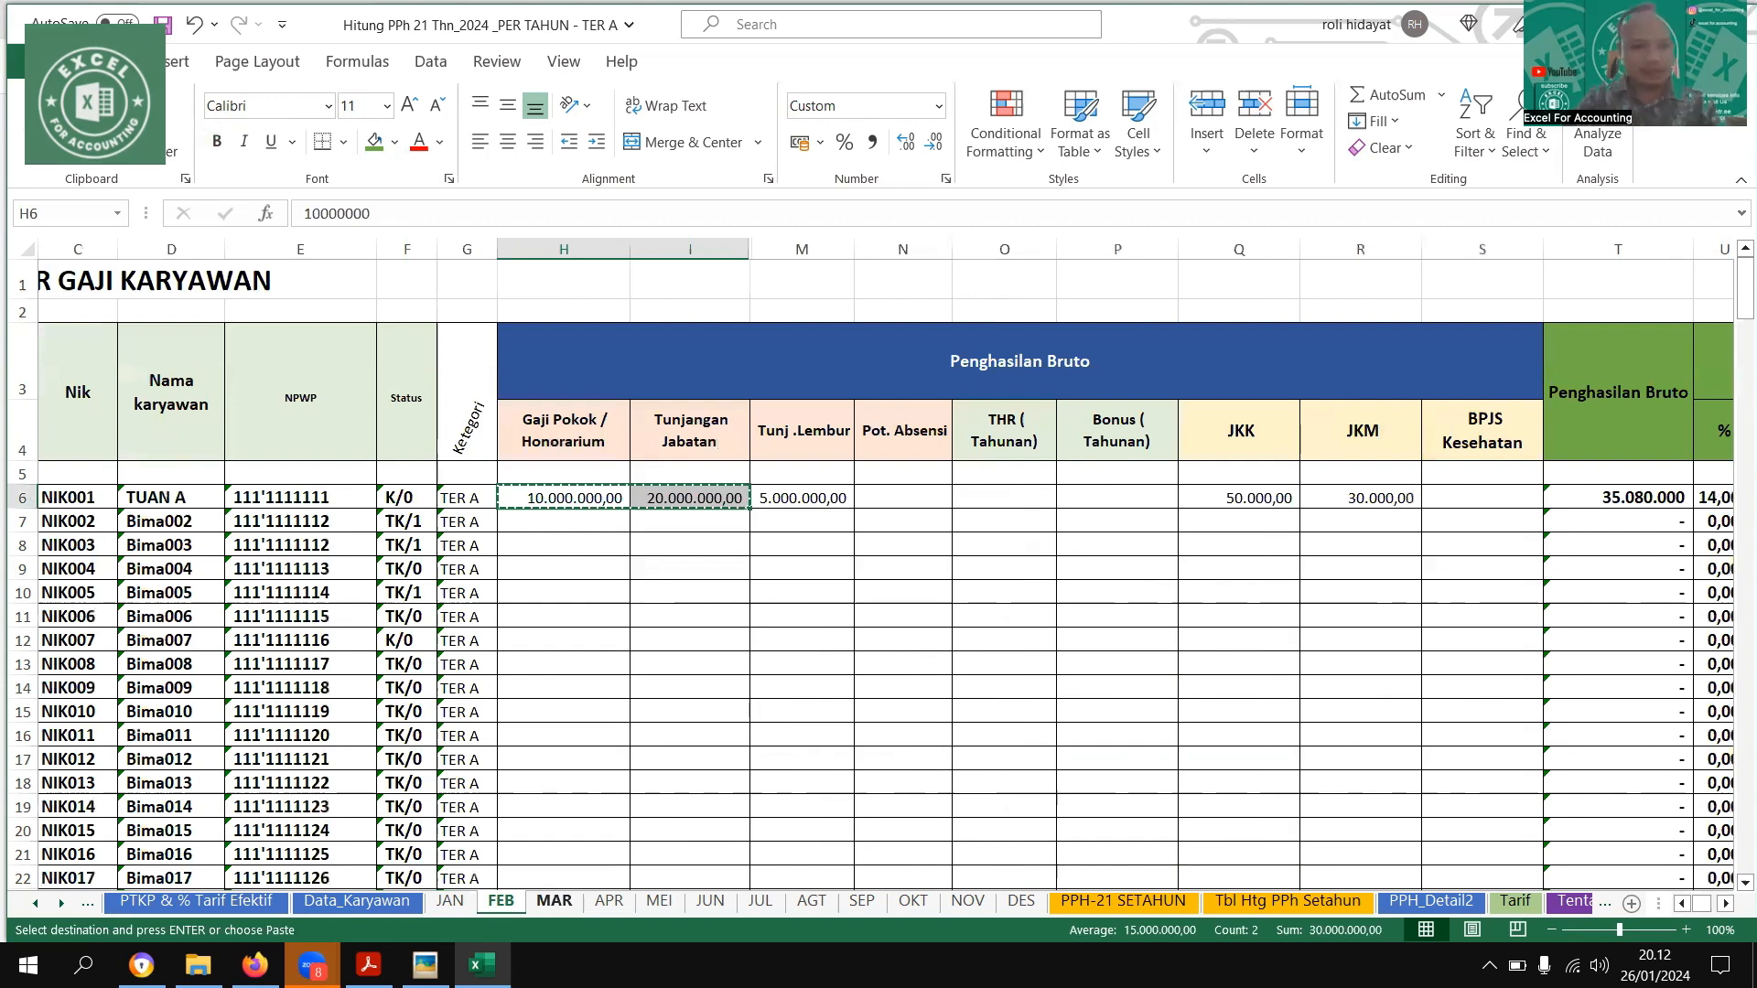
key("ctrl+Page_Down")
type("10.000.000,00\t20.000.000,00")
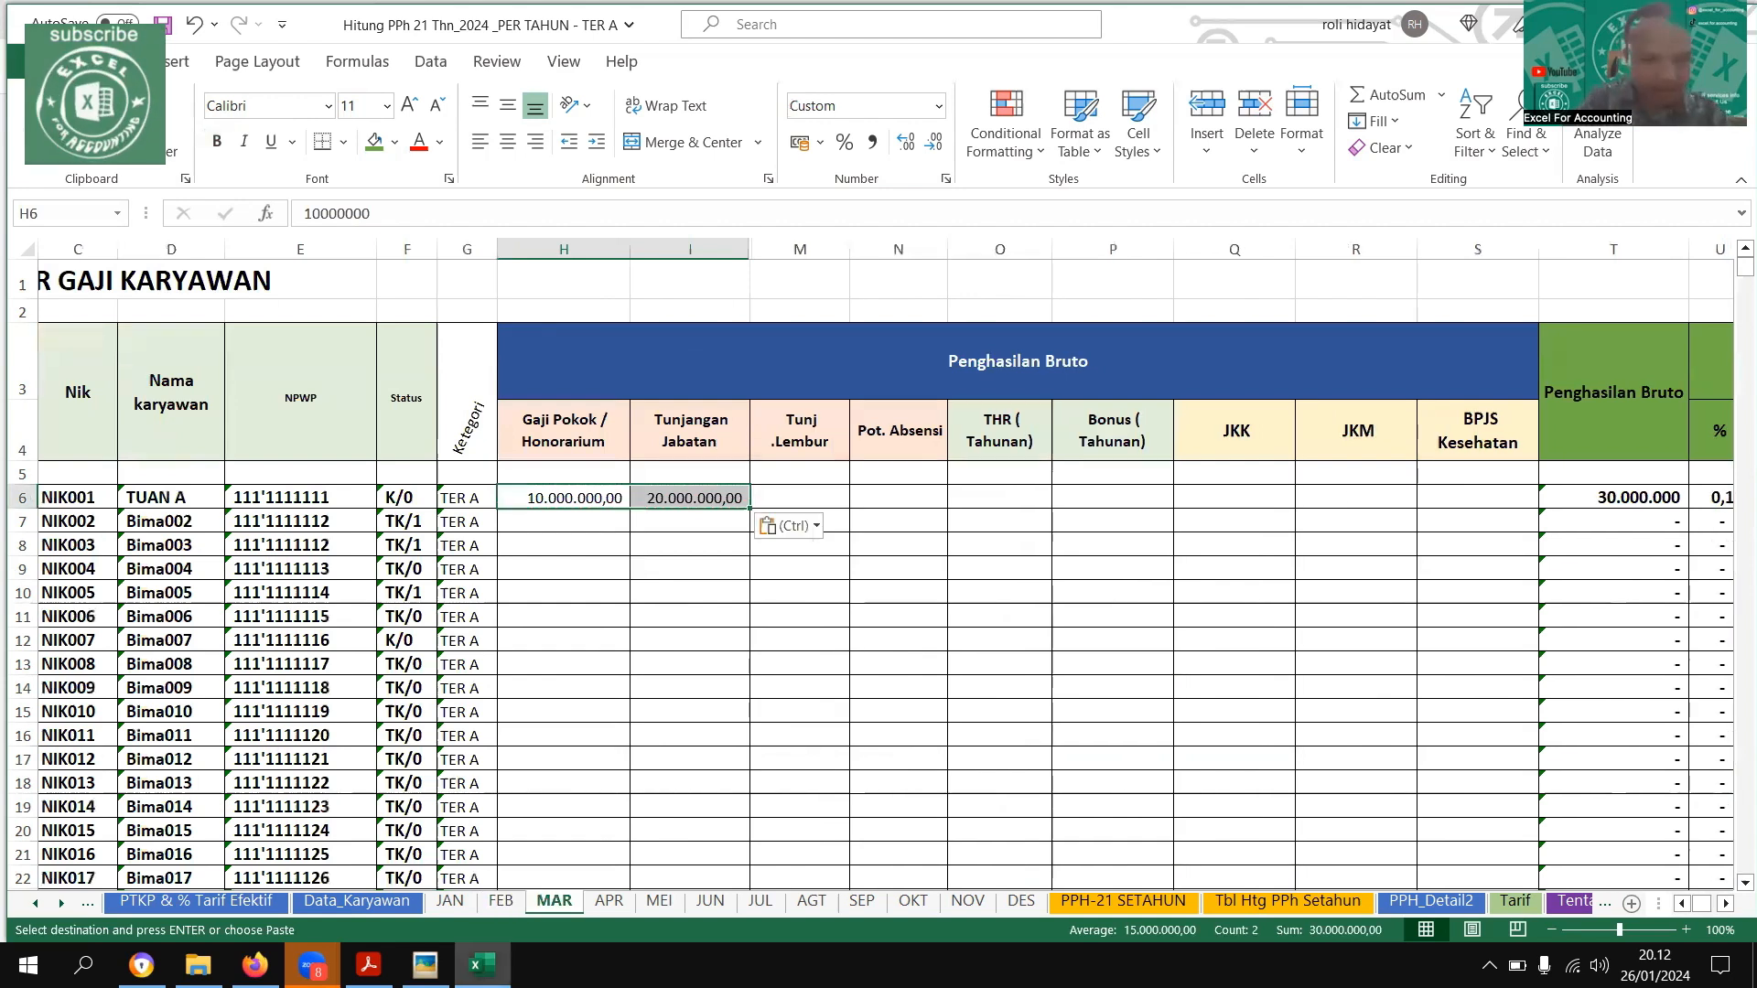
Check the March row in the example image and enter the first employee's JKK of 50000 and JKM of 30000 on the MAR sheet
key("alt+Tab")
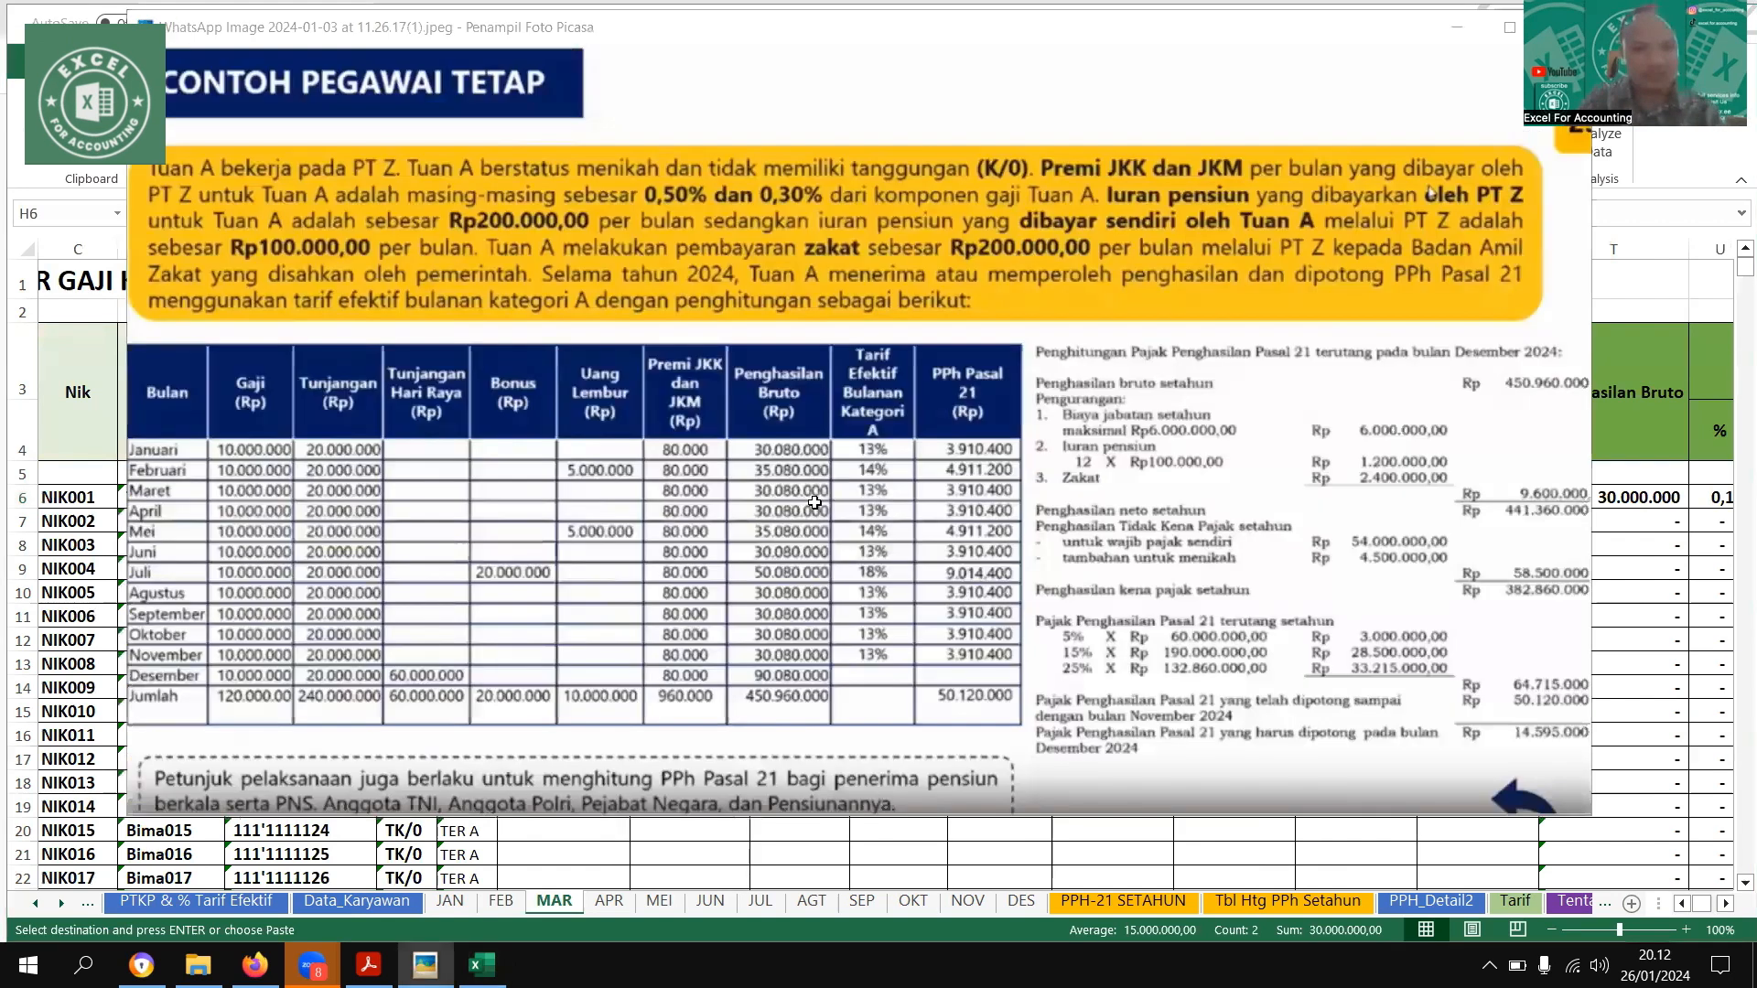
key("alt+Tab")
left_click(815, 502)
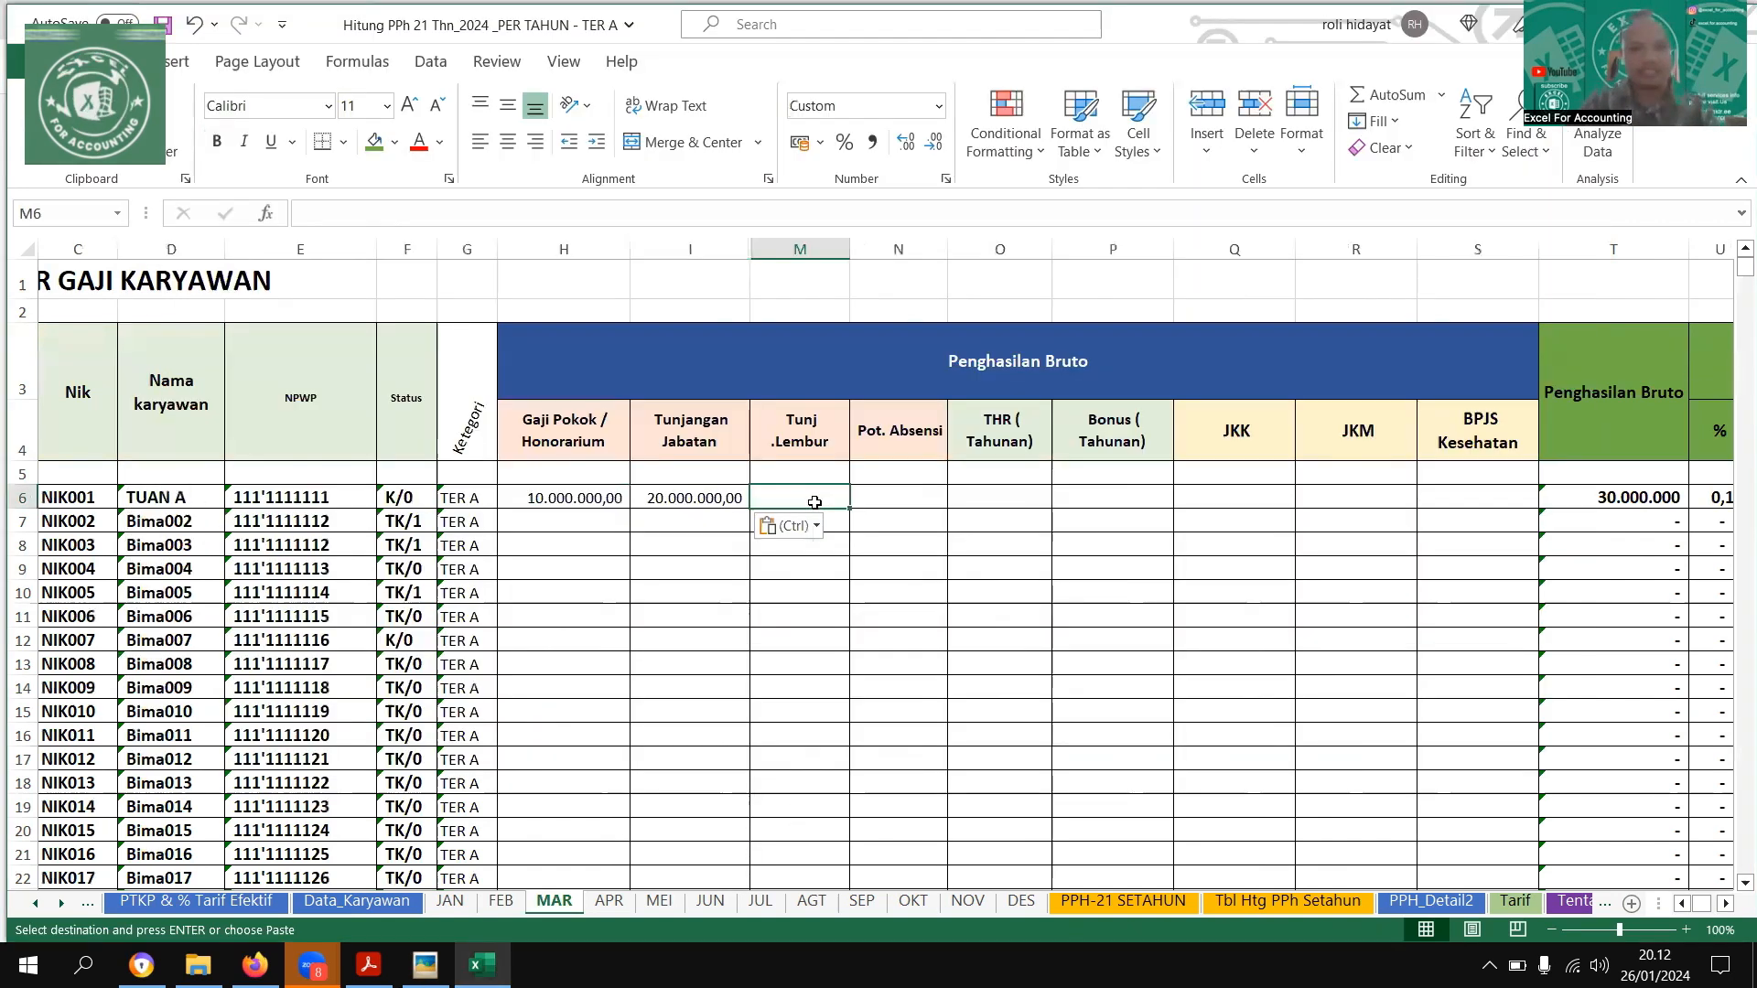
key("Right")
key("Right")
key("Right")
key("Right")
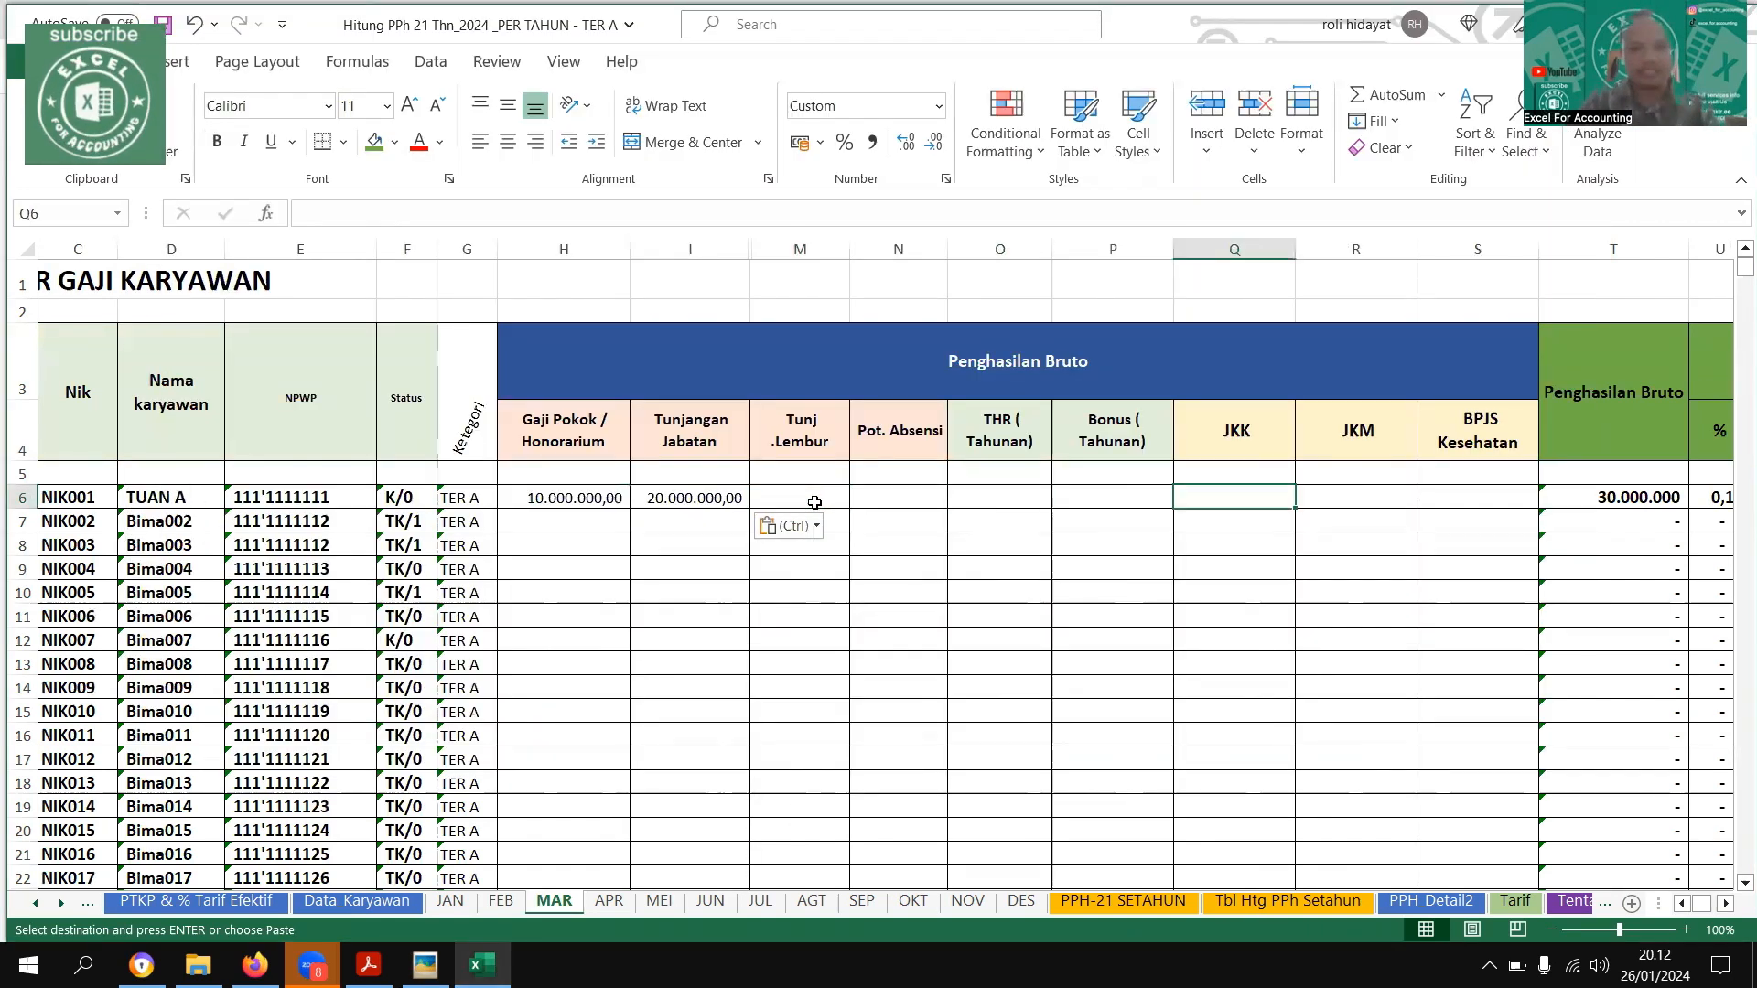
type("5")
type("0.00")
type("000")
key("Right")
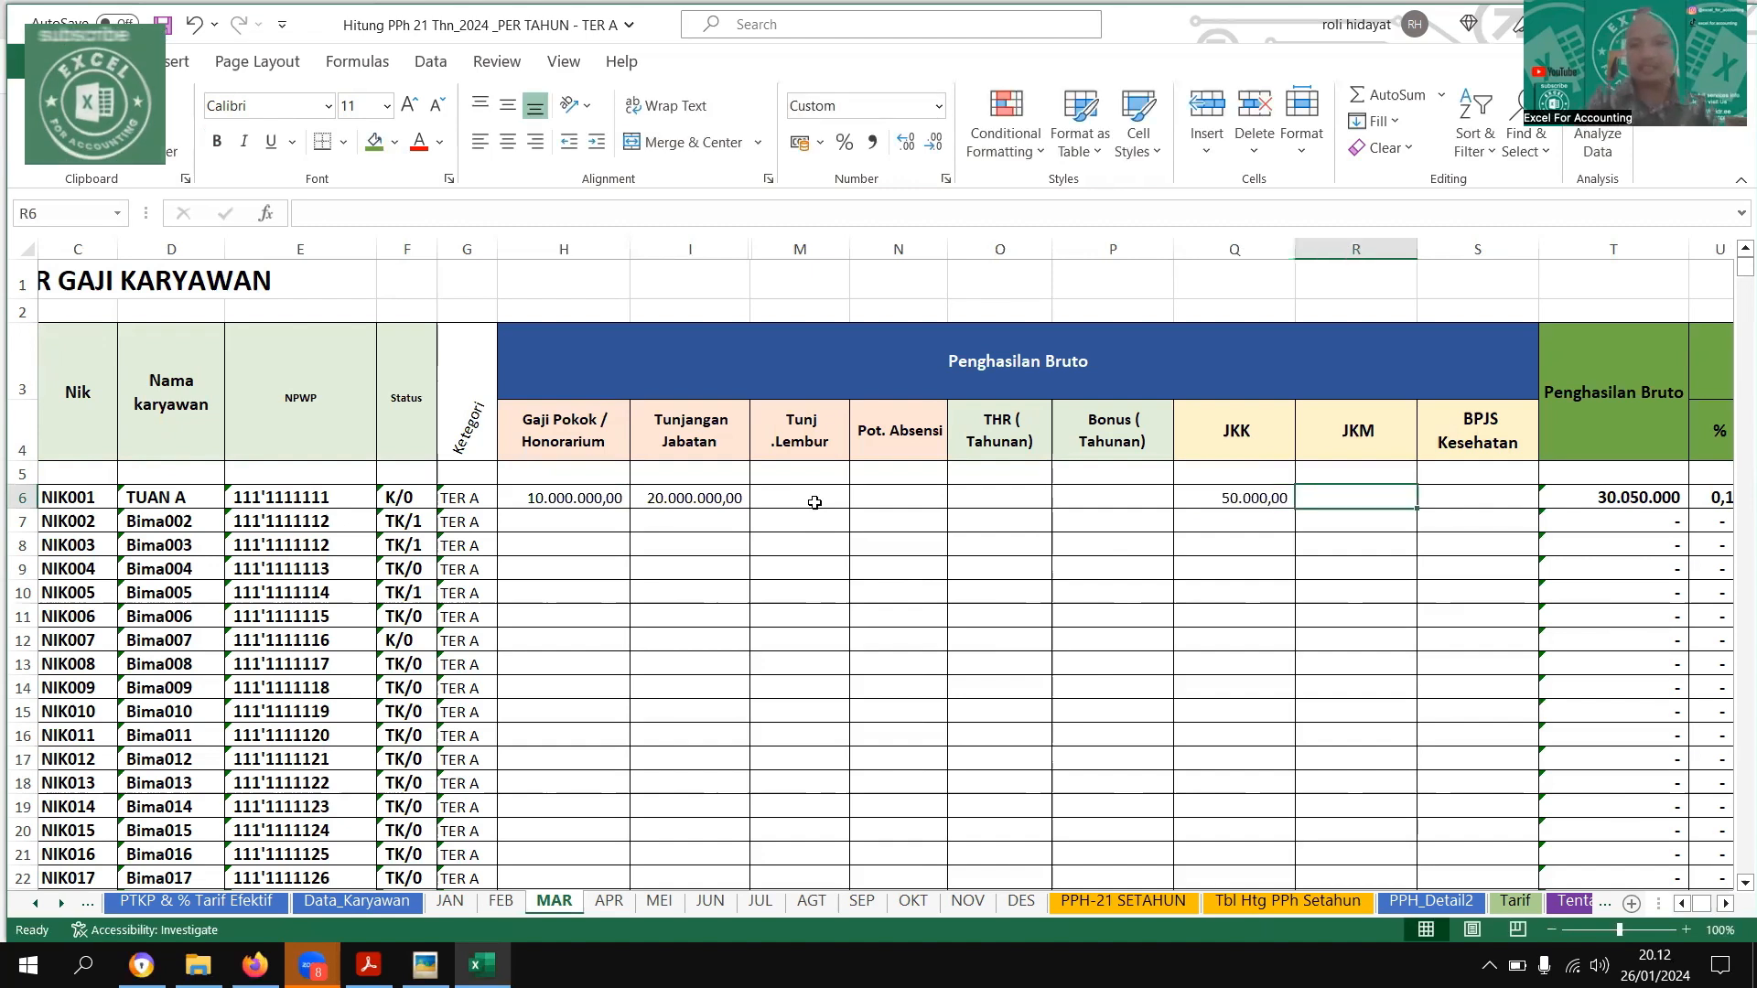
type("30.000")
key("Right")
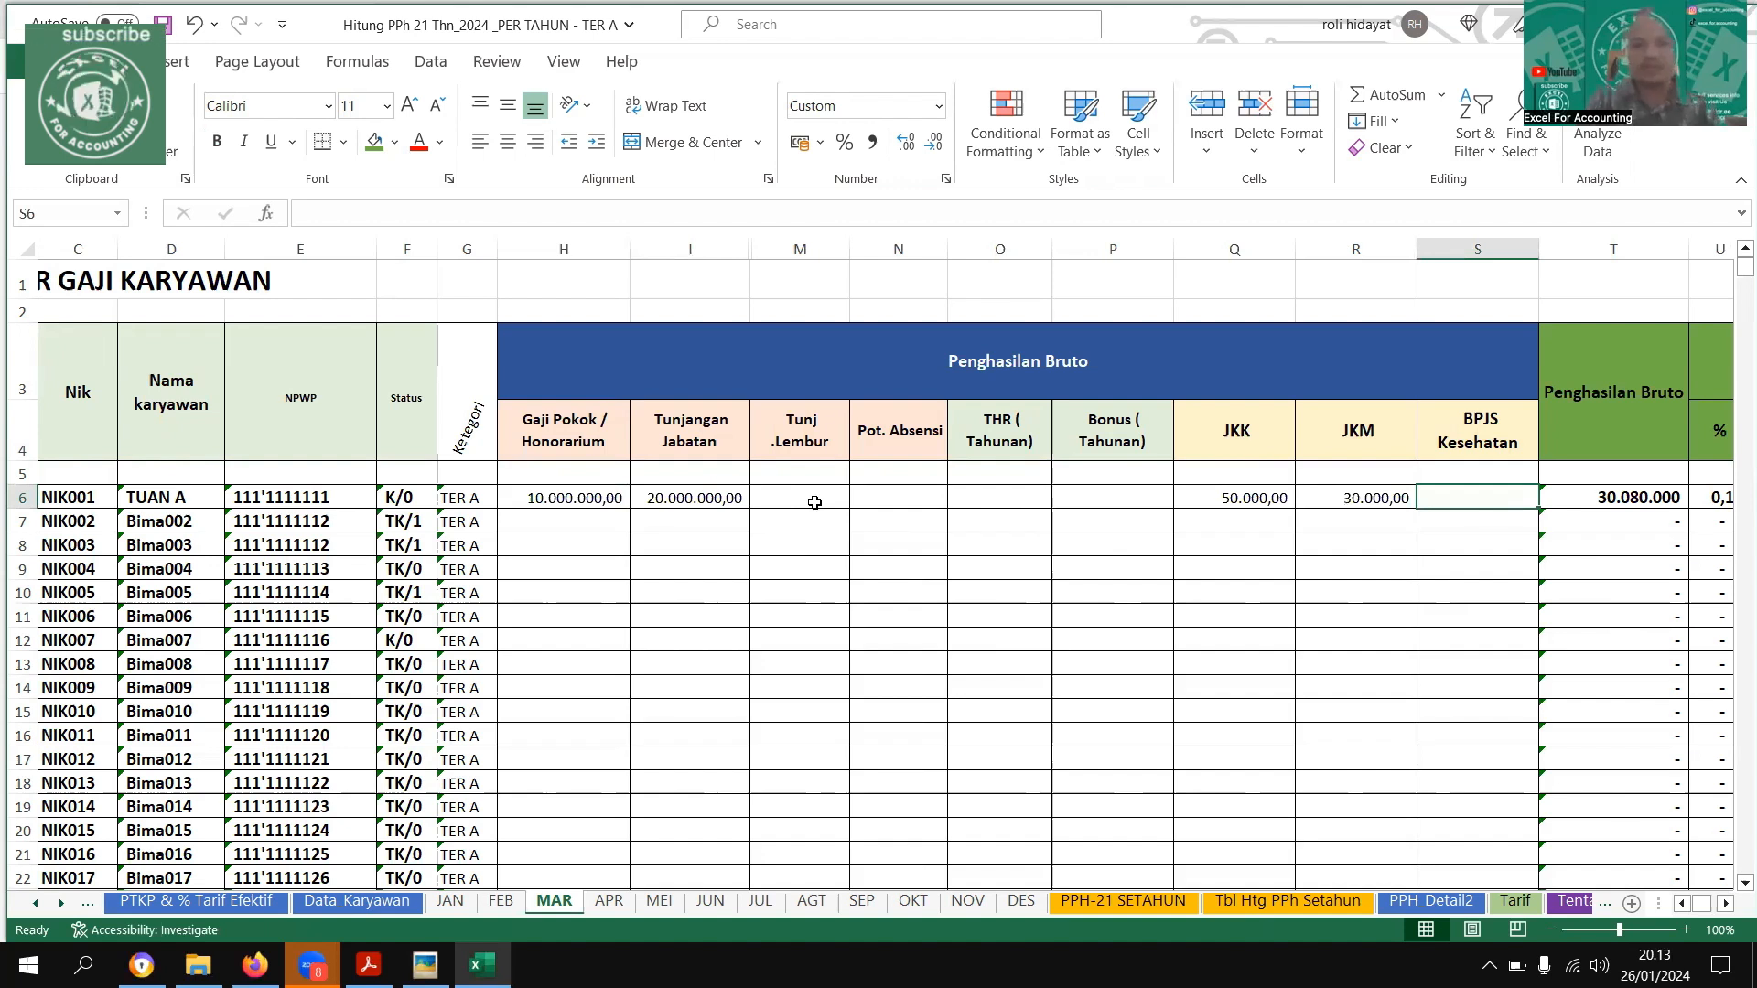
Enter the first employee's JP (1%) deduction of 100000 and Zakat of 200000 on the MAR sheet
key("Right")
key("Right")
key("Right")
key("Right")
key("Right")
key("Right")
key("Right")
key("Right")
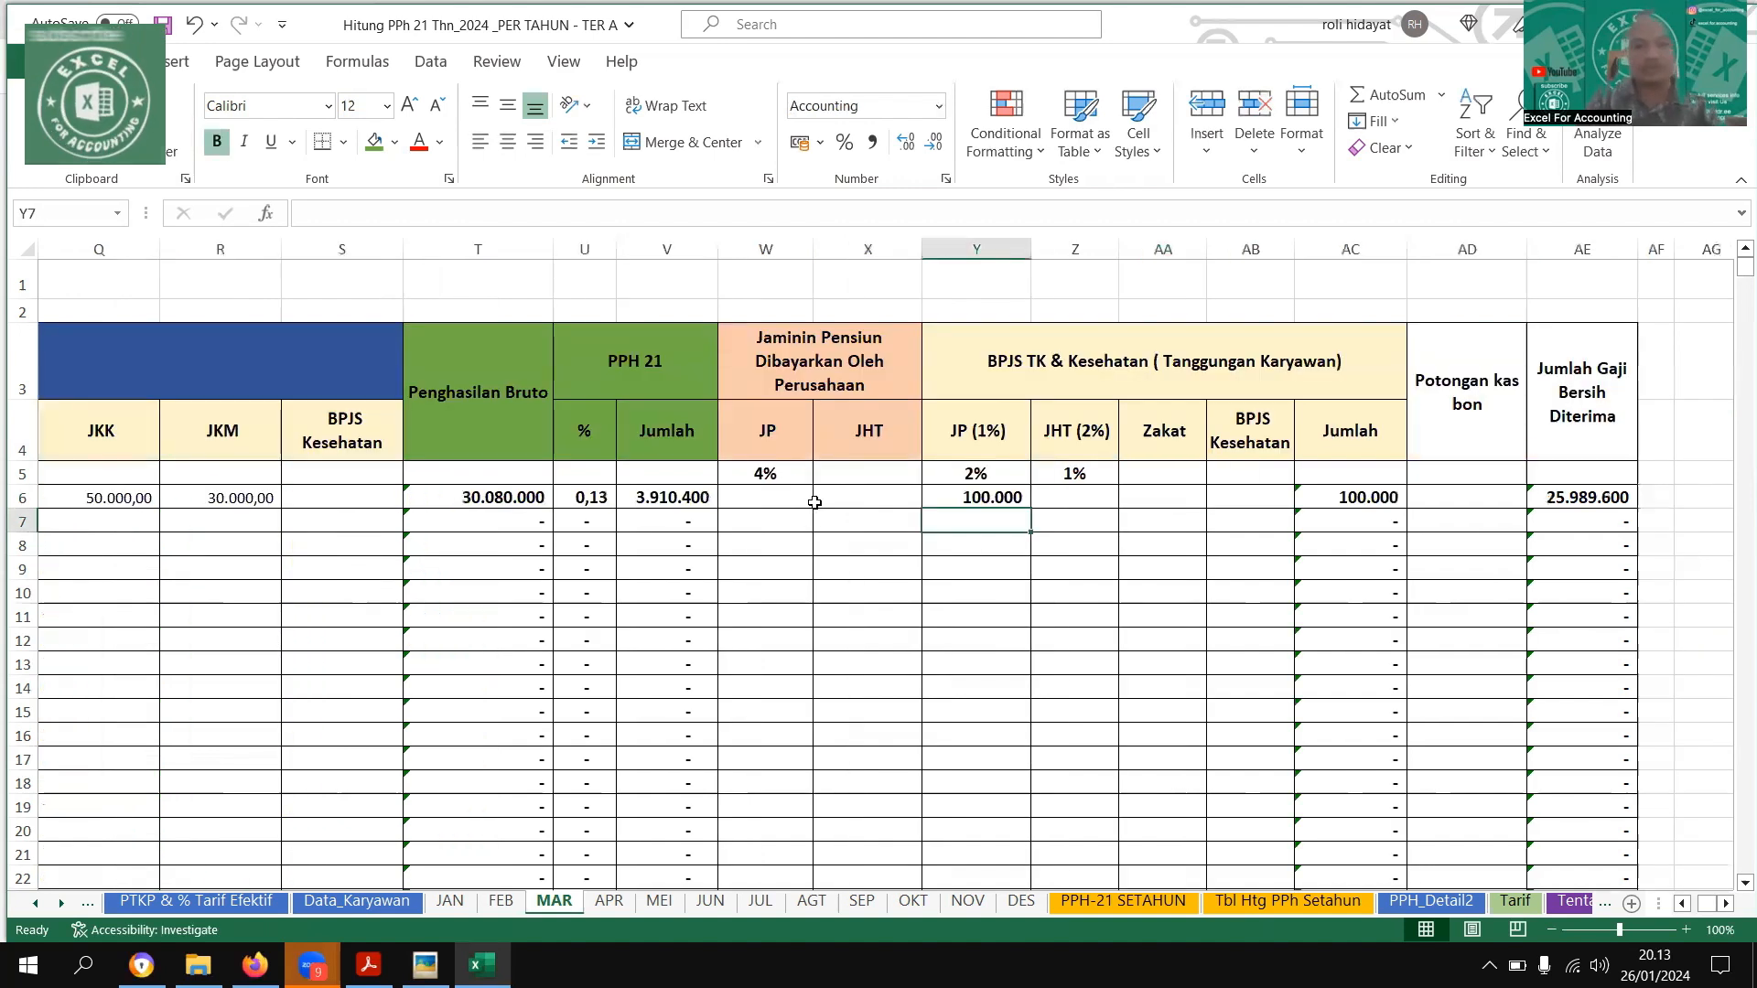
key("Up")
key("Right")
key("Right")
type("200000")
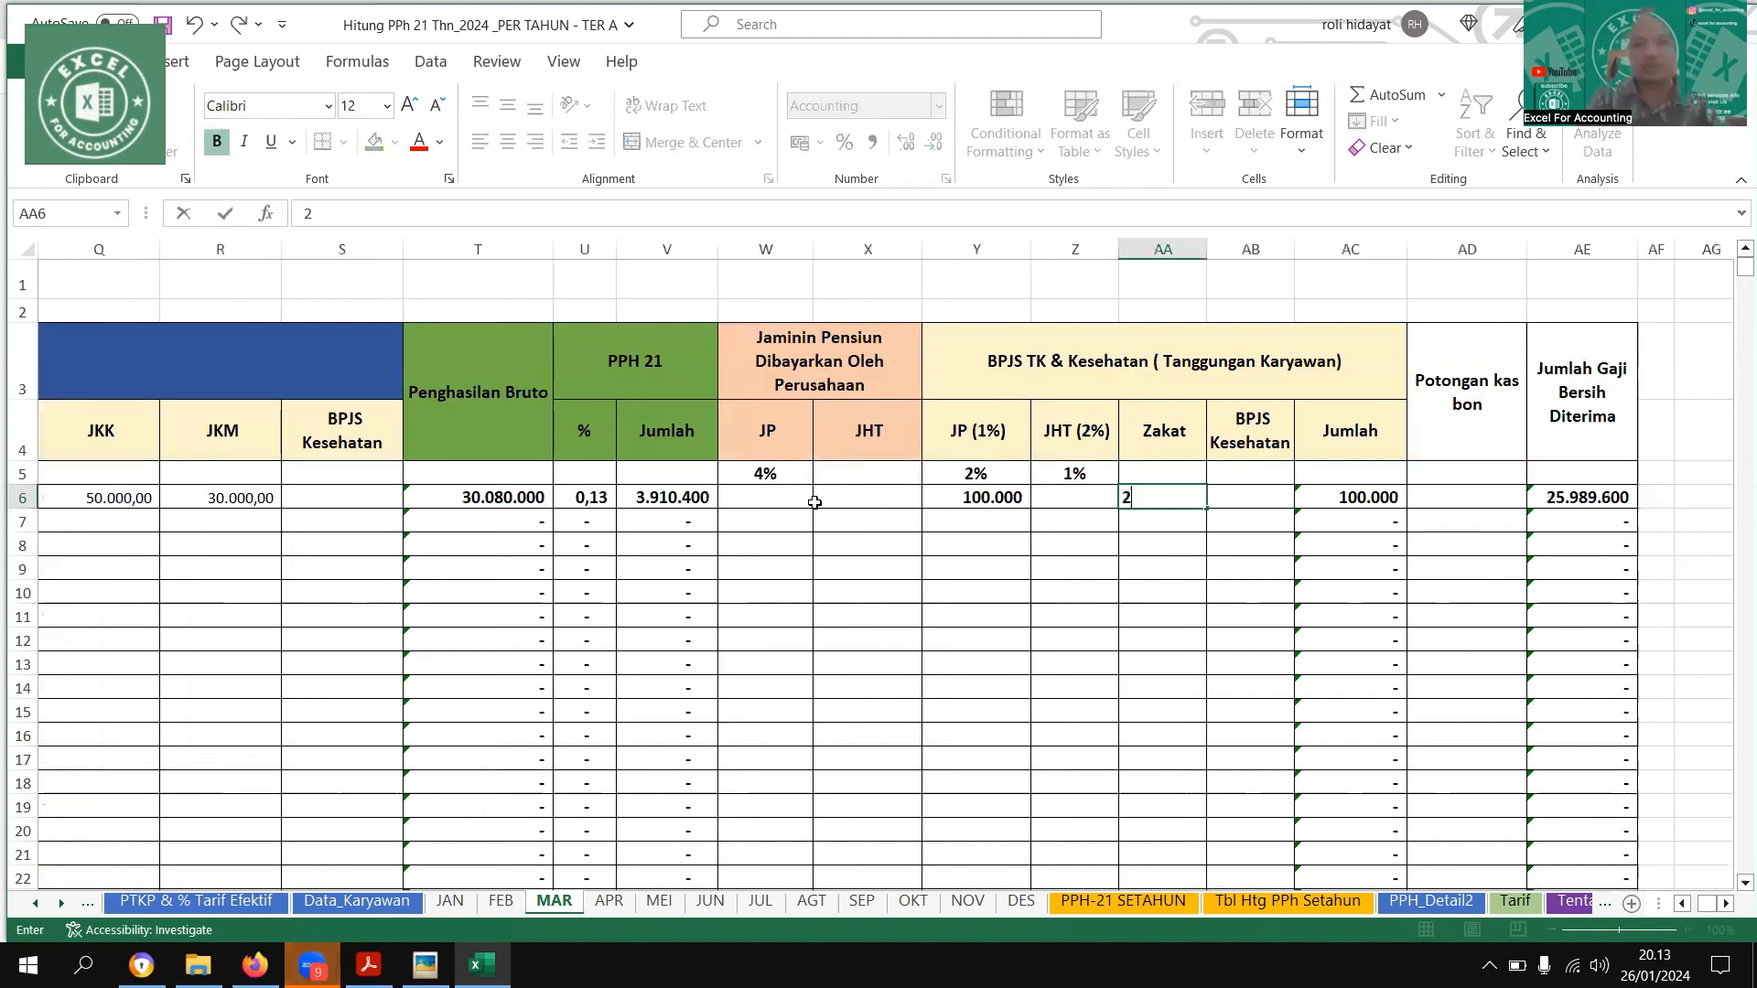
key("Return")
Format the PPH 21 % column on the MAR sheet as a percentage with two decimals
key("Left")
key("Left")
key("Left")
key("Left")
key("Left")
key("Left")
key("Left")
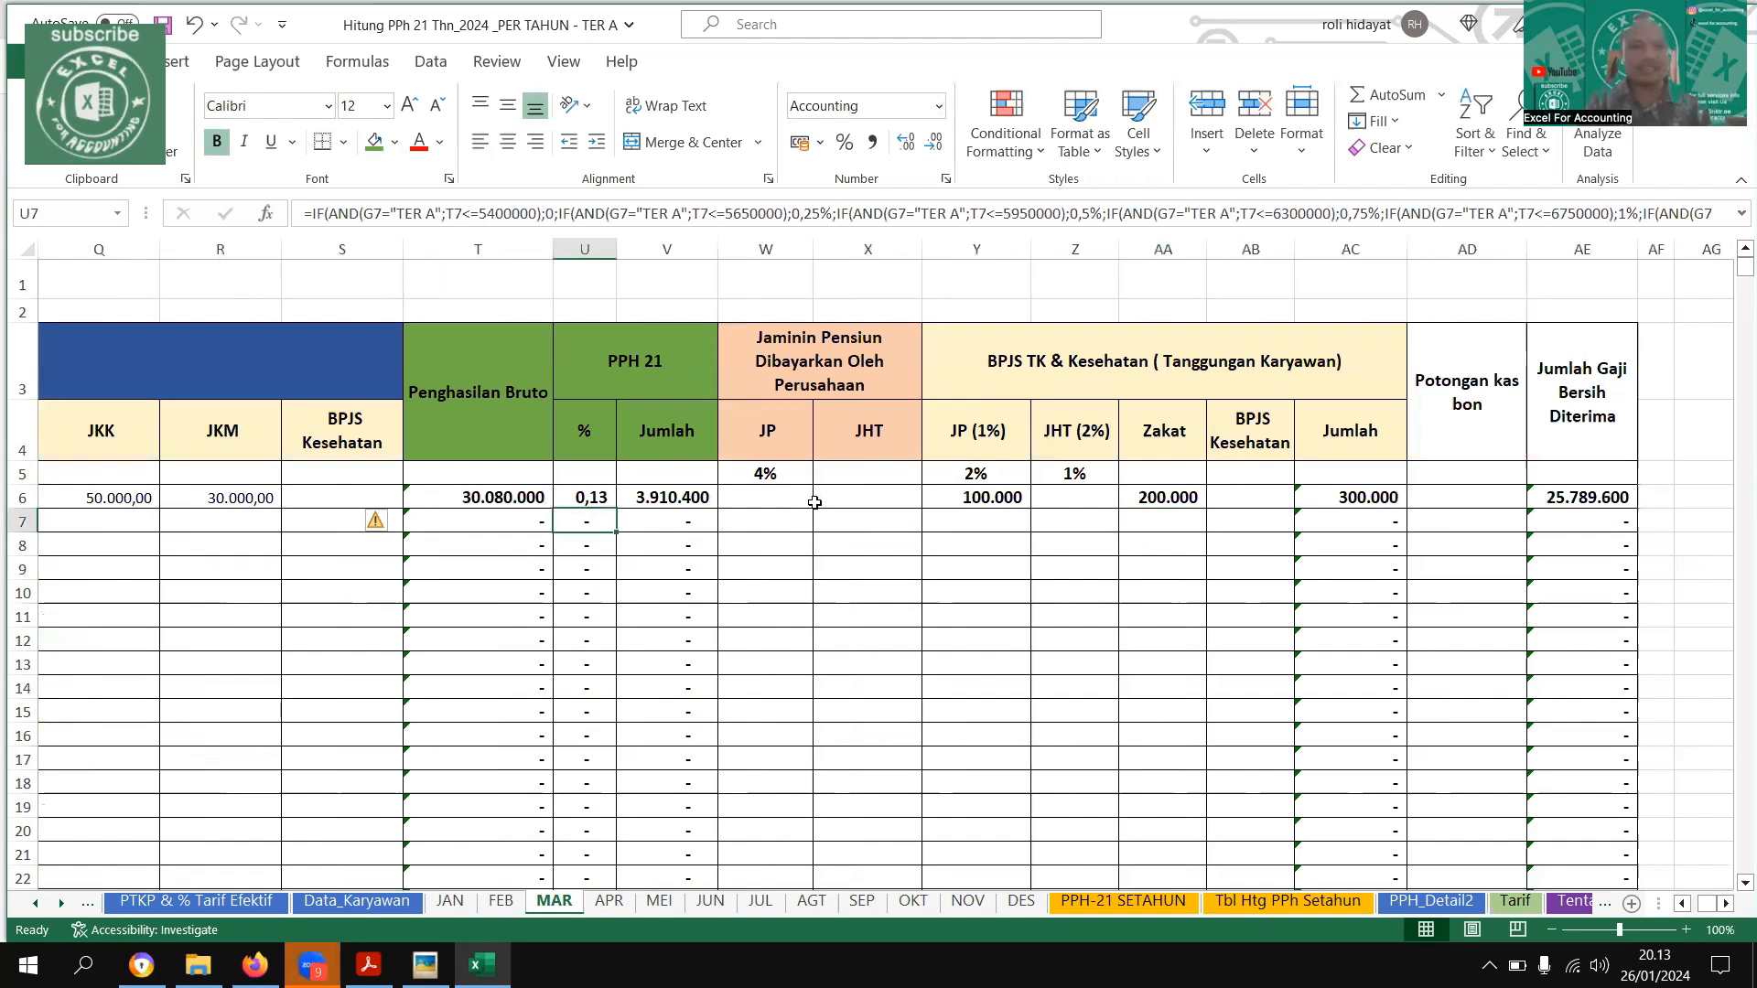
key("Up")
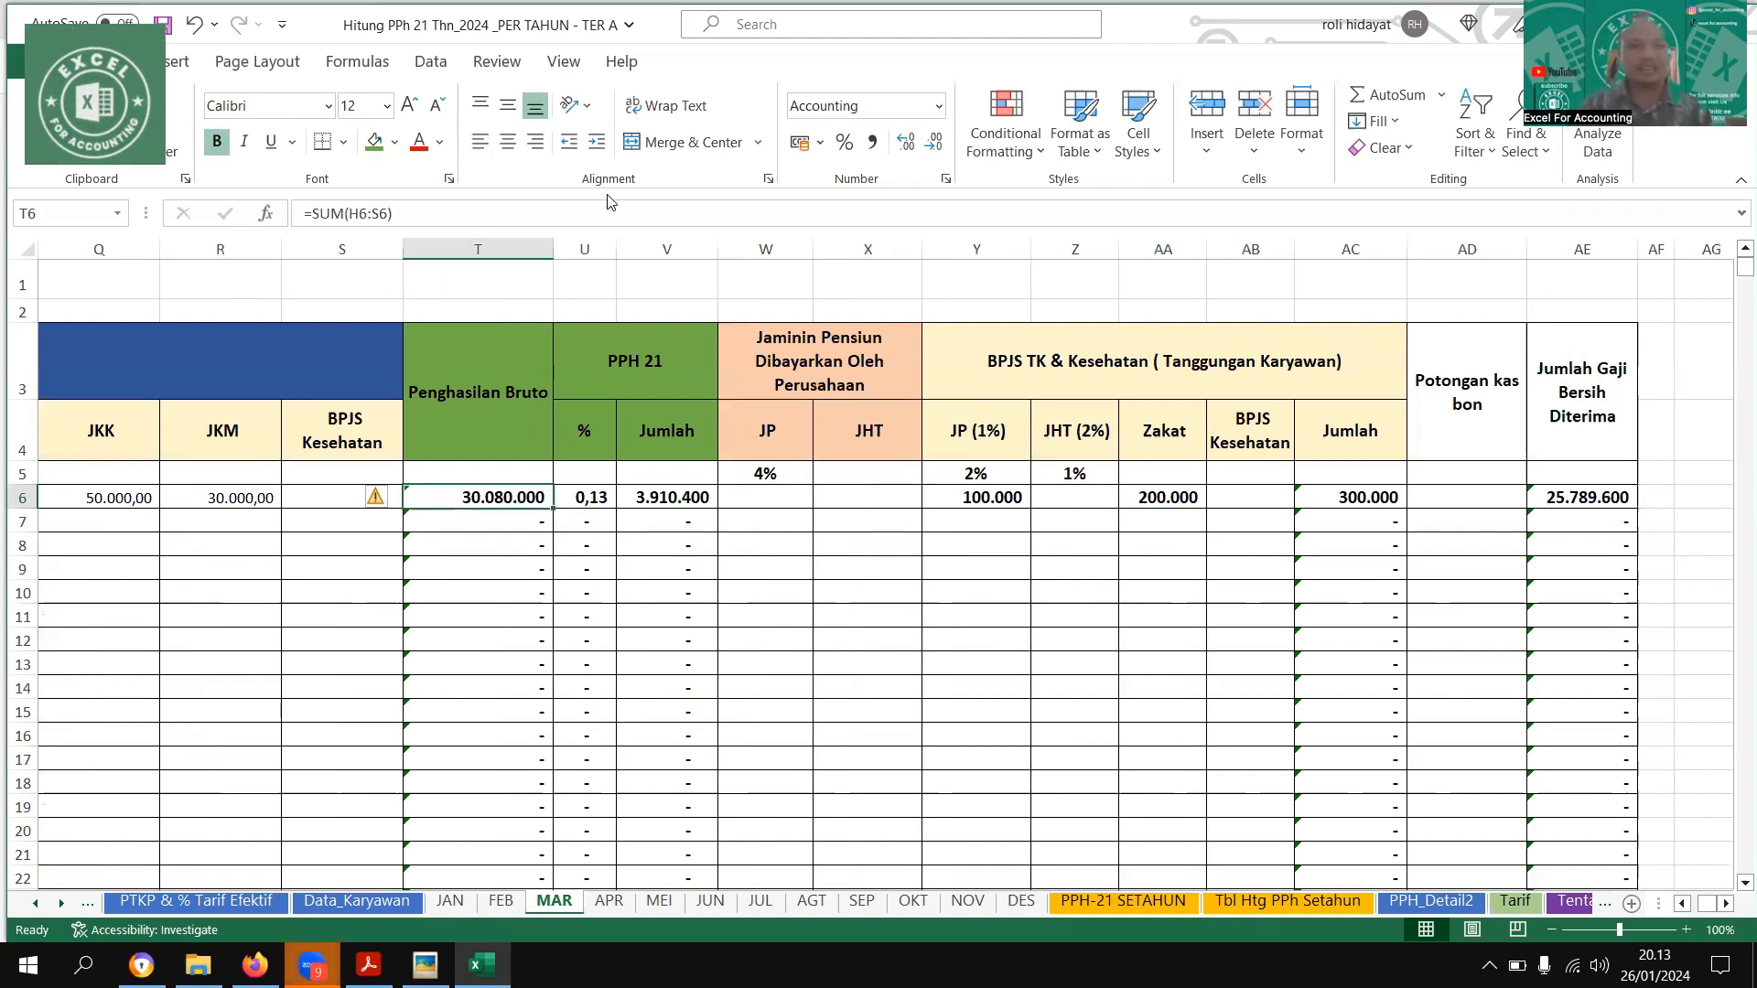
left_click(584, 249)
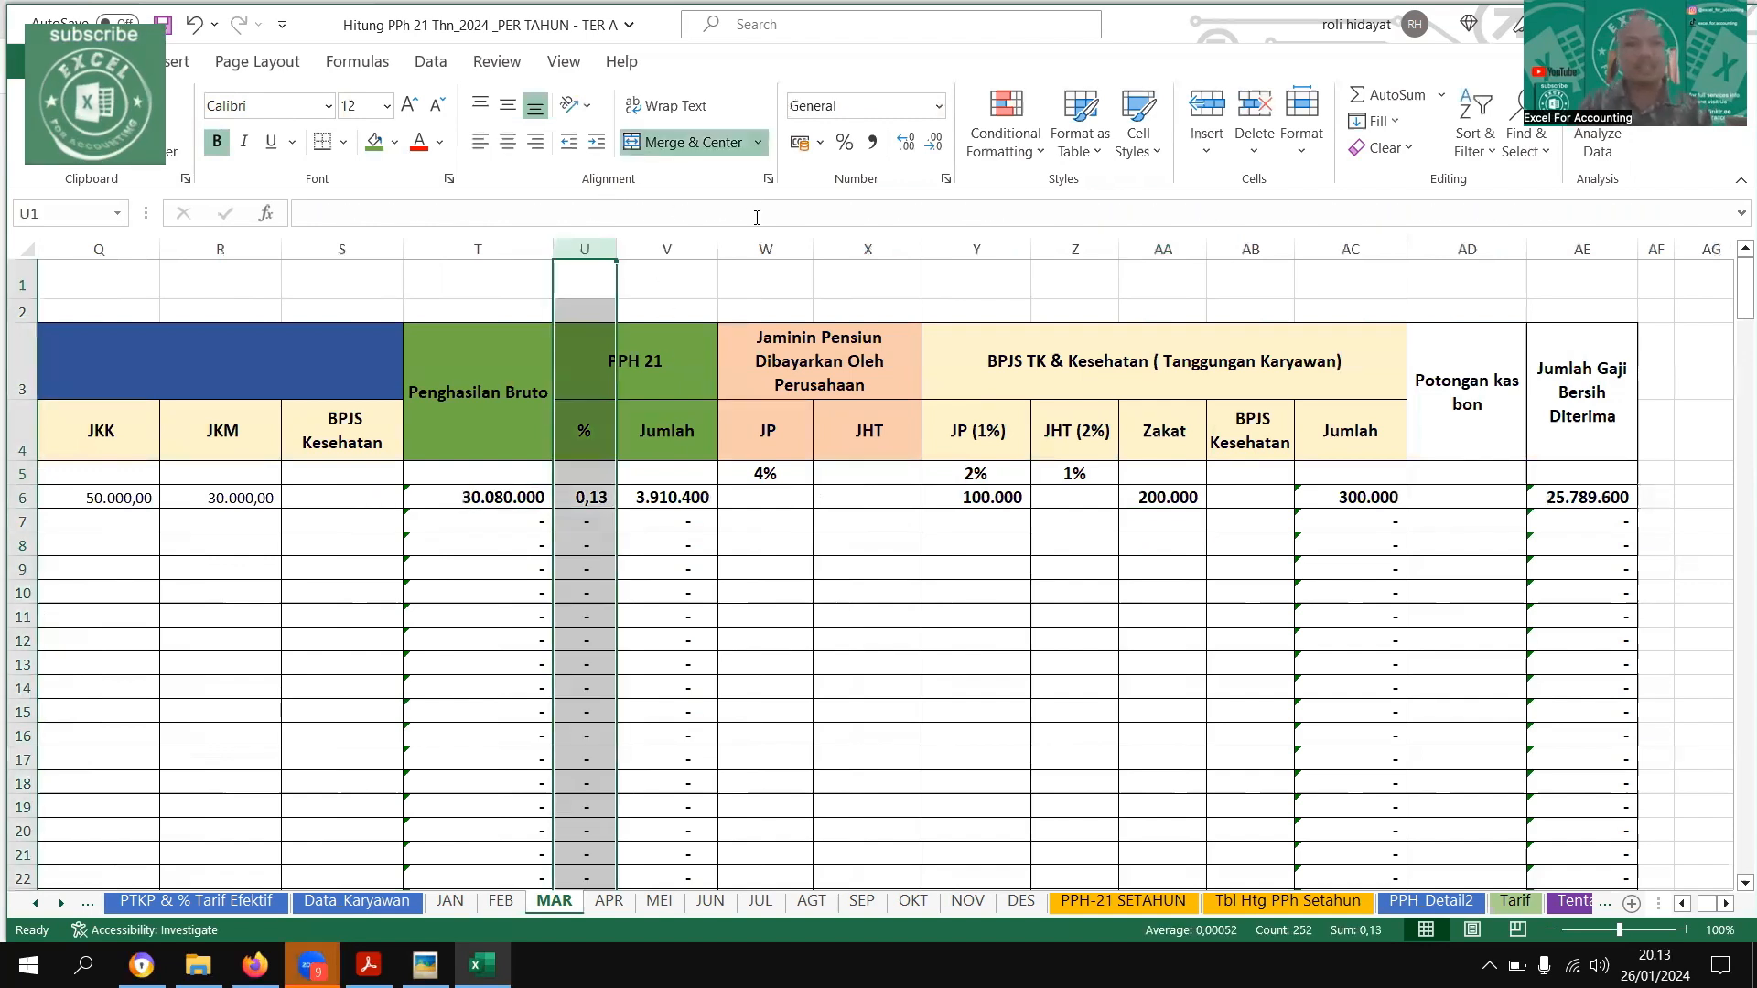
left_click(844, 142)
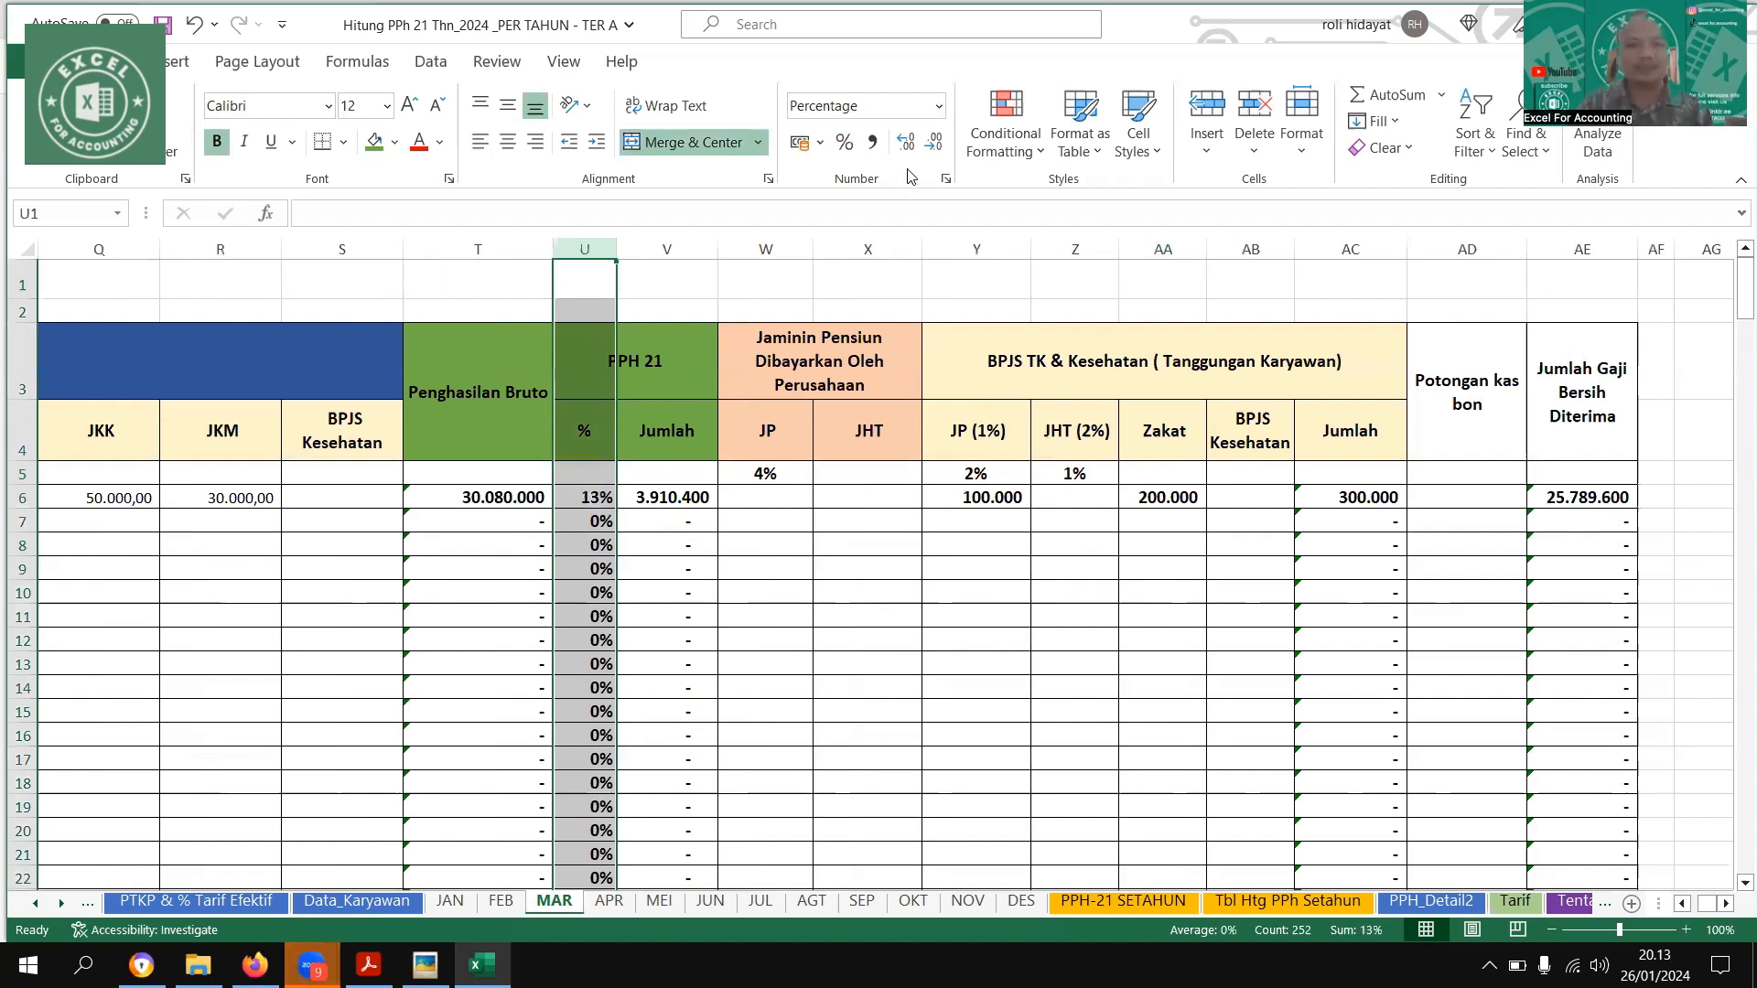
left_click(906, 143)
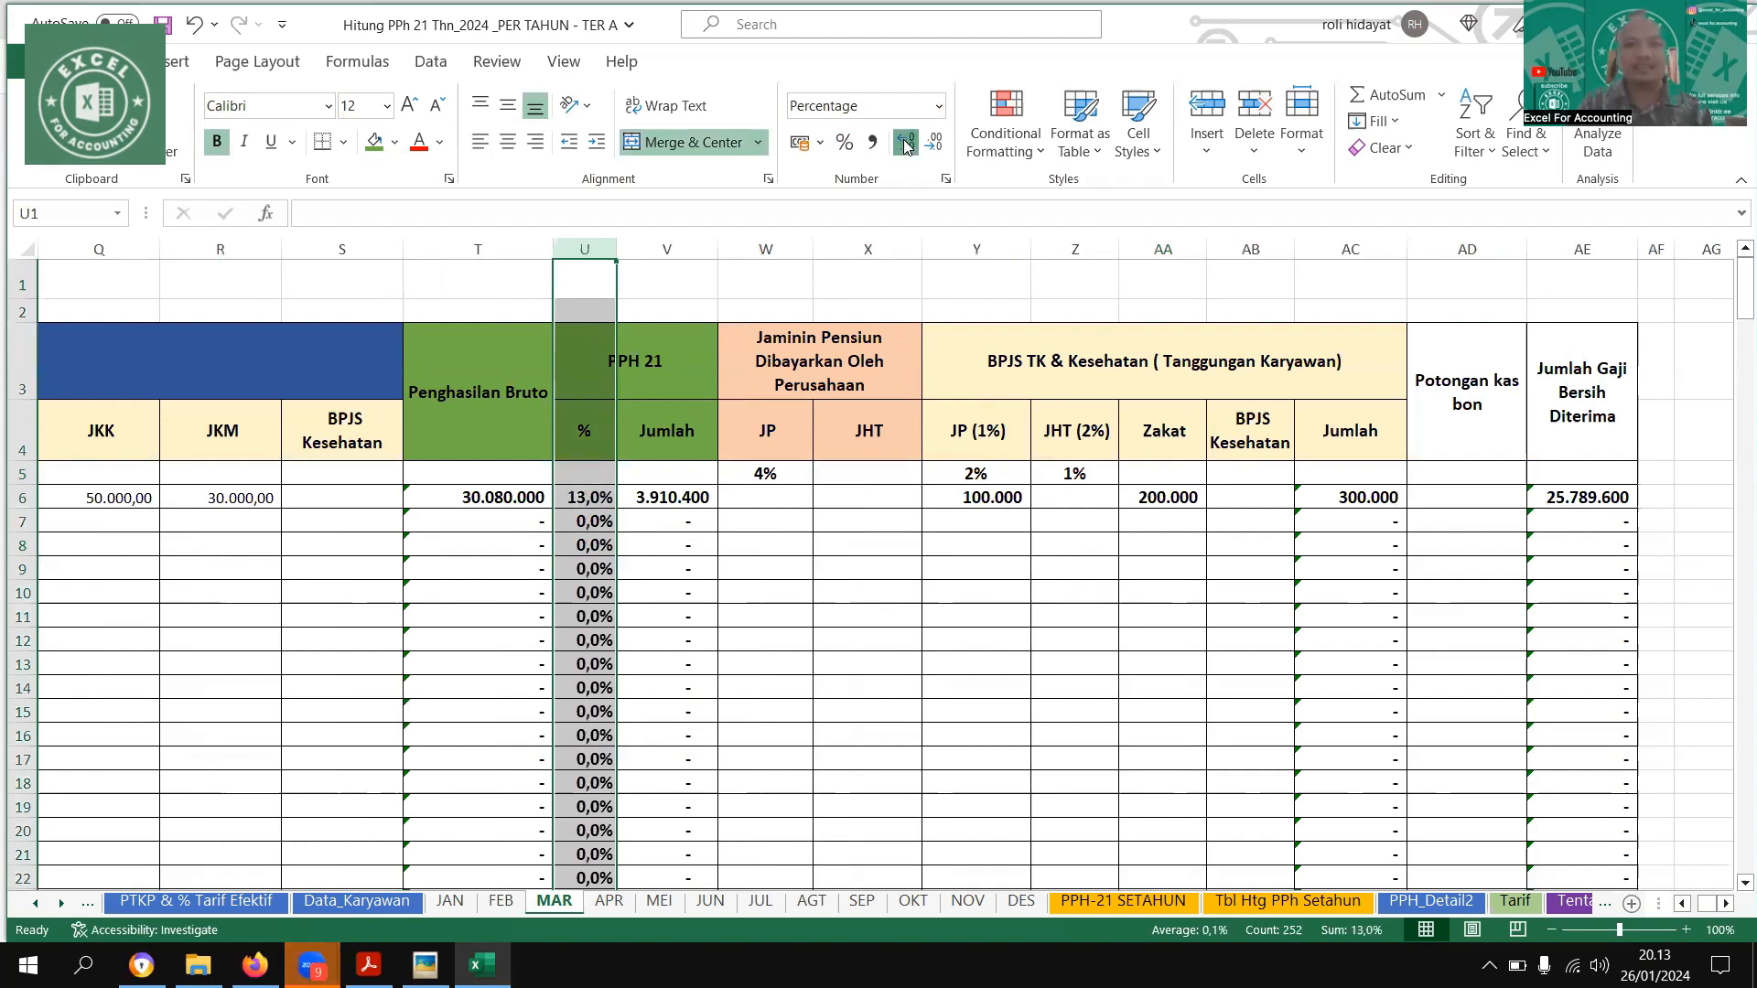
left_click(906, 143)
left_click(840, 630)
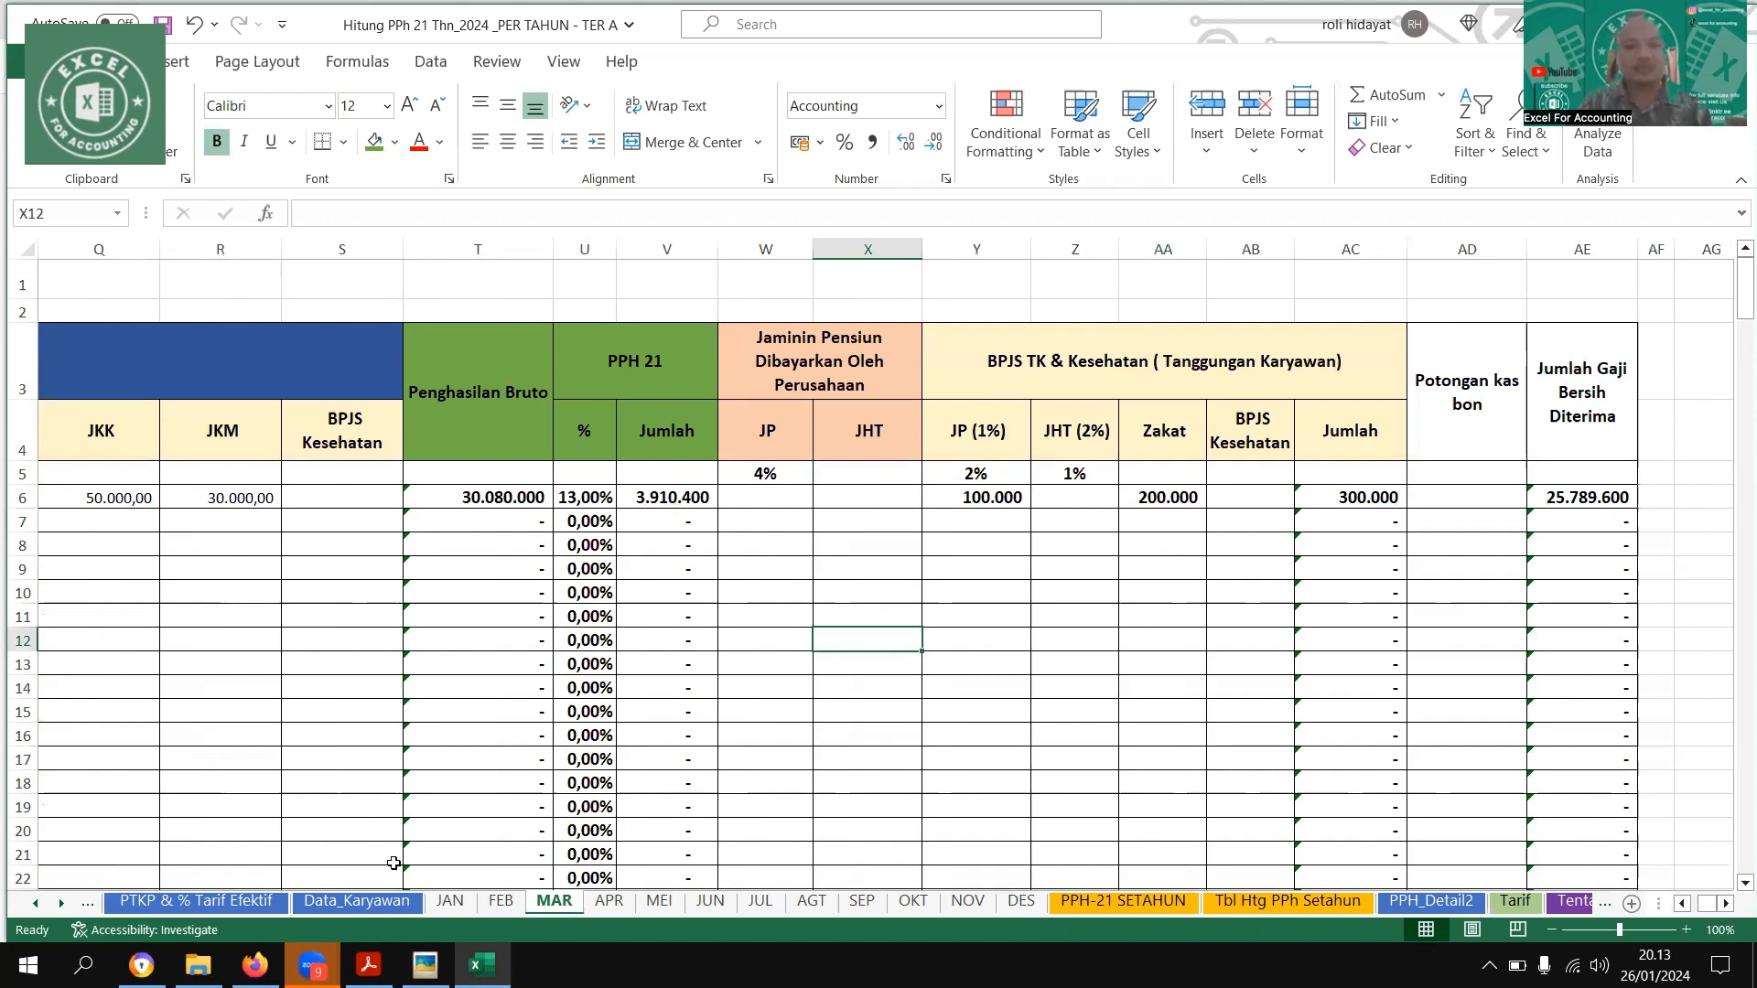
Check the April row in the example image and copy the first employee's Gaji Pokok through JKM cells from MAR to the APR sheet
left_click(425, 966)
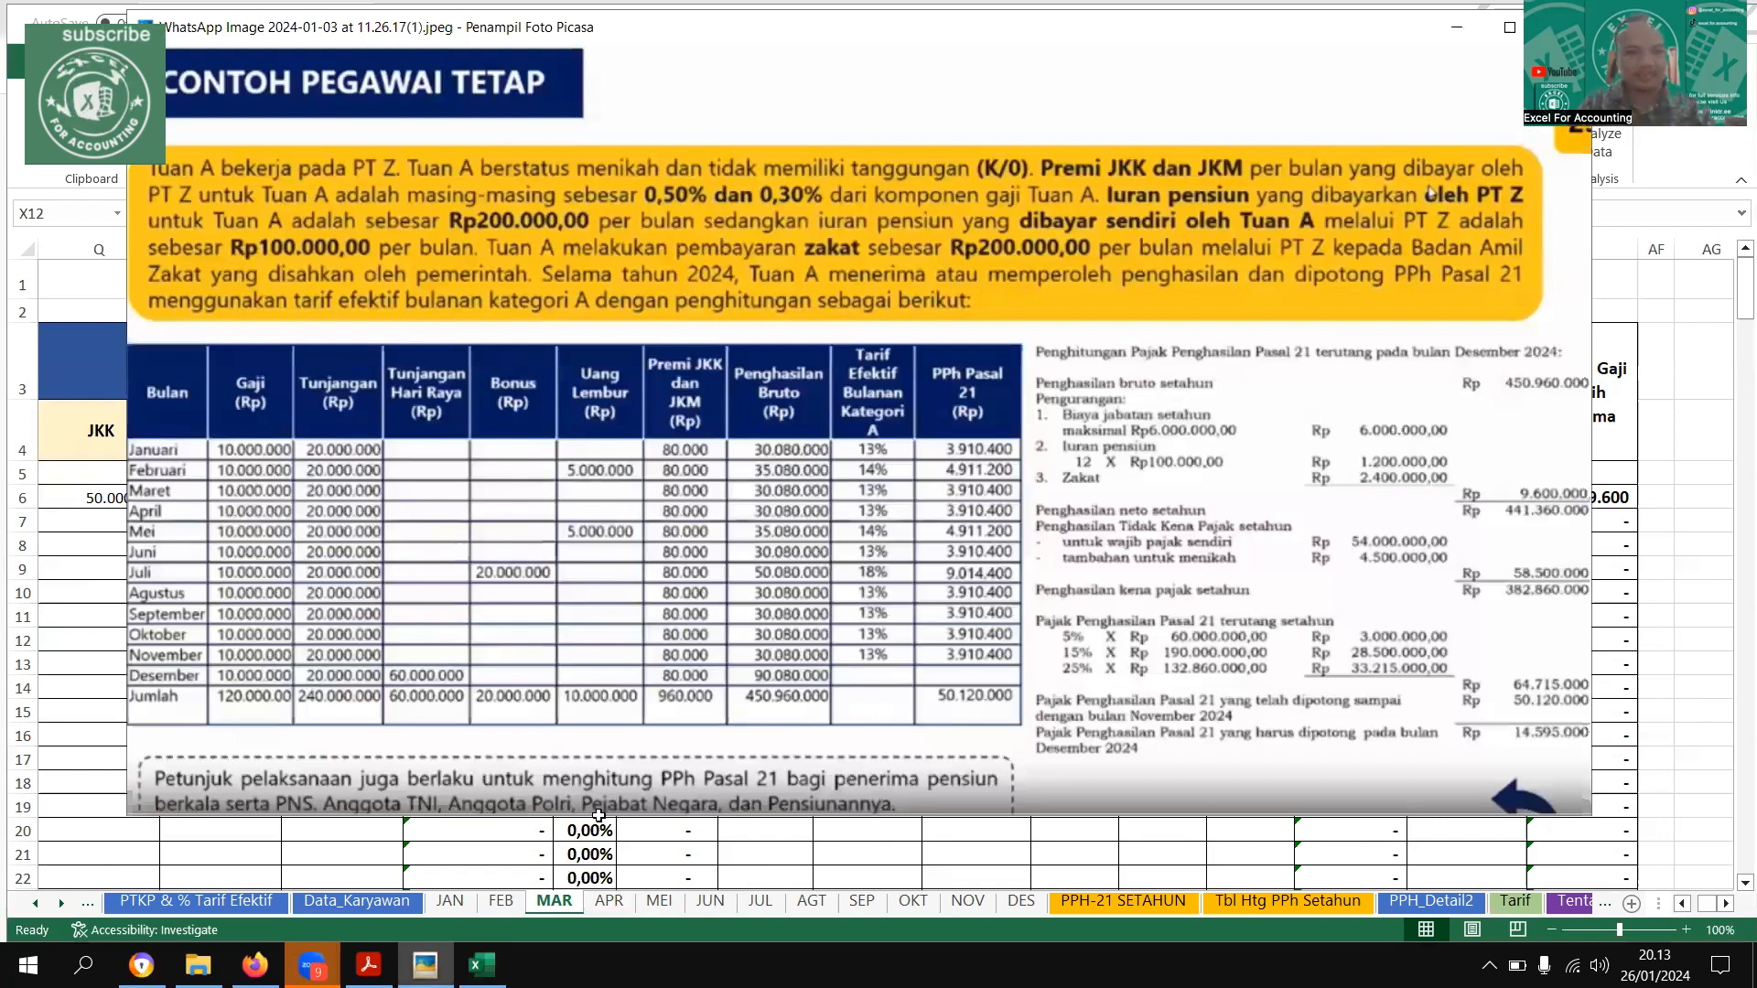
left_click(607, 902)
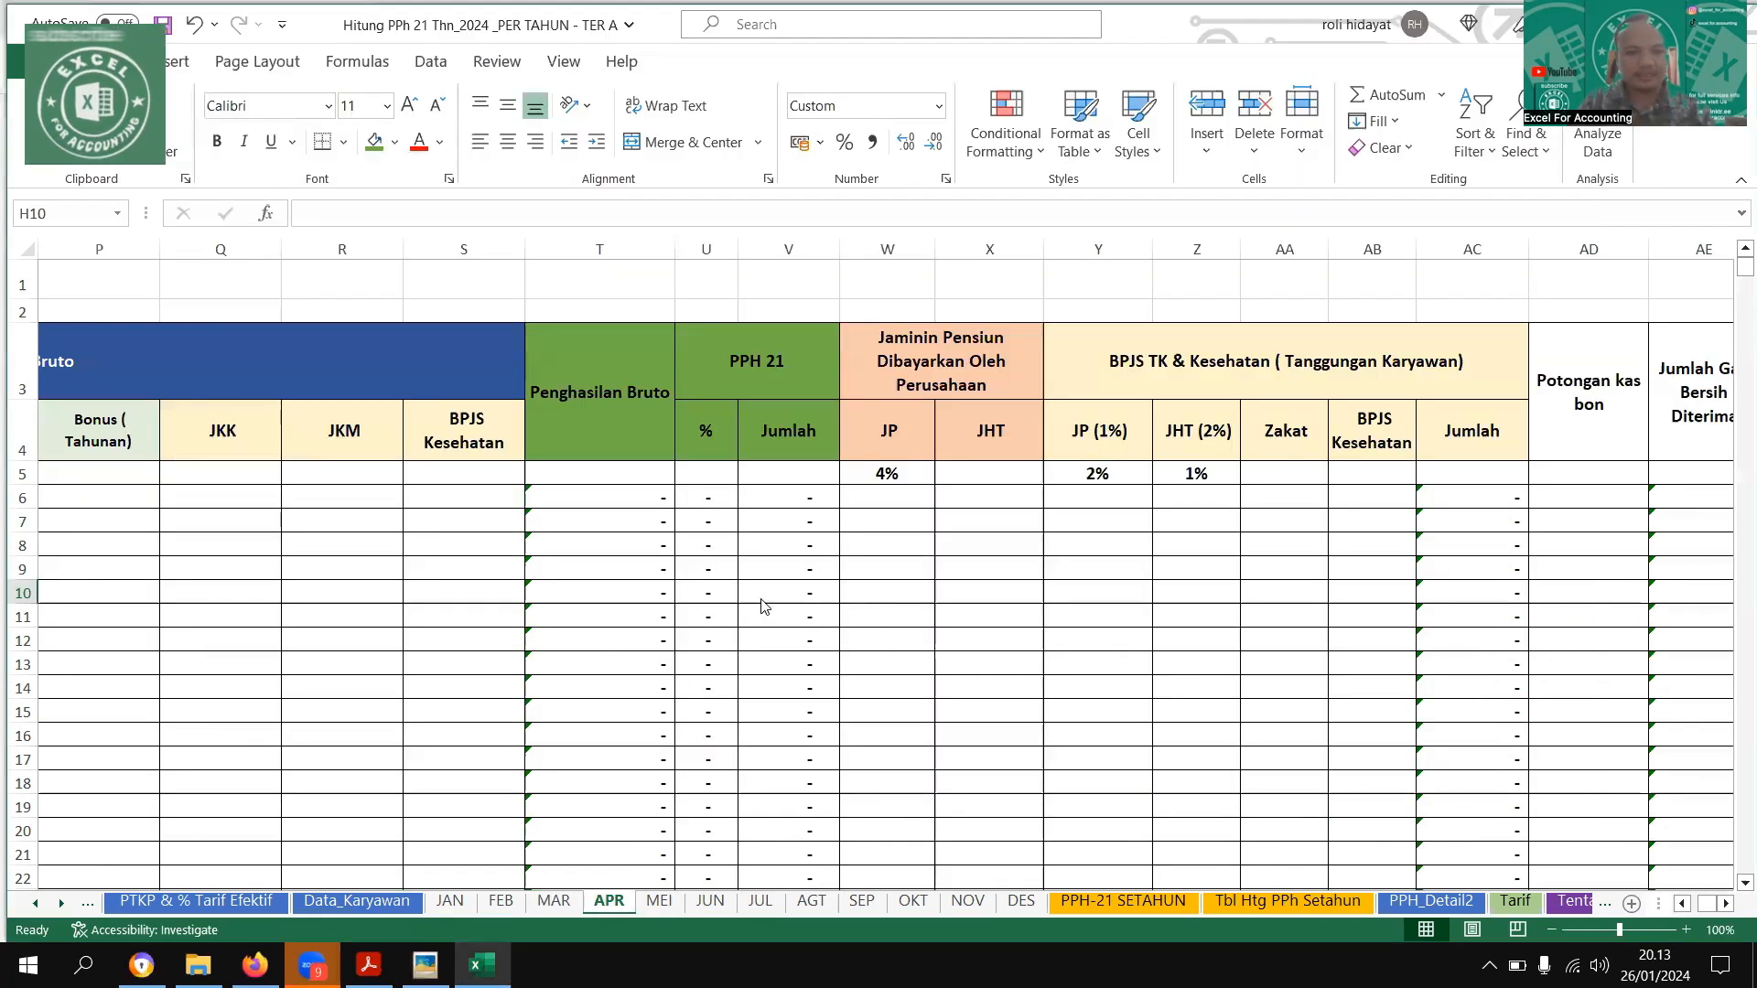
left_click(554, 901)
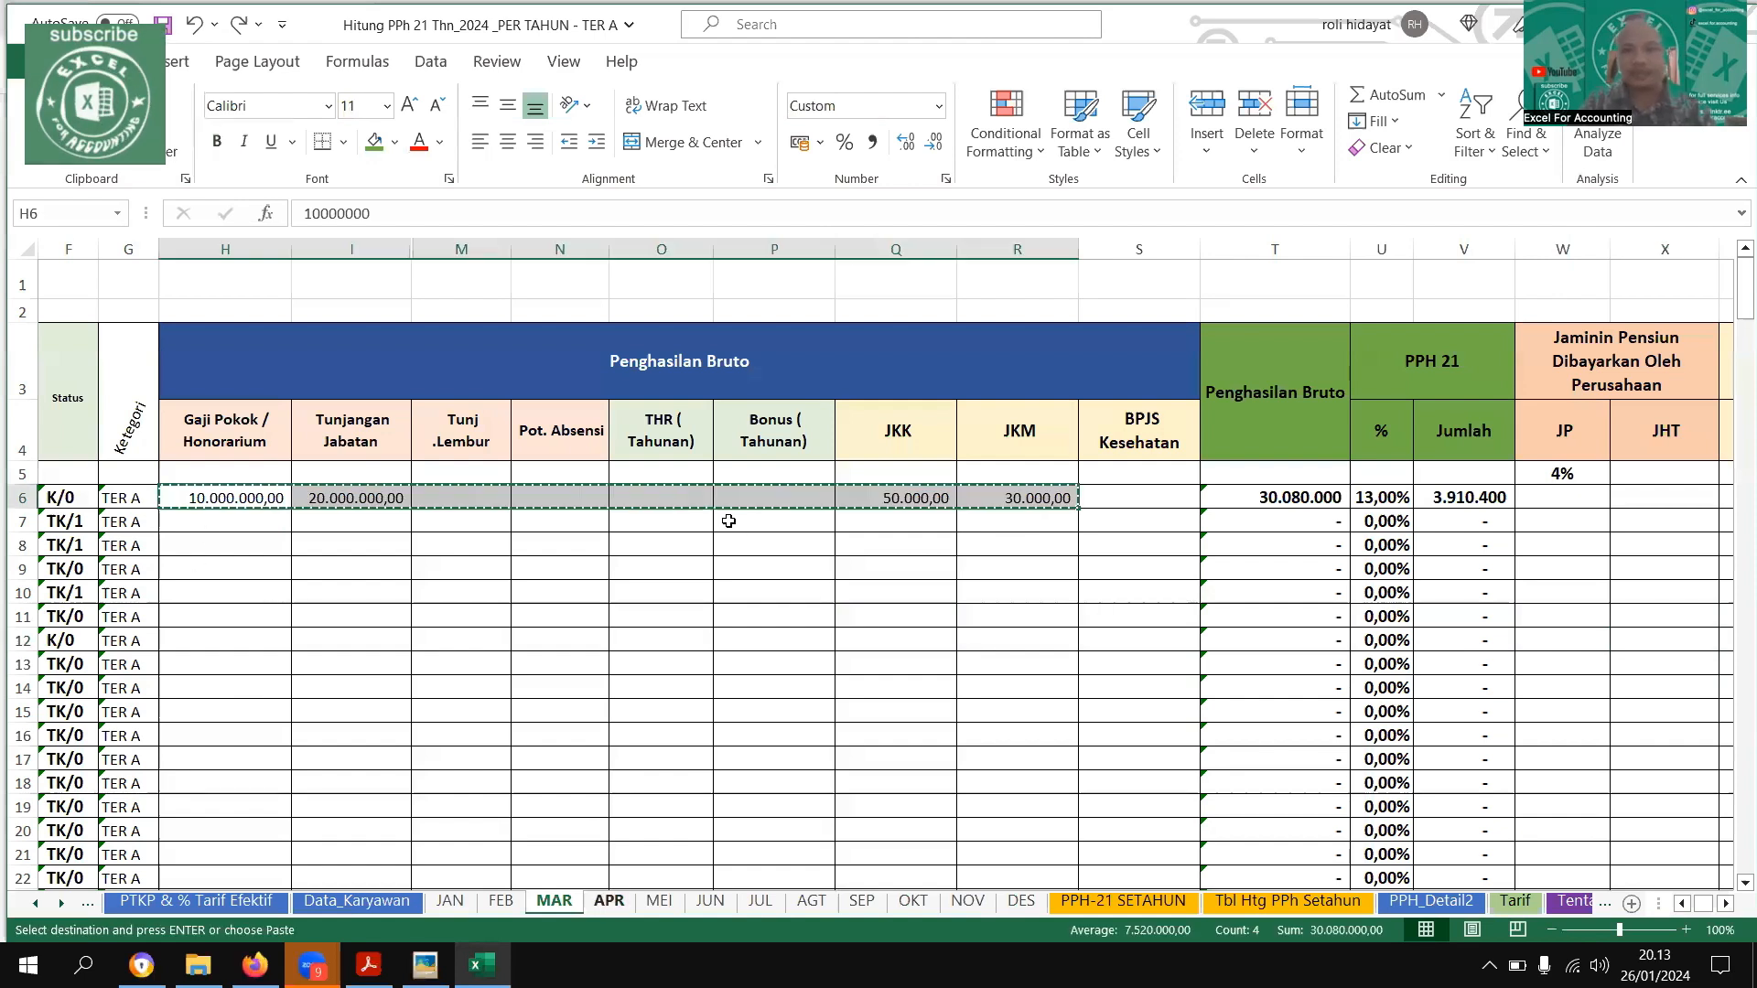
key("ctrl+Page_Down")
type("10.000.000,00\t20.000.000,00\t\t\t\t\t50.000,00\t30.000,00")
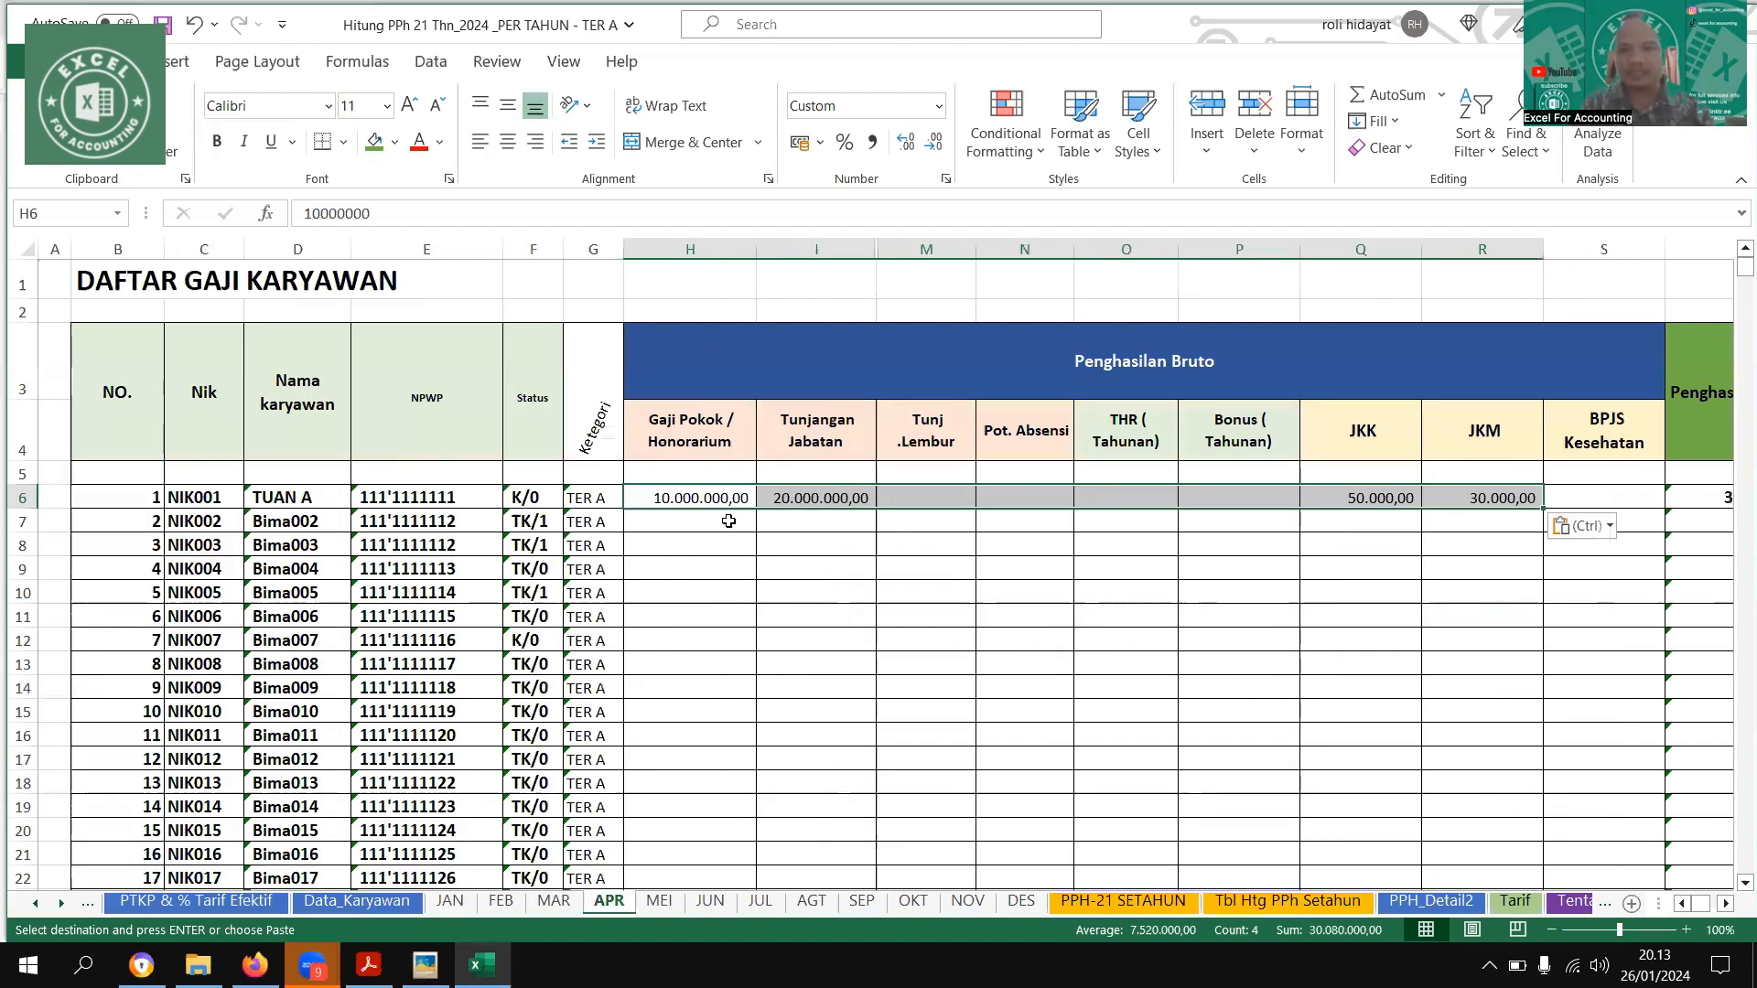
Enter the first employee's JP (1%) deduction of 100000 and Zakat of 200000 on the APR sheet
key("alt+Page_Down")
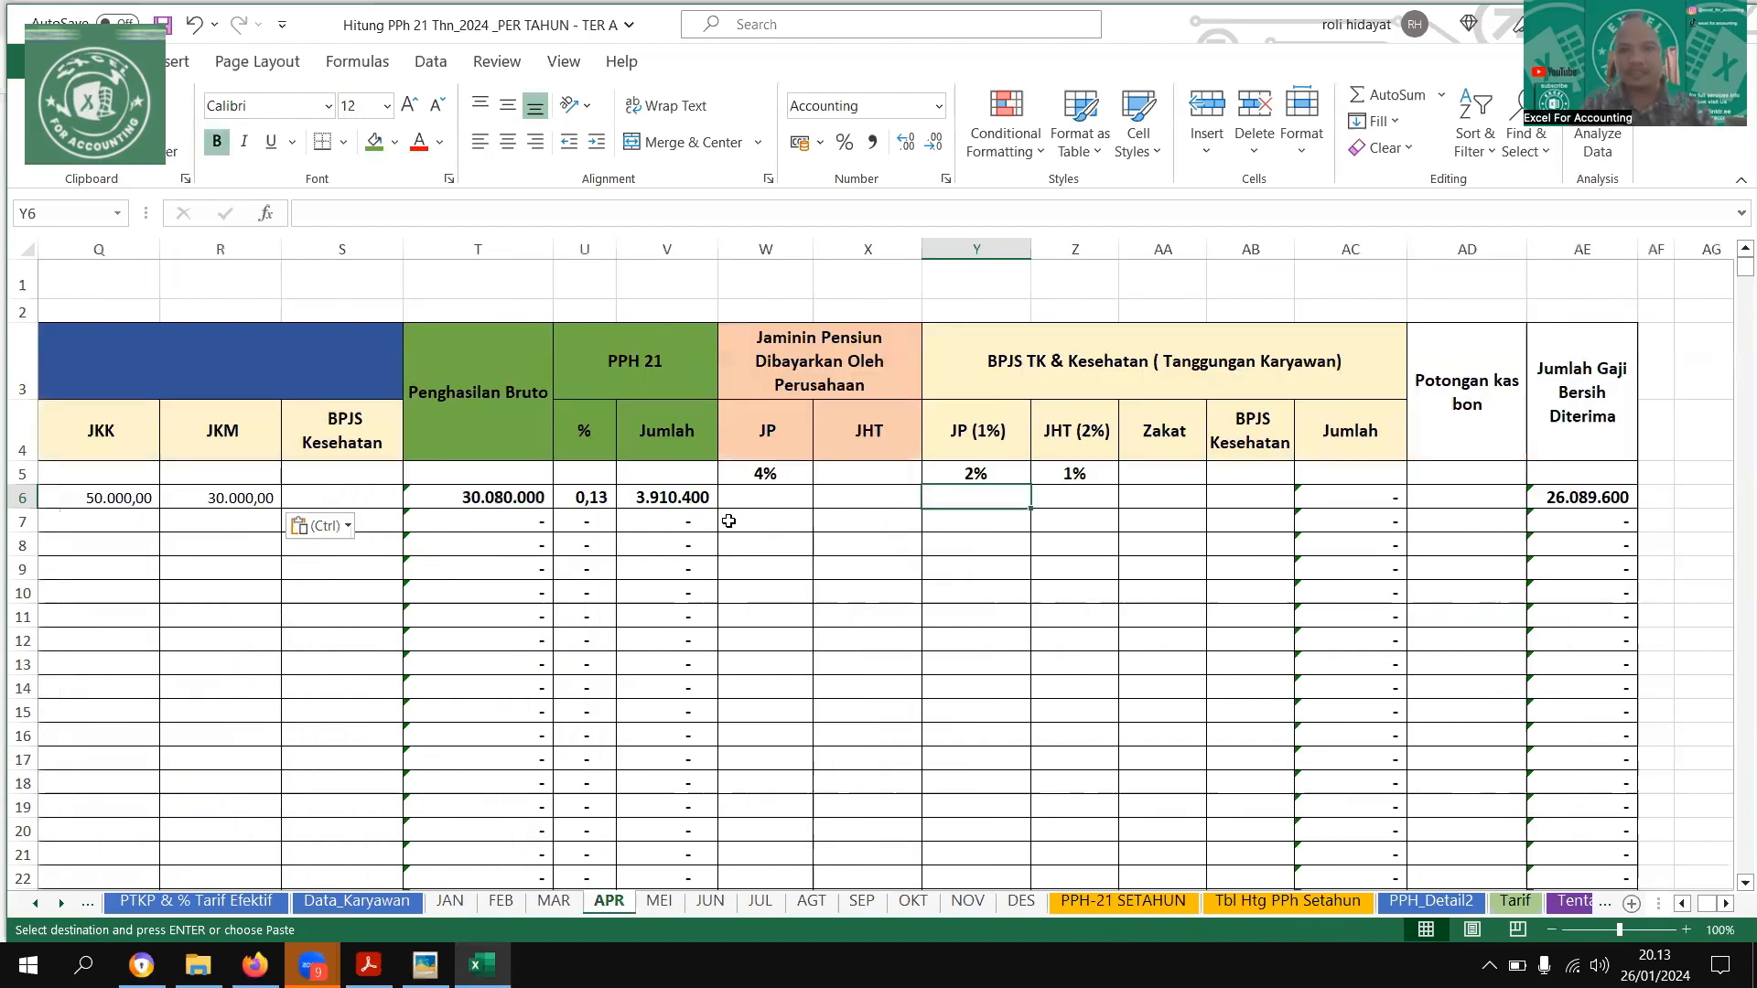
key("Return")
key("Right")
key("Right")
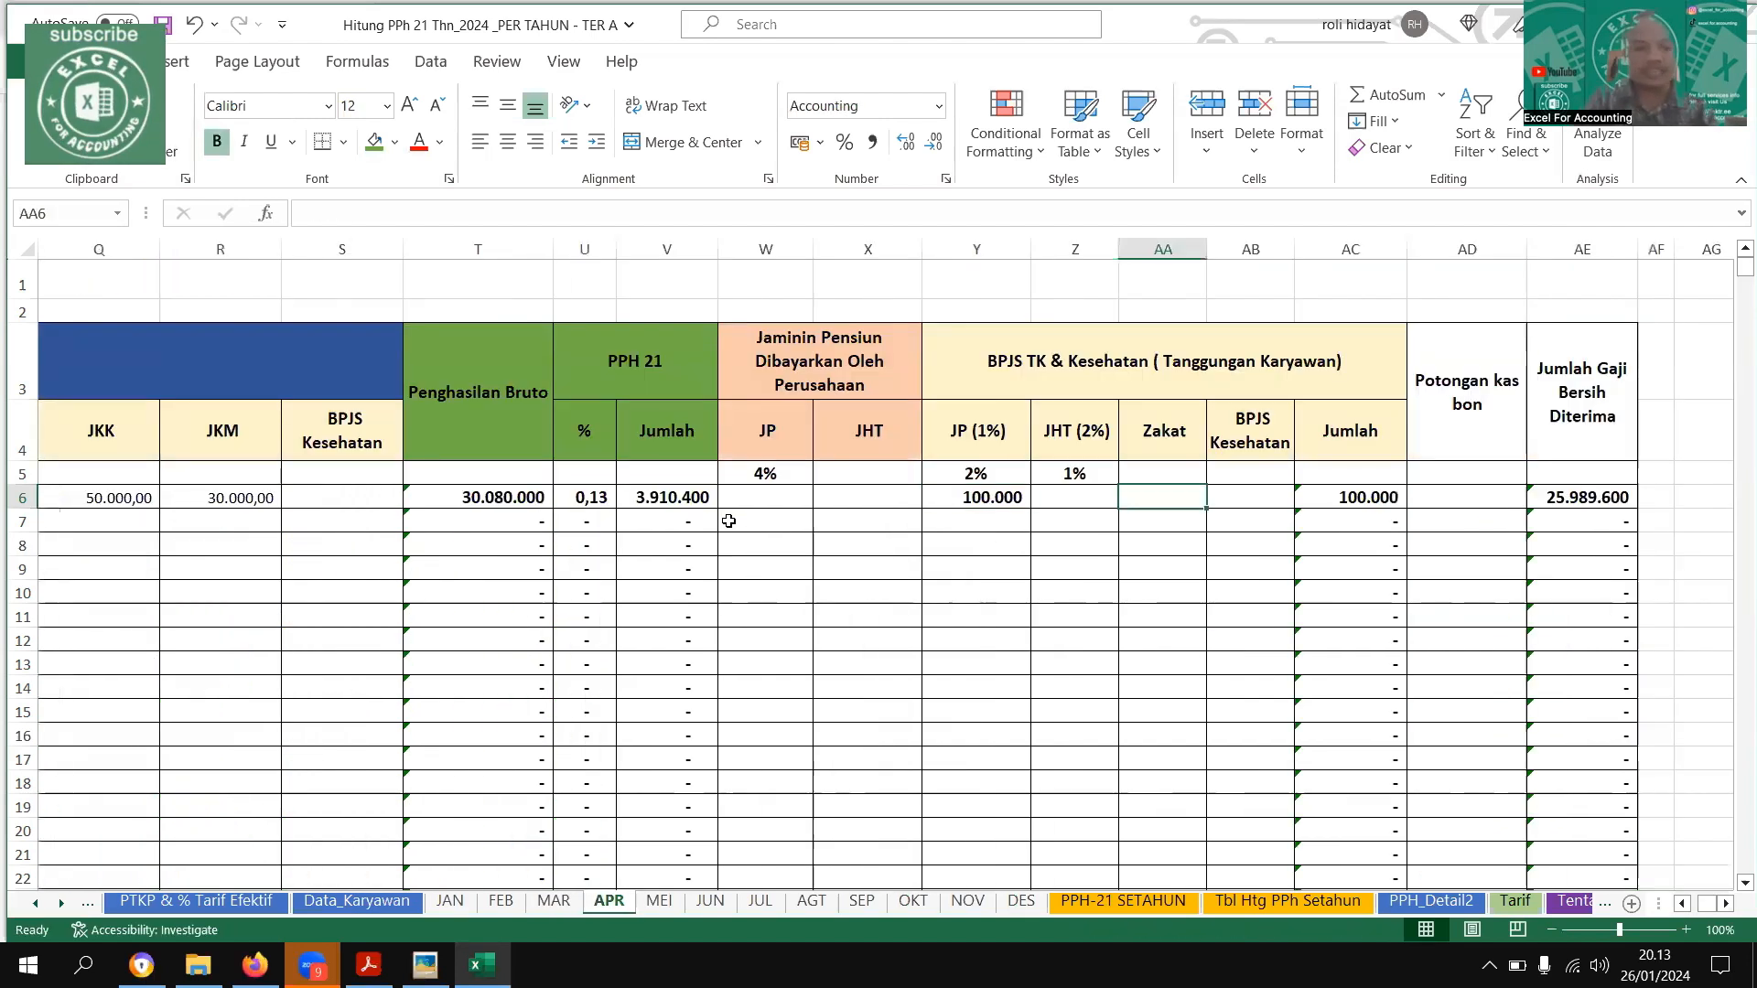
type("20000")
key("ctrl+Return")
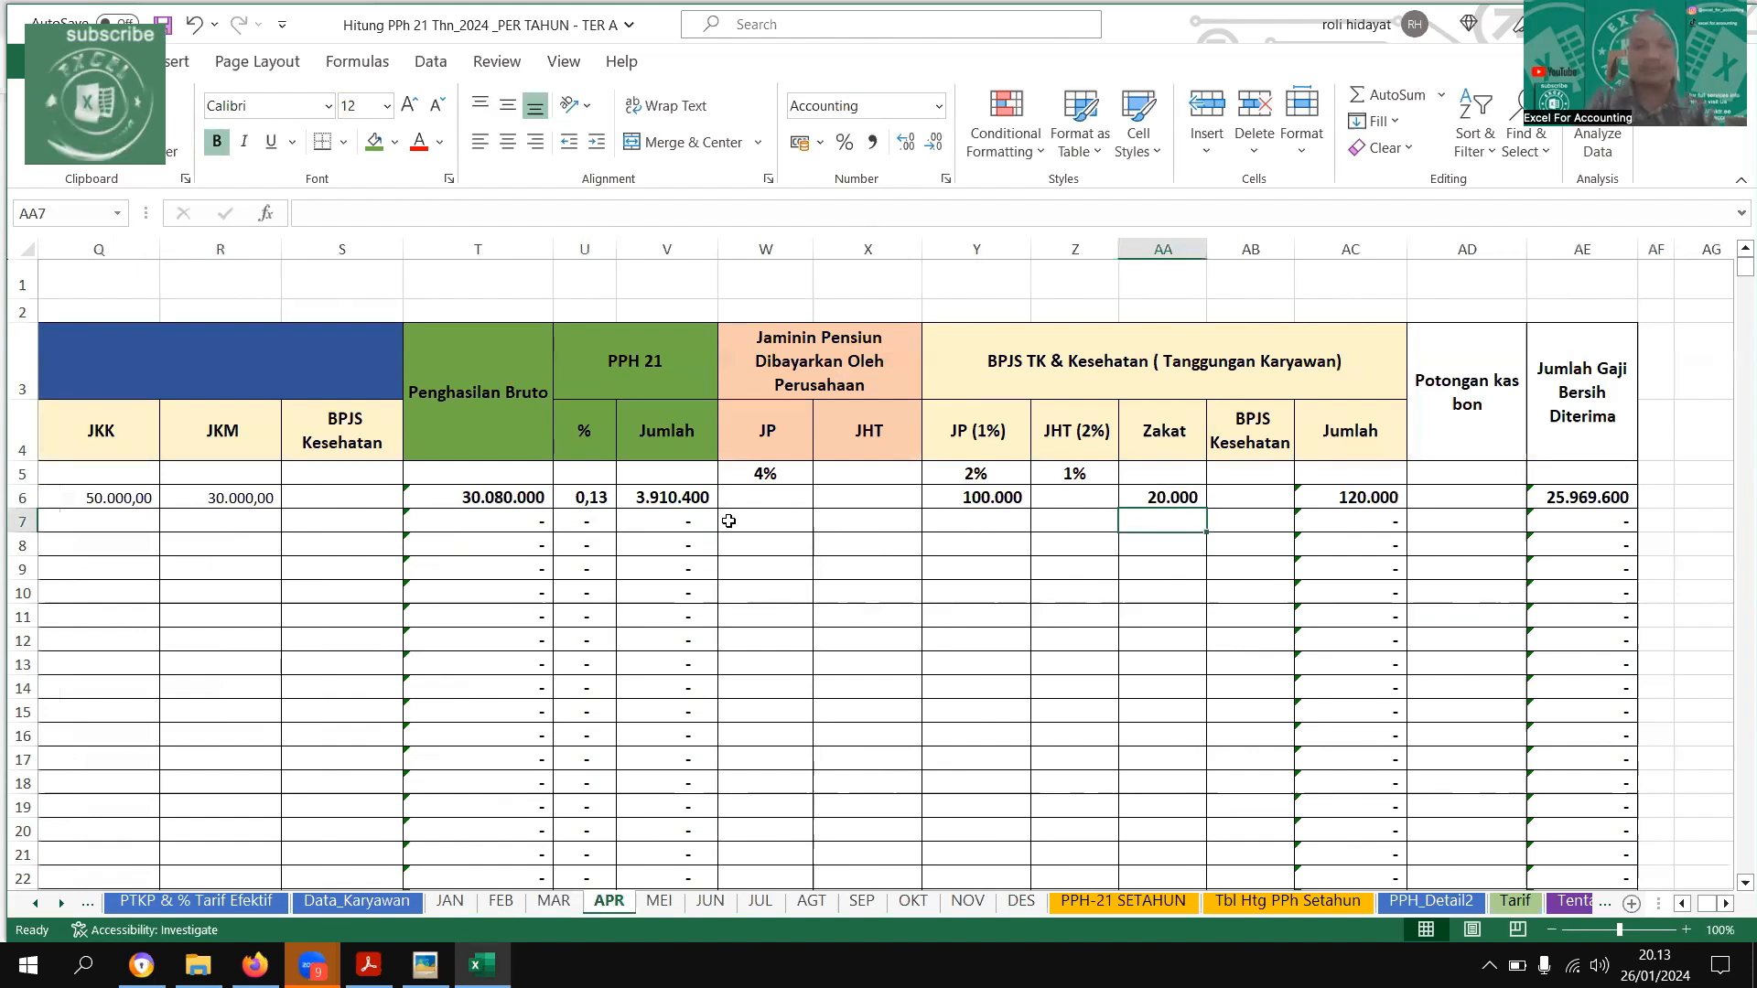
type("200000")
key("Left")
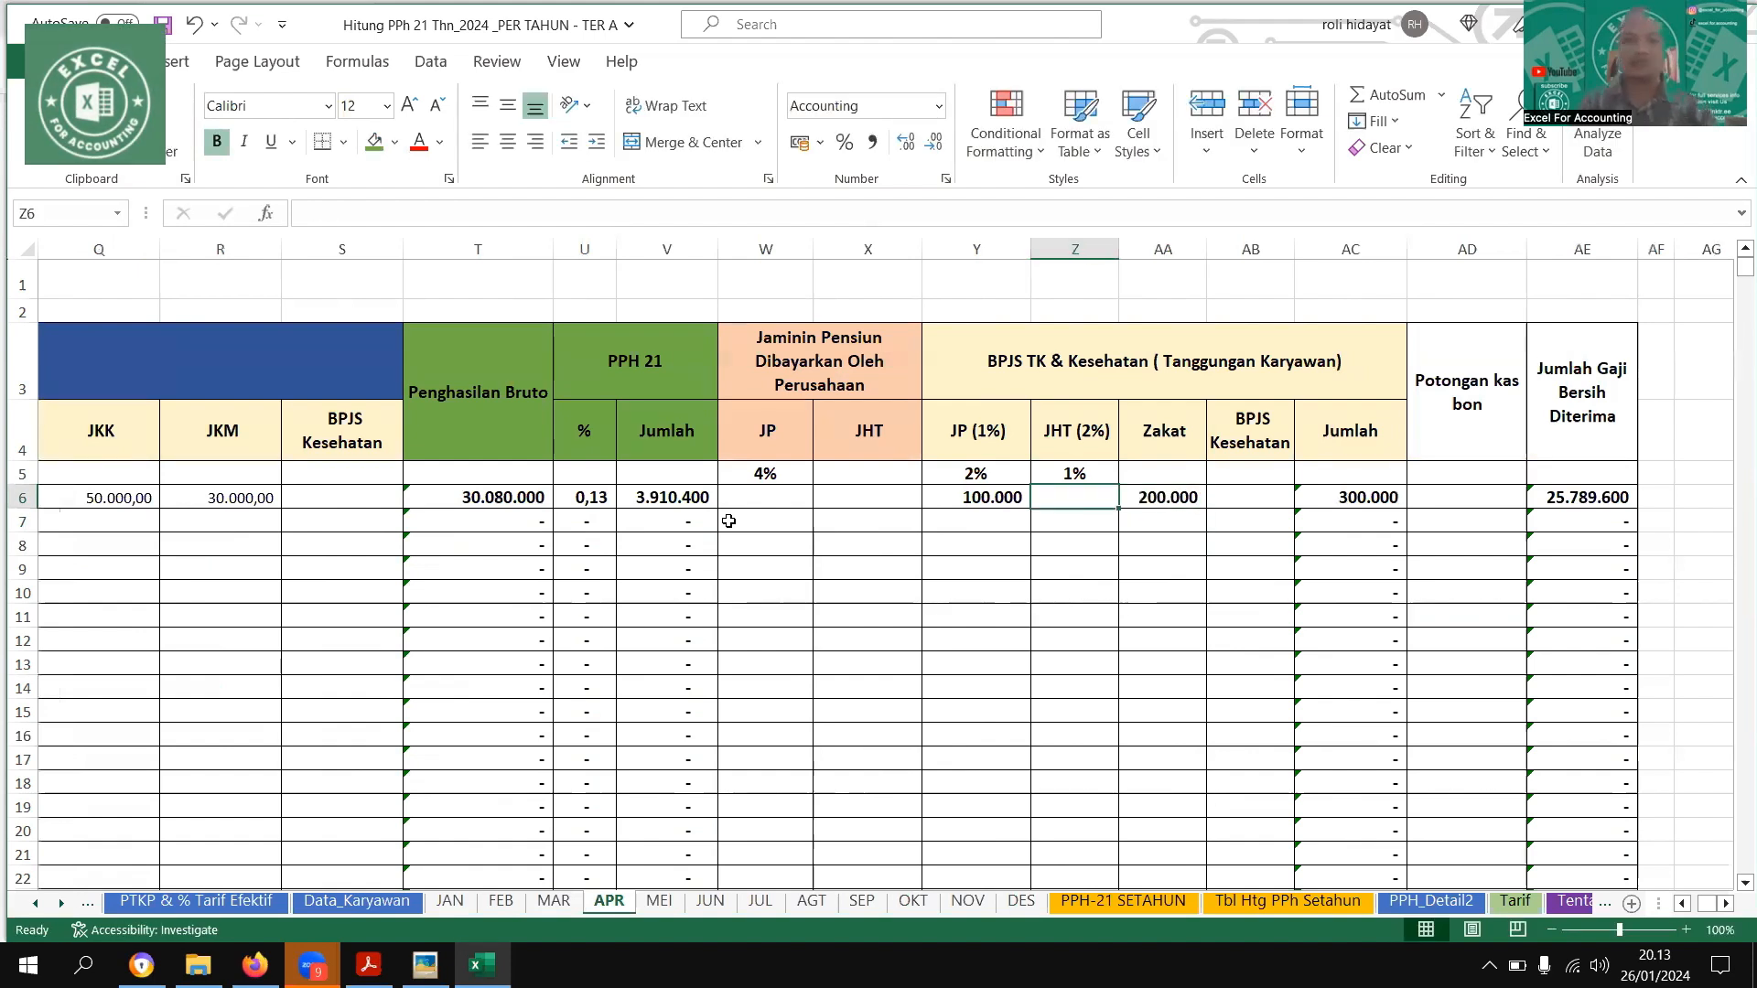
Format the PPH 21 % column on the APR sheet as a percentage with two decimals
key("Home")
key("Right")
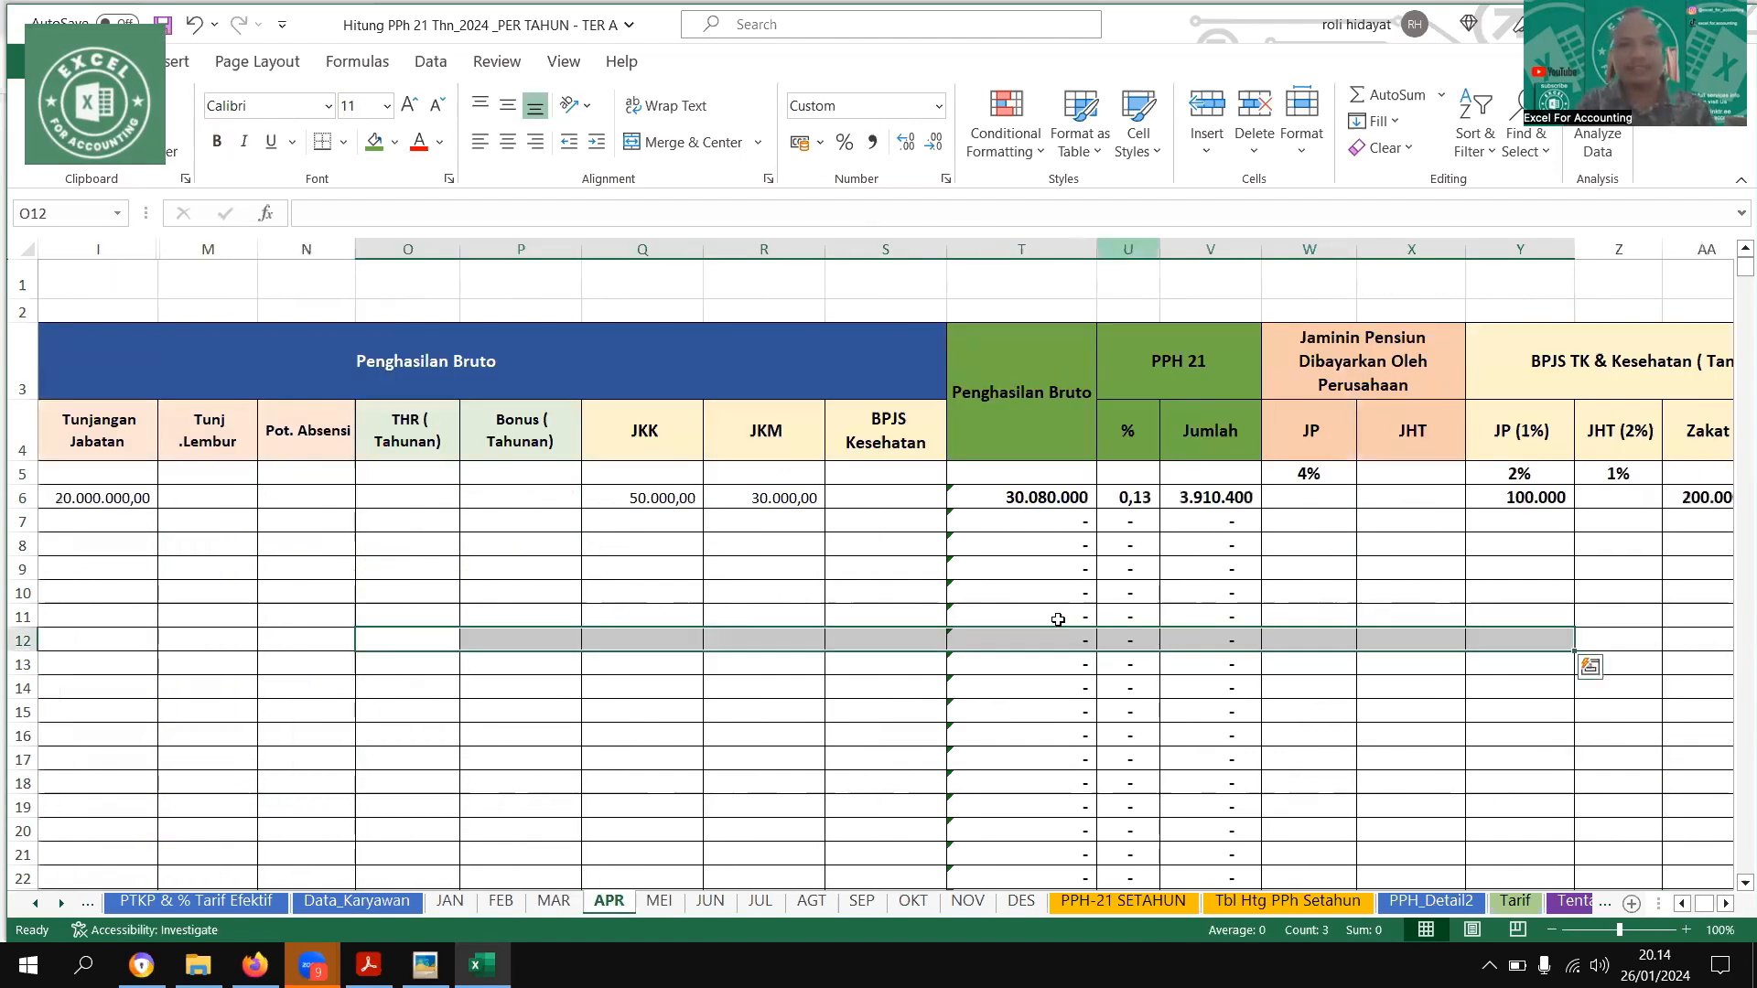
left_click(1127, 249)
left_click(843, 142)
left_click(906, 141)
left_click(906, 142)
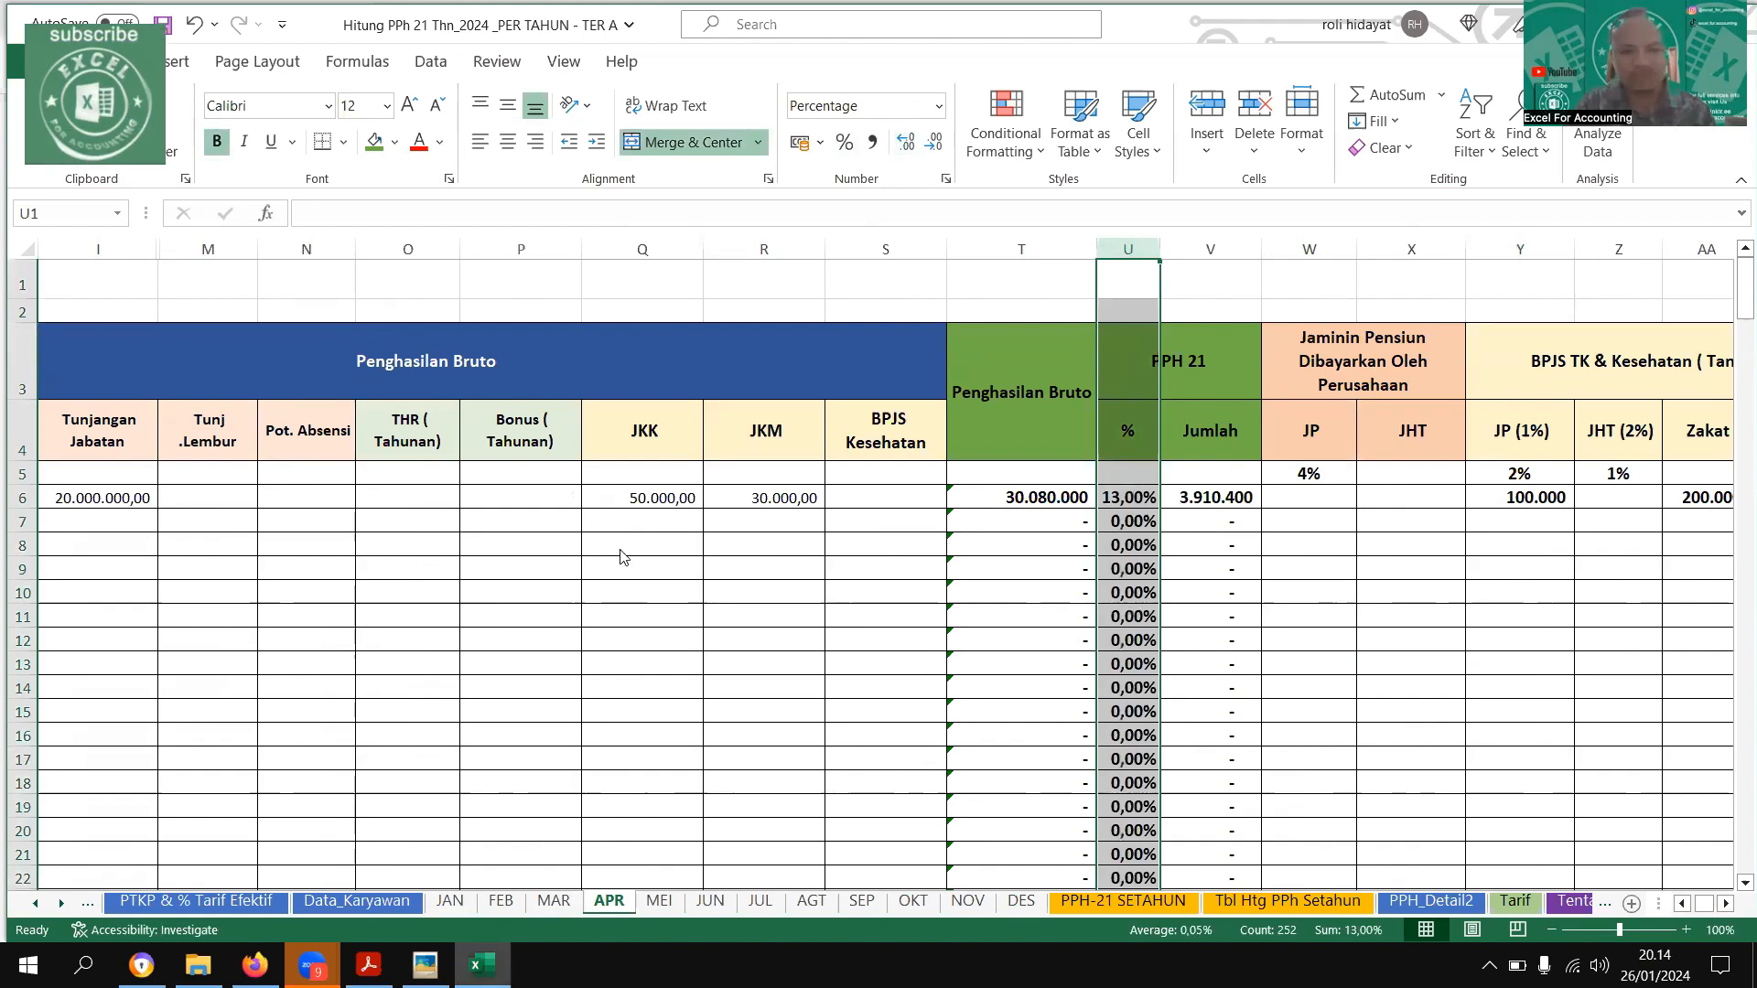
Check the example image and copy the first employee's Gaji Pokok through JKM cells from APR to the MEI sheet
key("alt+Tab")
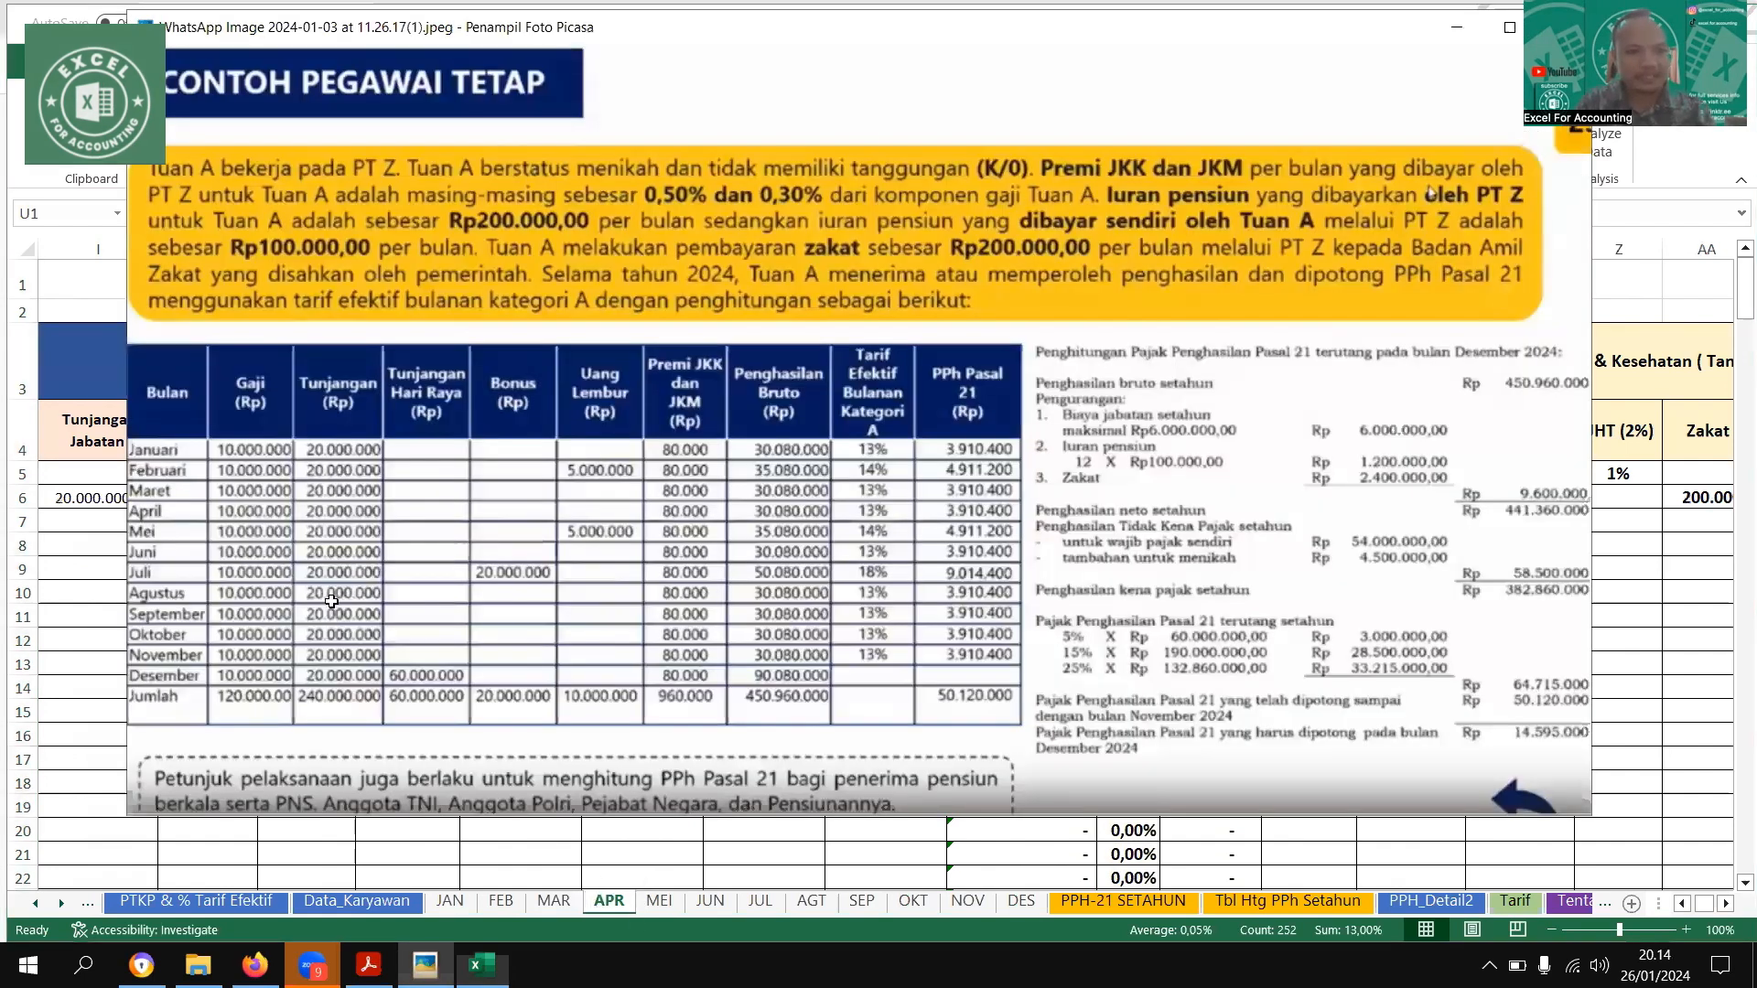
key("alt+Tab")
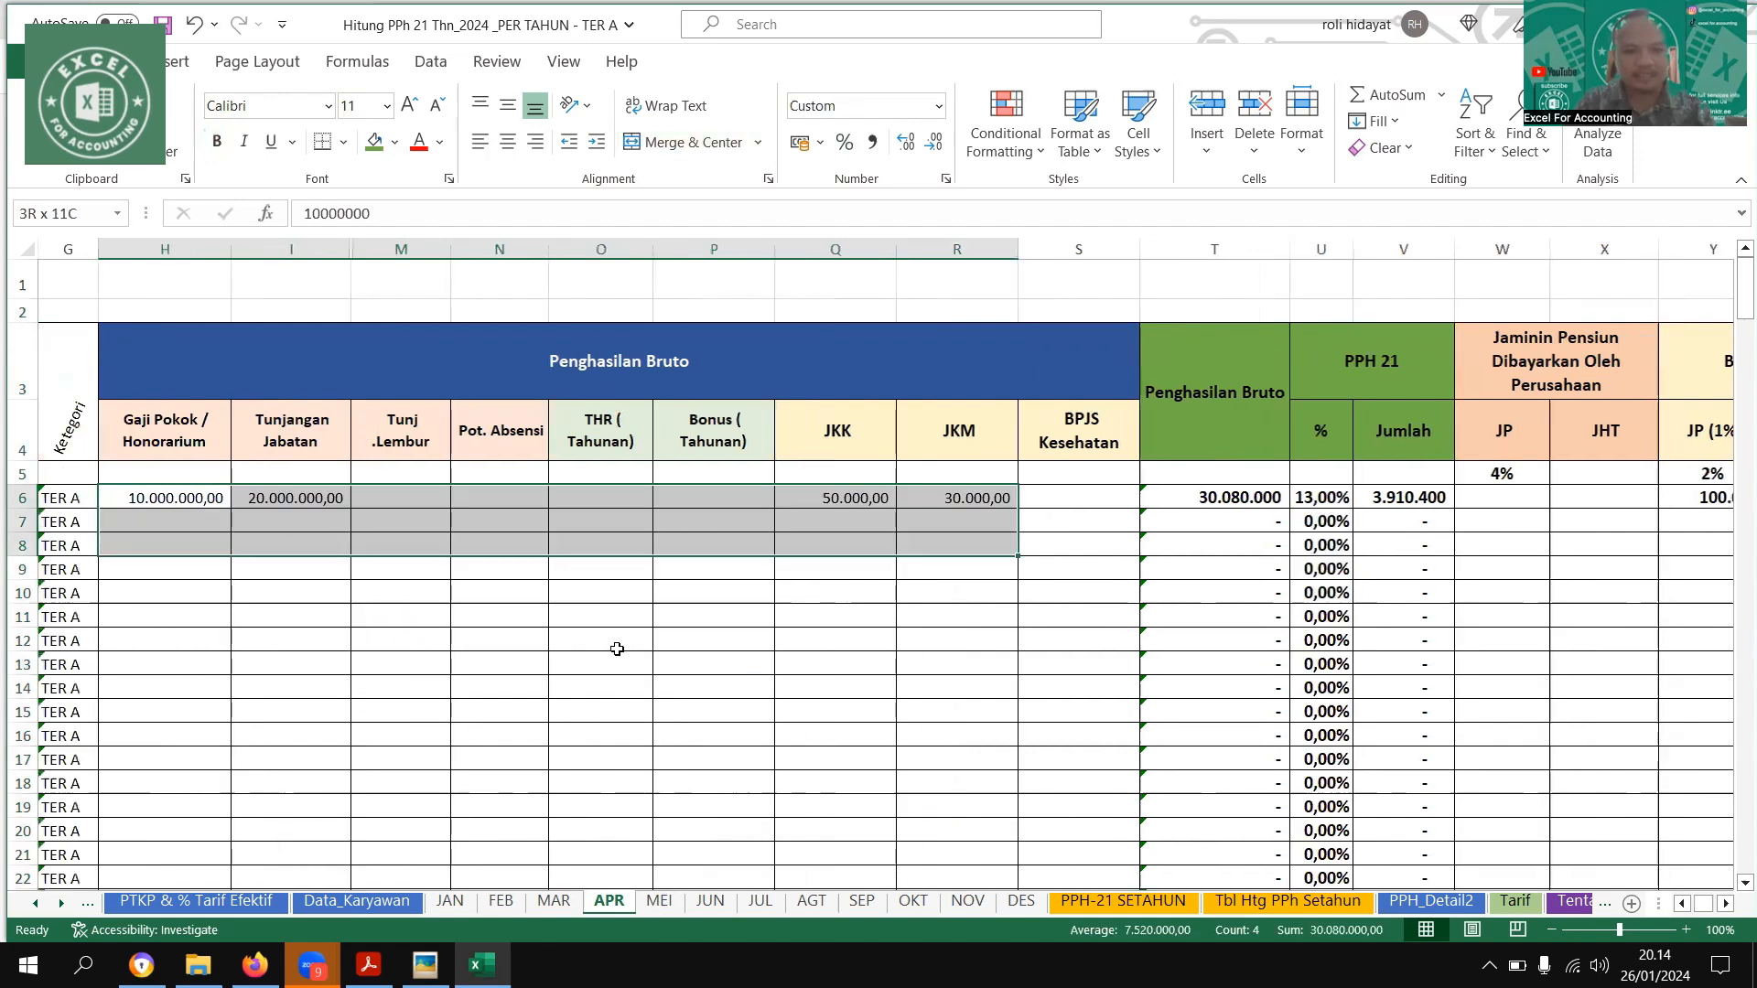
key("ctrl+Page_Down")
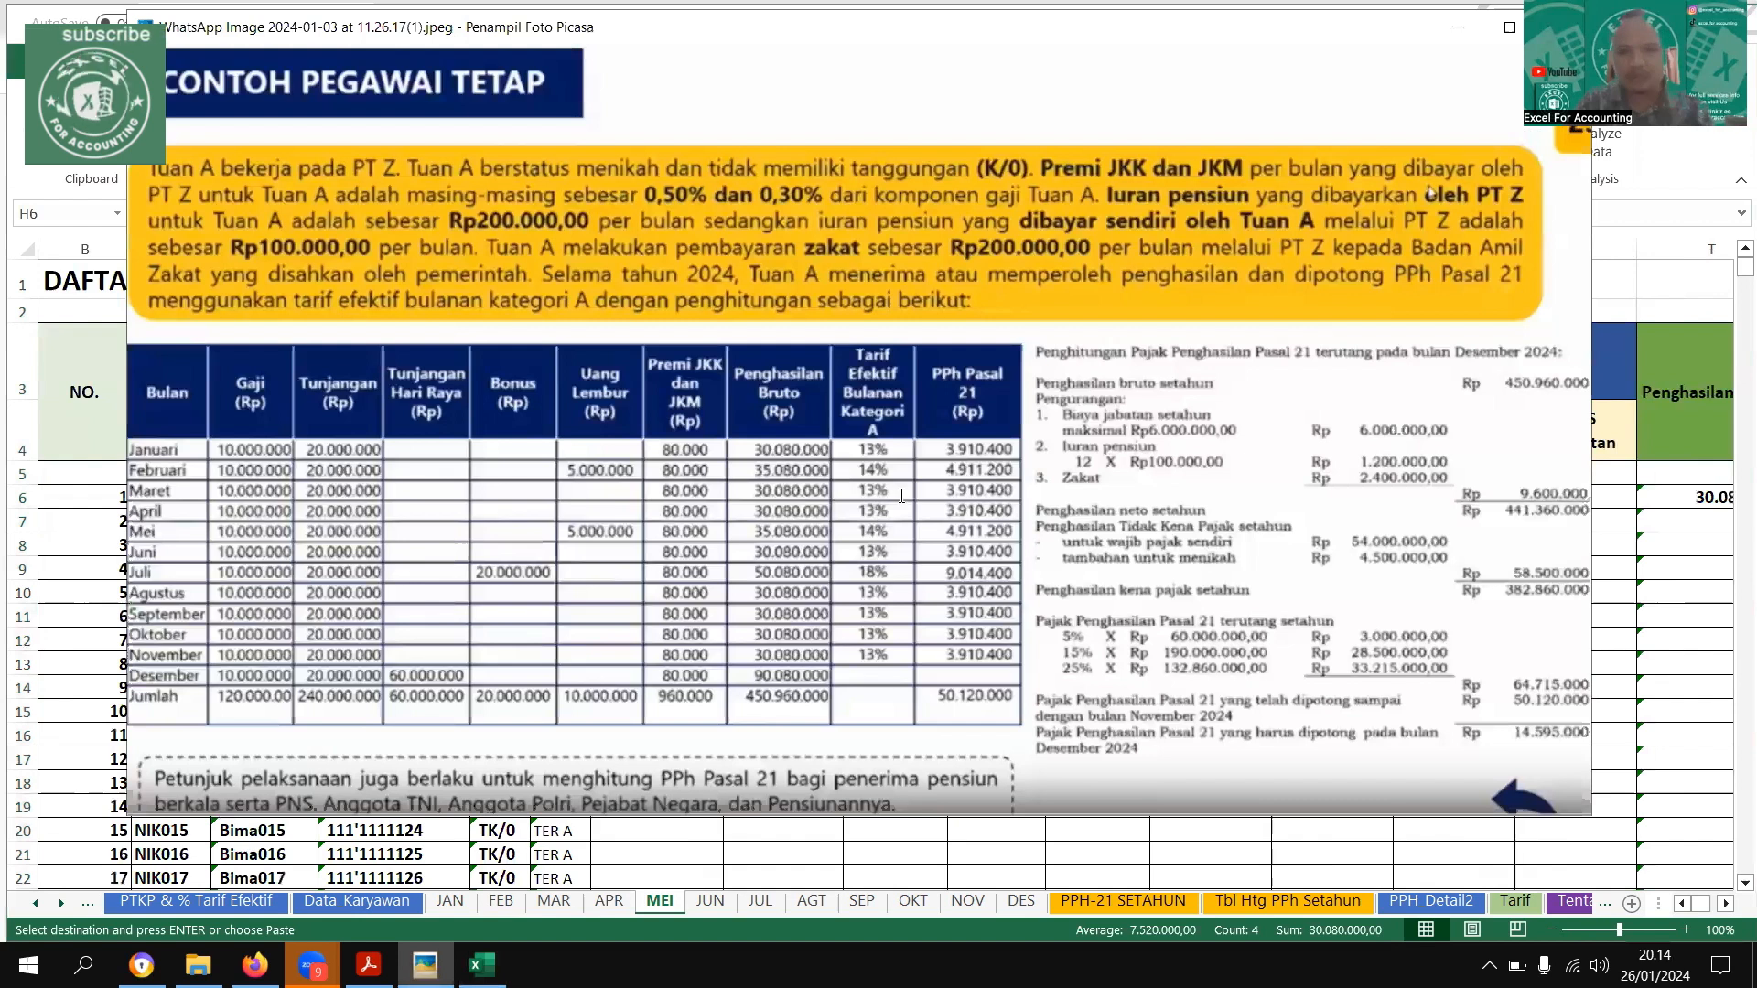
Enter a Tunj. Lembur of 5000000 for the first employee on the MEI sheet, as in the example's May row
left_click(899, 495)
type("5")
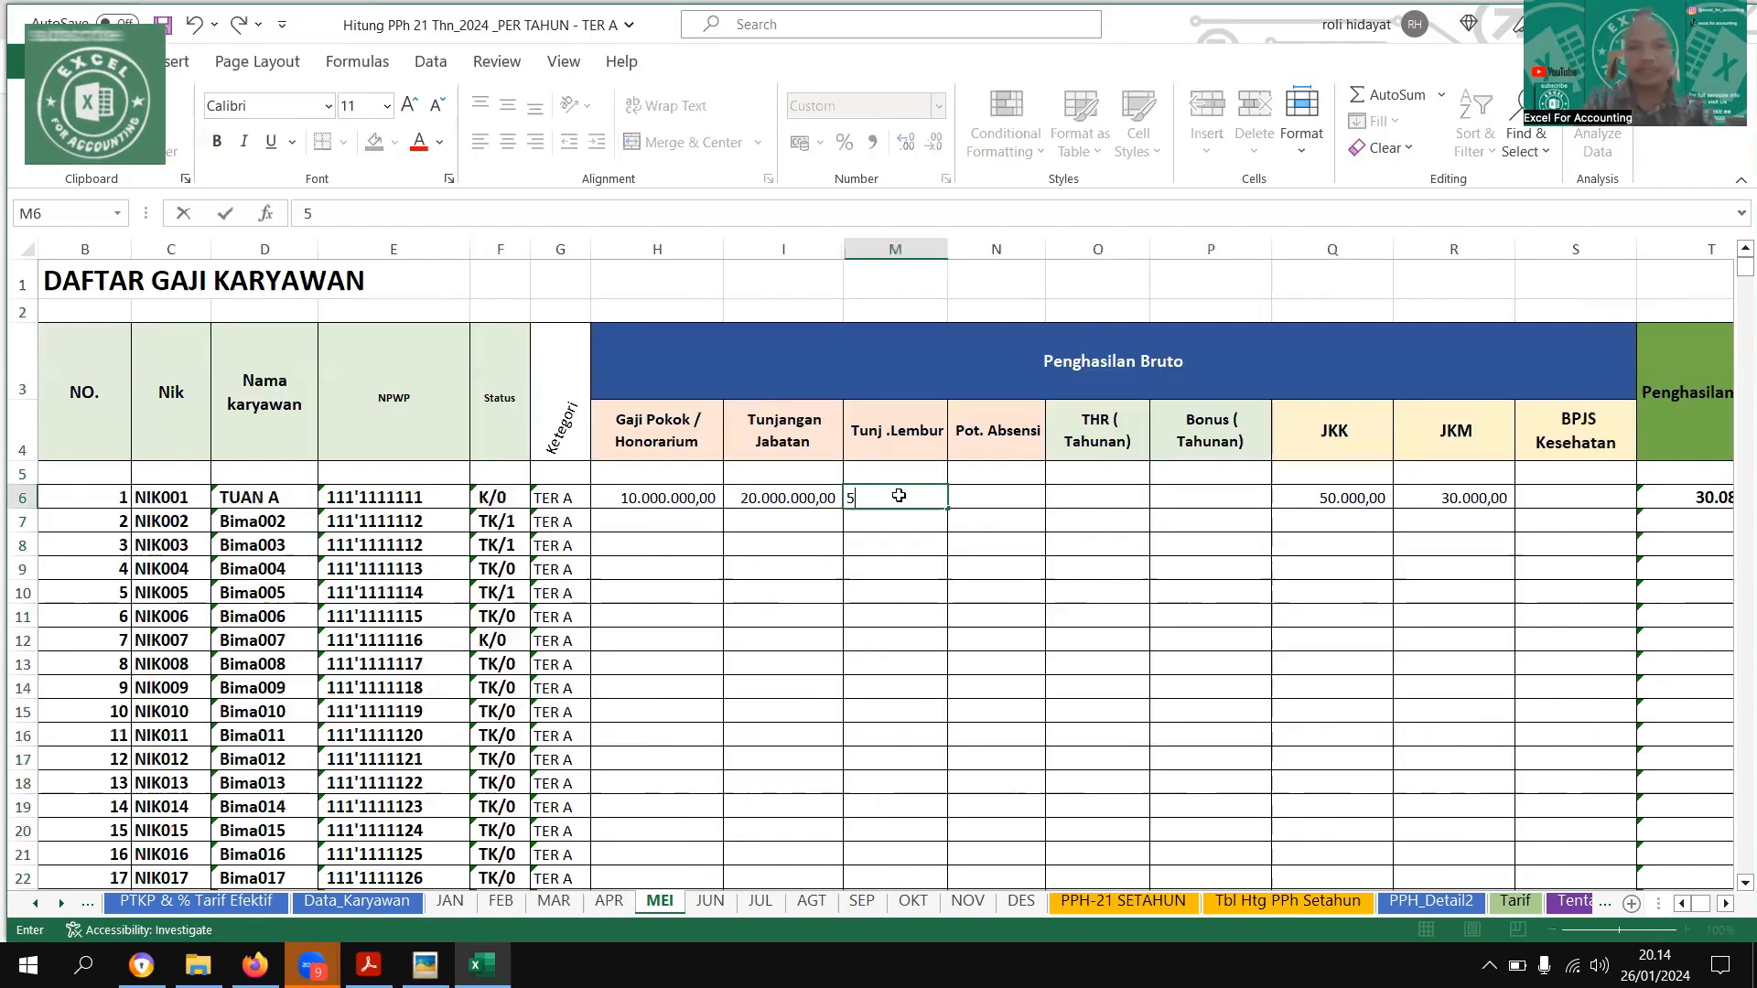
type(".000.000")
key("Tab")
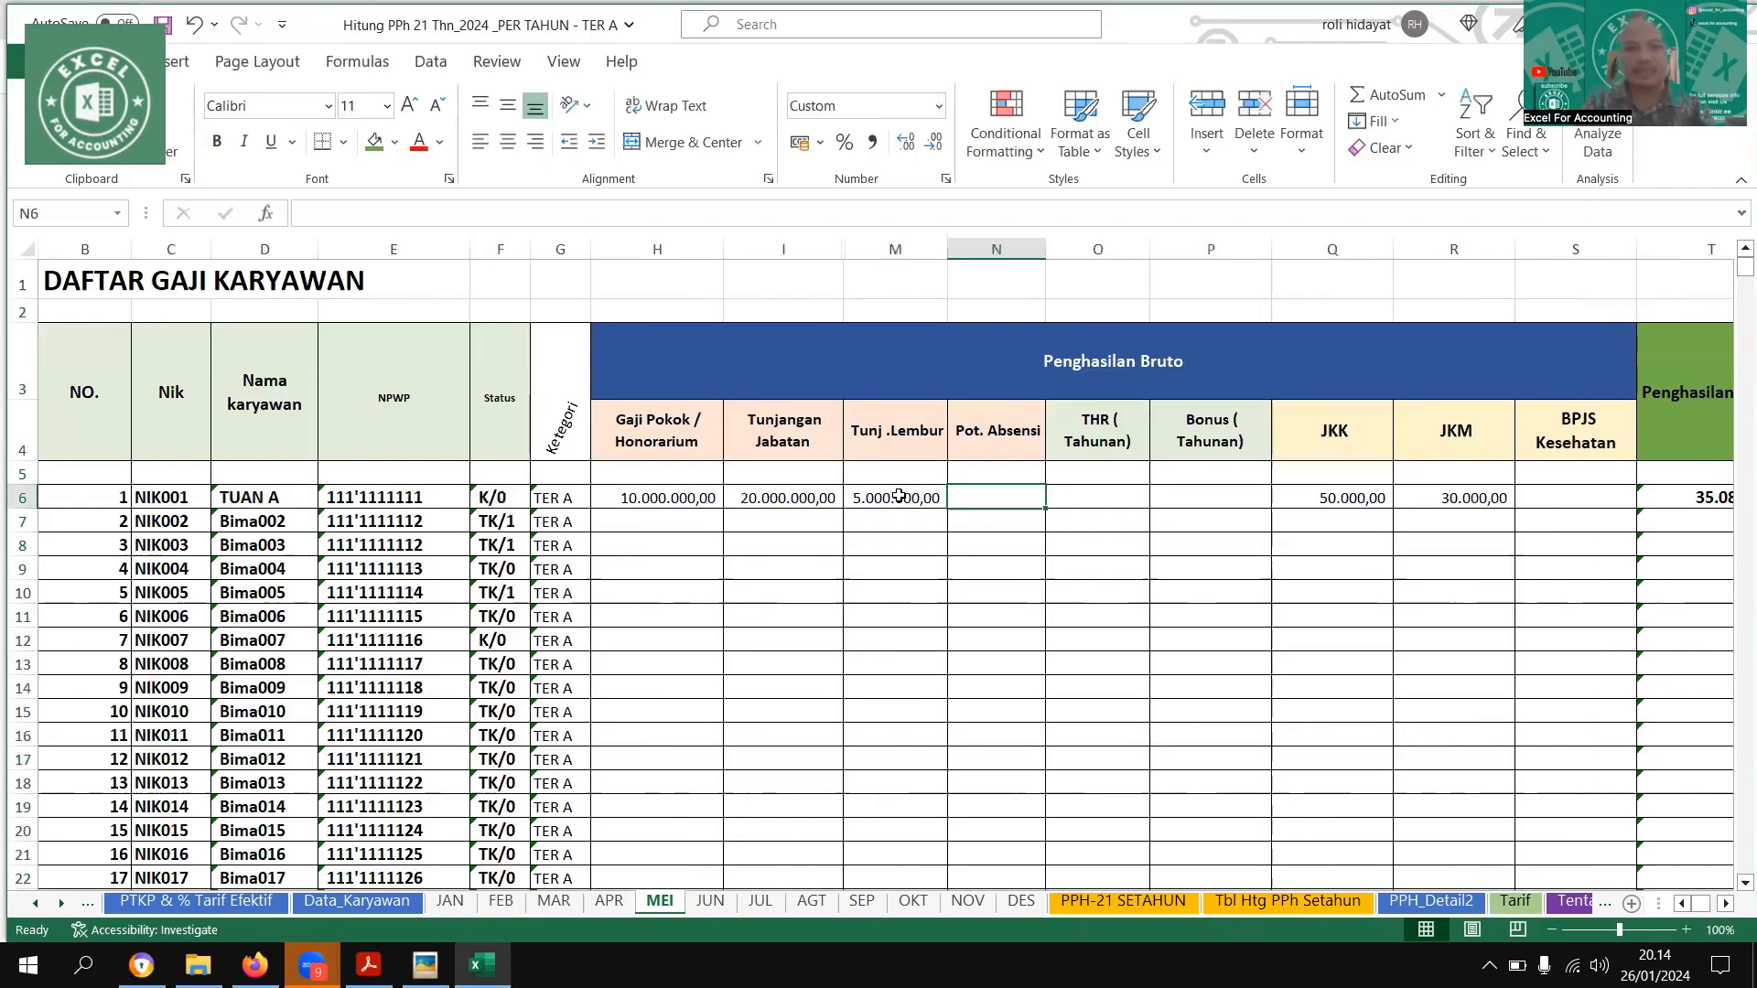
Enter the first employee's JP (1%) deduction of 100000 and a Zakat of 2000000 on the MEI sheet
key("Right")
key("Right")
key("Right")
key("Right")
key("Right")
key("Right")
key("Right")
key("Right")
key("Right")
key("Right")
key("Right")
key("Right")
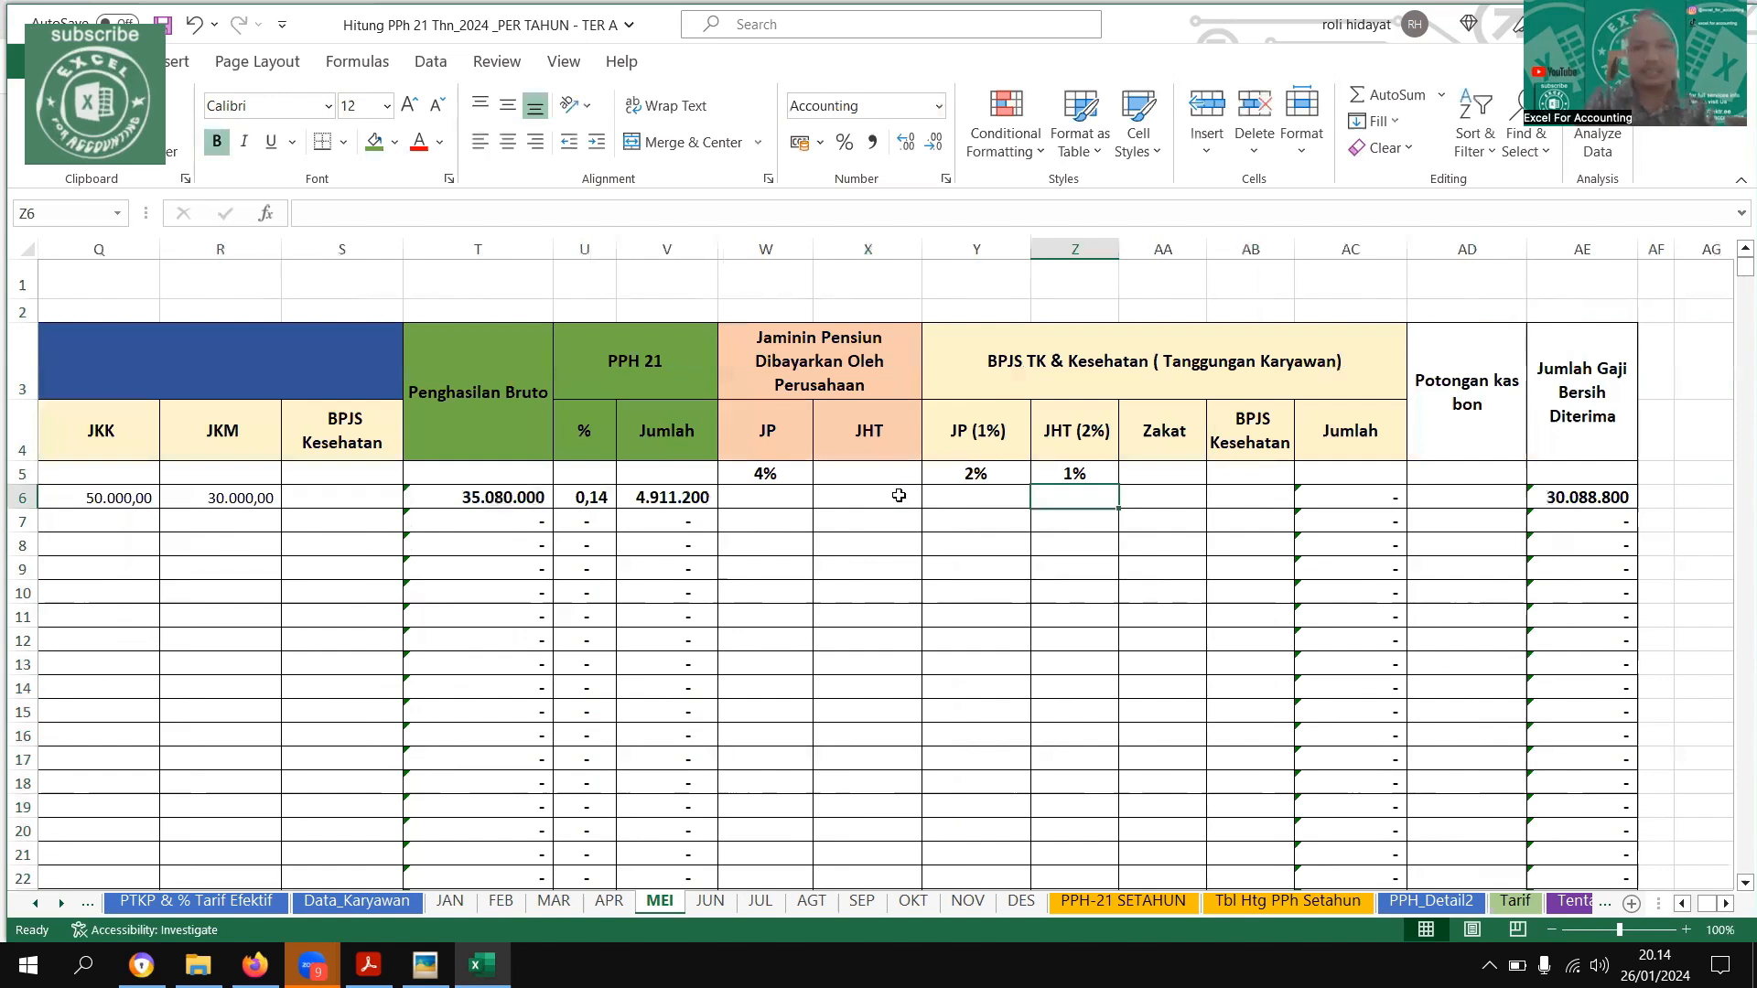
key("Right")
type("200000")
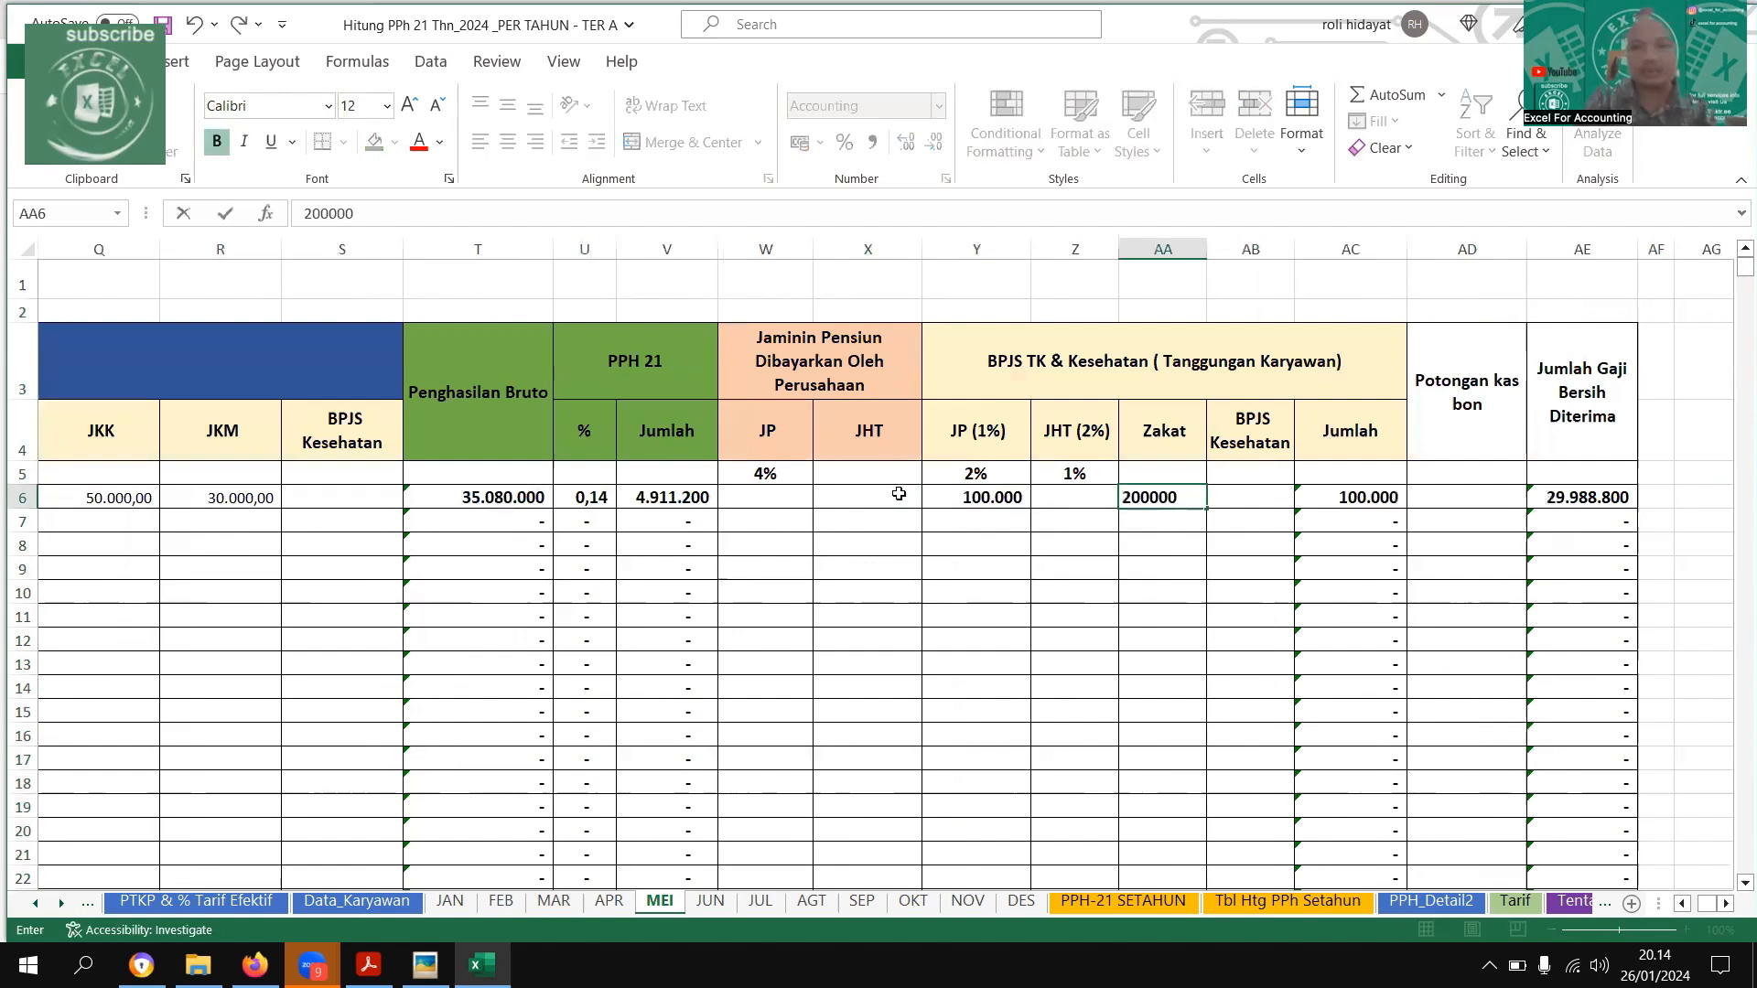
key("Return")
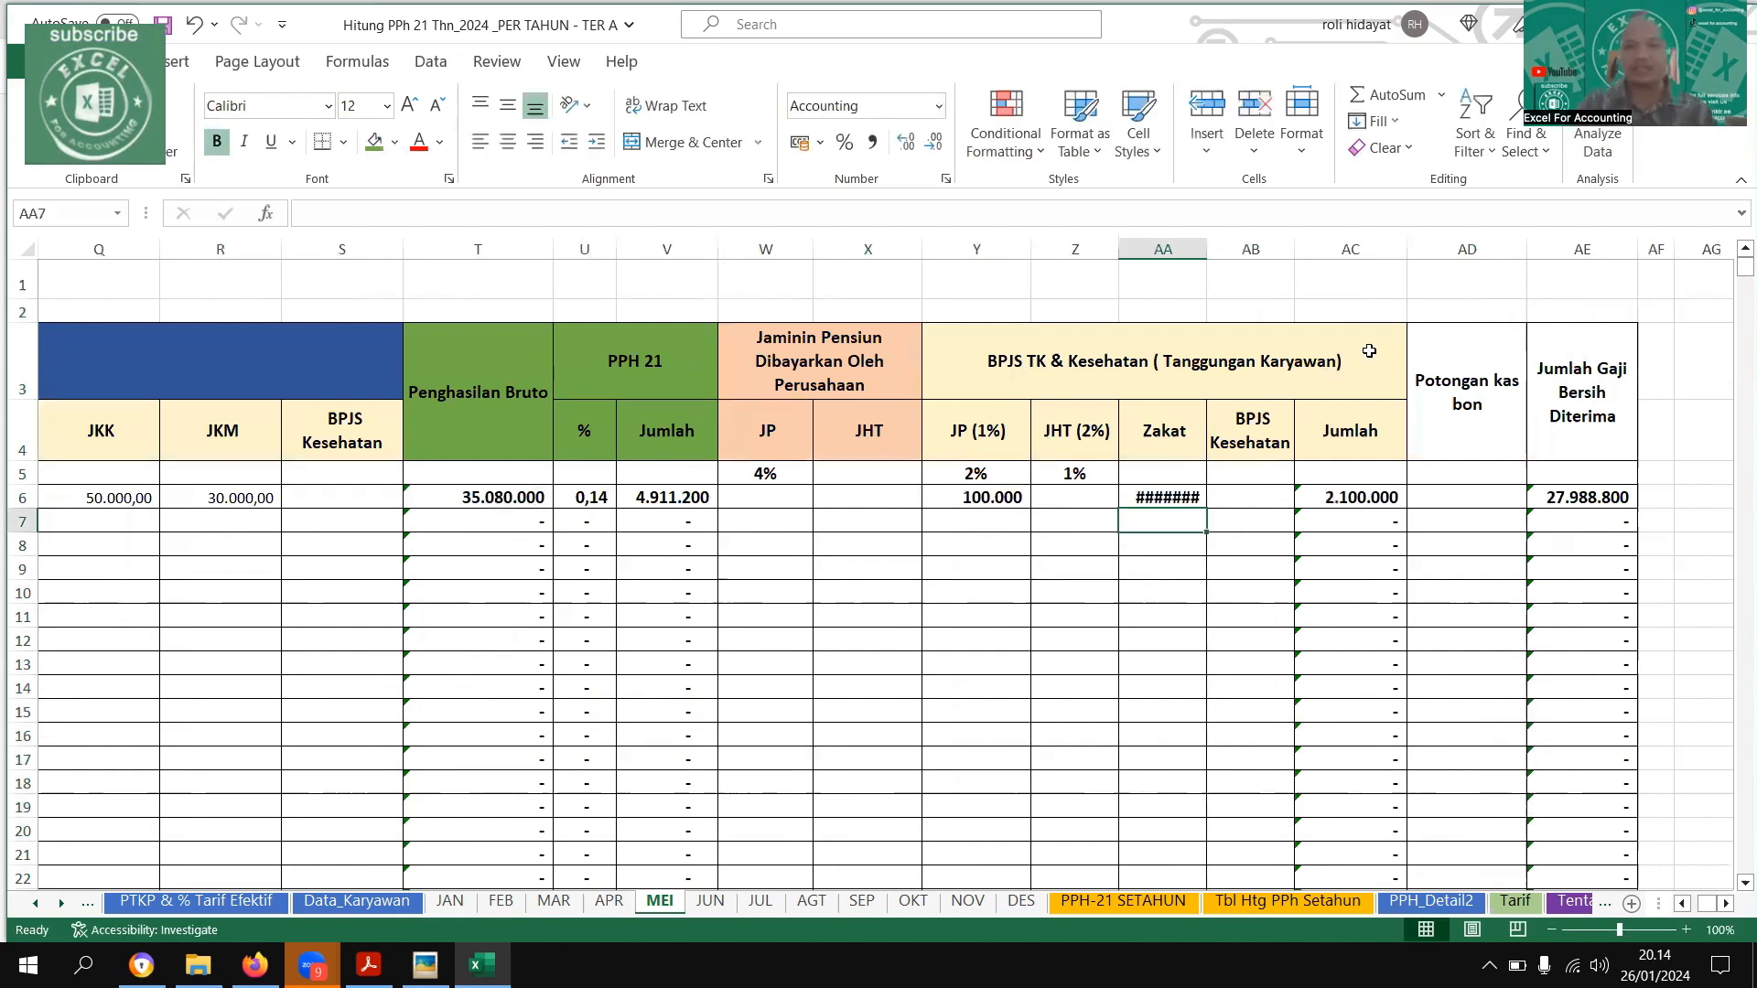
Autofit the Zakat column on the MEI sheet and correct the first employee's Zakat to 200000
double_click(1212, 255)
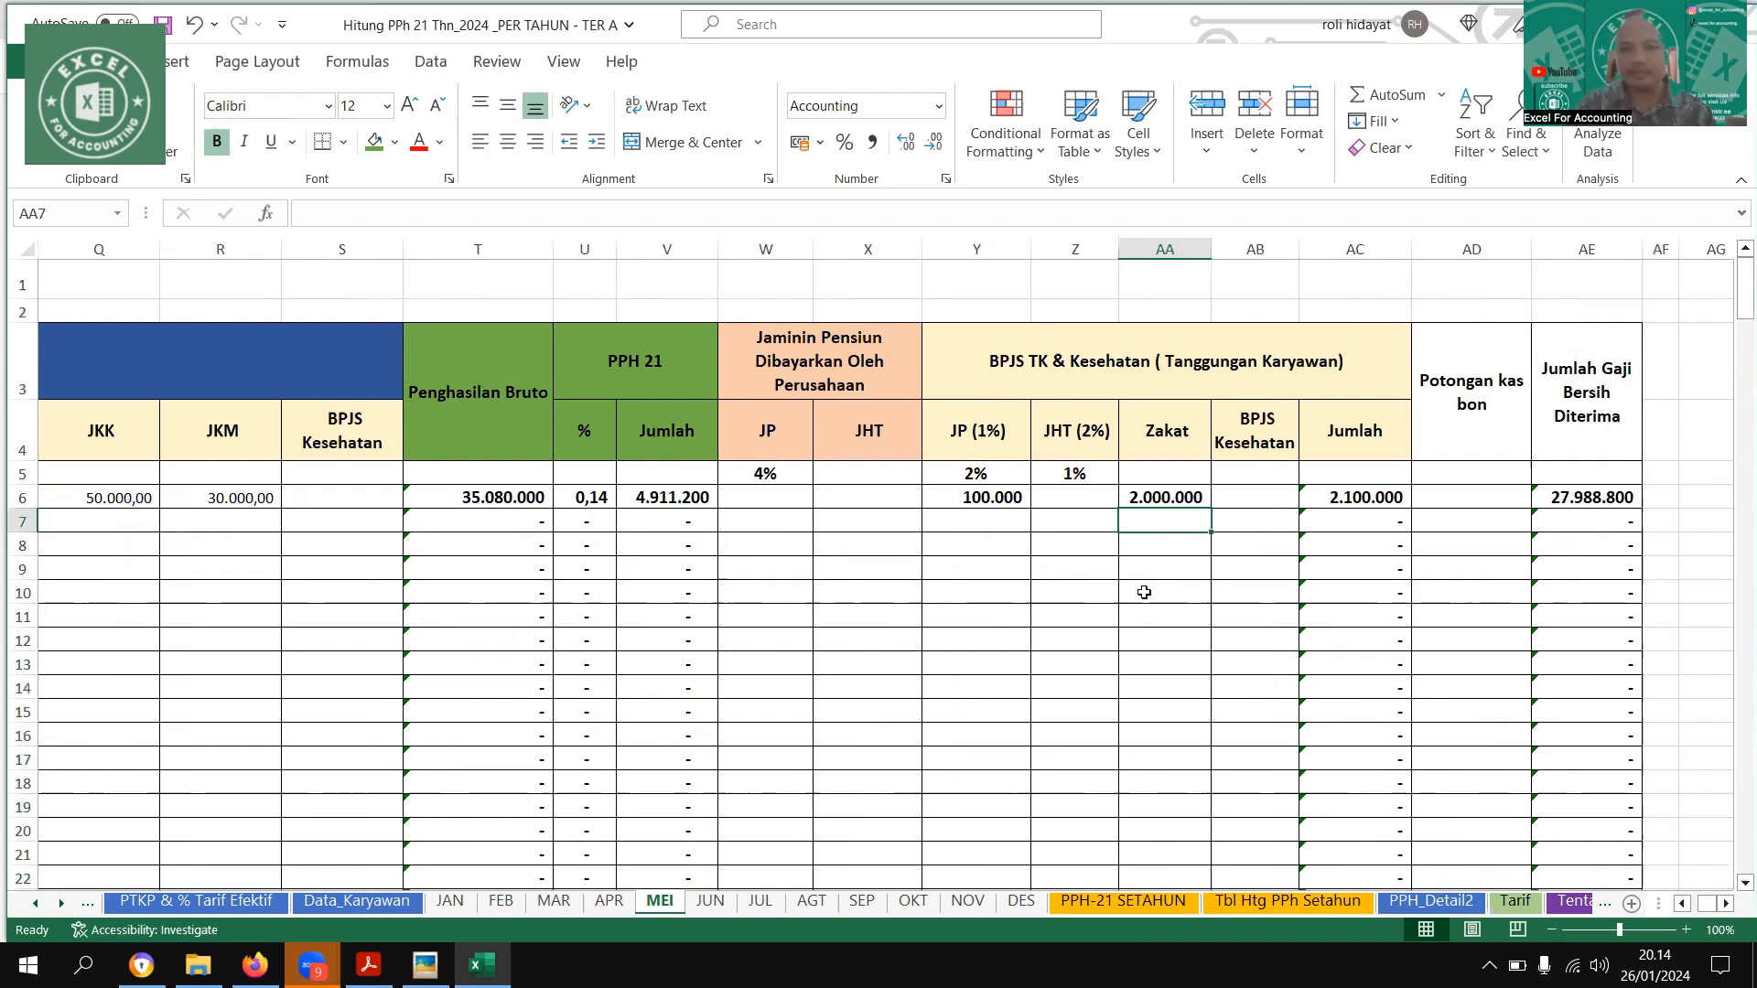
left_click(1172, 502)
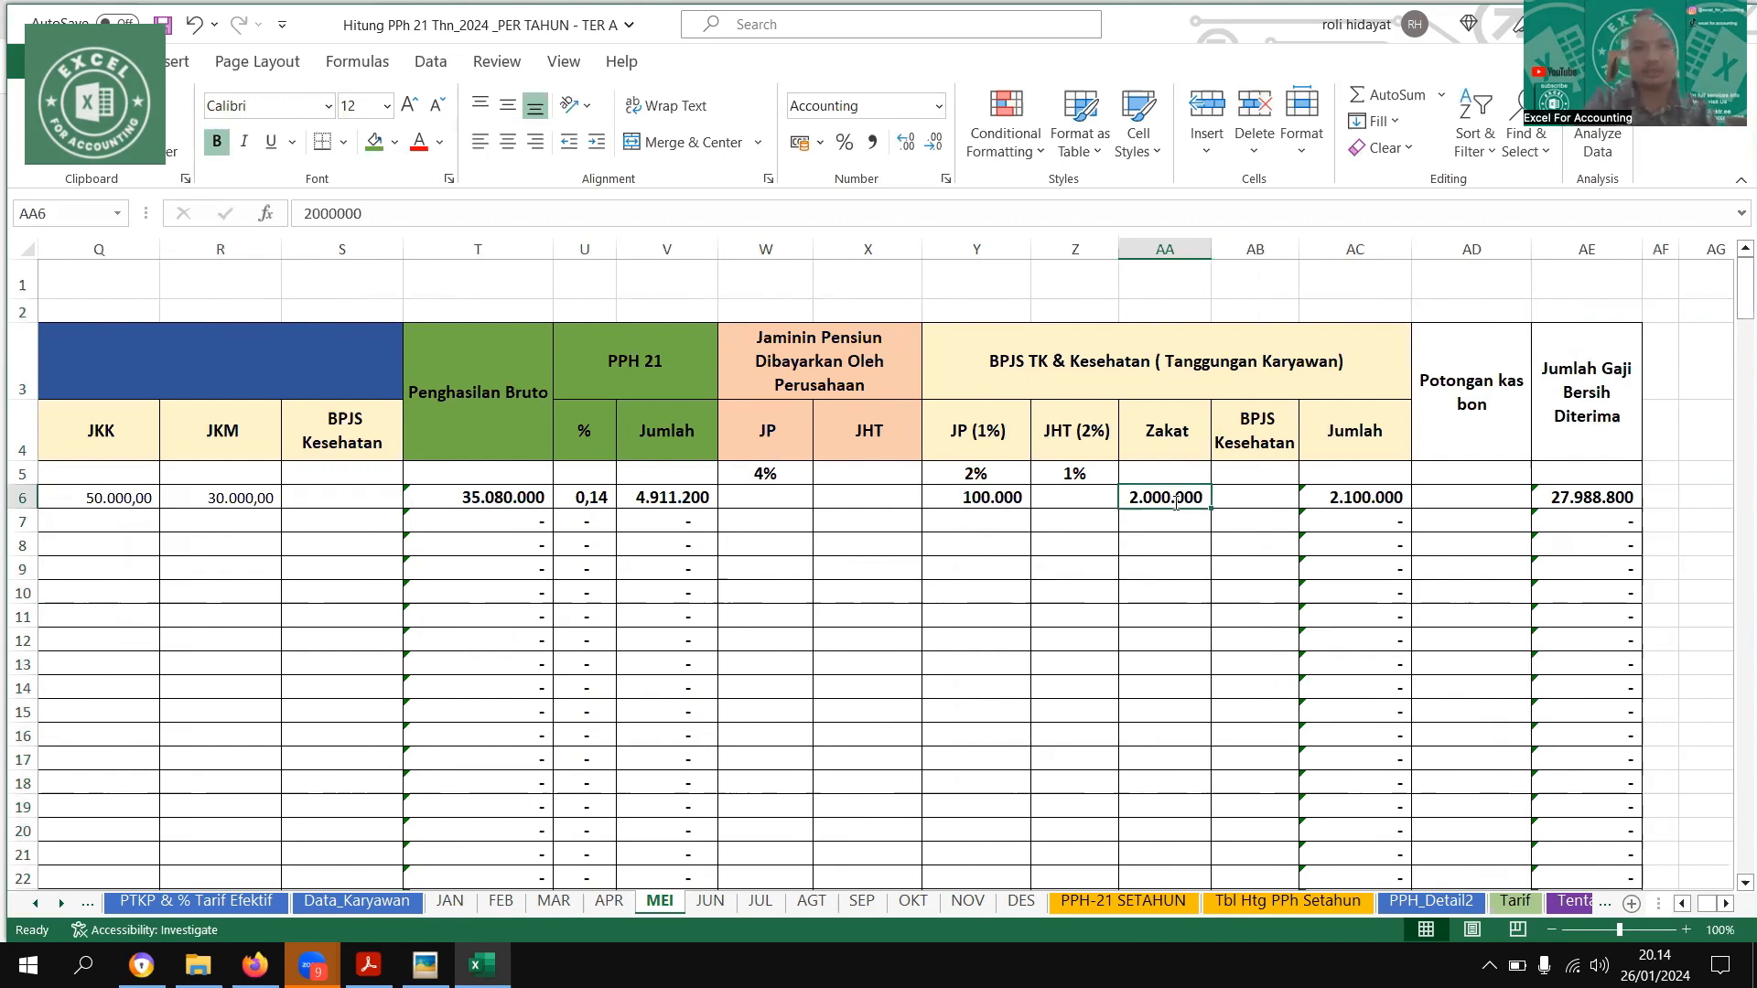
type("2000")
Format the PPH 21 % column on the MEI sheet as a percentage with two decimals
left_click(599, 252)
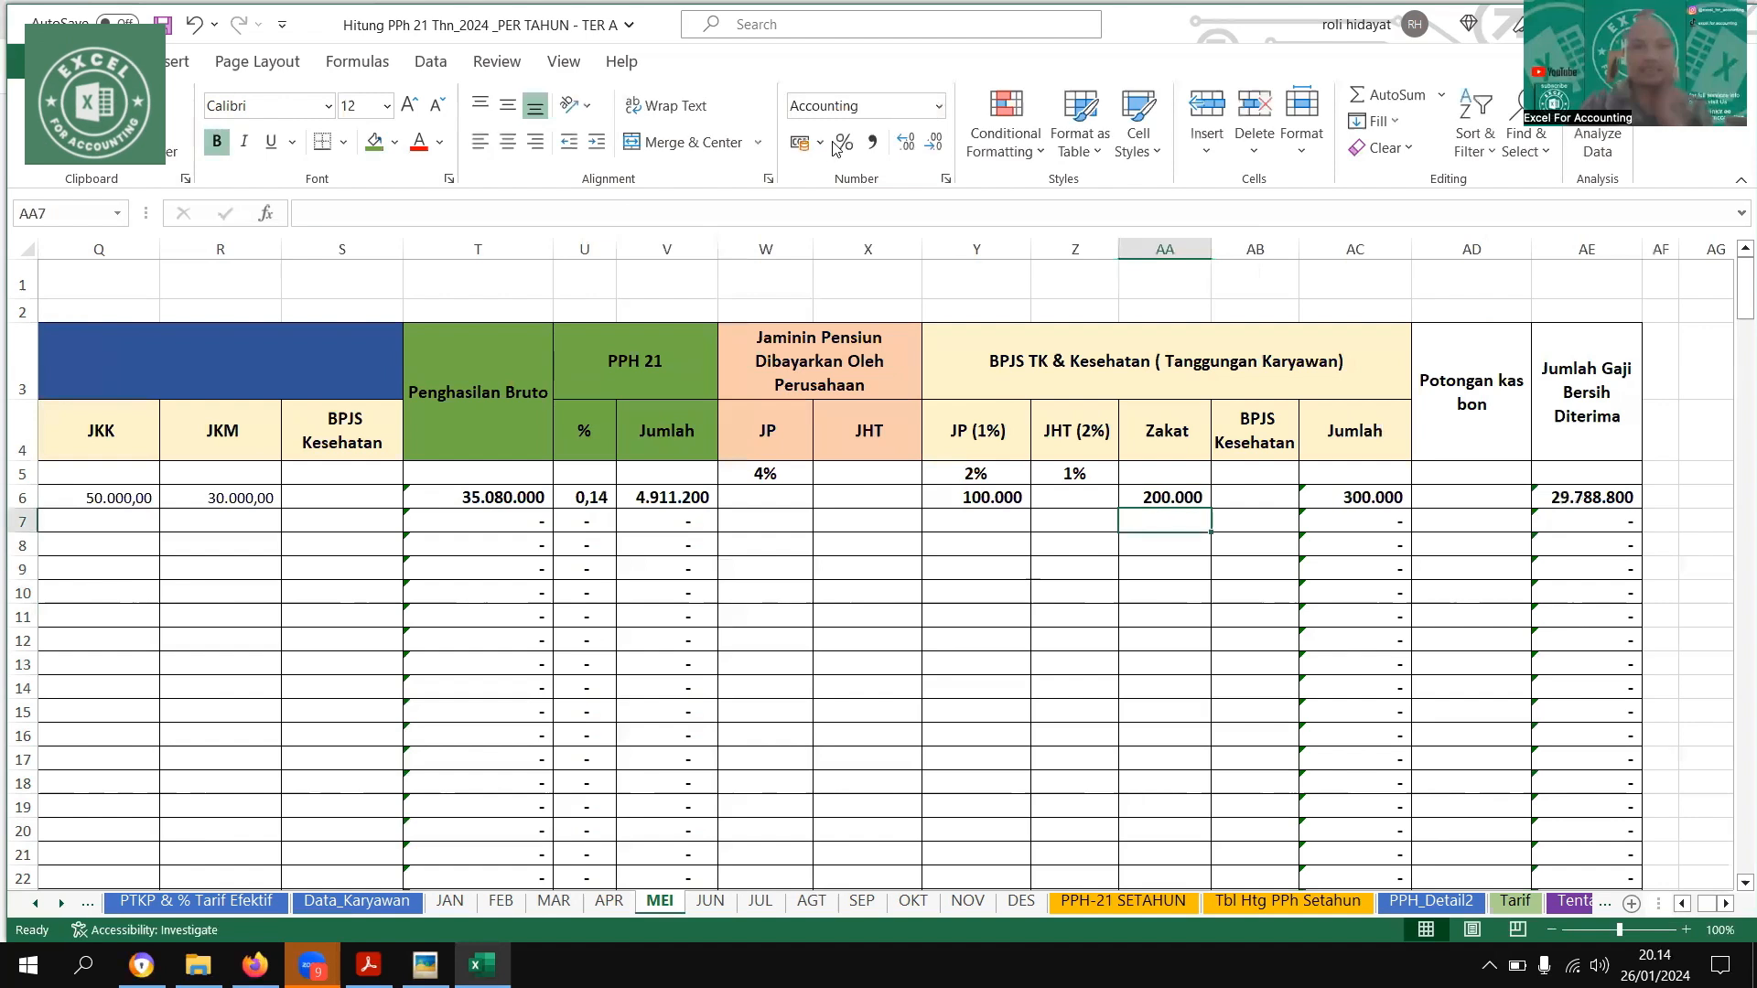
double_click(905, 145)
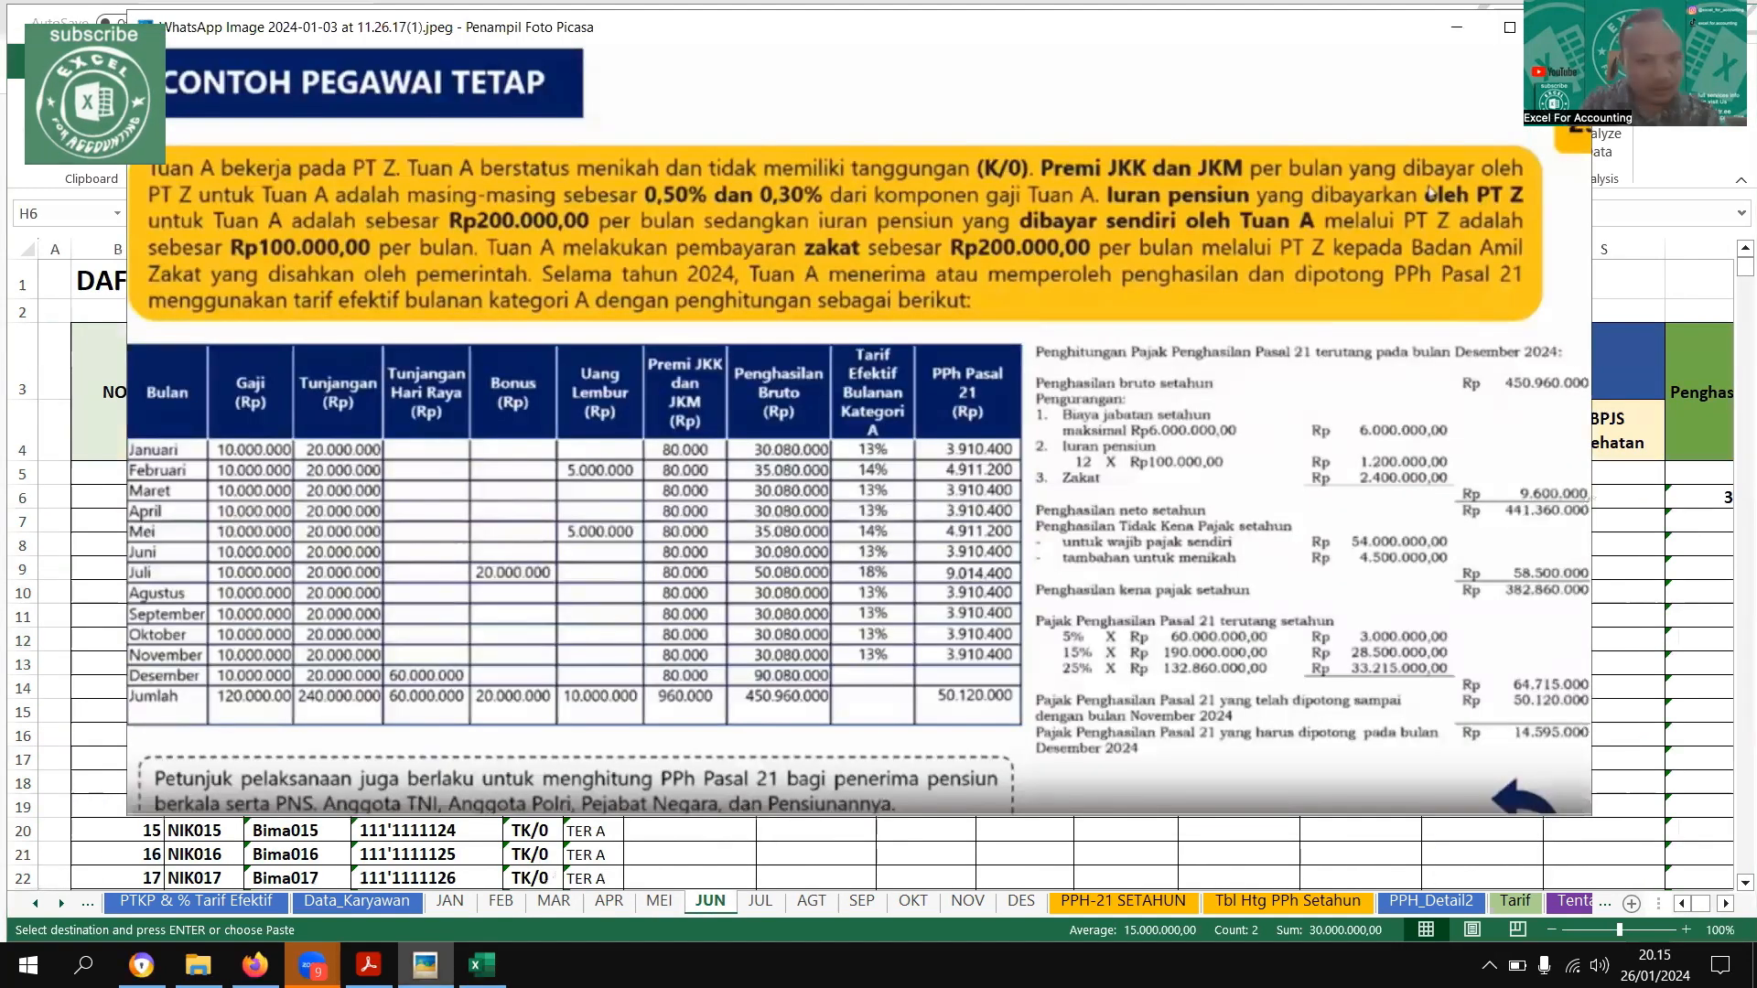
Return from the example image and enter the first employee's JKK of 50000 and JKM of 30000 on the JUN sheet
key("Escape")
left_click(1177, 503)
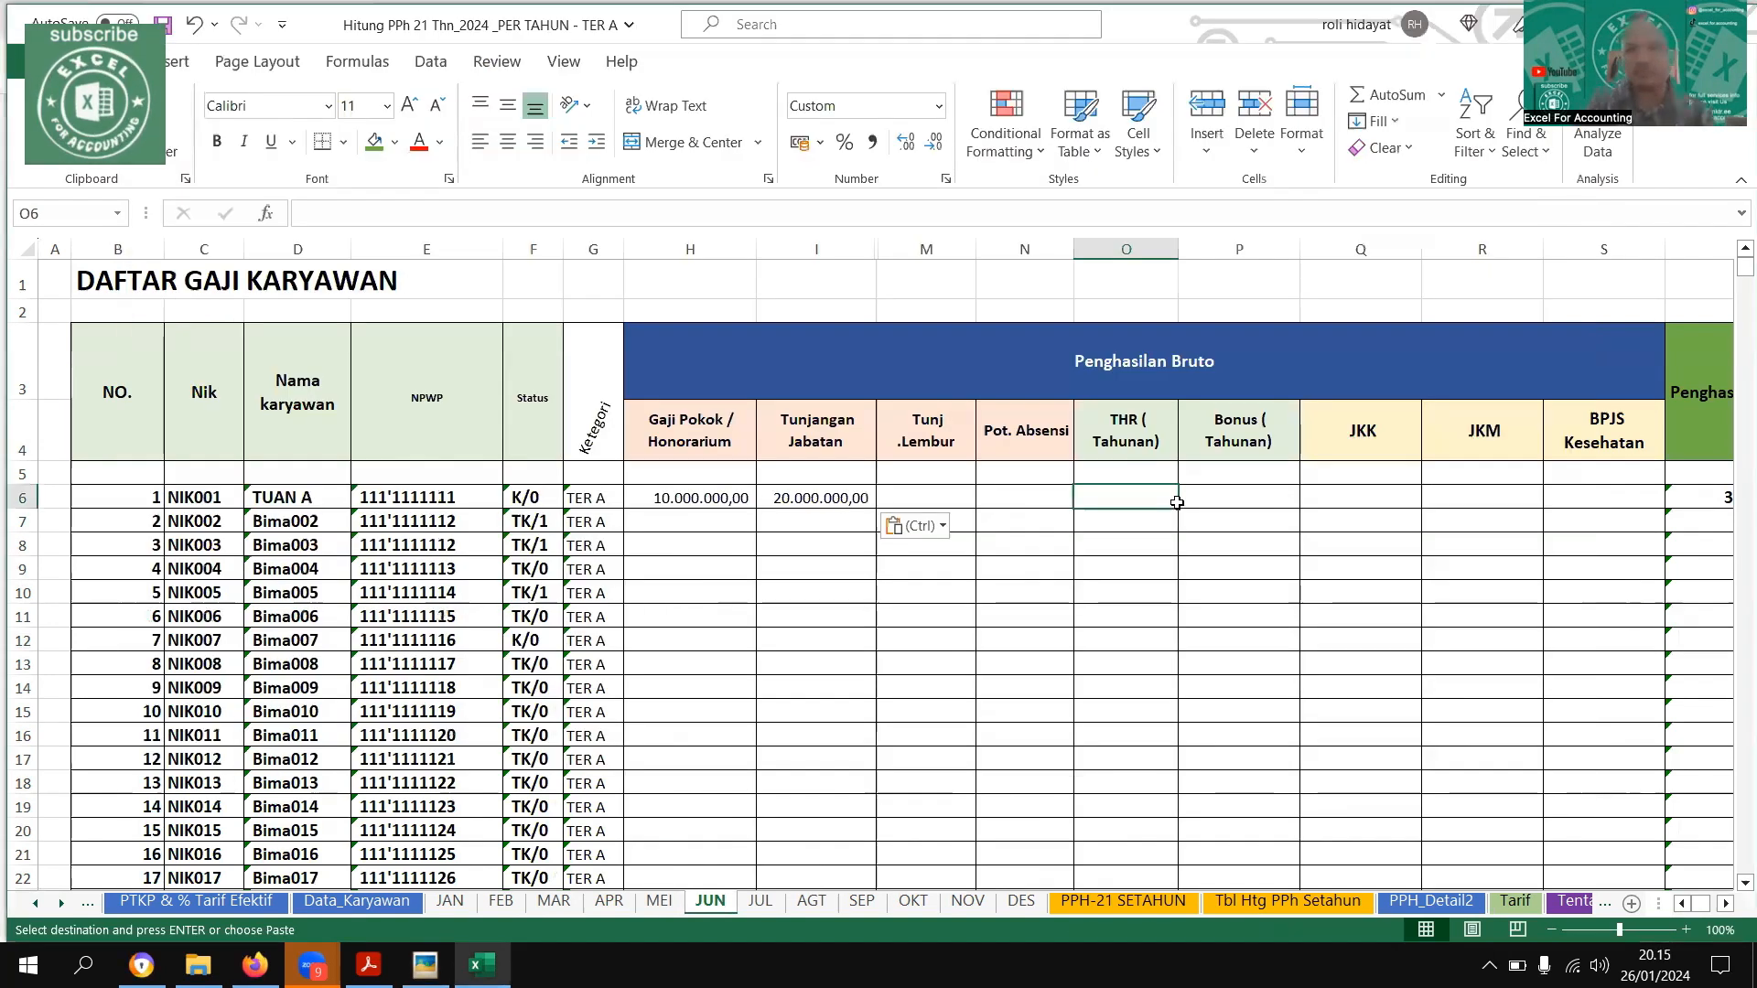
key("Right")
key("Right")
key("Return")
key("Up")
key("Right")
type("30.000")
key("Tab")
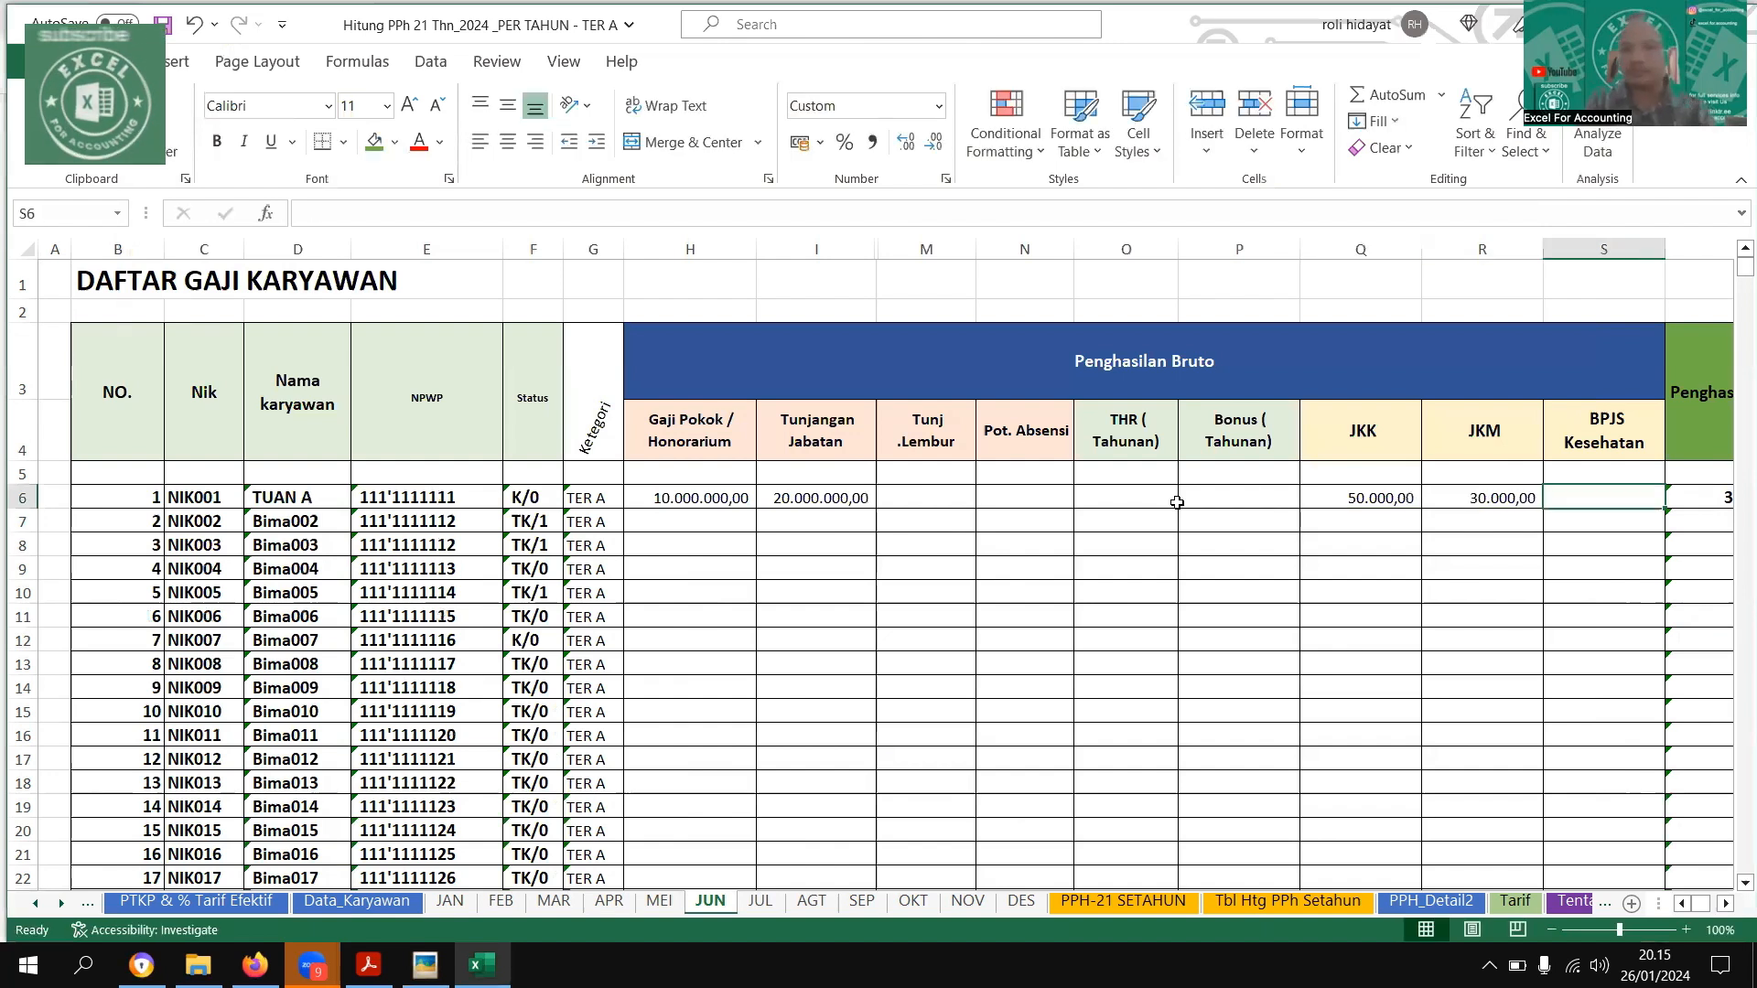
Enter the first employee's JP (1%) deduction of 100000 and Zakat of 200000 on the JUN sheet
key("Right")
key("Right")
key("Right")
key("Right")
key("Right")
key("Right")
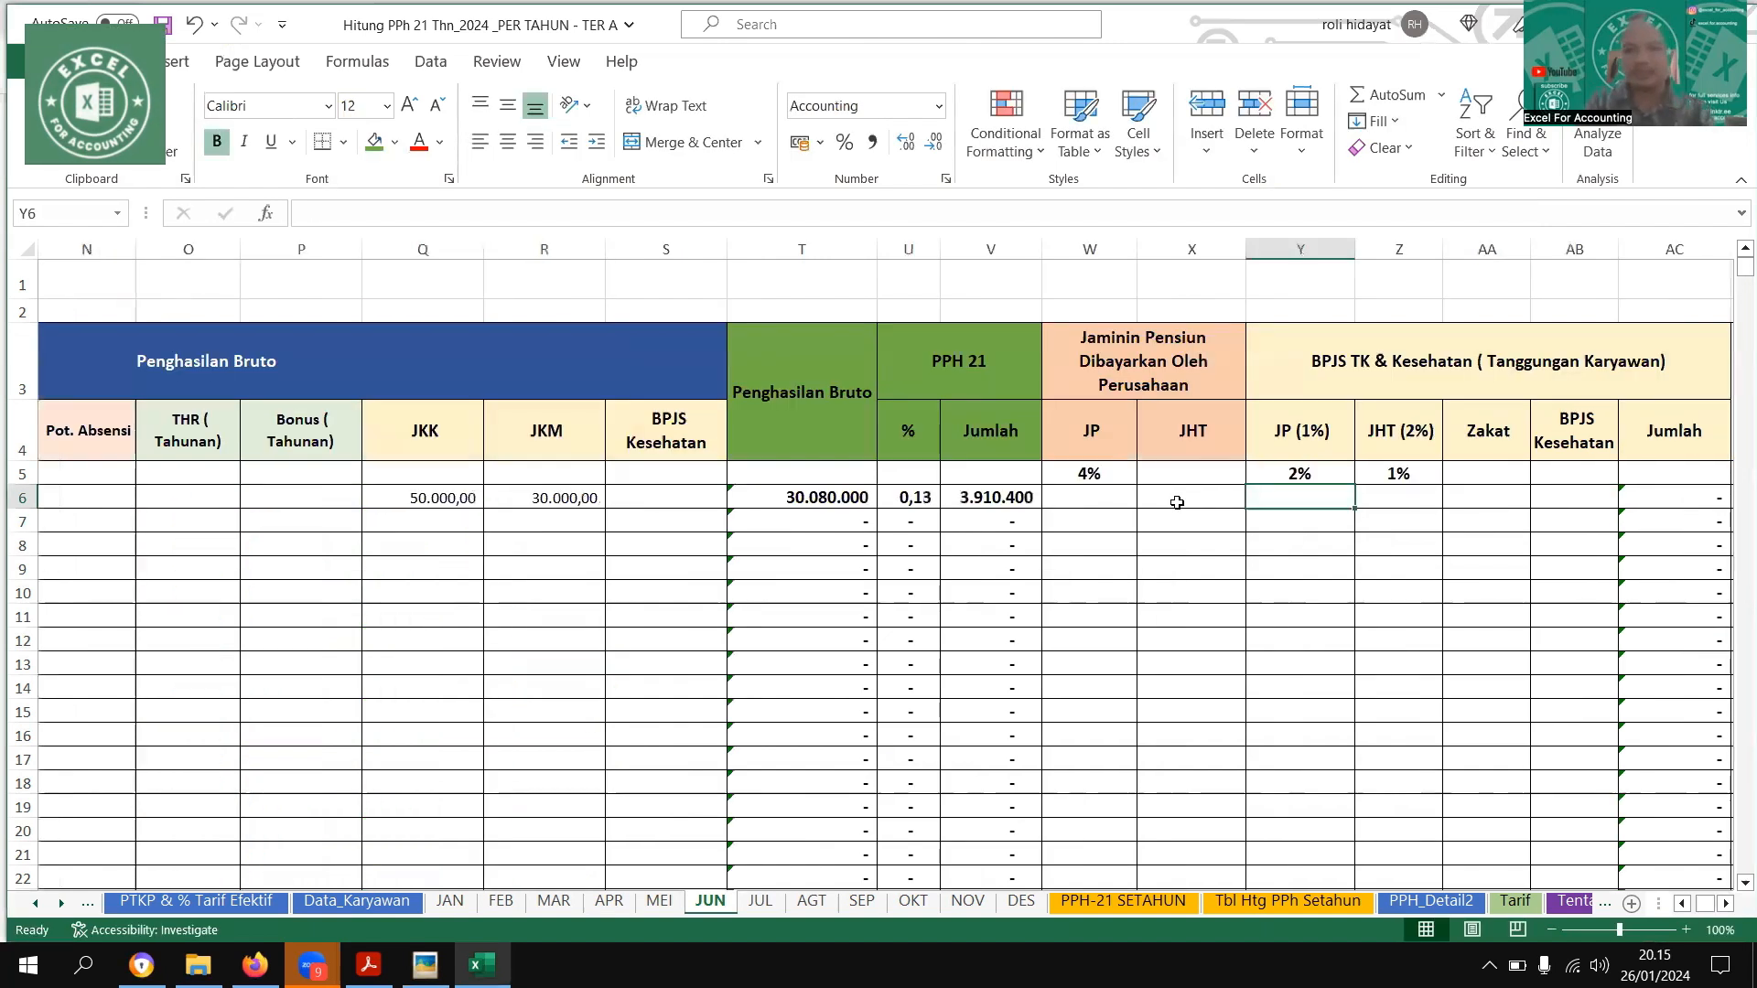
type("100000")
key("Tab")
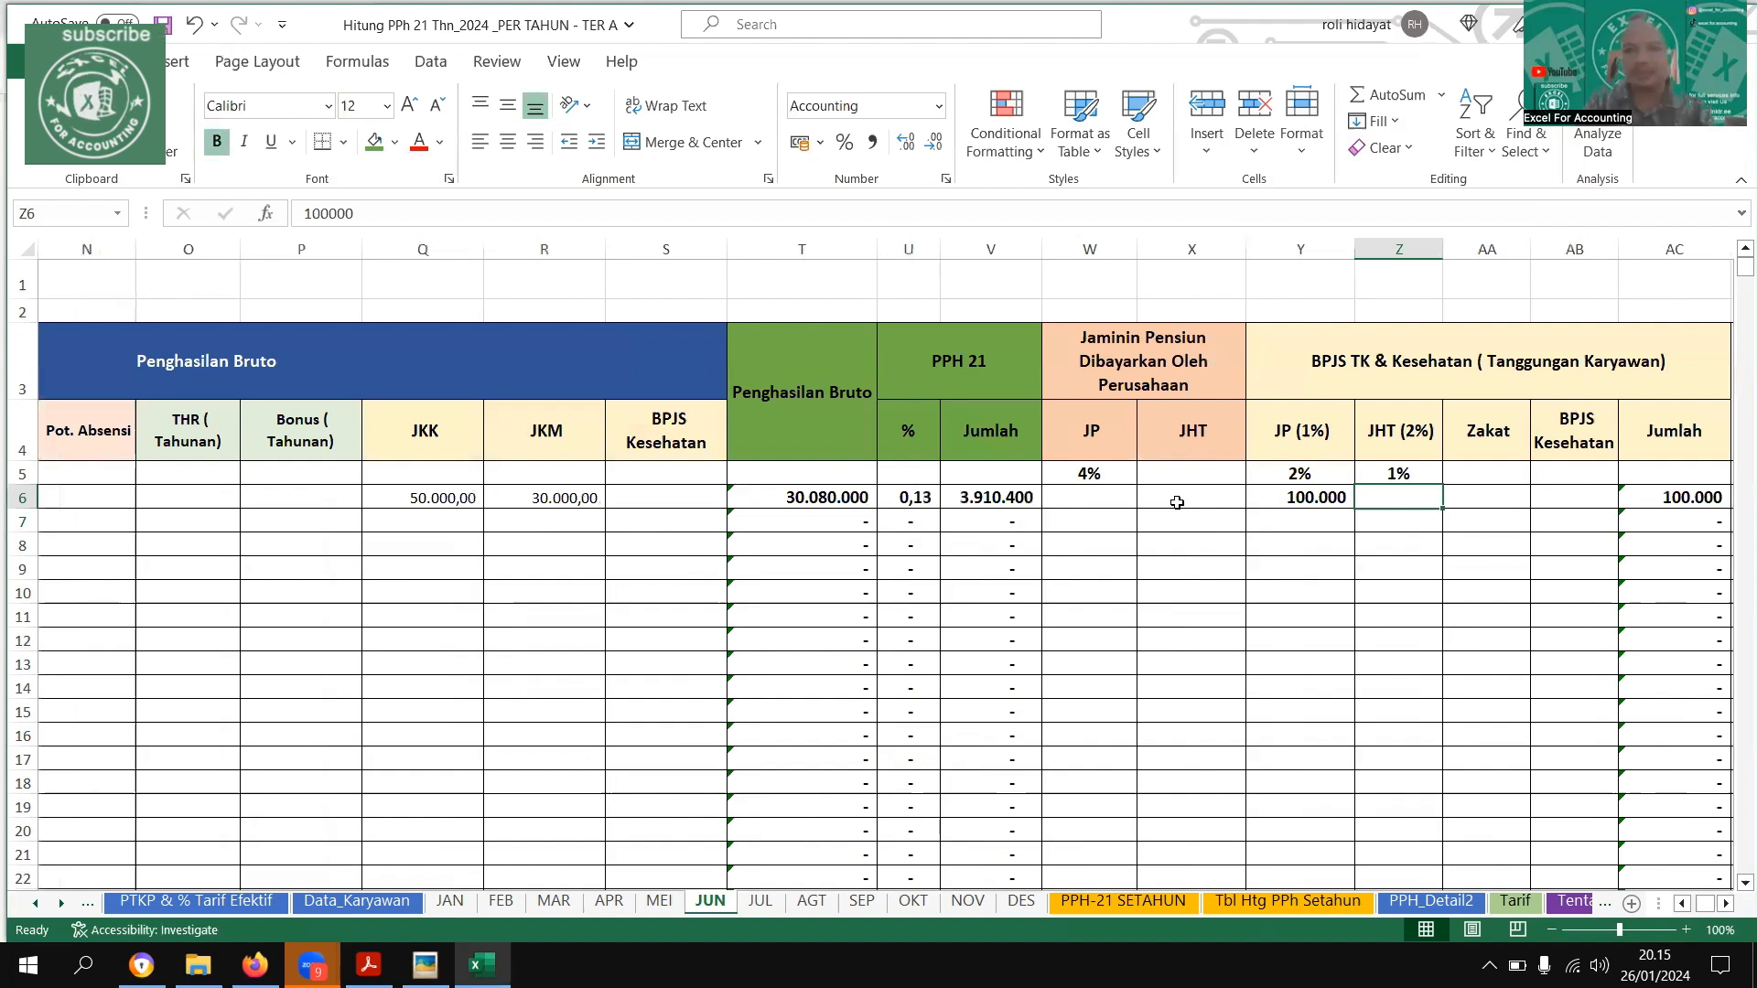
key("Right")
type("200000")
key("Return")
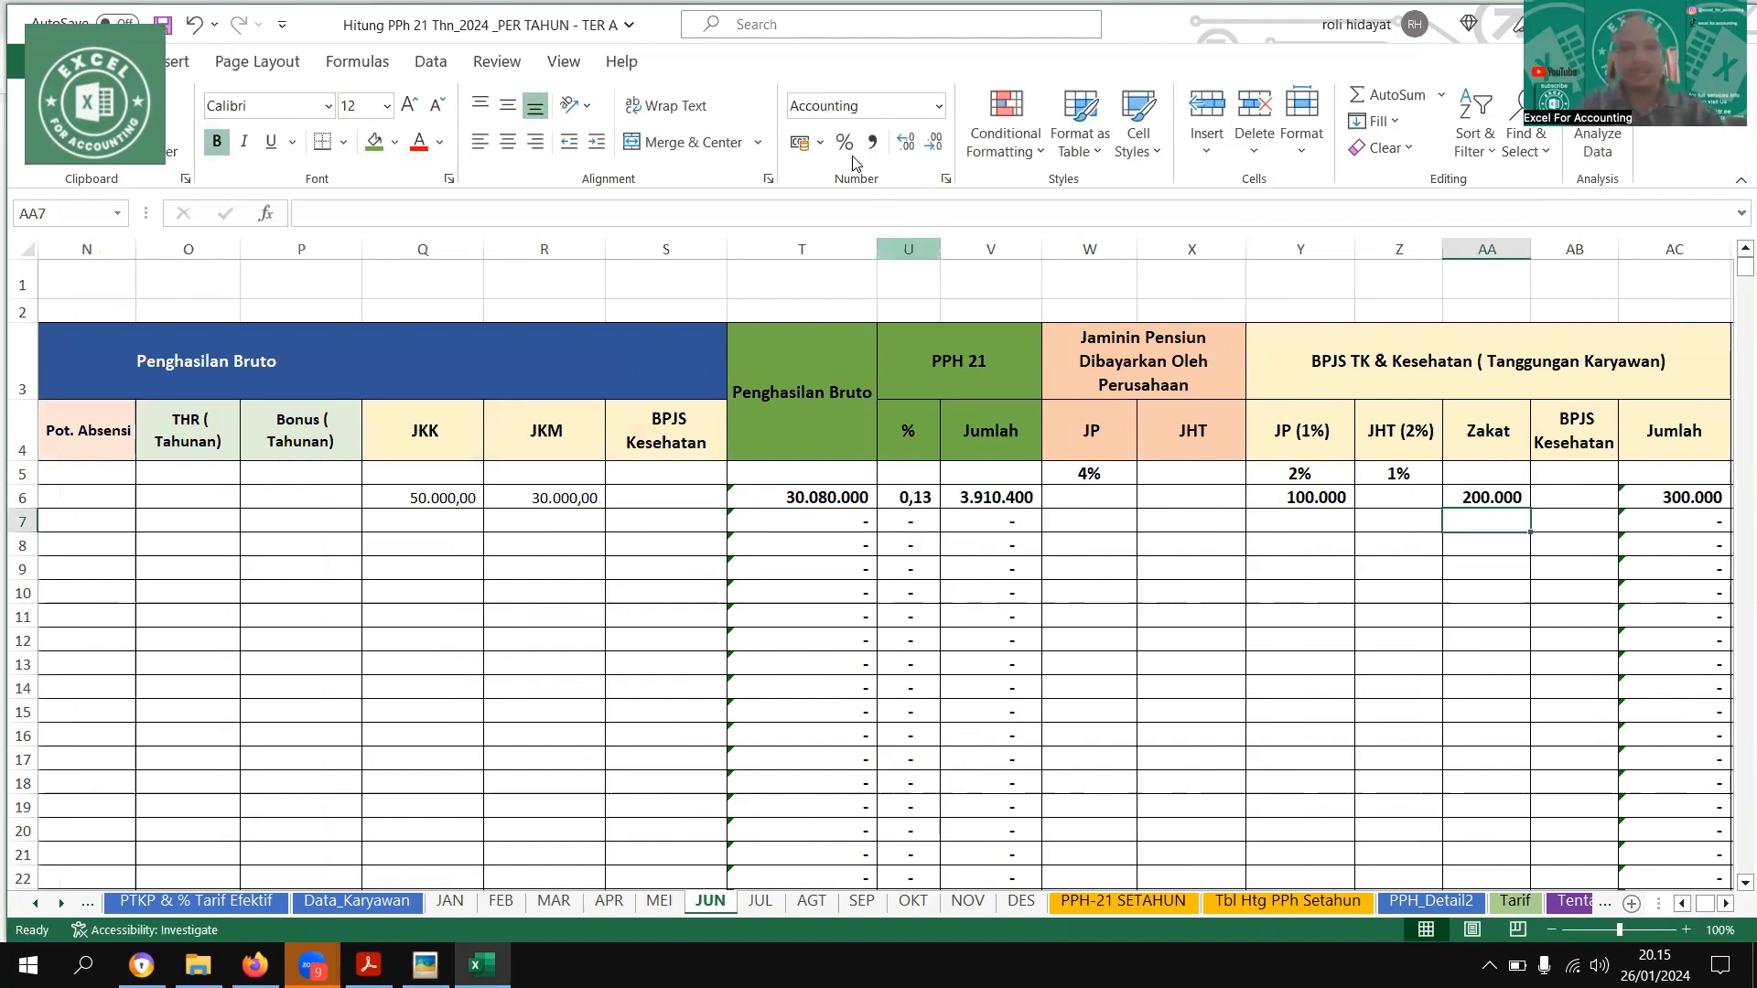
Format the PPH 21 % column on the JUN sheet as a percentage with one decimal
left_click(908, 249)
key("ctrl+shift+5")
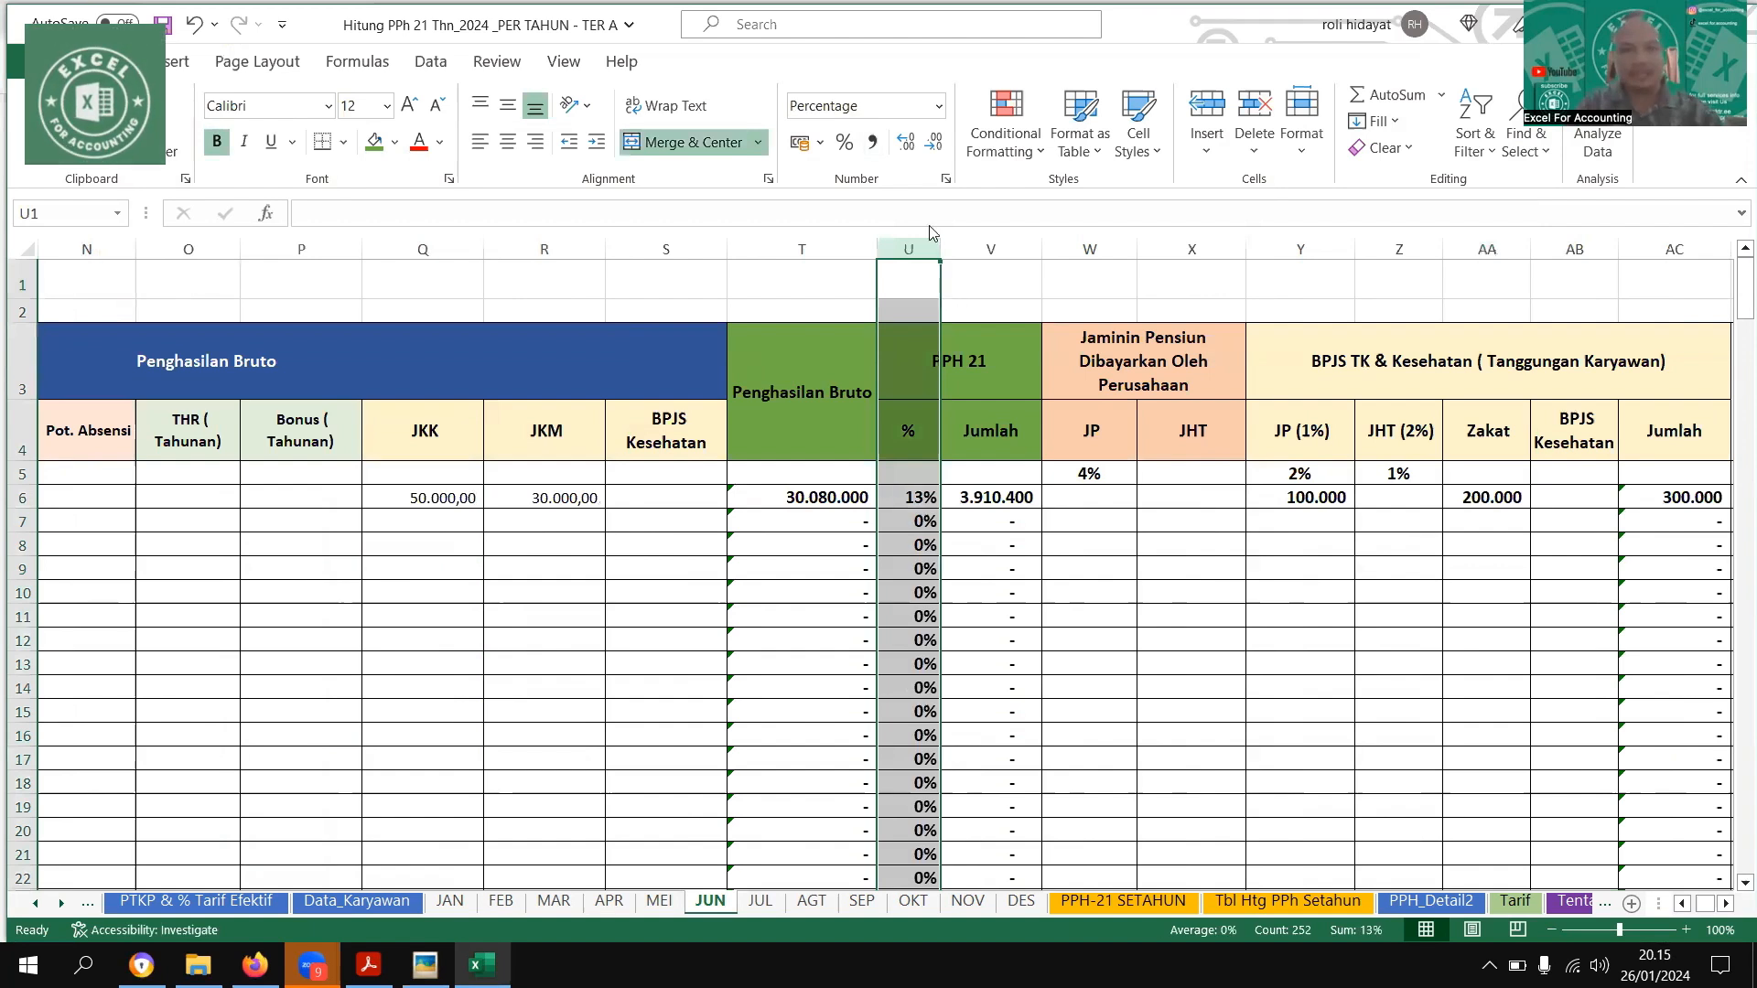
left_click(906, 144)
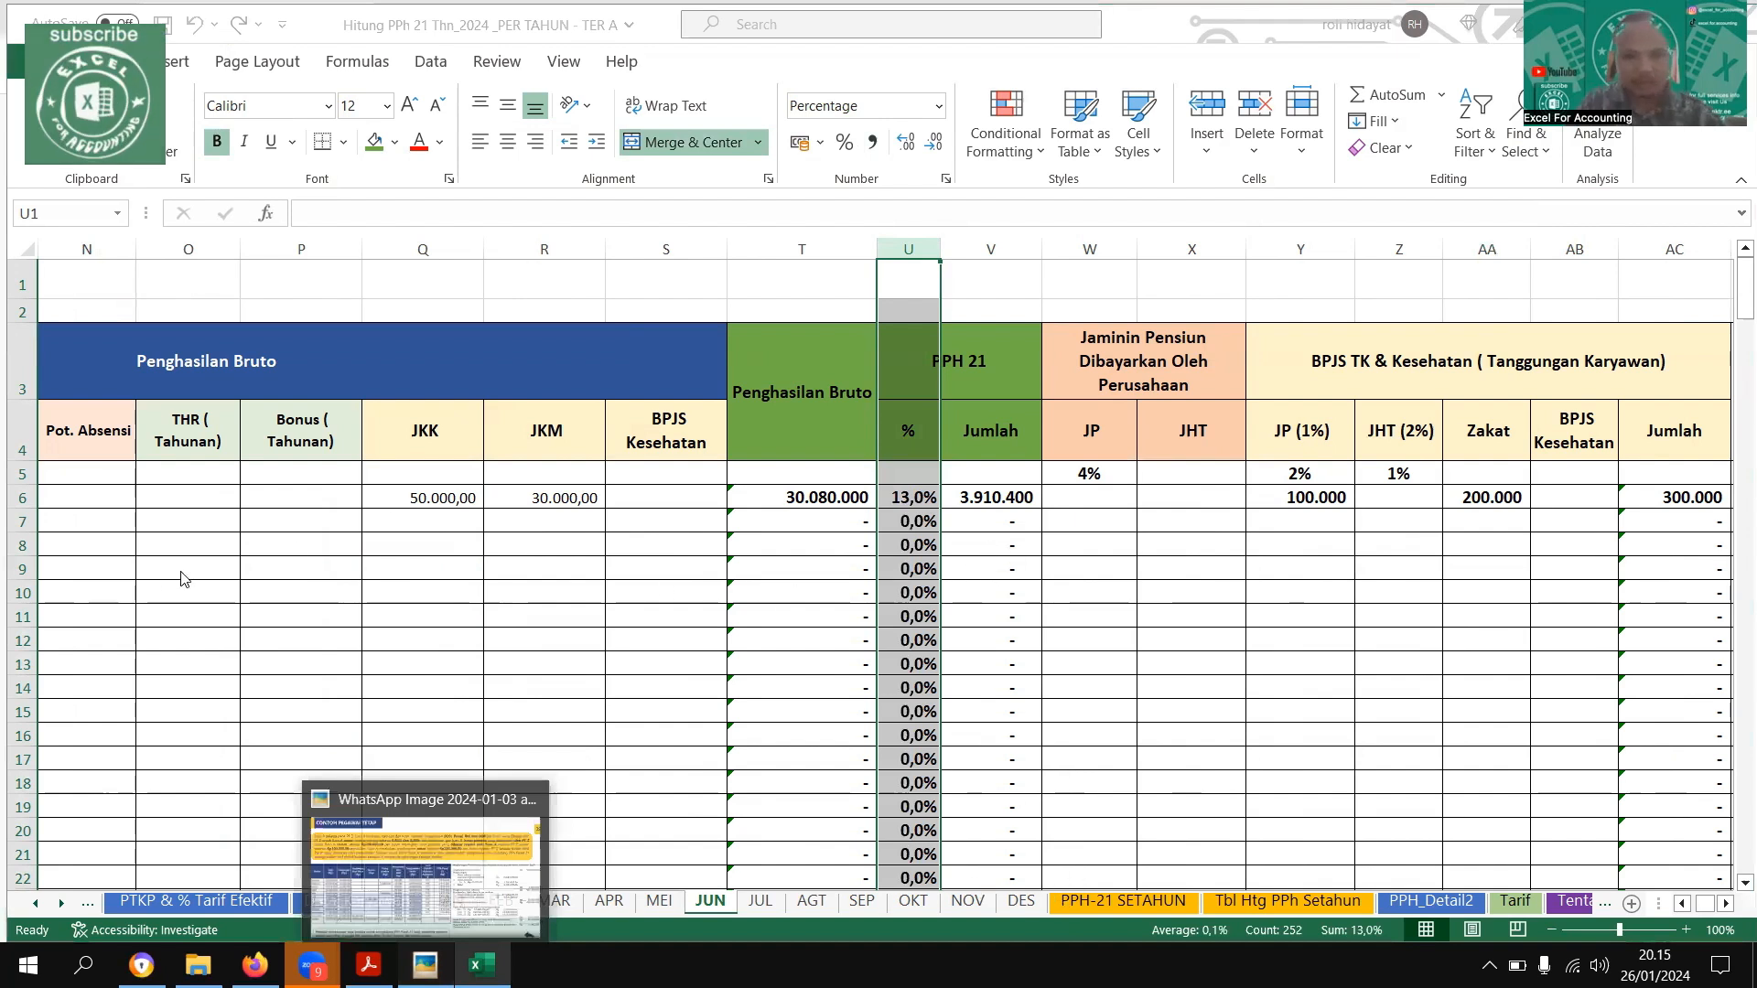
Compare June's tax with the example image and copy the first employee's Gaji Pokok and Tunjangan Jabatan to the JUL sheet
key("alt+Tab")
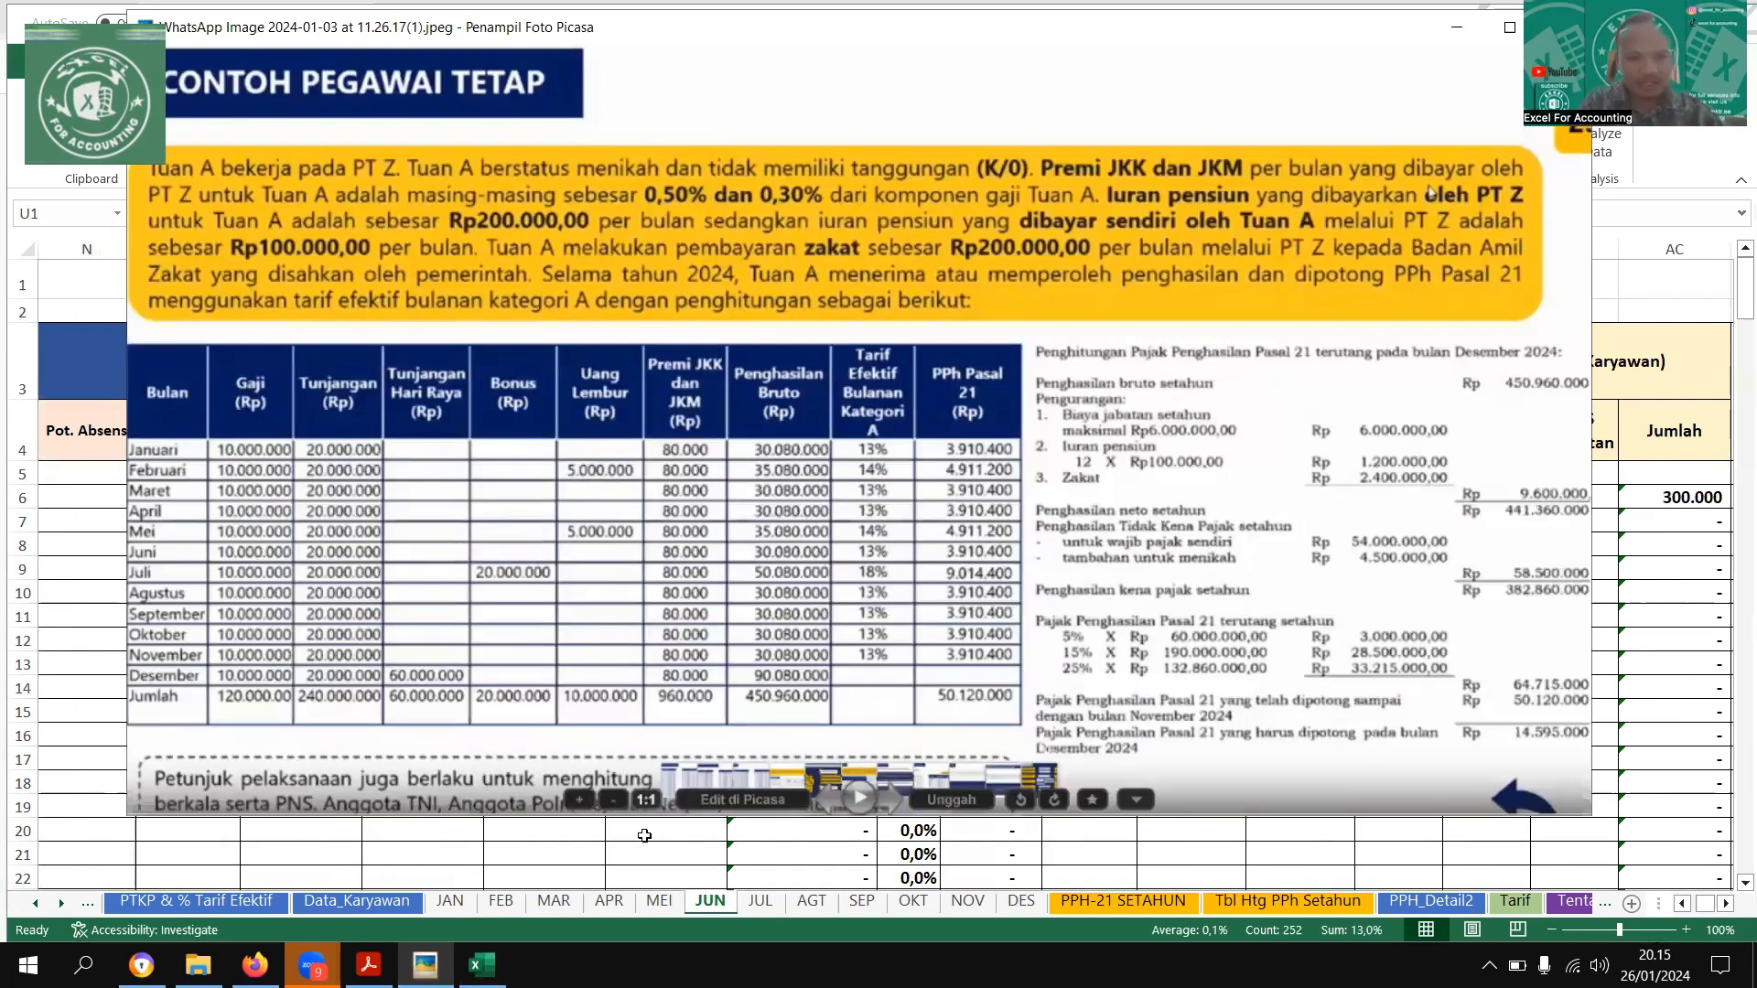
key("alt+Tab")
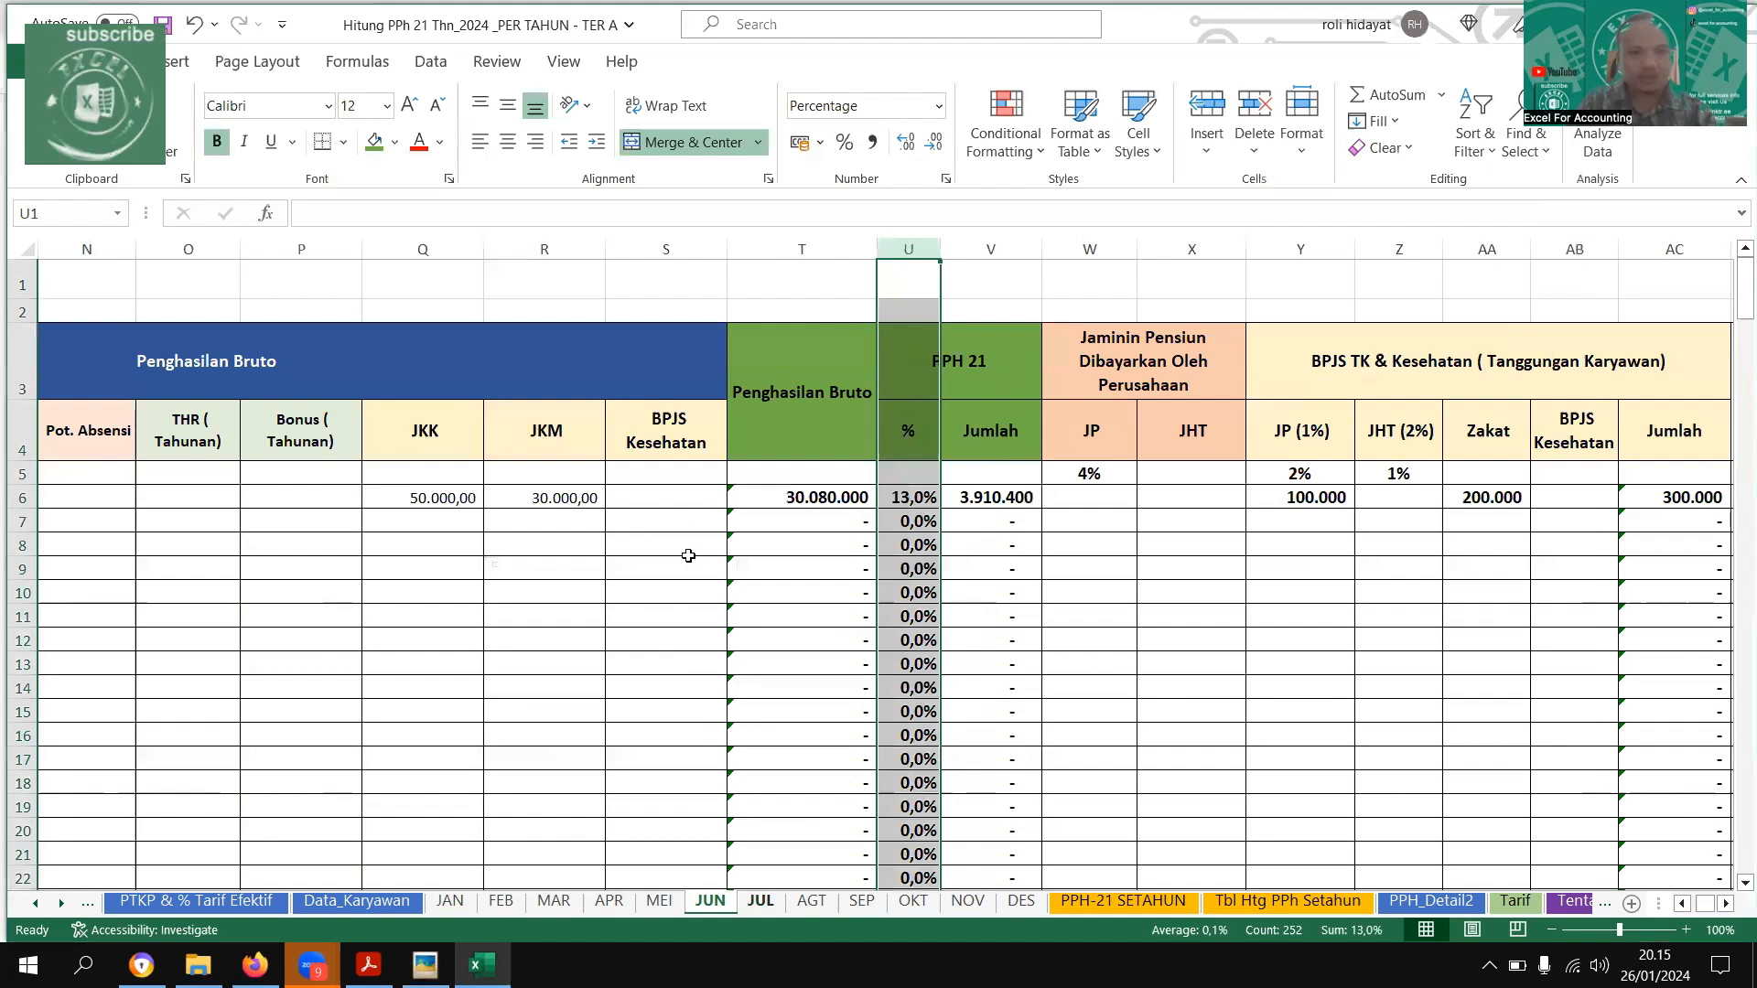
left_click(763, 910)
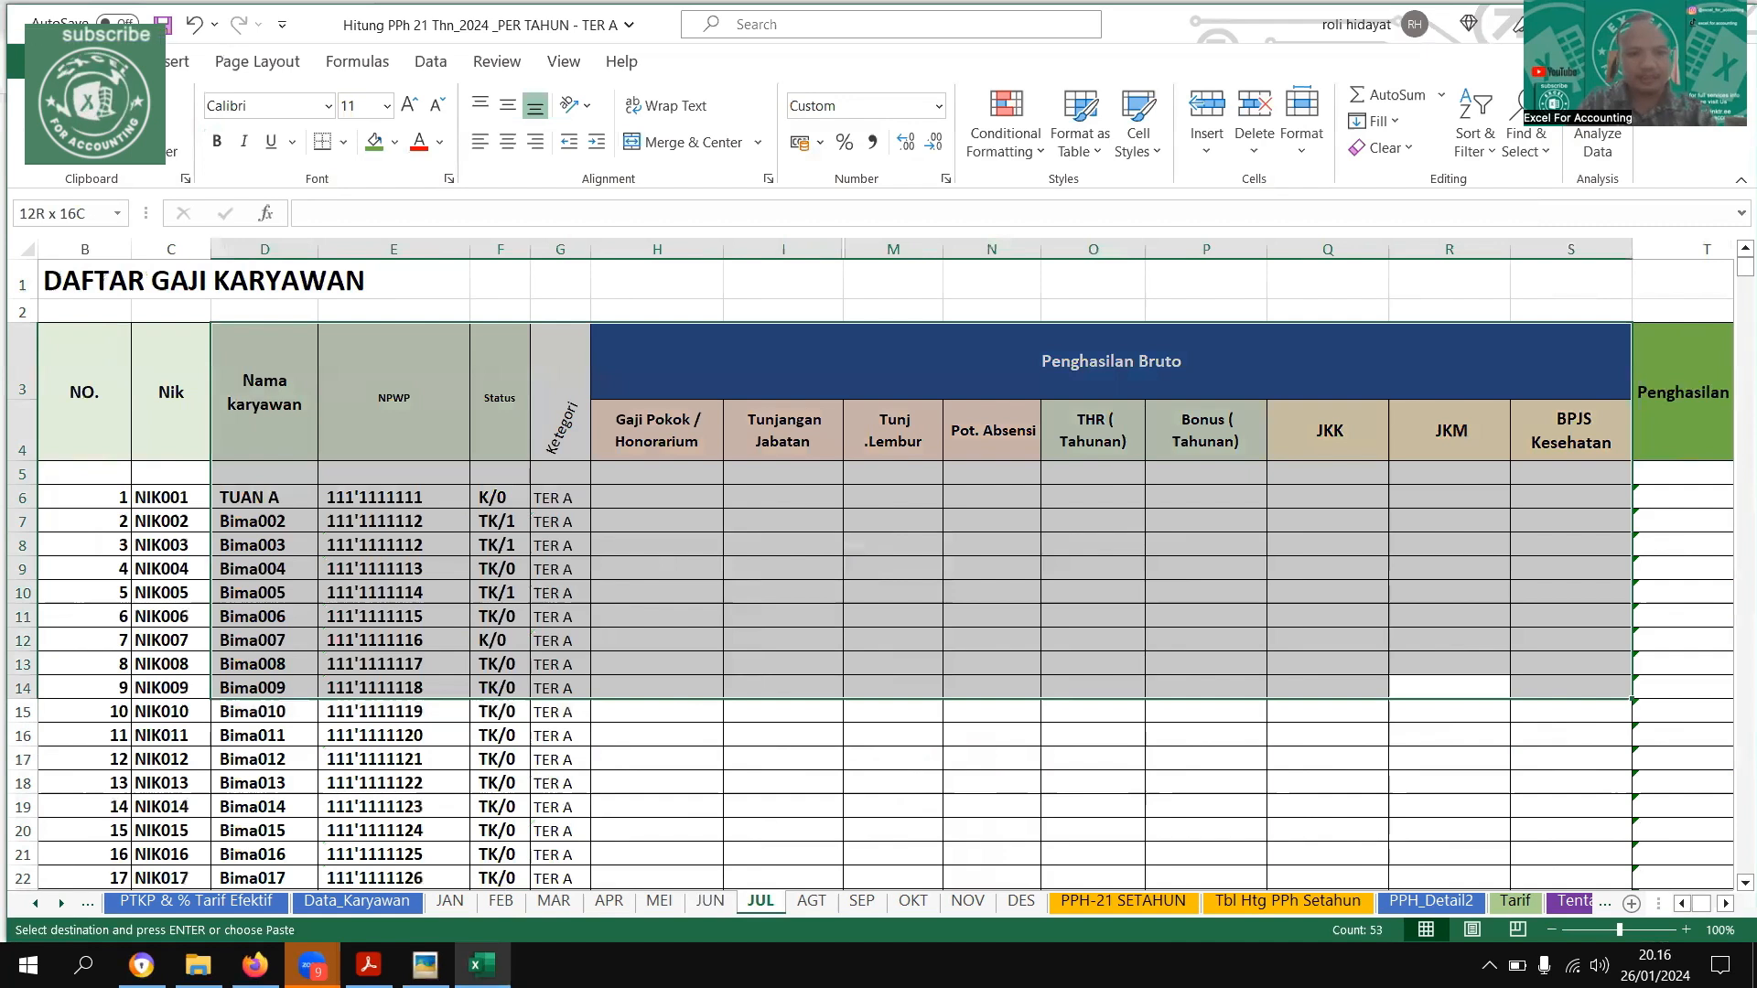
left_click(656, 498)
type("10.000.000,00\t20.000.000,00")
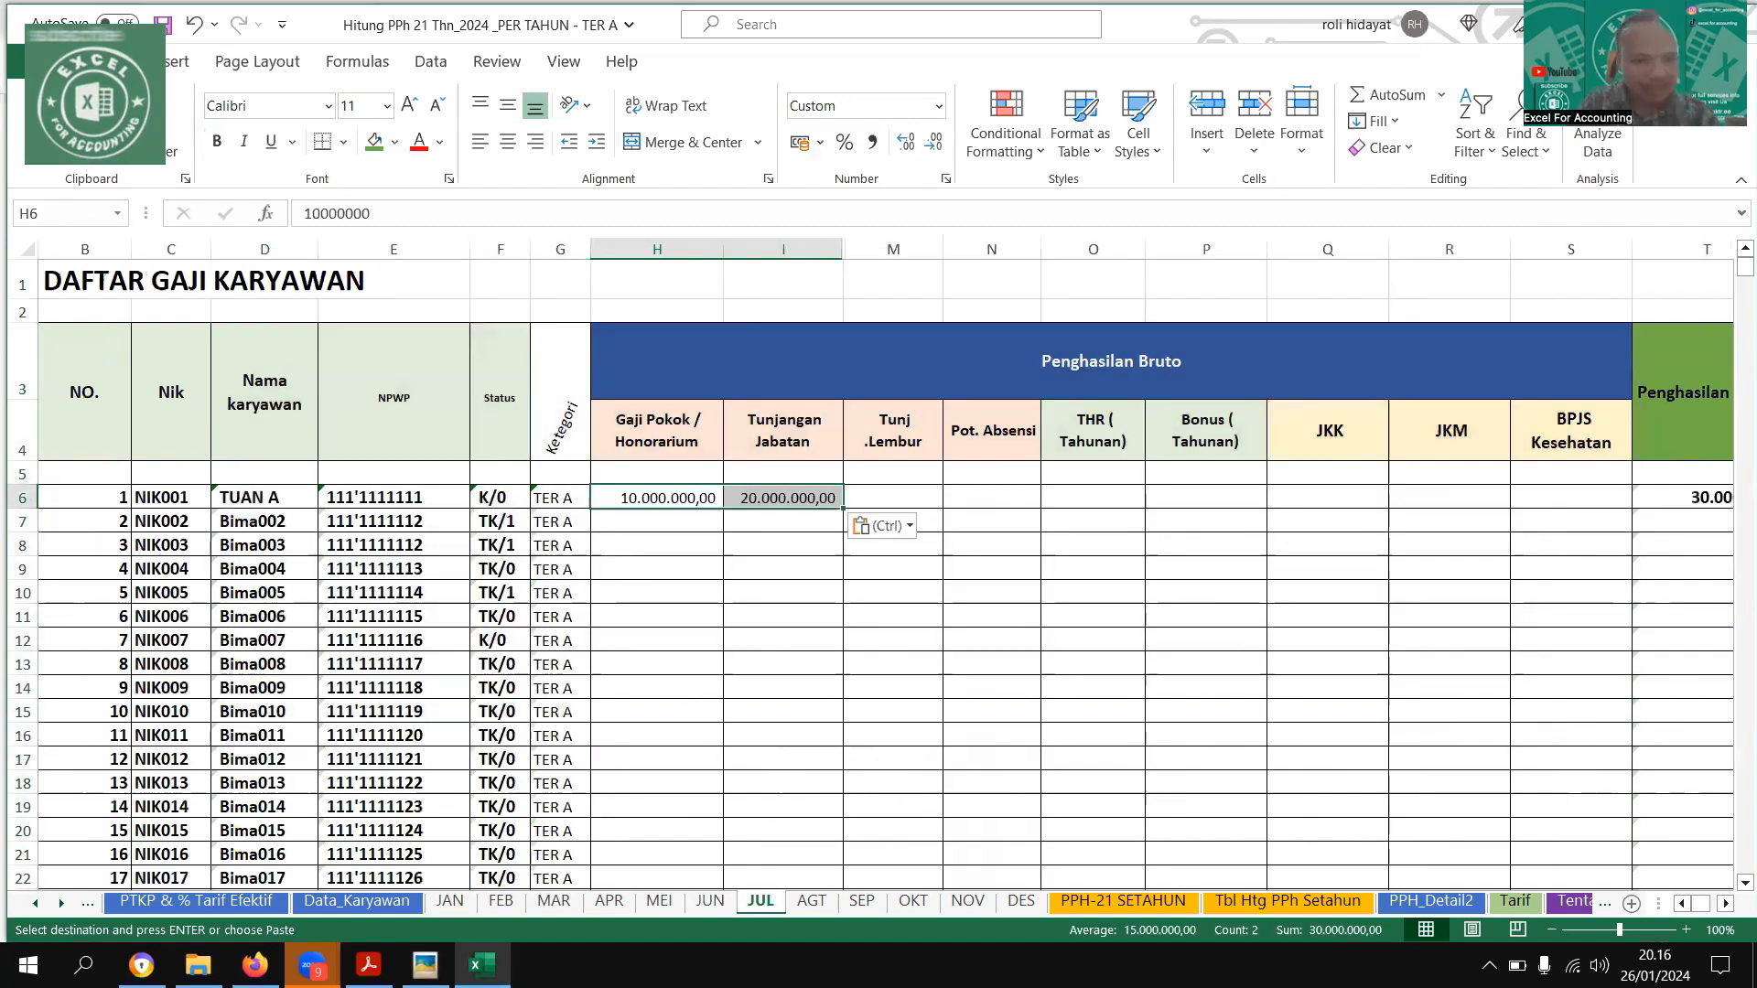
Check July's row in the example image and enter a Bonus of 20000000 for the first employee on the JUL sheet
key("alt+Tab")
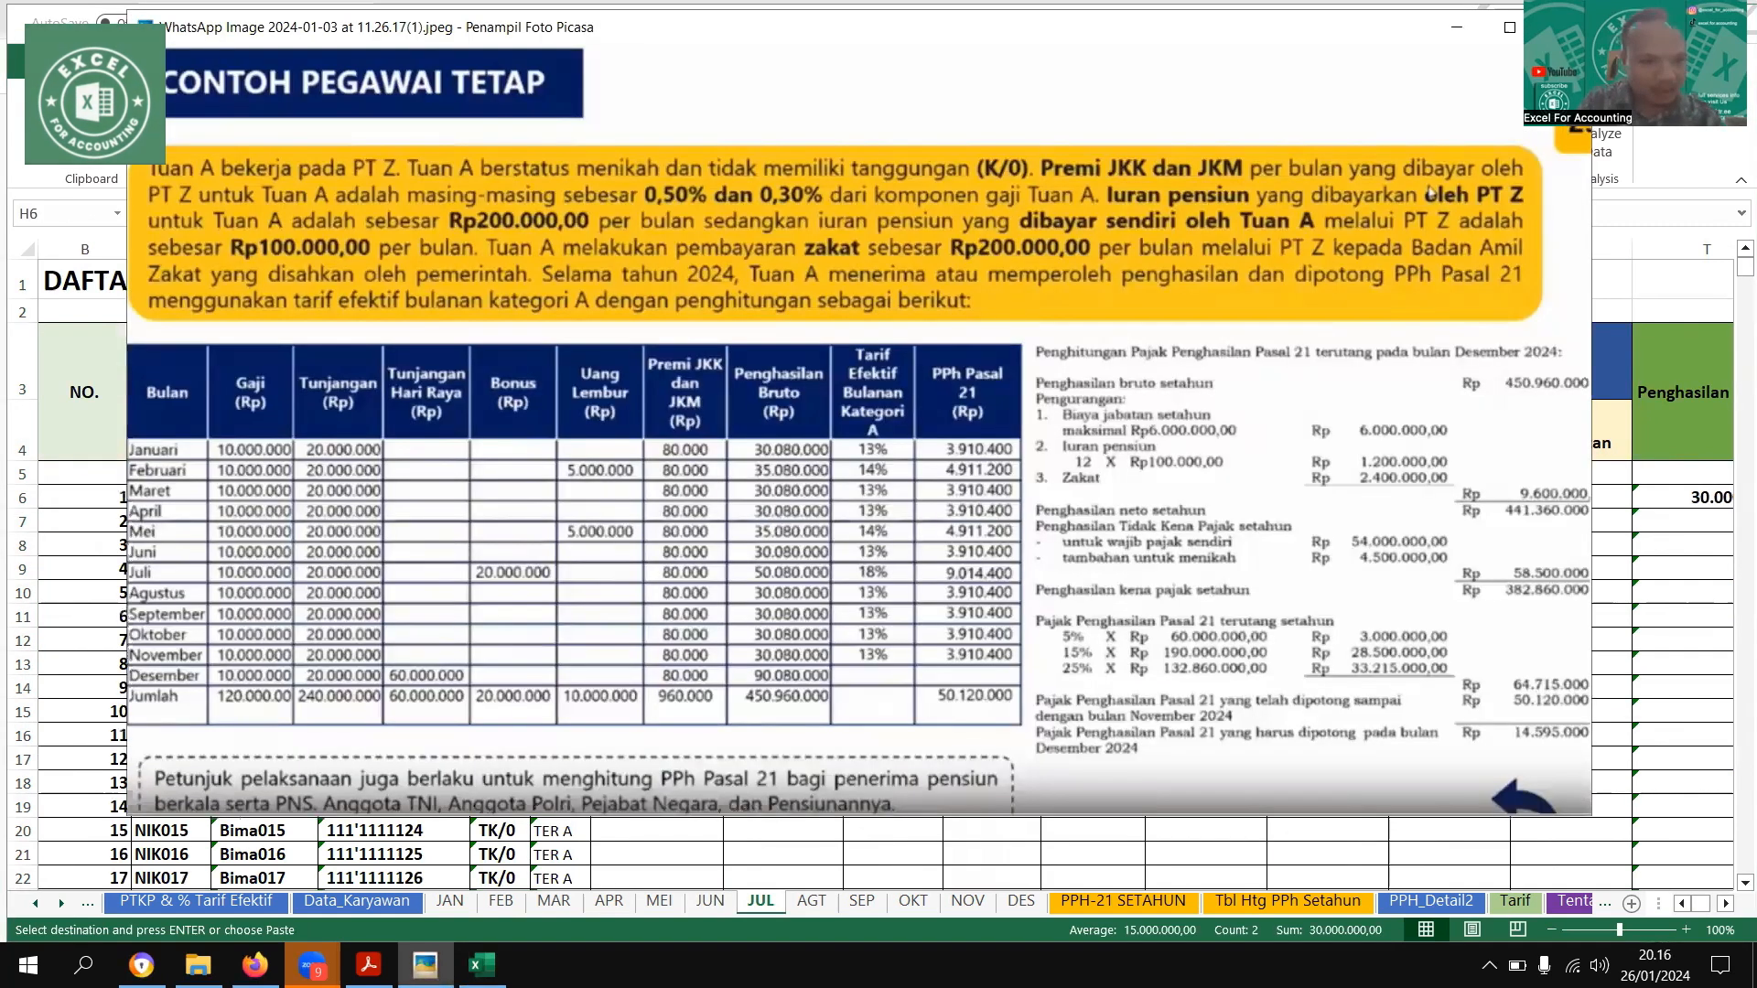
key("alt+Tab")
left_click(948, 515)
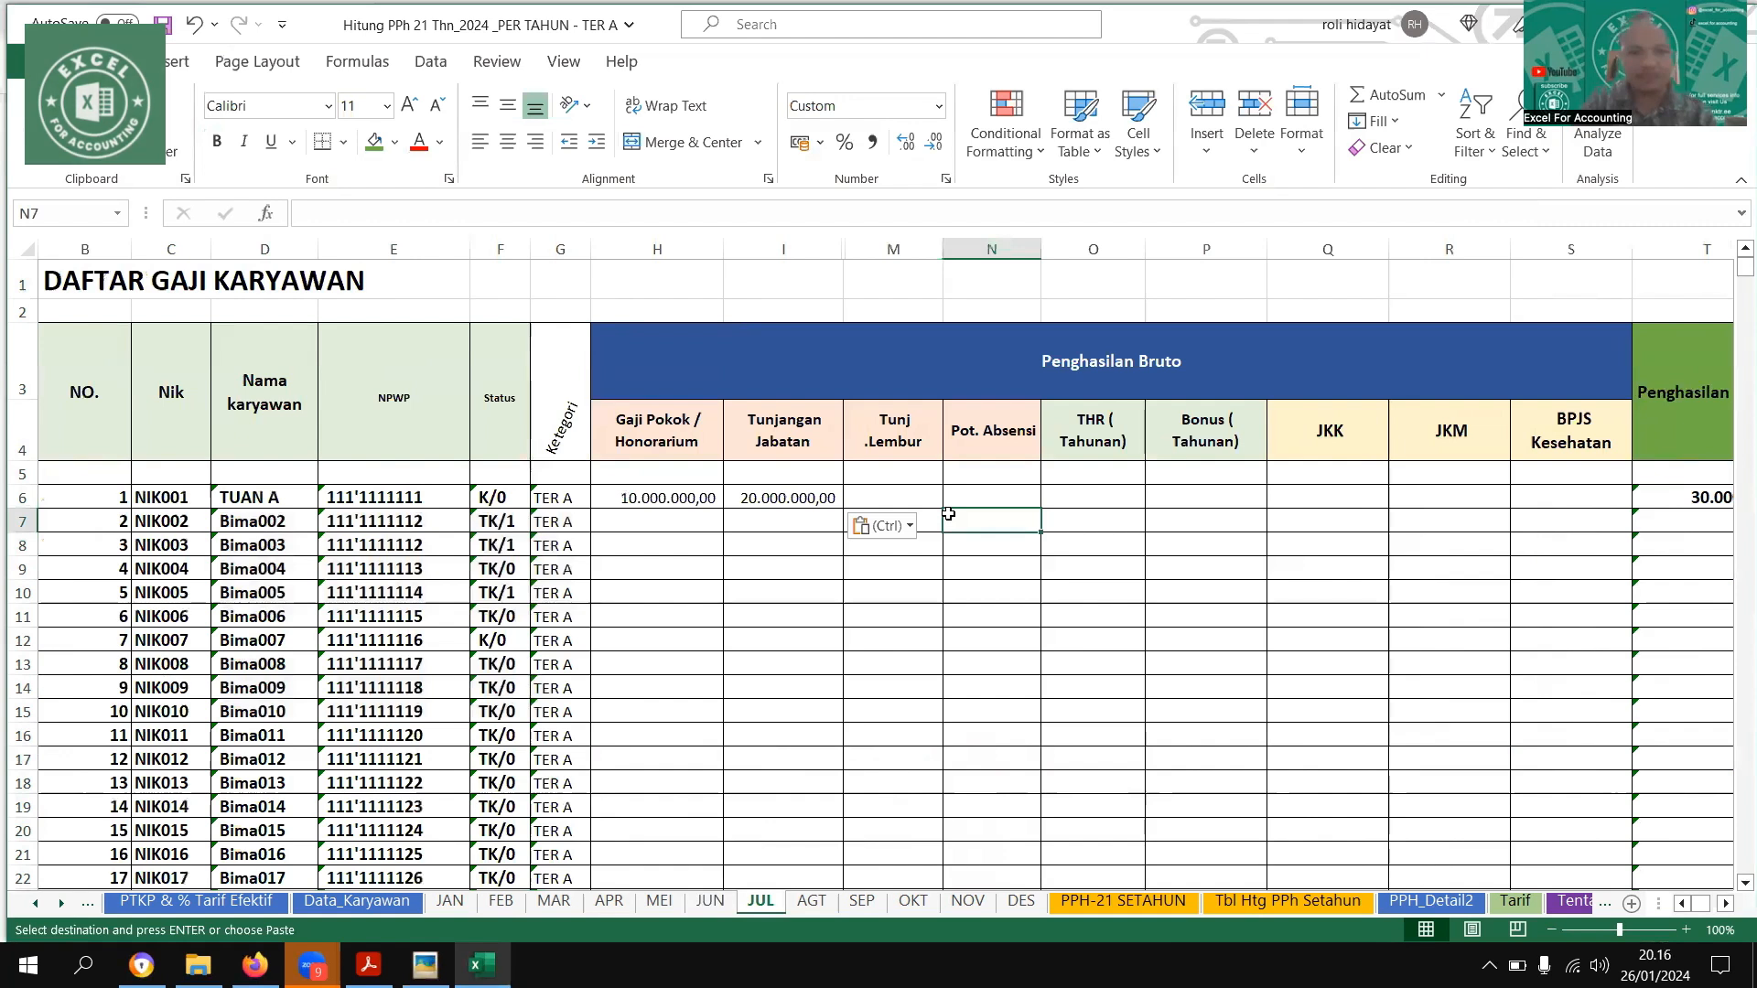
key("Right")
key("Up")
key("Right")
key("Return")
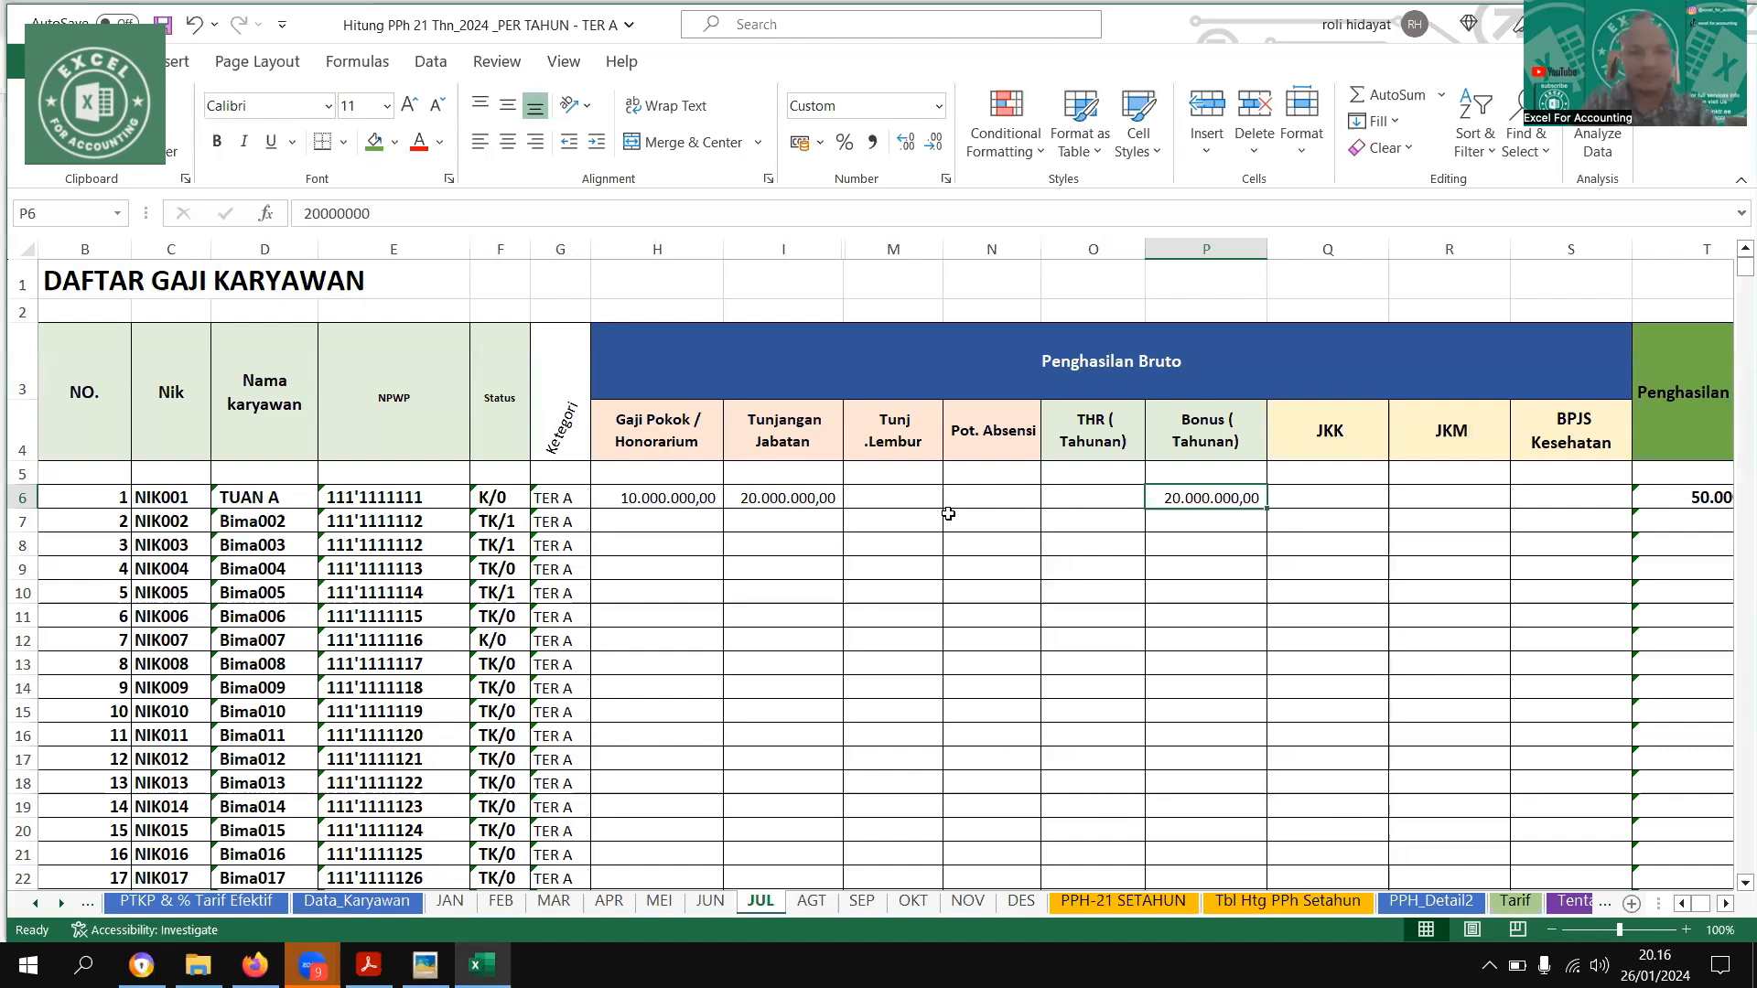
Enter the first employee's JKK of 50000 and JKM of 30000 on the JUL sheet
scroll(948, 514, "right", 1)
key("Right")
type("50.000")
key("Right")
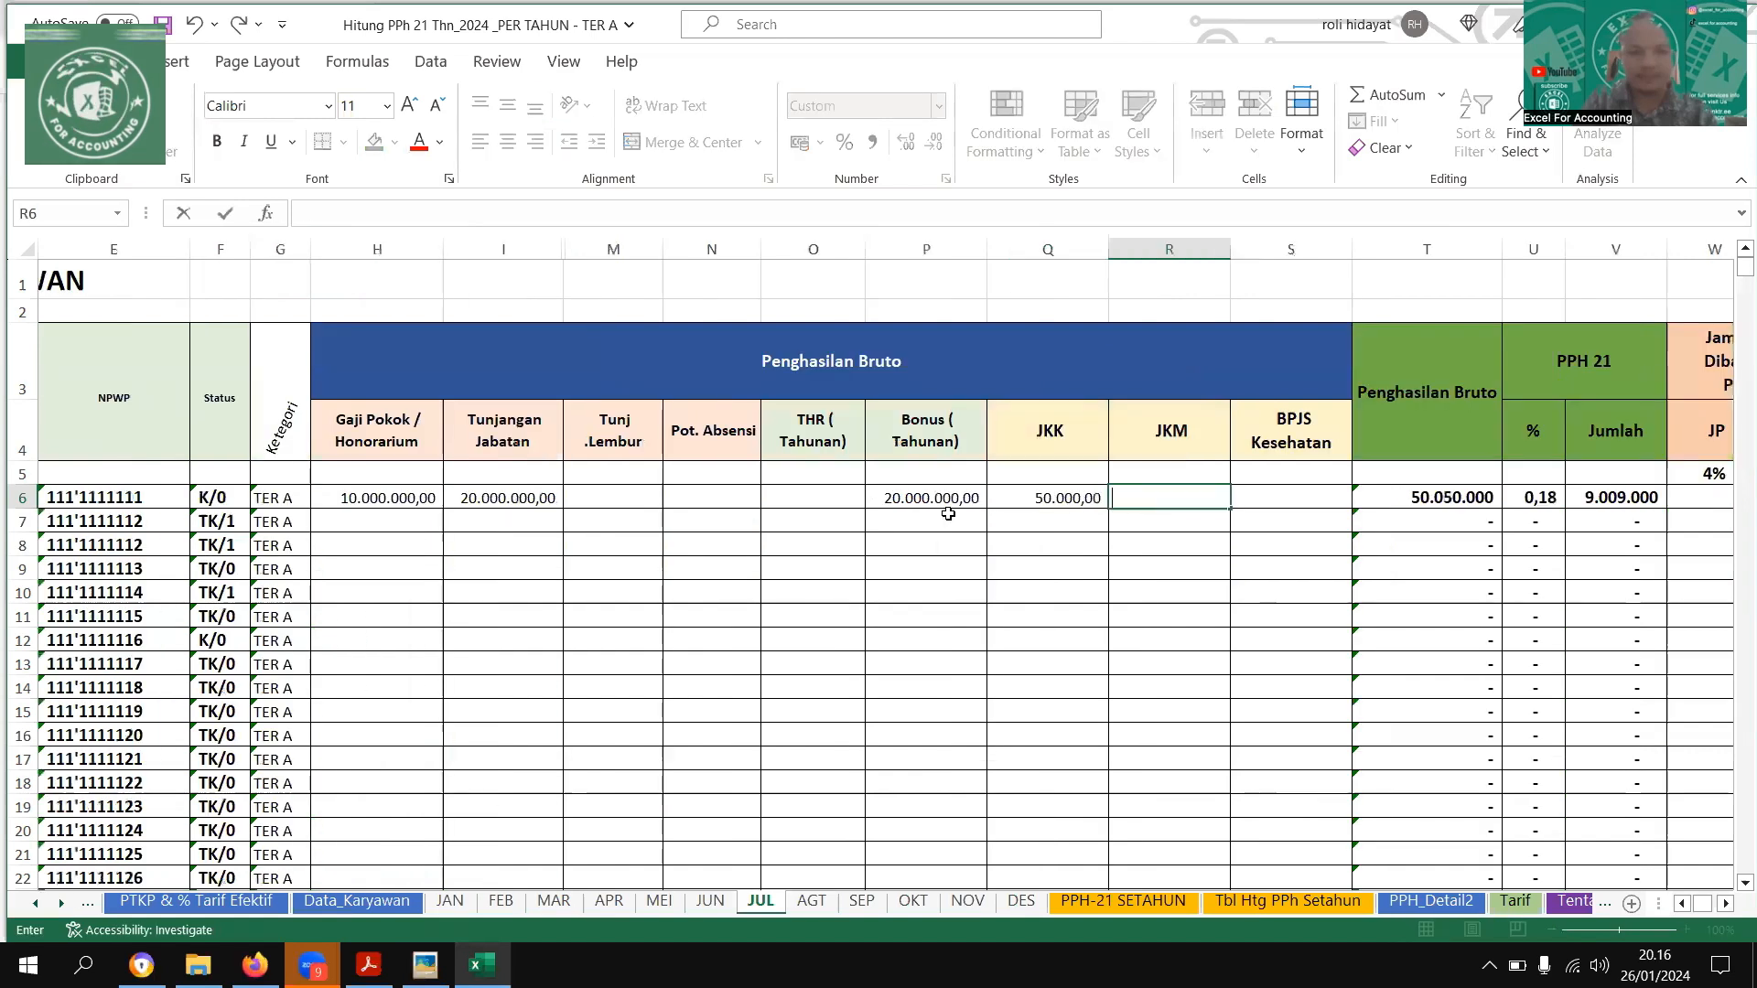
type("30000")
key("Return")
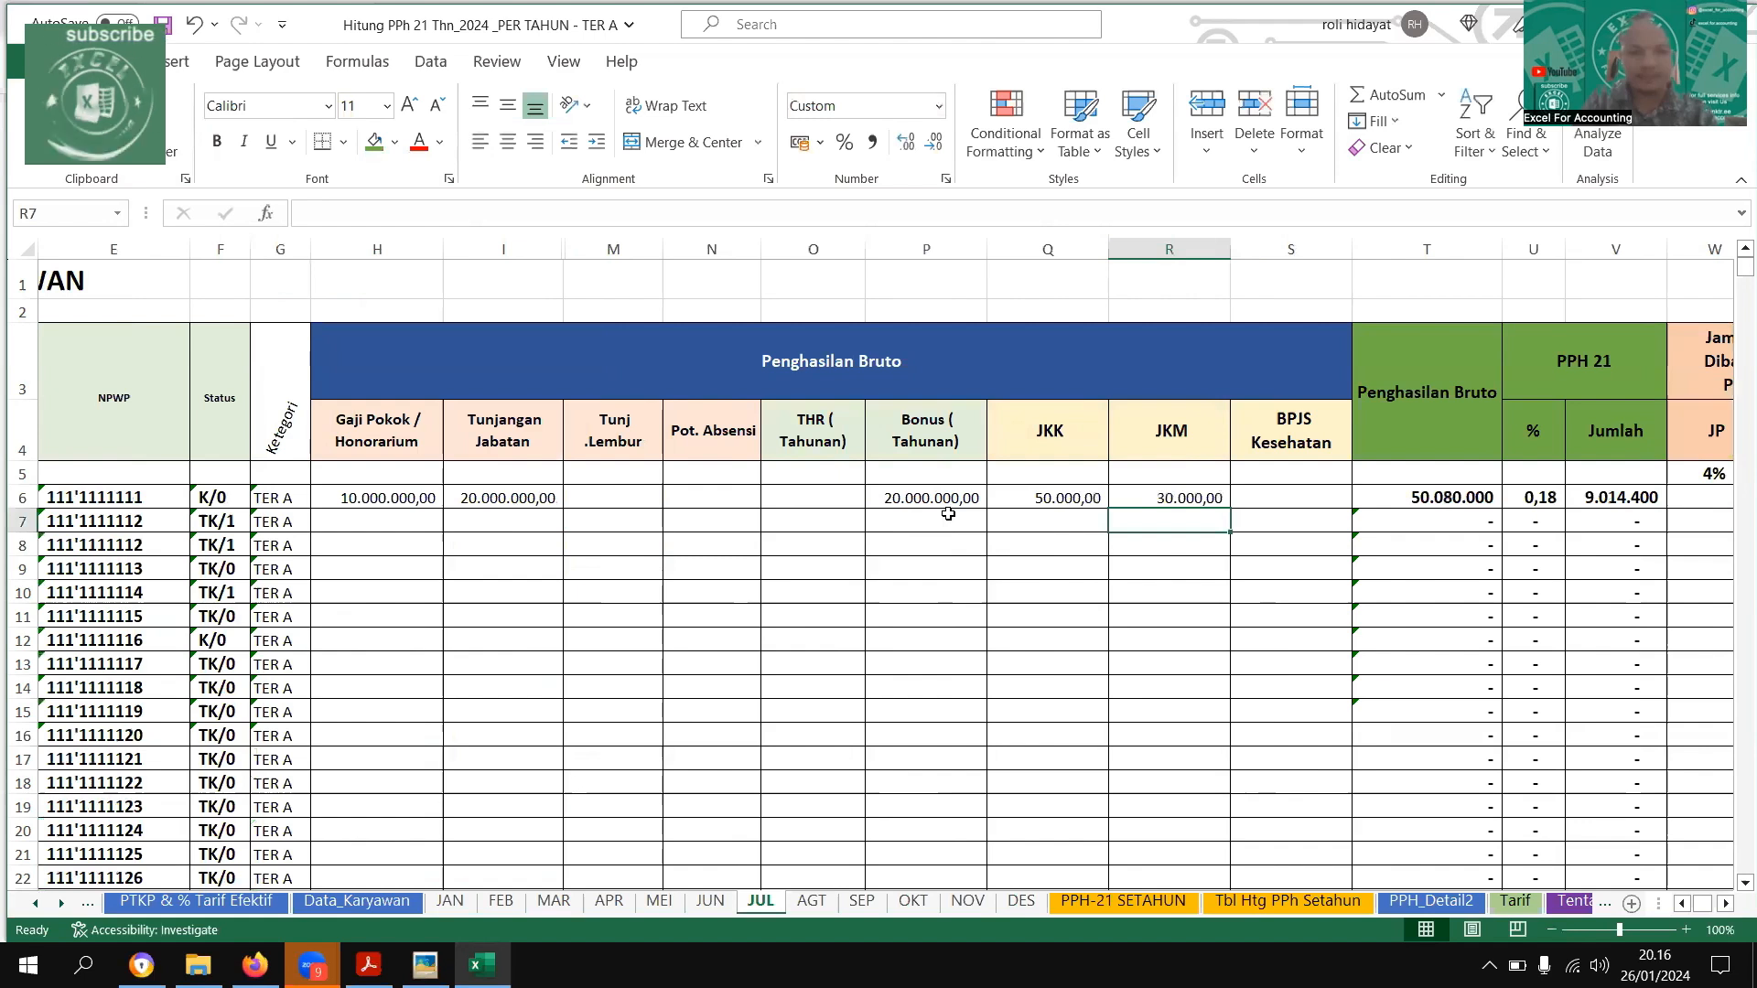
Enter the first employee's JP (1%) deduction of 100000 and Zakat of 200000 on the JUL sheet
key("Right")
key("Right")
key("Right")
key("Right")
key("Right")
key("Right")
key("Right")
key("Right")
key("Right")
key("Right")
key("Right")
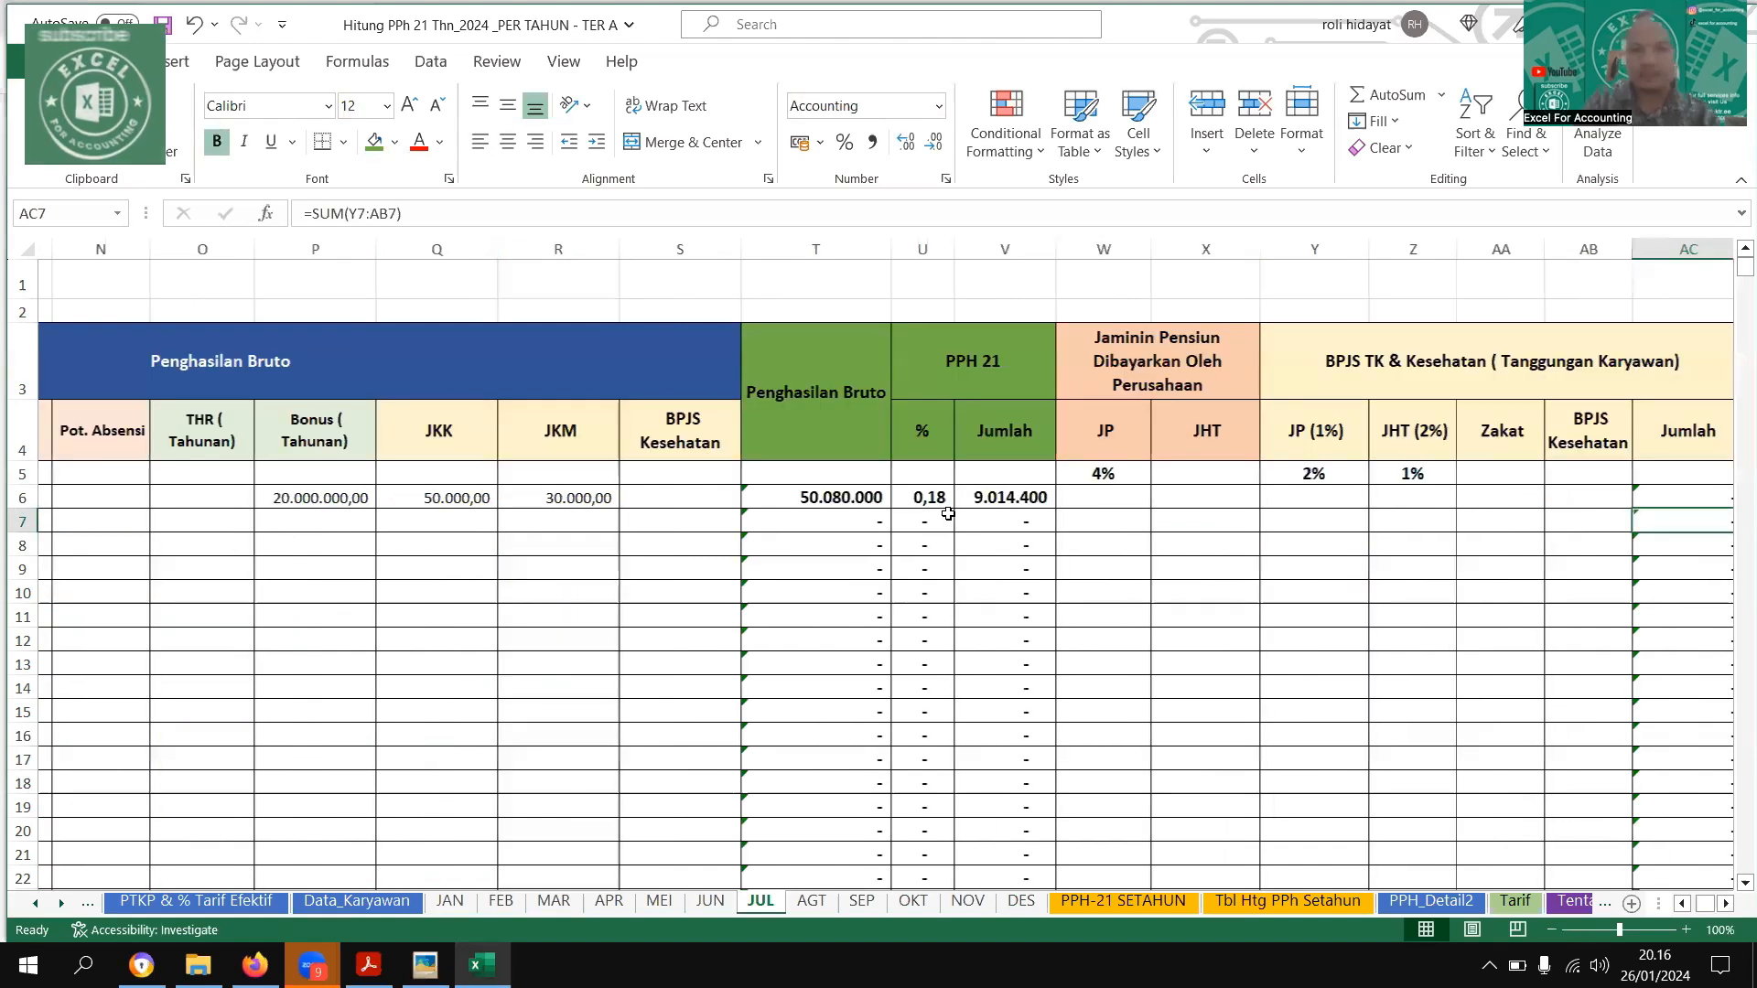
key("ctrl+z")
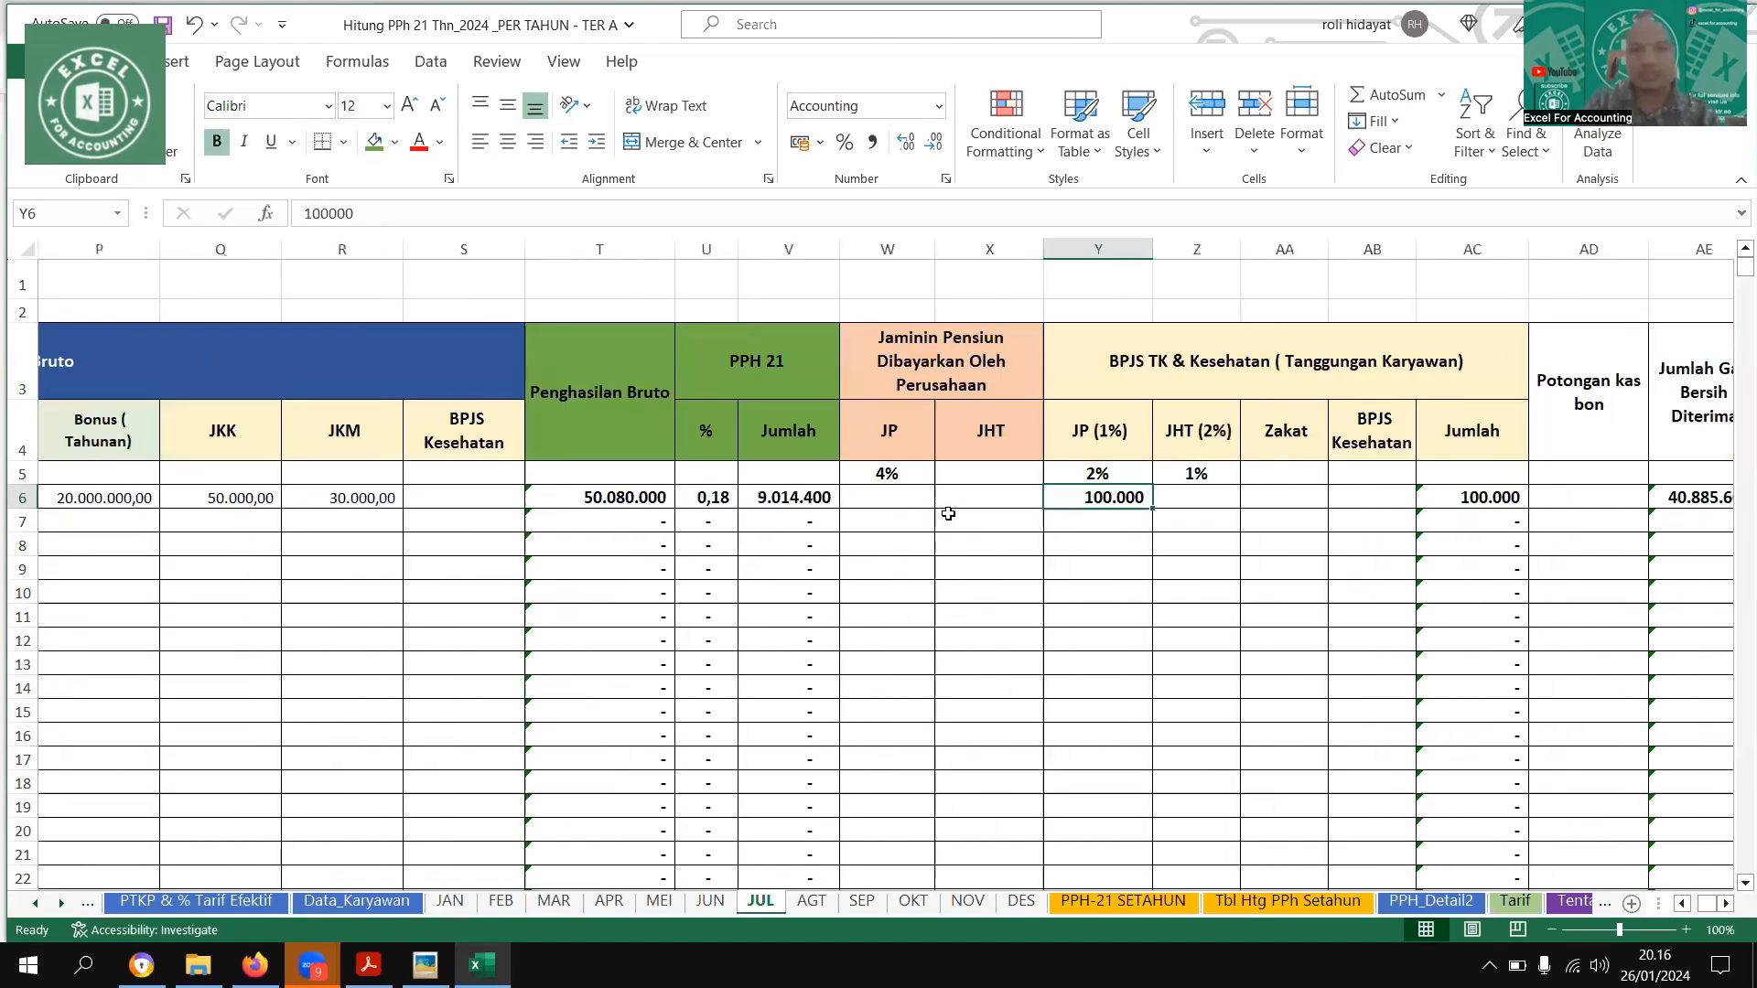
key("ctrl+z")
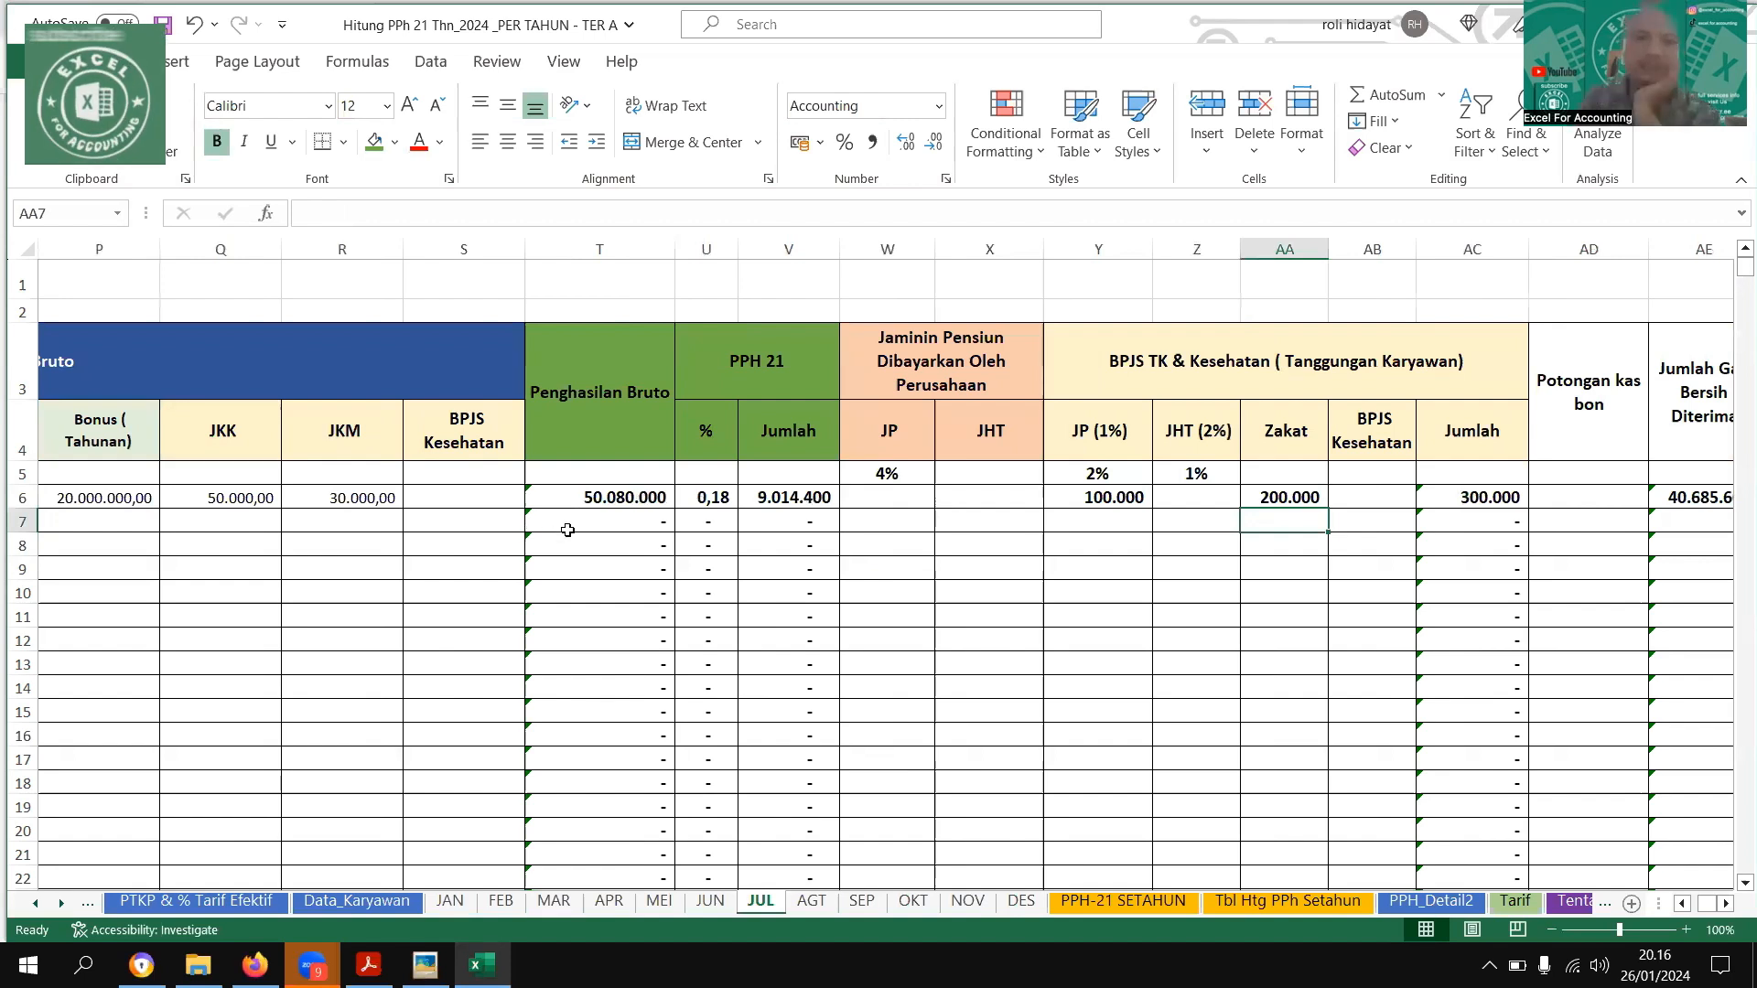
Format the PPH 21 % column on the JUL sheet as a percentage with one decimal
left_click(609, 497)
left_click(705, 249)
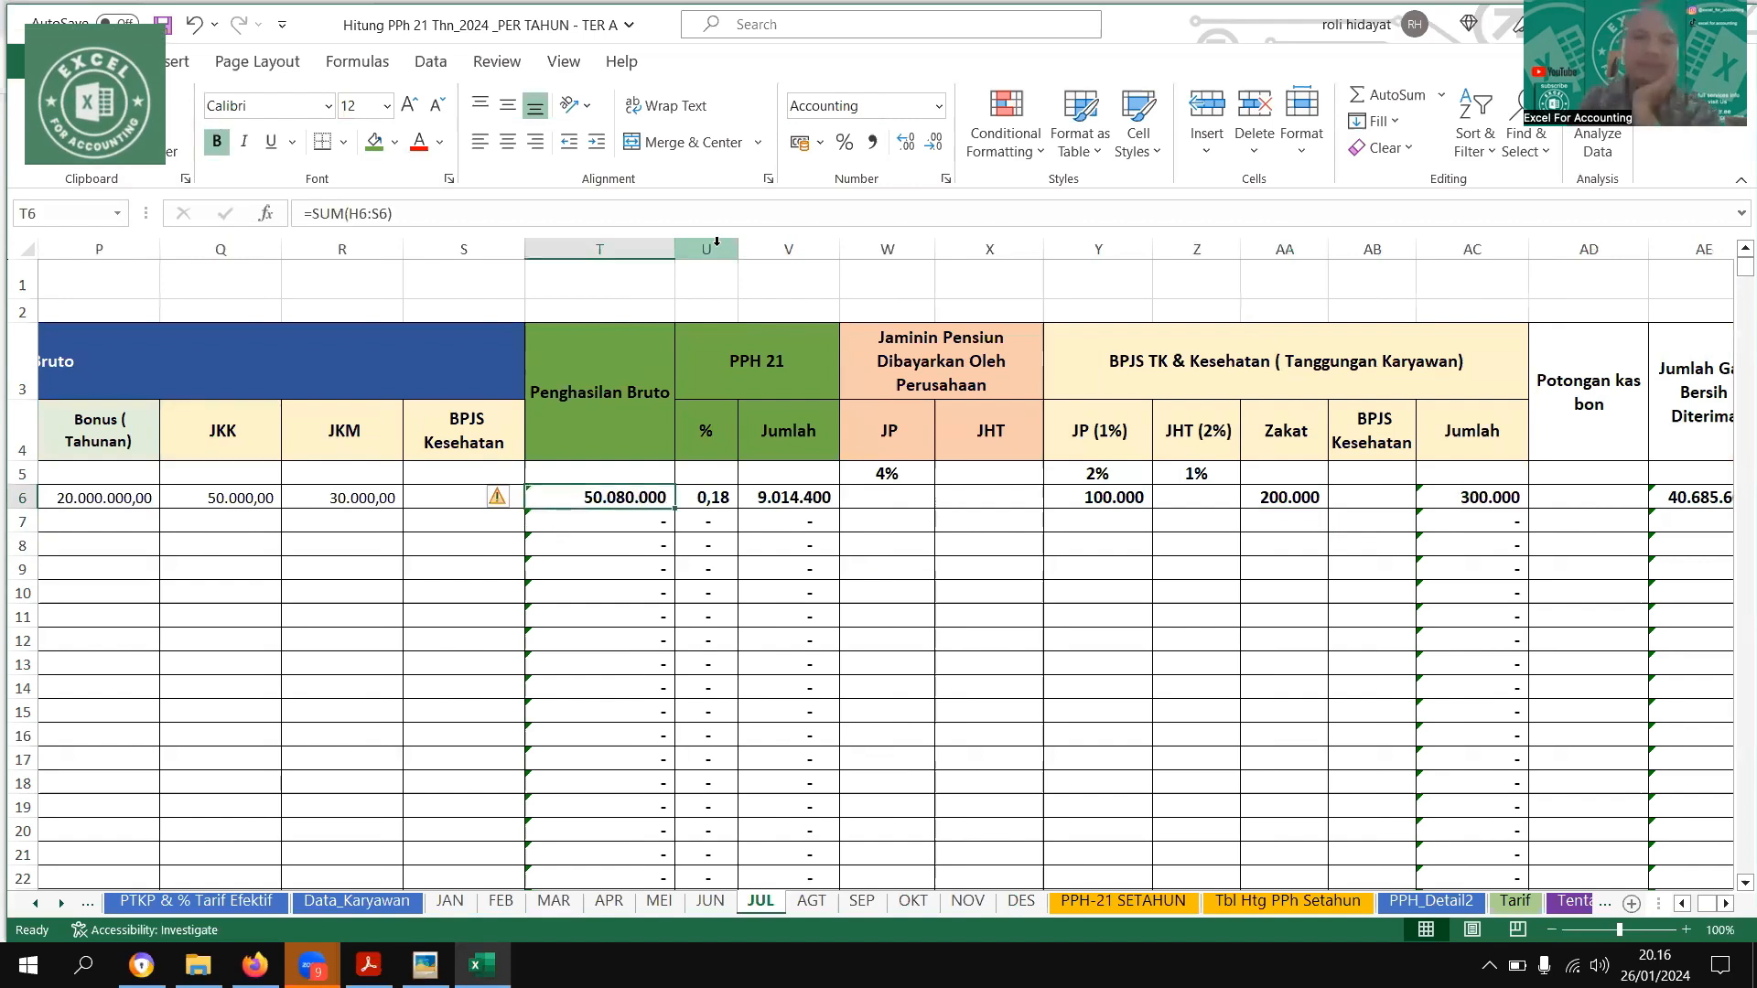
left_click(844, 142)
left_click(906, 141)
left_click(634, 494)
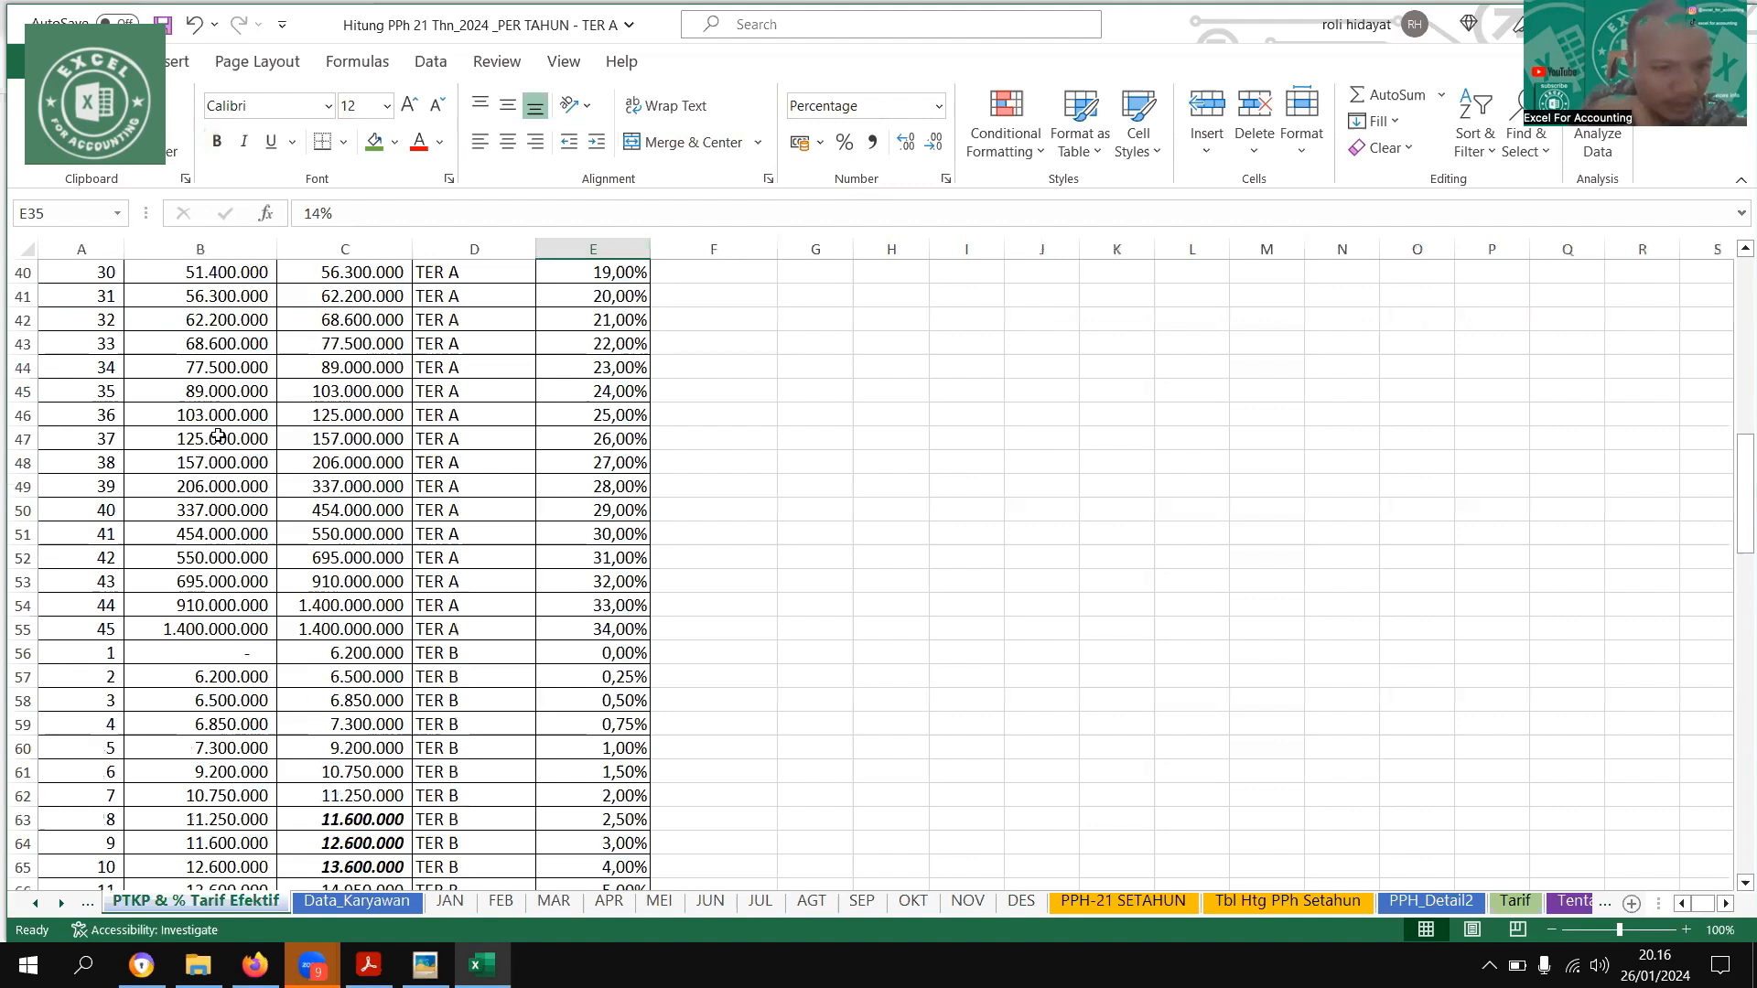
Highlight the TER A bracket from 47.800.000 to 51.400.000 in green on the PTKP & % Tarif Efektif sheet
scroll(220, 430, "up", 2)
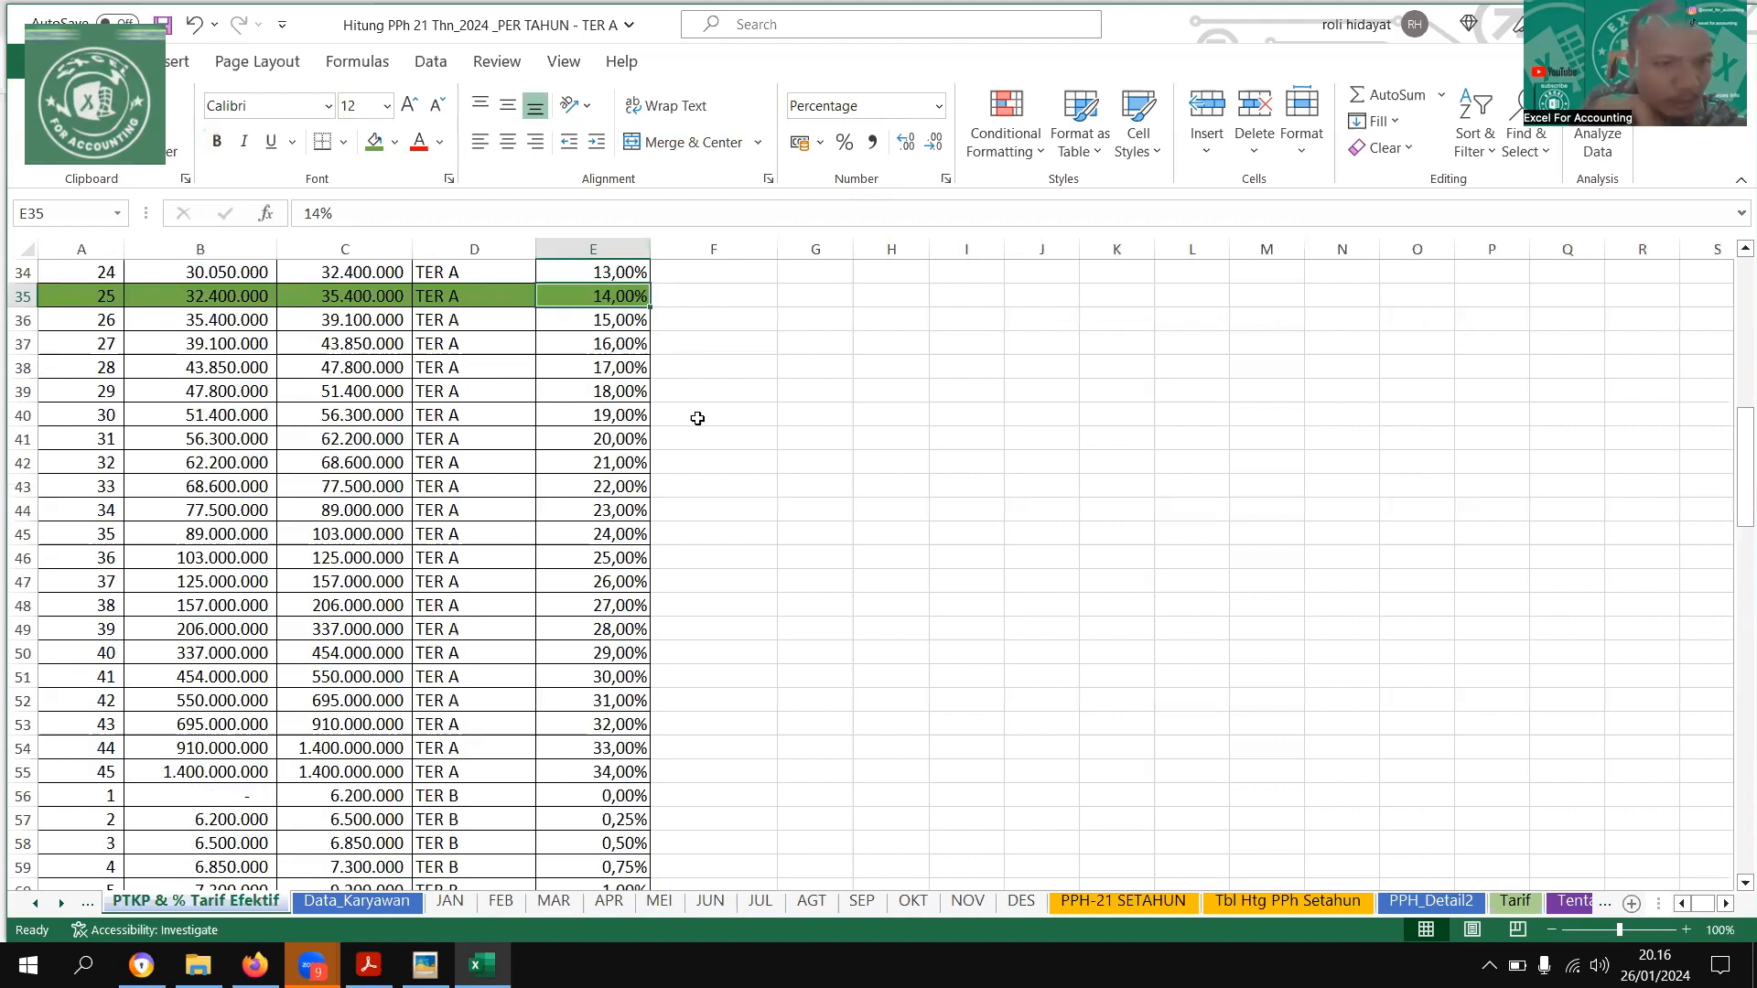
left_click_drag(81, 391, 707, 390)
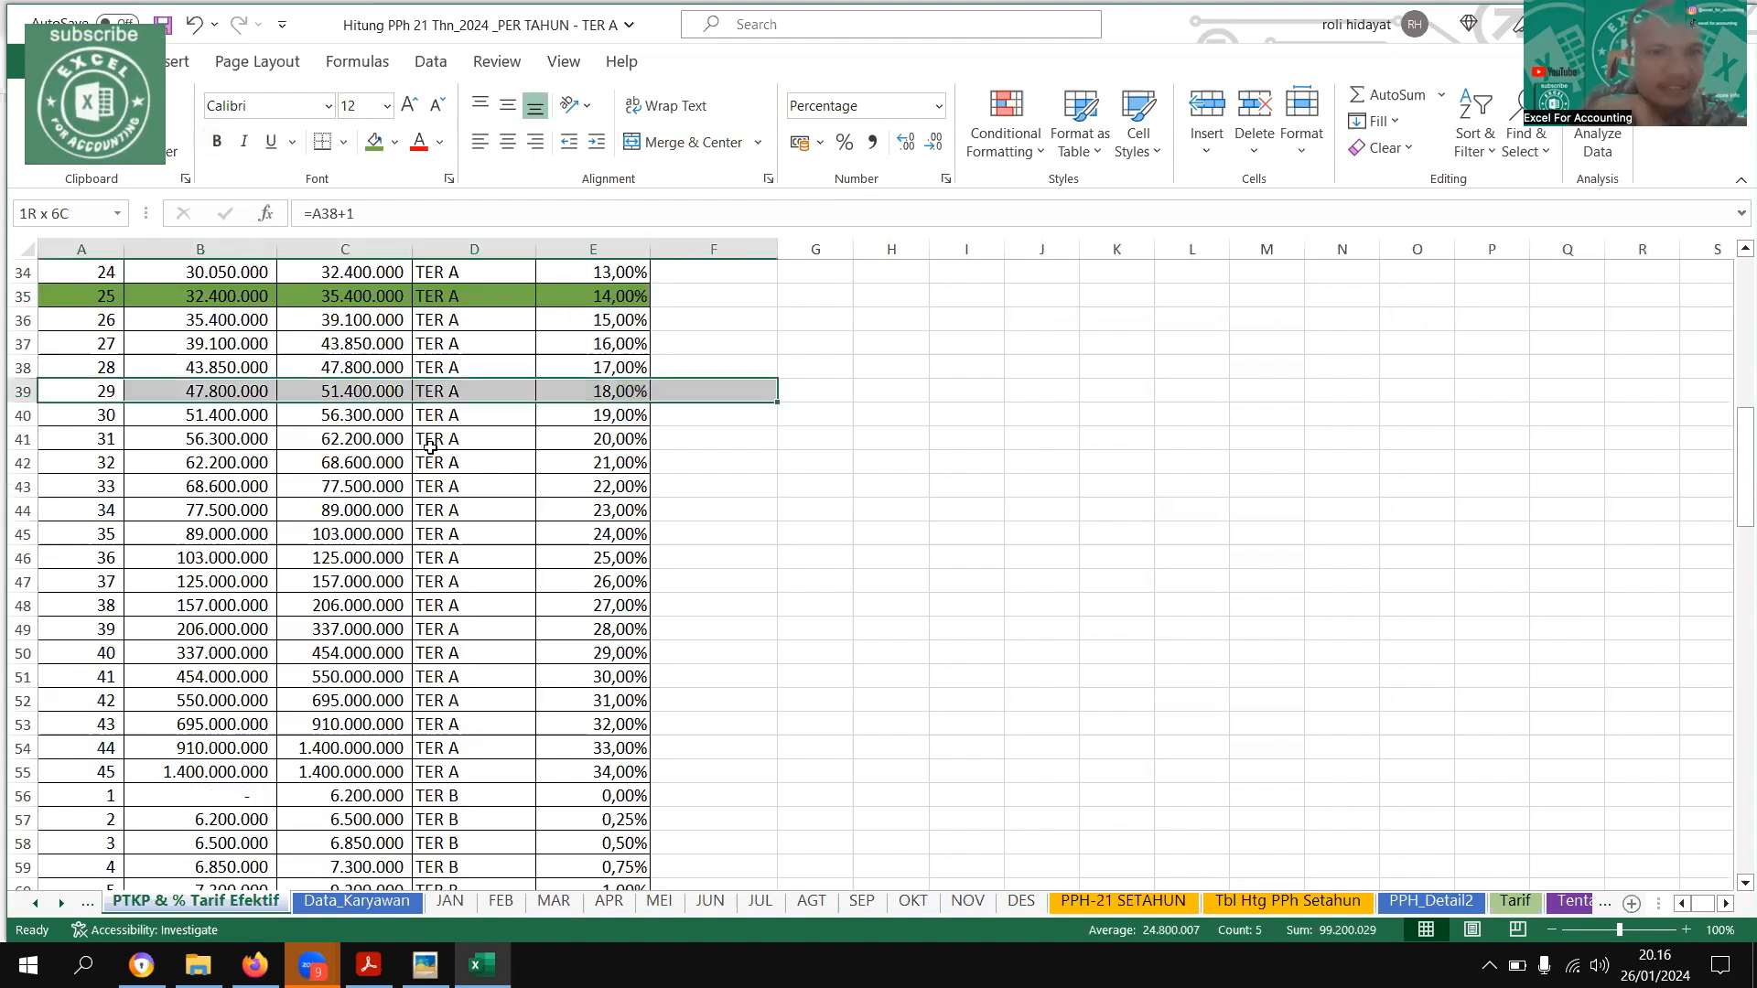
key("F4")
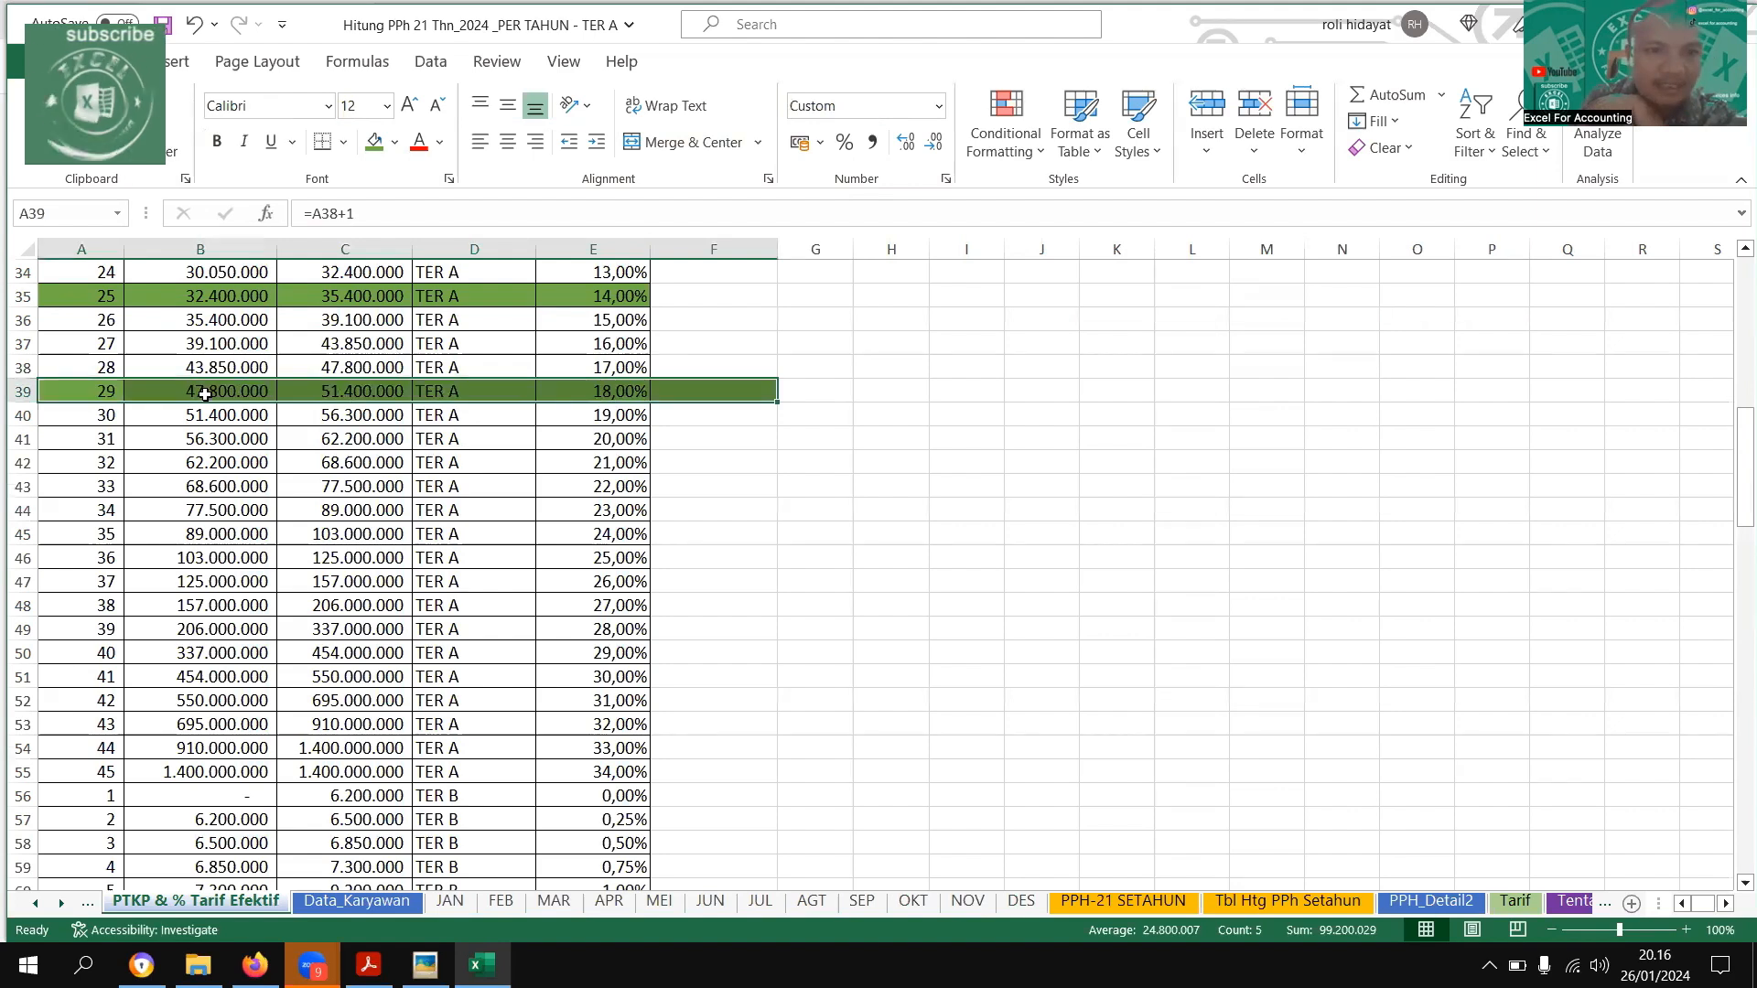
left_click(210, 394)
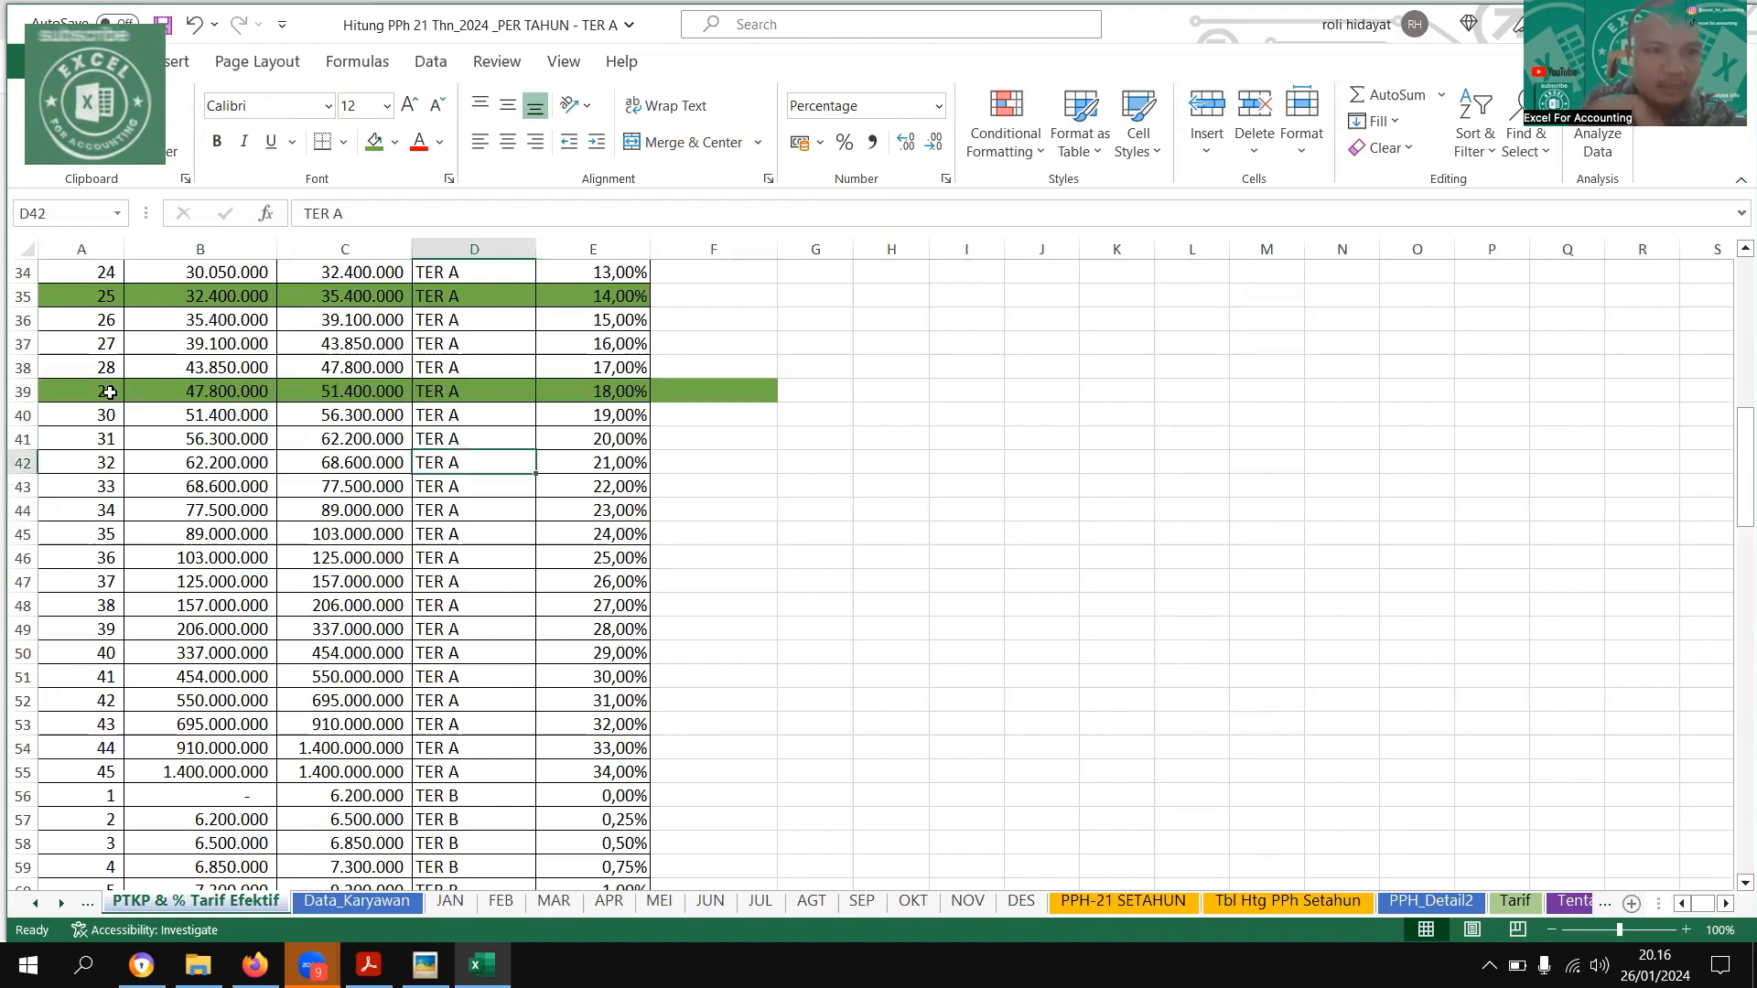
left_click(385, 396)
left_click(629, 399)
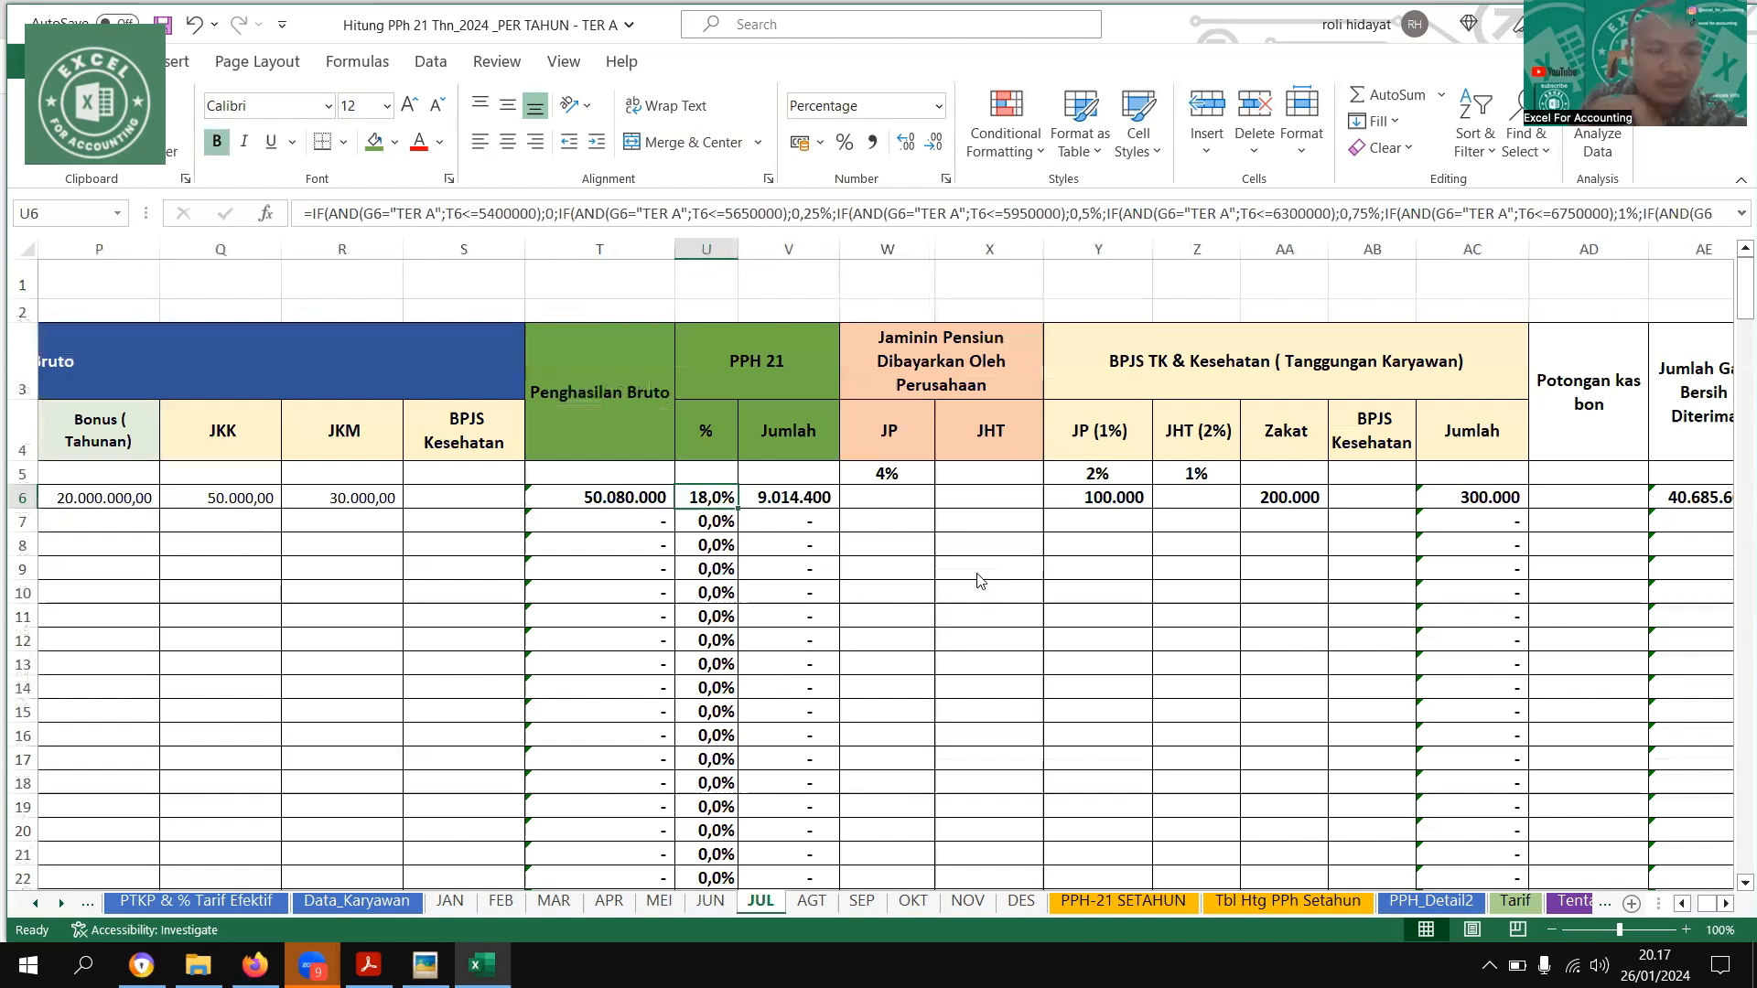
Compare July's rate and tax with the example image, and group the AGT, SEP, OKT and NOV sheets
key("alt+Tab")
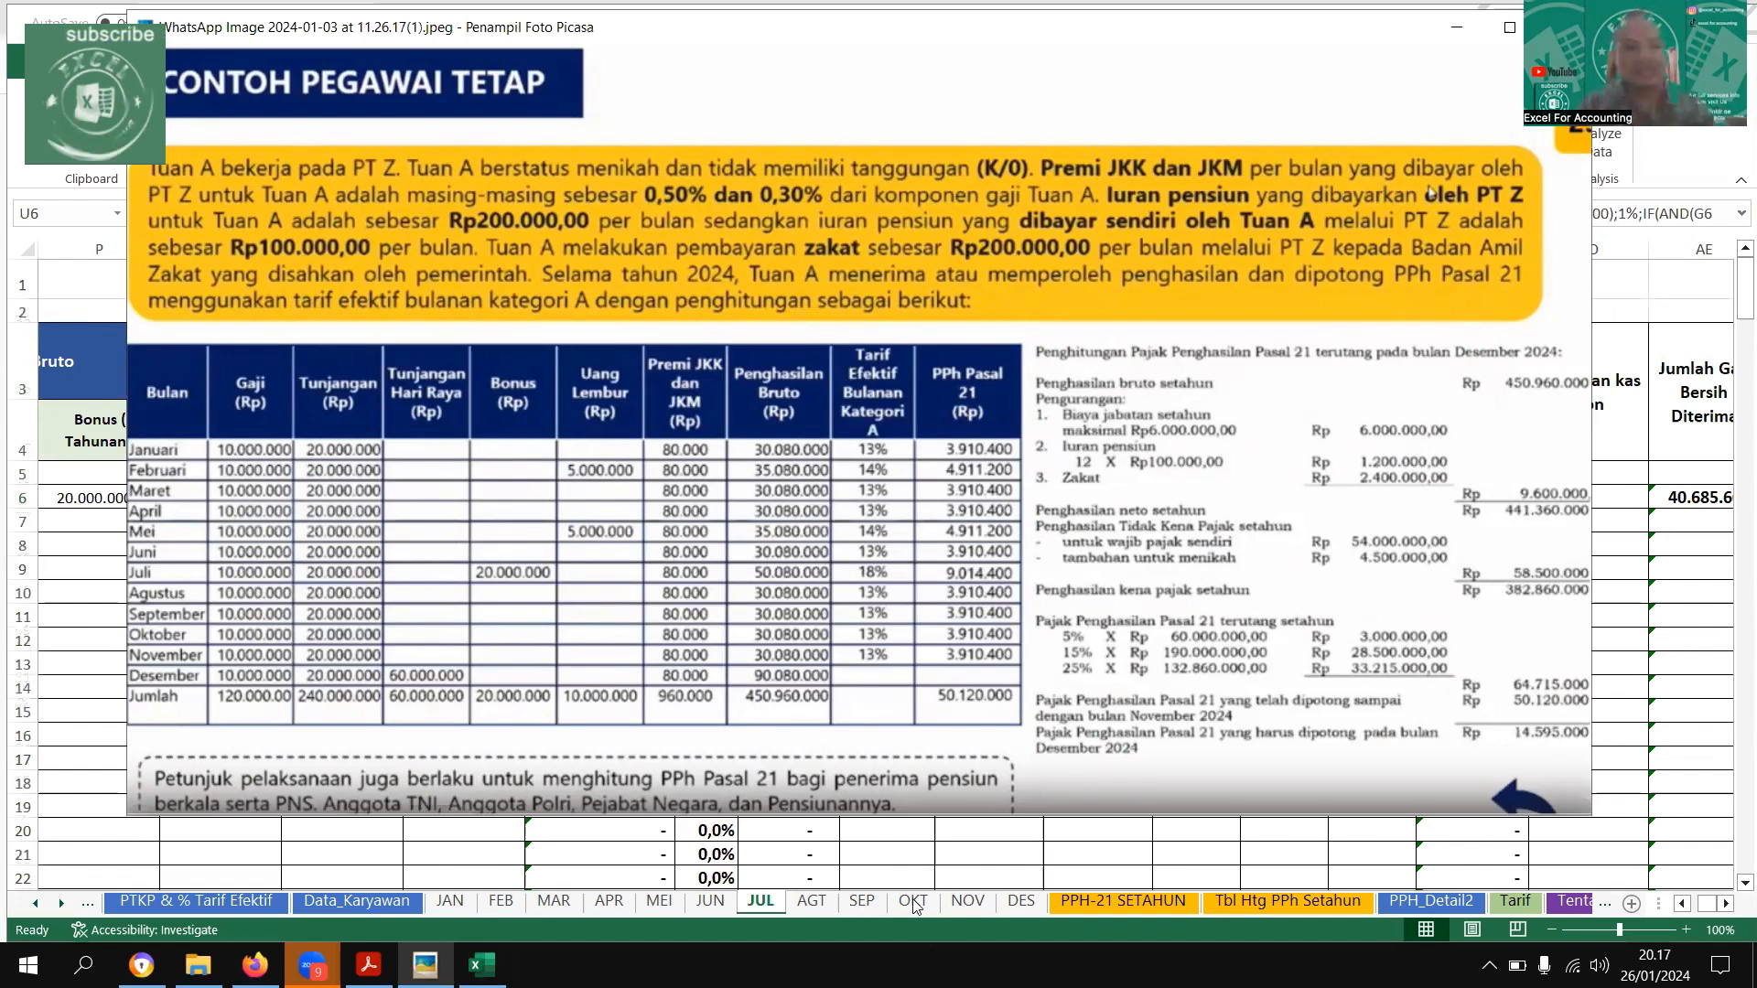
key("Escape")
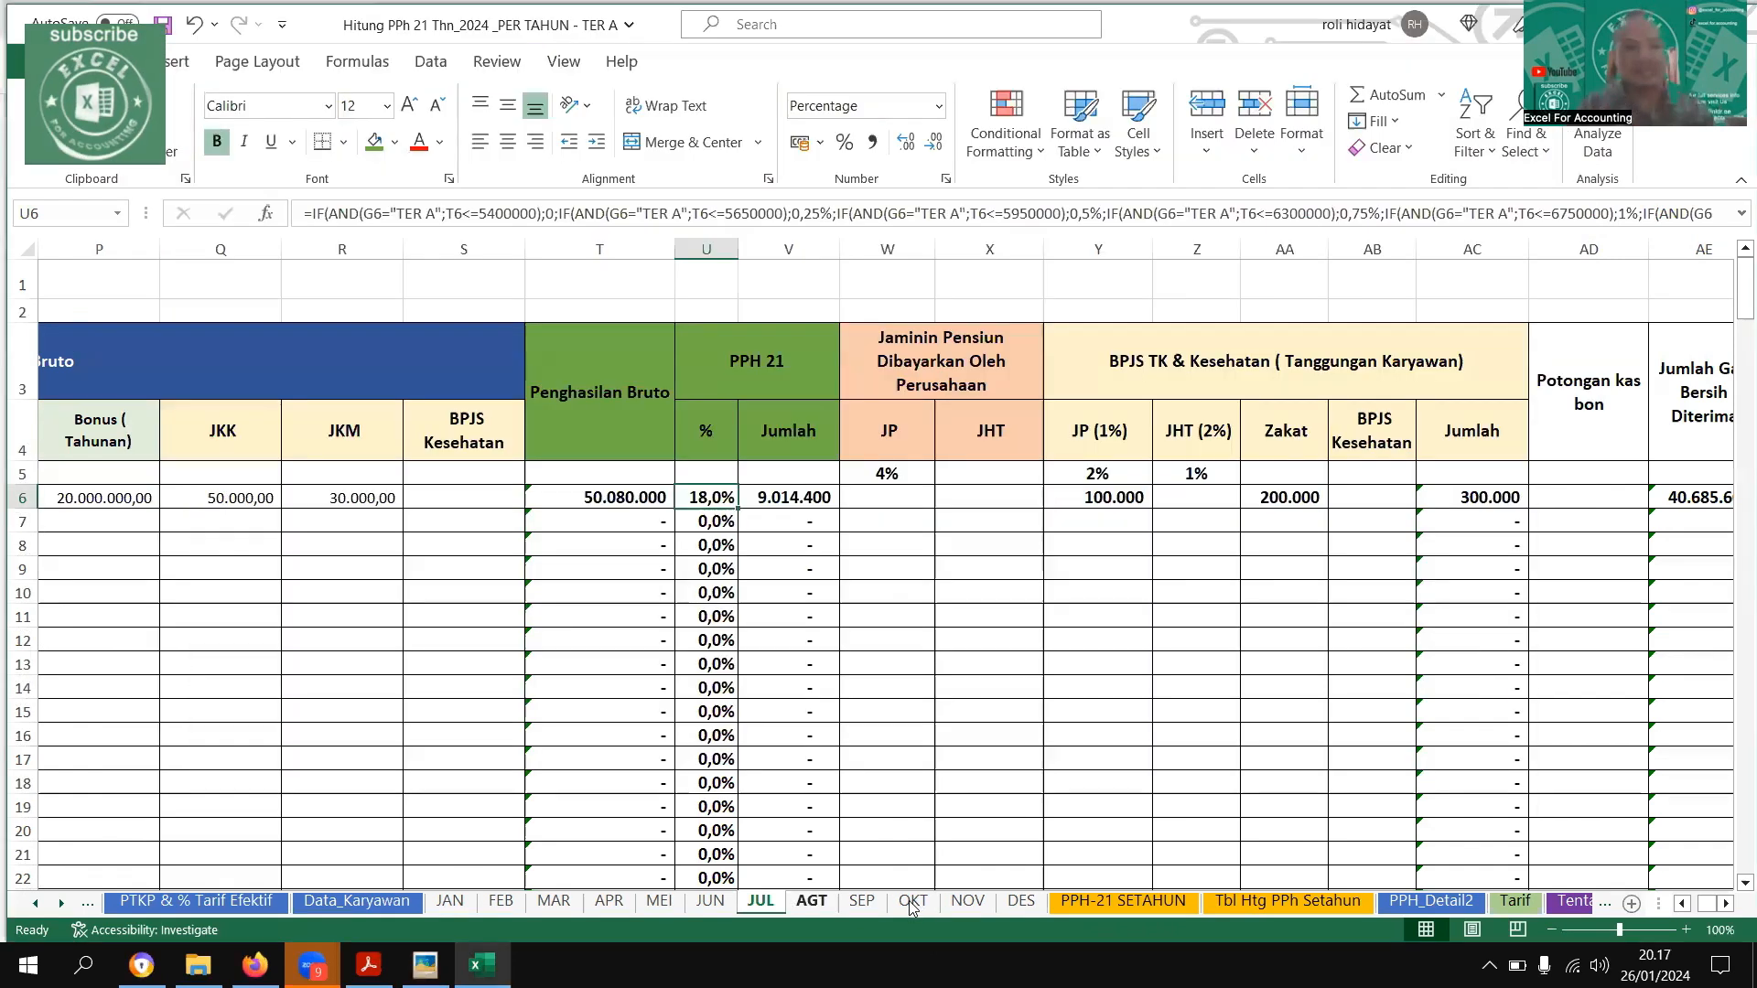
left_click(966, 904, "shift")
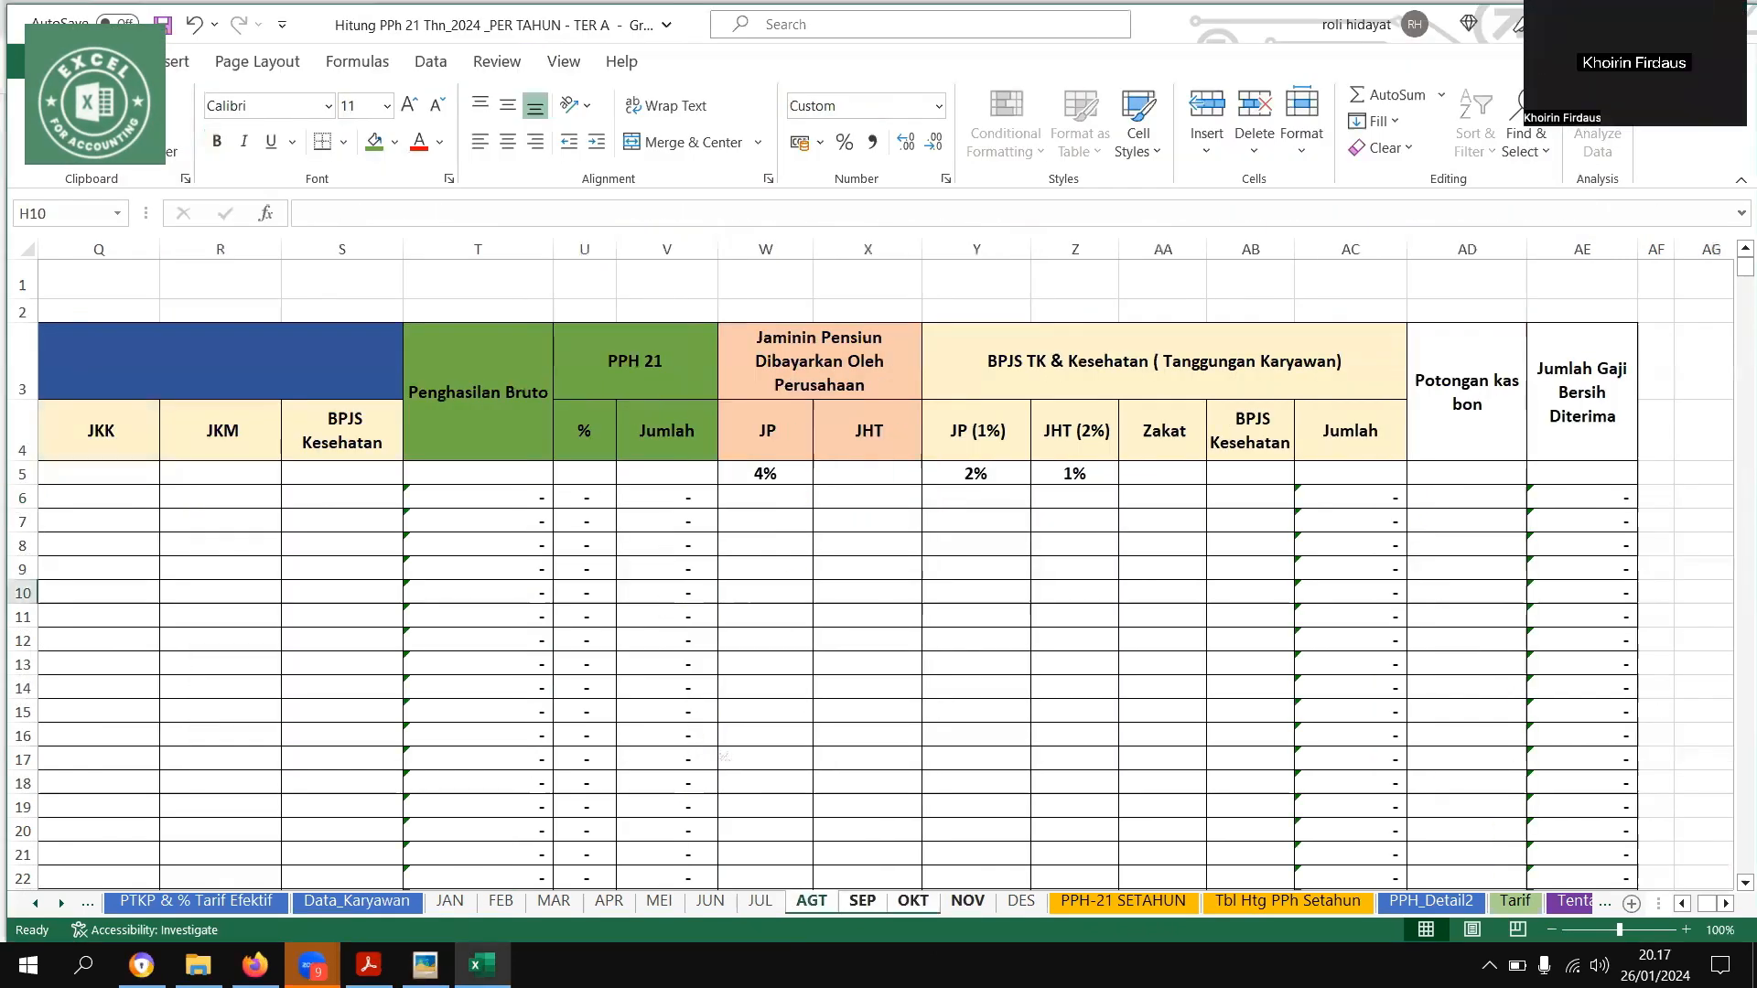
Recheck the example image and enter the first employee's Gaji Pokok of 10000000 and Tunjangan Jabatan of 20000000 on the grouped AGT–NOV sheets
left_click(442, 959)
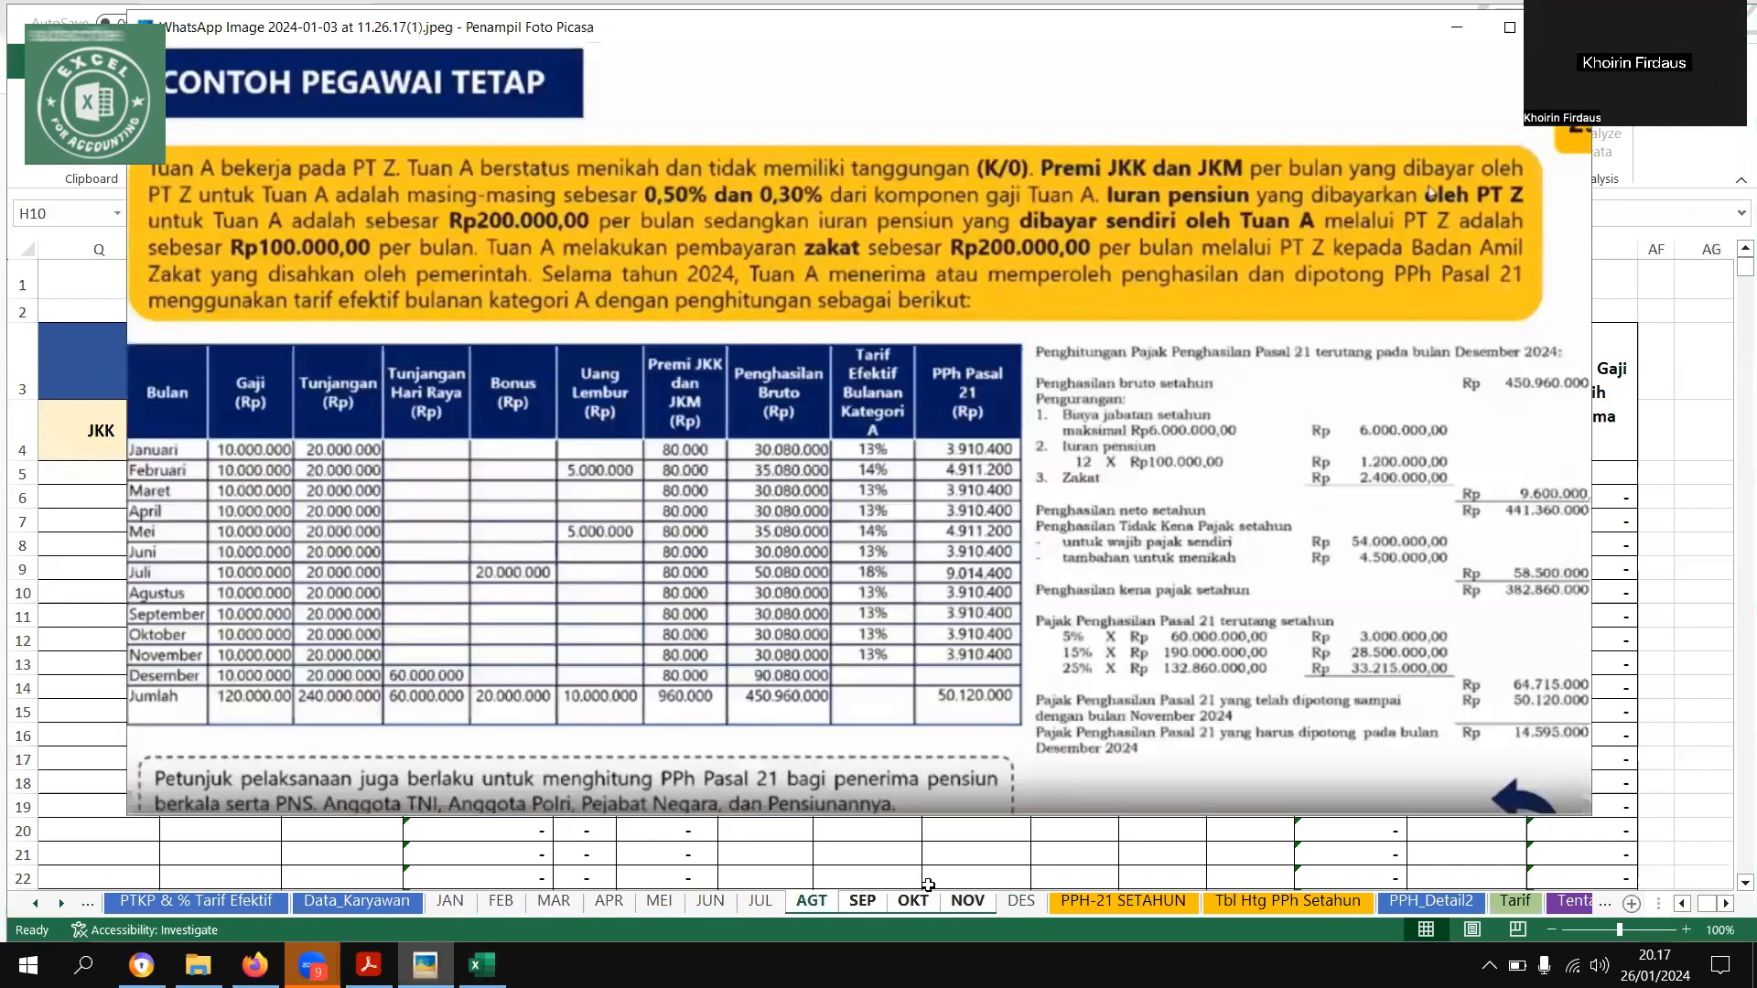
key("Escape")
left_click(868, 592)
left_click_drag(7, 358, 700, 512)
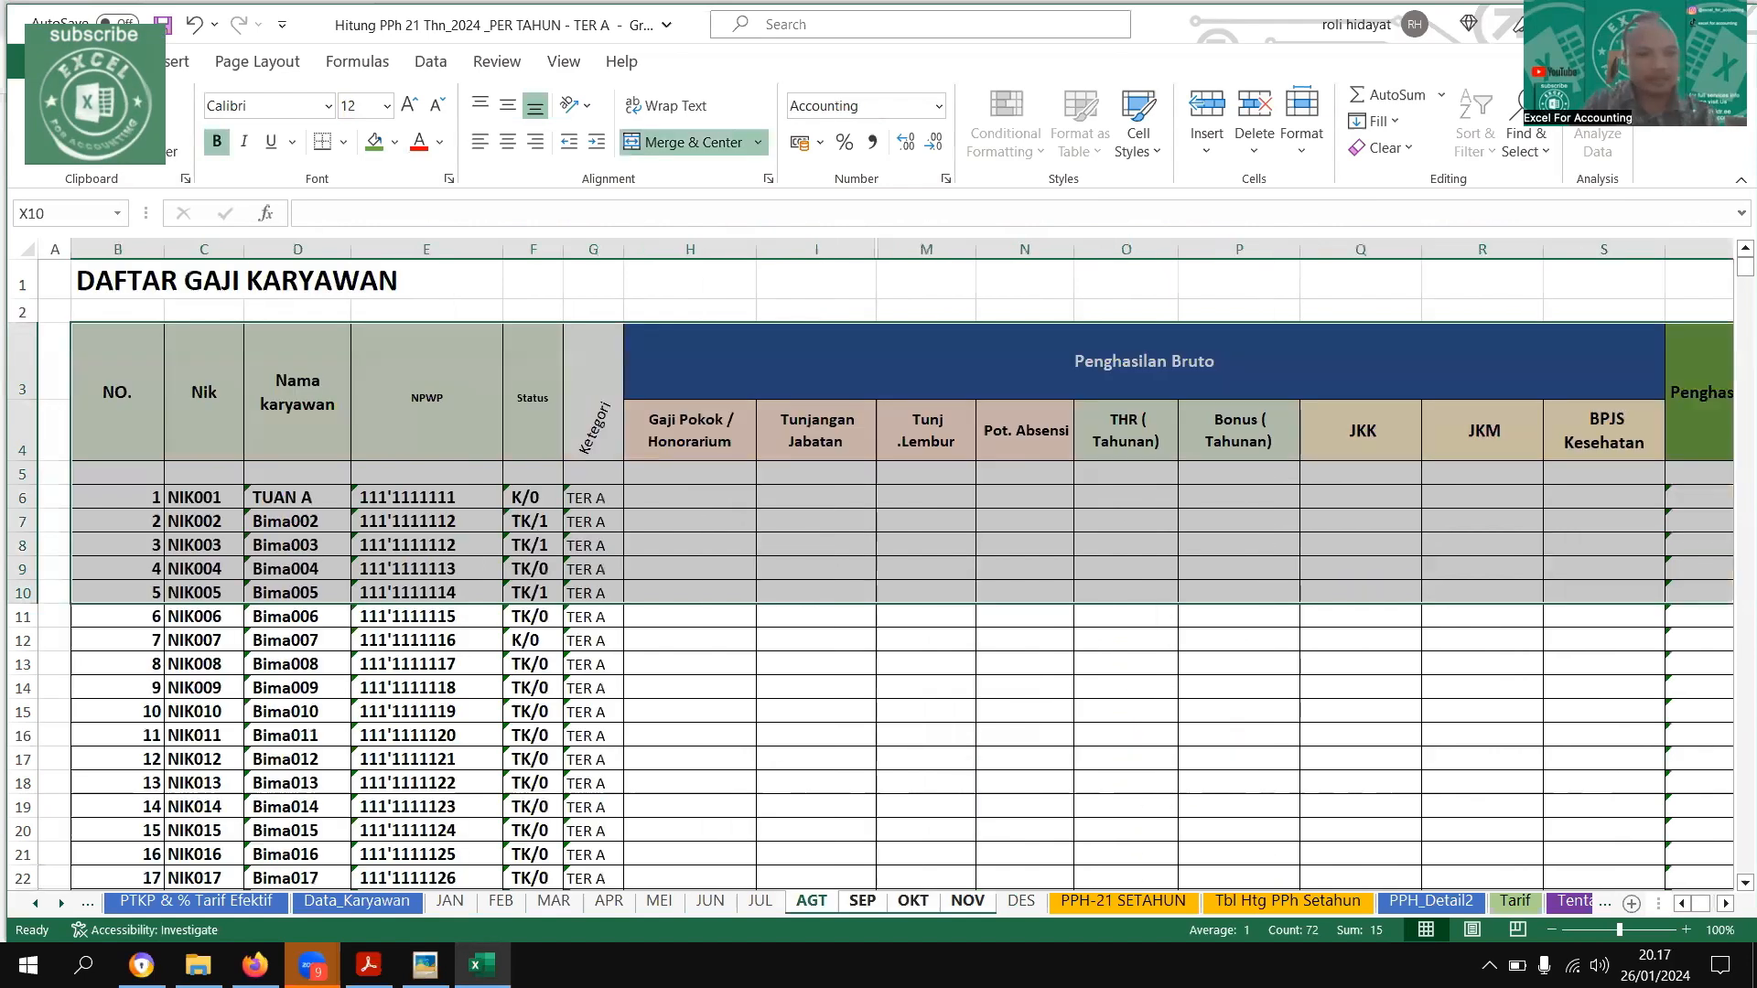
left_click(690, 497)
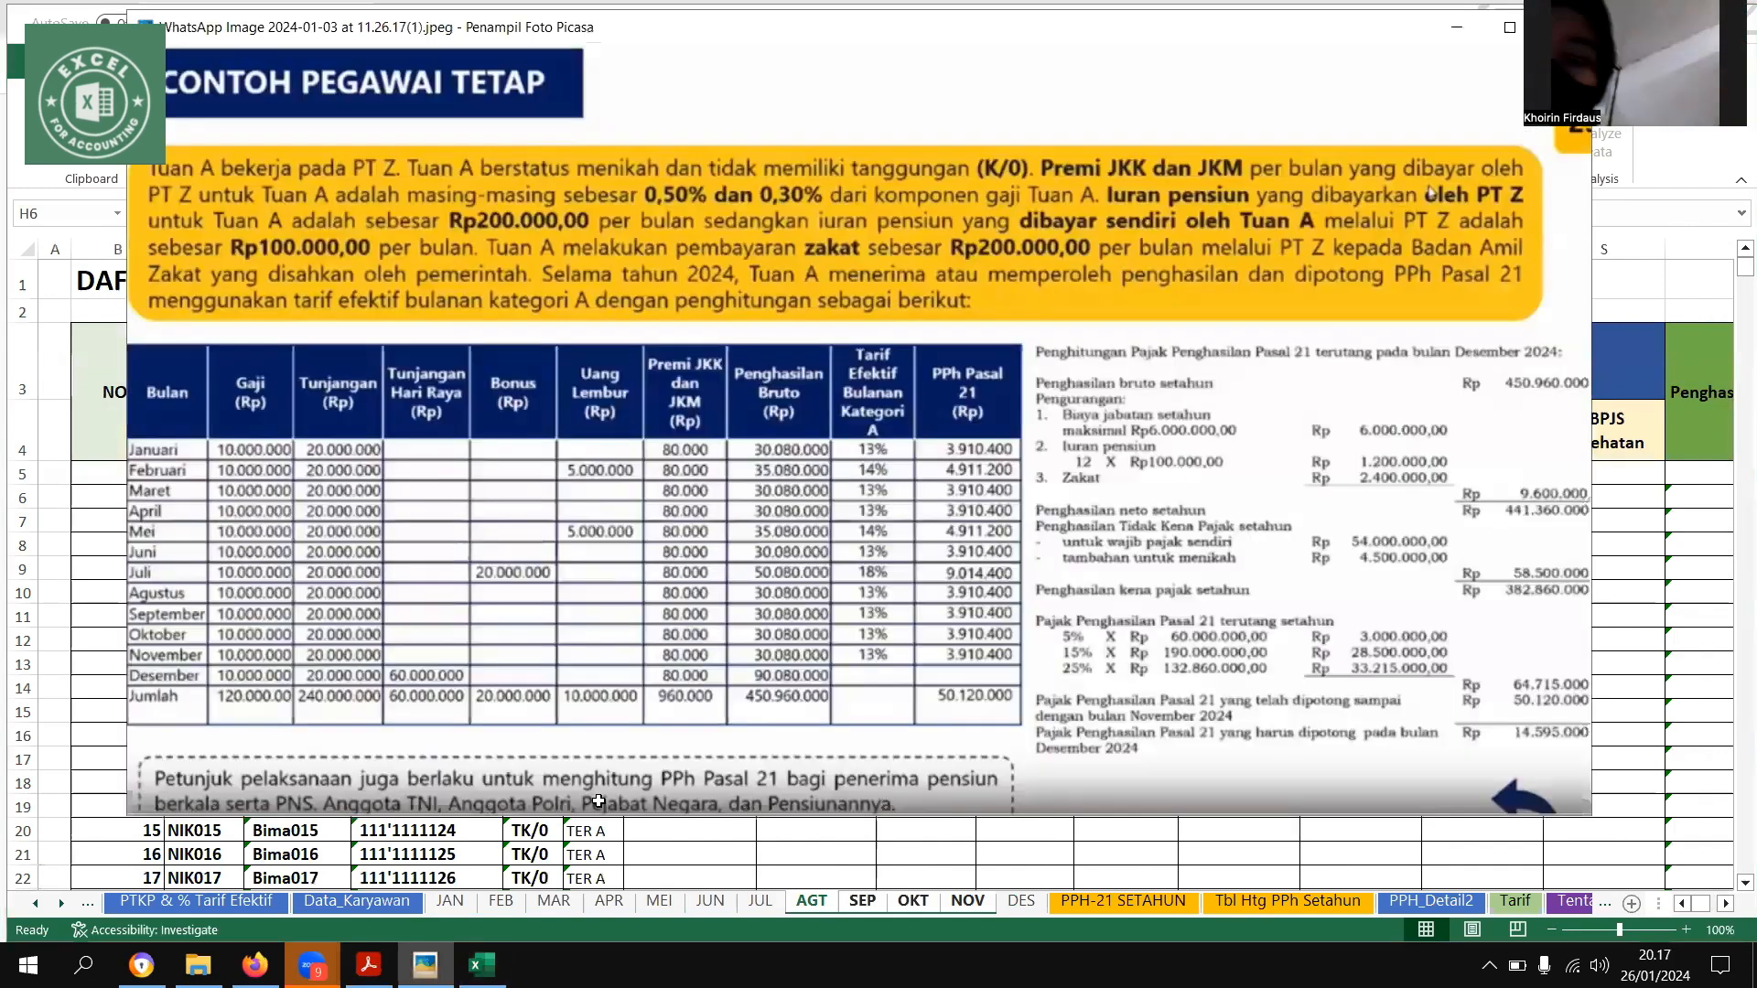
type("10000000")
key("Return")
key("Up")
key("Right")
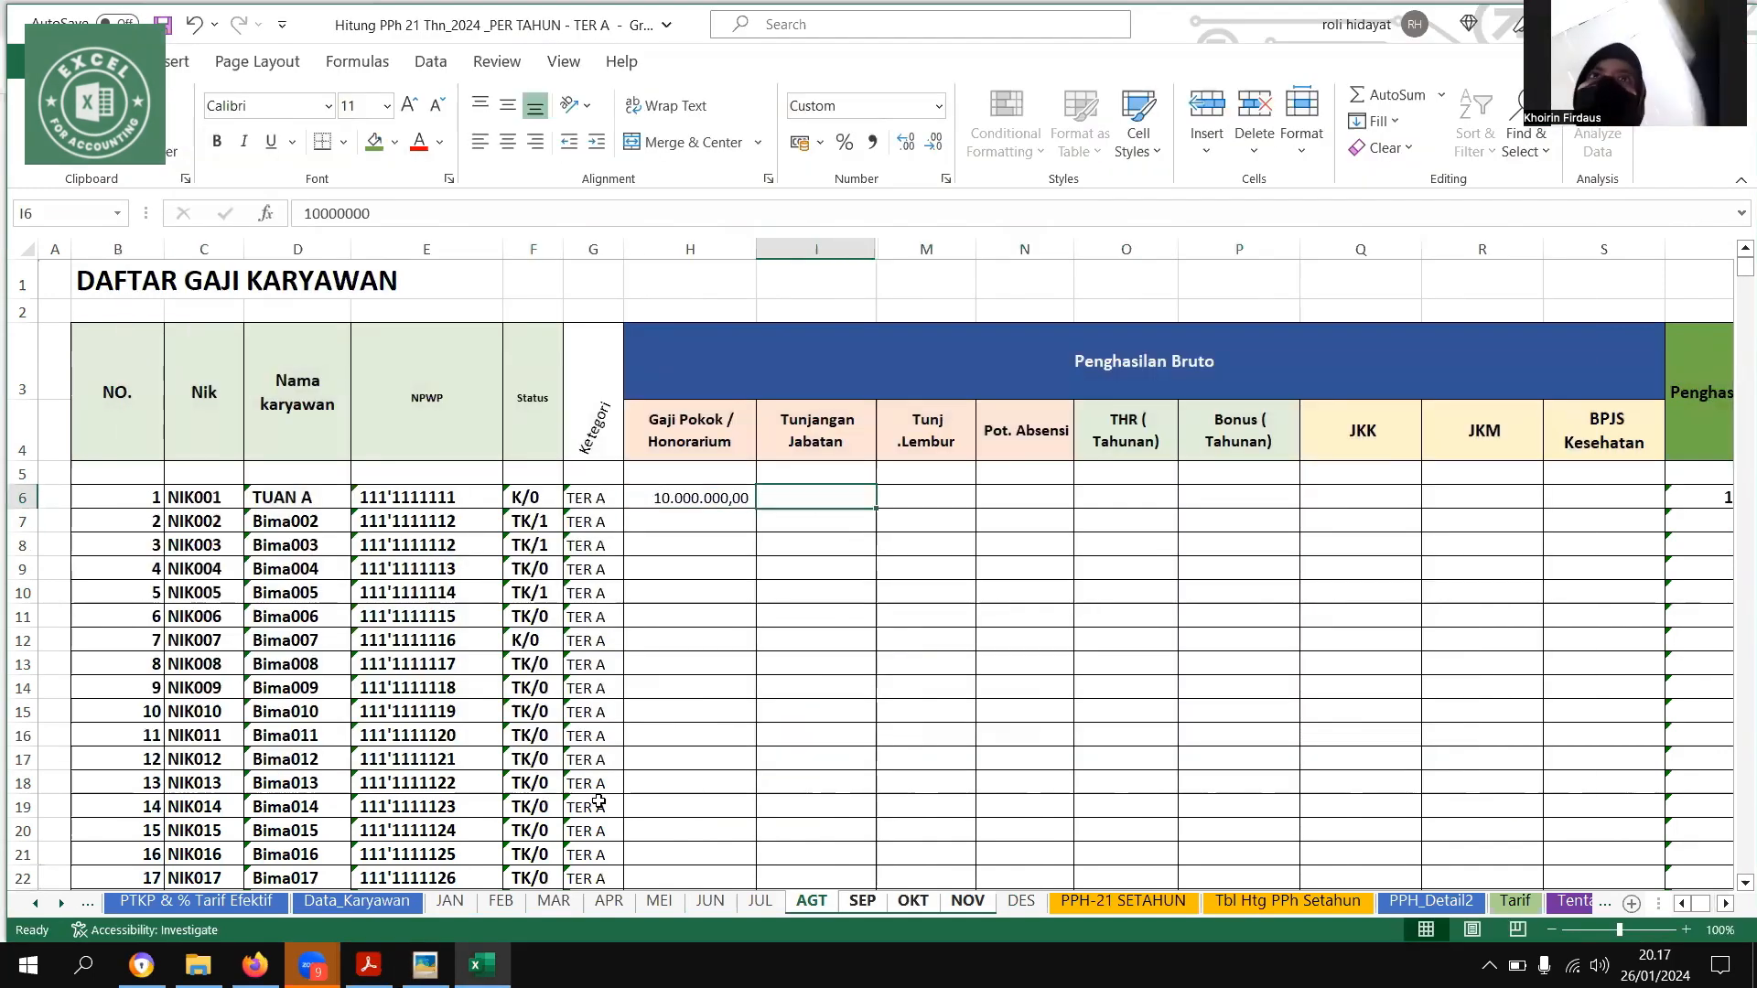
type("20.000.00")
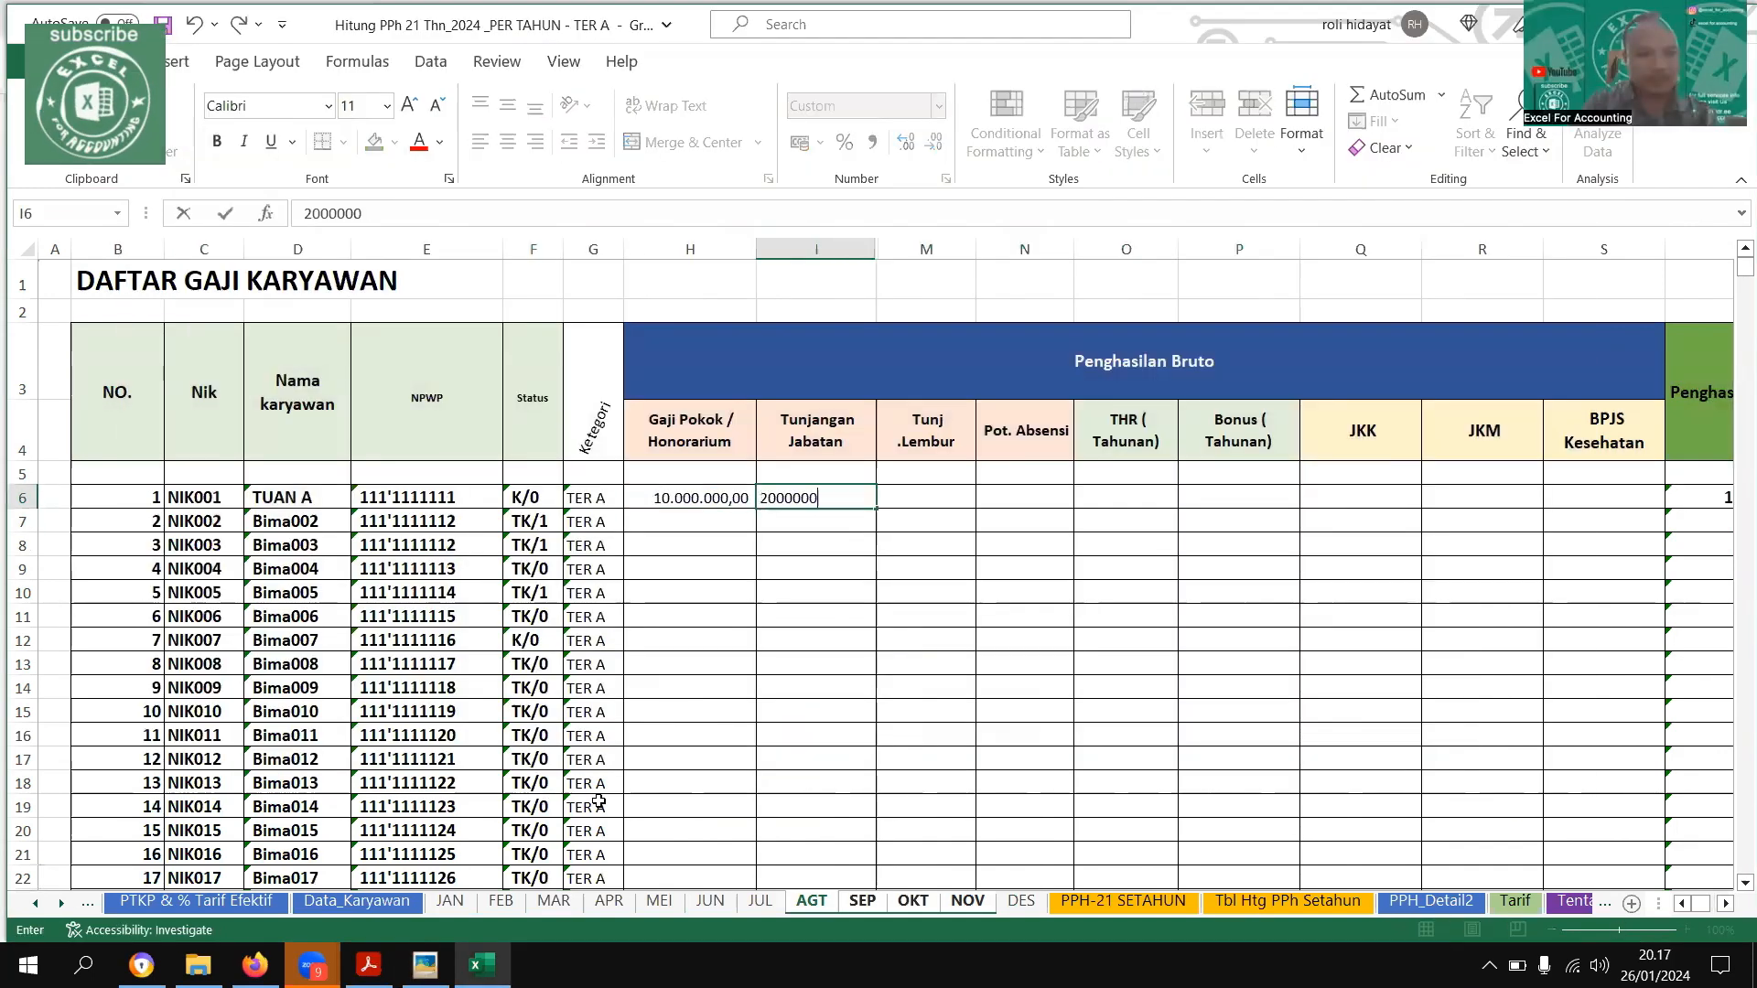
type("0")
key("Return")
Enter the first employee's JKK of 50000 on the grouped AGT–NOV sheets
key("Up")
key("Right")
key("Right")
key("Right")
key("Right")
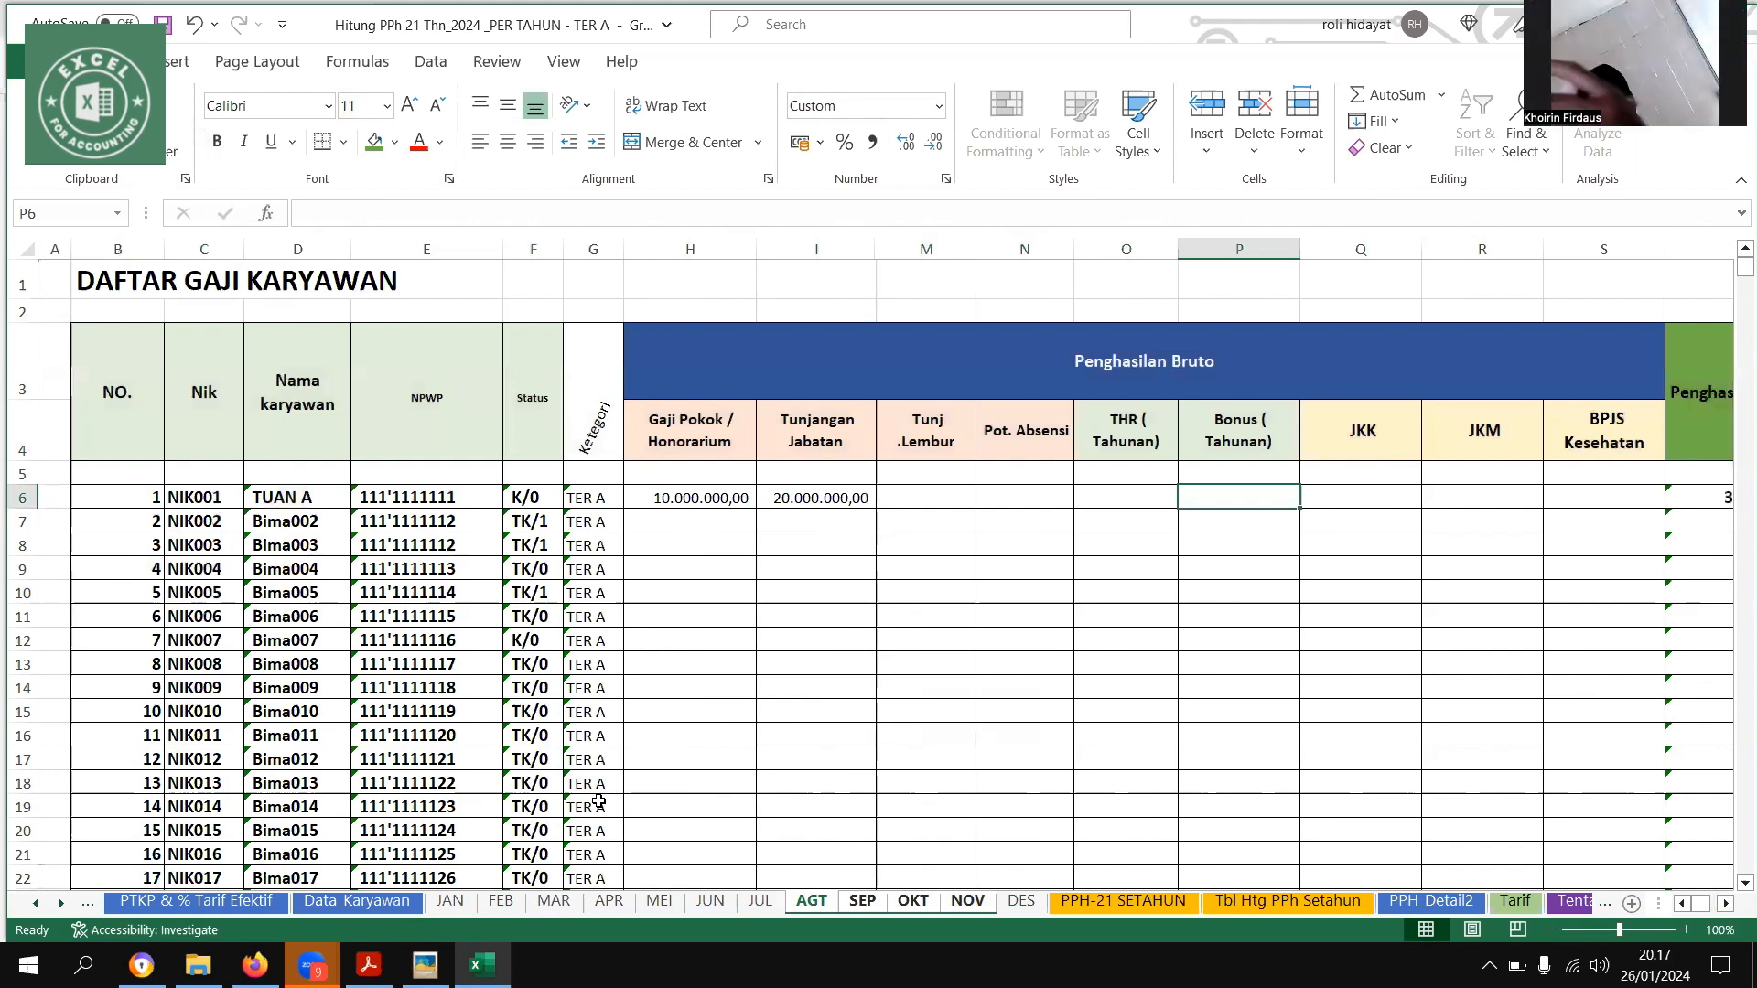
scroll(599, 802, "right", 3)
key("Right")
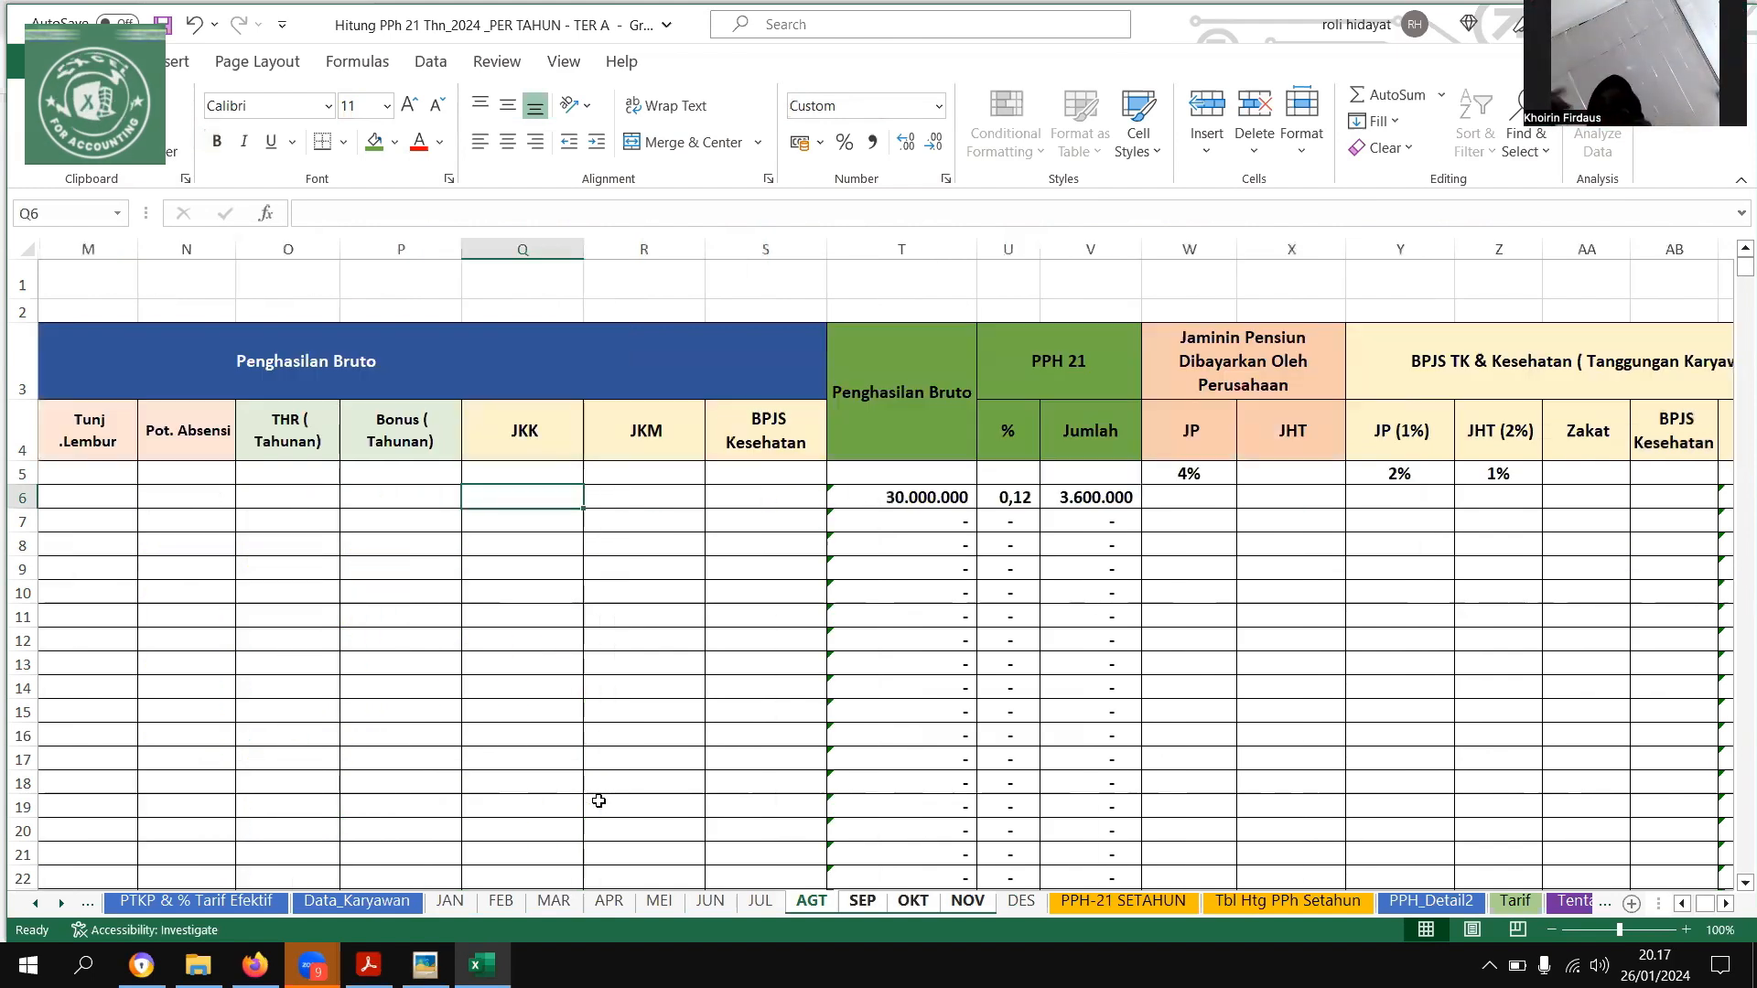
type("50000")
key("Return")
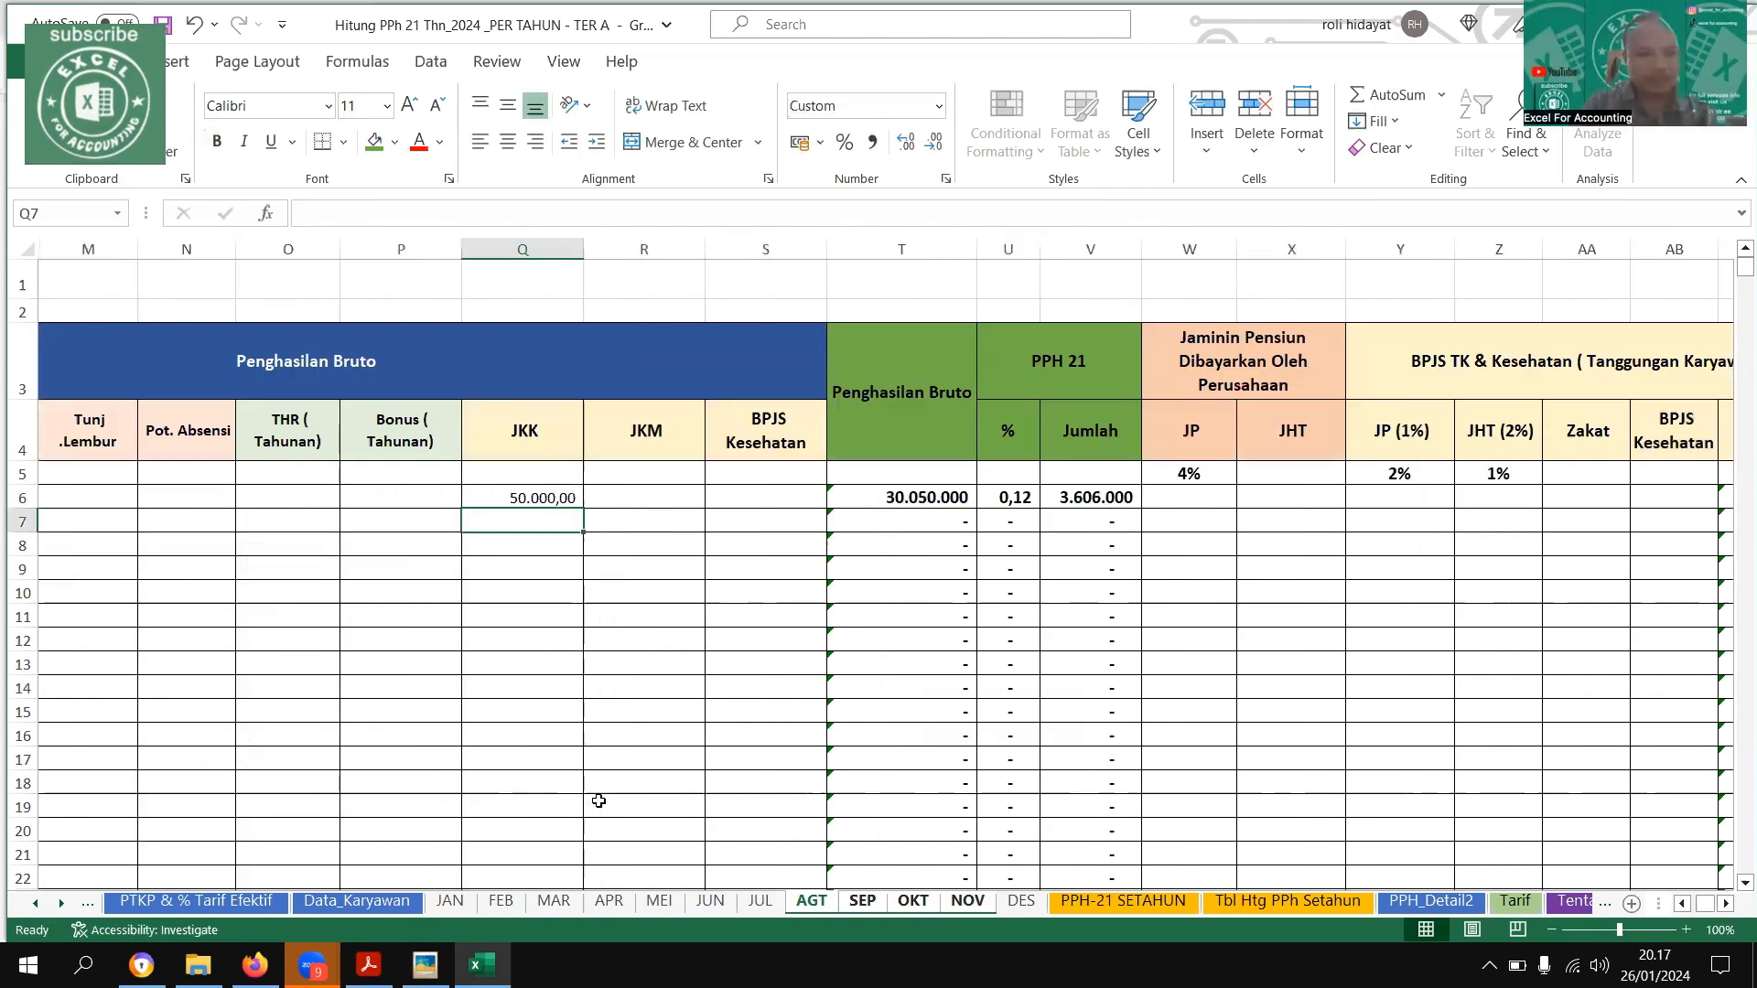
Enter the first employee's JKM of 30000 on the grouped AGT–NOV sheets
key("Up")
key("Right")
type("3")
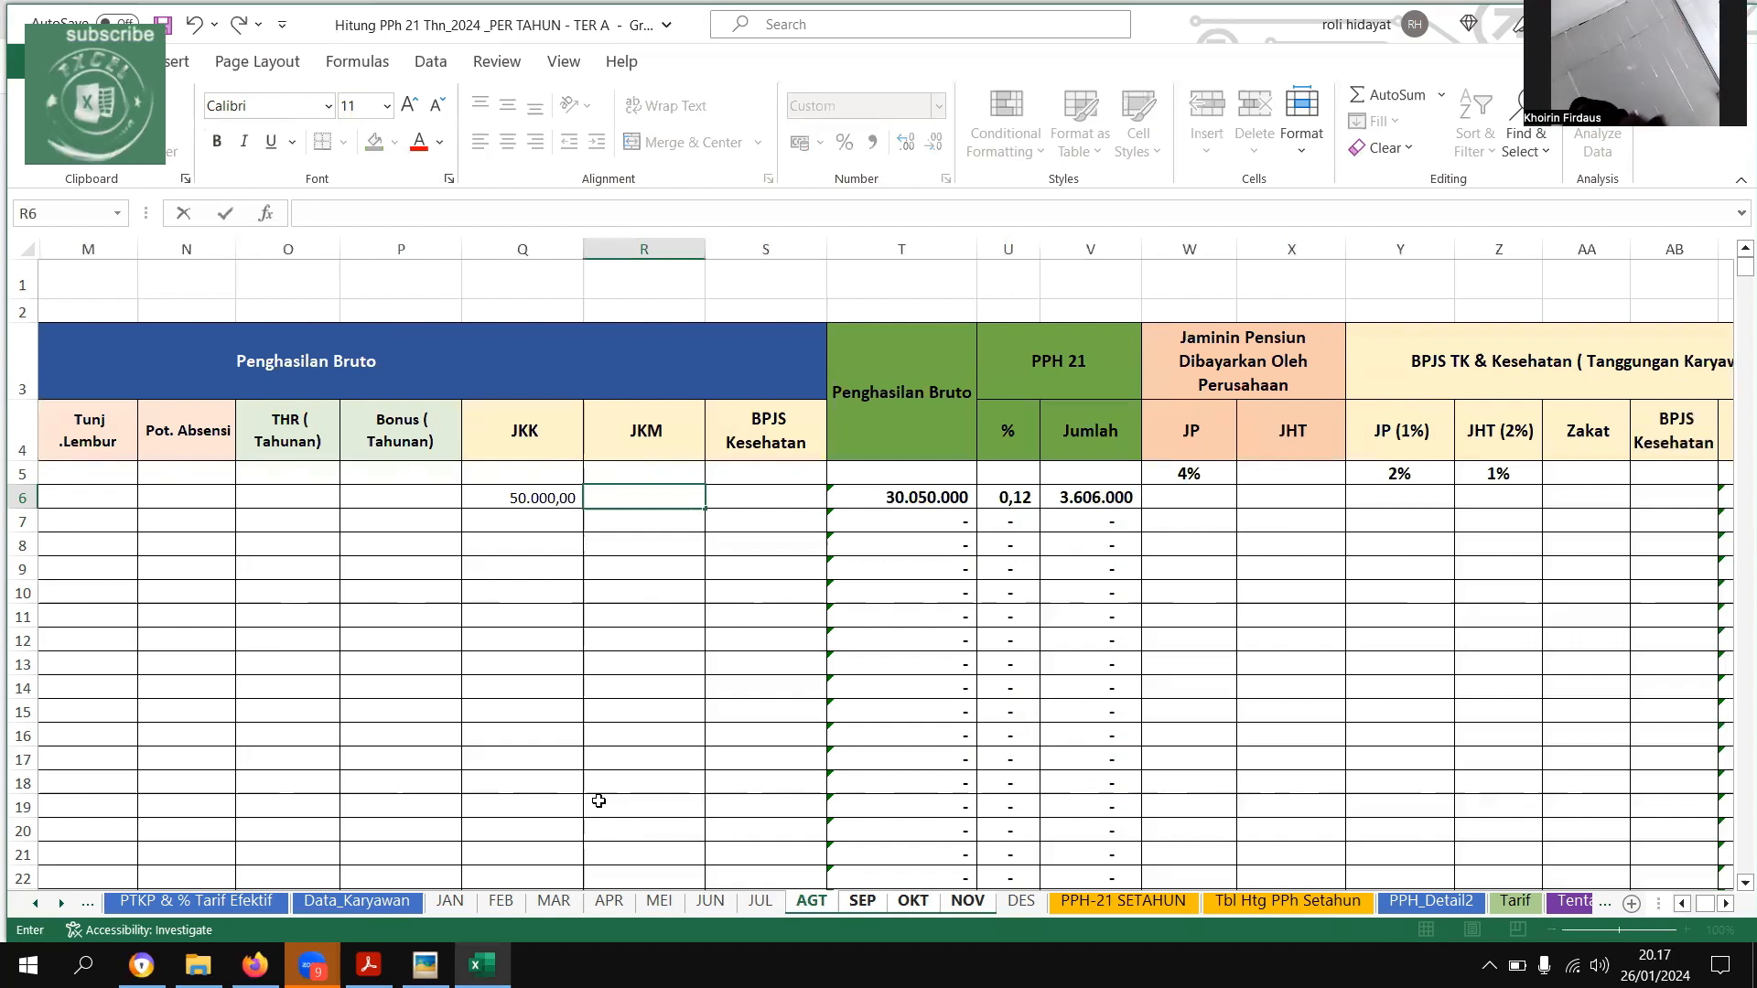
type("00000")
key("Return")
key("Up")
type("30.000")
key("Return")
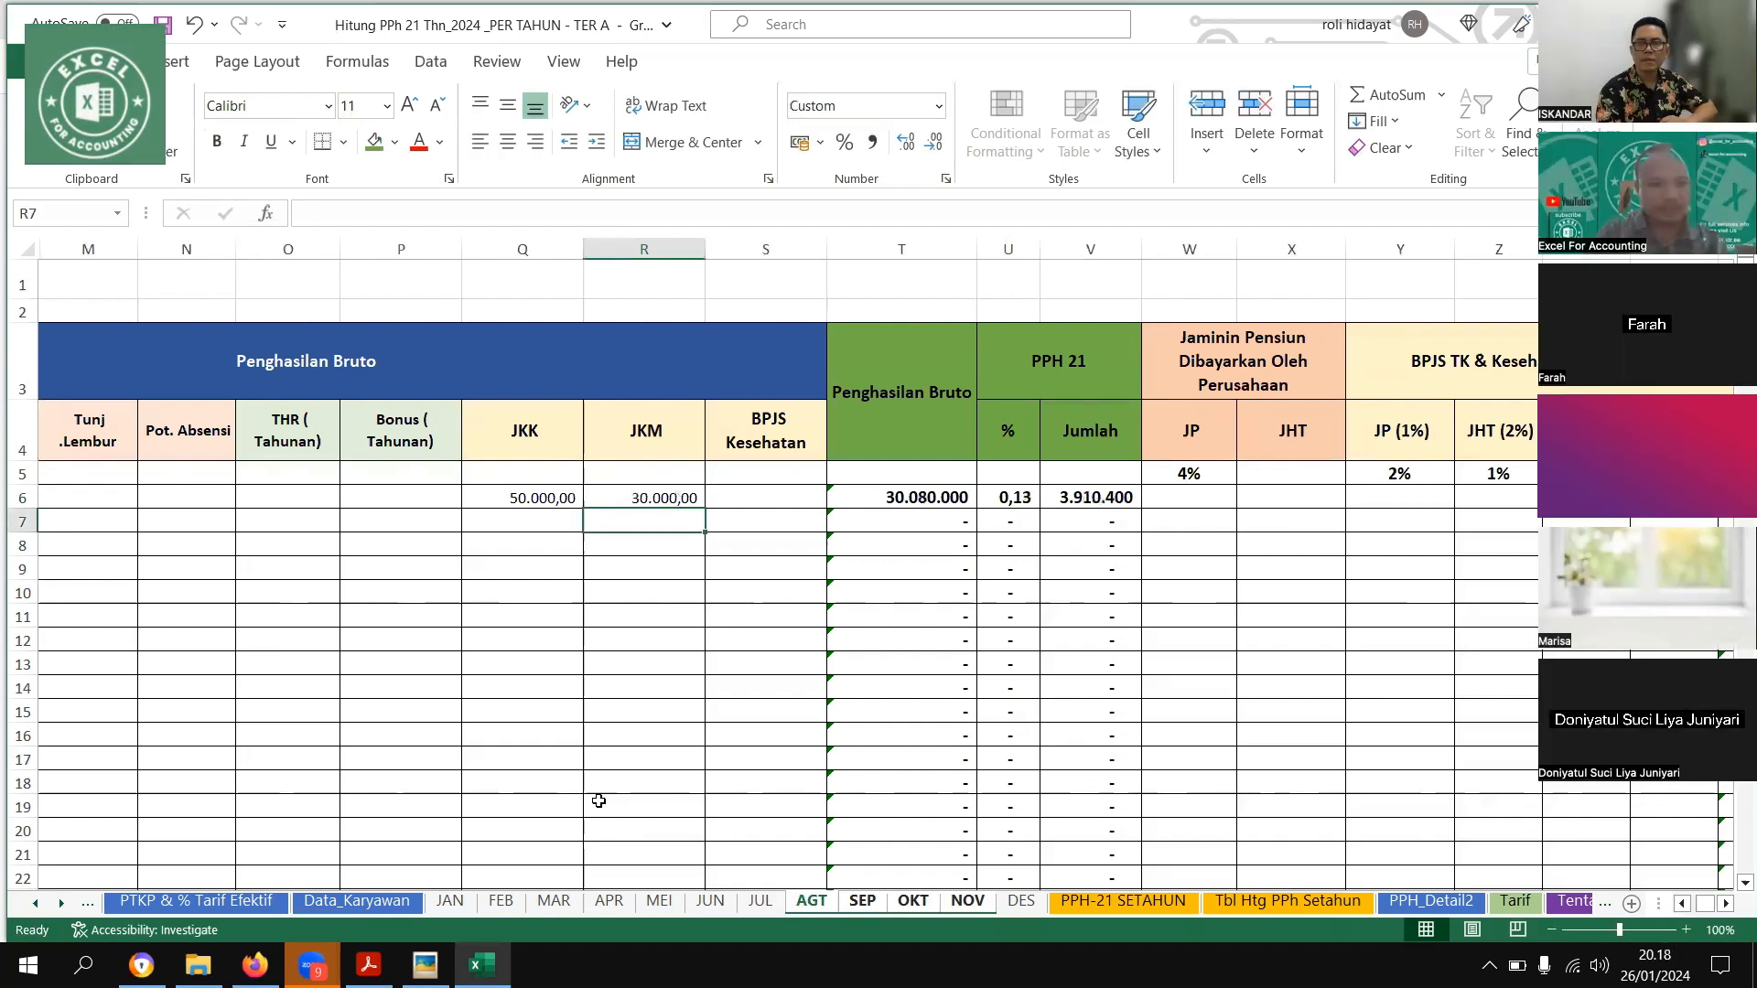
Enter the first employee's JP (1%) deduction of 100000 on the grouped AGT–NOV sheets
key("Up")
key("Right")
key("Right")
key("Right")
key("Right")
key("Right")
key("Right")
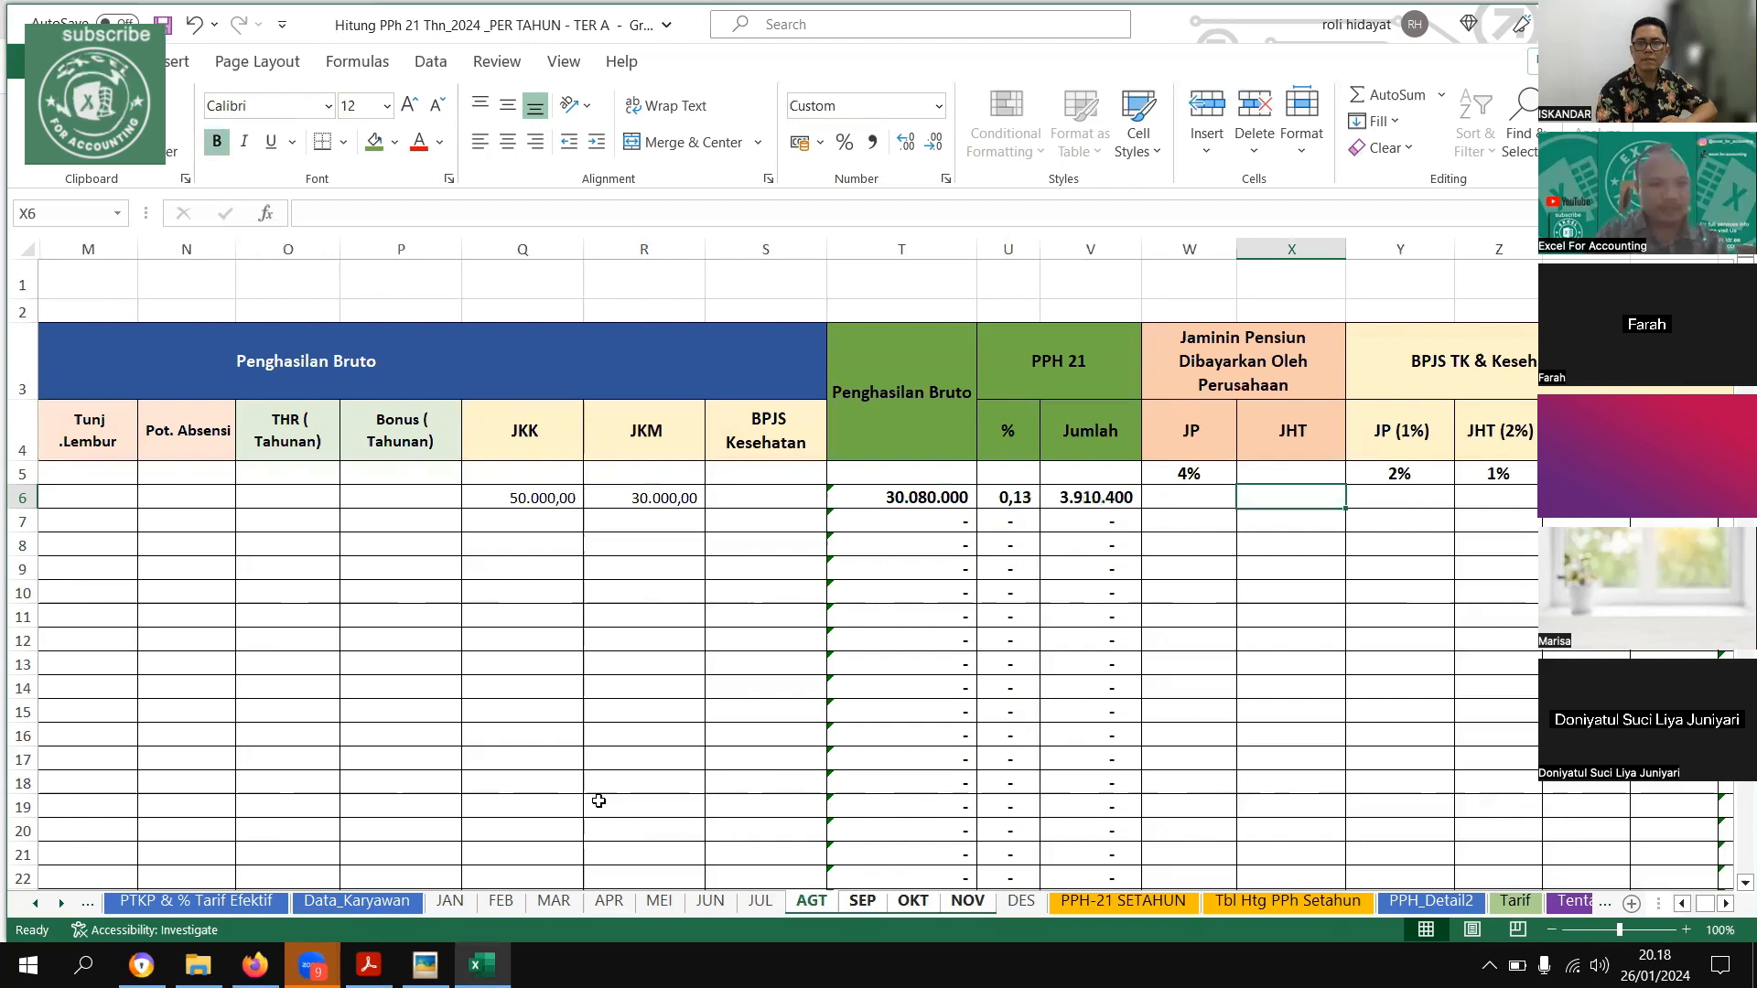
key("Right")
key("Right")
key("Right")
key("Right")
key("Right")
key("Right")
key("Left")
key("Left")
key("Left")
key("Left")
key("Left")
type("1000000")
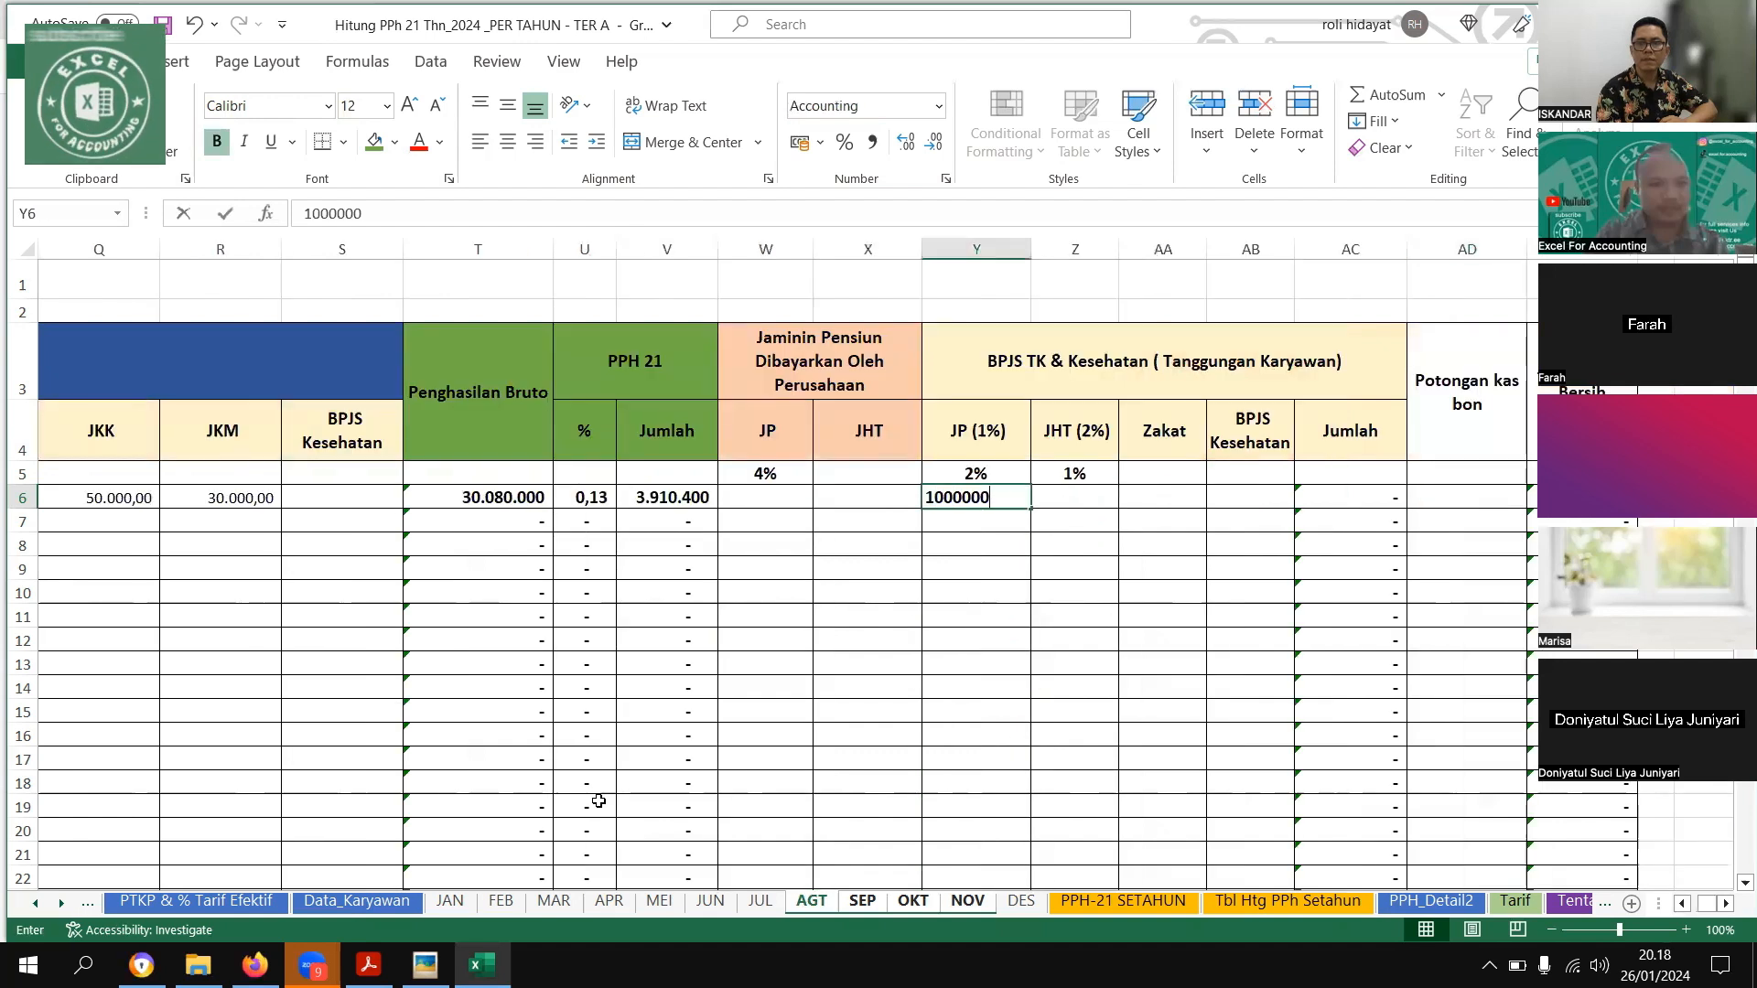
key("Return")
key("Up")
type("100000")
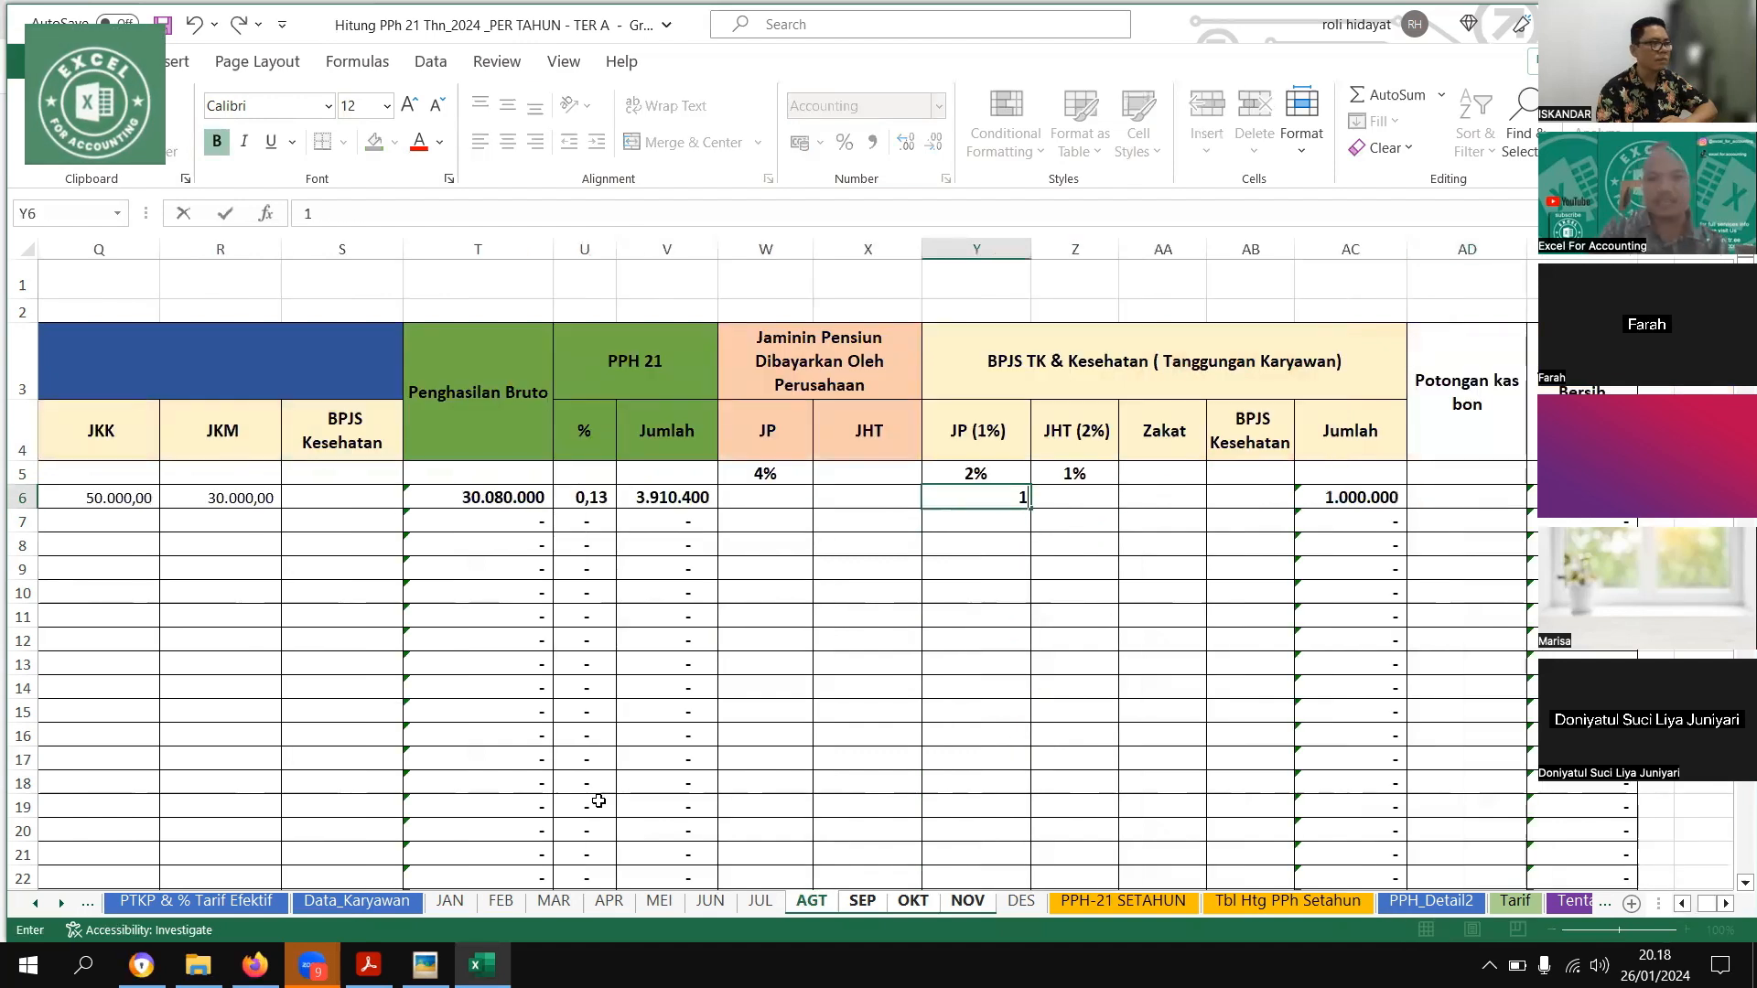
key("ctrl+Return")
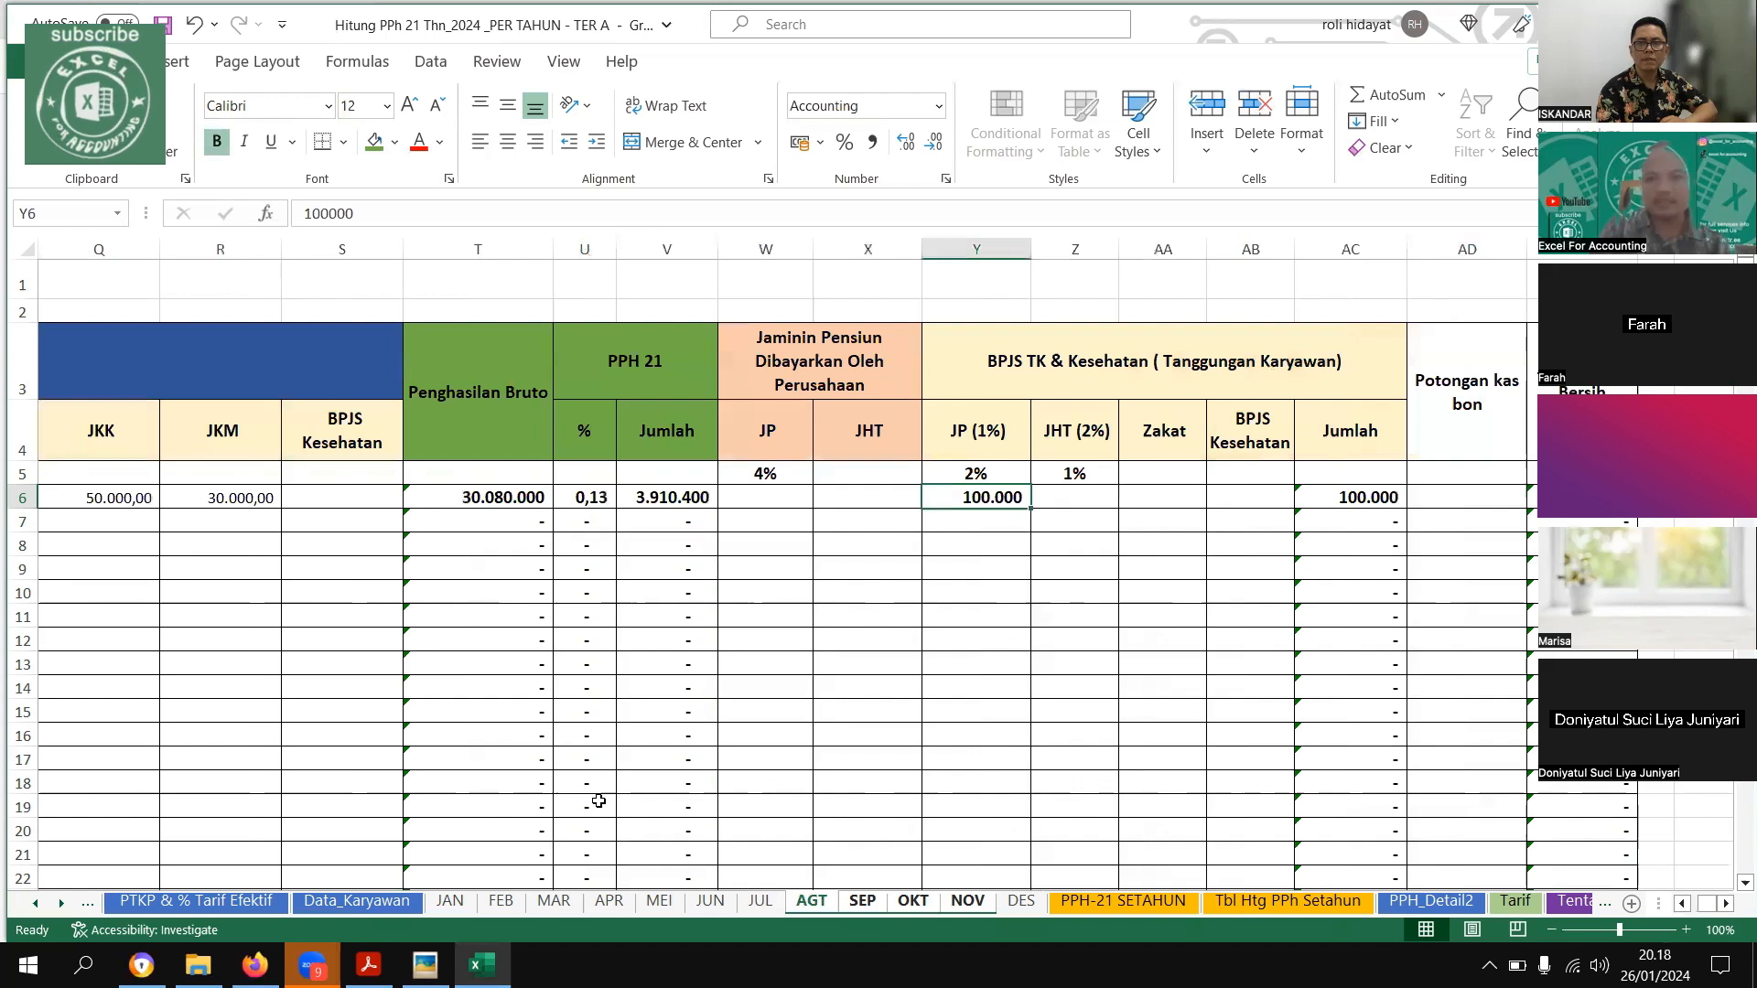
Enter the first employee's Zakat of 200000 on the grouped AGT–NOV sheets
key("Right")
key("Right")
type("200000")
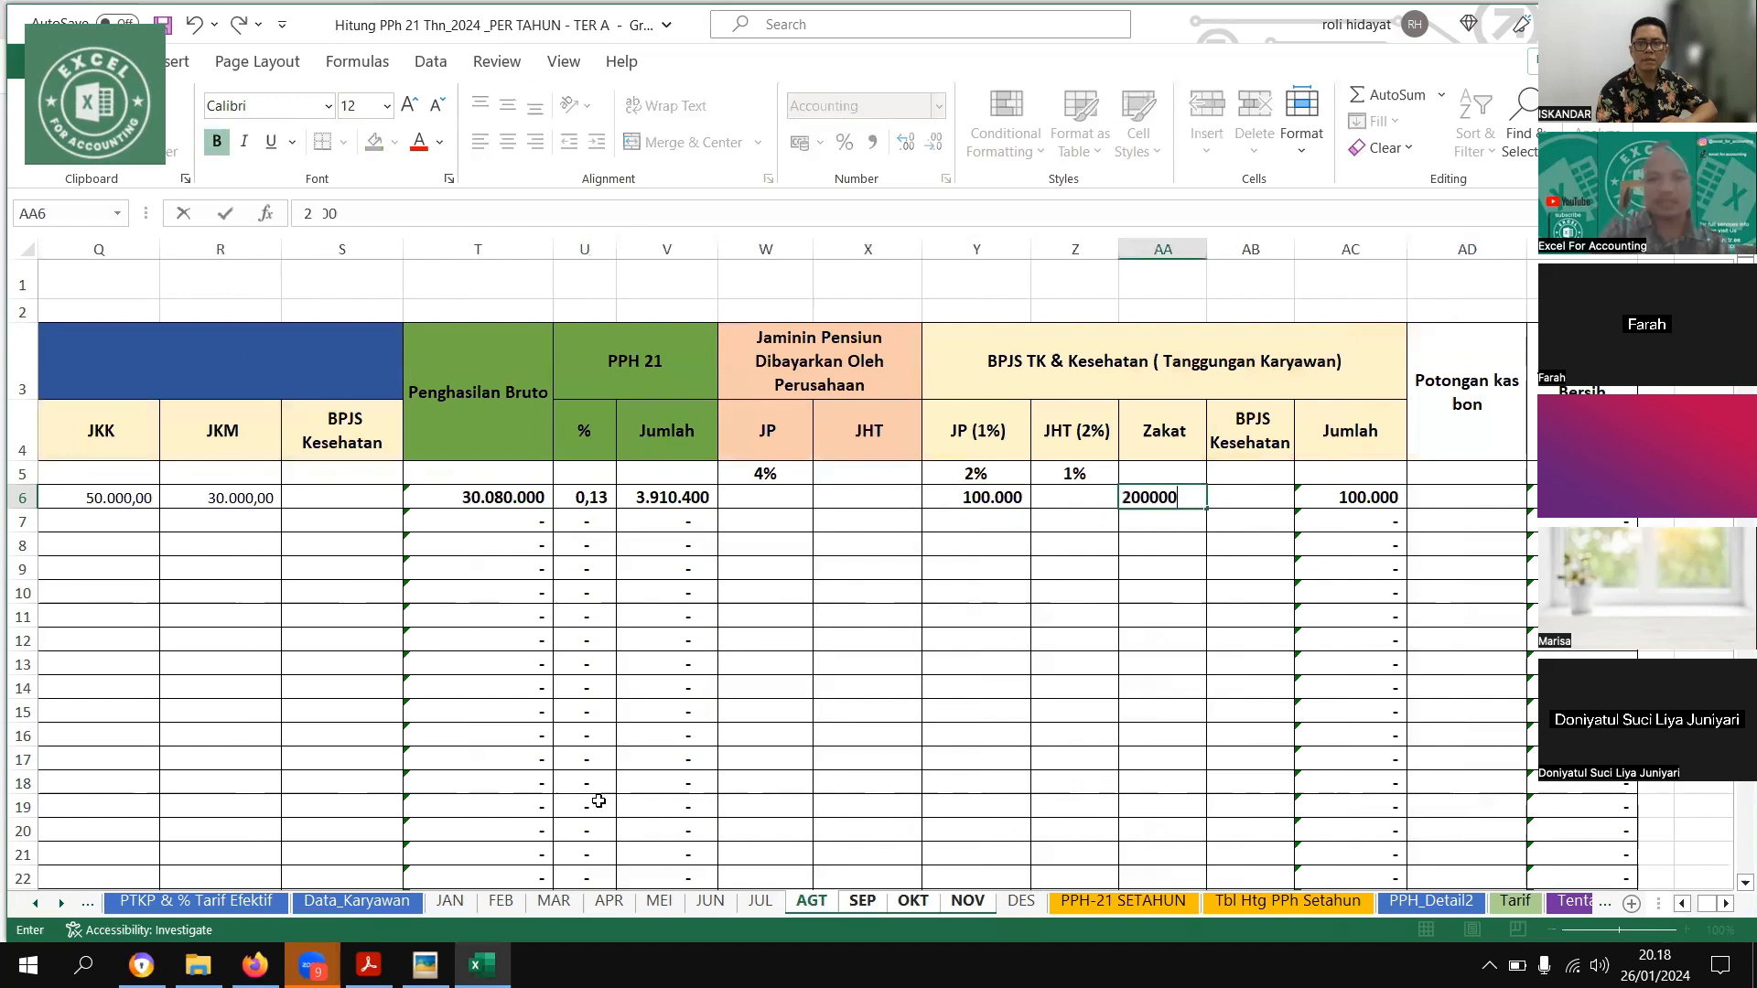
key("Return")
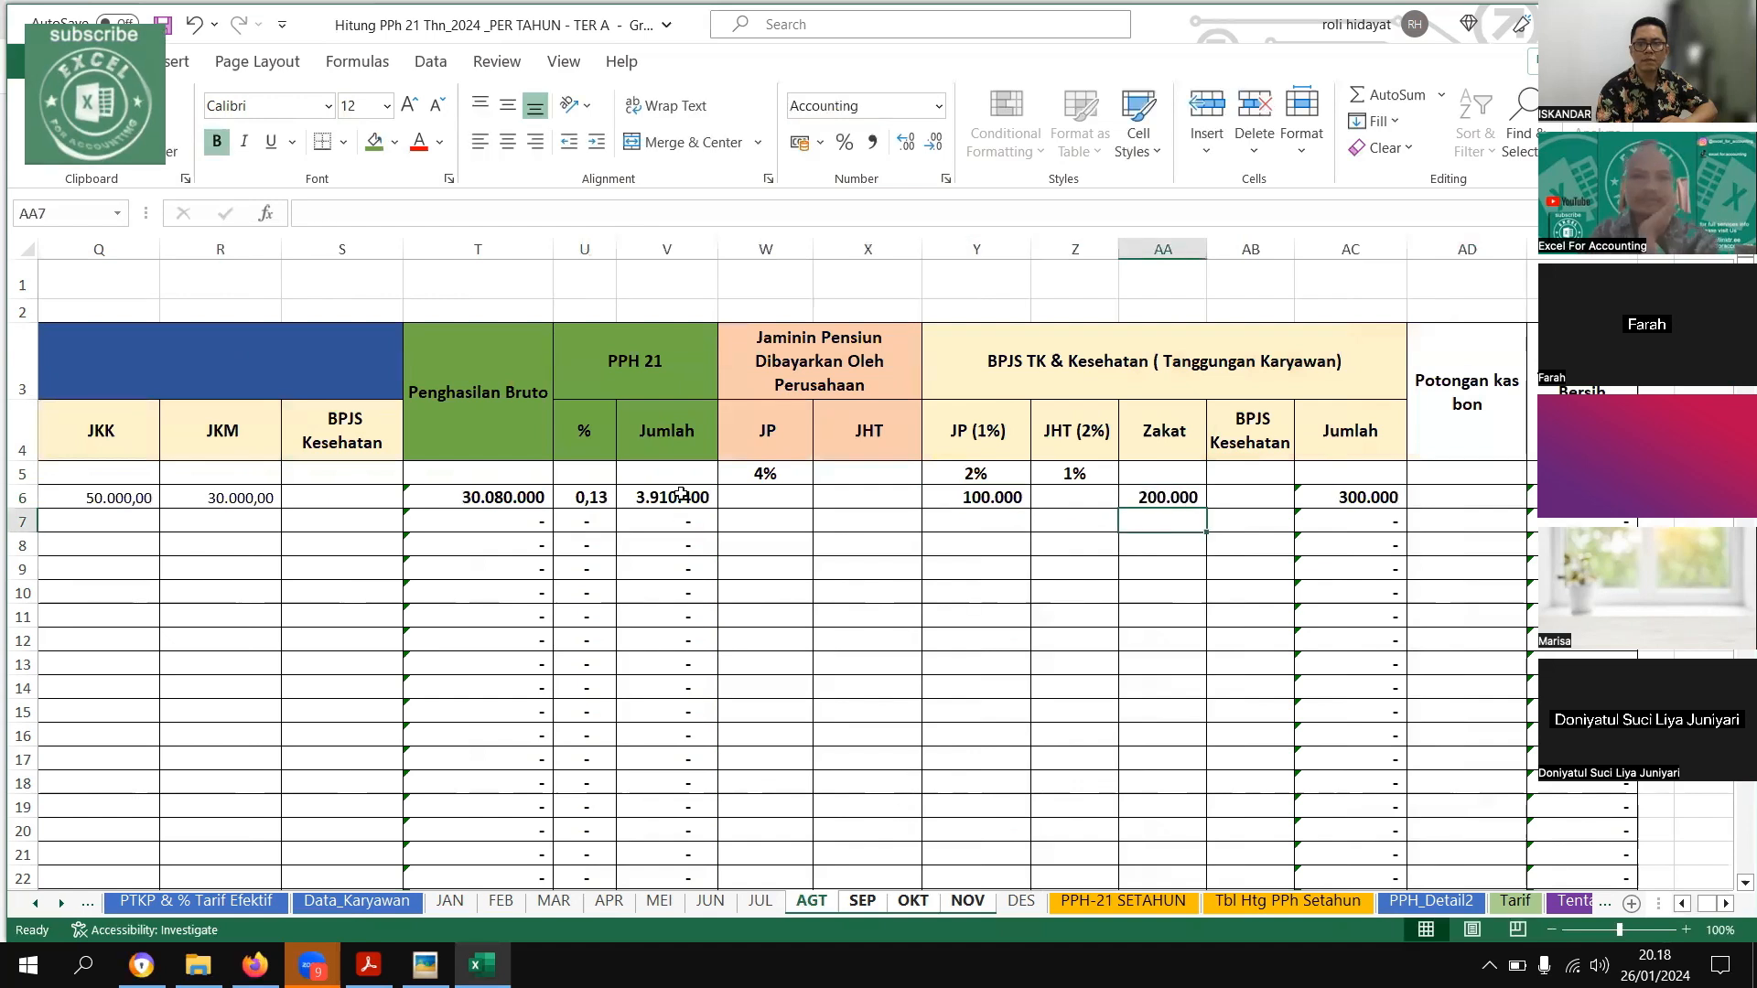
Format the PPH 21 % column on the grouped AGT–NOV sheets as a percentage
left_click(584, 249)
left_click(844, 142)
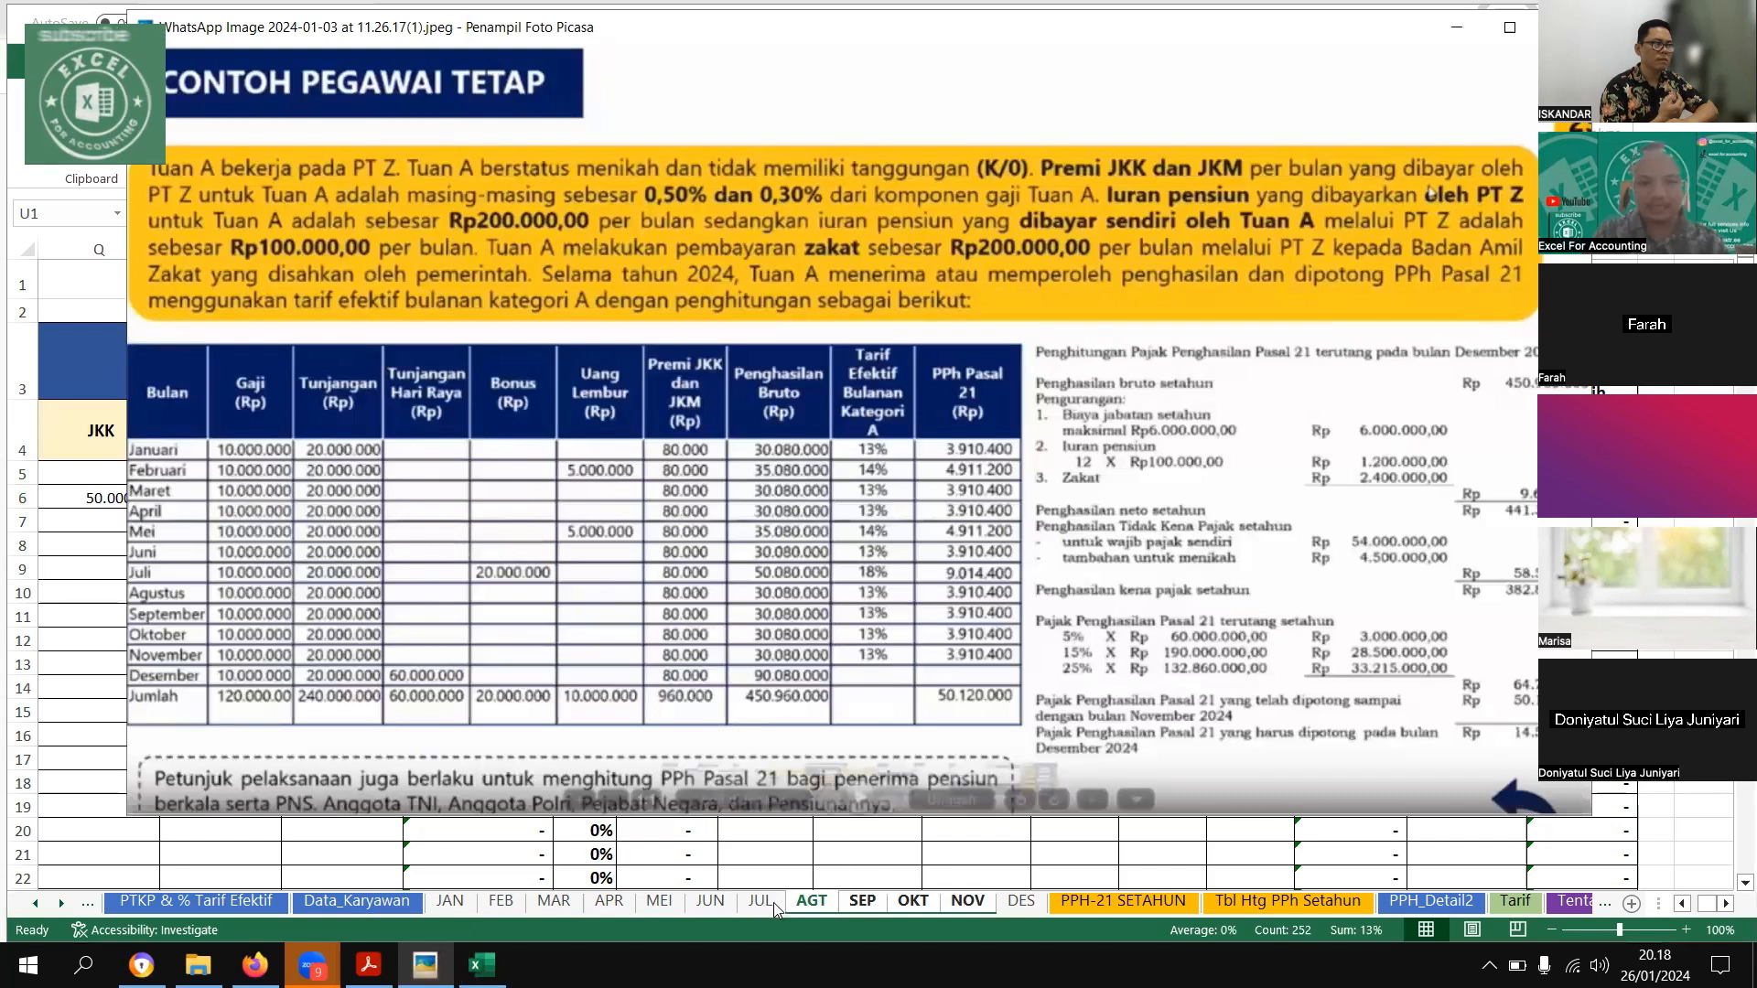
Ungroup the AGT–NOV sheets and check the first employee's PPH 21 rate and tax on each month's sheet
left_click(819, 906)
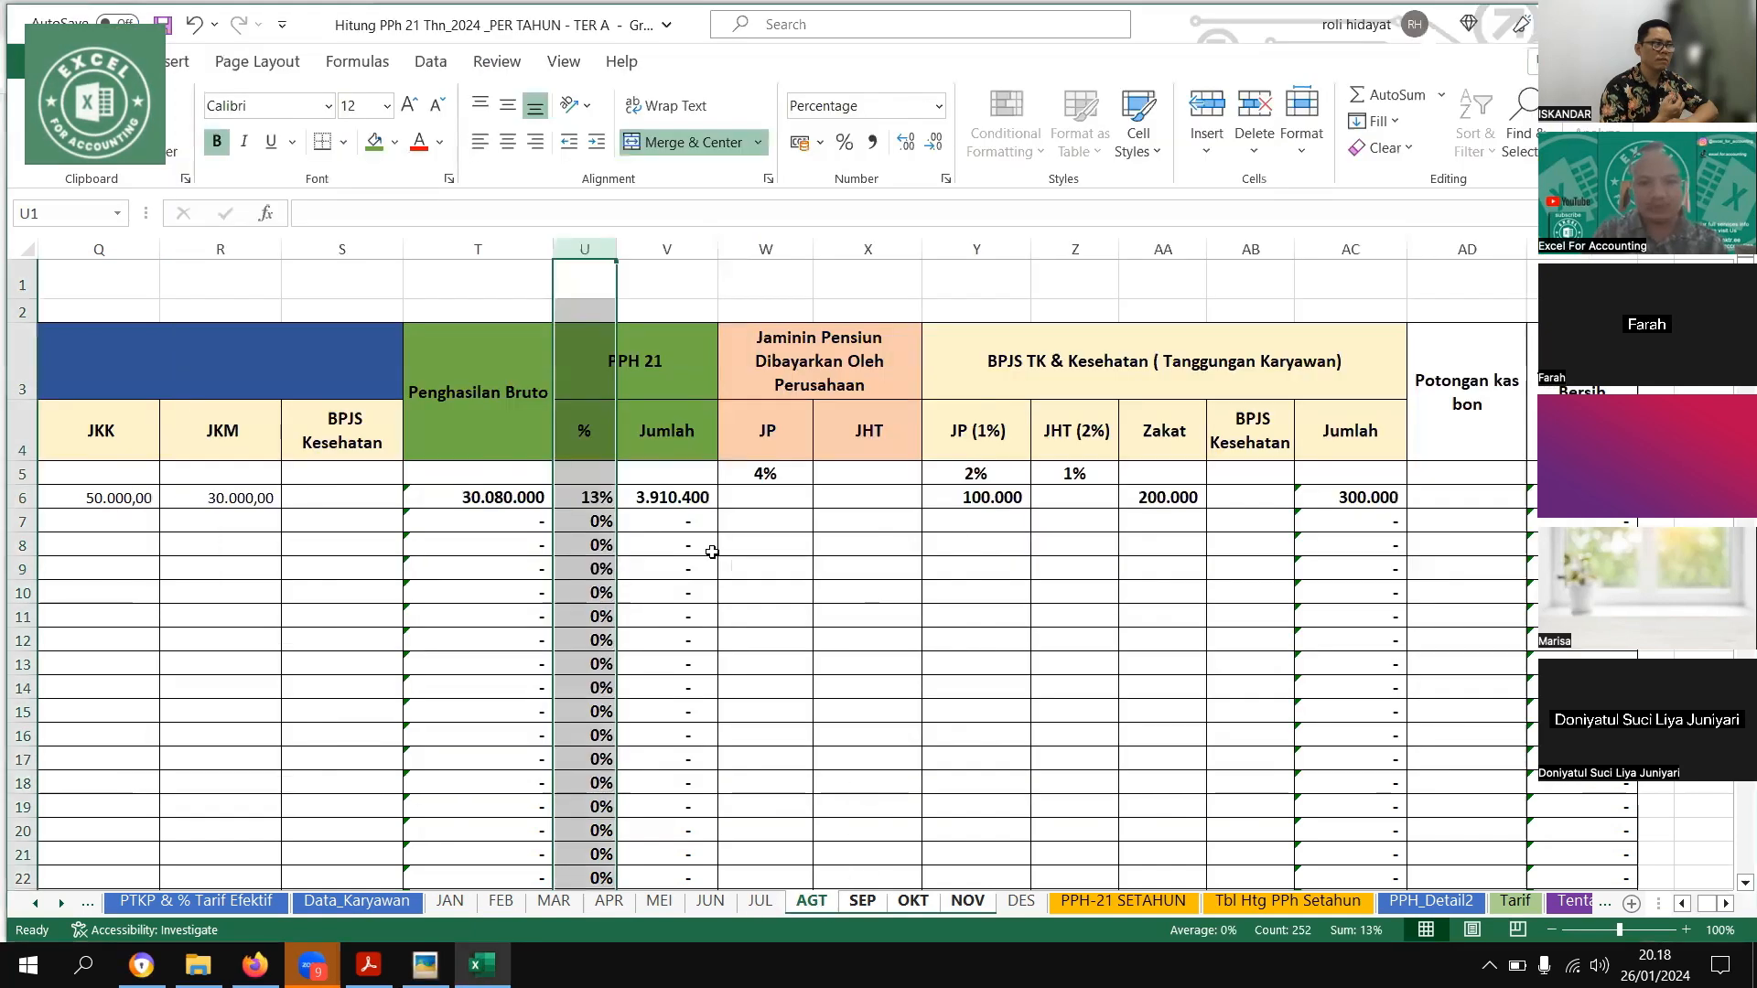
left_click(833, 901)
left_click(852, 904, "ctrl")
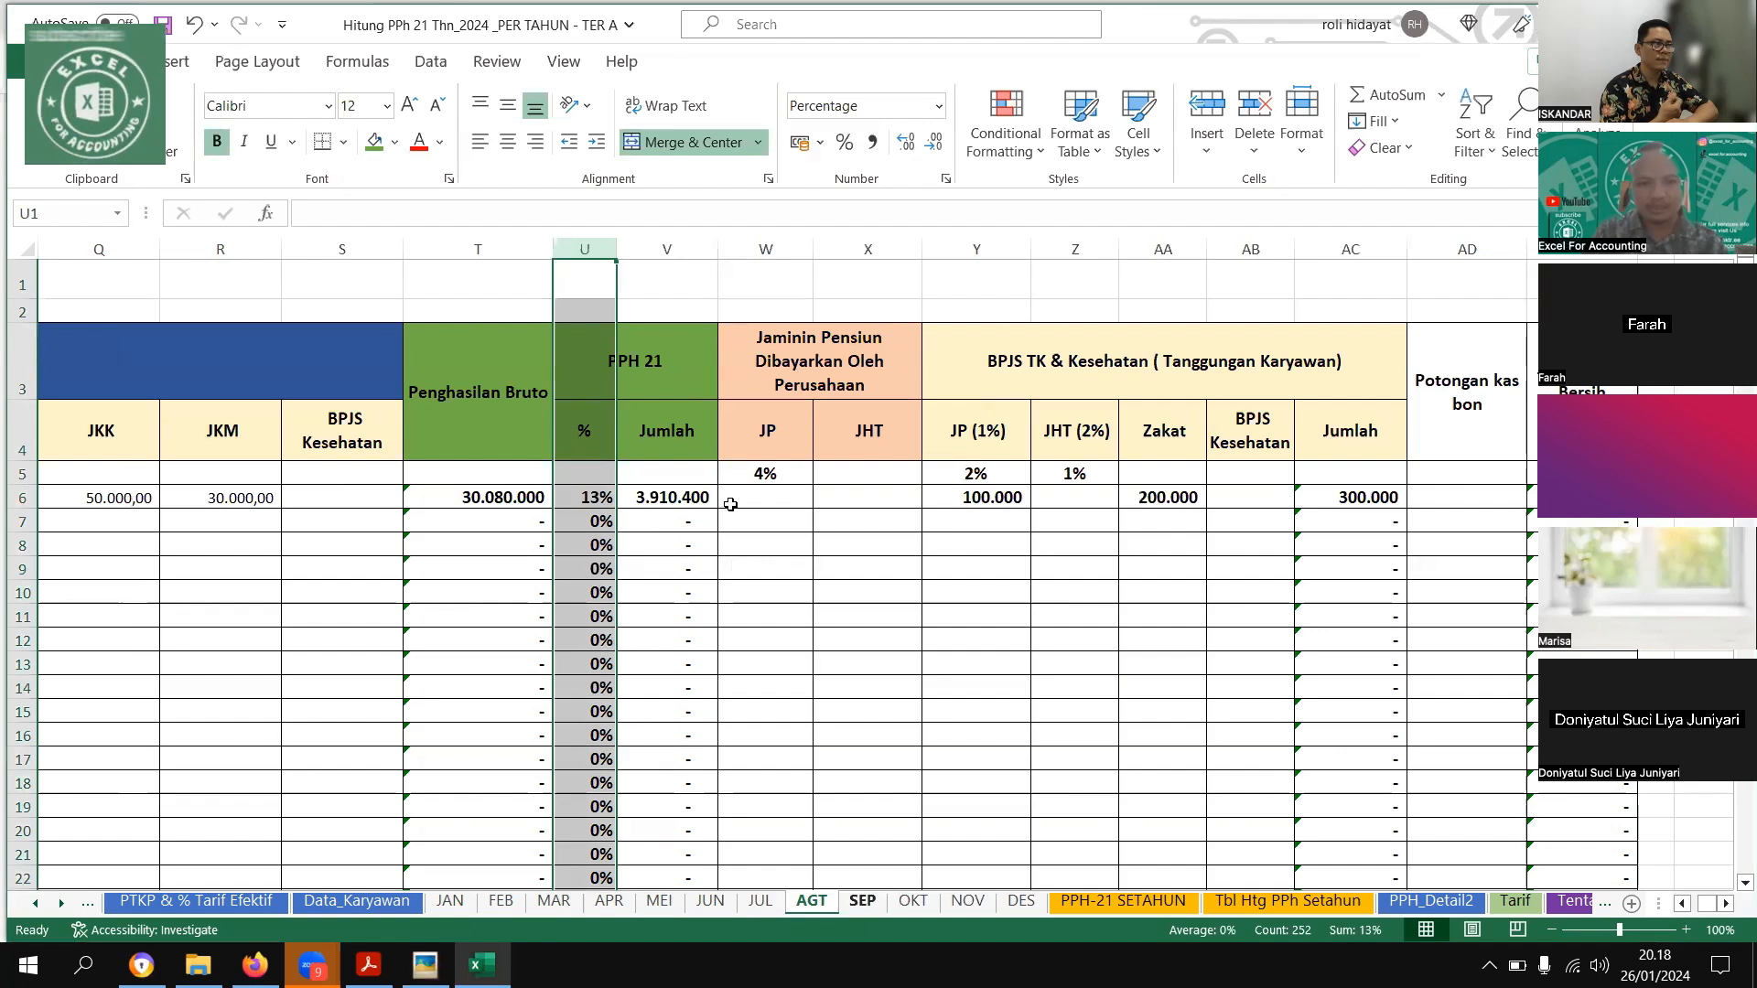
key("ctrl+Page_Down")
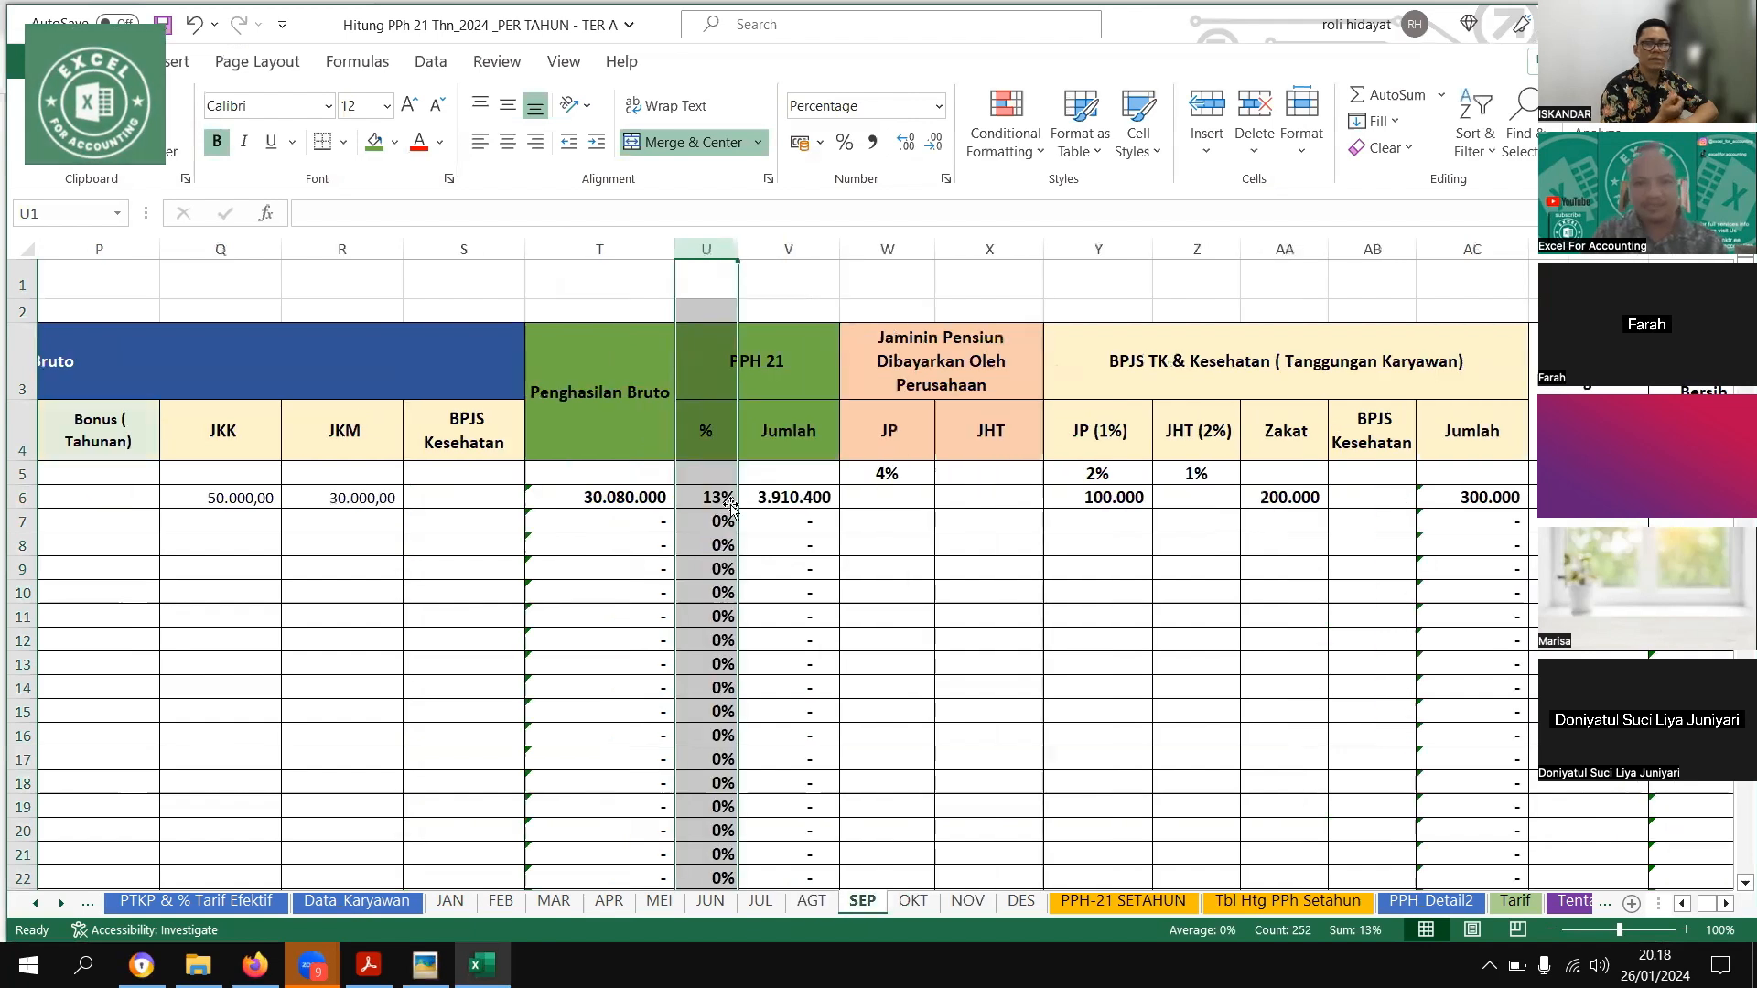
left_click(716, 495)
key("ctrl+Page_Down")
key("ctrl+Page_Down")
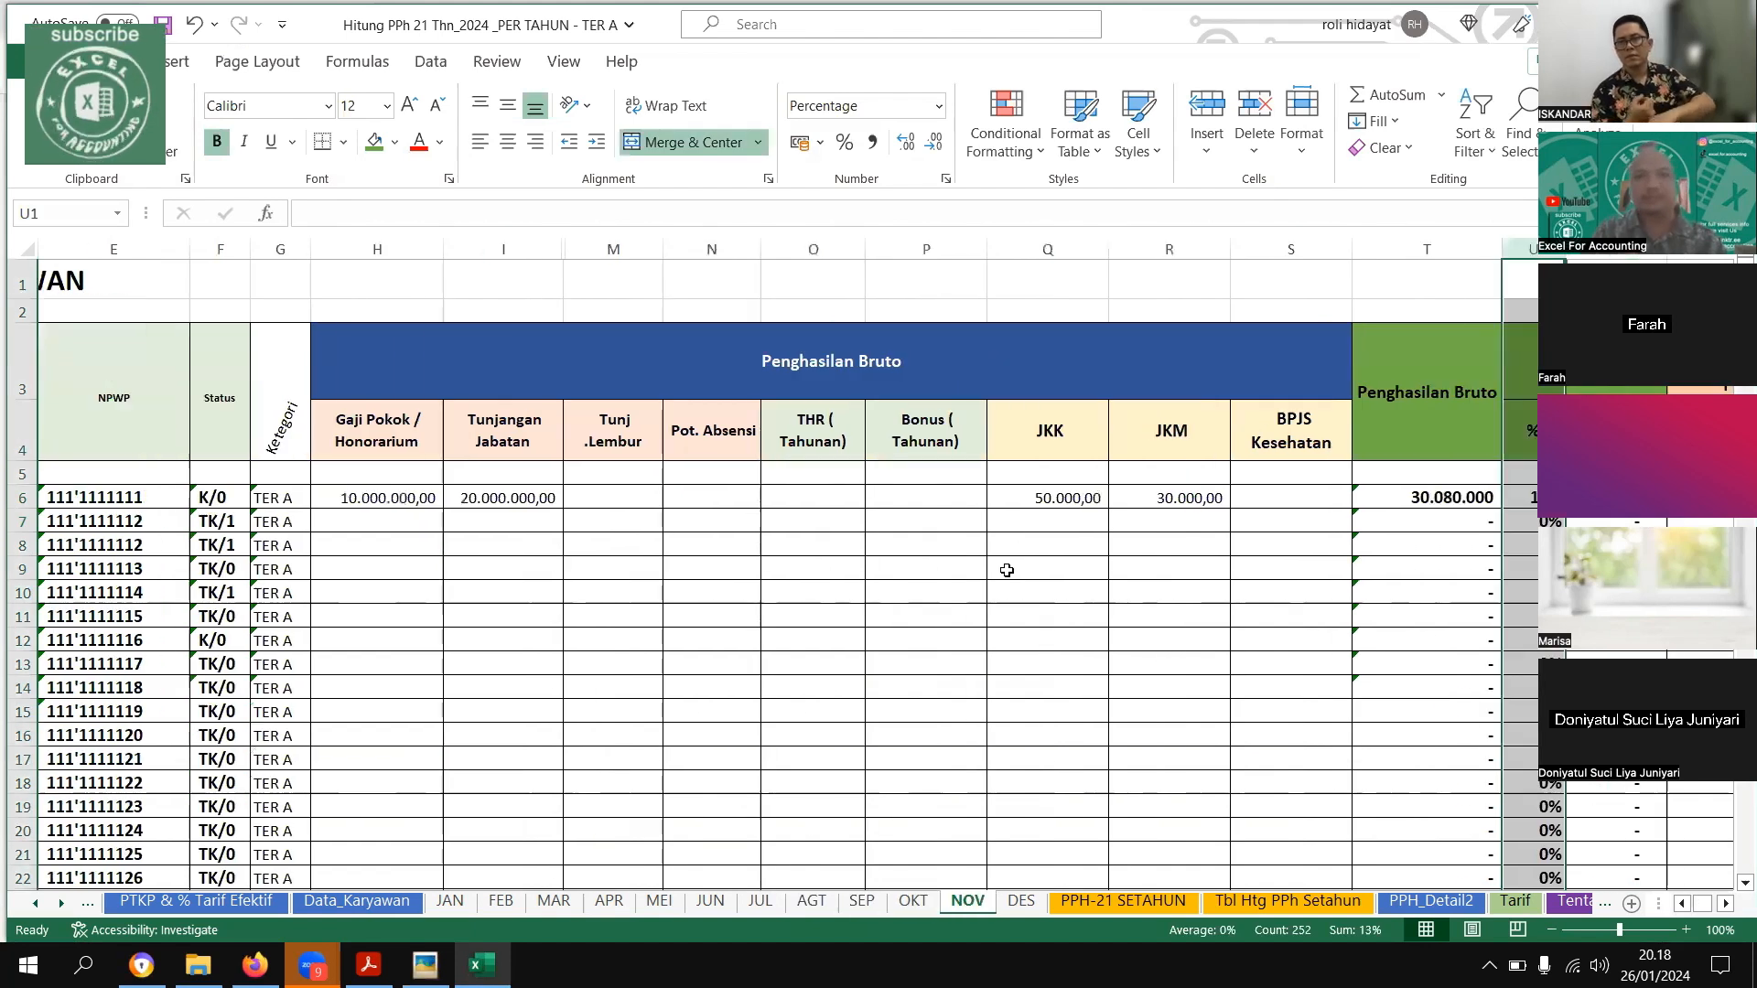
scroll(1027, 497, "right", 3)
left_click(1026, 497)
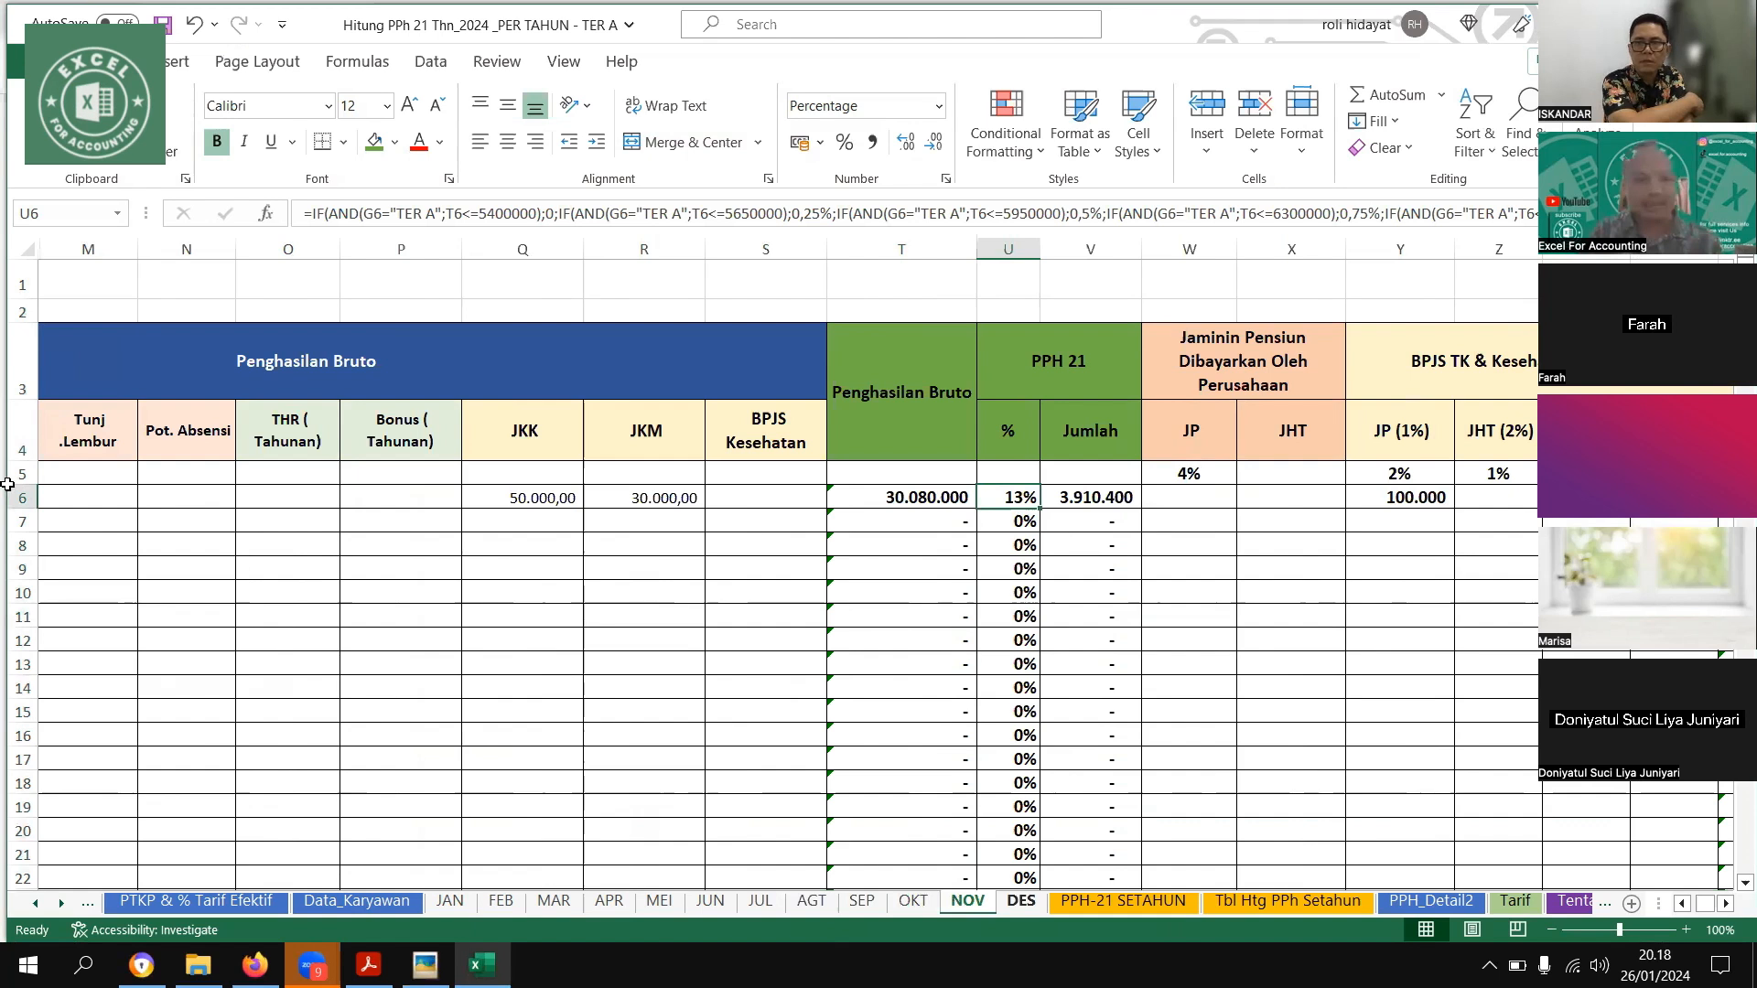
Copy the first employee's Gaji Pokok of 10.000.000 and Tunjangan Jabatan of 20.000.000 from the NOV sheet to the DES sheet
left_click(1018, 901)
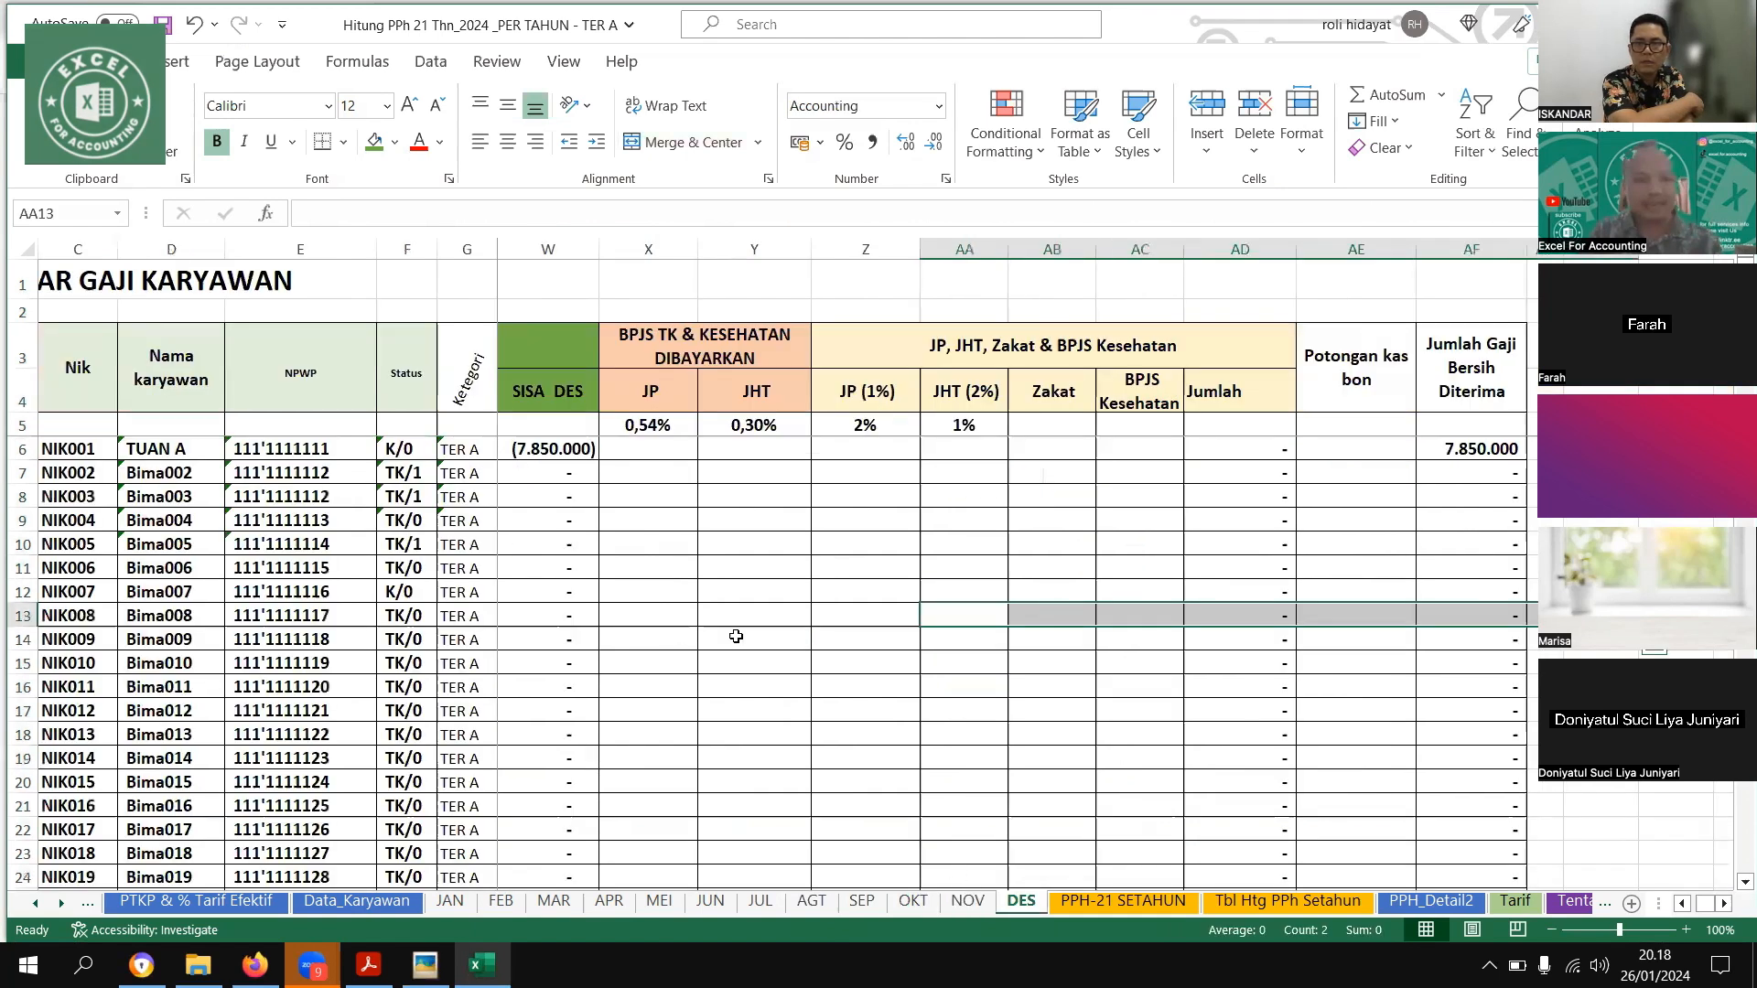
key("ctrl+Page_Up")
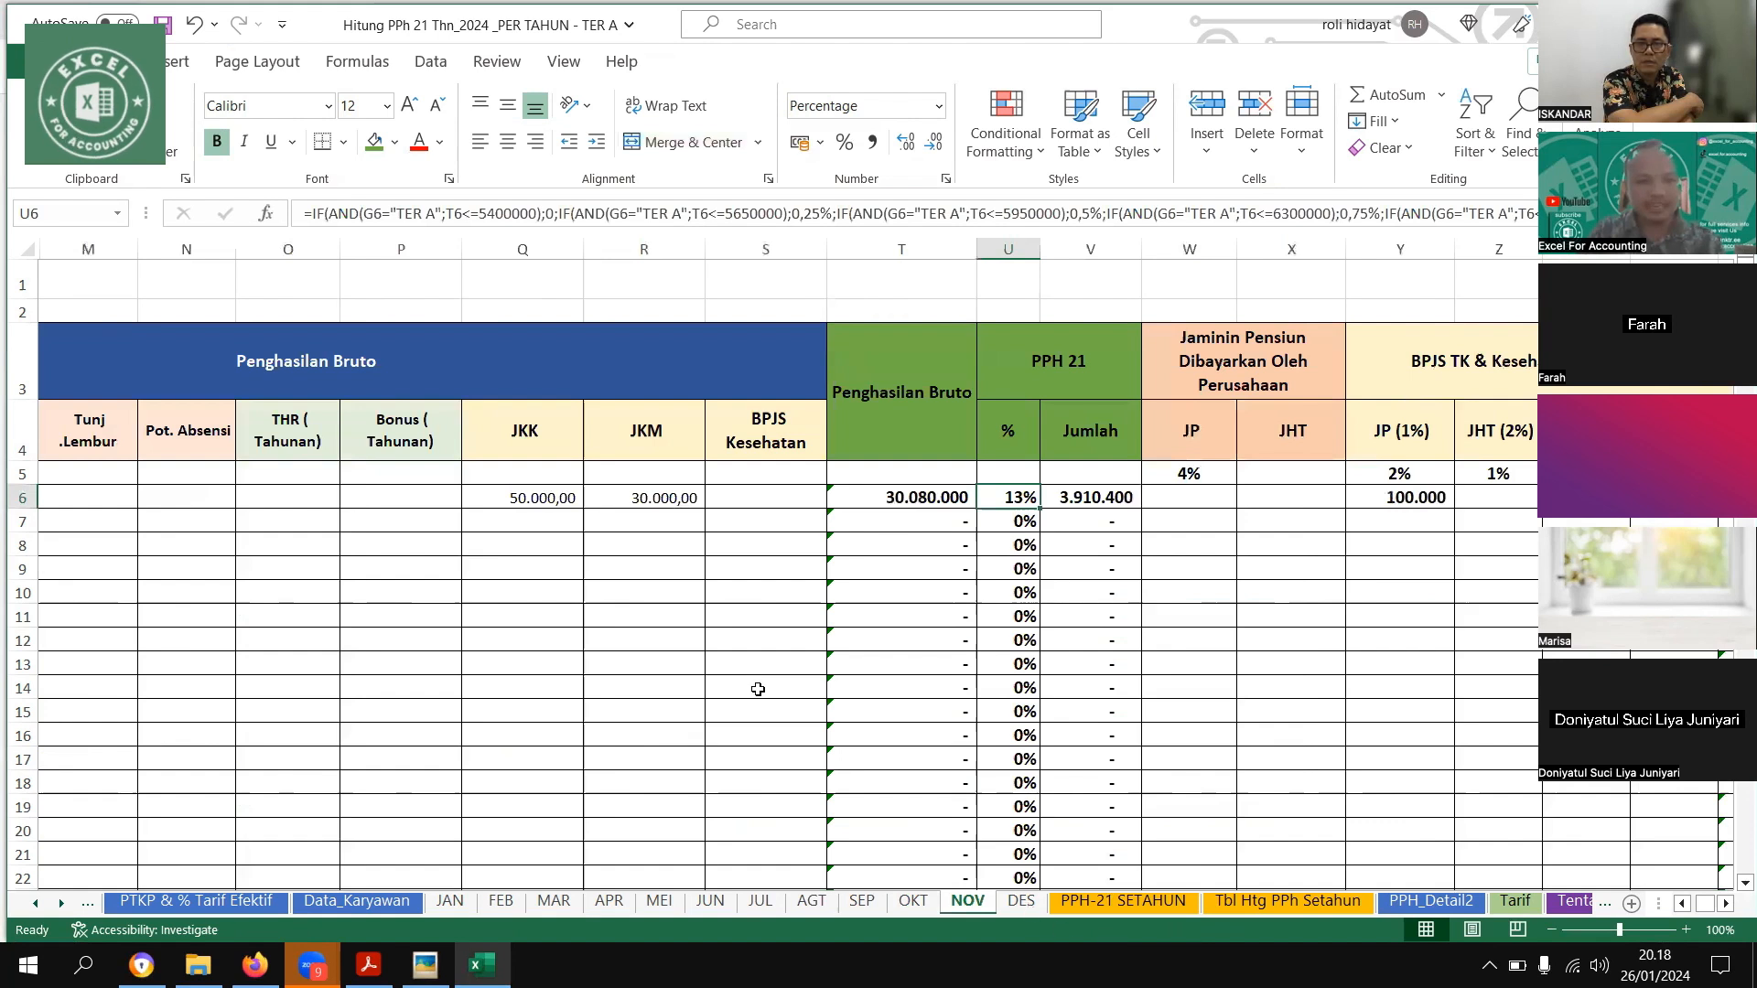
left_click_drag(747, 642, 679, 548)
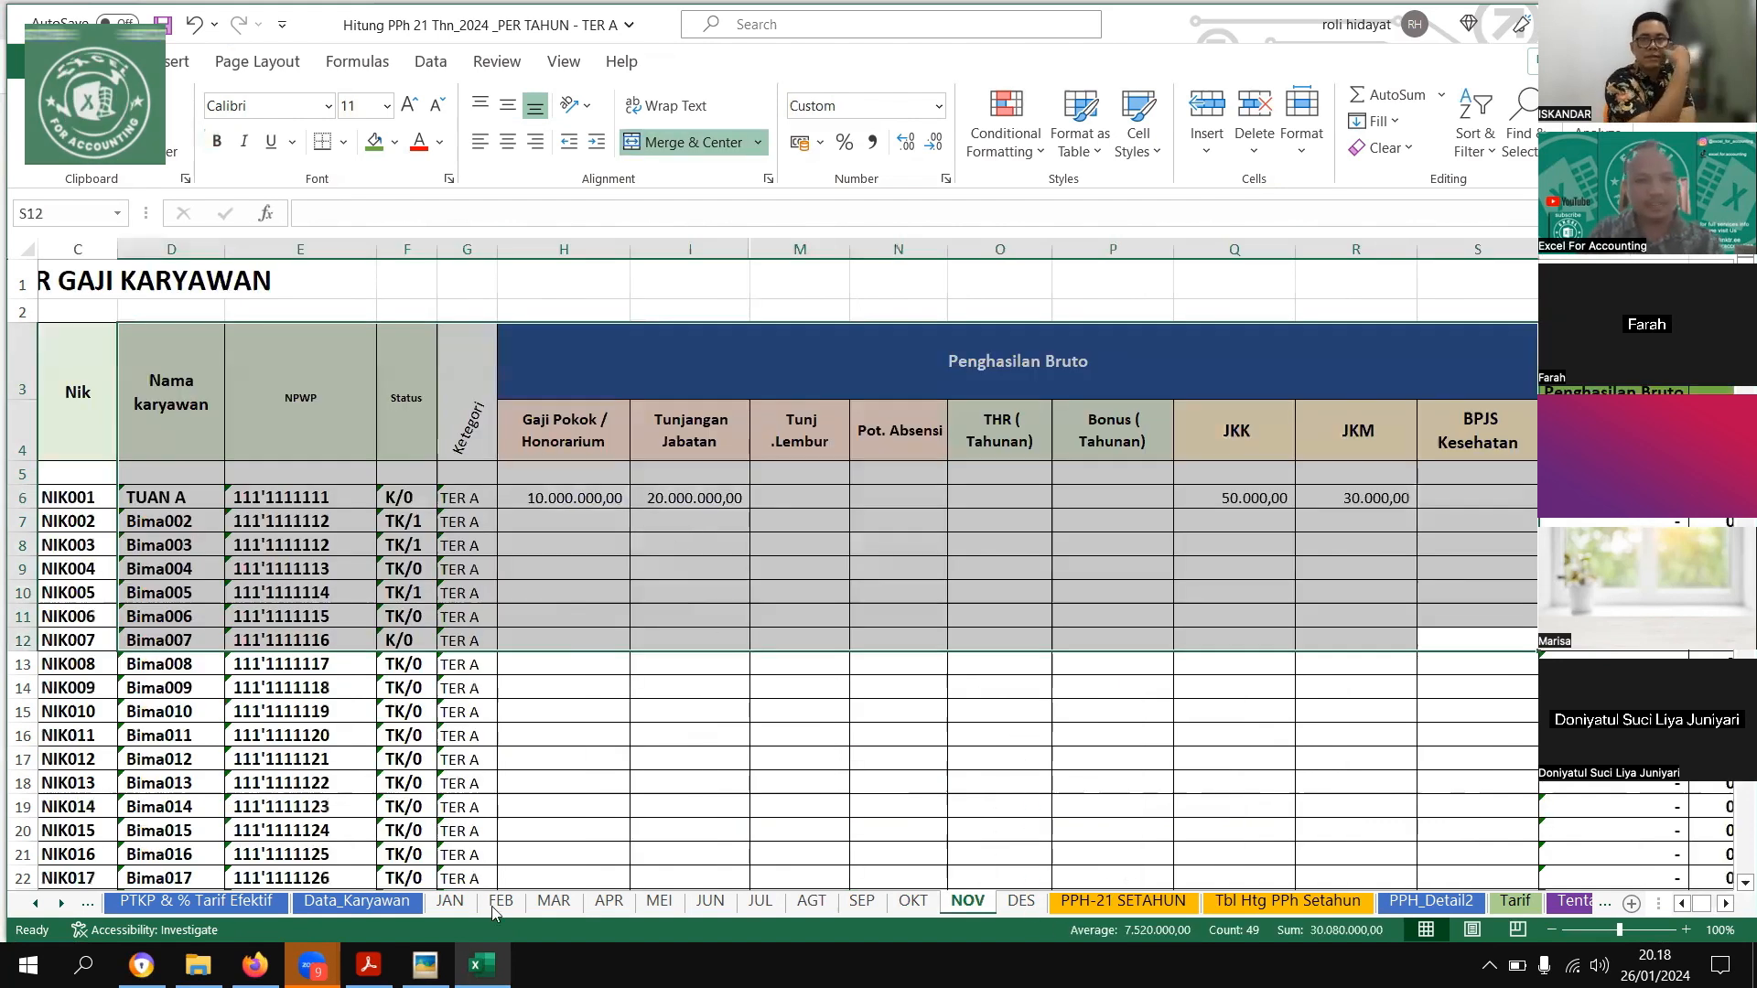
key("ctrl+c")
key("ctrl+Page_Down")
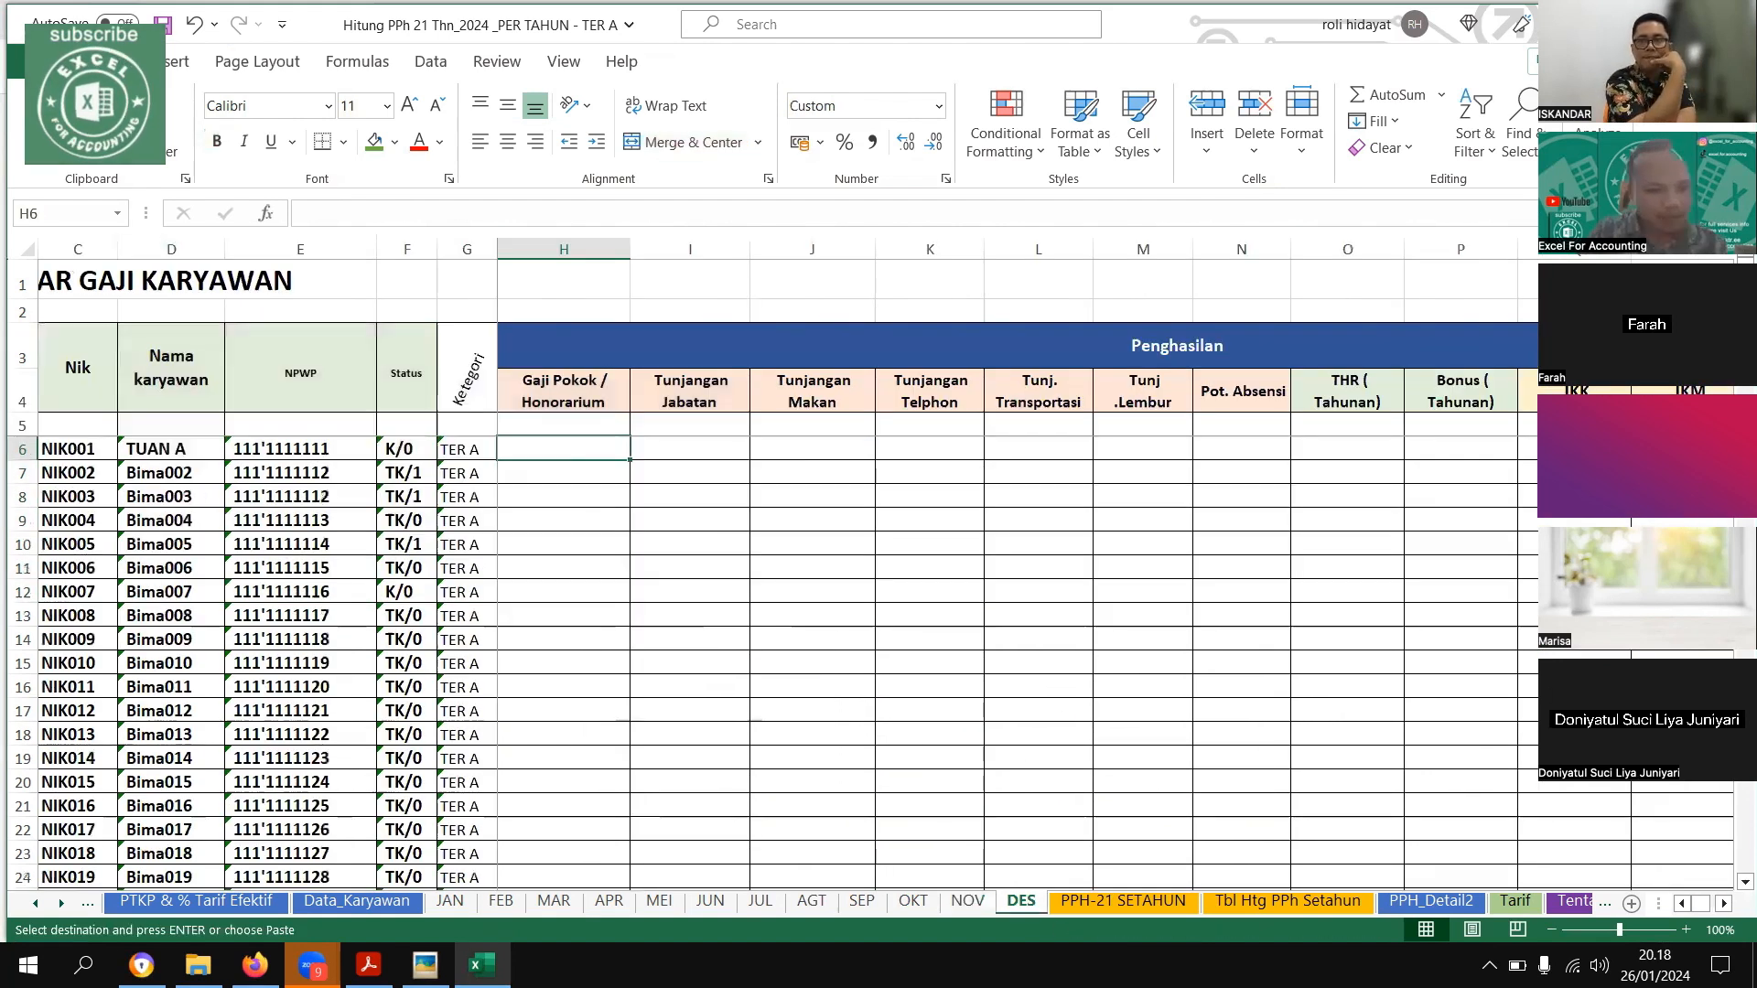
key("alt+Tab")
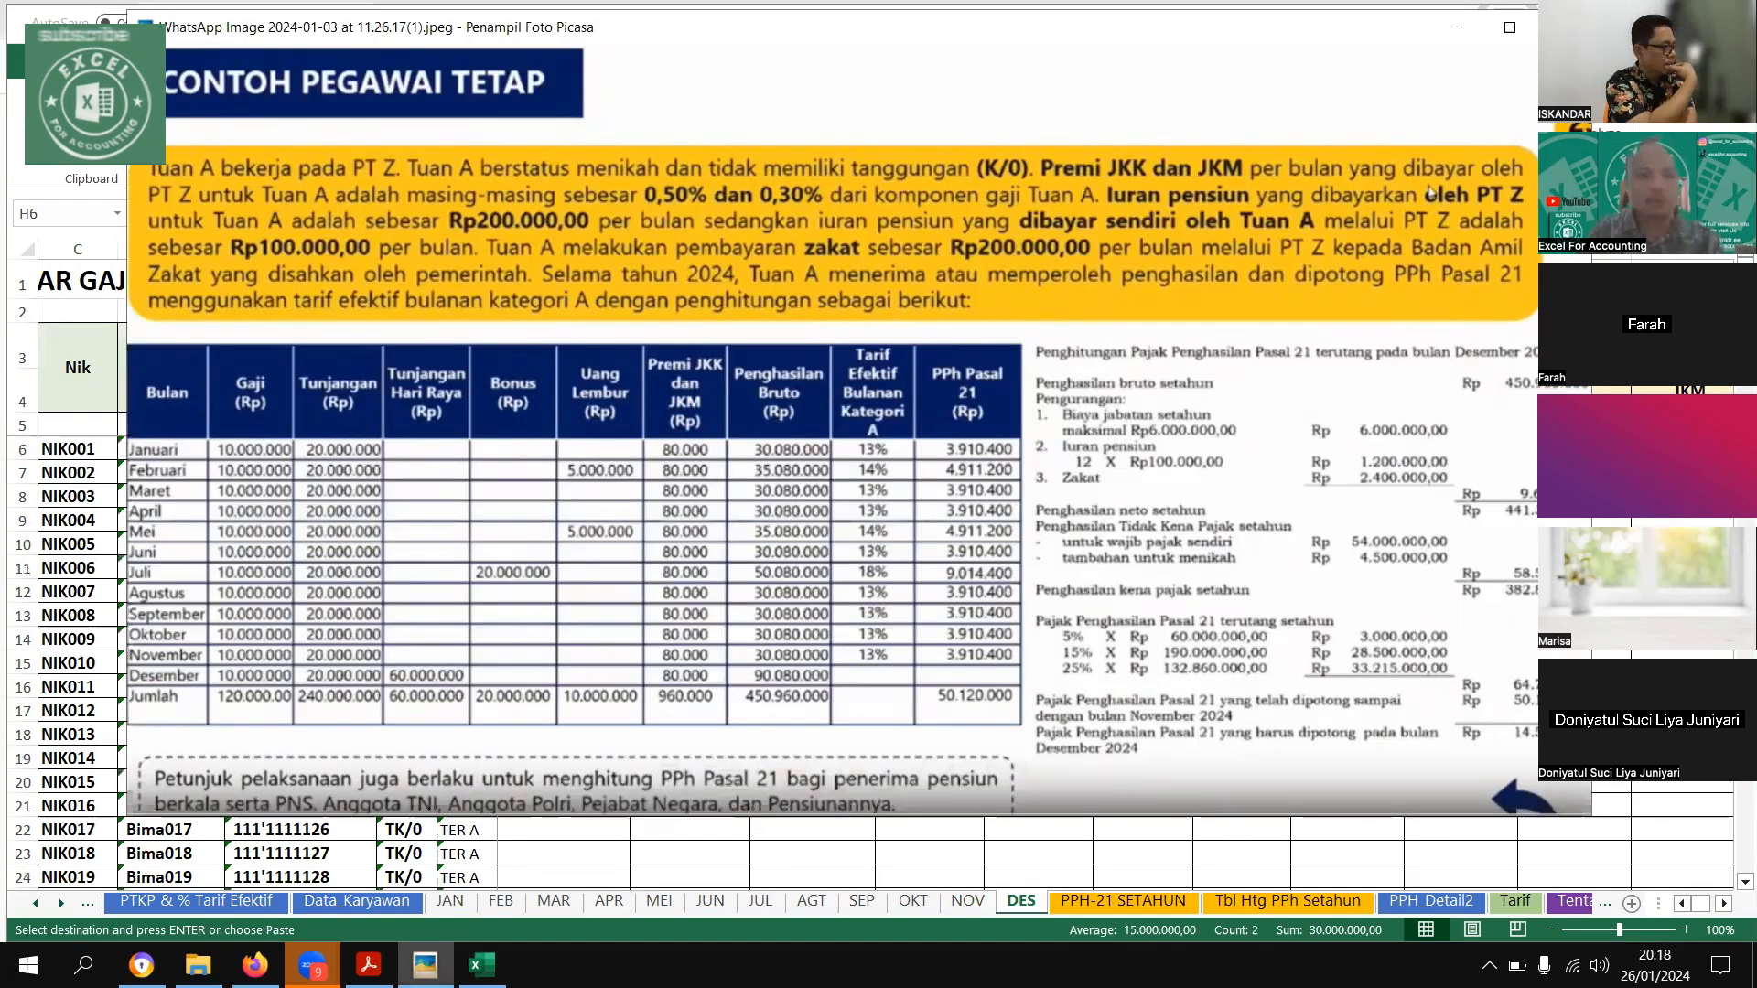
left_click(853, 460)
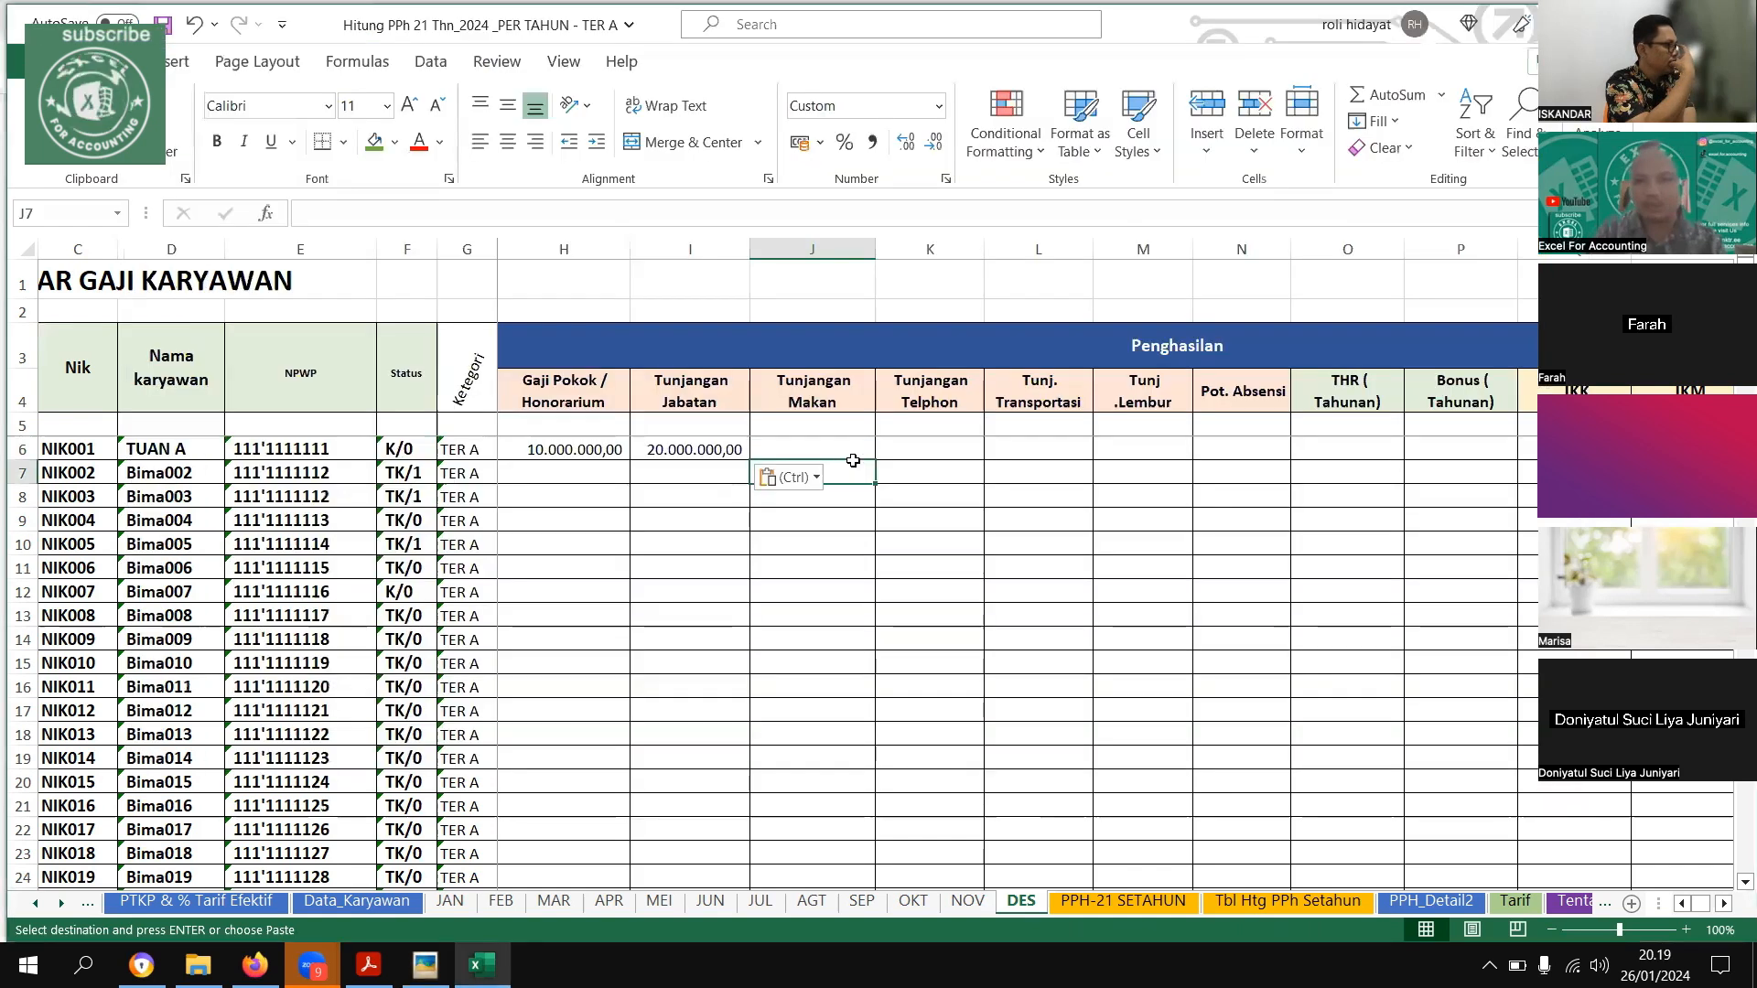
Enter the first employee's THR (Tahunan) of 60000000 on the DES sheet
key("Up")
key("Right")
key("Right")
key("Right")
key("Right")
key("Right")
type("600")
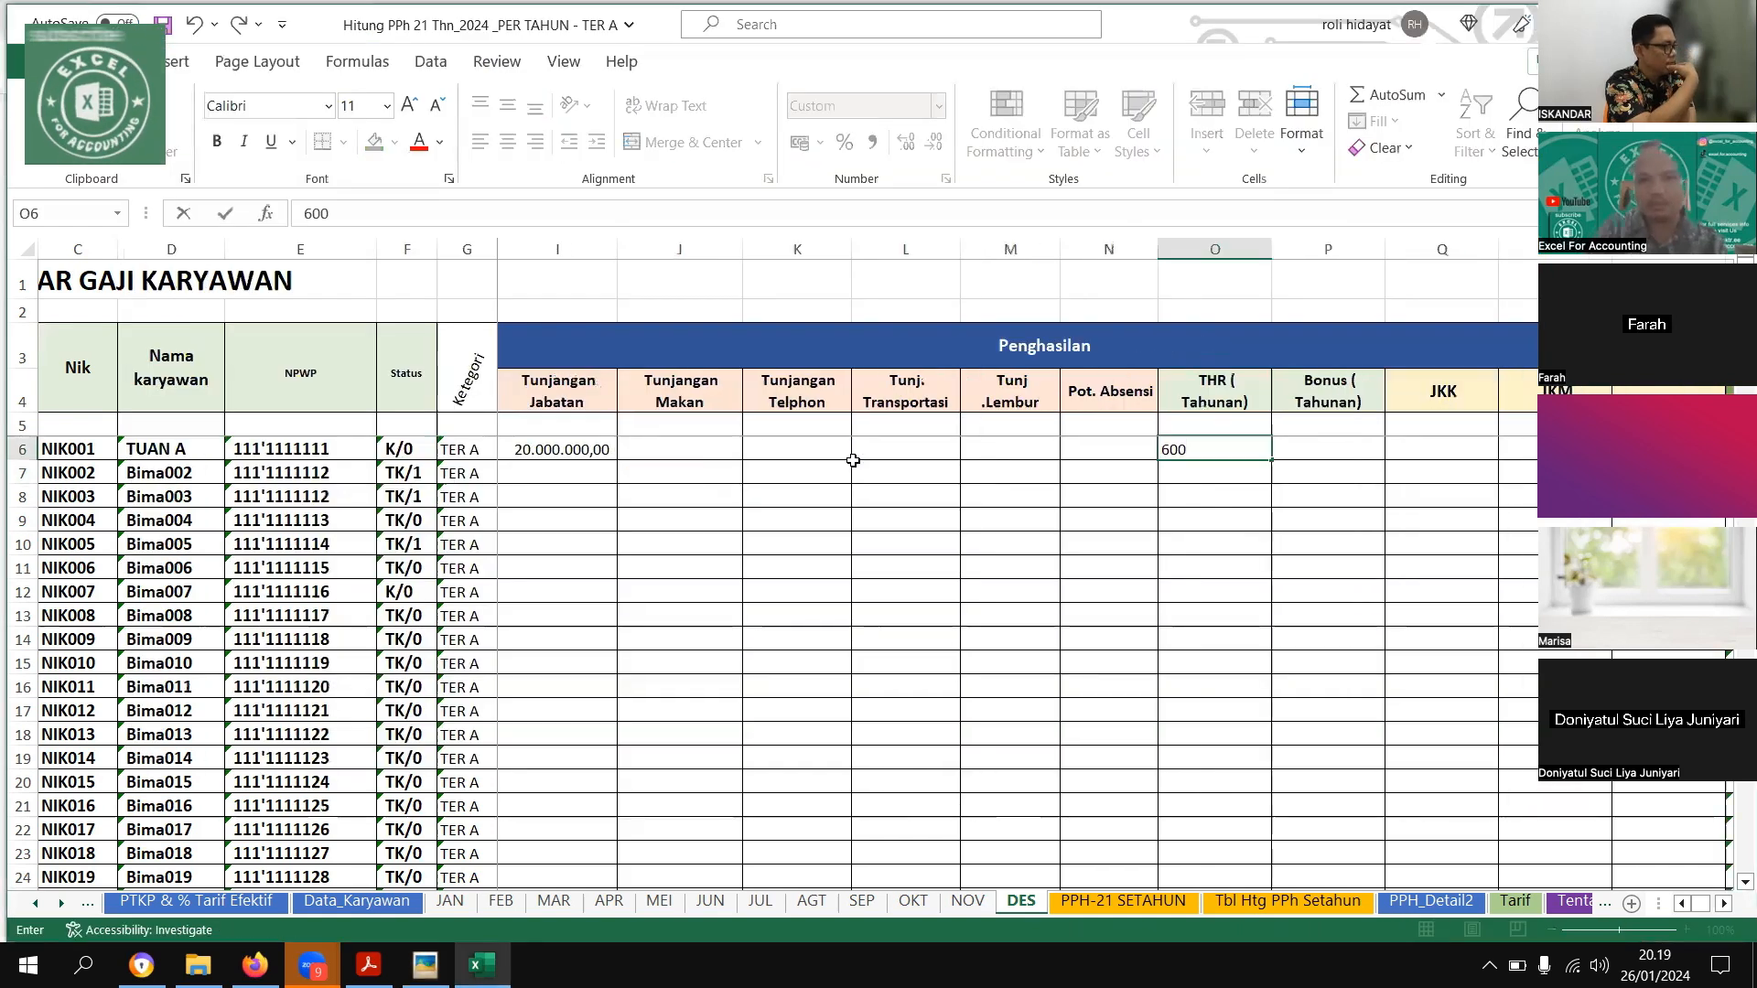
type("000.000,00")
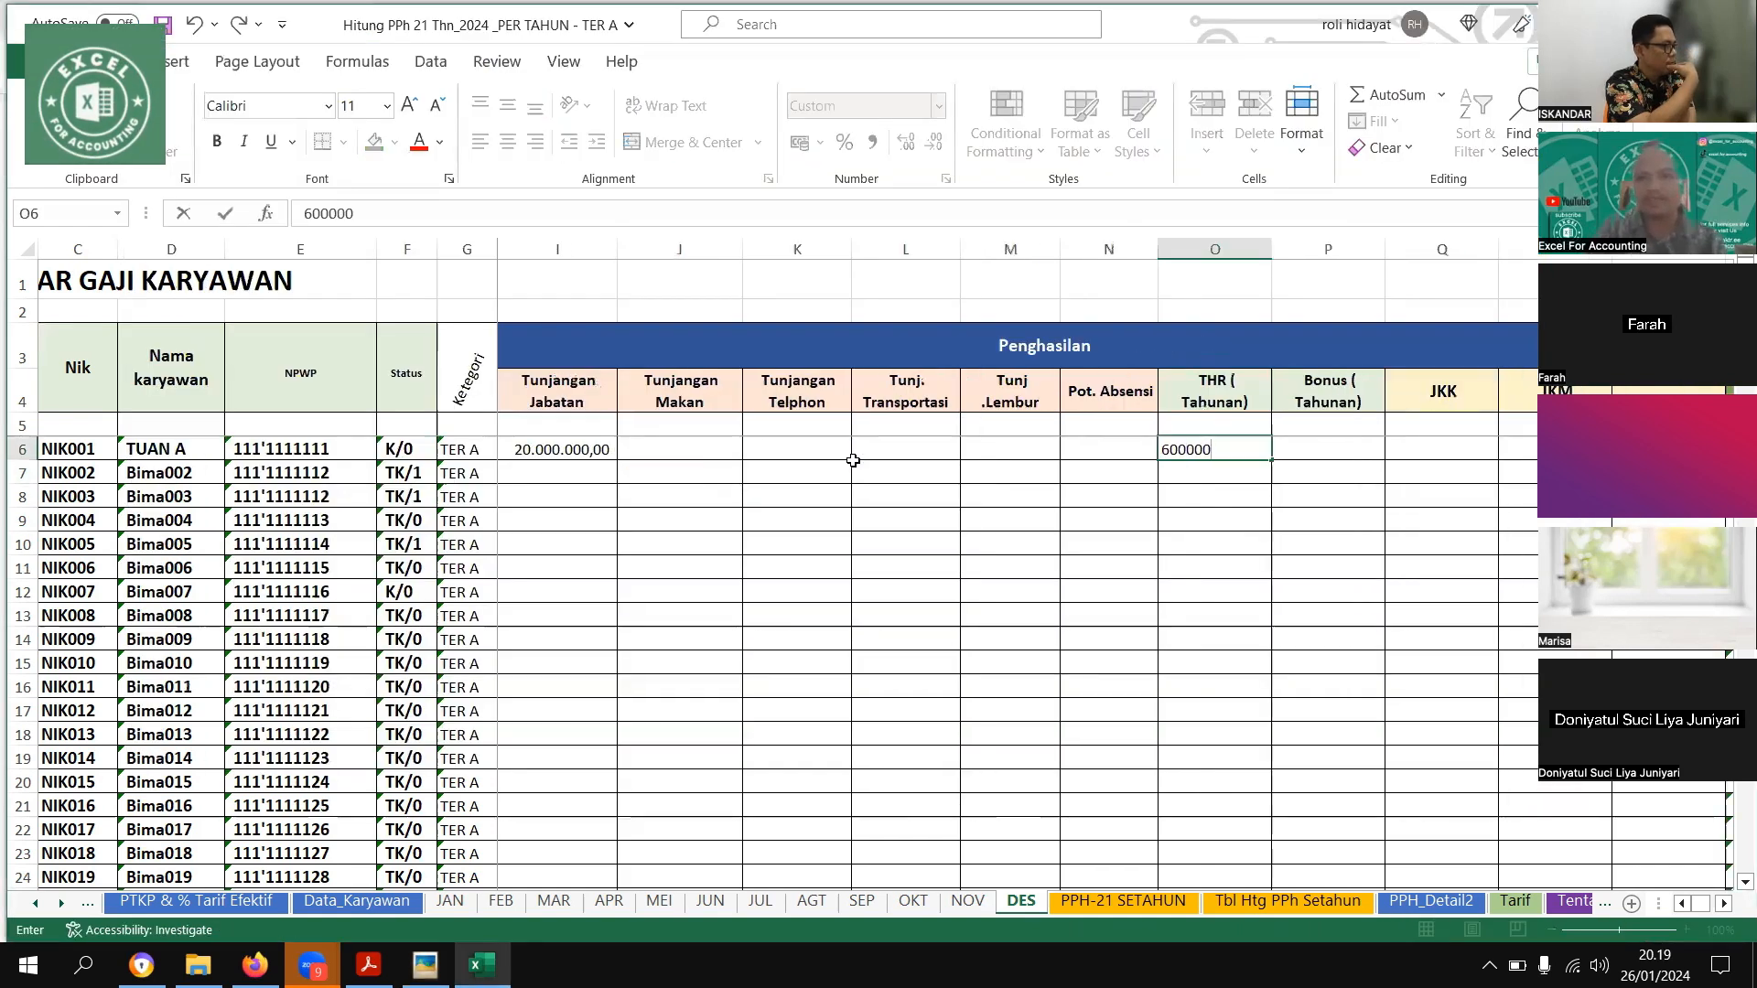
key("Tab")
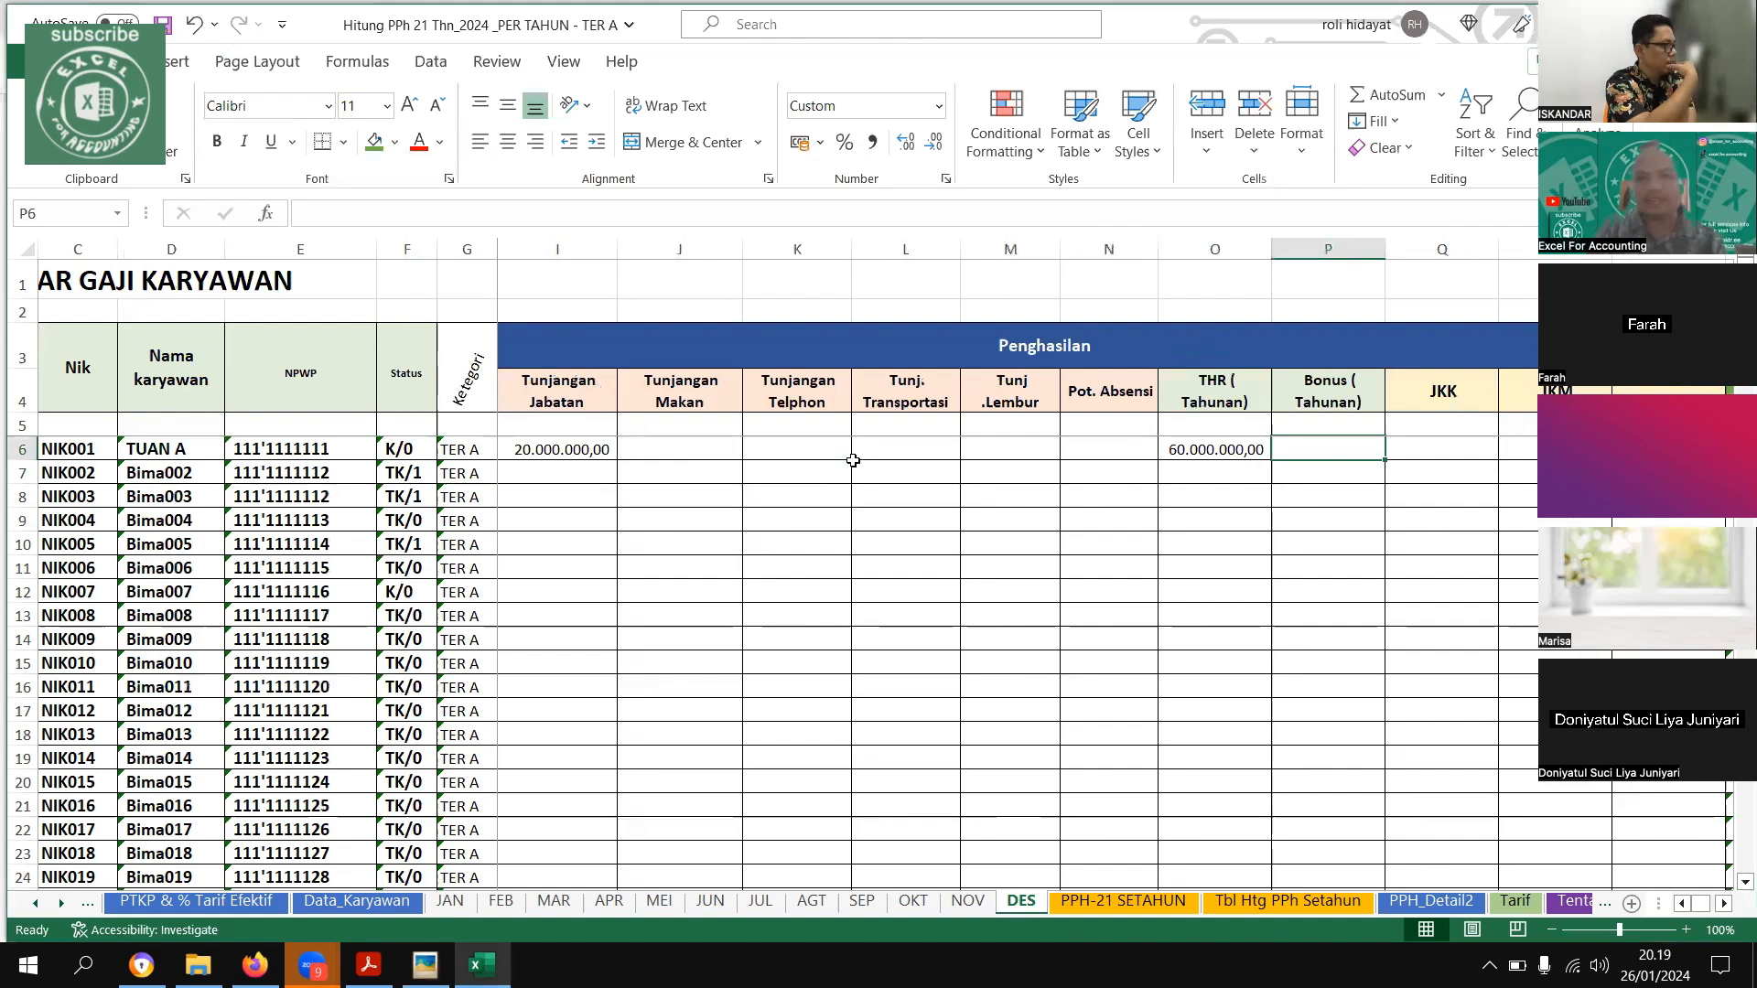
Enter the first employee's JKK of 50000 and JKM of 30000 on the DES sheet
key("Right")
key("Right")
key("Right")
key("Right")
key("Right")
key("Right")
key("Right")
key("Right")
key("Right")
key("Right")
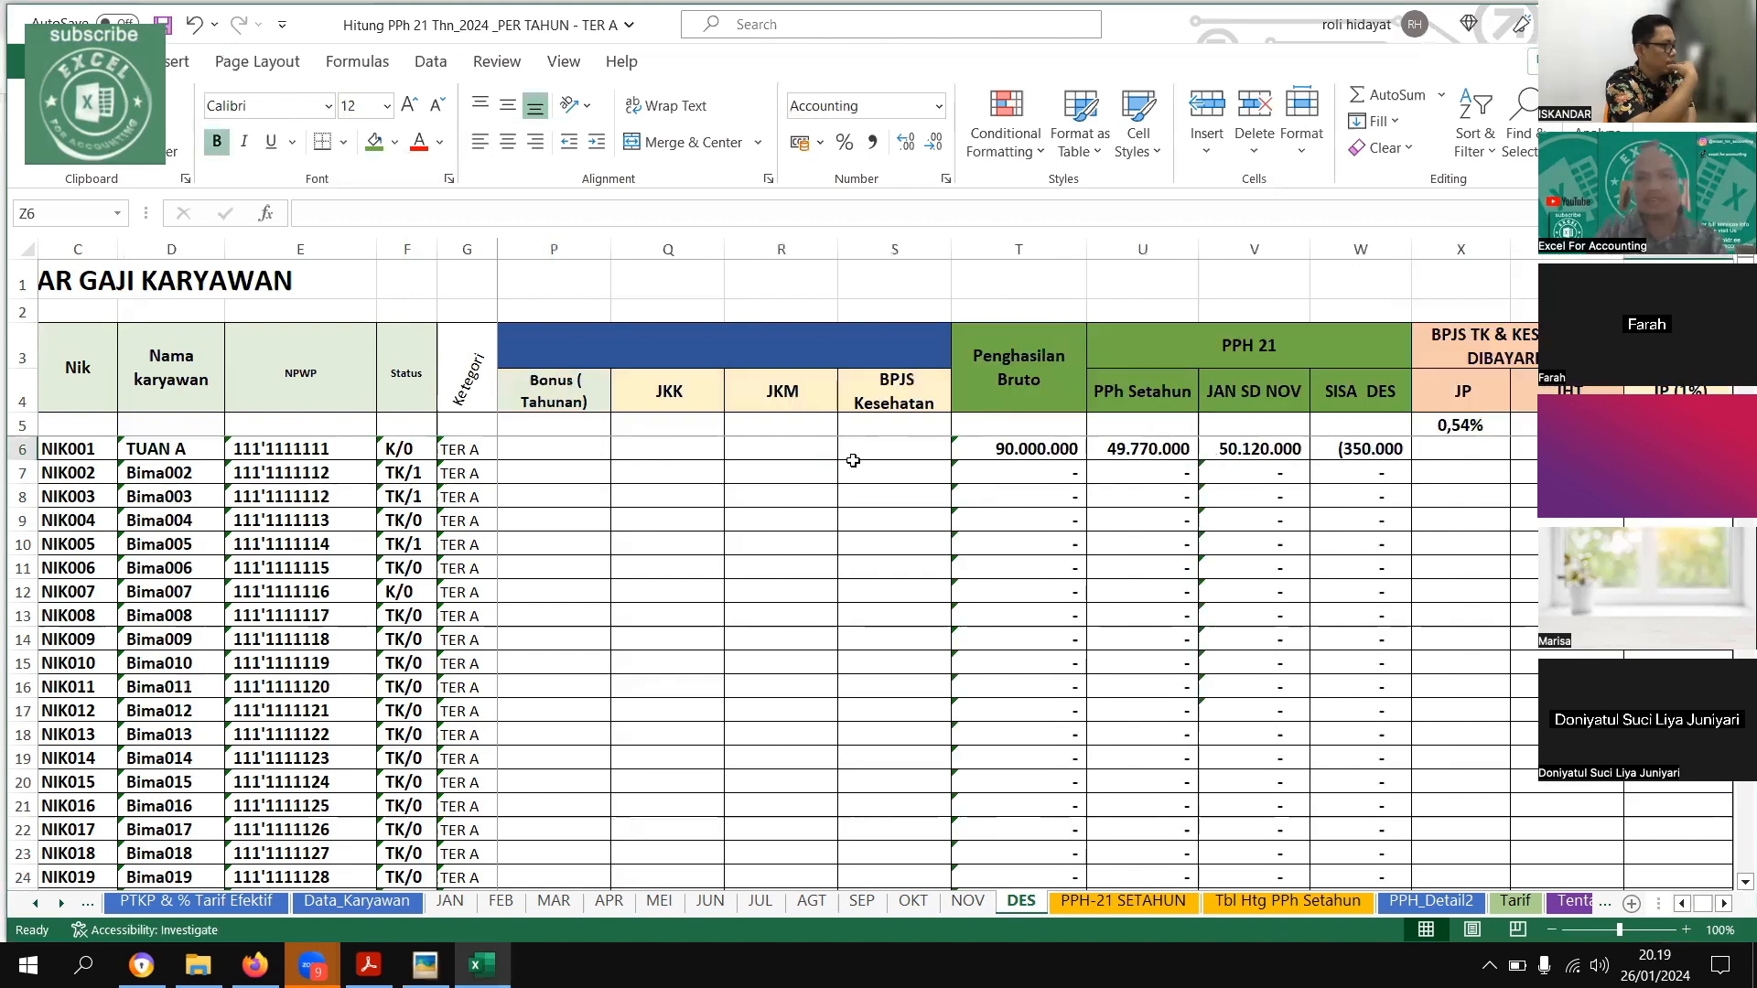
key("ctrl+z")
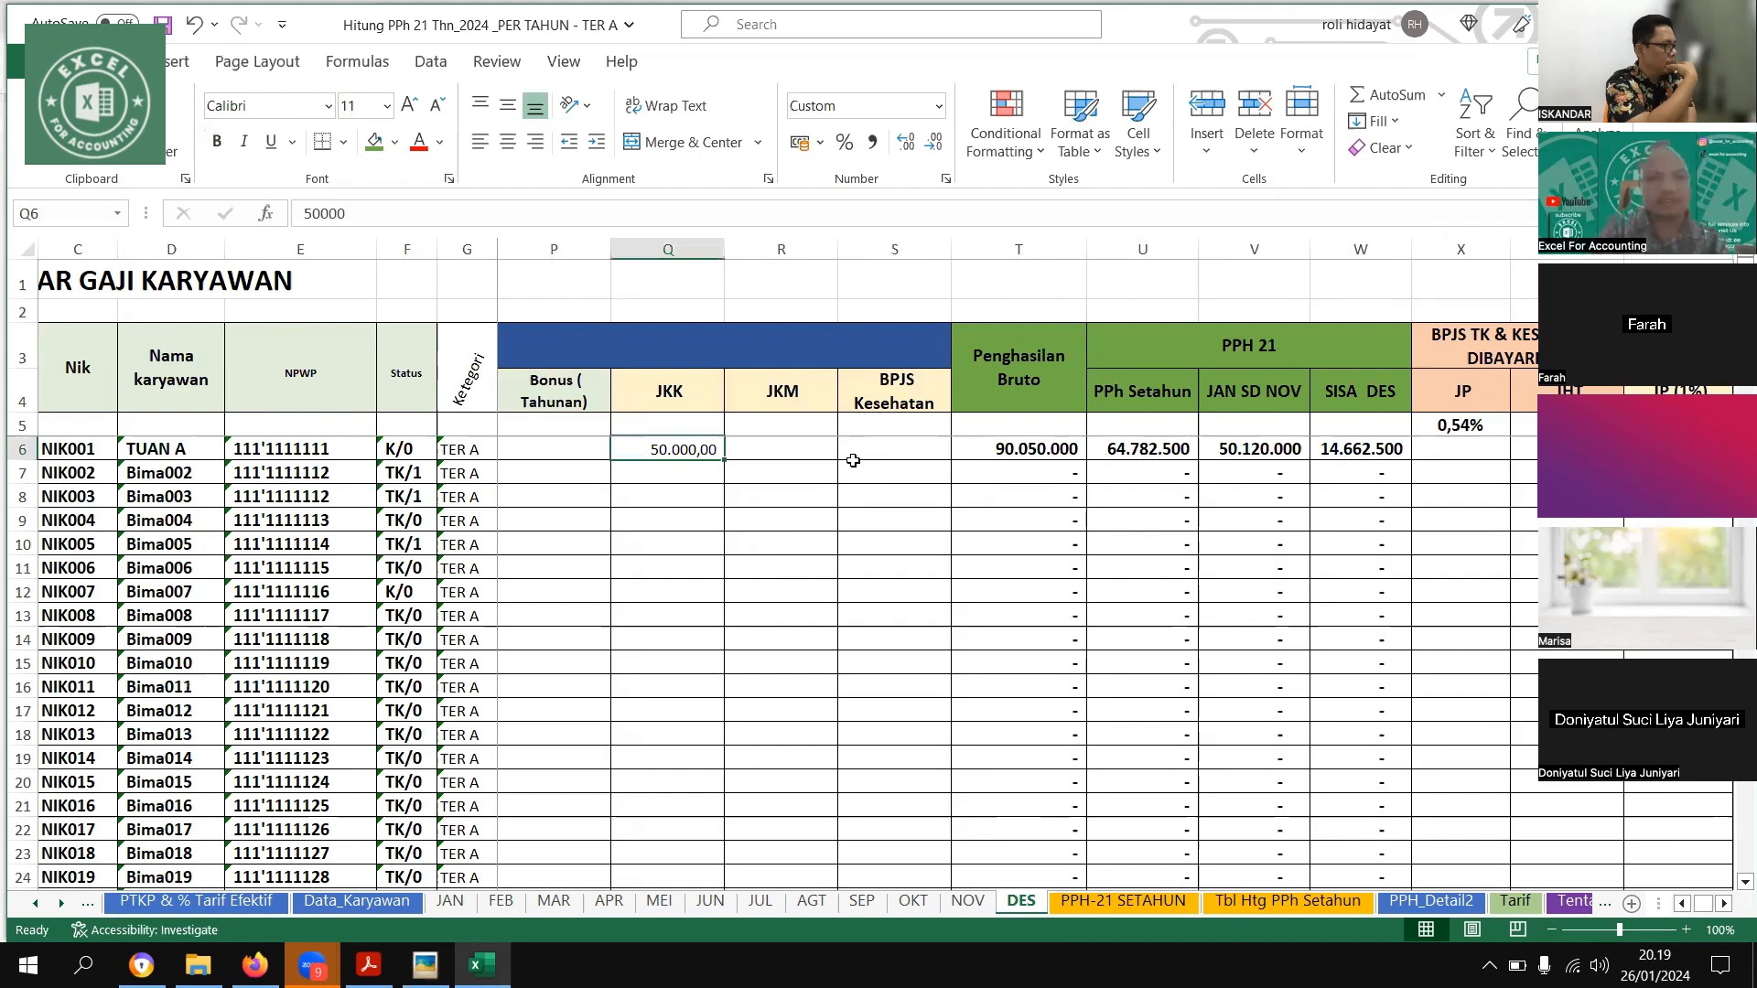
key("Right")
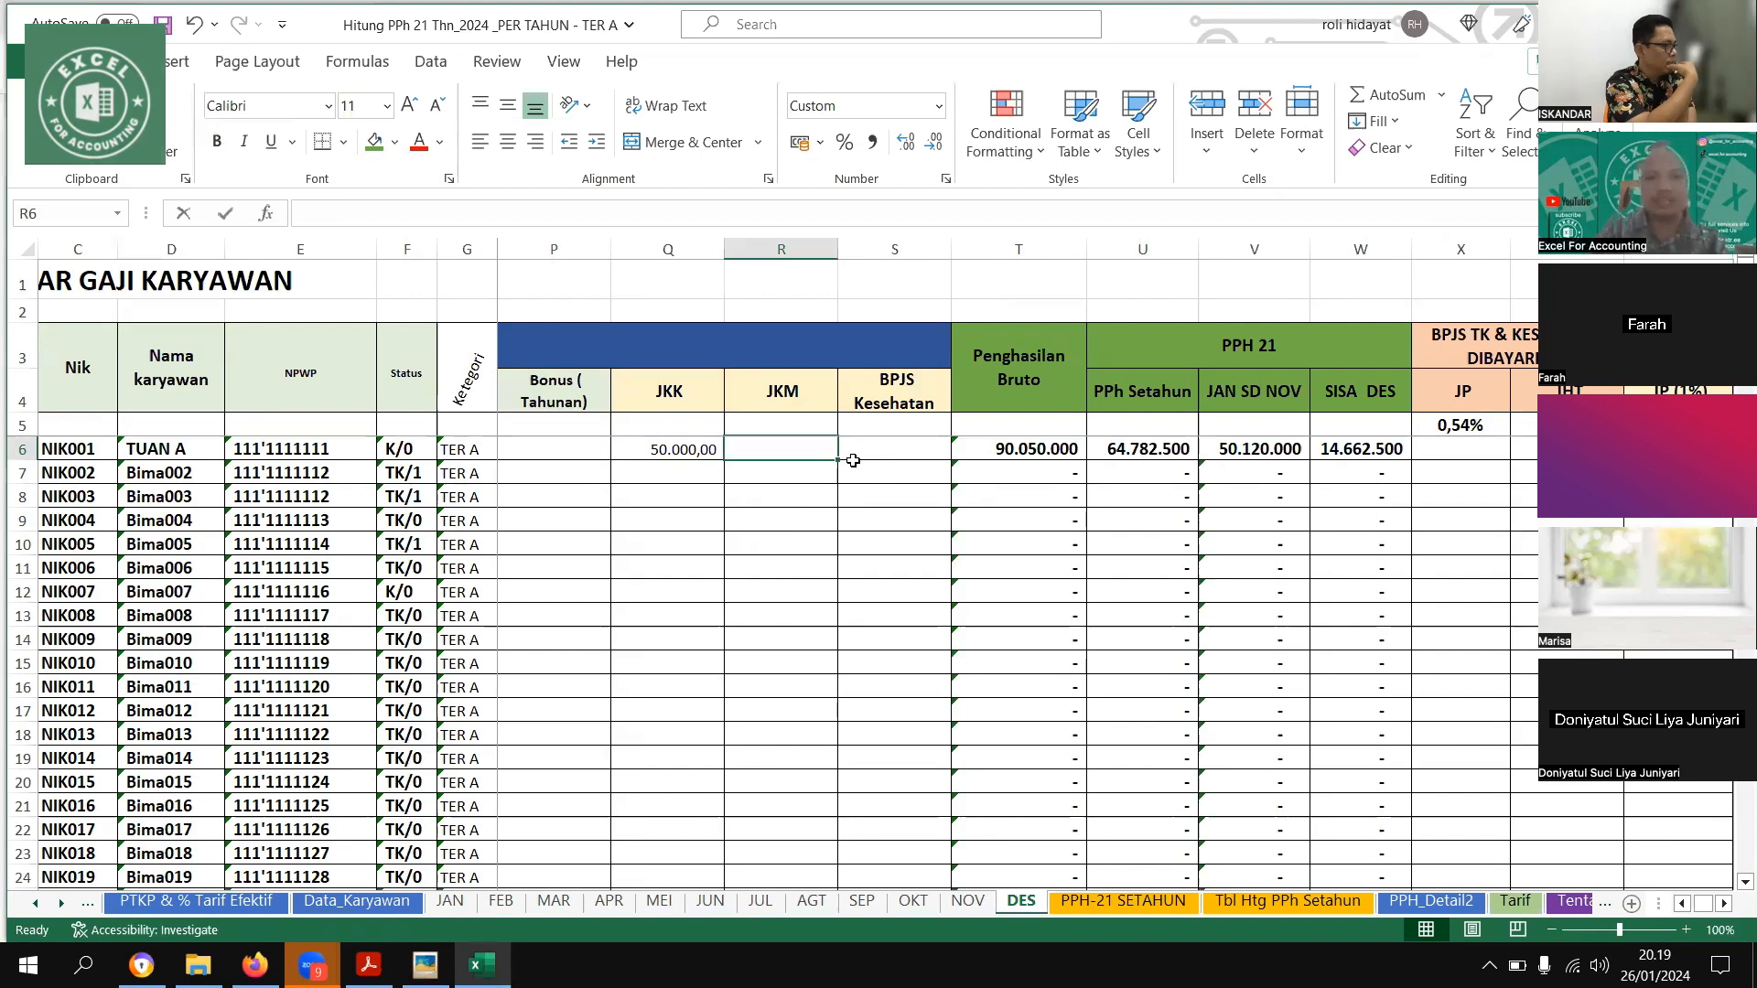
key("ctrl+z")
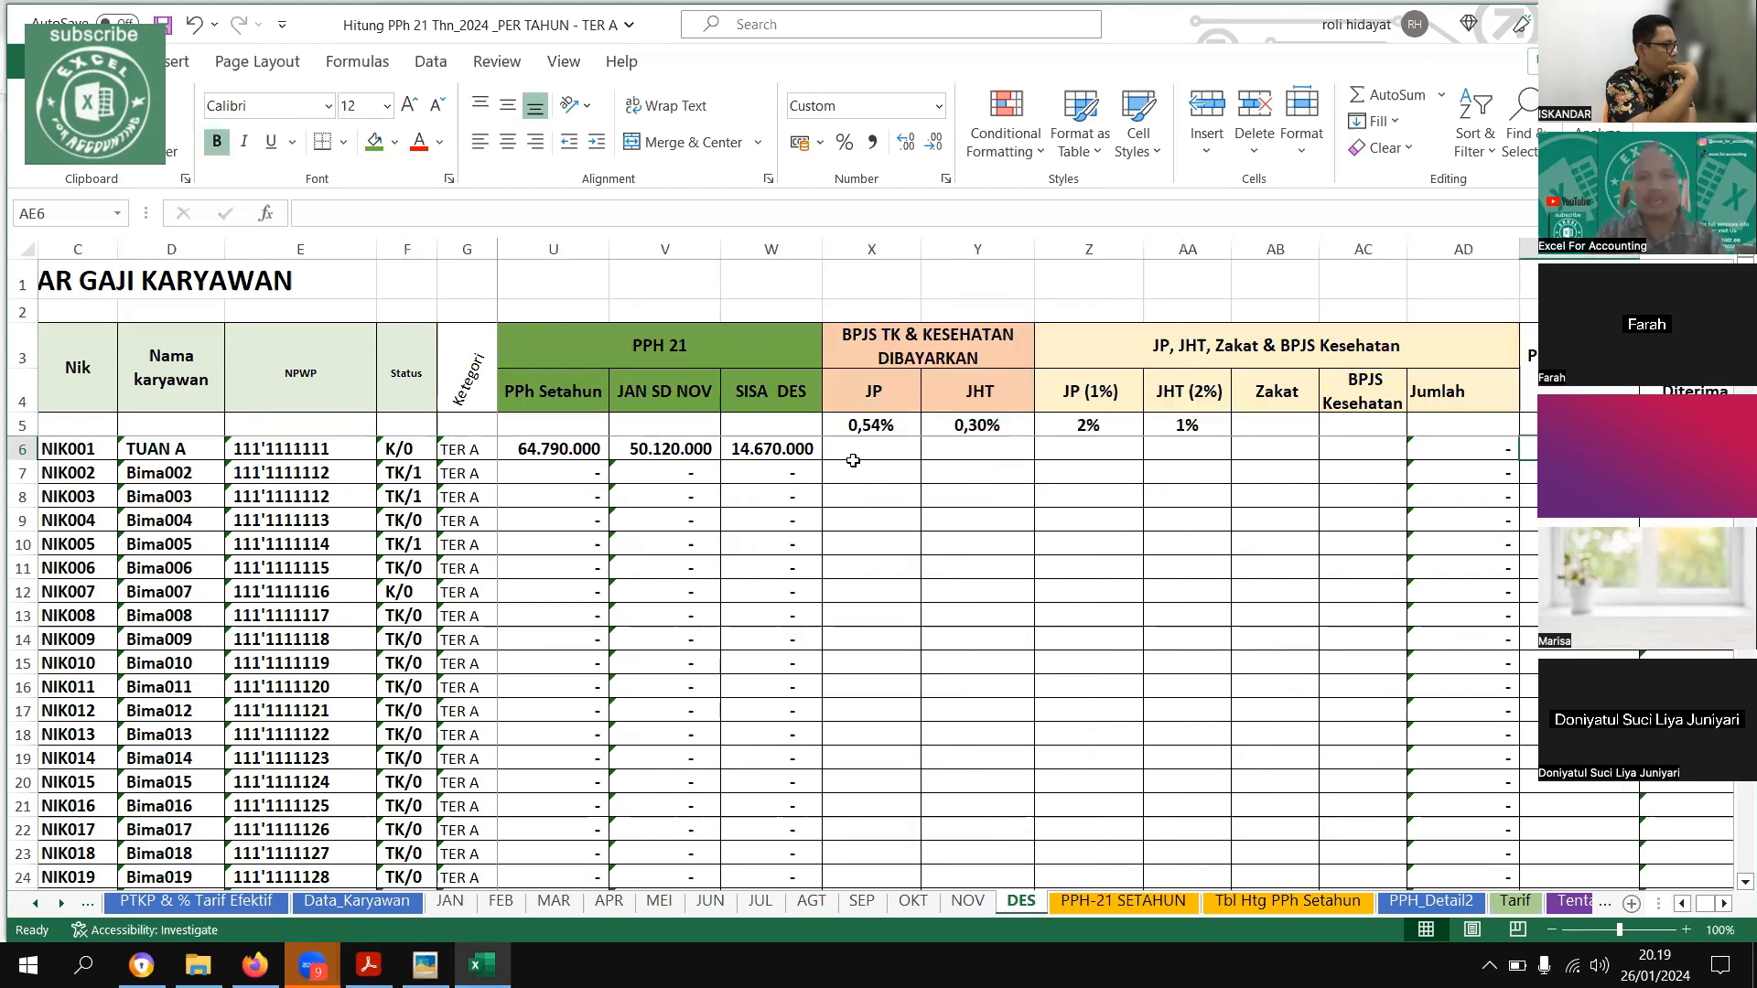
Enter the first employee's JP (1%) deduction of 100000 on the DES sheet
key("Left")
key("Left")
key("Left")
key("Left")
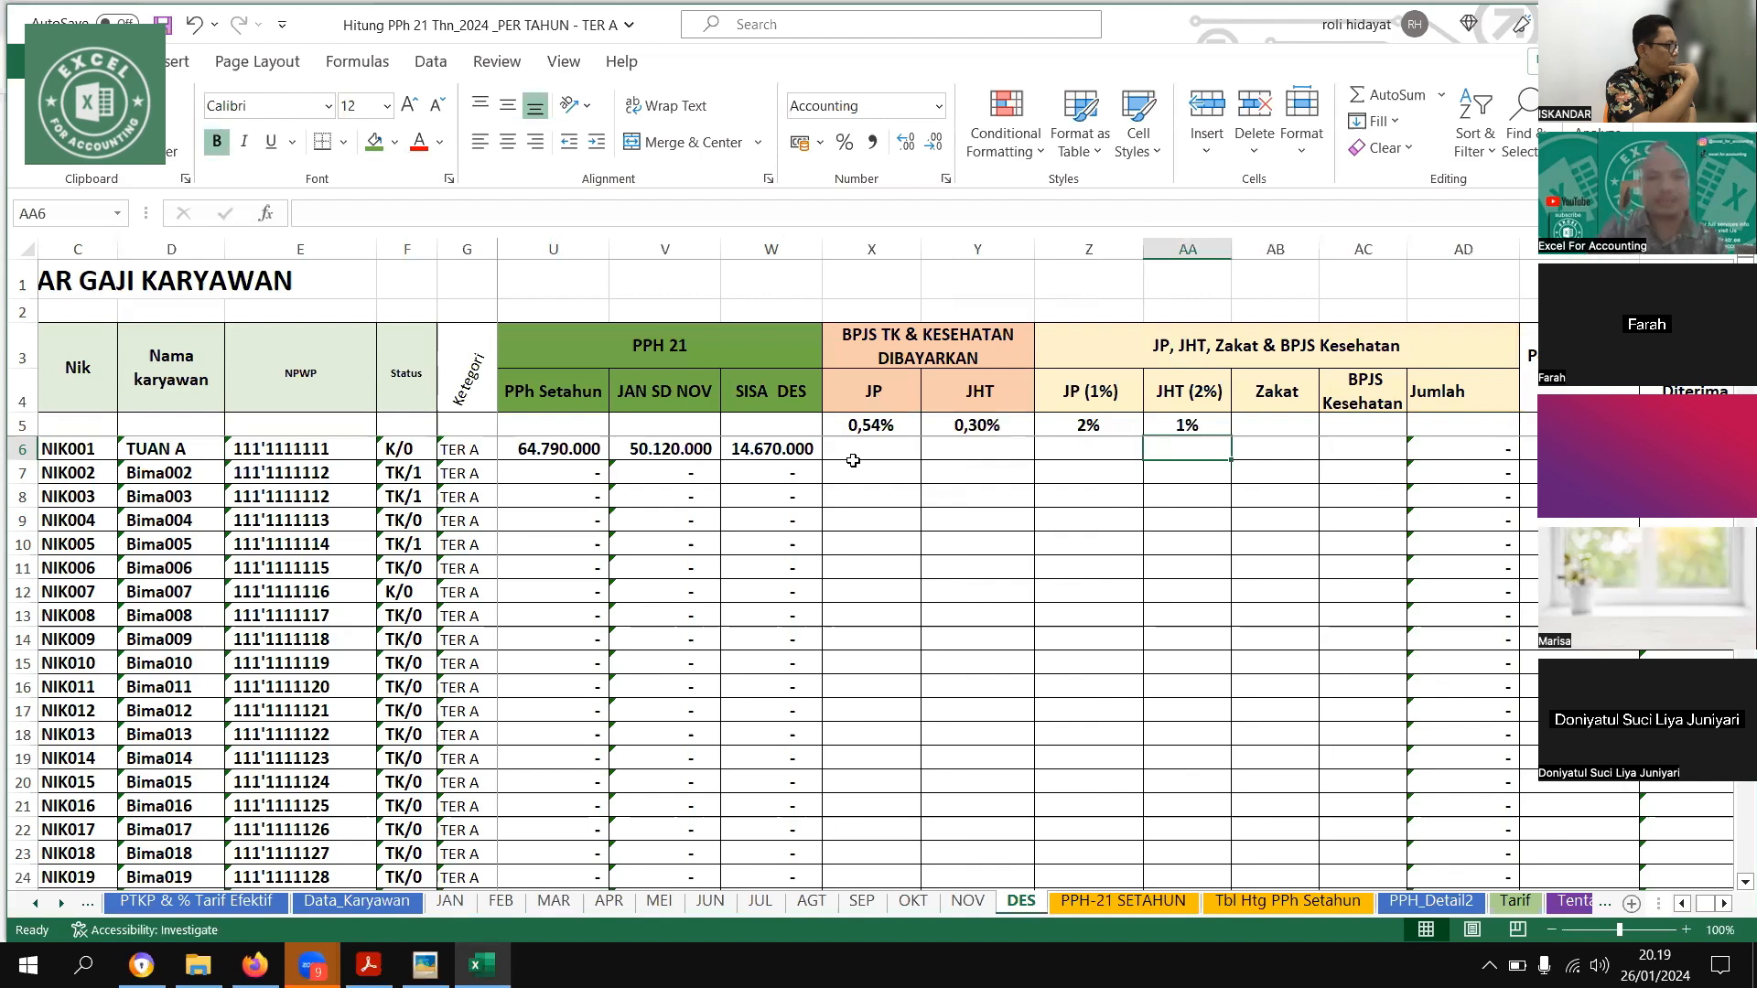
key("Left")
type("100.0")
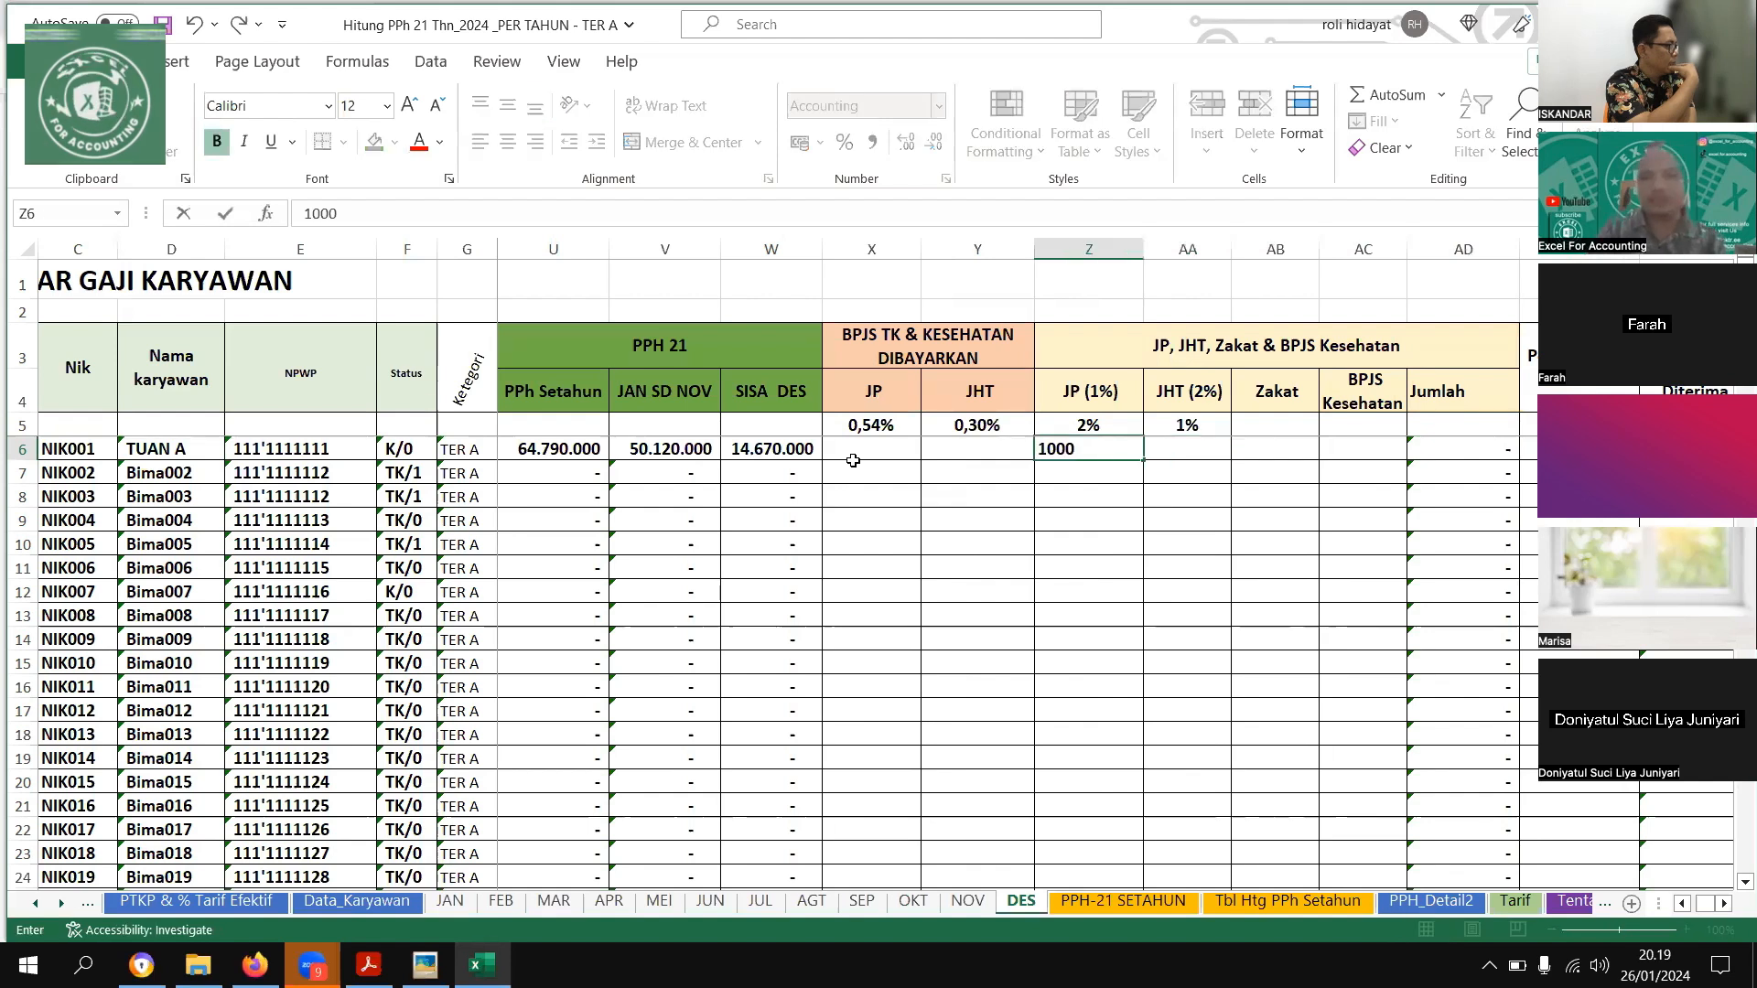
type("00")
key("Tab")
key("Tab")
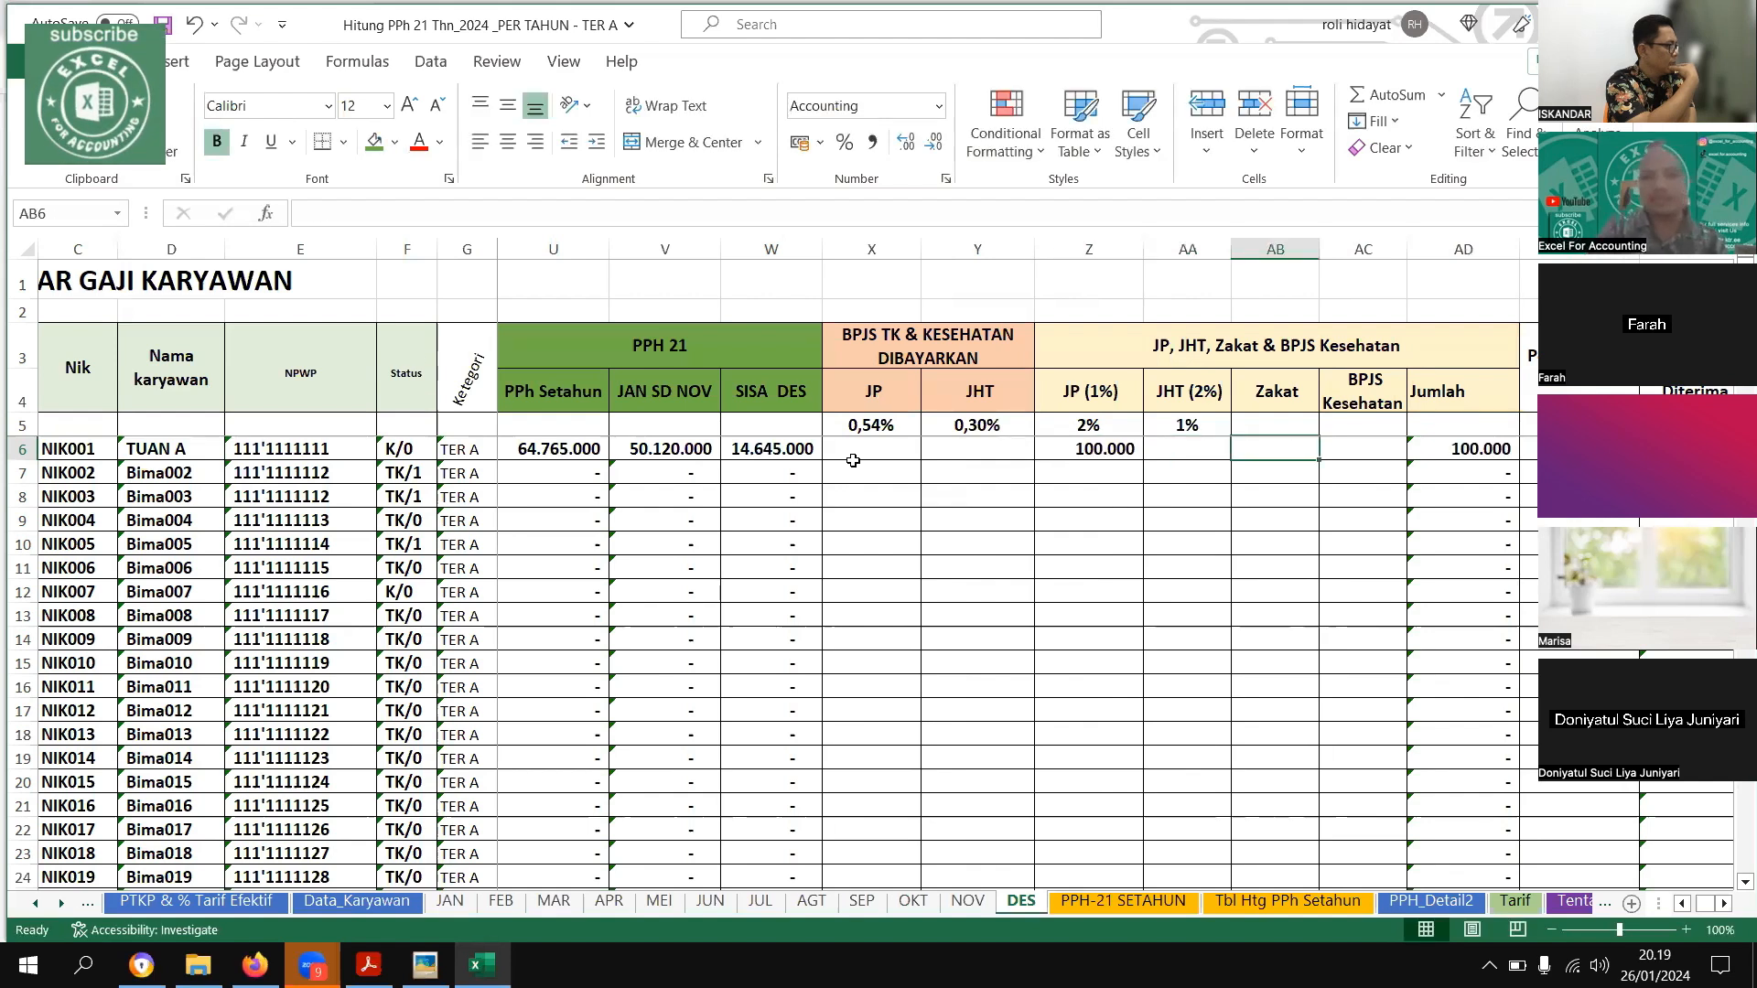
Enter the first employee's Zakat of 200000 on the DES sheet
type("2000000")
key("ctrl+Return")
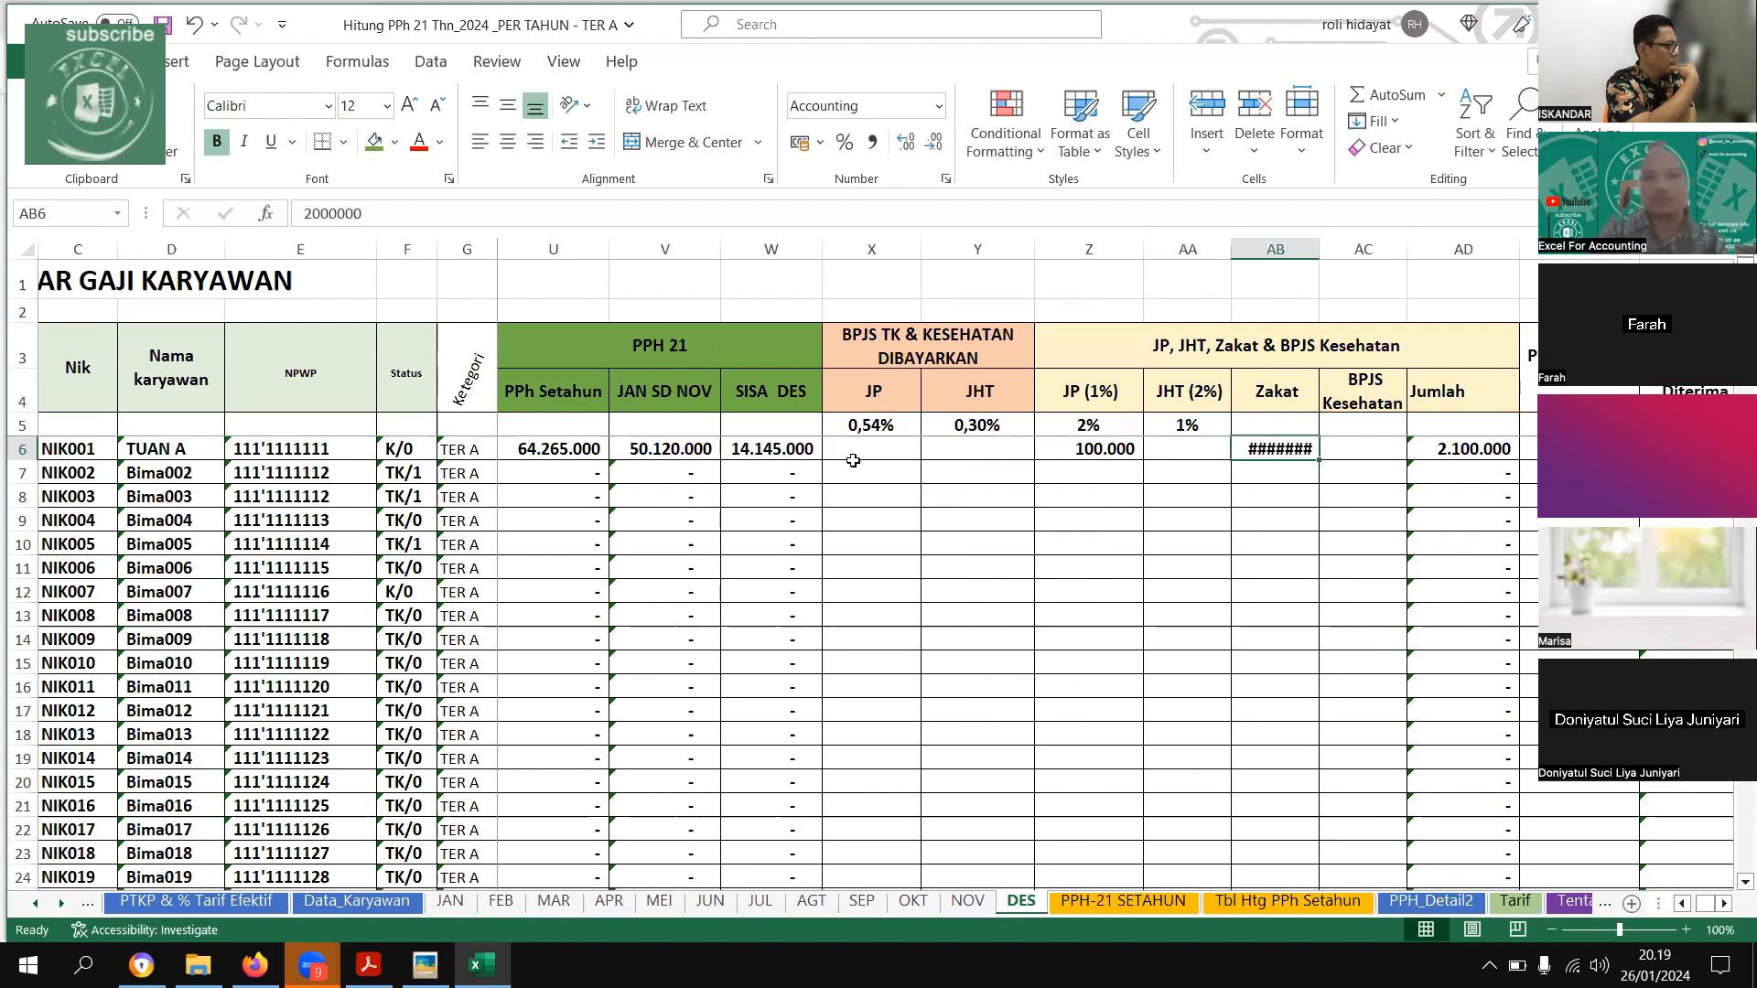
type("200.00")
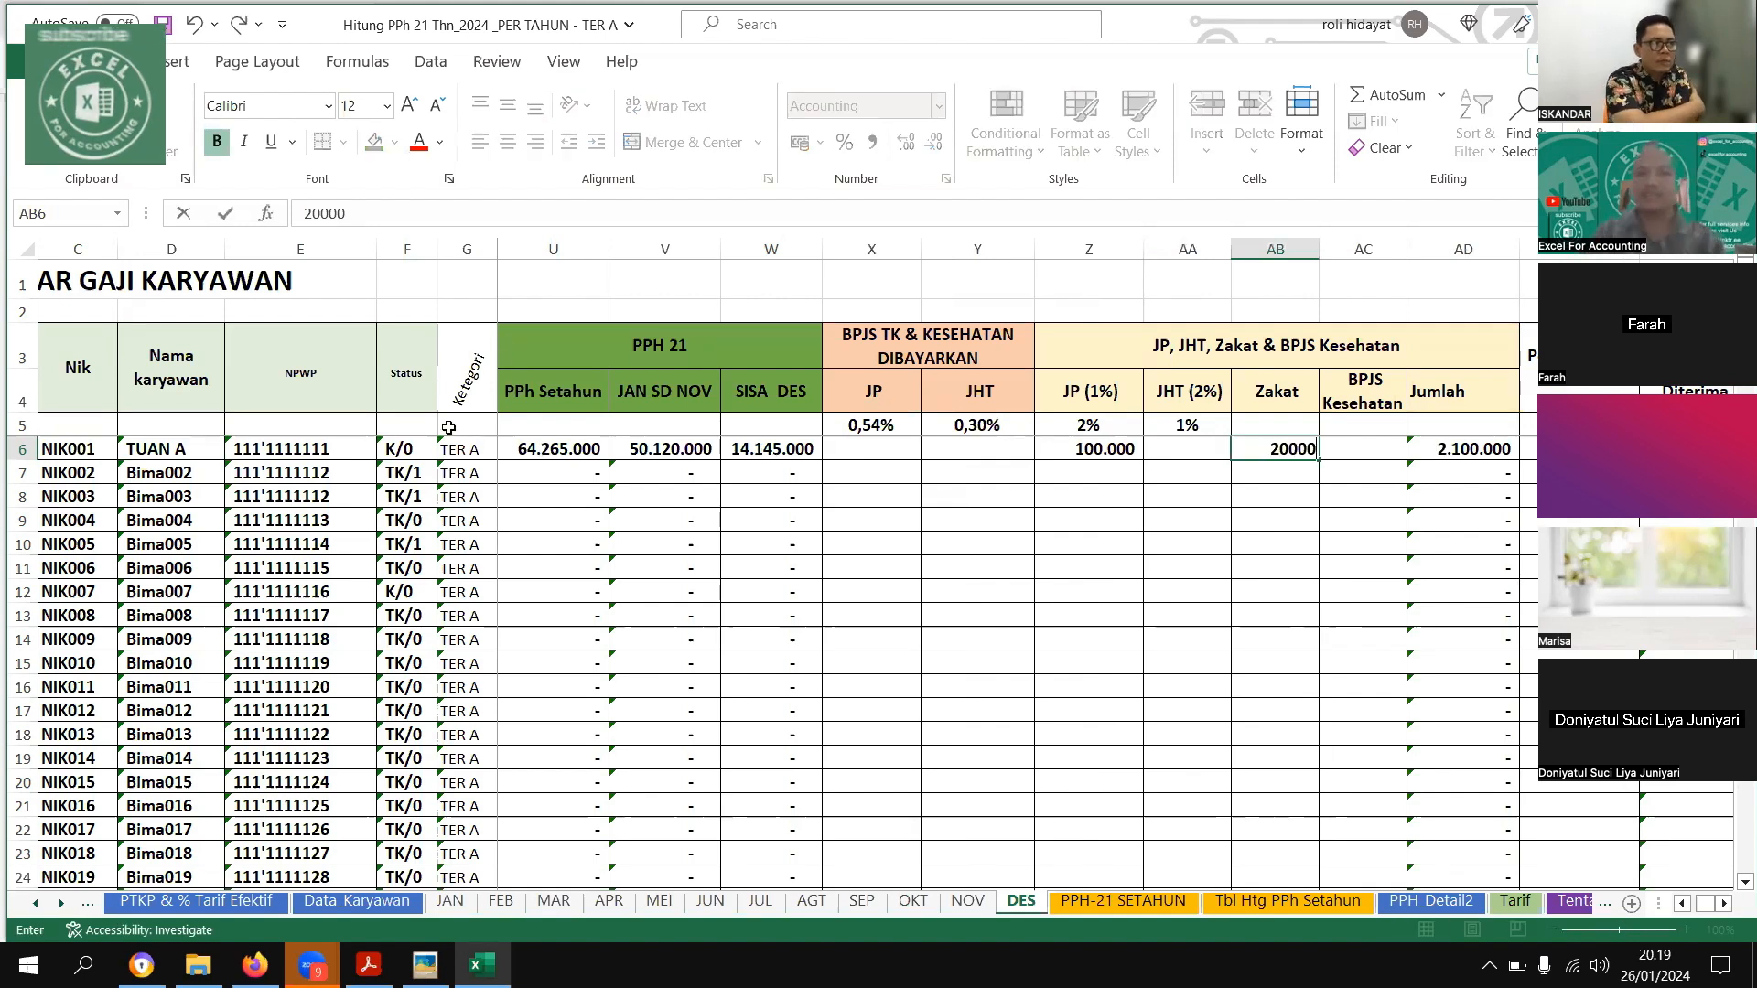
type("0")
key("Return")
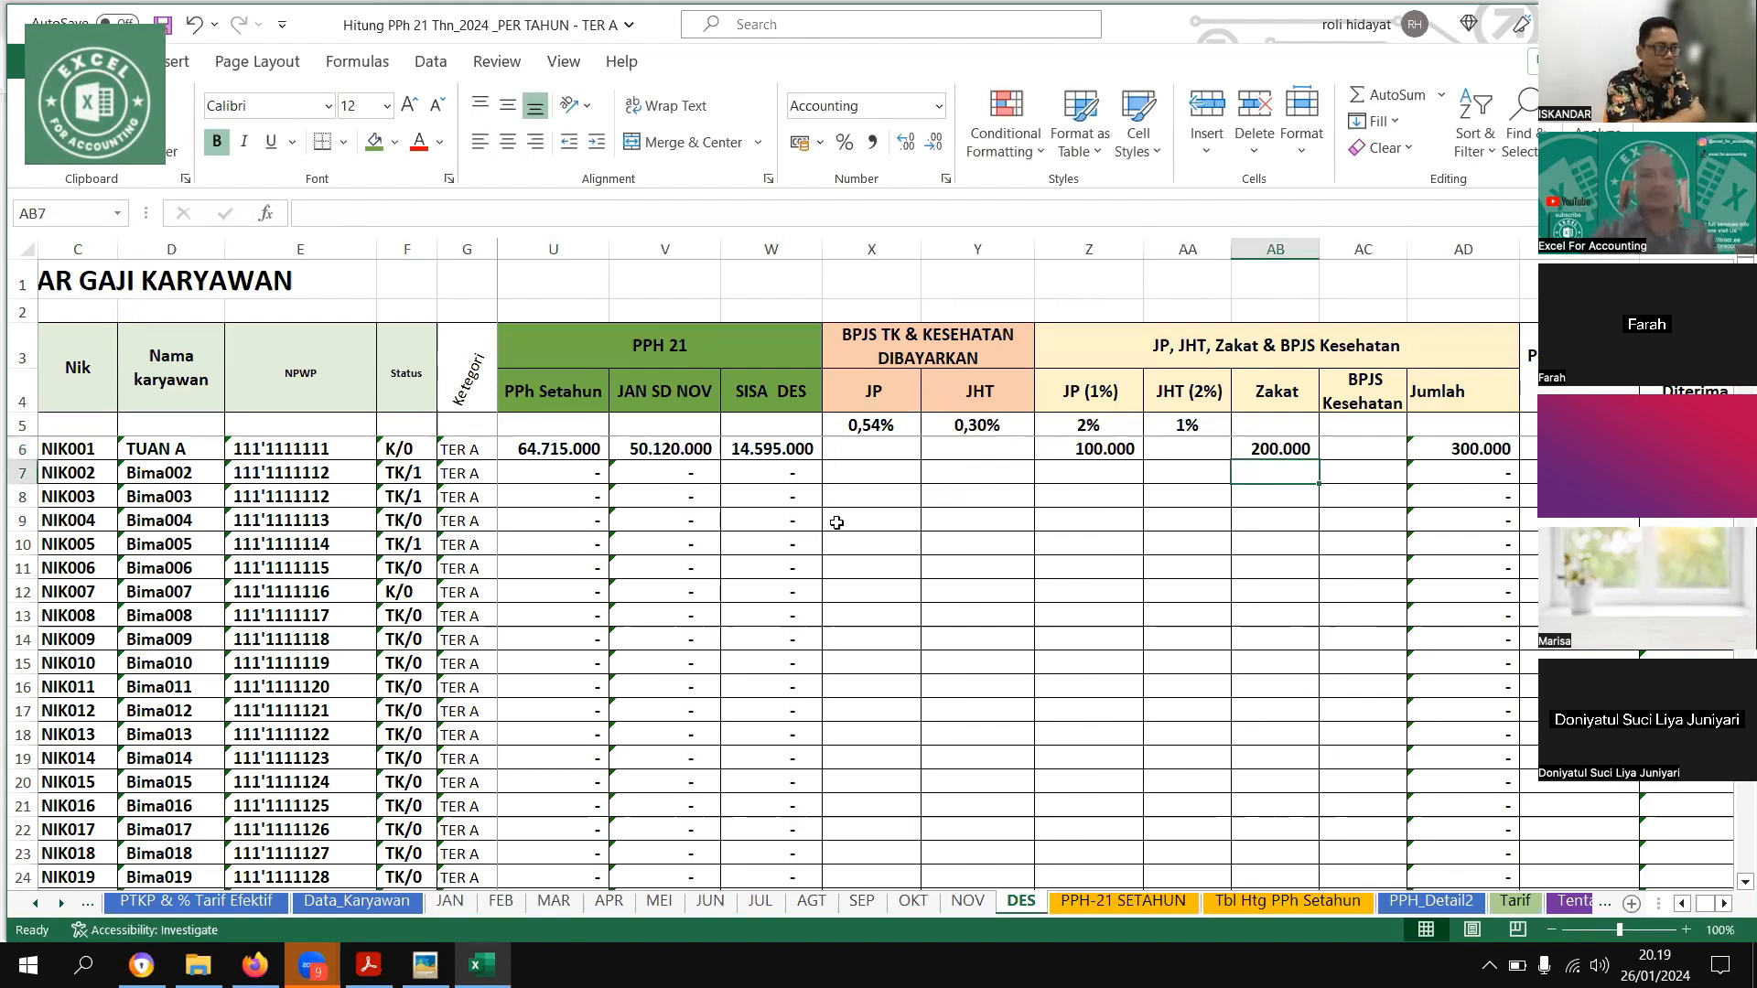
Check the first employee's December Penghasilan Bruto, PPh Setahun, JAN SD NOV and SISA DES figures
key("Left")
key("Left")
key("Left")
key("Left")
key("Left")
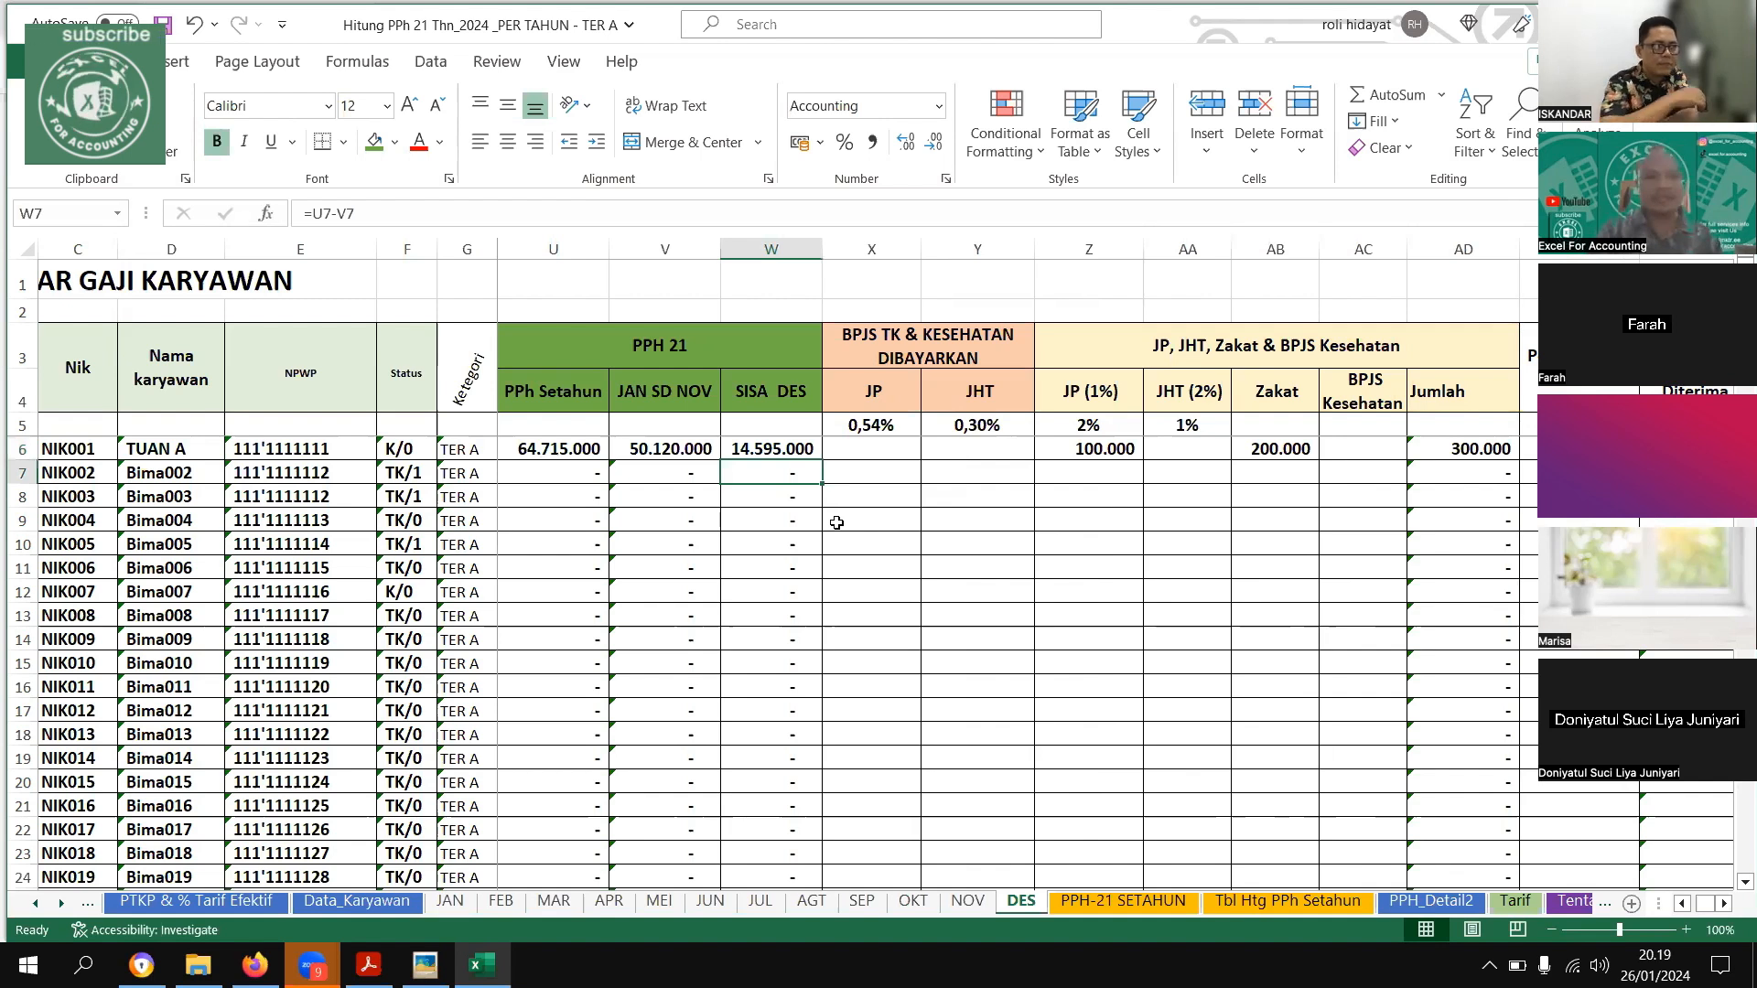
key("Up")
key("Left")
key("Left")
key("Left")
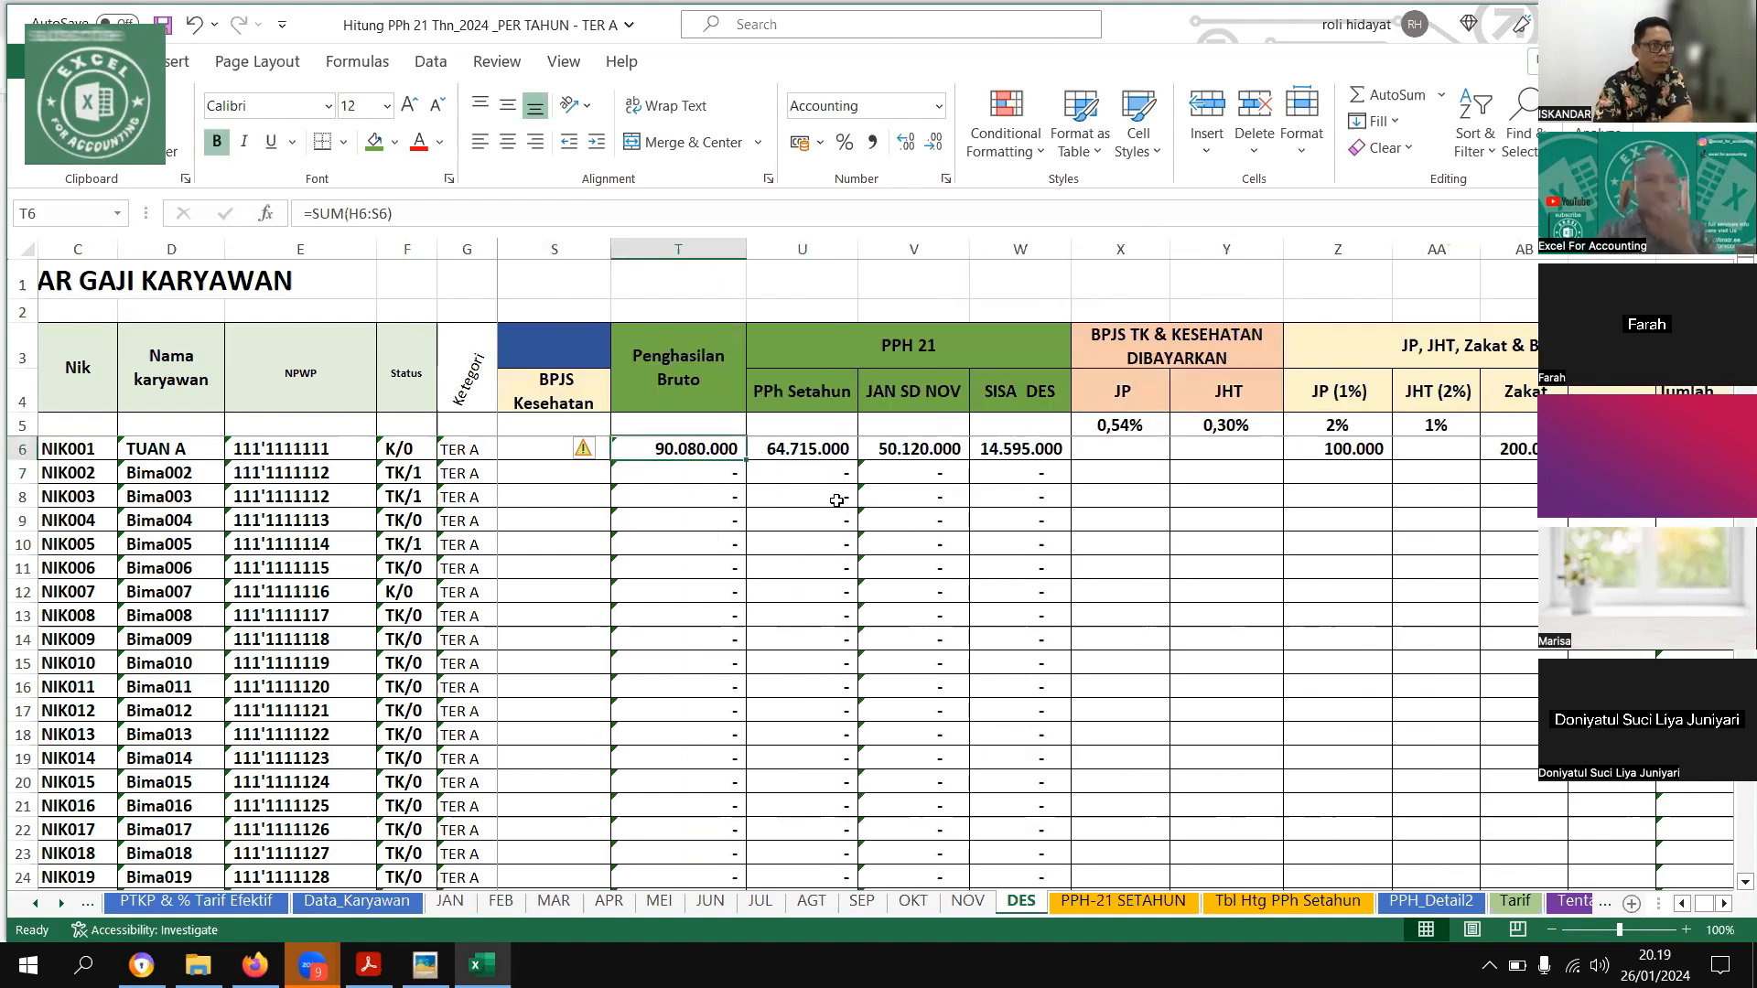
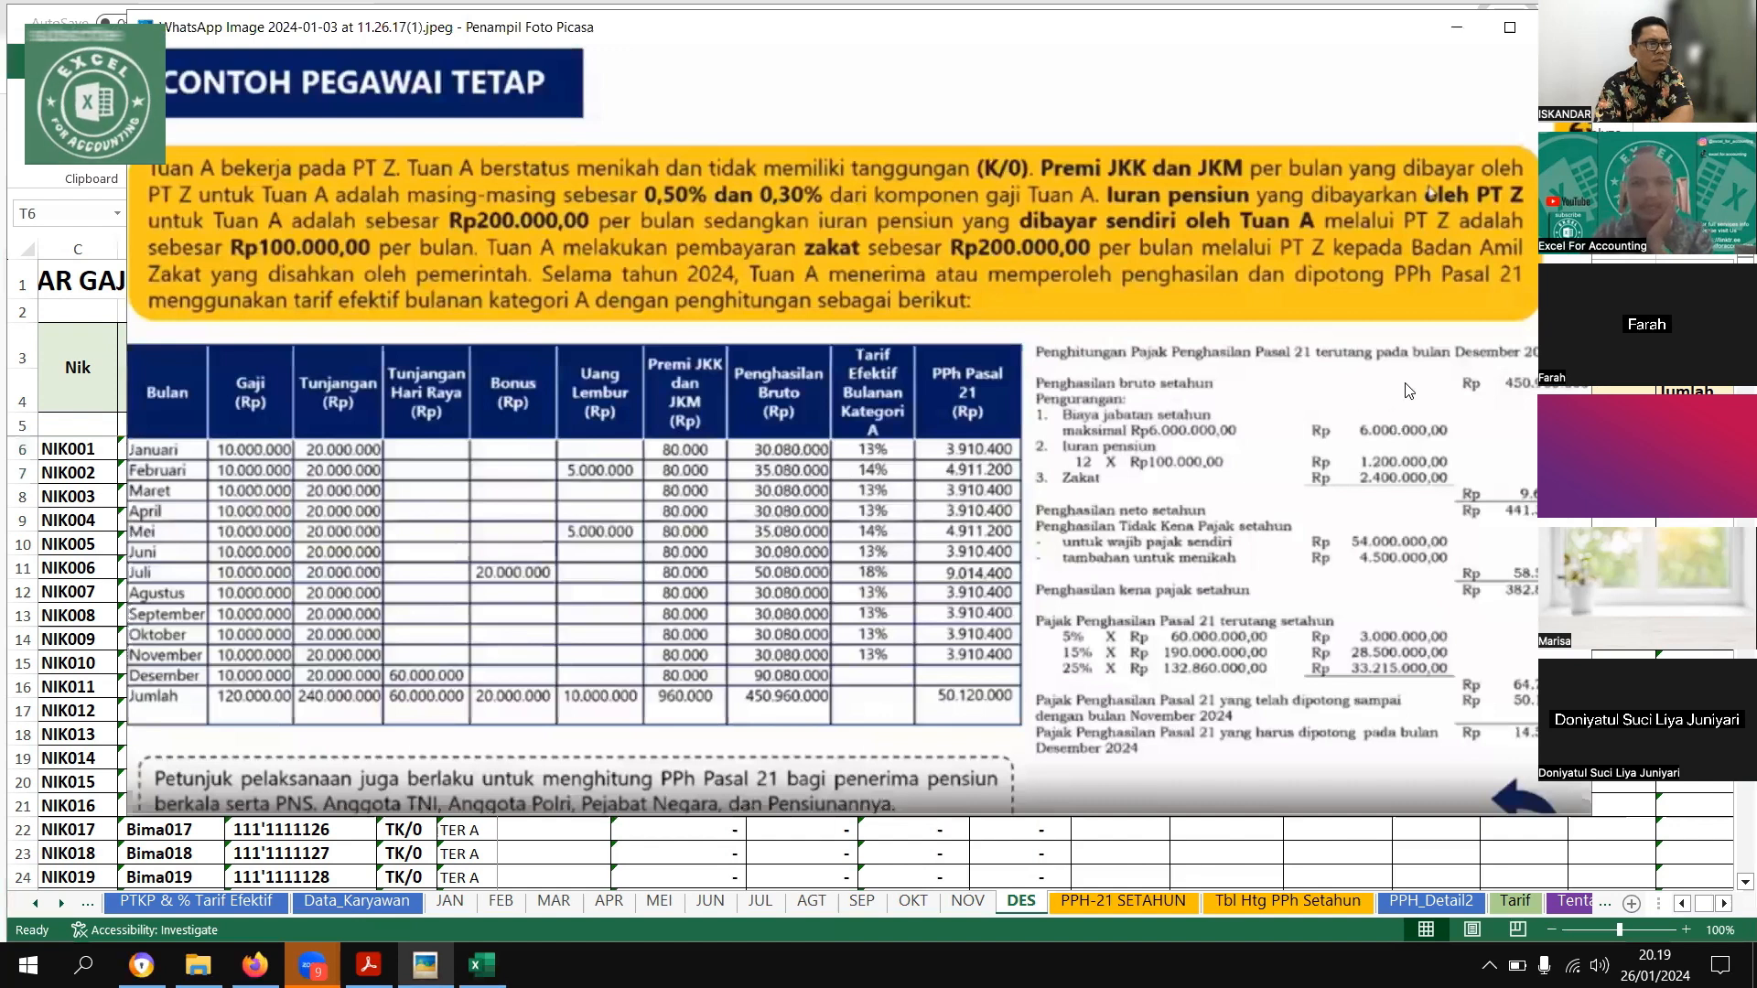
Review the example's December 2024 PPh Pasal 21 calculation in the picture viewer and return to the workbook
left_click_drag(1543, 400, 1408, 391)
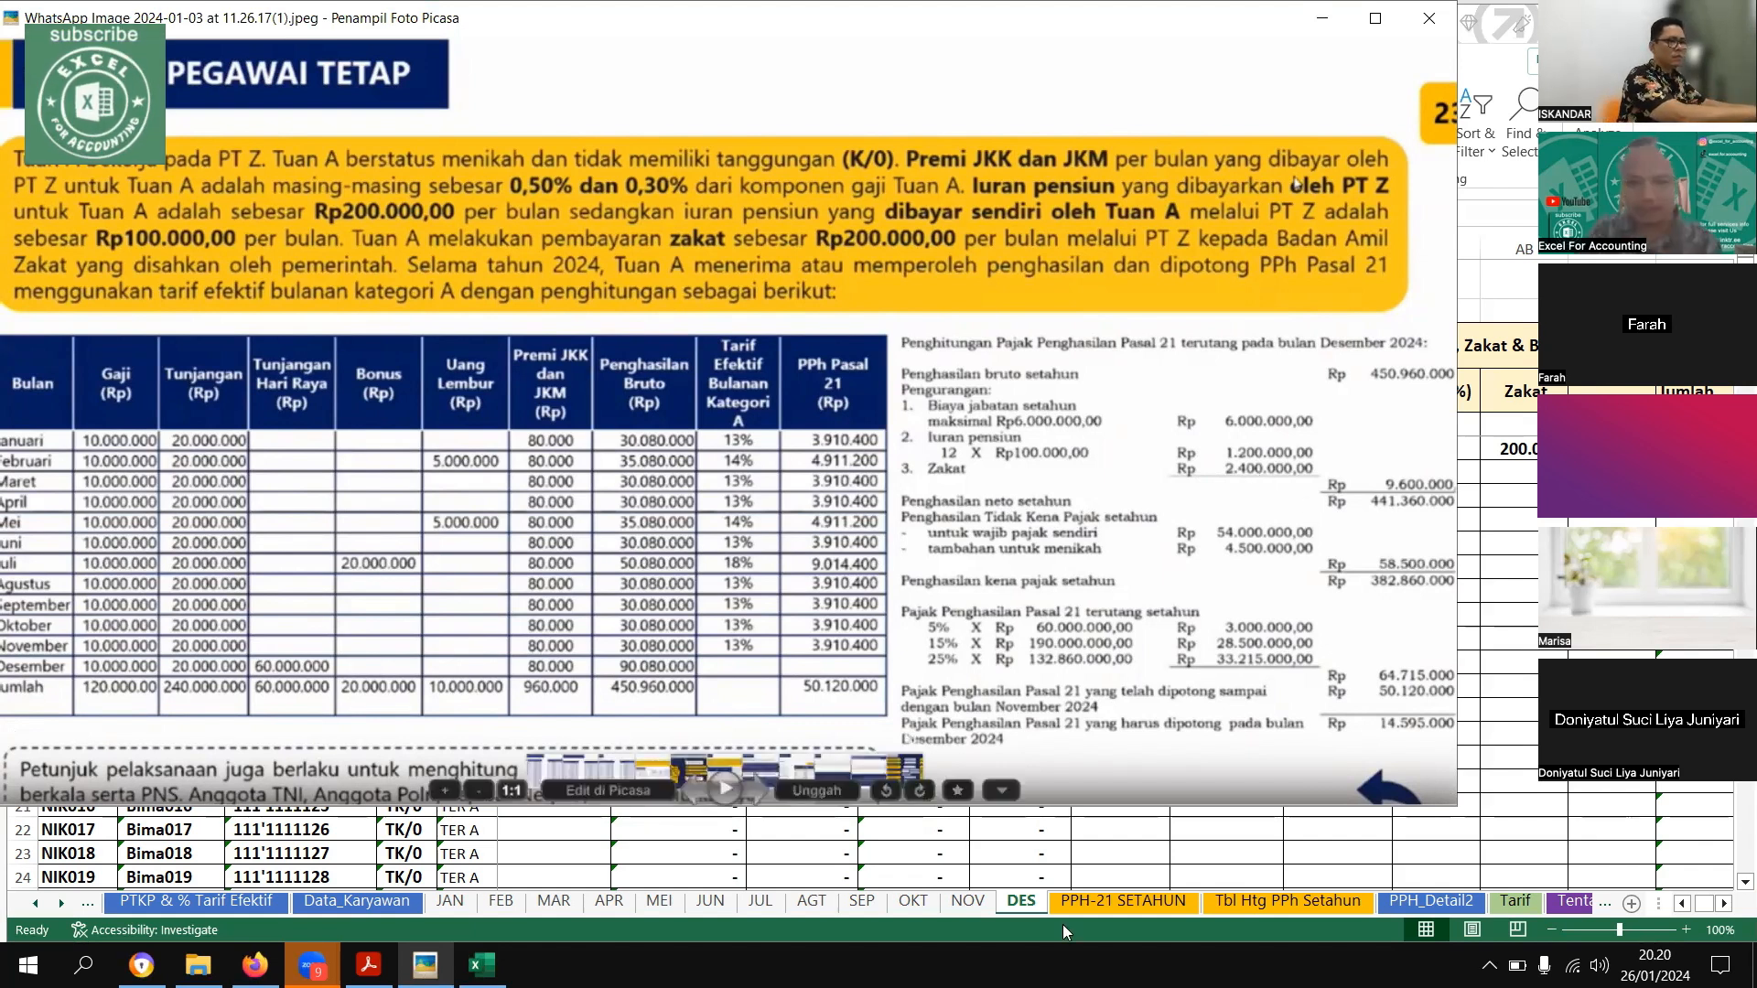
key("Escape")
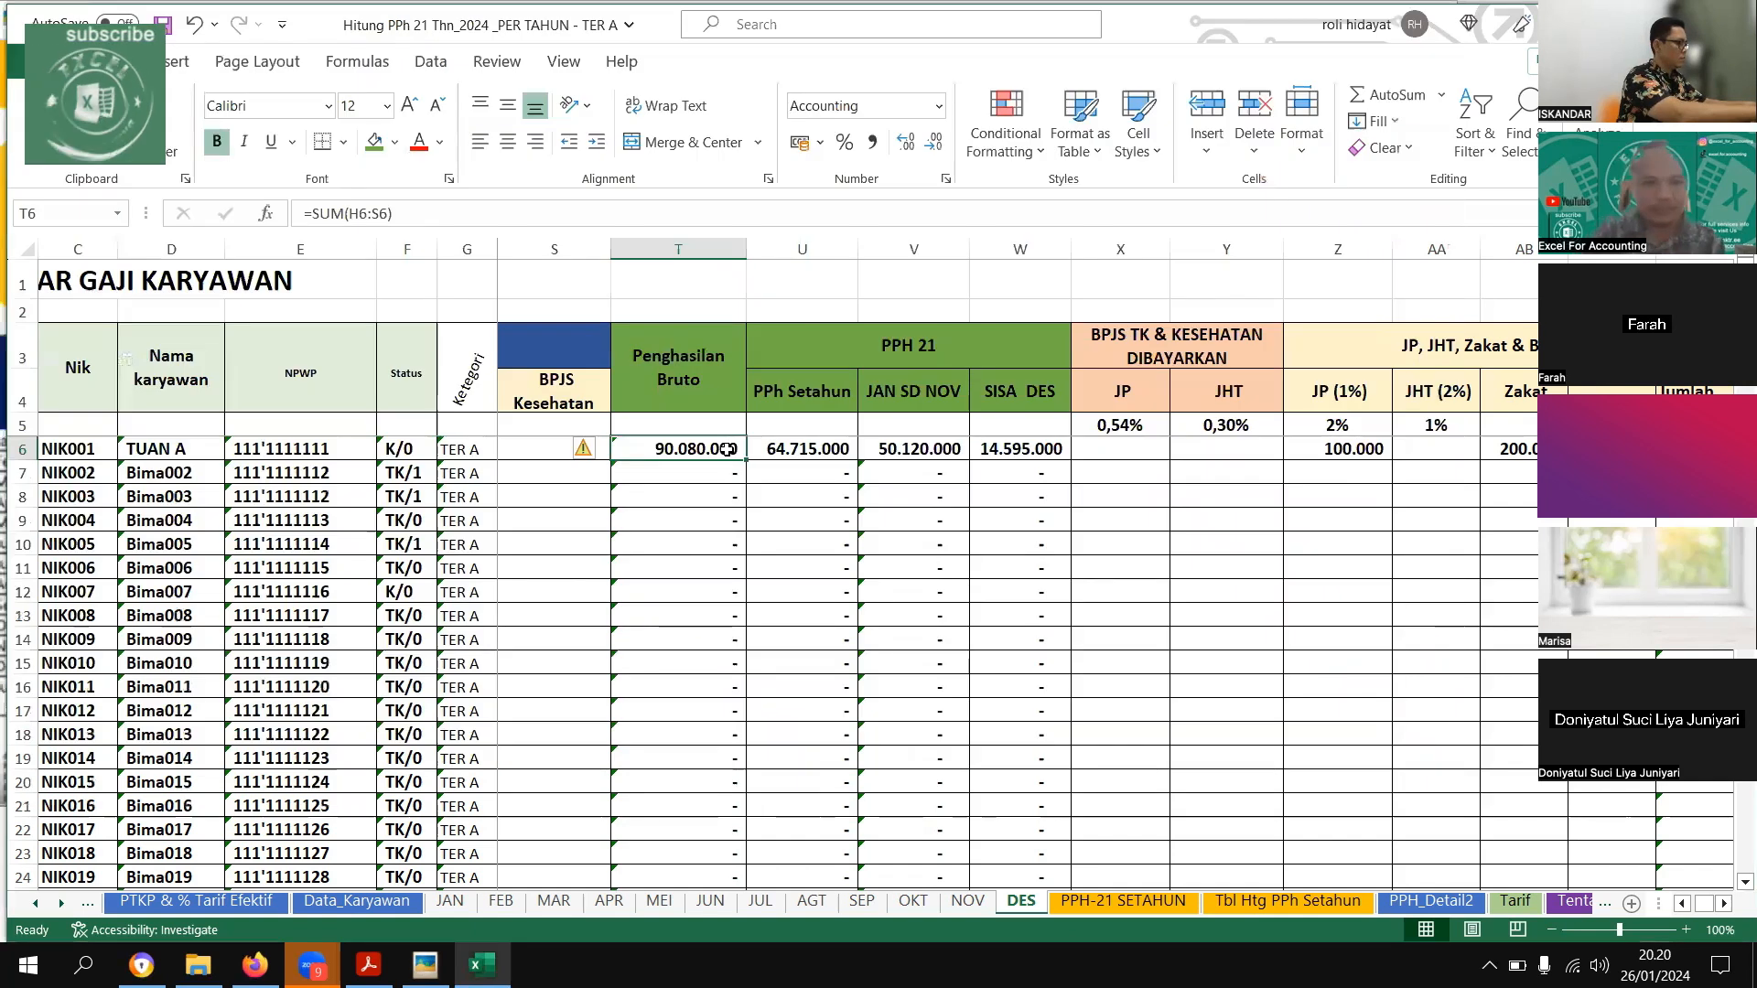
Check the first employee's annual salary, allowance, overtime, THR, bonus, JKK and JKM totals on the PPH-21 SETAHUN sheet
key("ctrl+Page_Down")
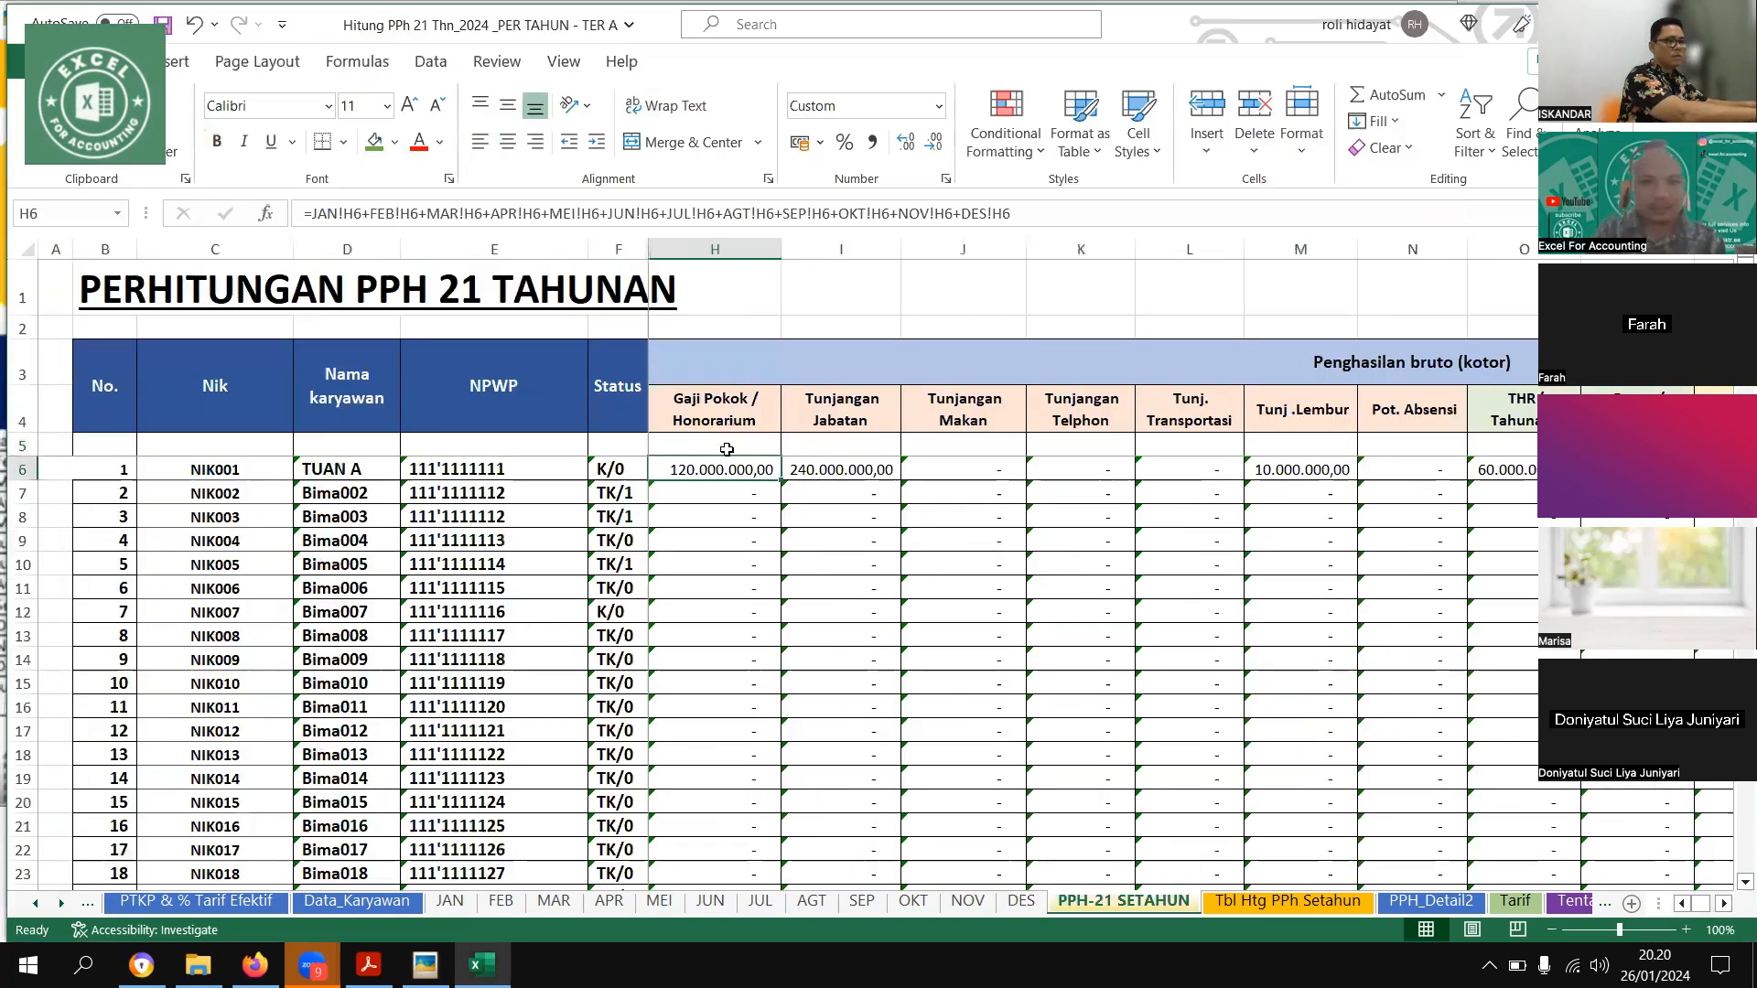
key("Right")
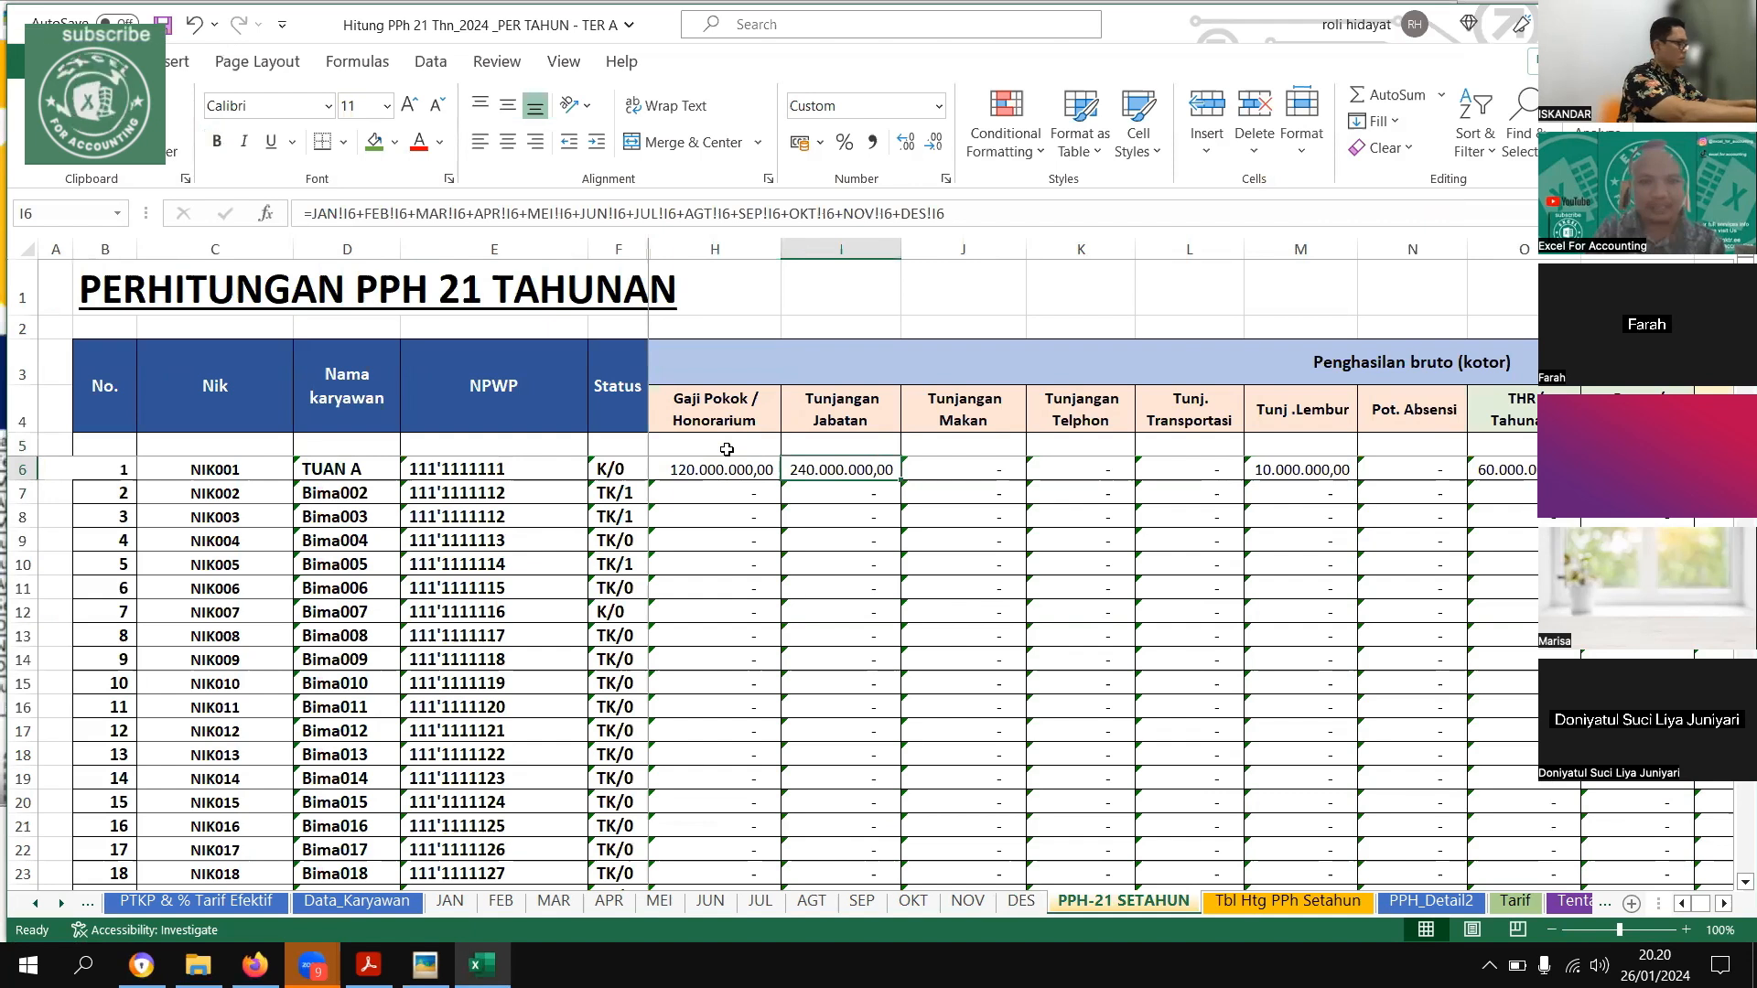
key("Right")
key("Right")
key("Right")
key("Right")
key("Right")
key("Right")
key("Right")
key("Right")
key("Right")
key("Right")
key("Right")
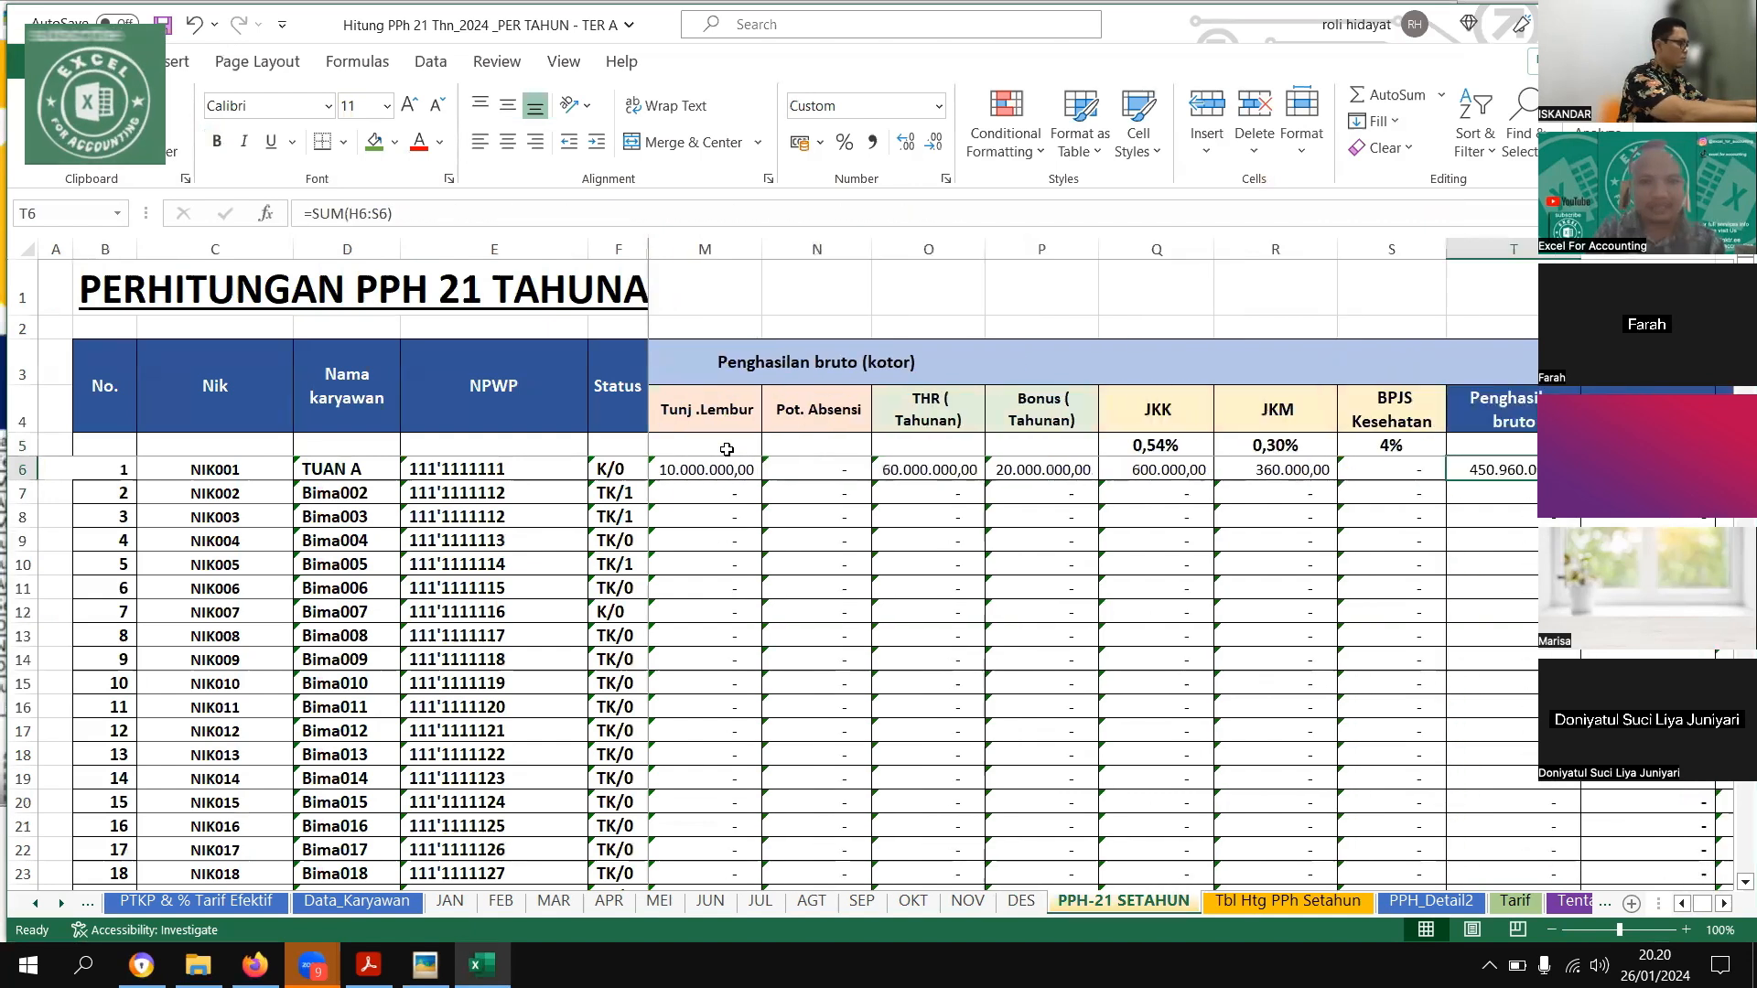
key("Left")
key("Left")
key("Left")
key("Left")
key("Left")
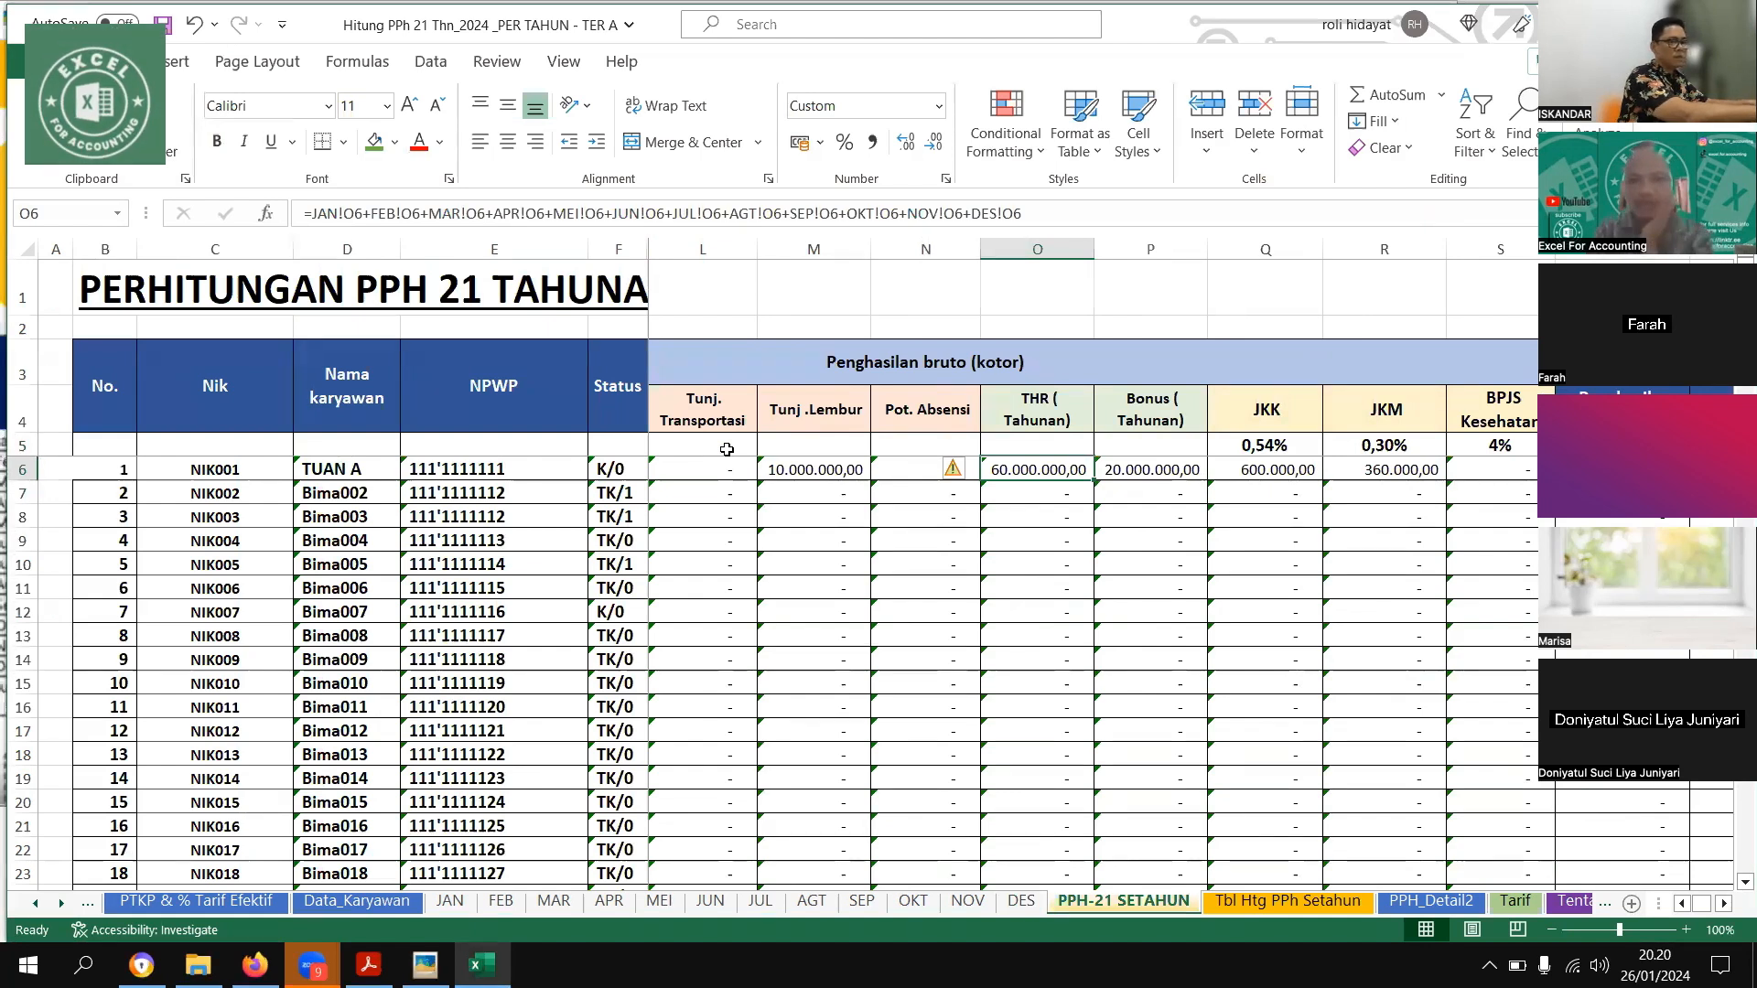
key("Right")
key("Right")
key("Right")
key("Right")
key("Right")
key("Left")
key("Left")
key("Left")
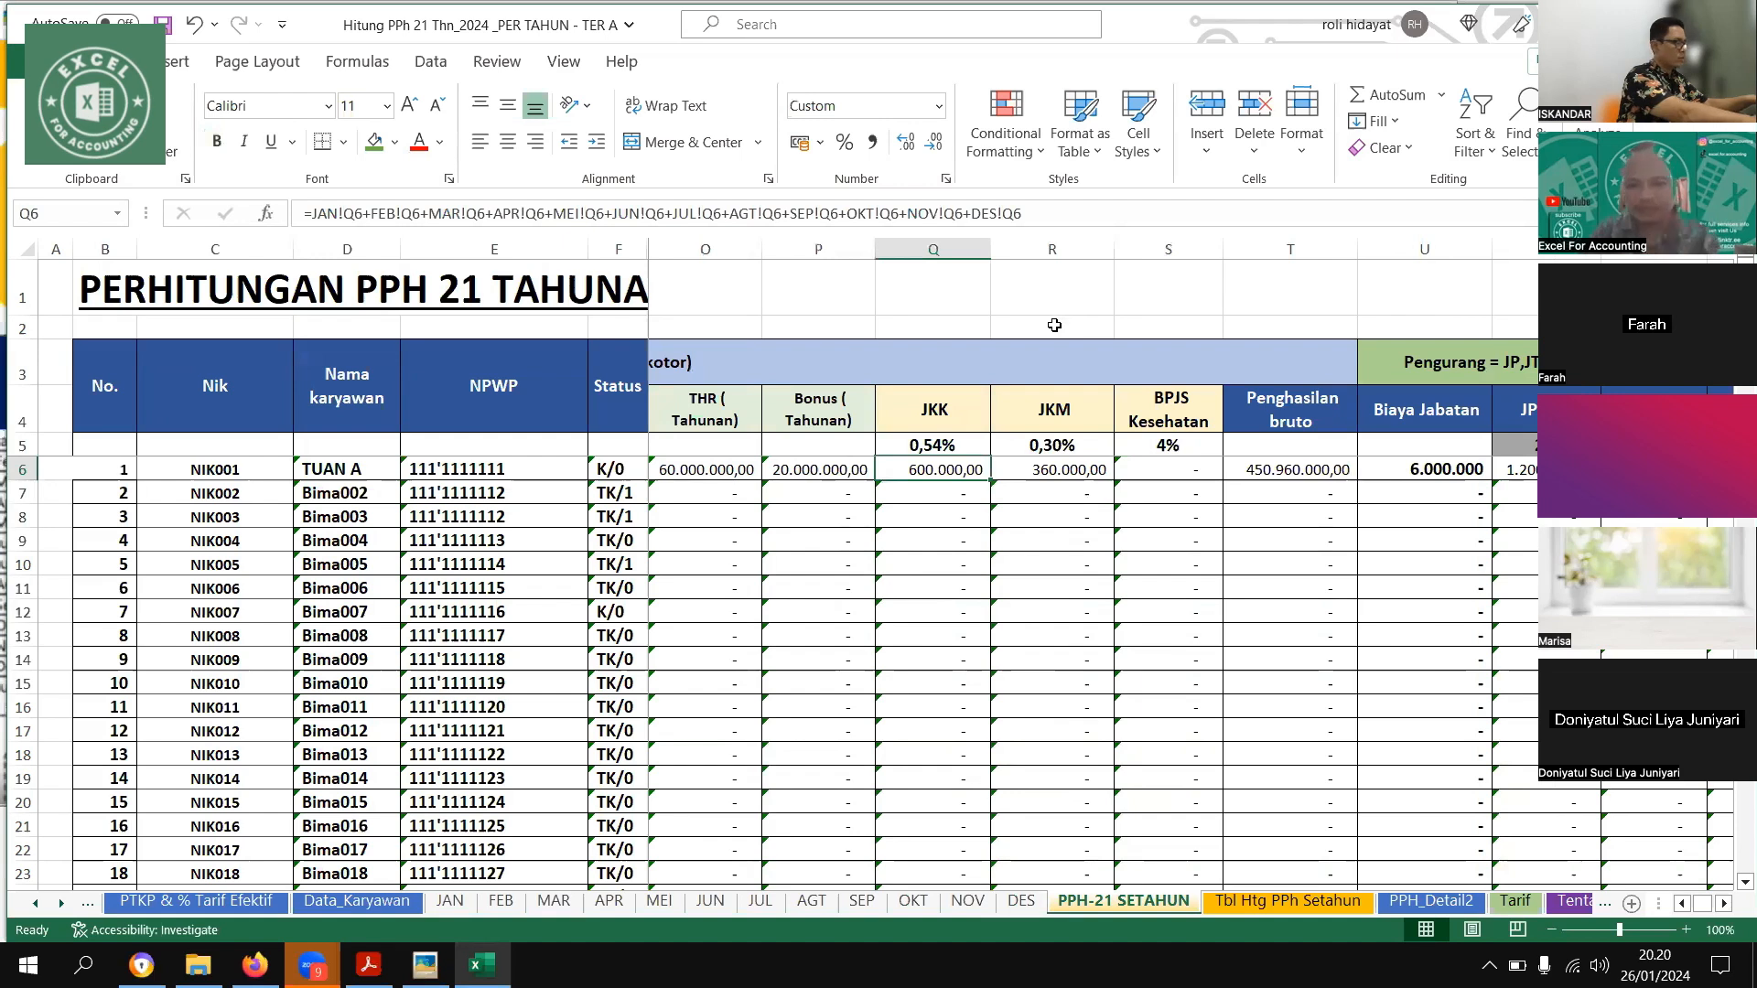
Test the annual JKK with =Q6/12000 in Q2, copy the formula to R2 for JKM, and clear both cells
left_click(945, 323)
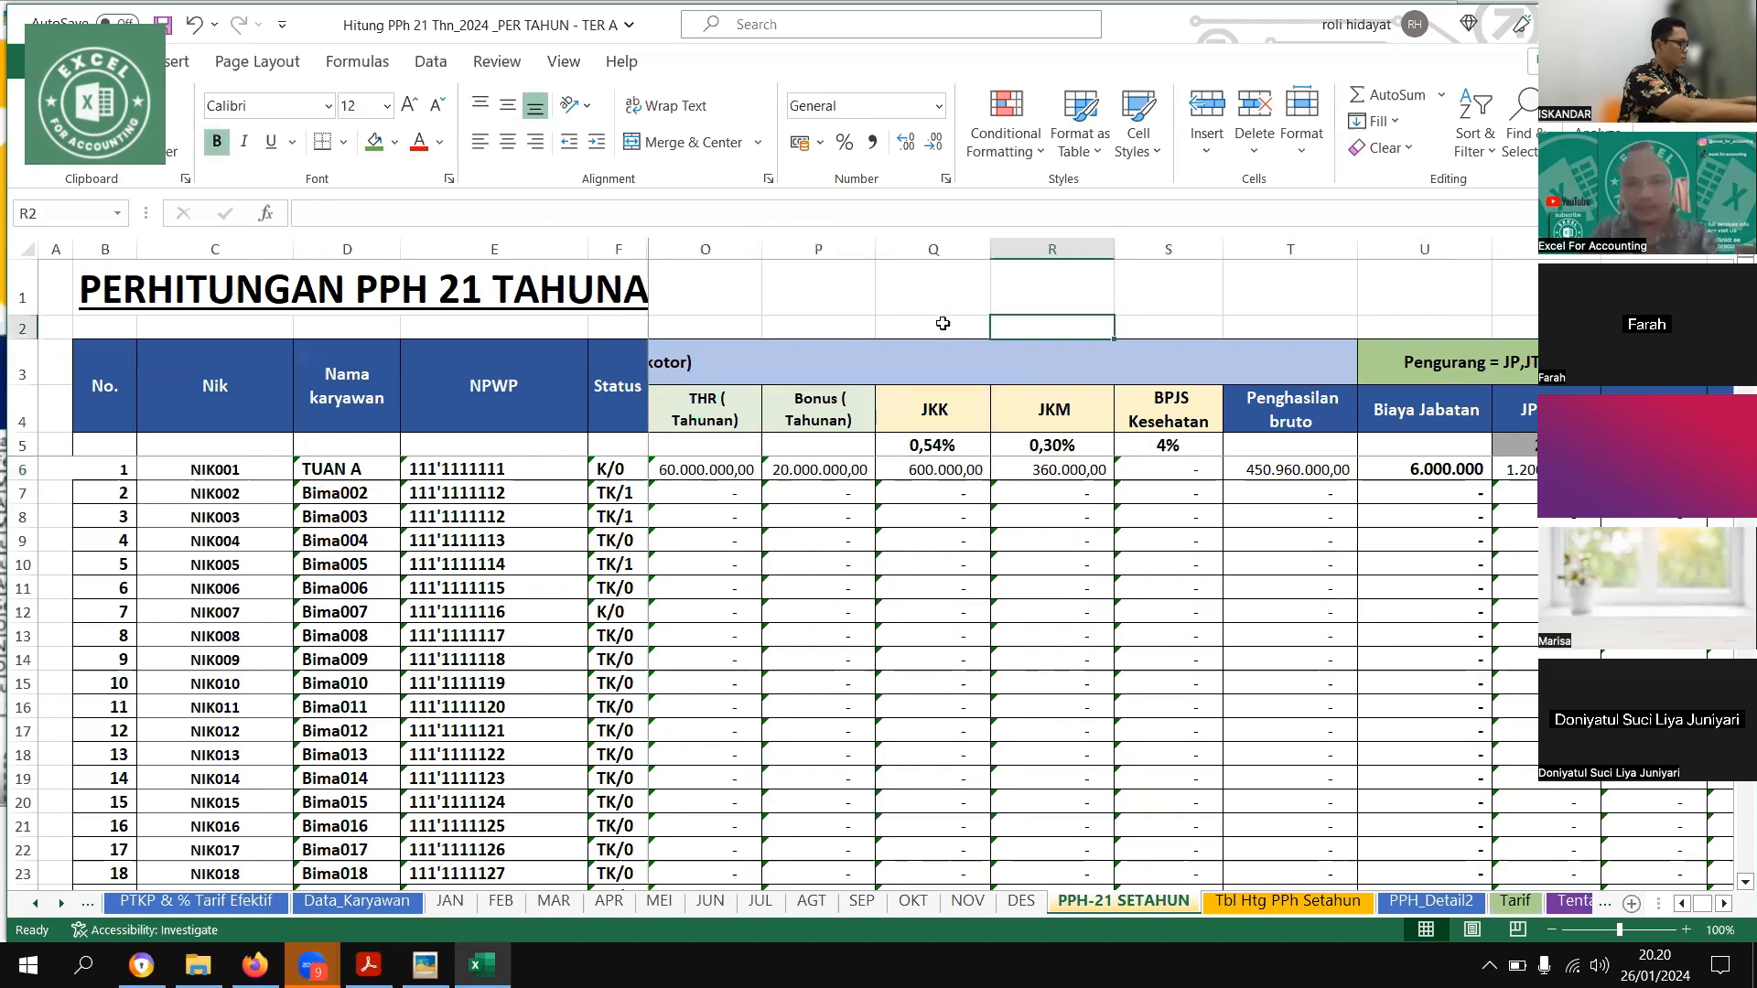
type("=")
left_click(963, 472)
type("/12000")
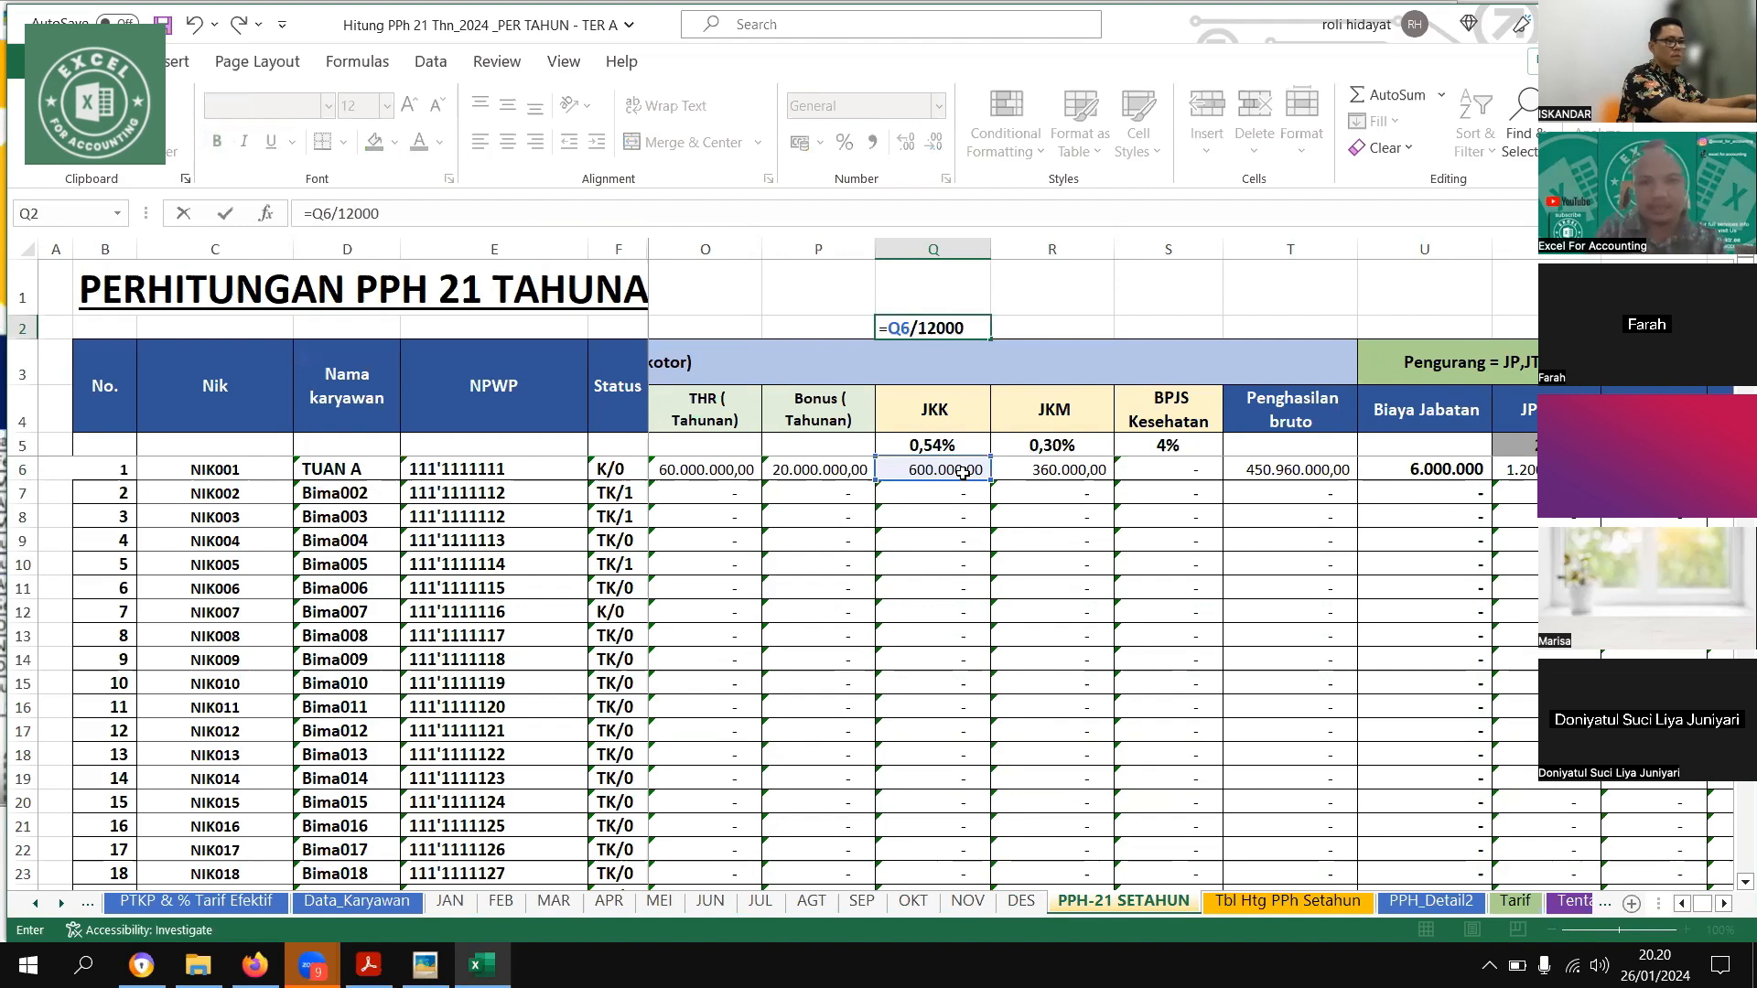
key("ctrl+Return")
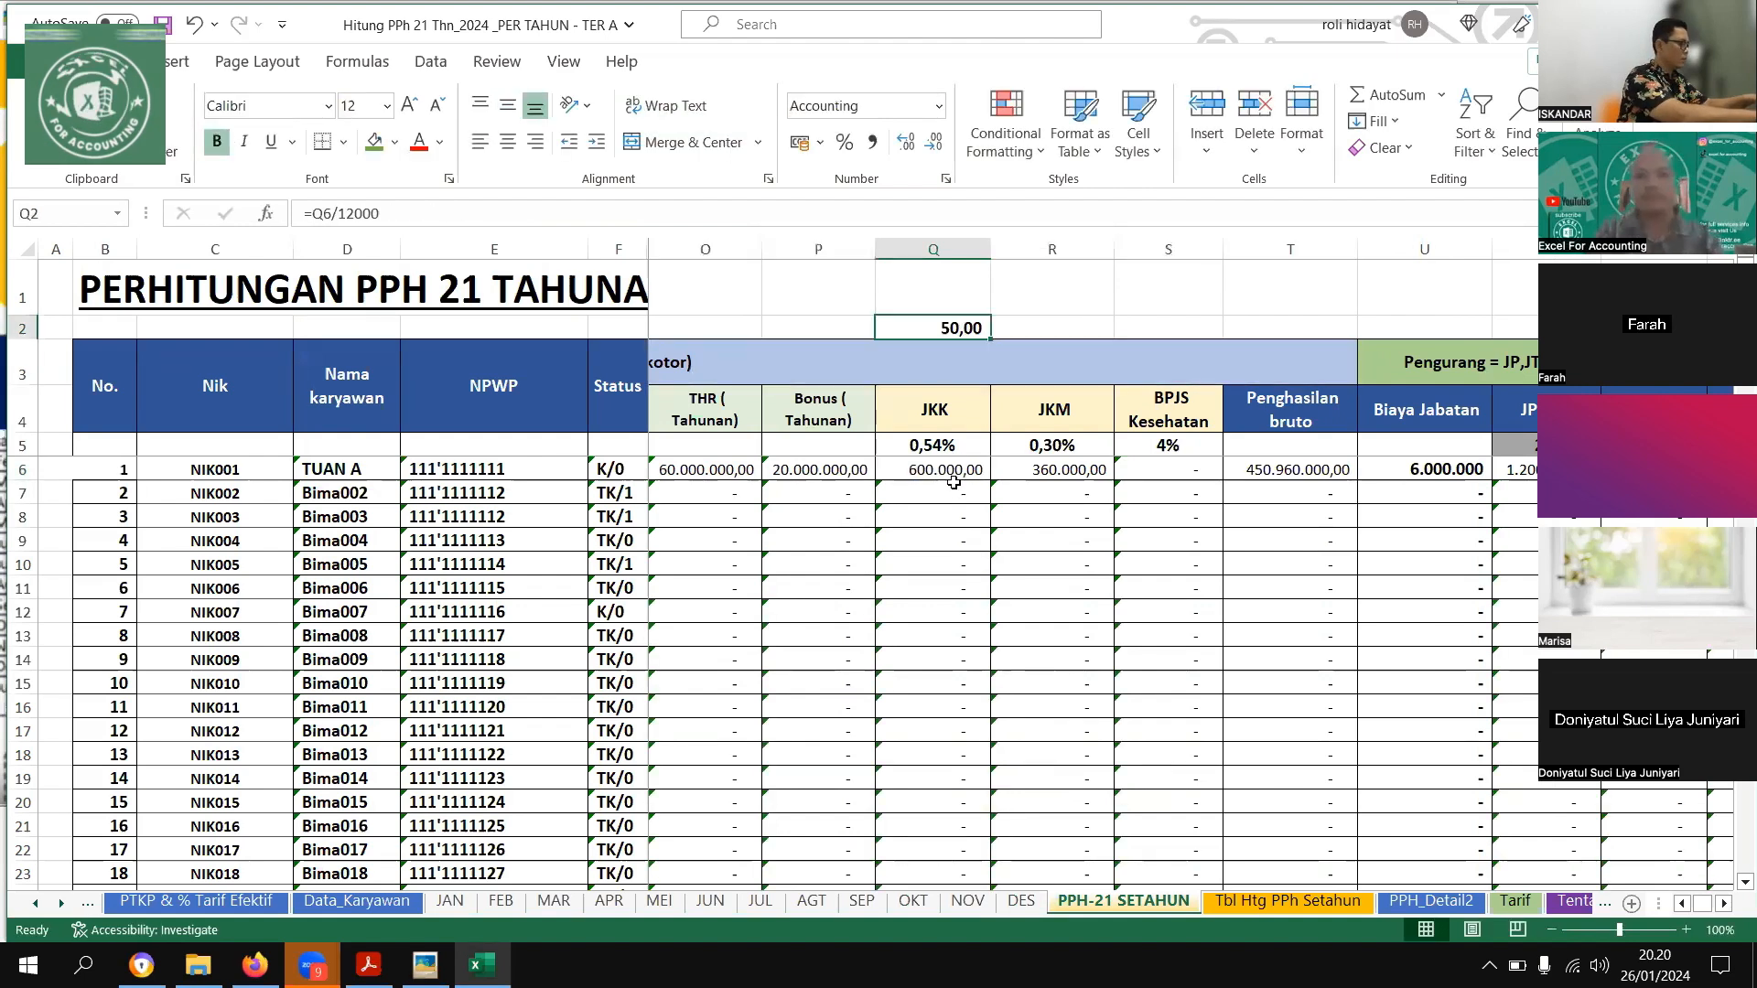
key("ctrl+c")
key("Right")
key("ctrl+v")
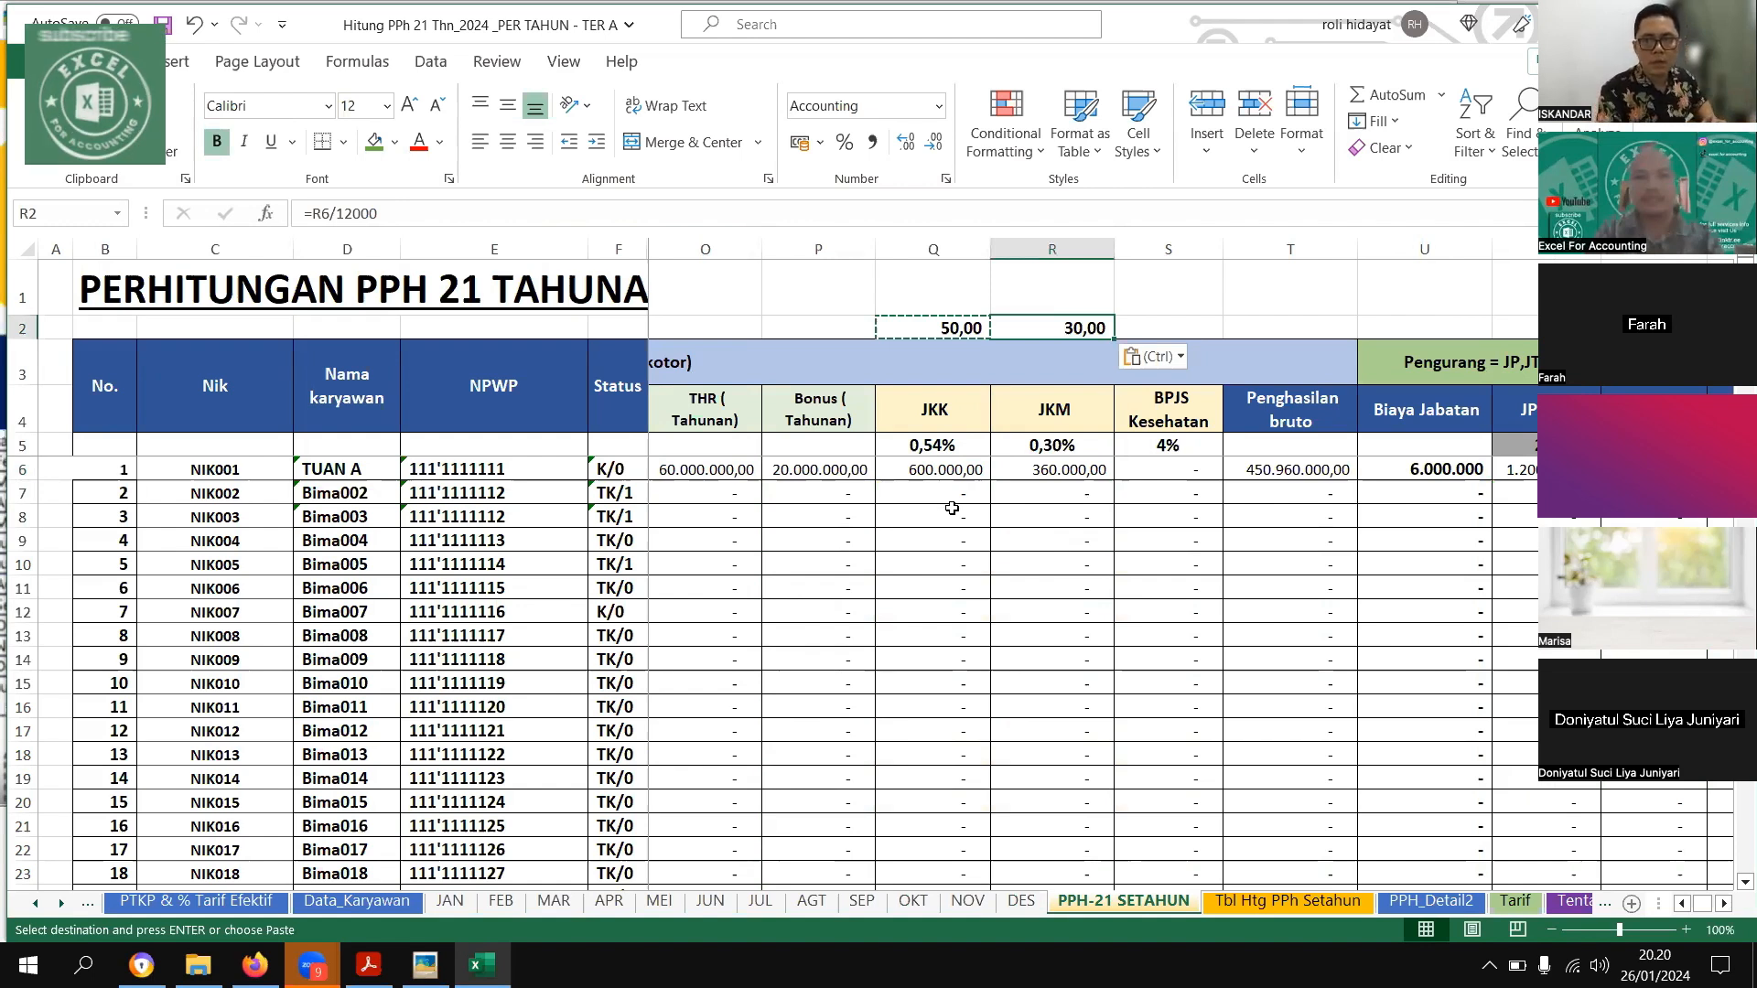
left_click_drag(943, 328, 1052, 328)
key("Delete")
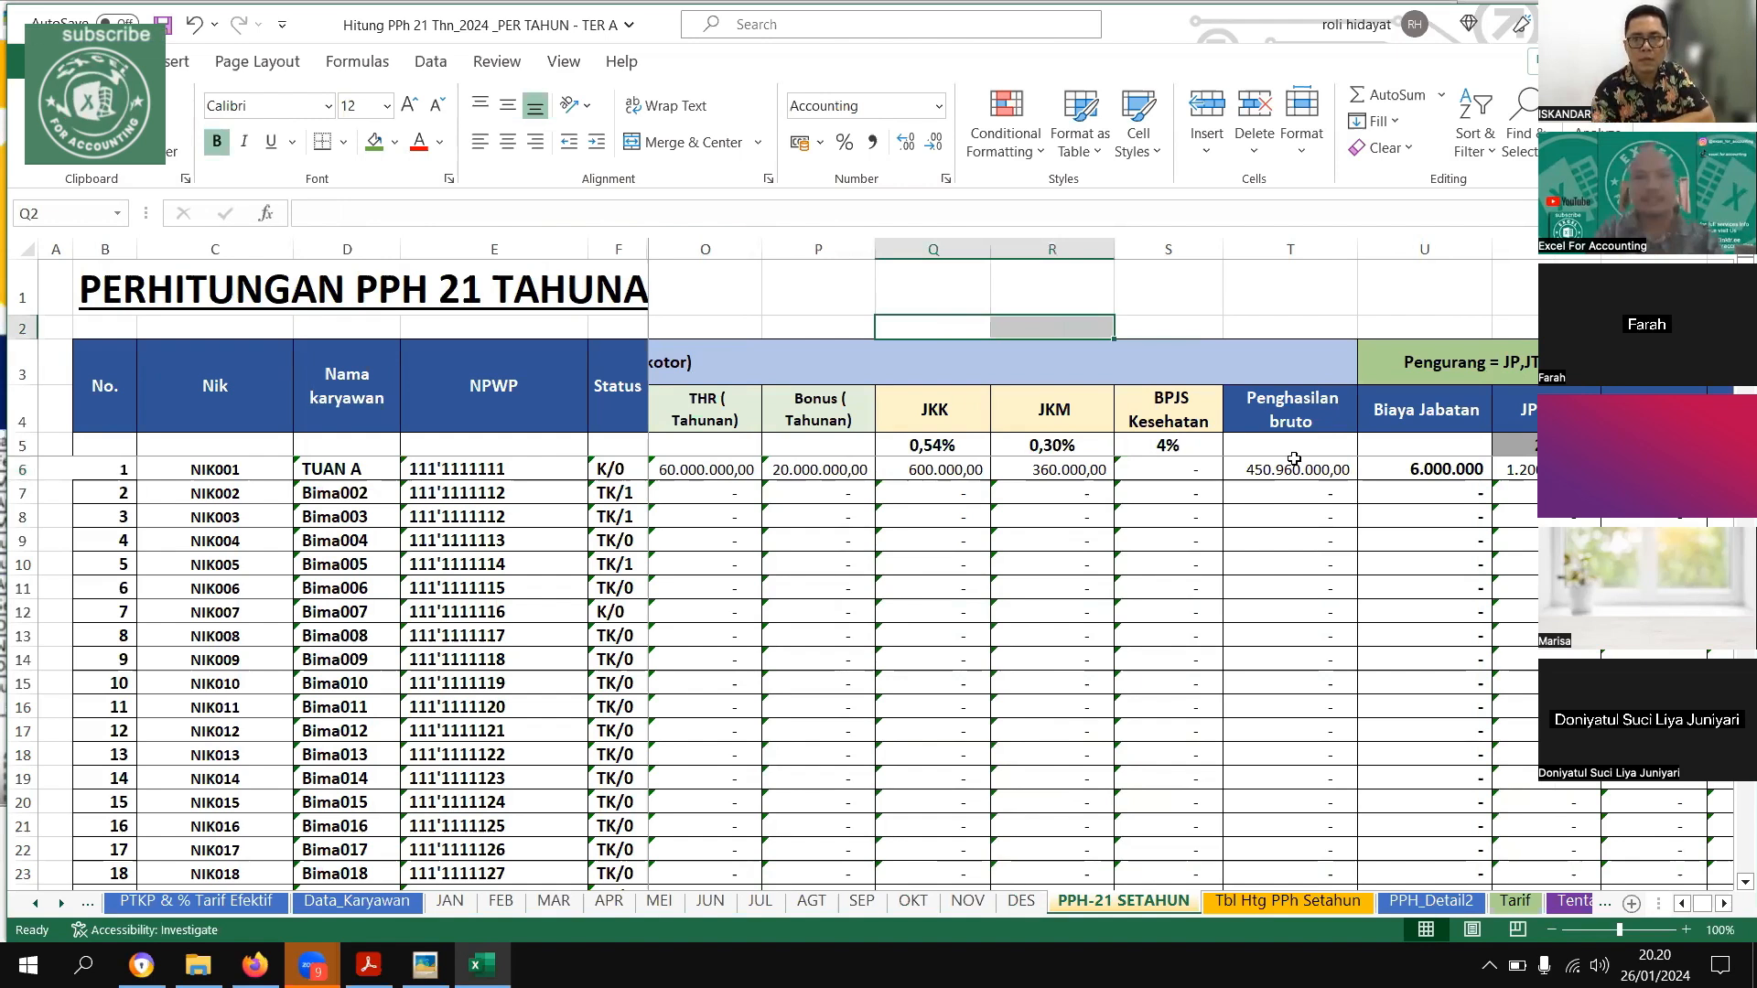
Compare the first employee's annual Penghasilan bruto on PPH-21 SETAHUN with the example picture
left_click(1292, 467)
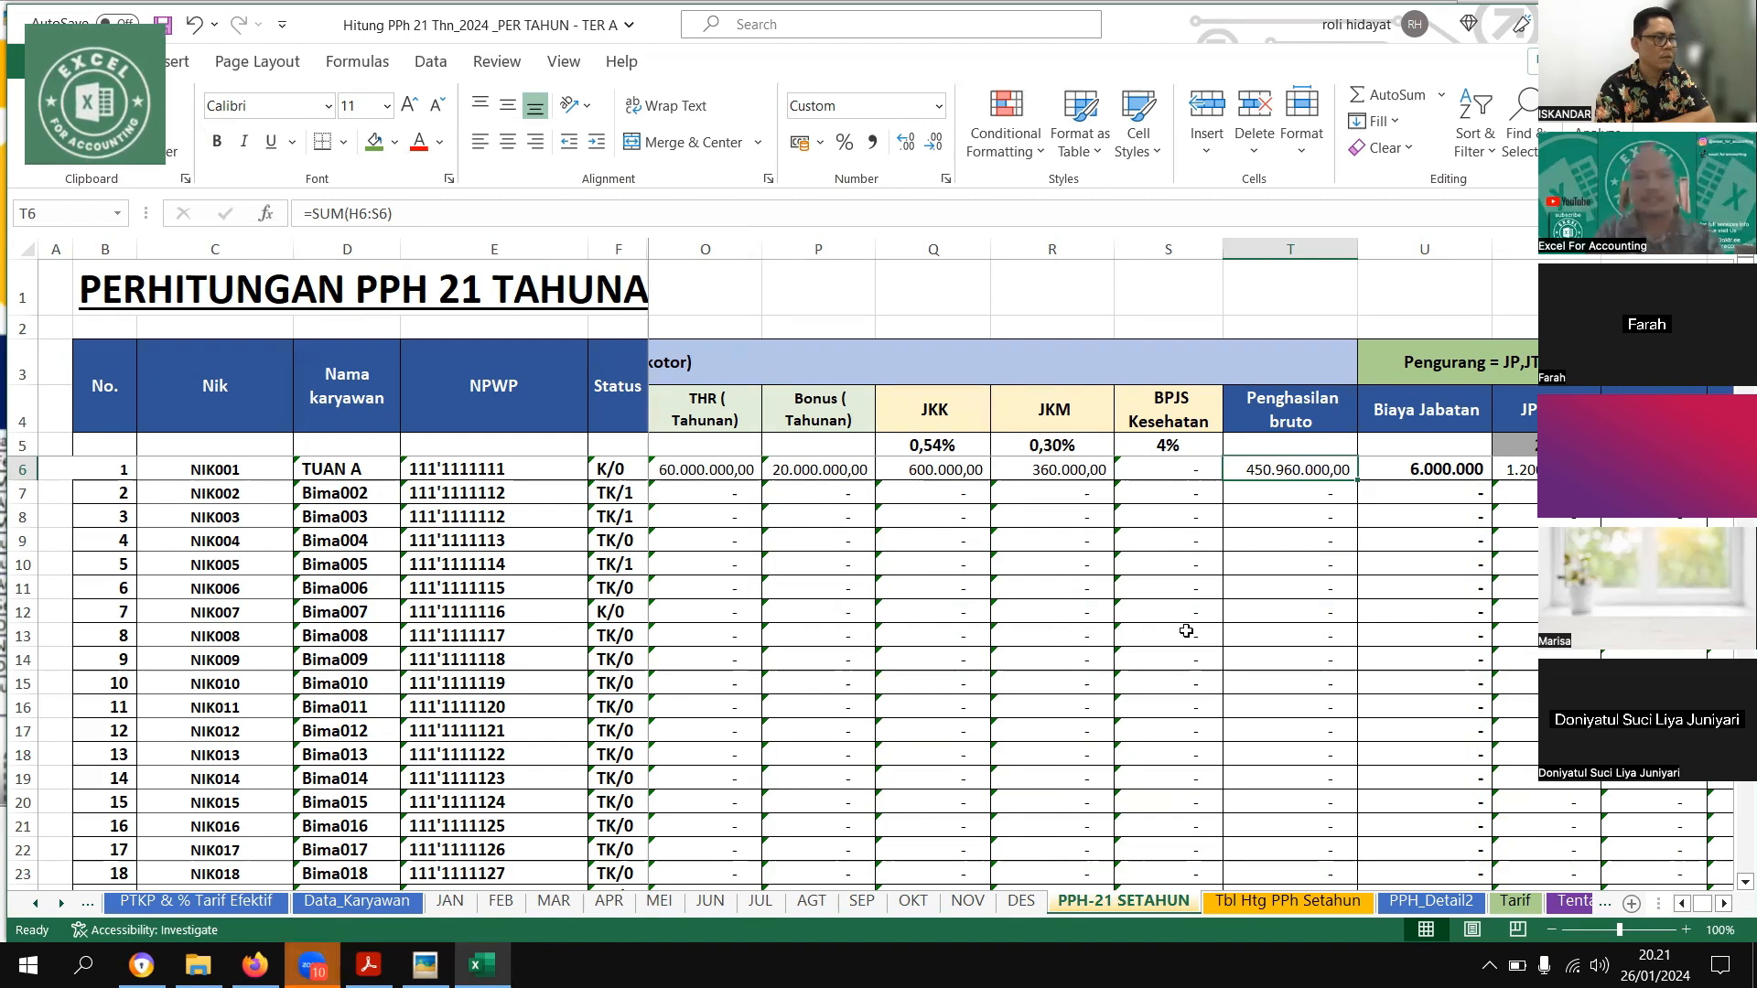
key("Down")
key("Up")
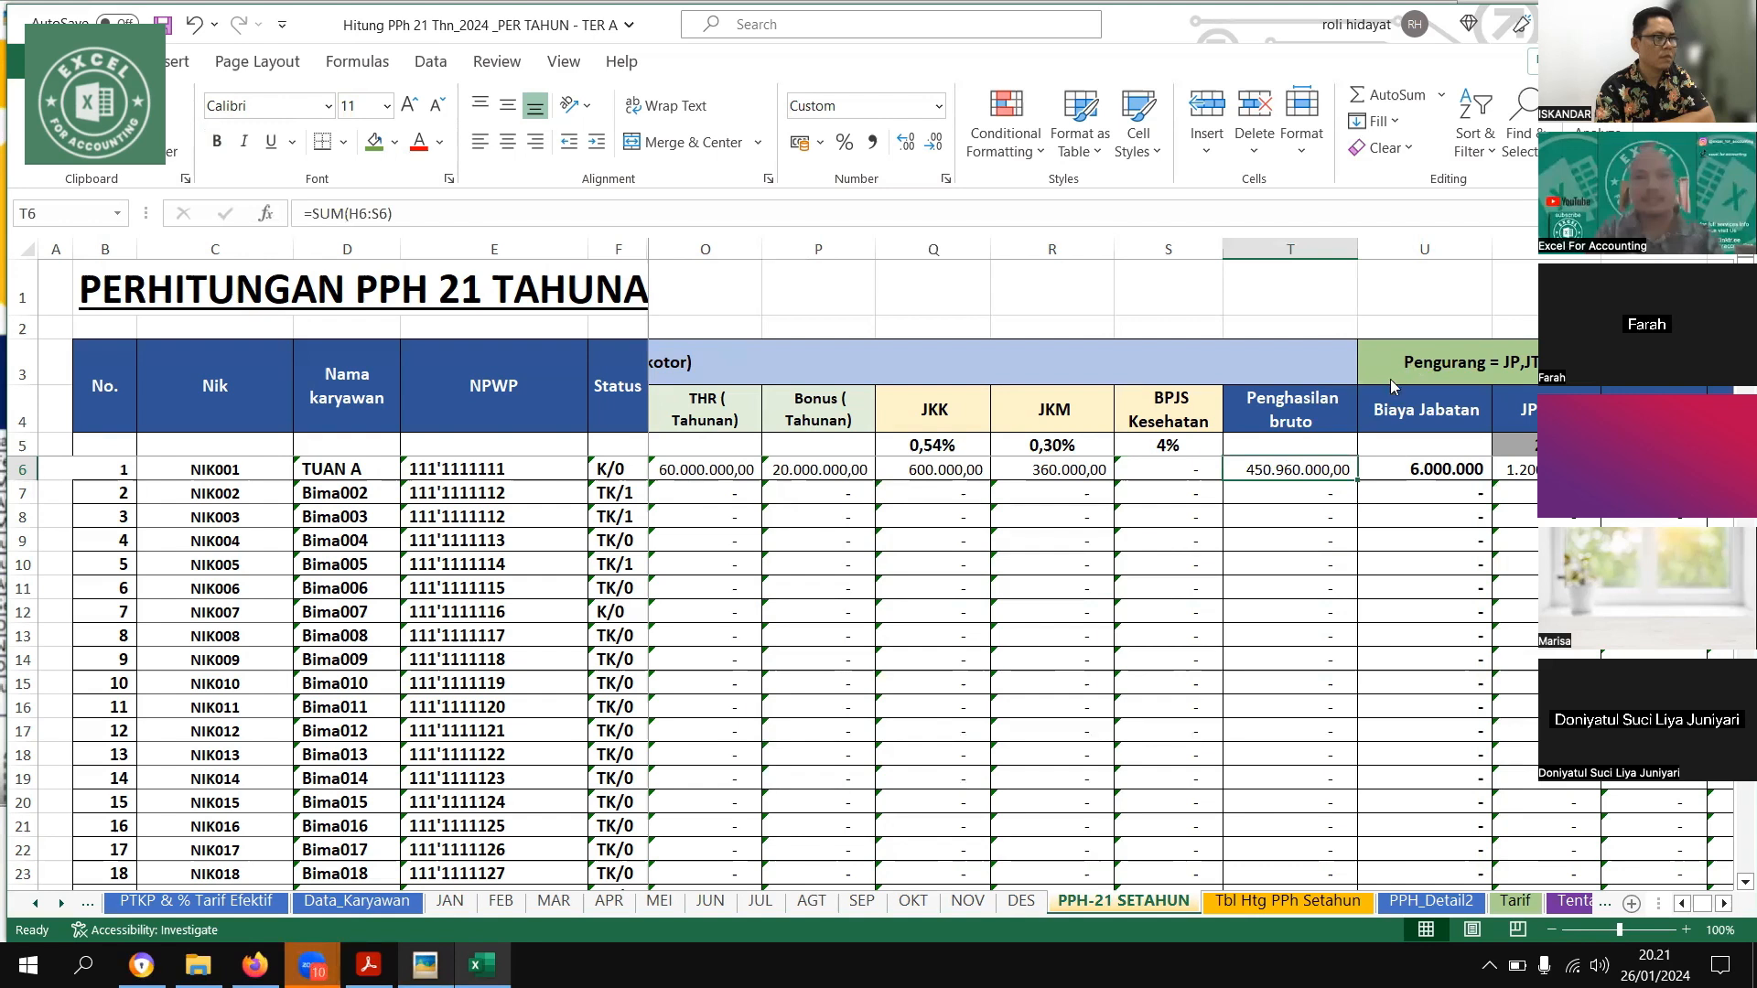
key("alt+Tab")
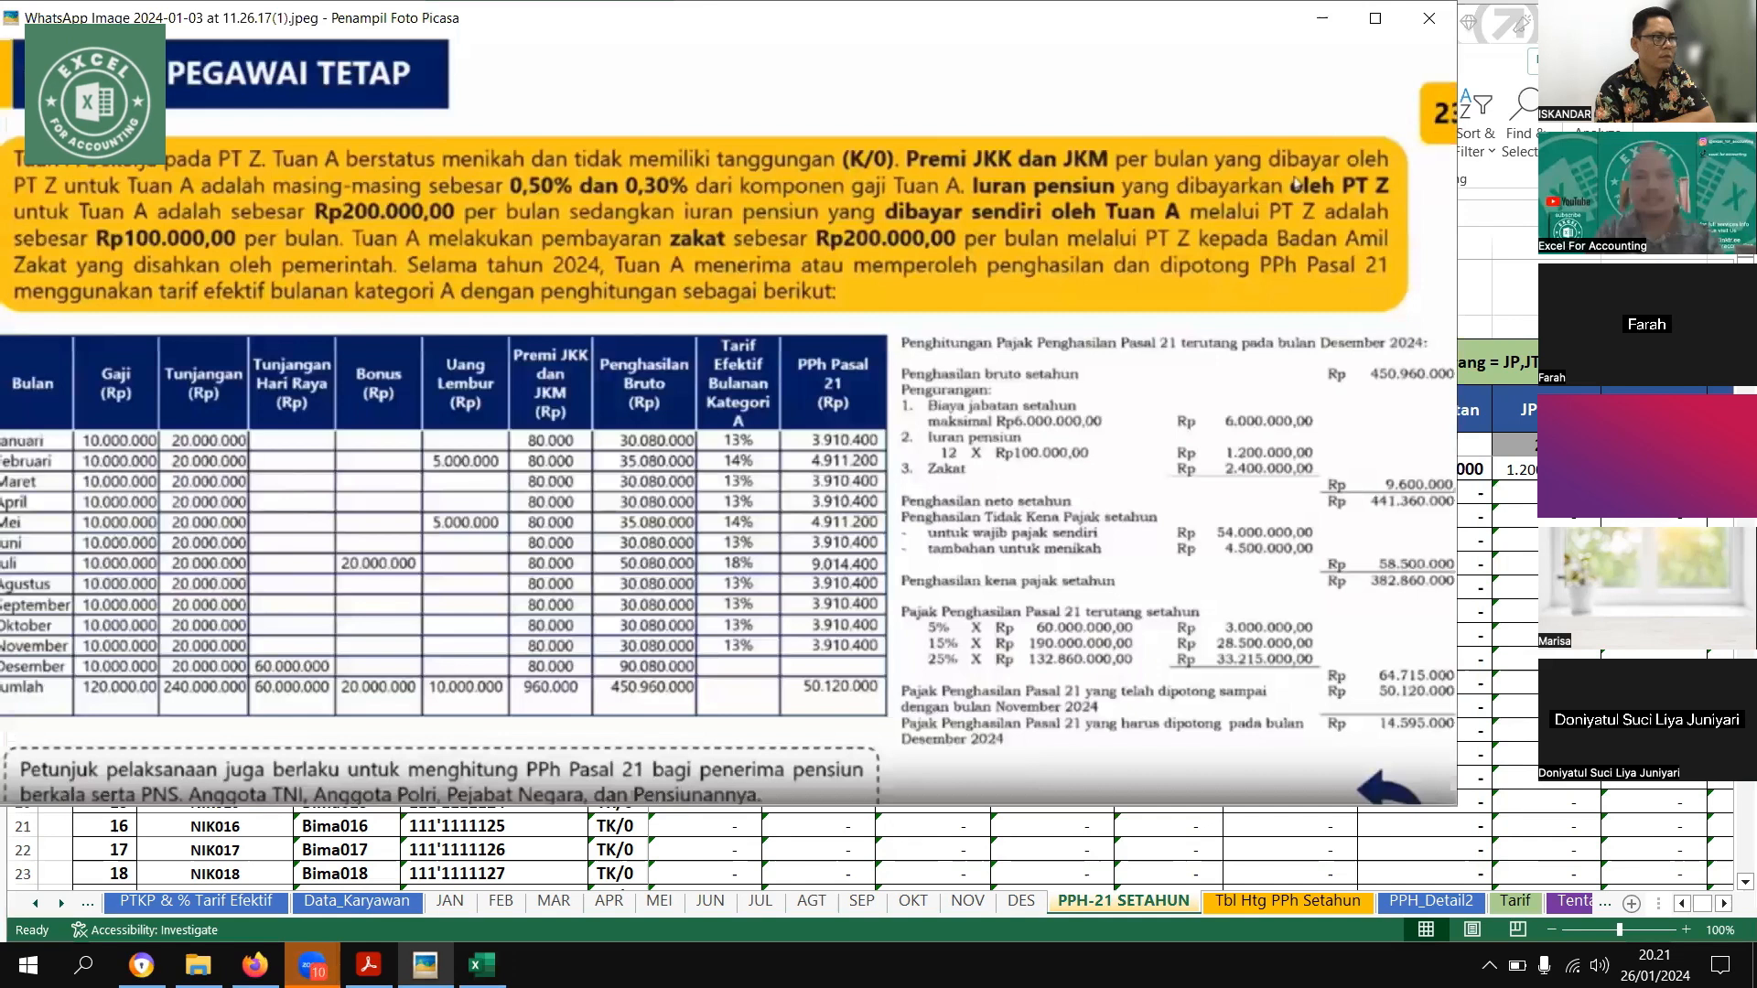
key("alt+Tab")
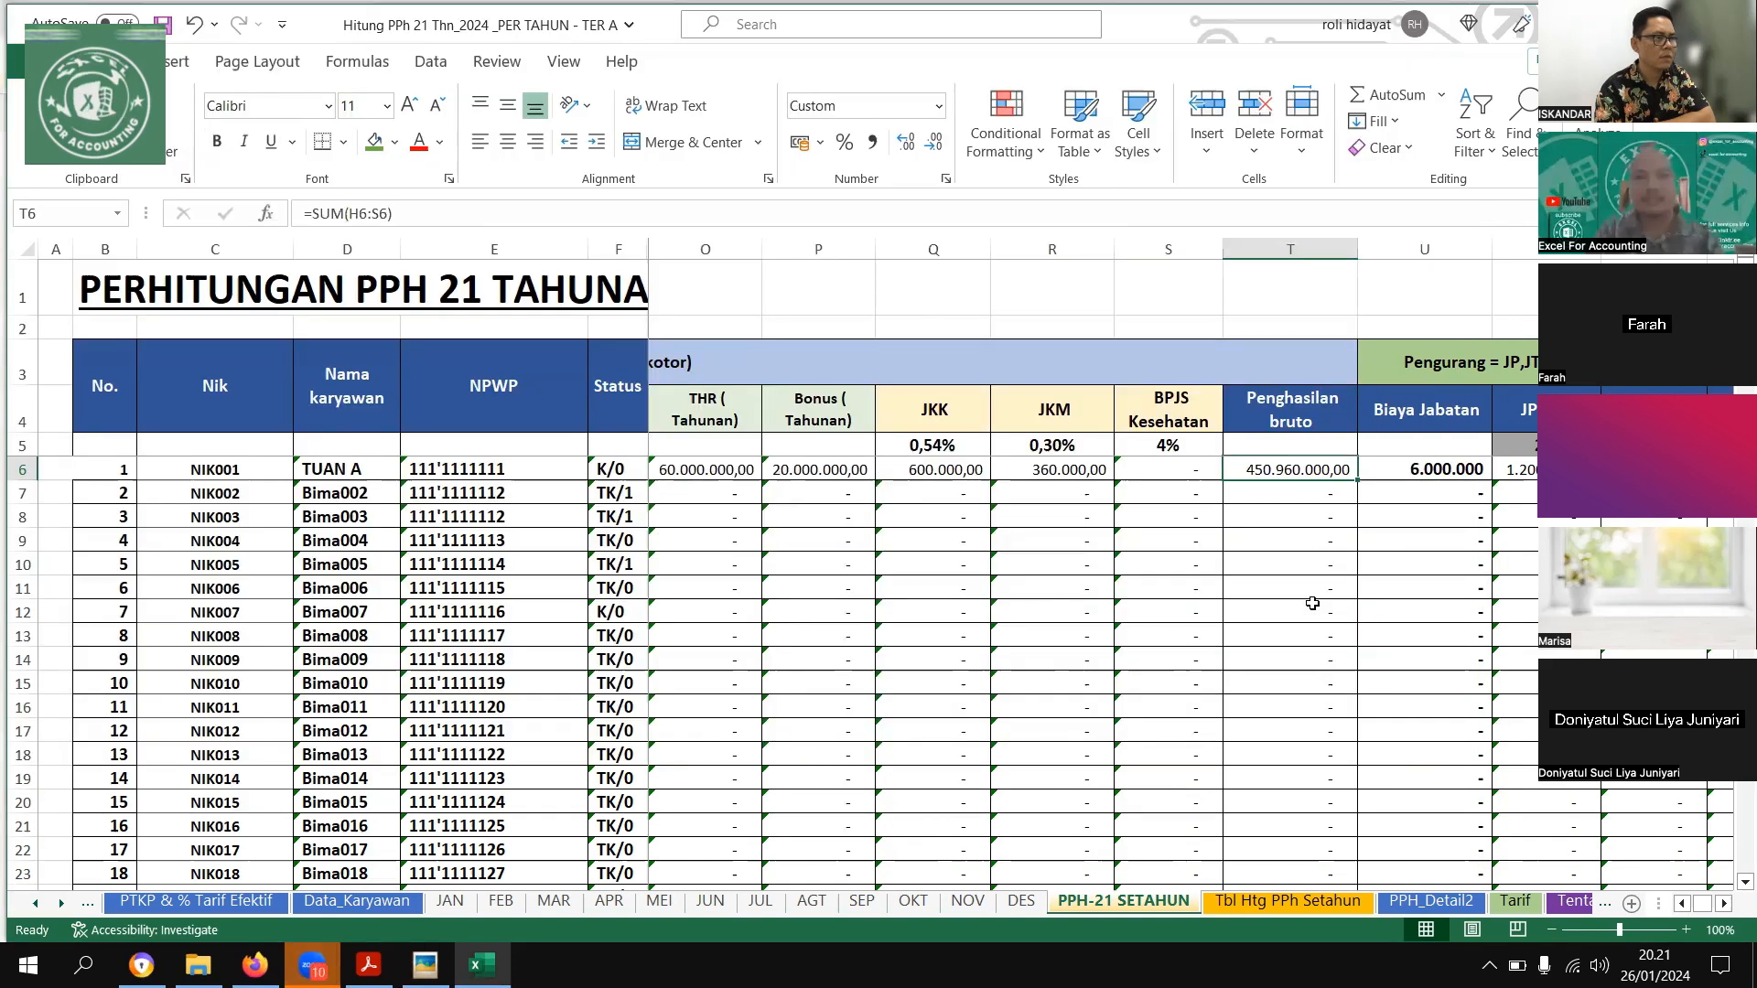
Compare the first employee's annual Biaya Jabatan, JP and zakat deductions with the example picture
key("Right")
key("Right")
key("Right")
key("Right")
key("Right")
key("Right")
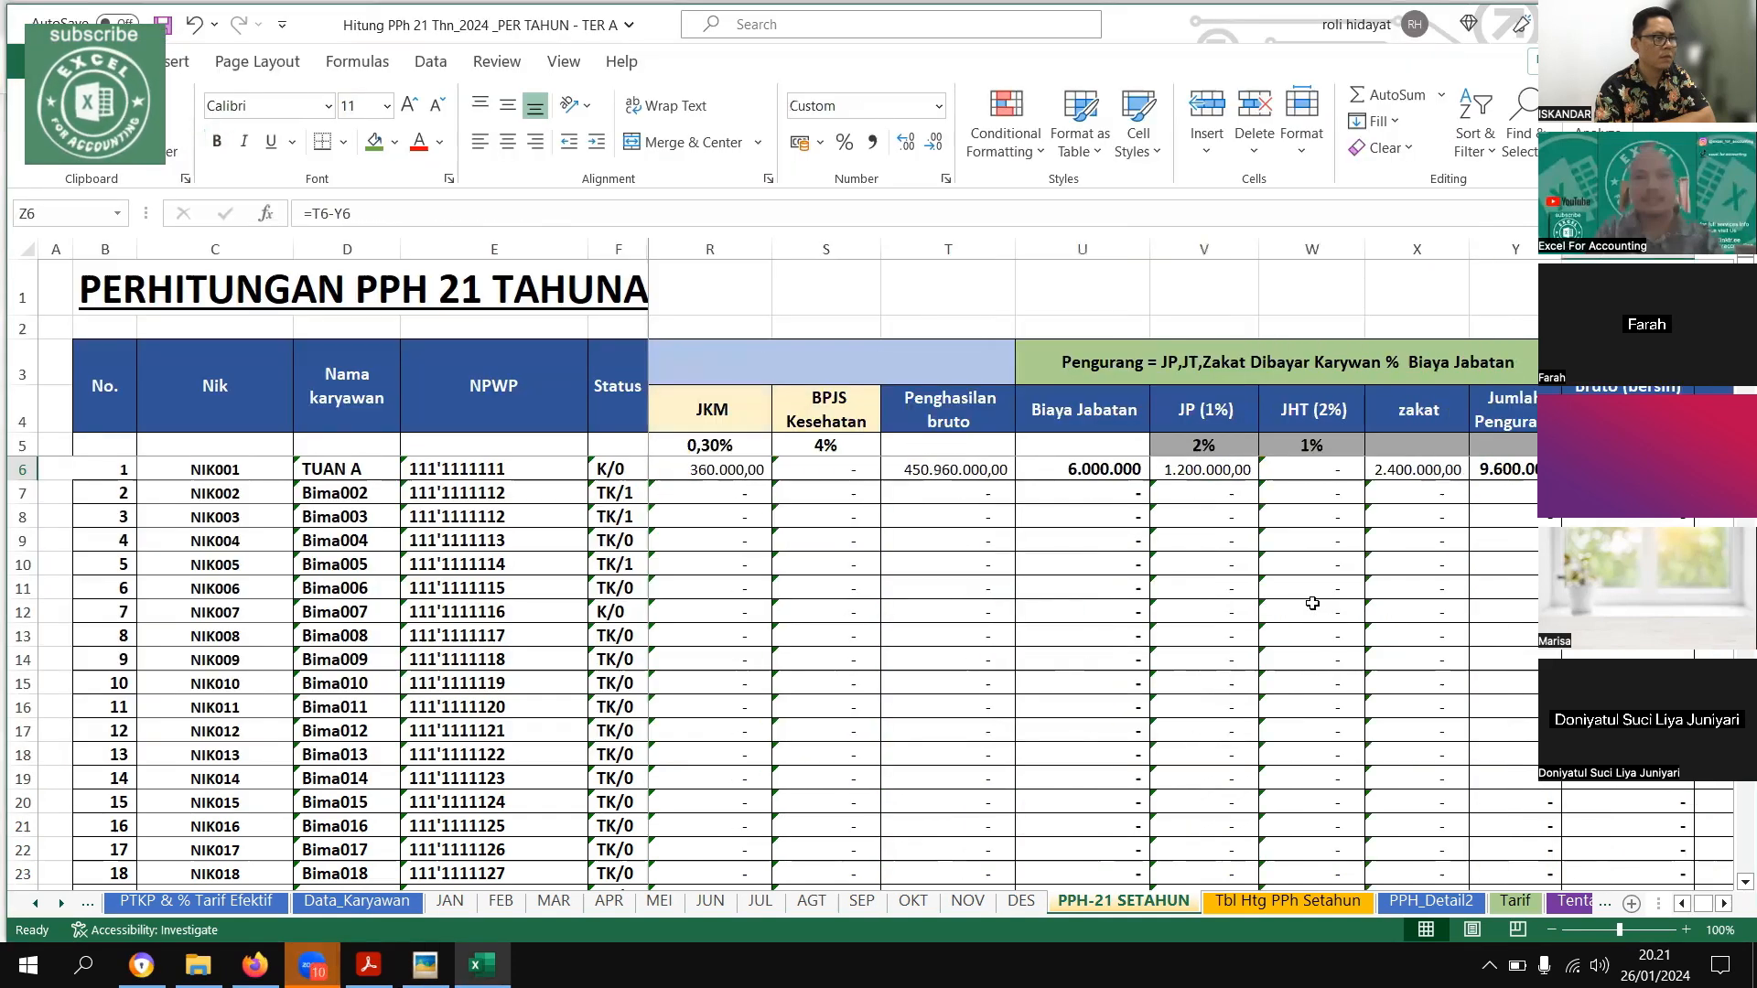
key("Left")
key("Left")
key("Left")
key("Left")
key("Left")
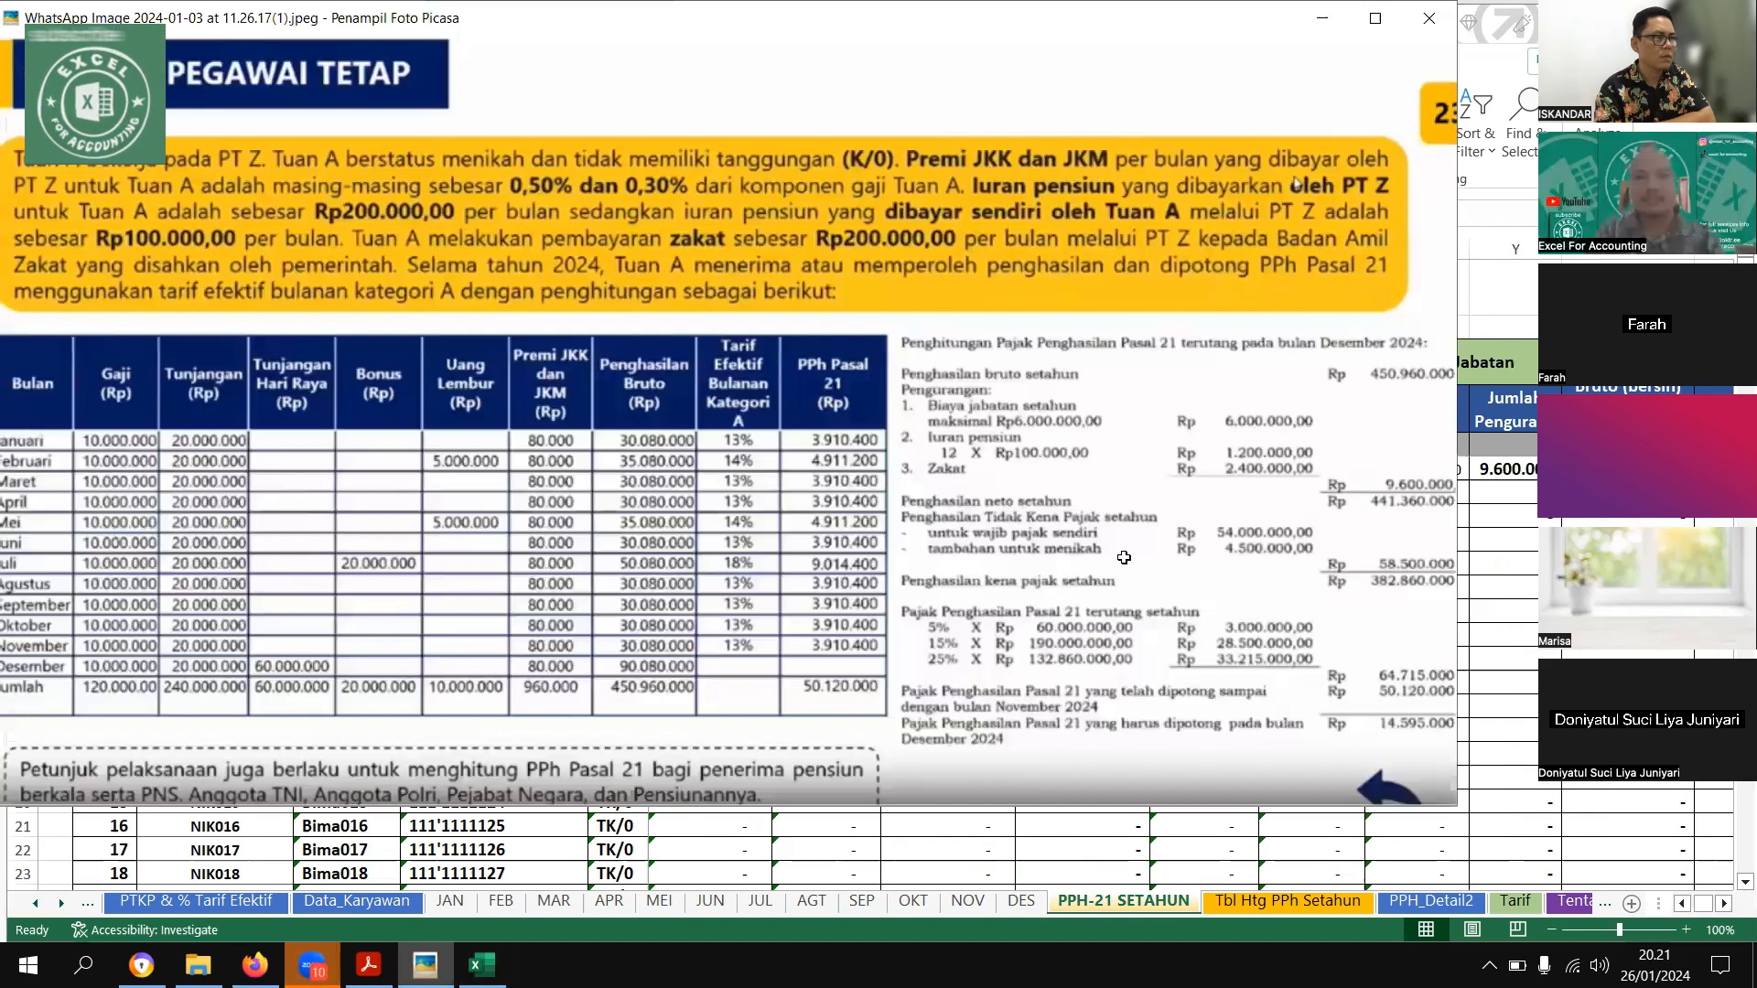
left_click(482, 965)
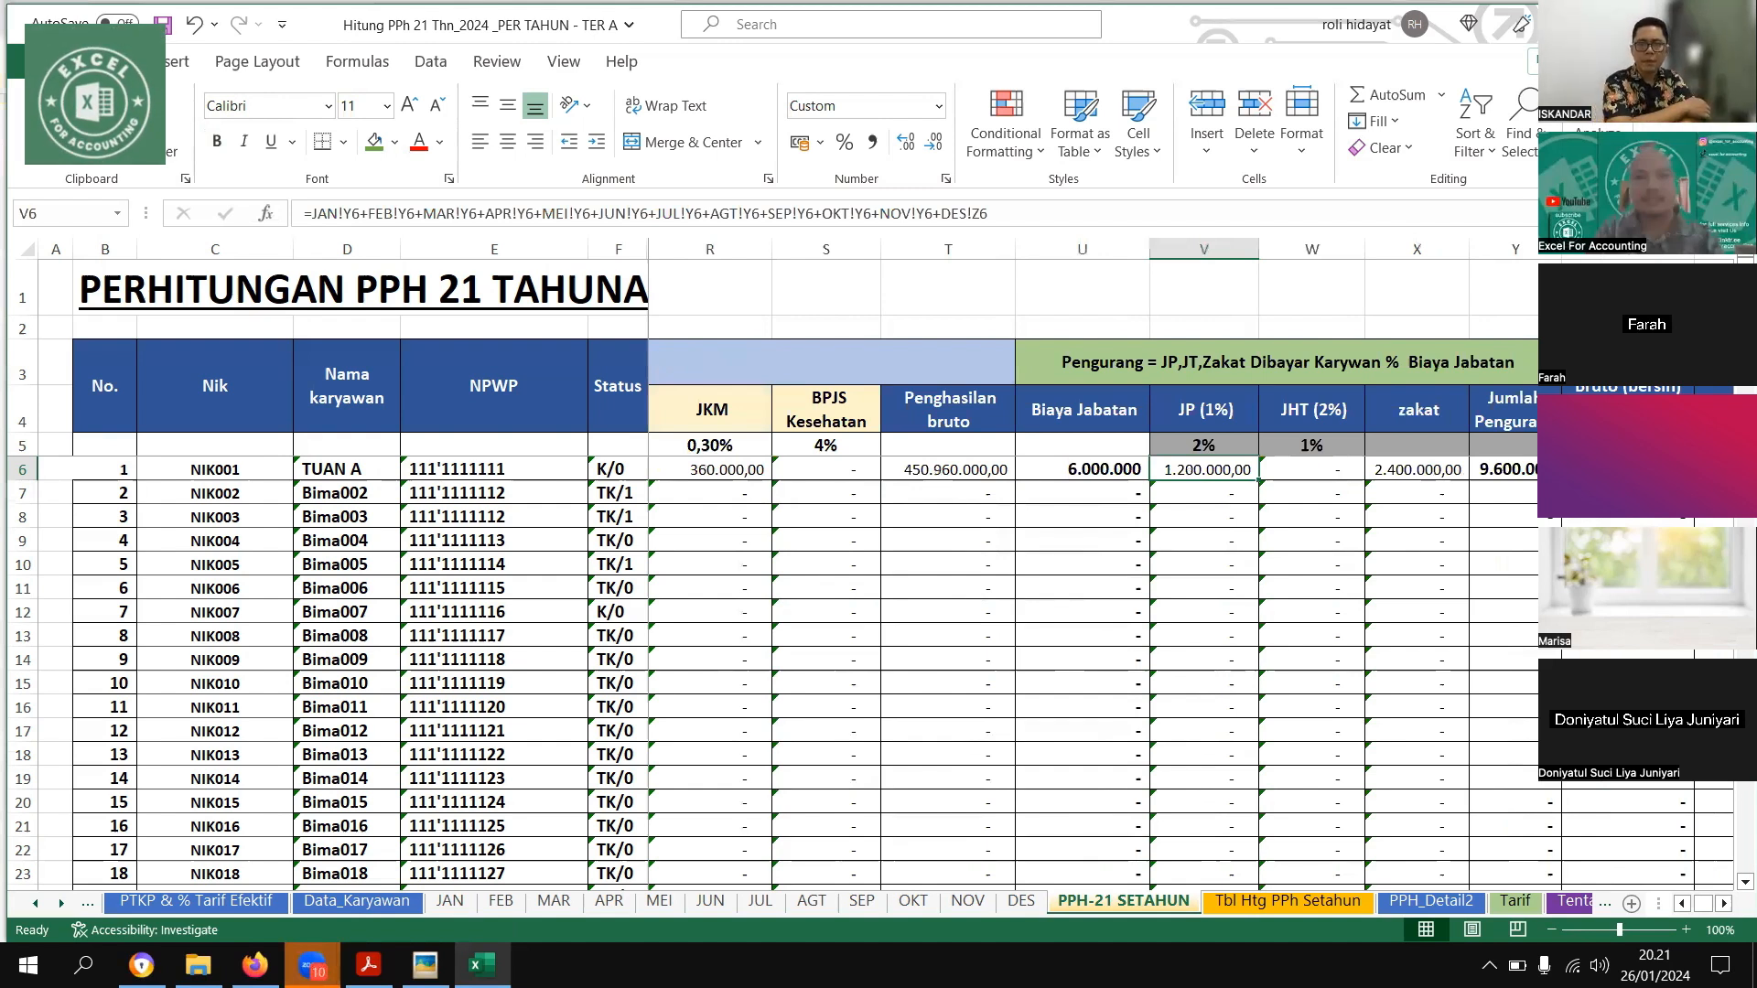
Compare the first employee's Jumlah Pengurang and annual net income with the example picture
key("Right")
key("Right")
key("Right")
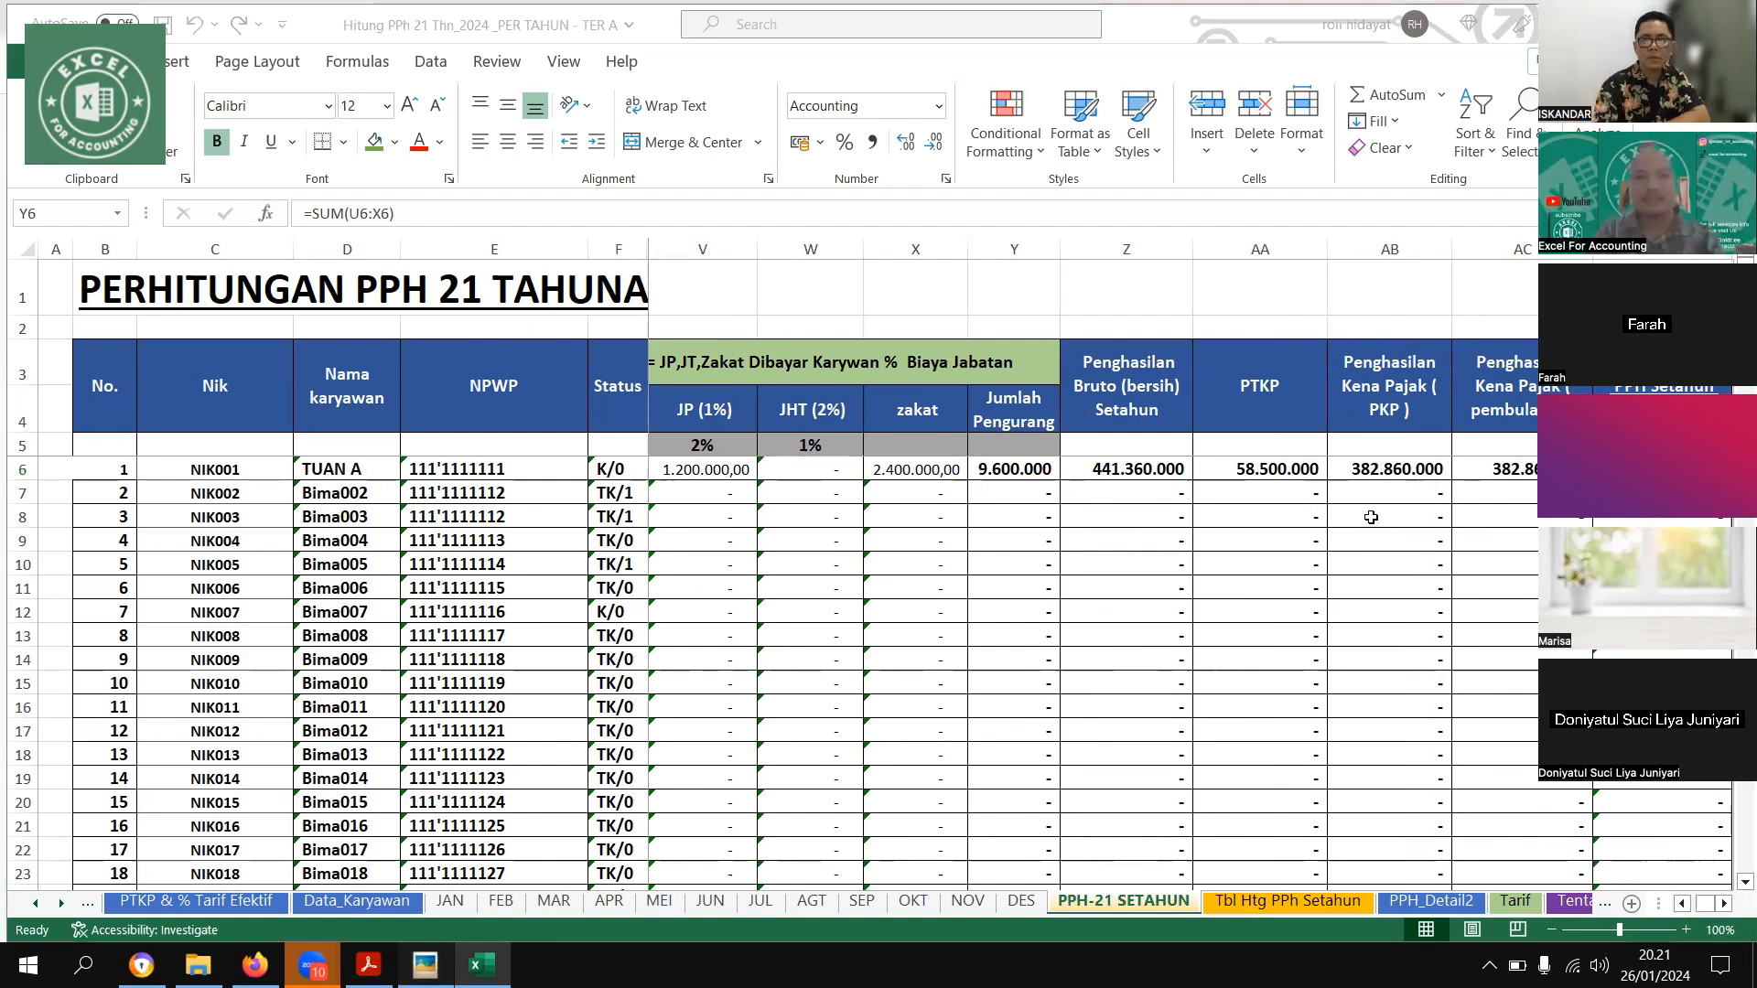
key("alt+Tab")
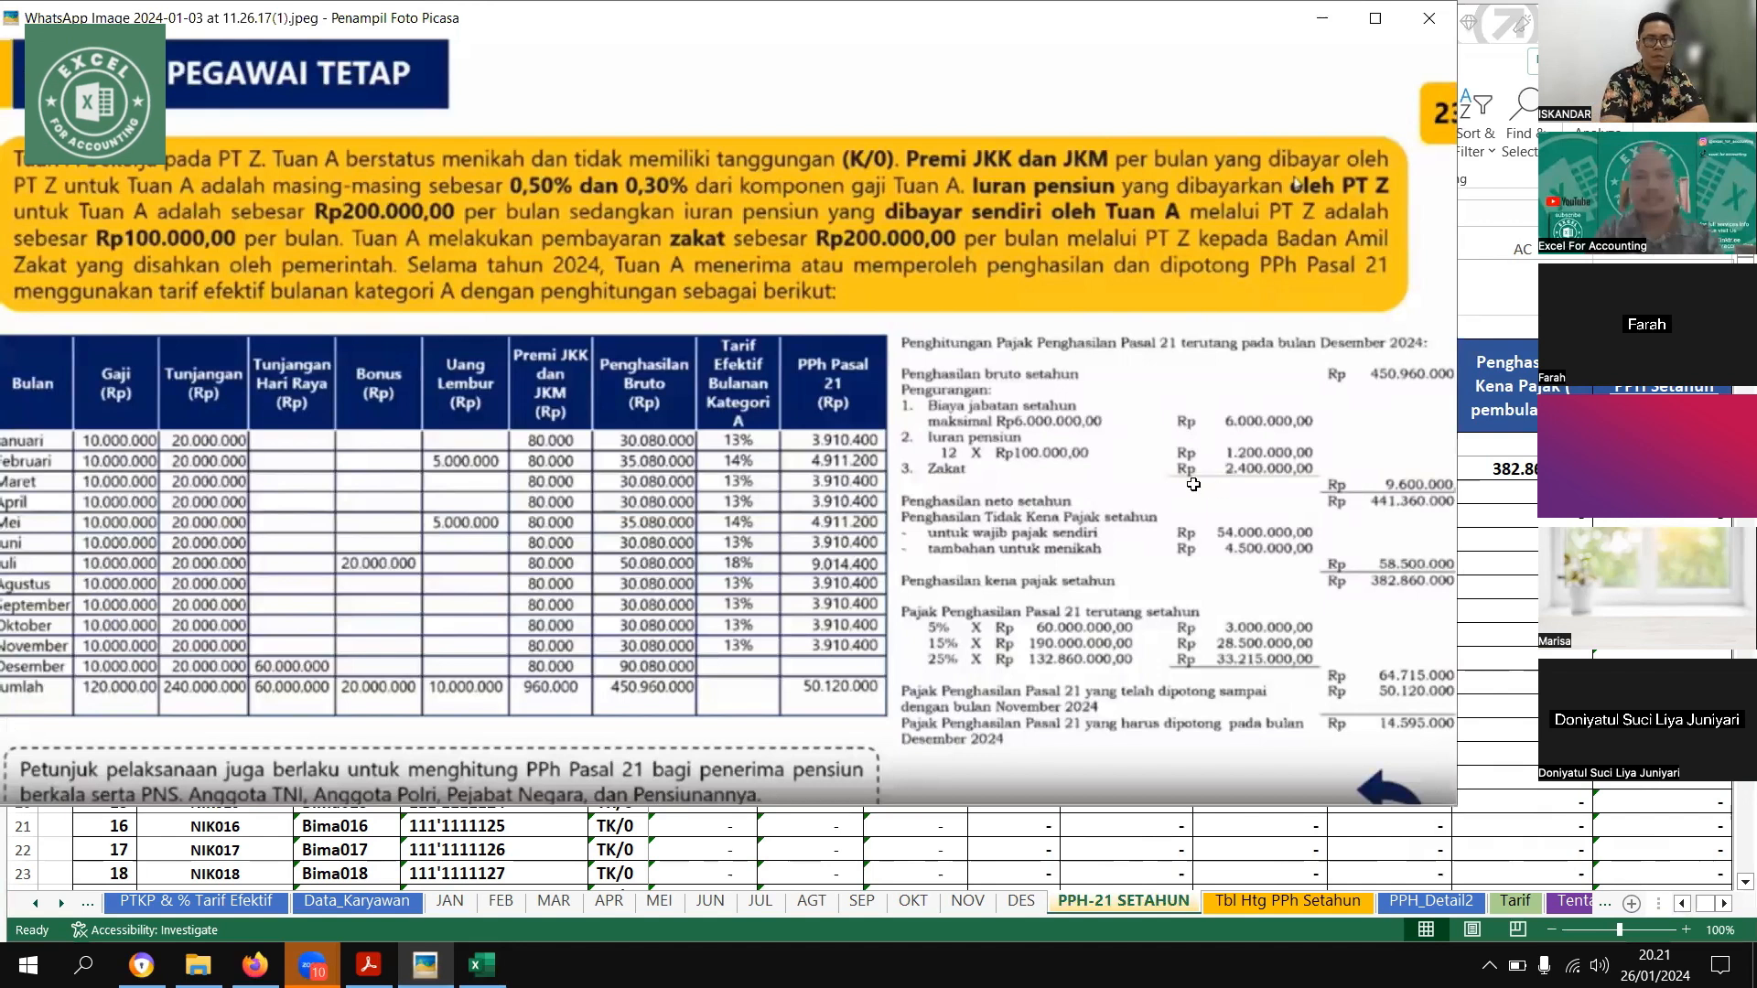
key("alt+Tab")
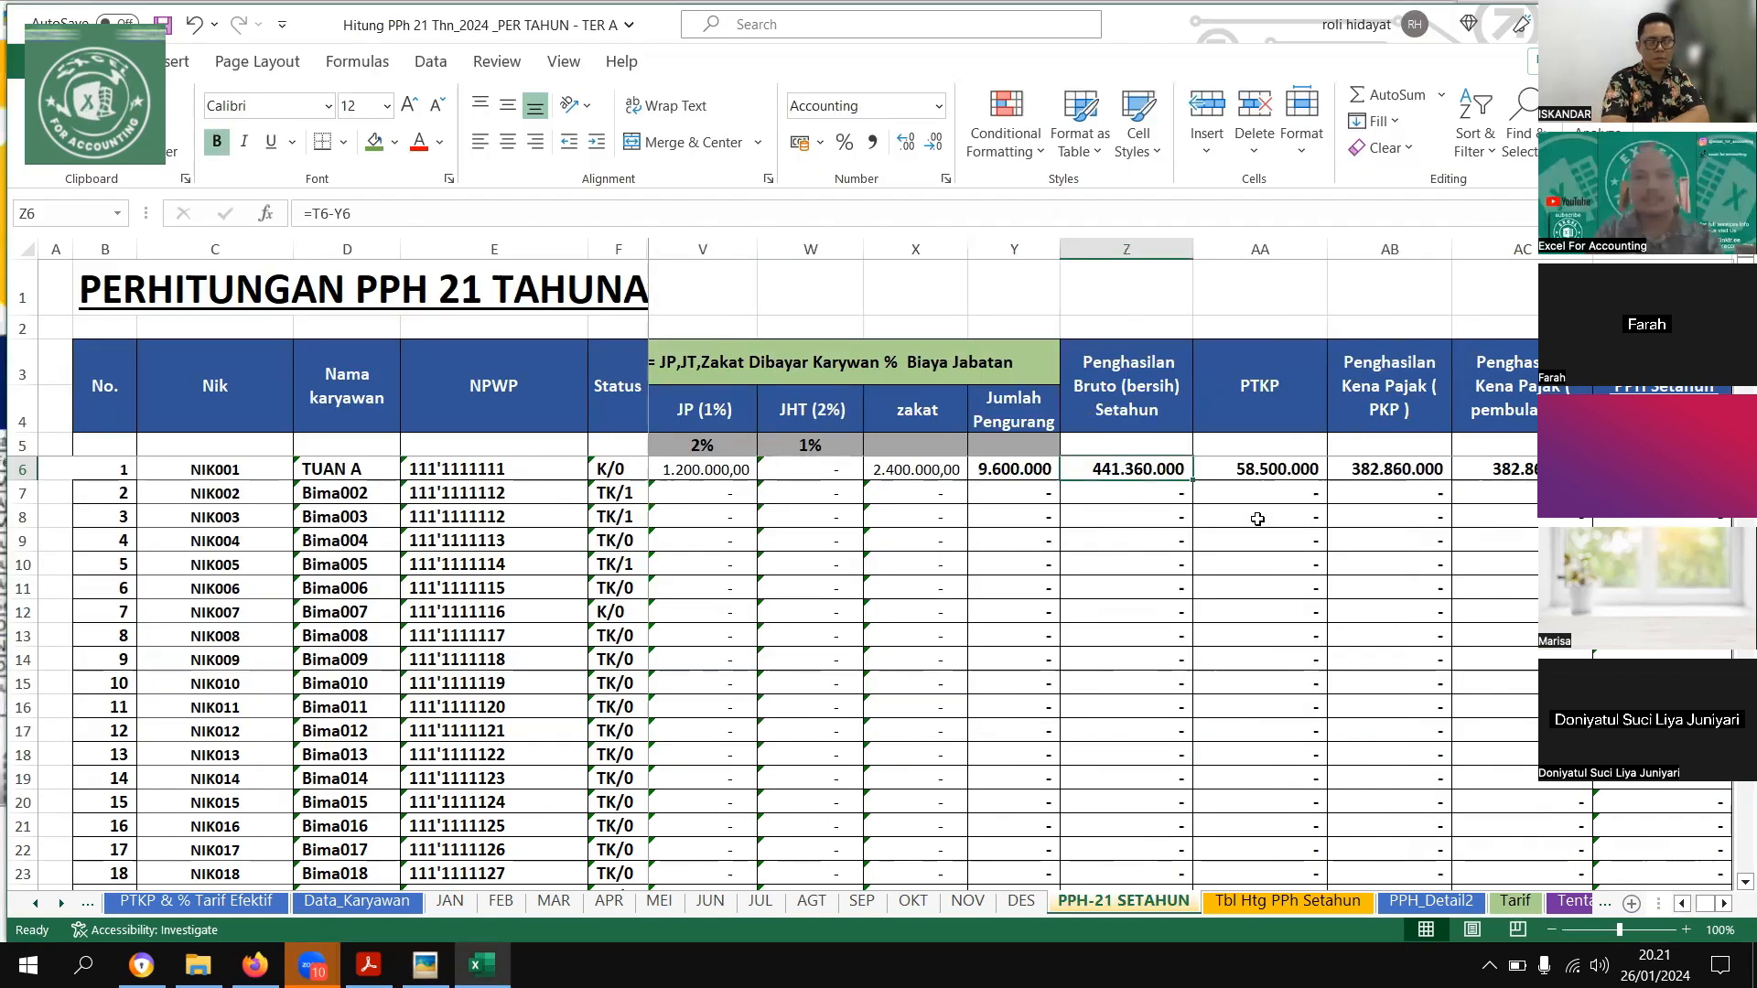
Check the first employee's PTKP and its lookup formula against the non-taxable income in the example picture
key("Right")
key("Right")
key("Right")
key("Right")
key("Right")
key("Right")
key("Right")
key("Right")
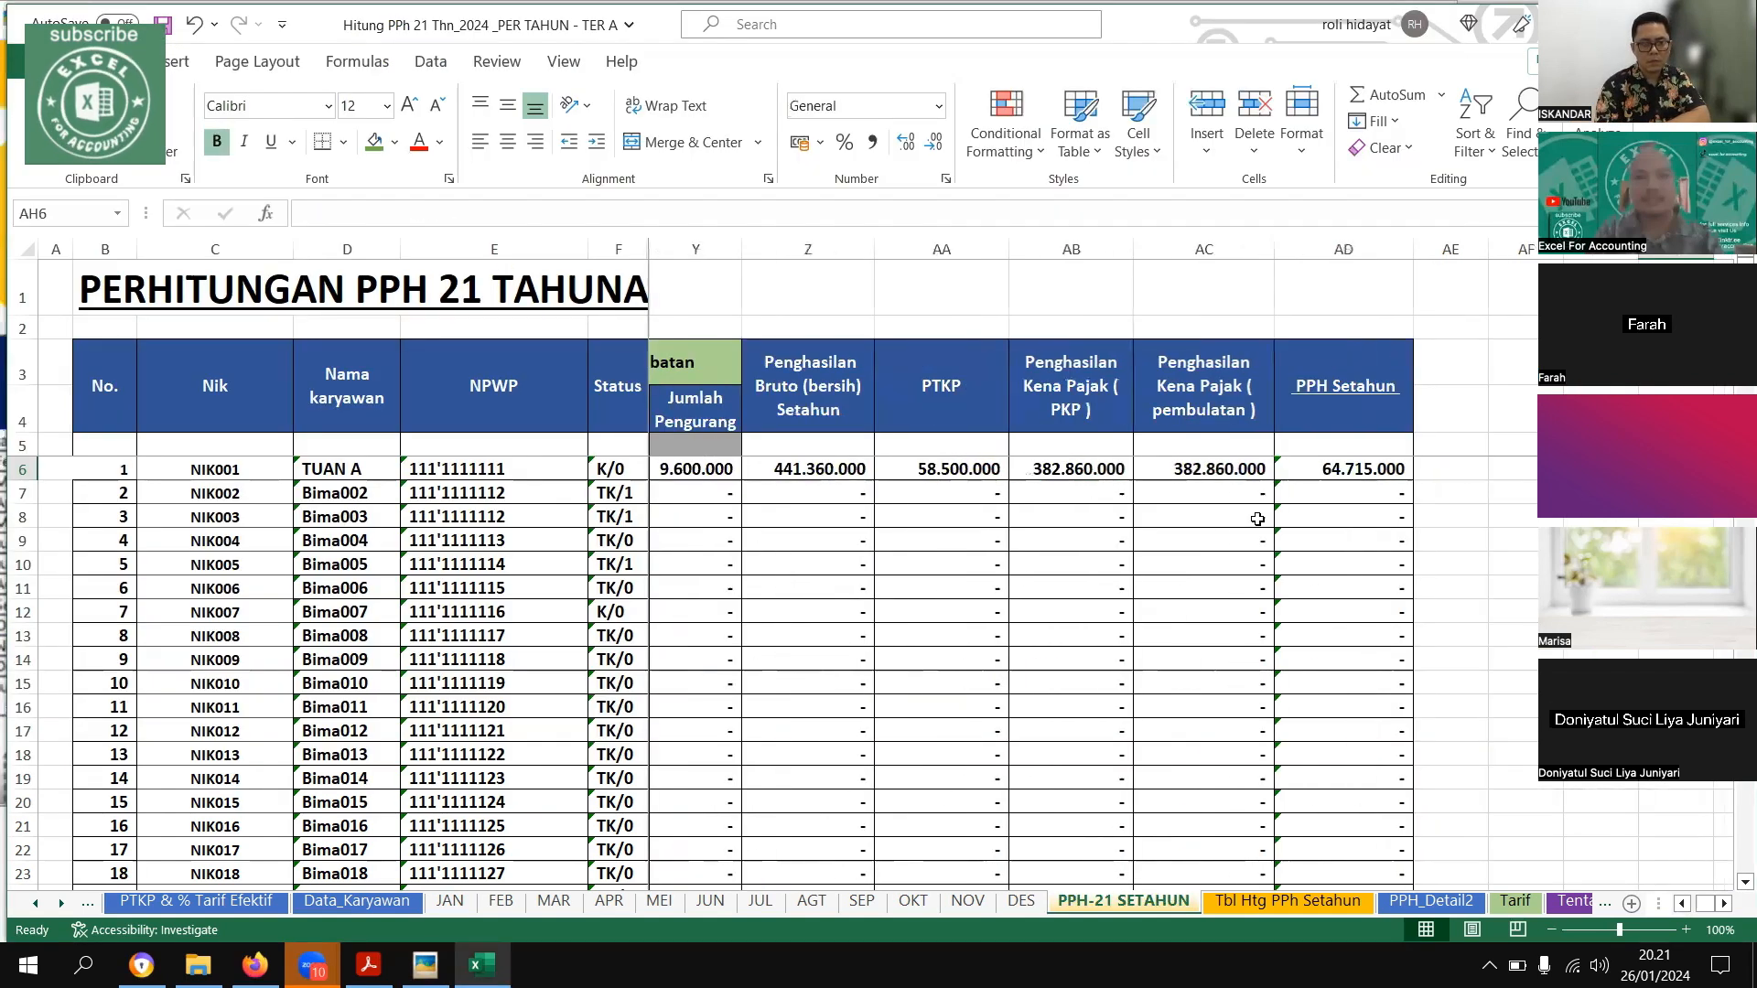
key("Left")
key("Left")
key("Left")
key("Left")
key("Left")
key("Left")
key("Left")
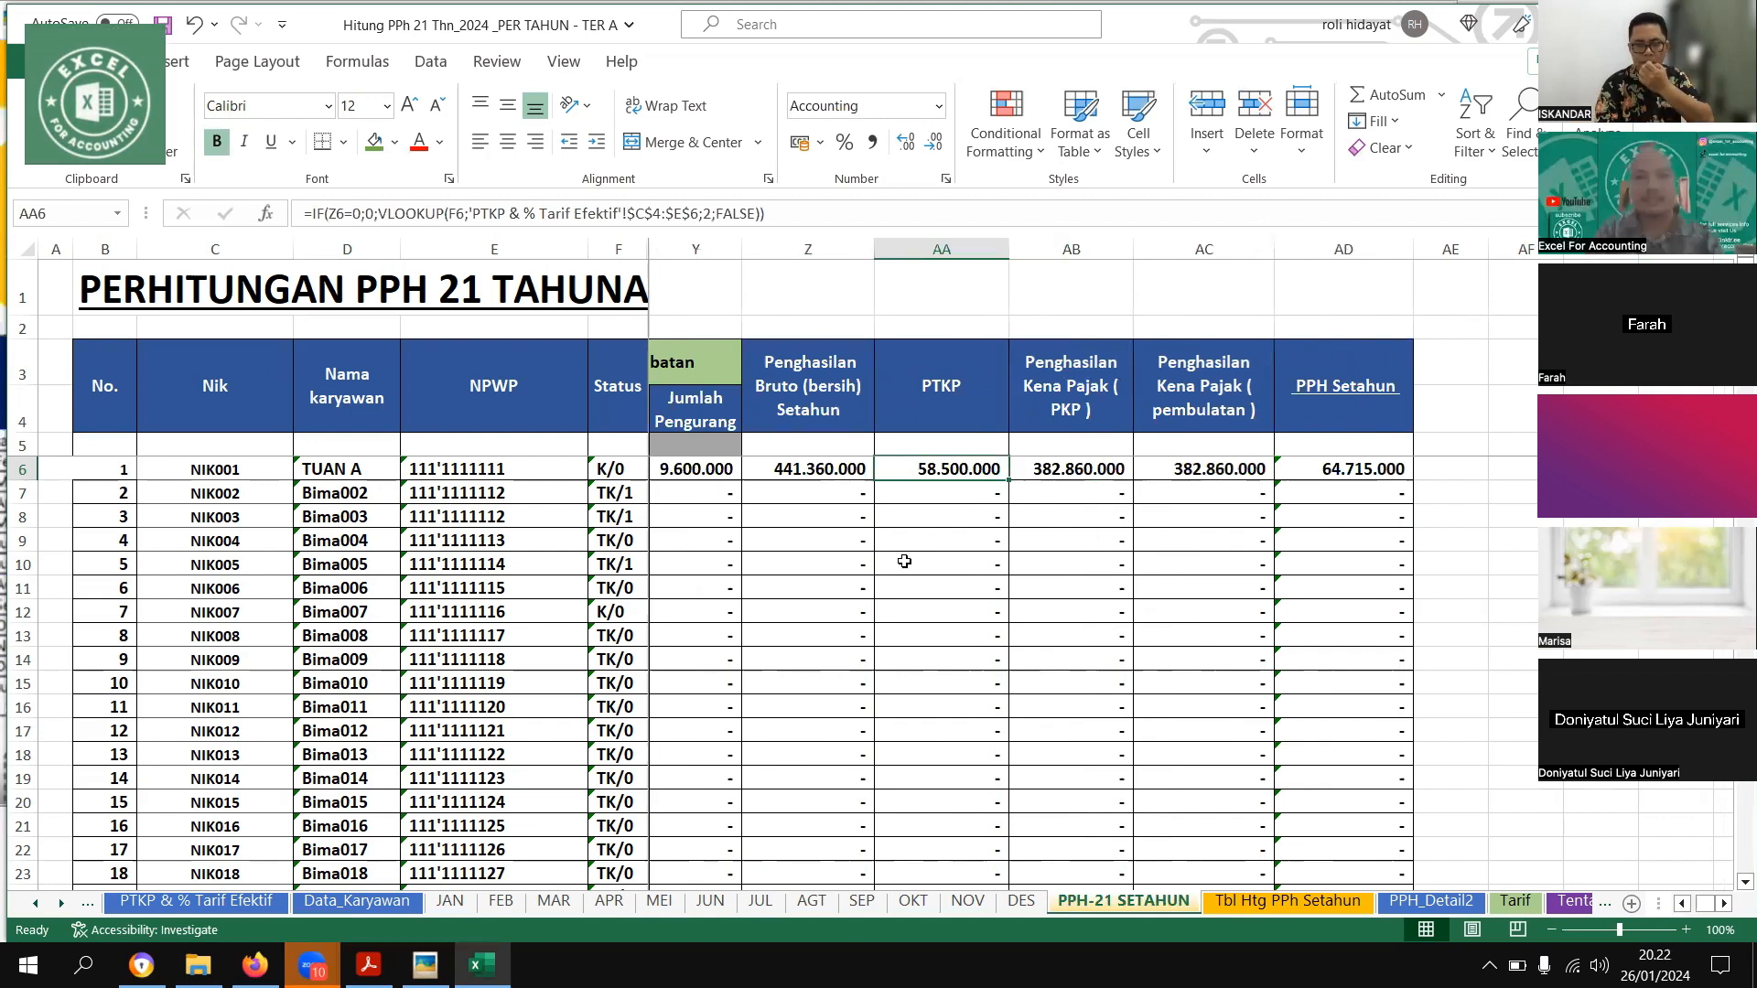
left_click(425, 964)
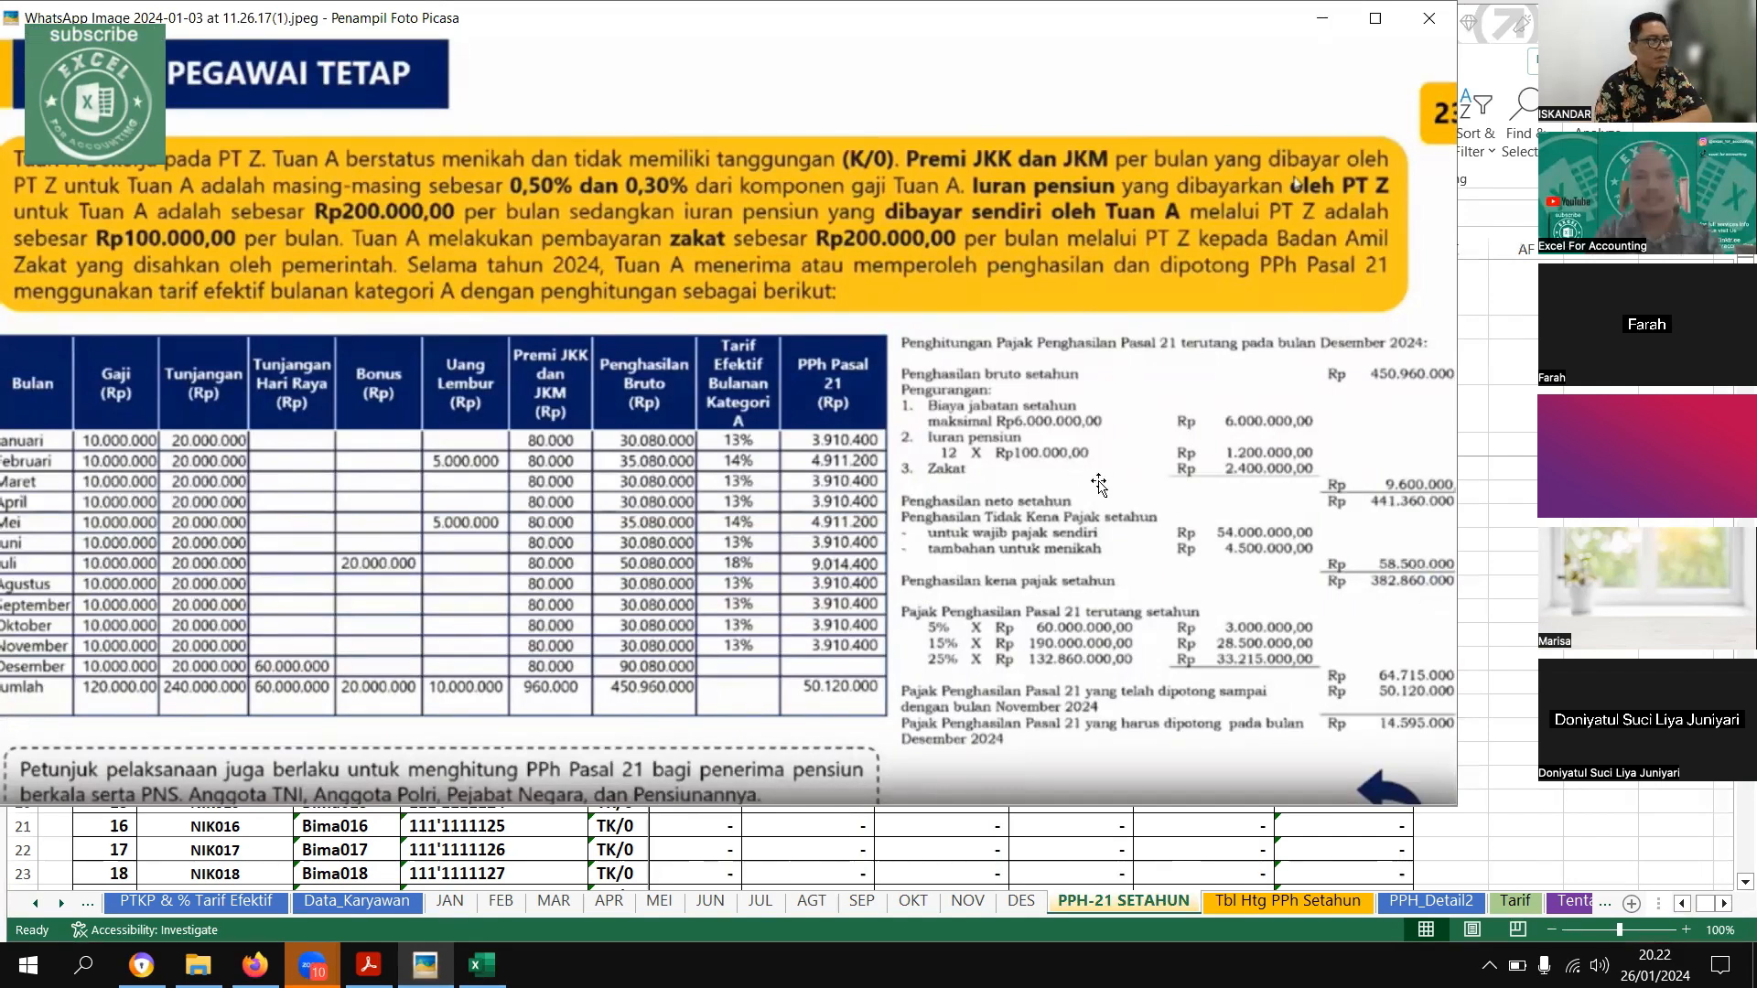
key("Escape")
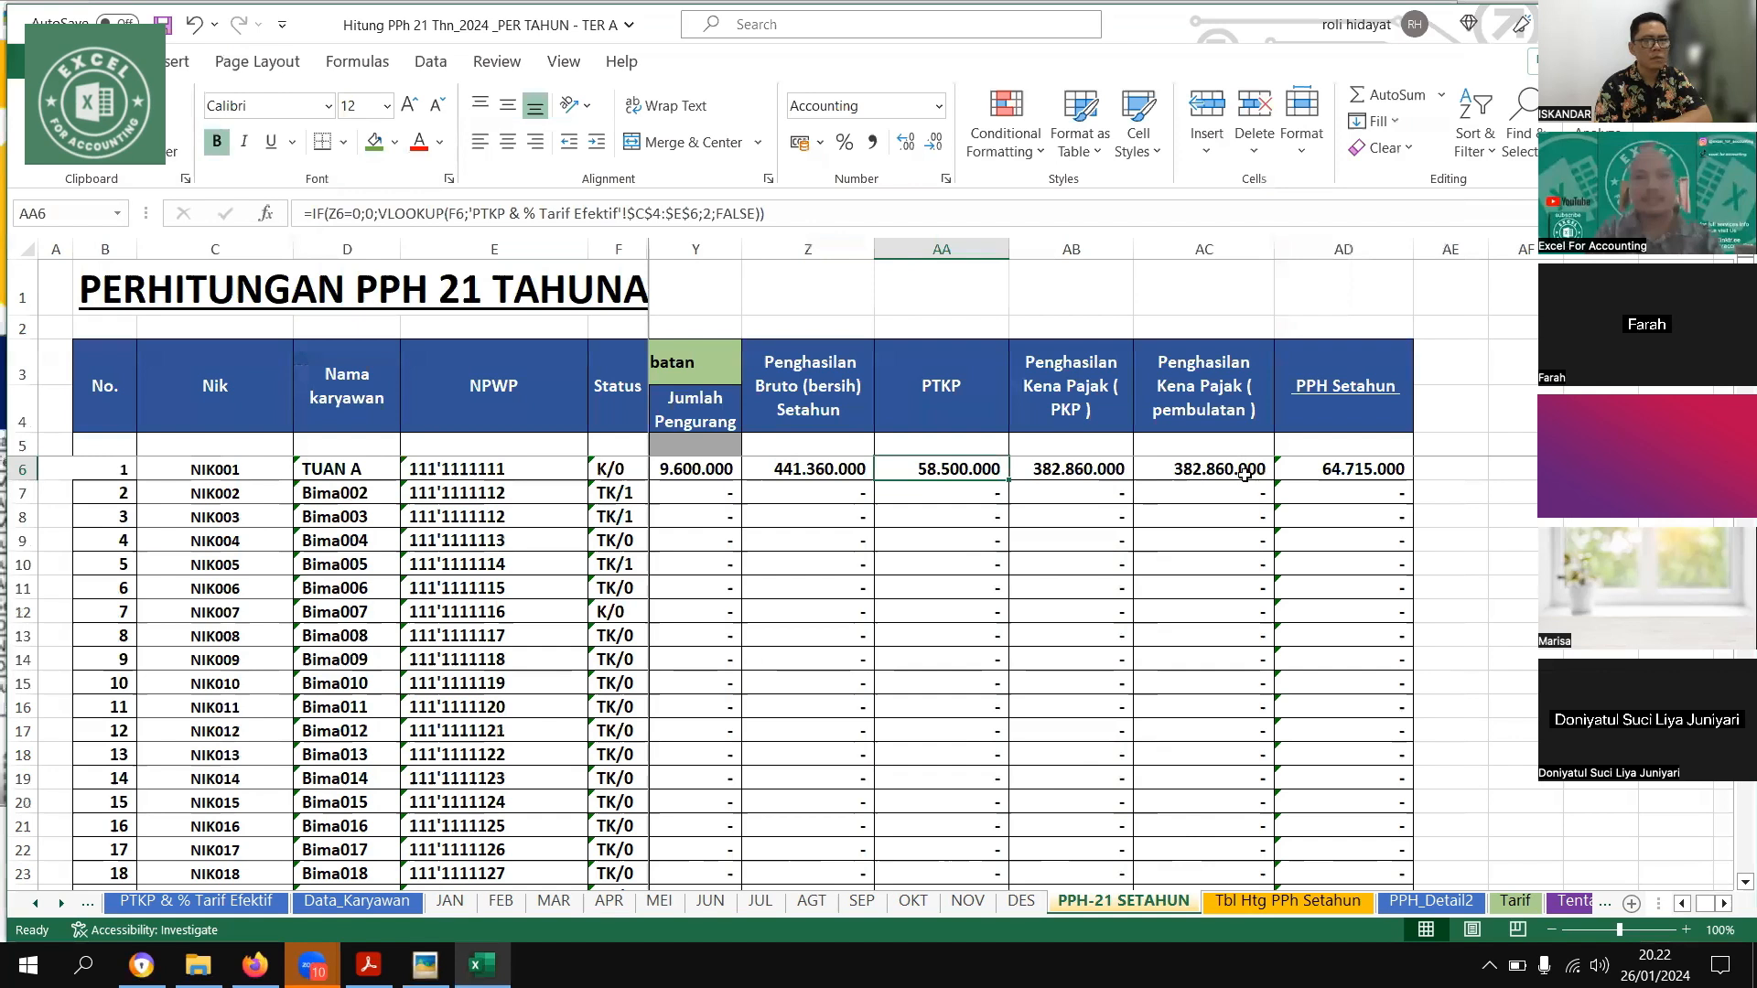
Check the first employee's PKP, rounded PKP and PPH Setahun cells on PPH-21 SETAHUN
key("Right")
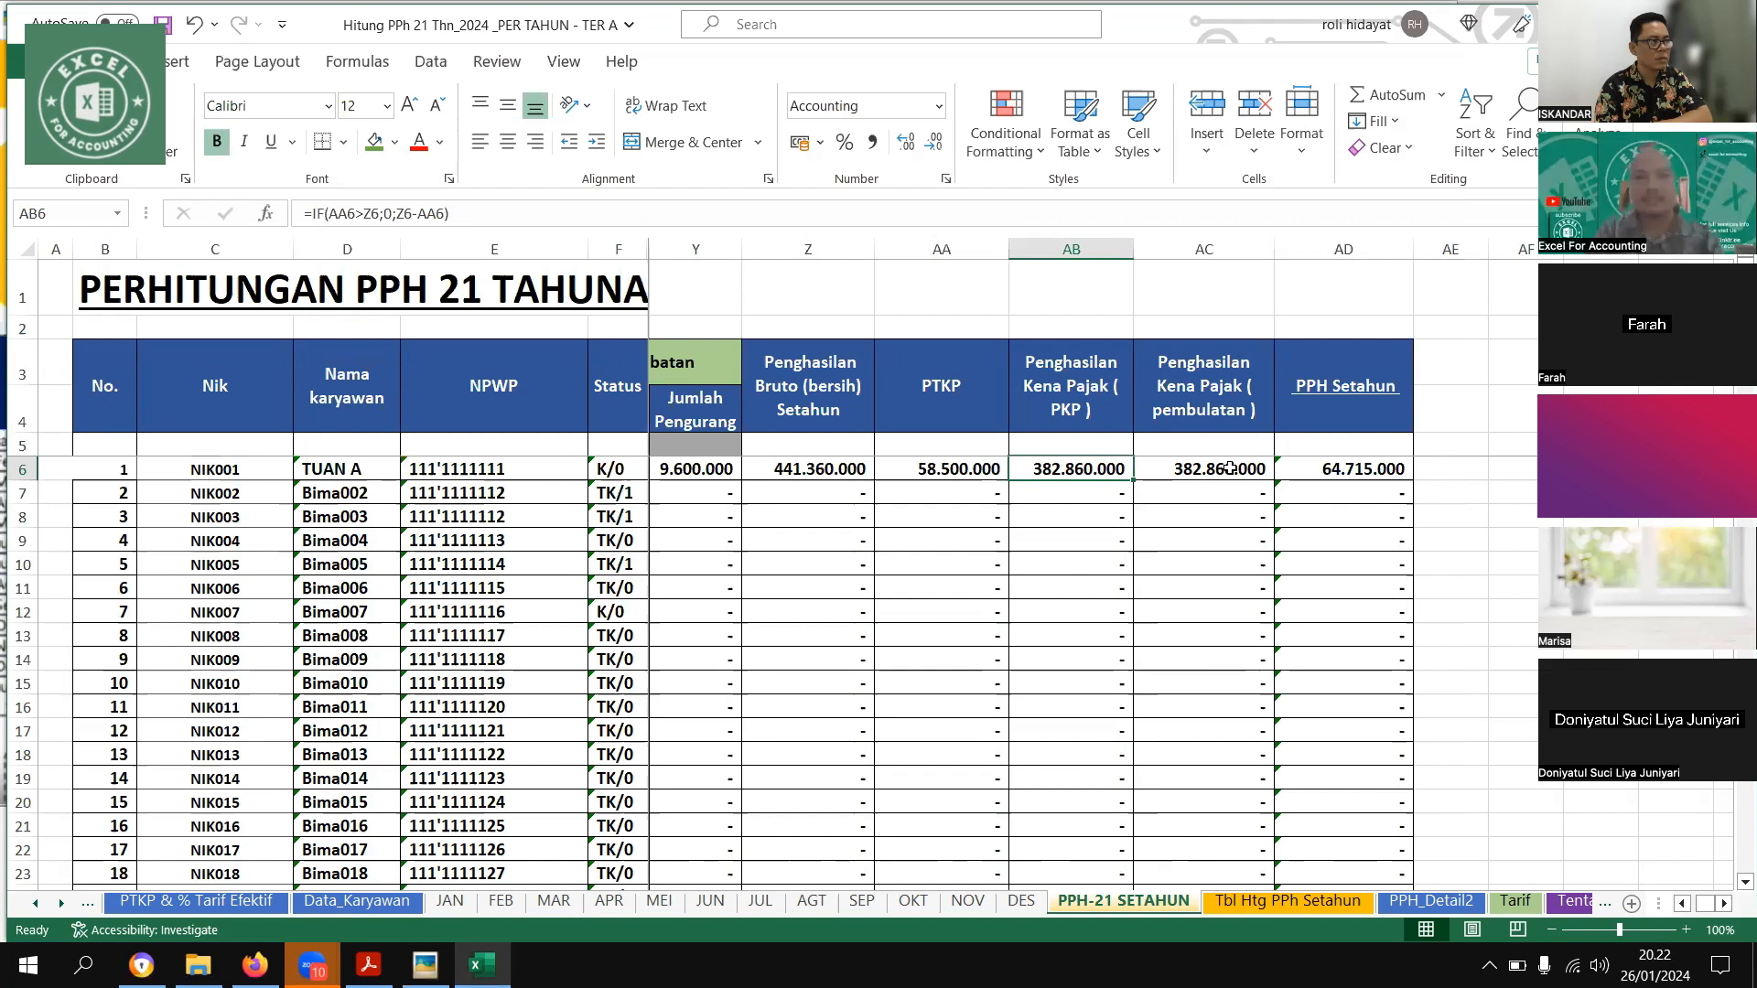
key("Right")
key("Right")
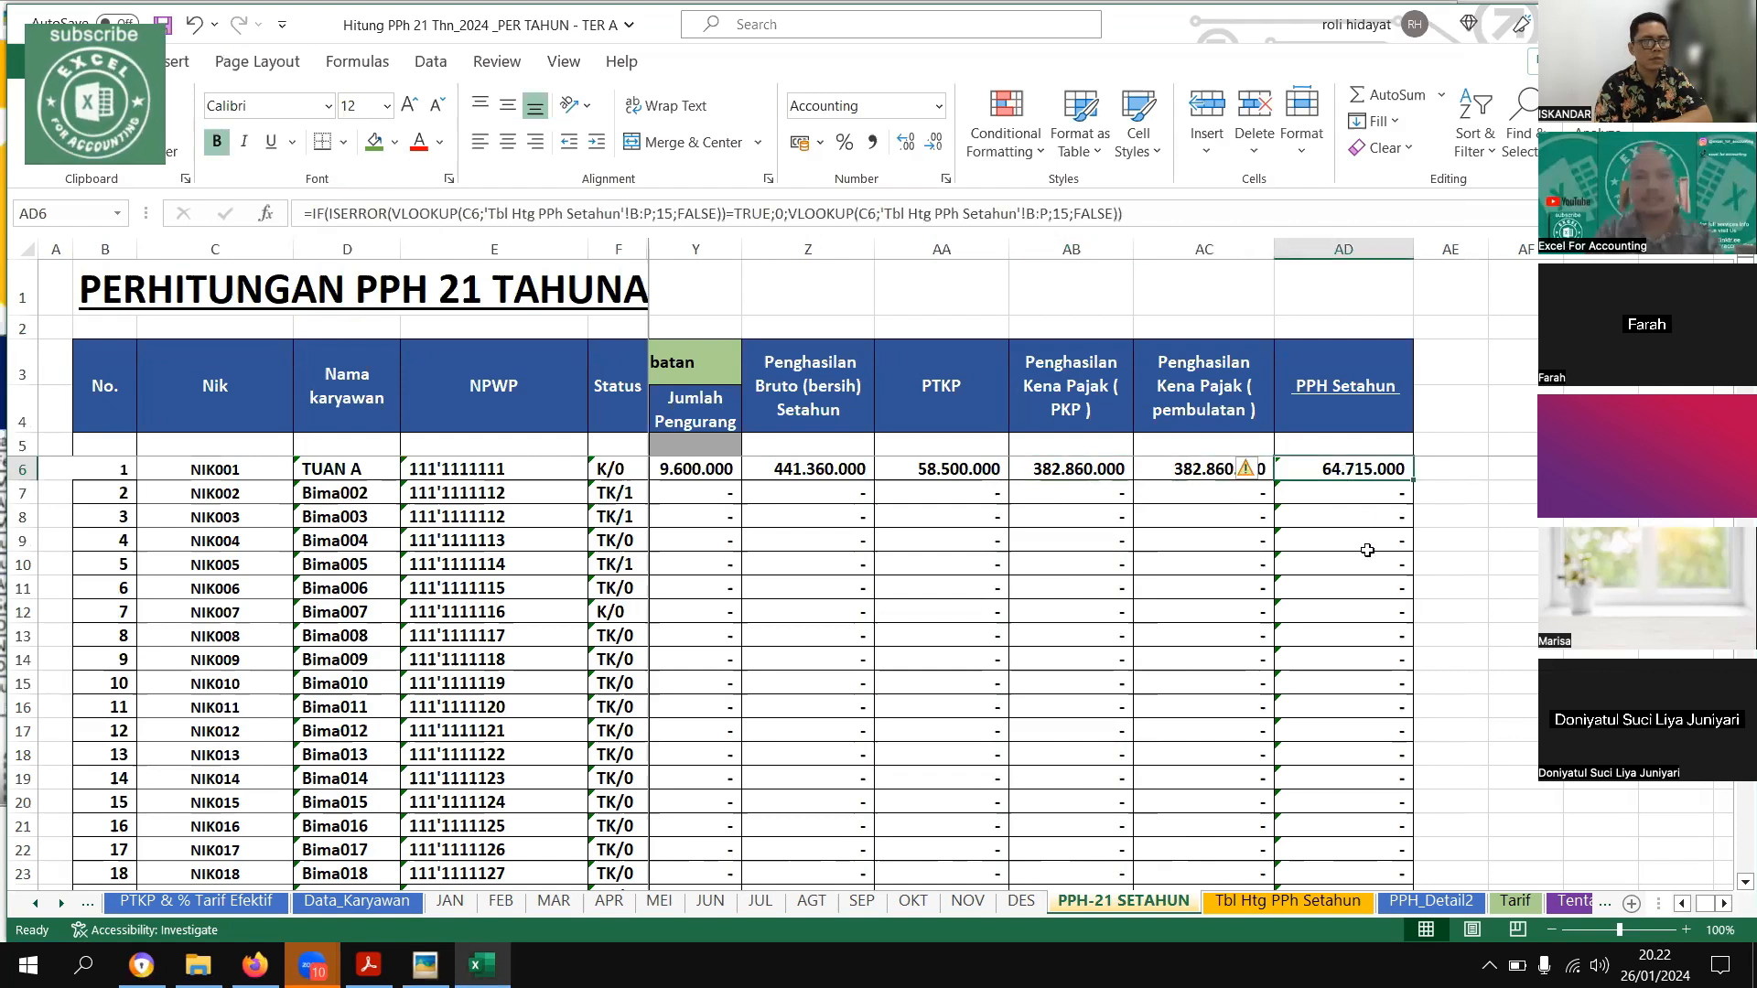
Examine the first employee's Lapisan 1 and Lapisan 2 DPP, rate and Pajak cells on the Tbl Htg PPh Setahun sheet
left_click(1277, 902)
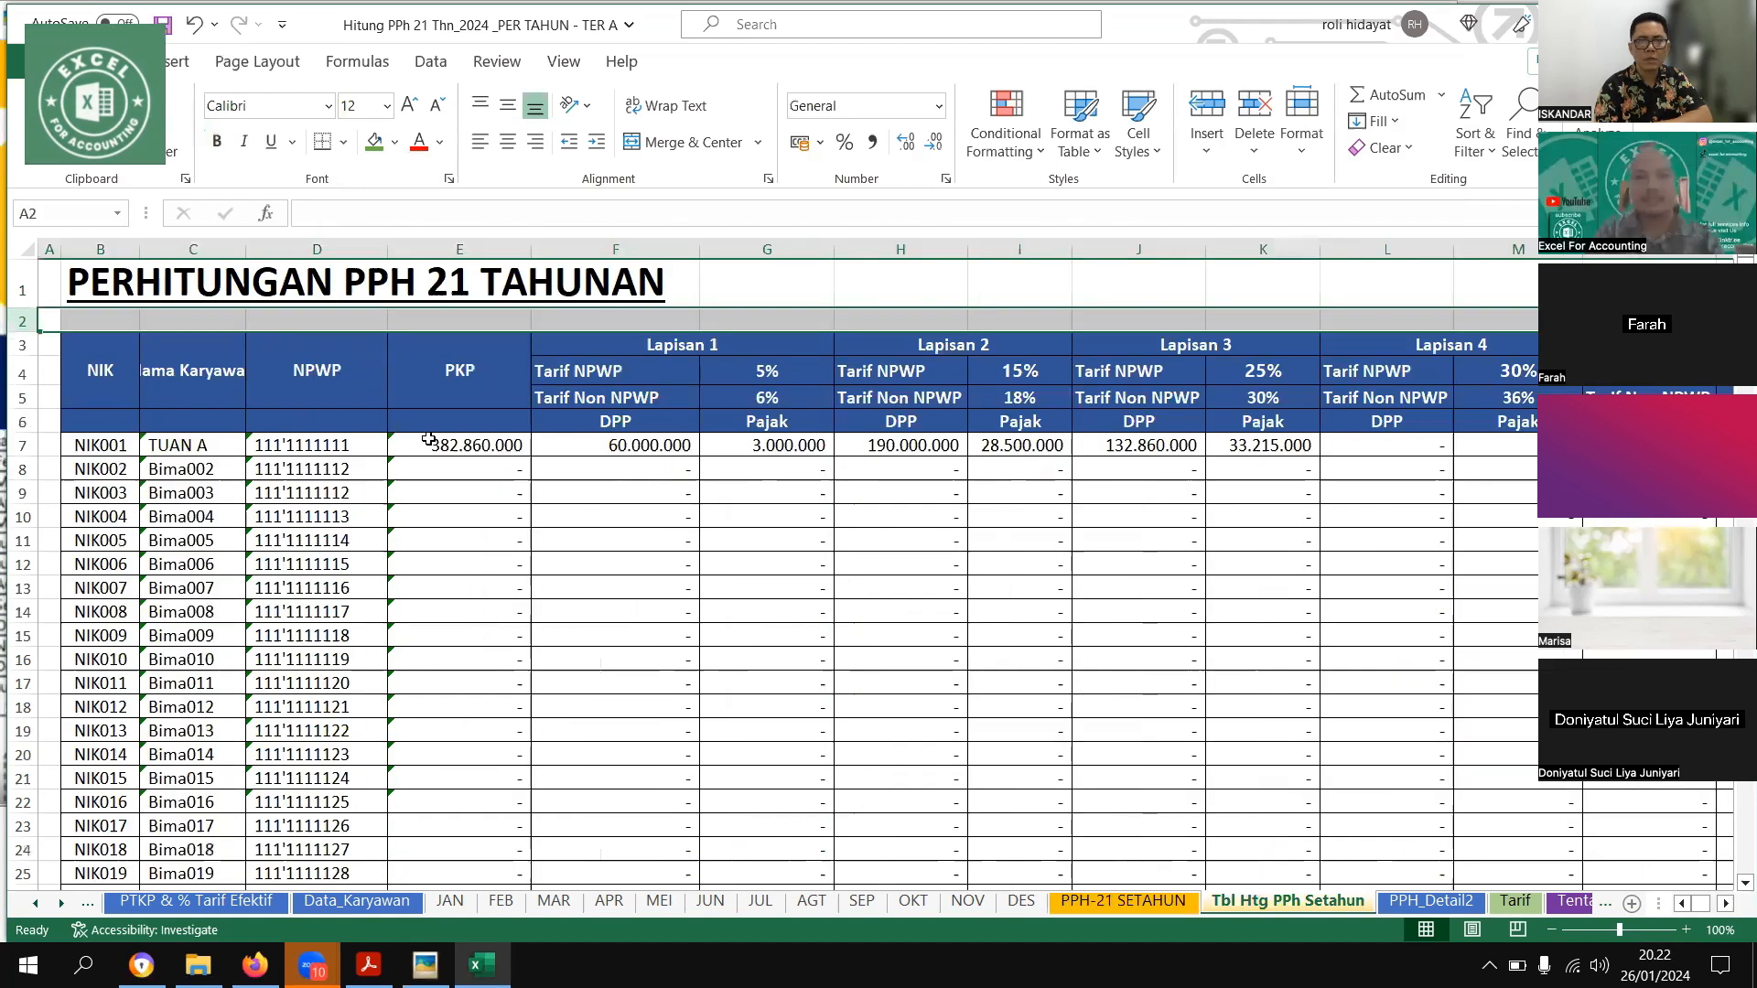
left_click_drag(1020, 636, 50, 469)
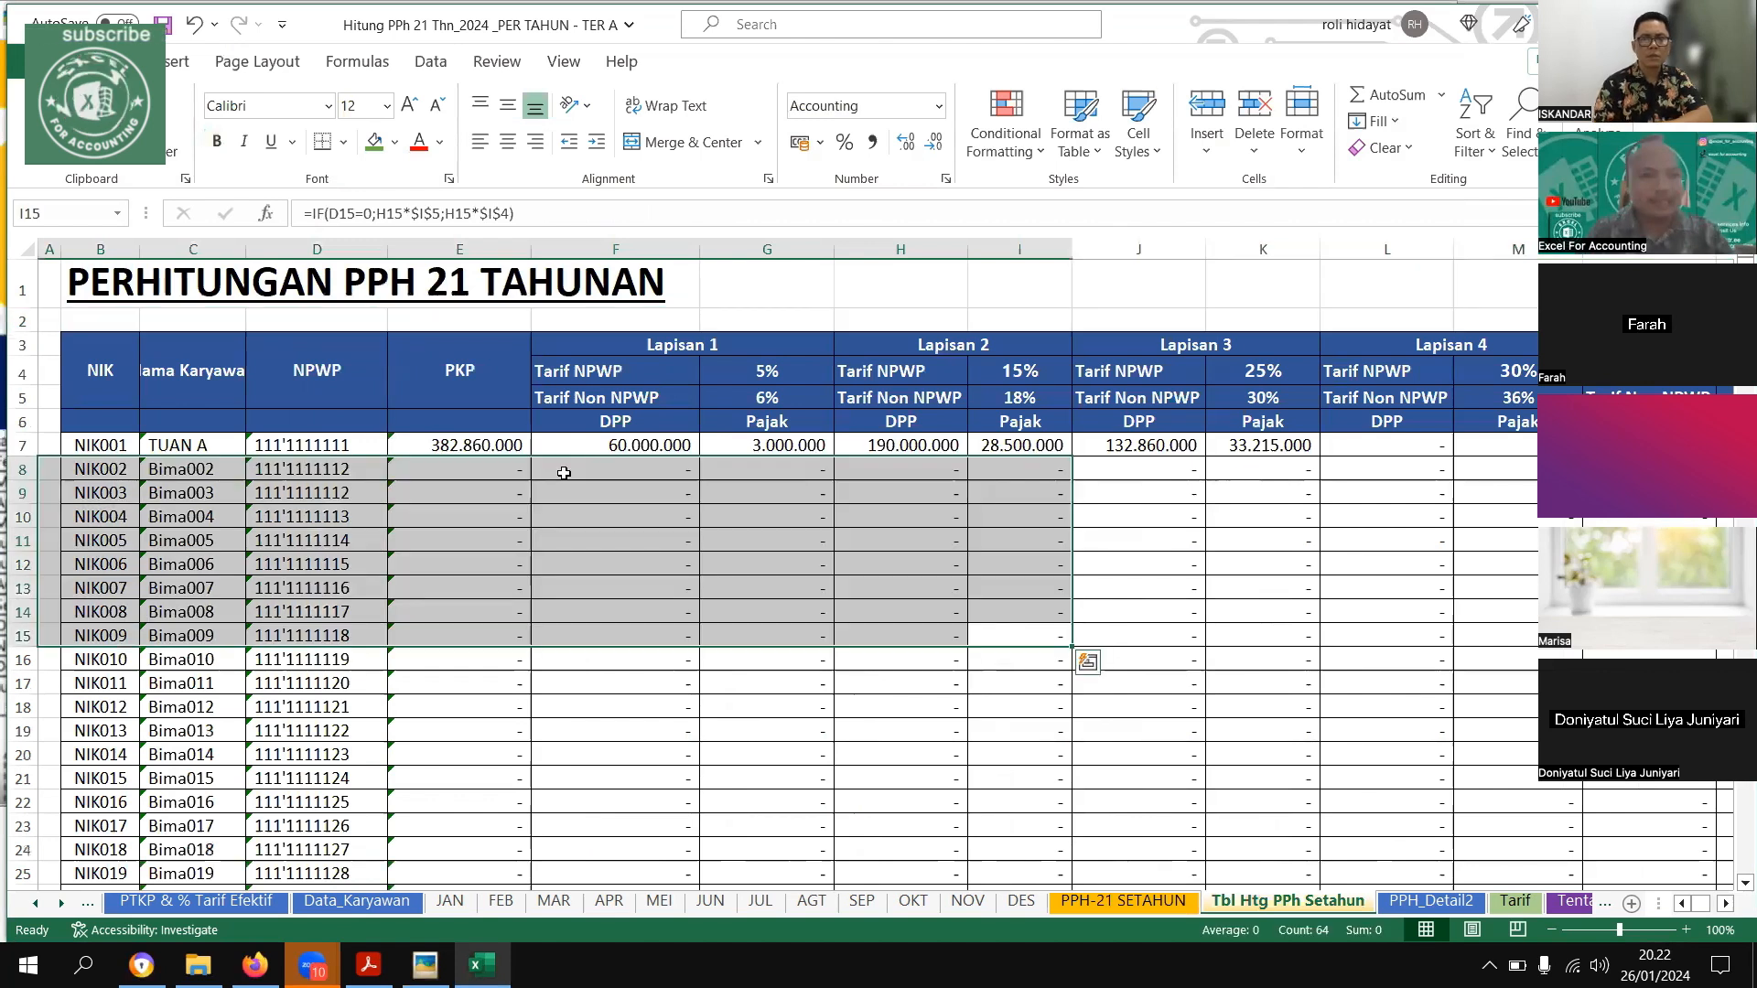
left_click(650, 446)
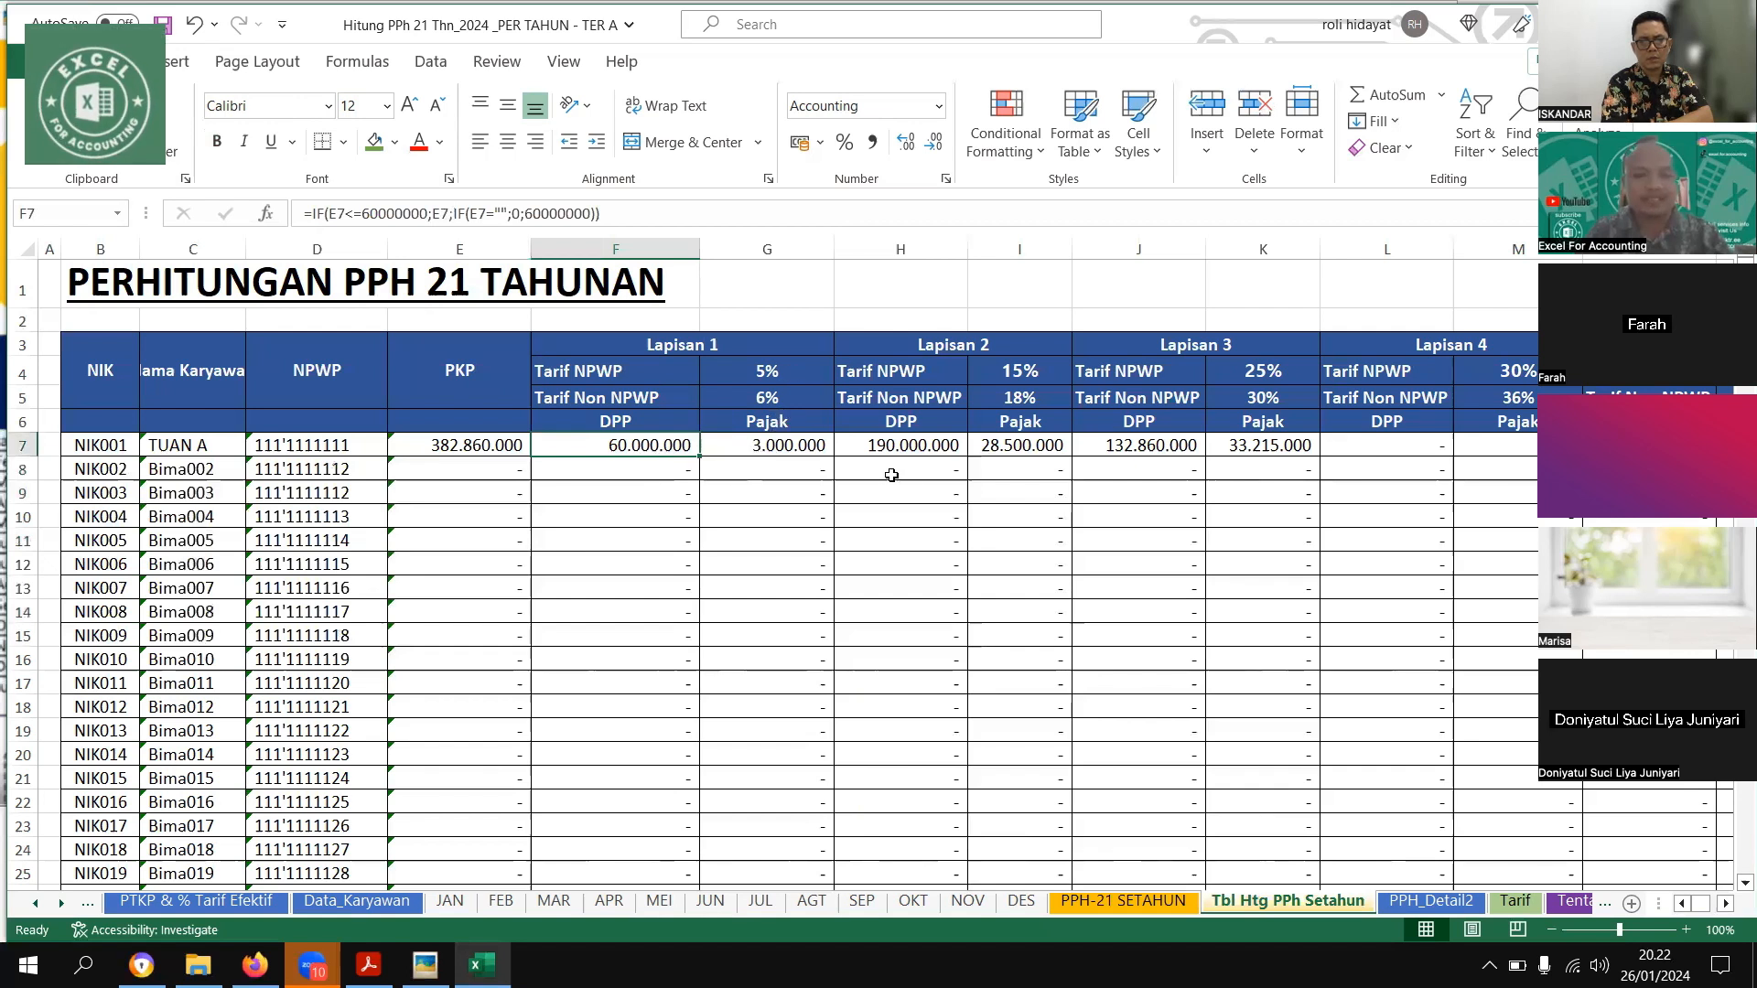
key("Right")
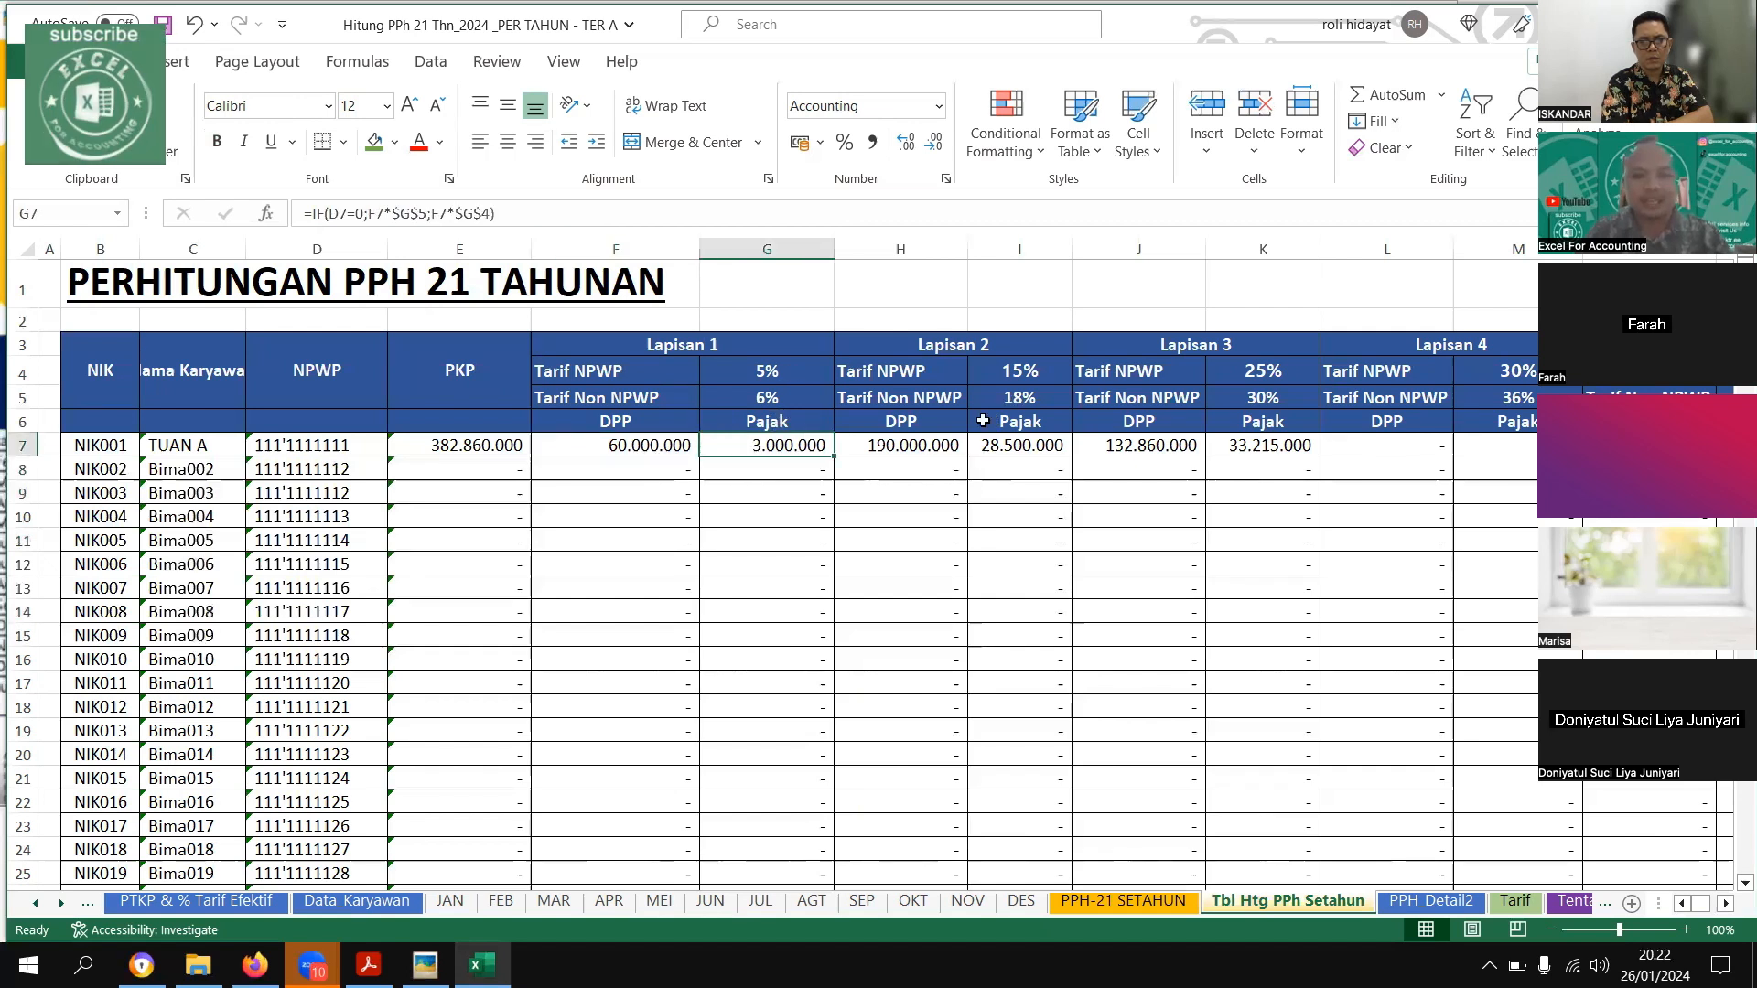
left_click(905, 448)
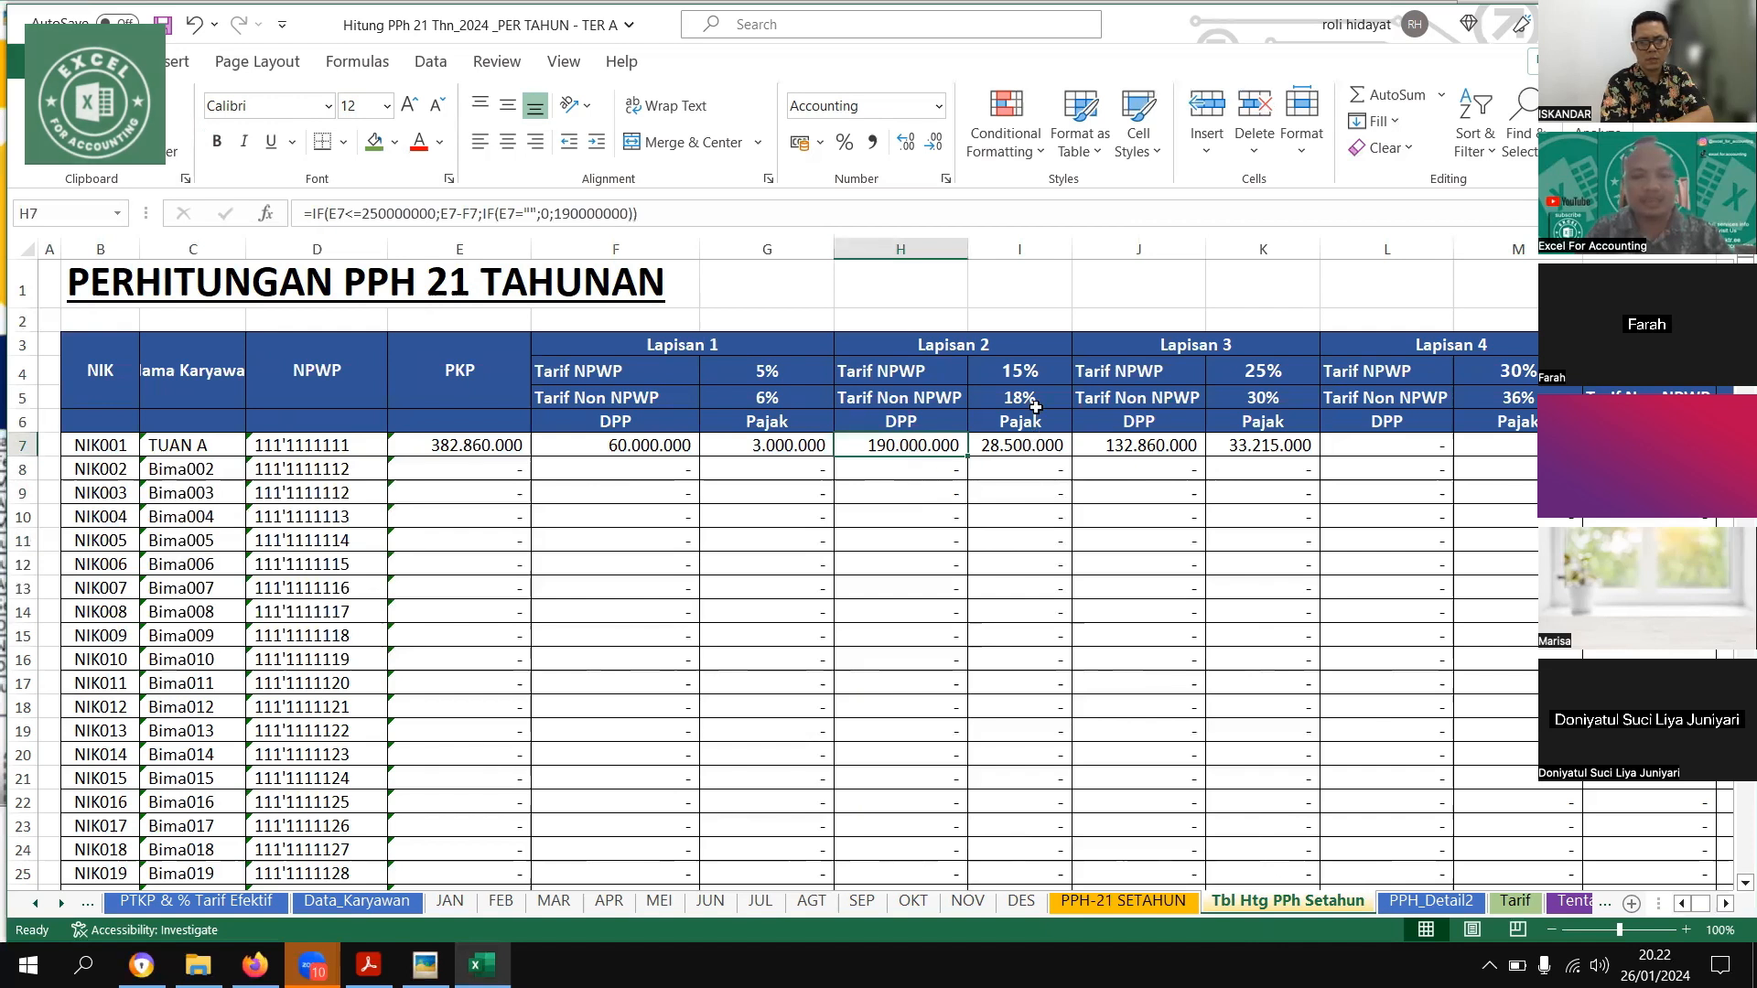
left_click(1023, 375)
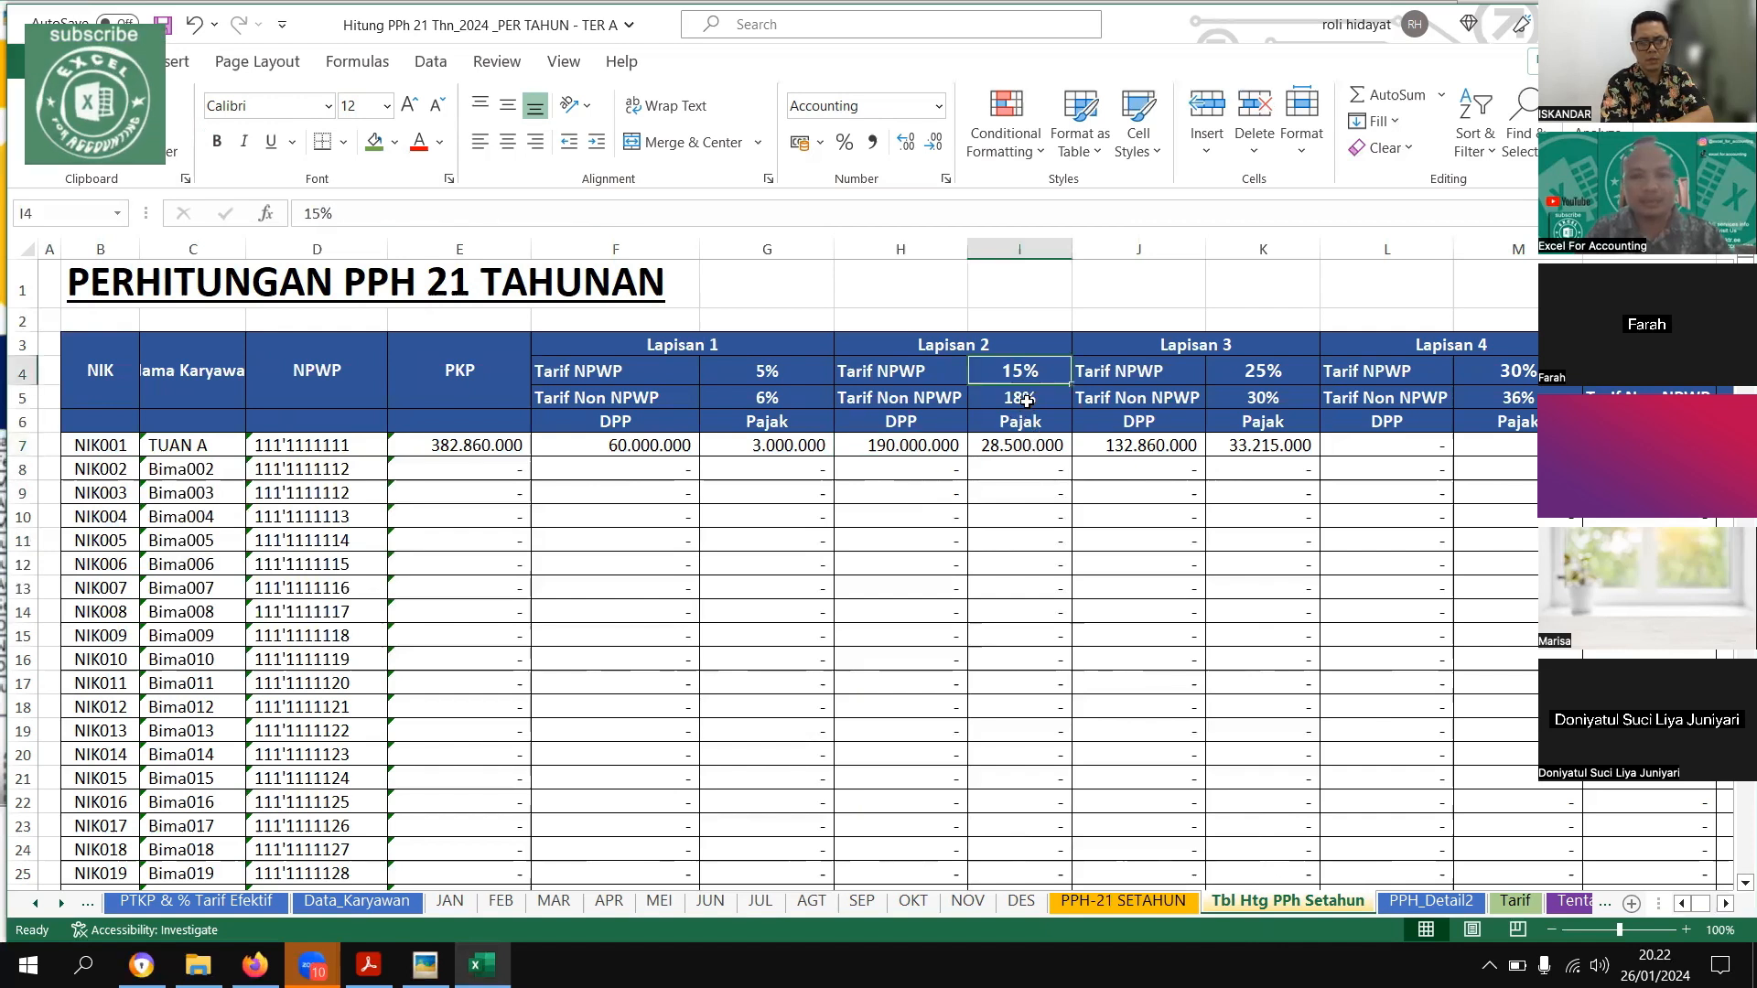
left_click(952, 449)
left_click(1019, 455)
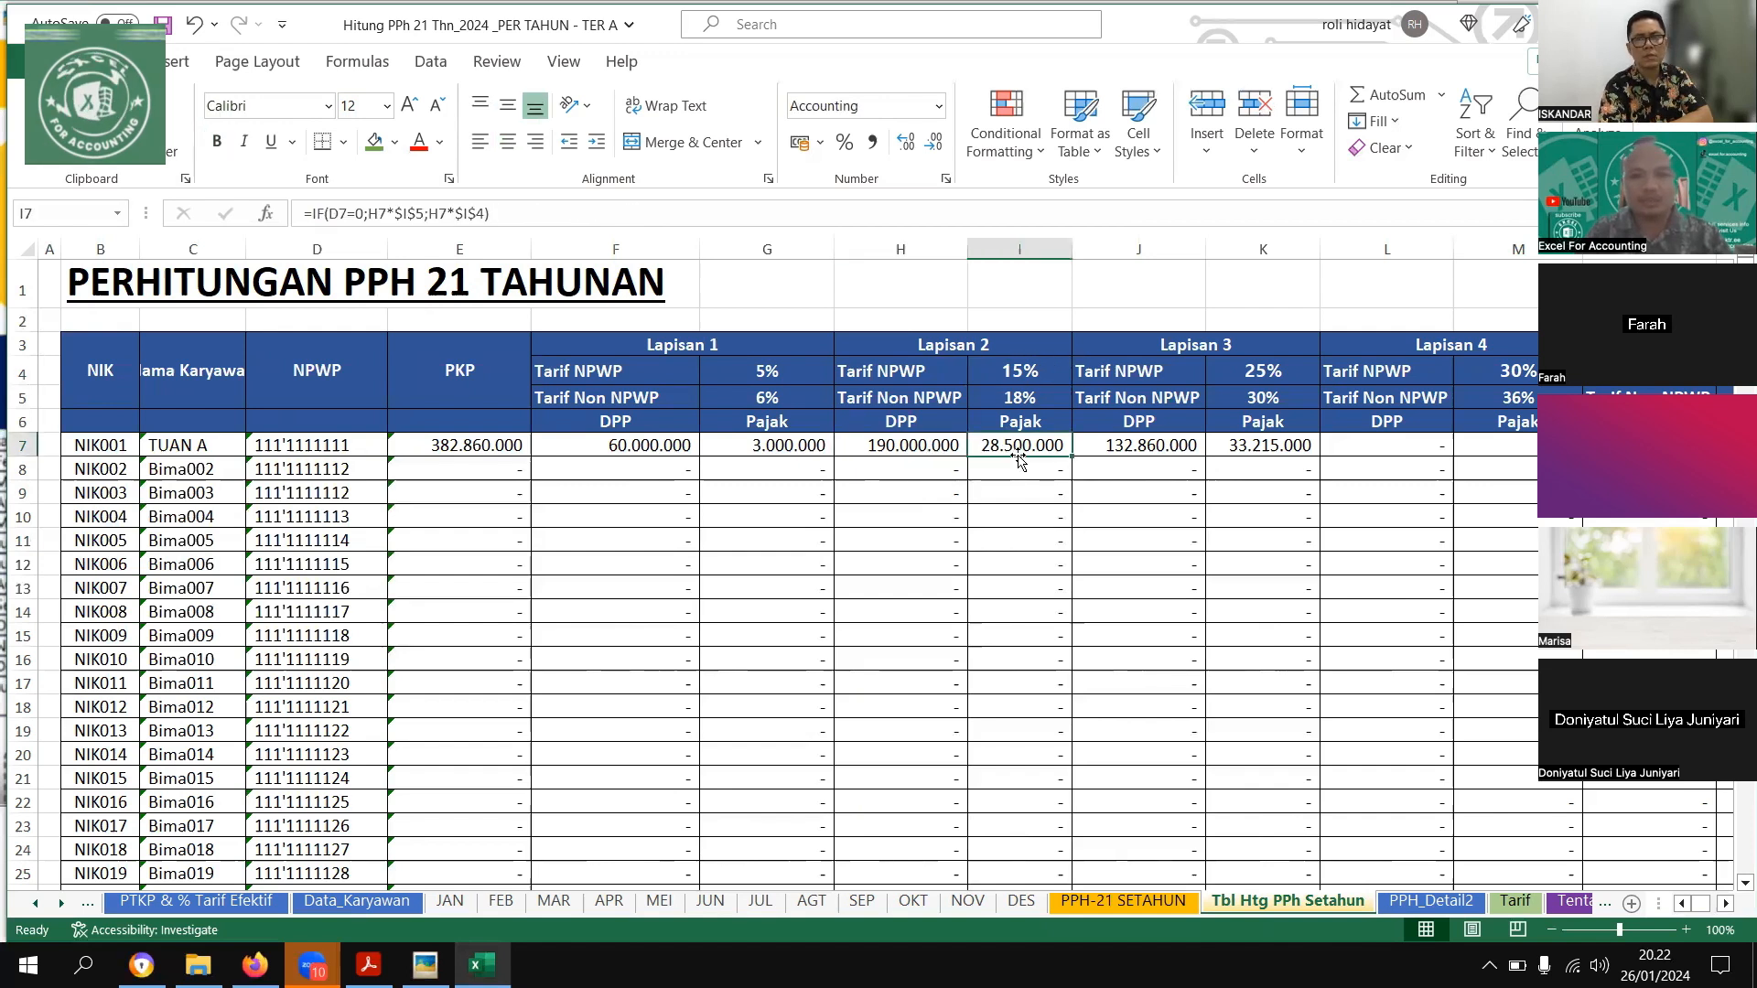
Examine the first employee's Lapisan 3 DPP and Pajak cells and the Lapisan 3 Tarif NPWP rate
key("Right")
key("Right")
key("Right")
key("Right")
key("Left")
key("Left")
key("Up")
key("Up")
key("Up")
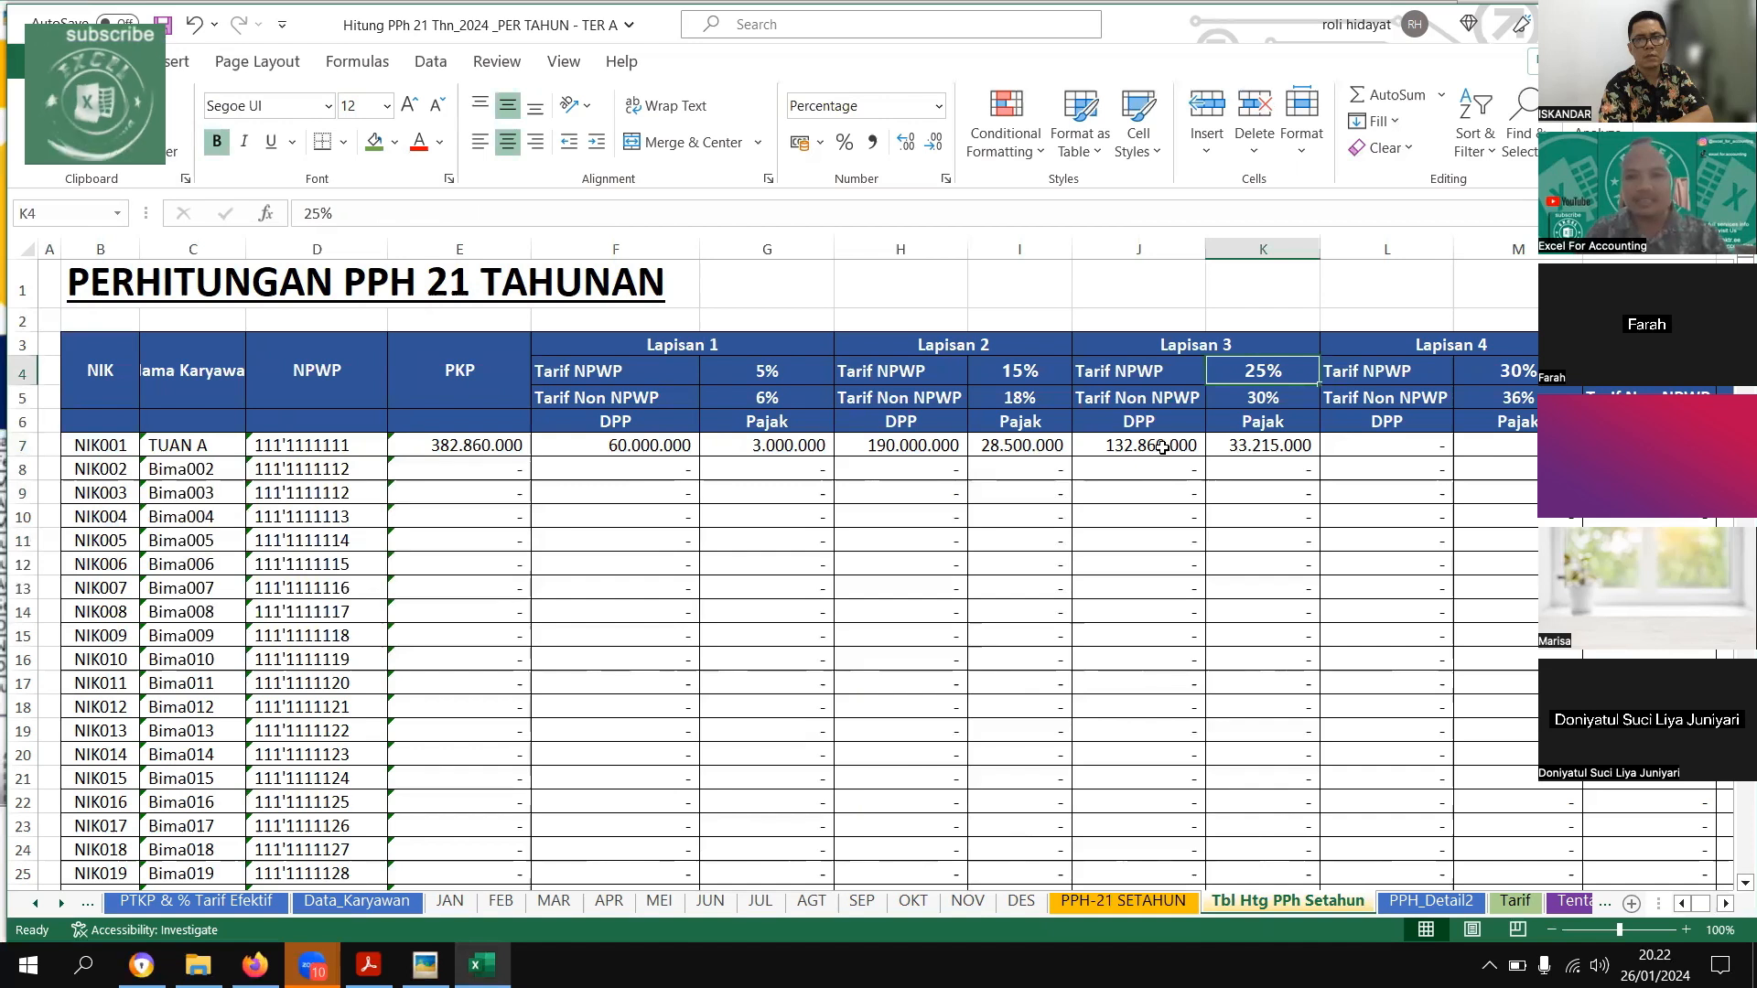
Trace how the first employee's PKP is split across the Lapisan 1, Lapisan 2 and Lapisan 3 DPP formulas
left_click(476, 443)
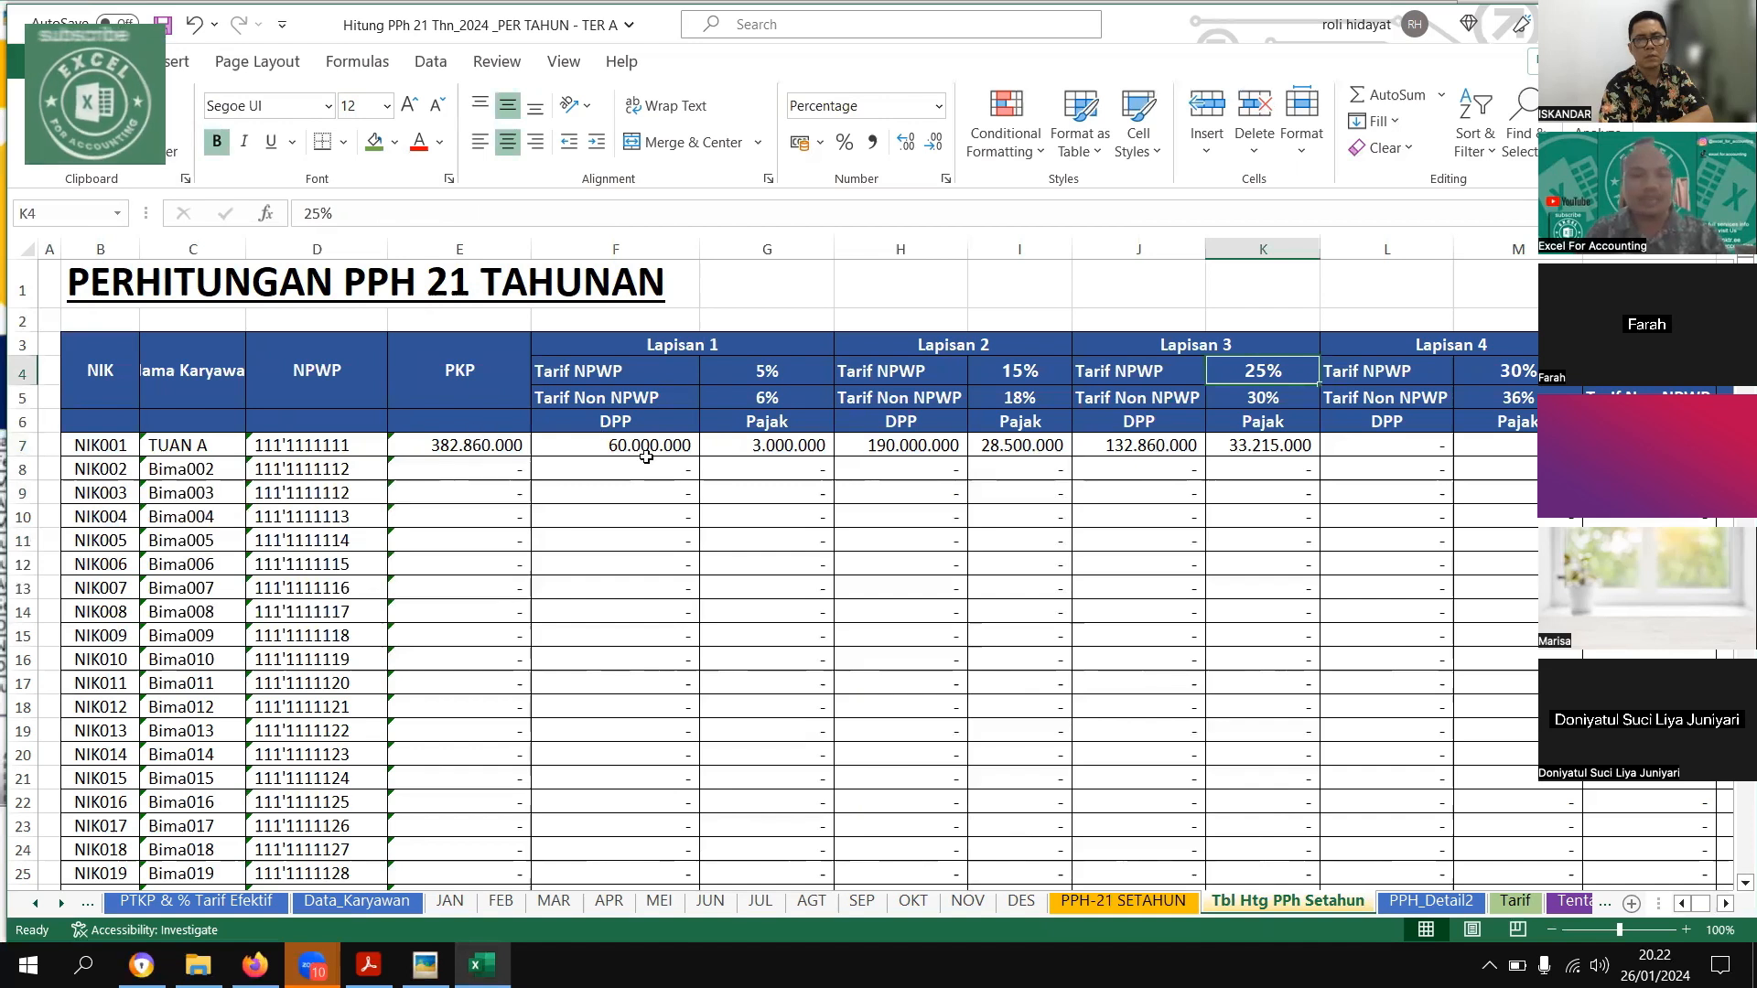
key("Right")
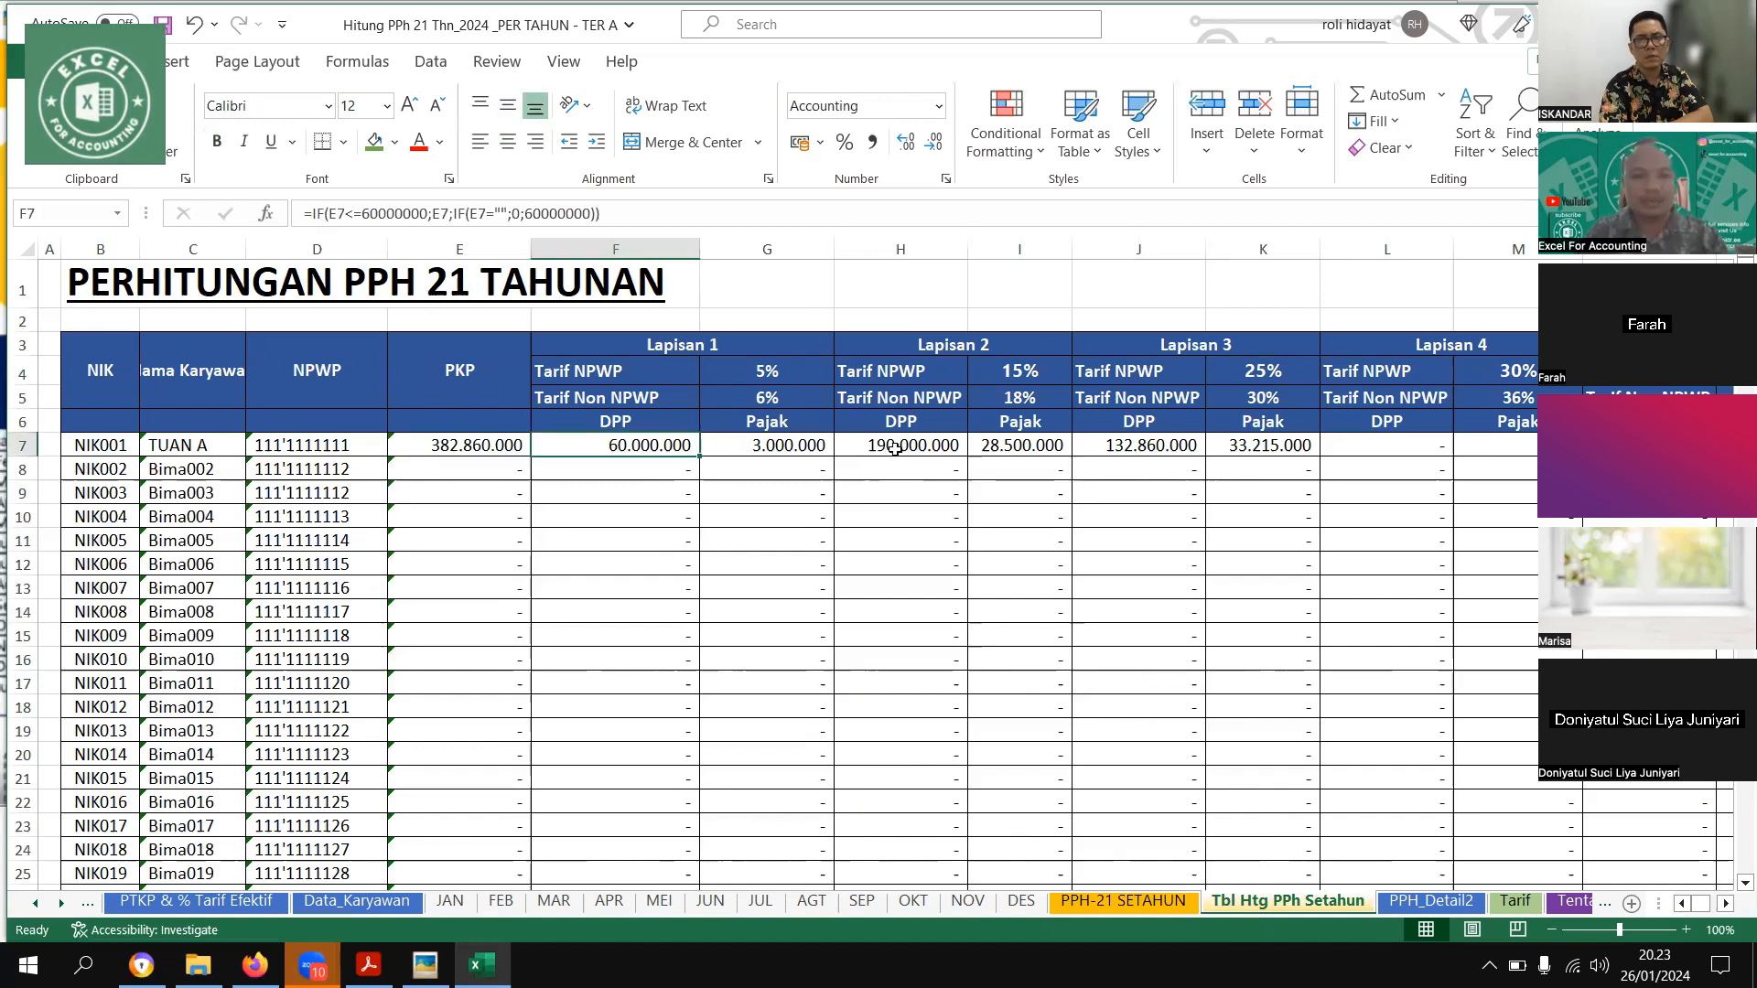
key("Right")
key("Right")
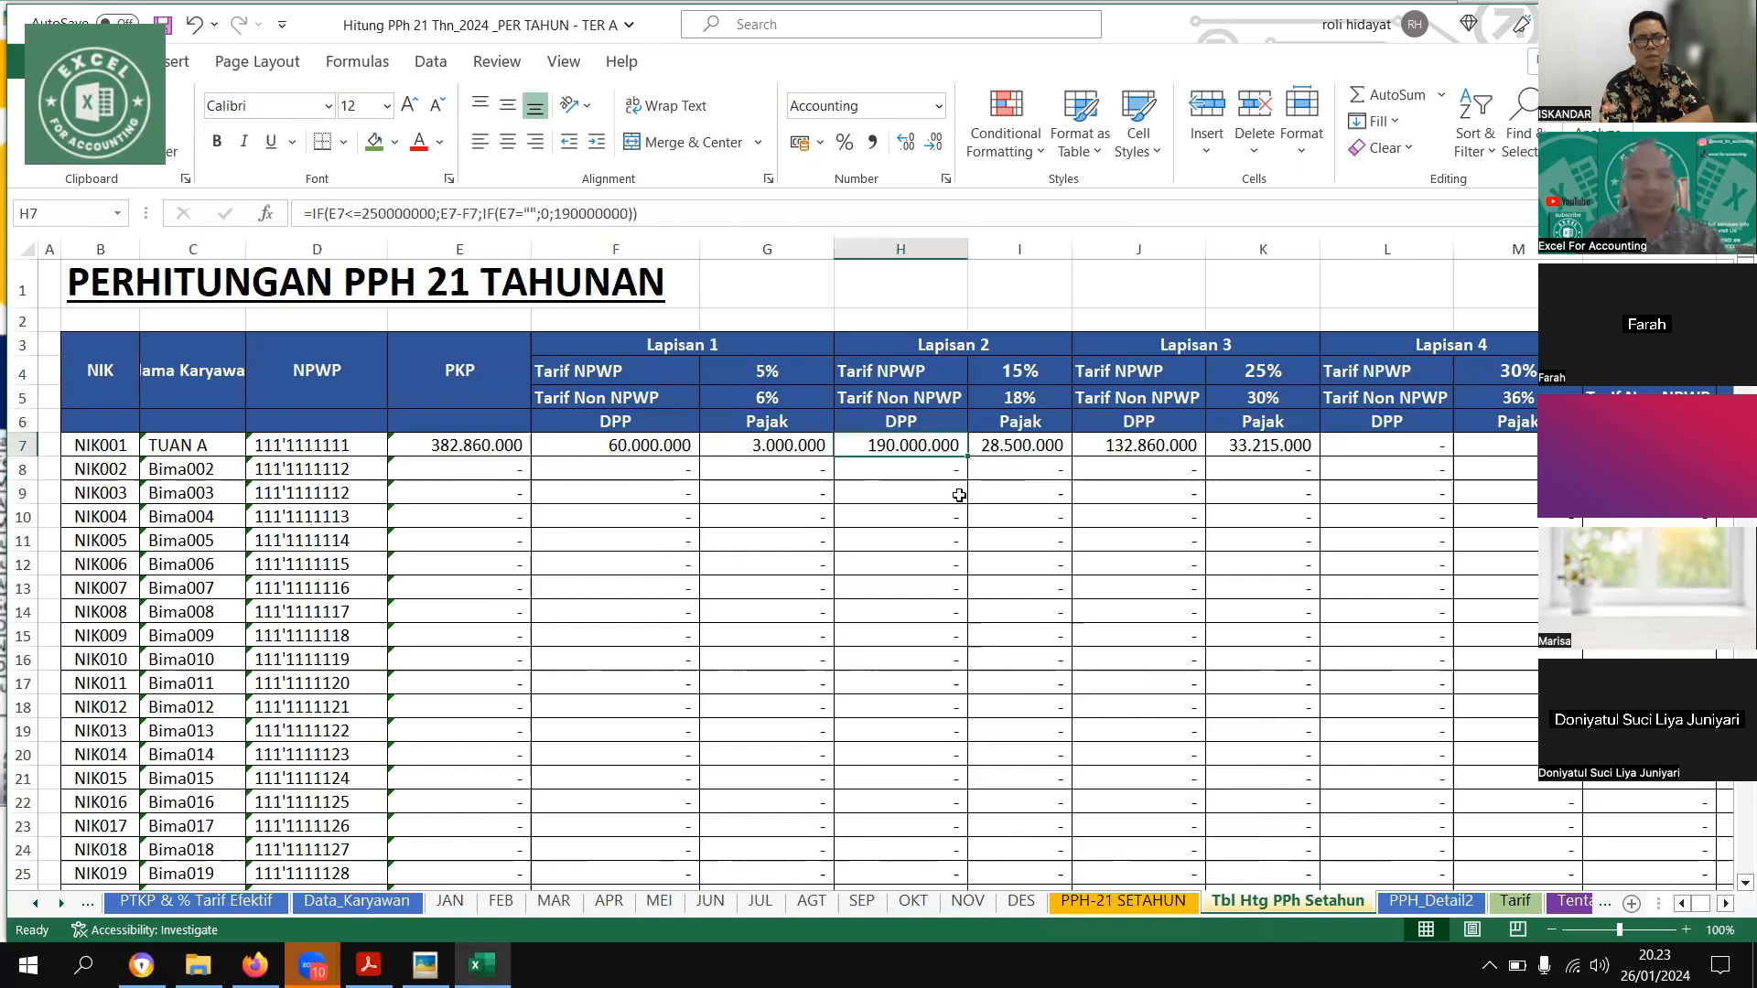
left_click(1156, 448)
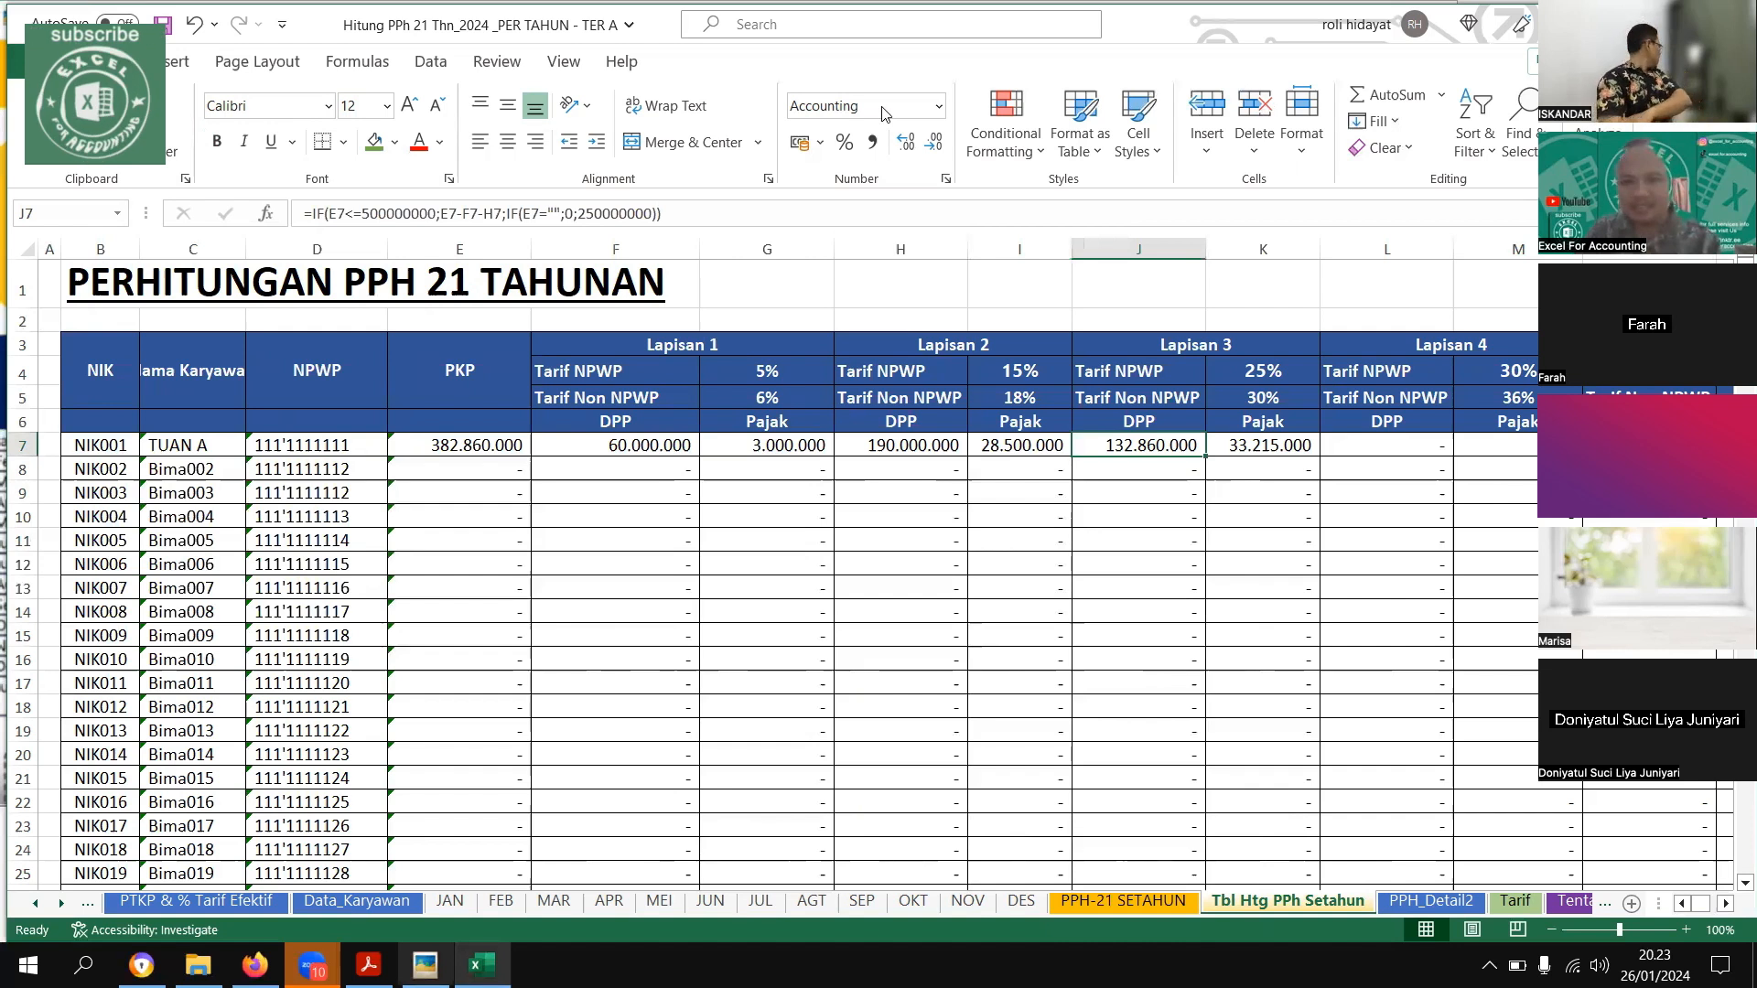
Switch to the example picture and move it aside to compare its bracket calculation with the sheet's Lapisan columns
key("alt+Tab")
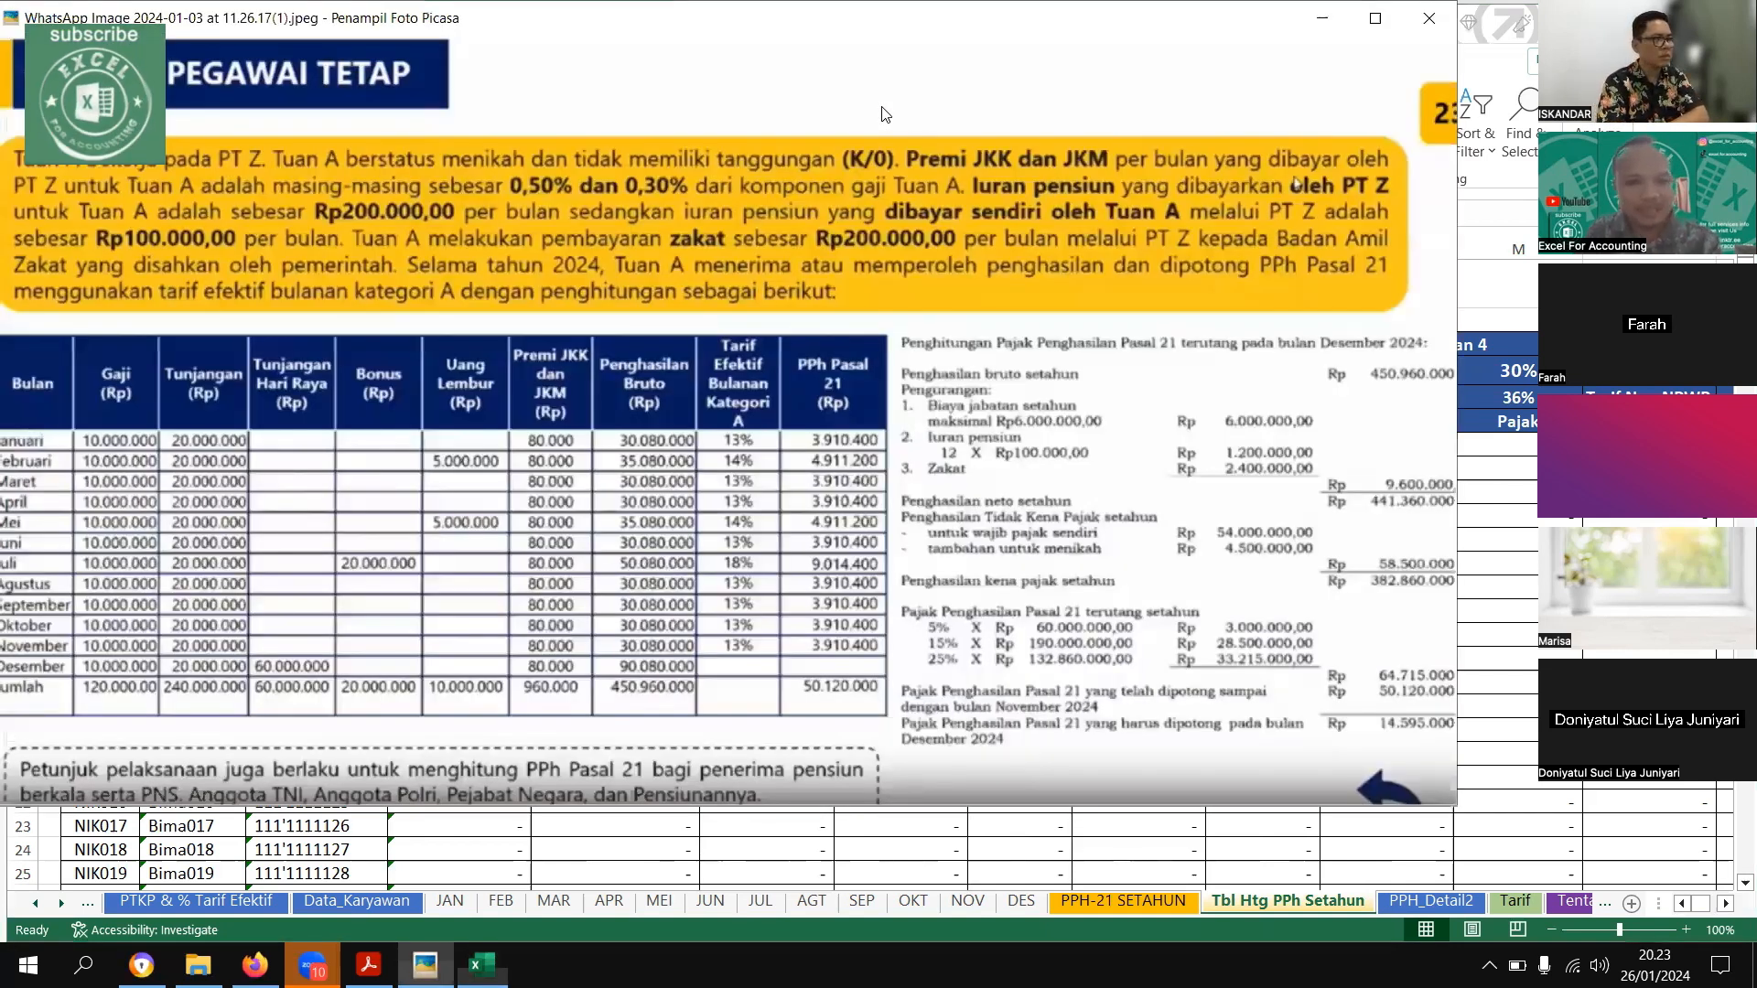
left_click_drag(884, 18, 461, 16)
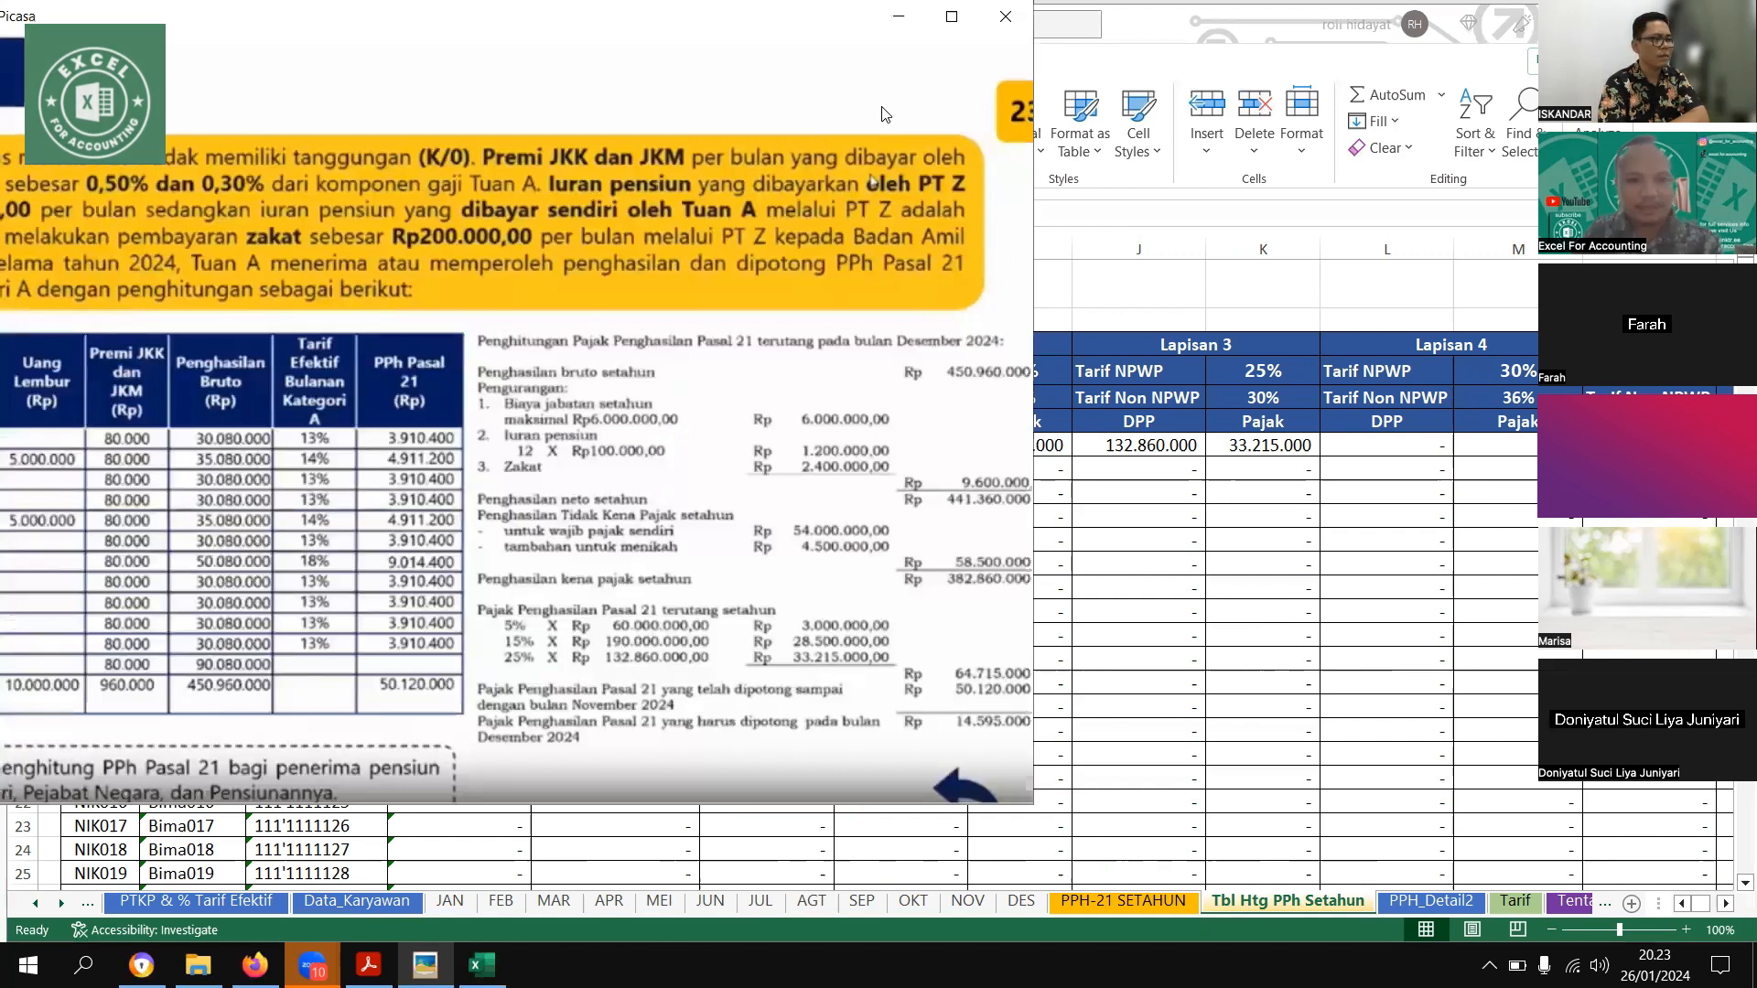
left_click_drag(879, 18, 386, 20)
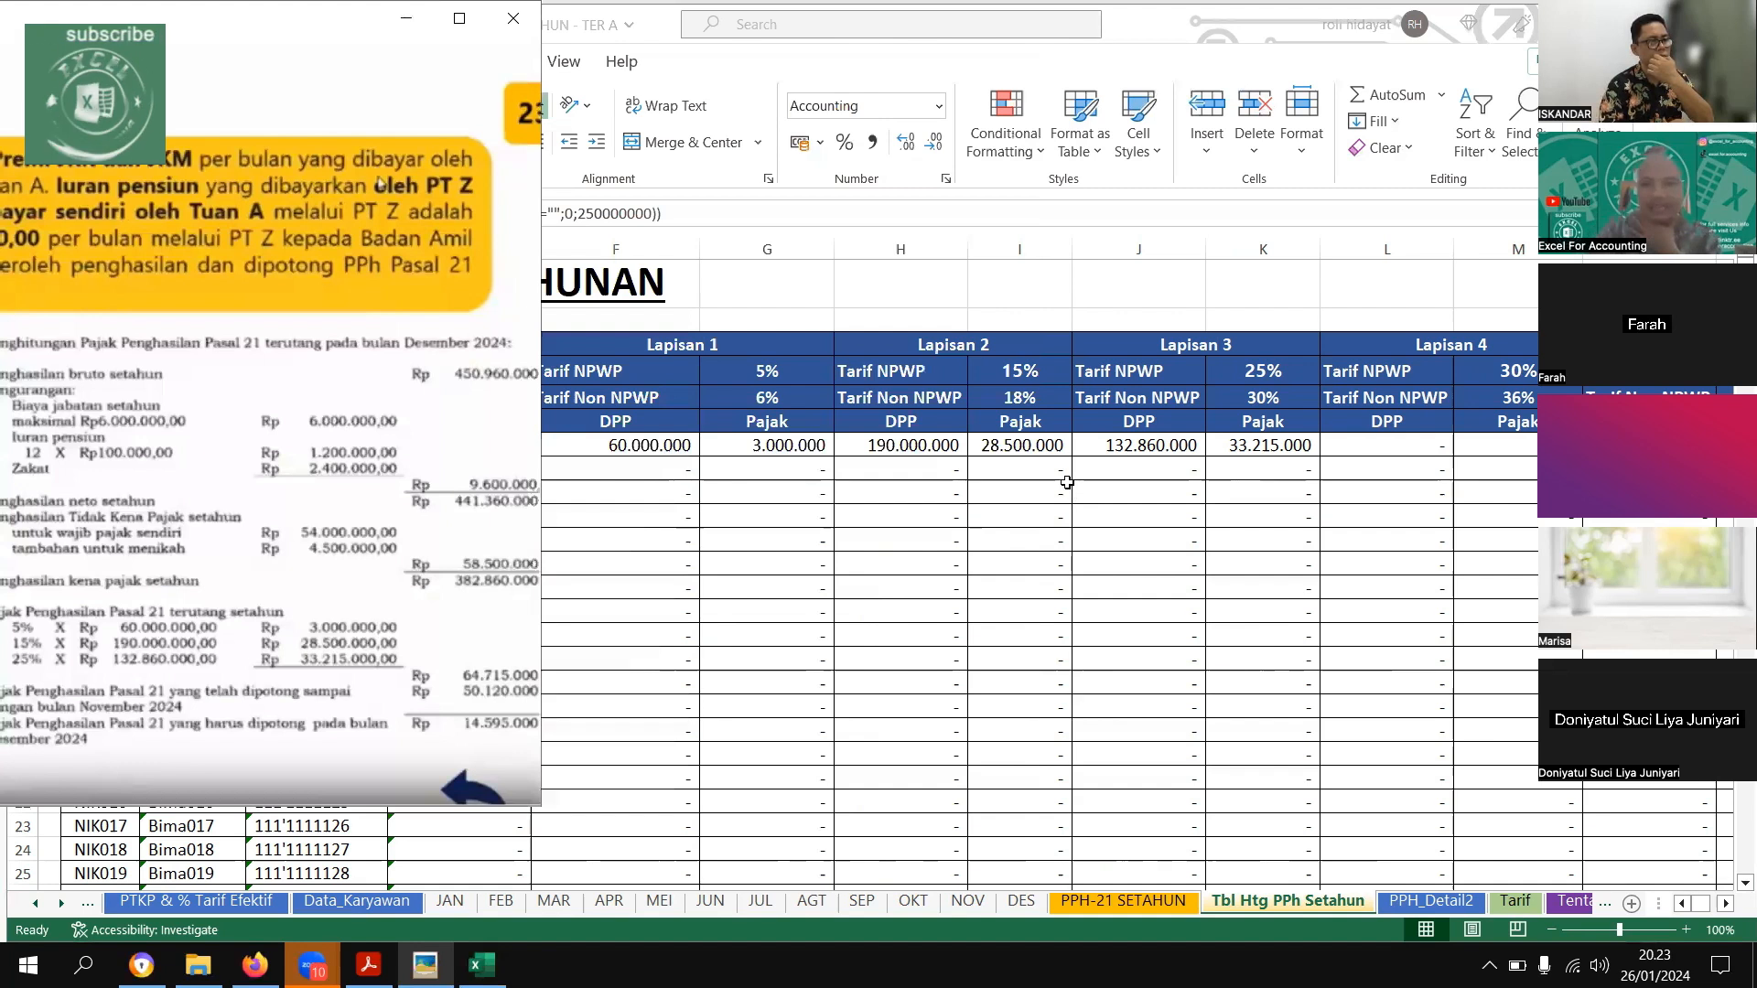
Compare the first employee's Jumlah PPH and its summing formula with the annual tax in the example picture
key("alt+Tab")
key("Right")
key("Right")
key("Right")
key("Right")
key("Right")
key("Right")
key("Right")
key("Right")
key("Right")
key("Right")
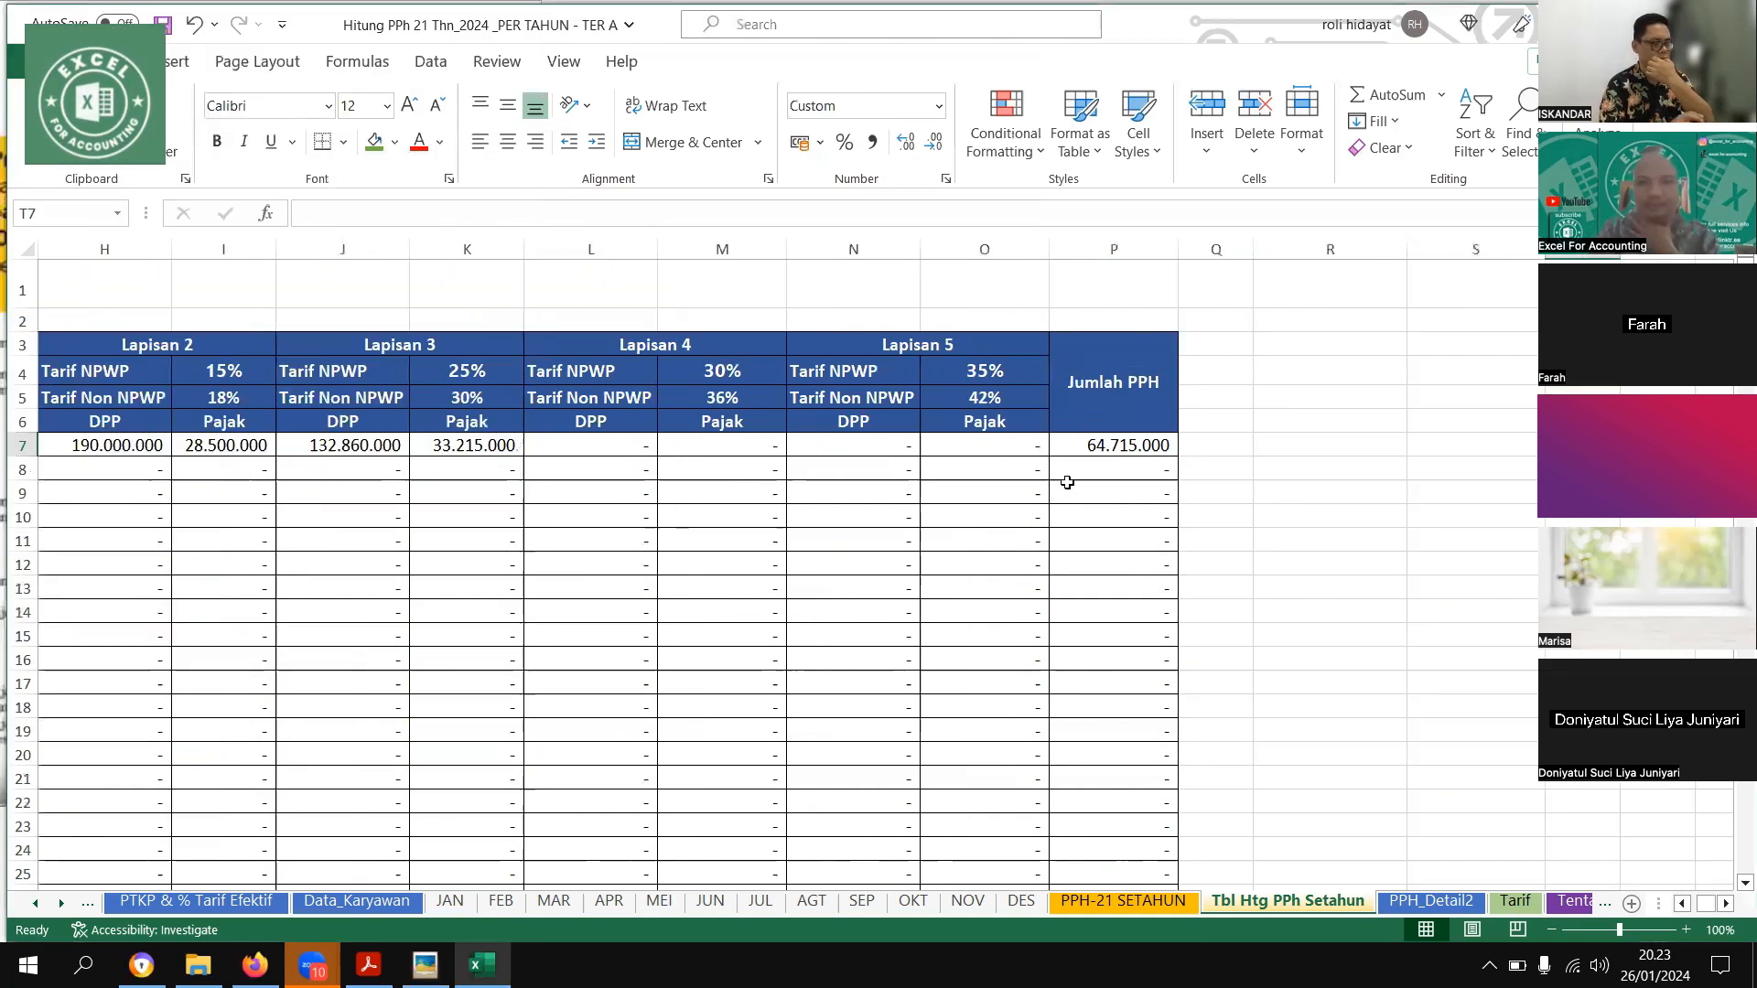
key("alt+Tab")
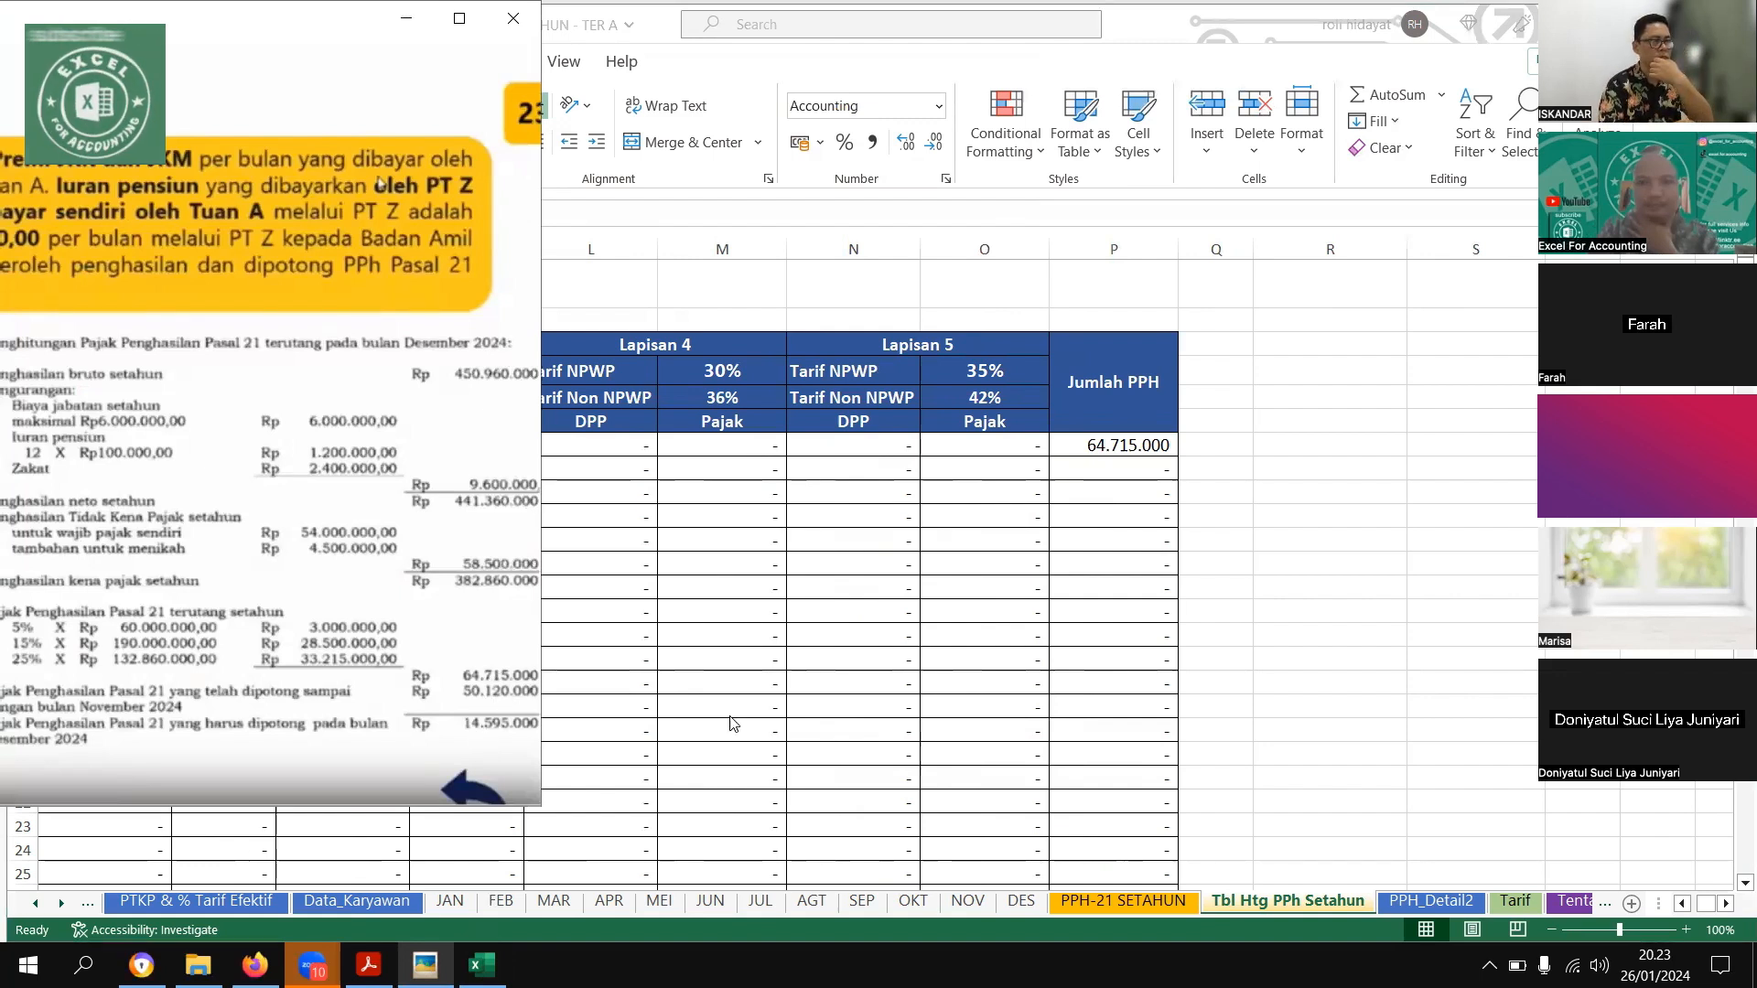
key("alt+Tab")
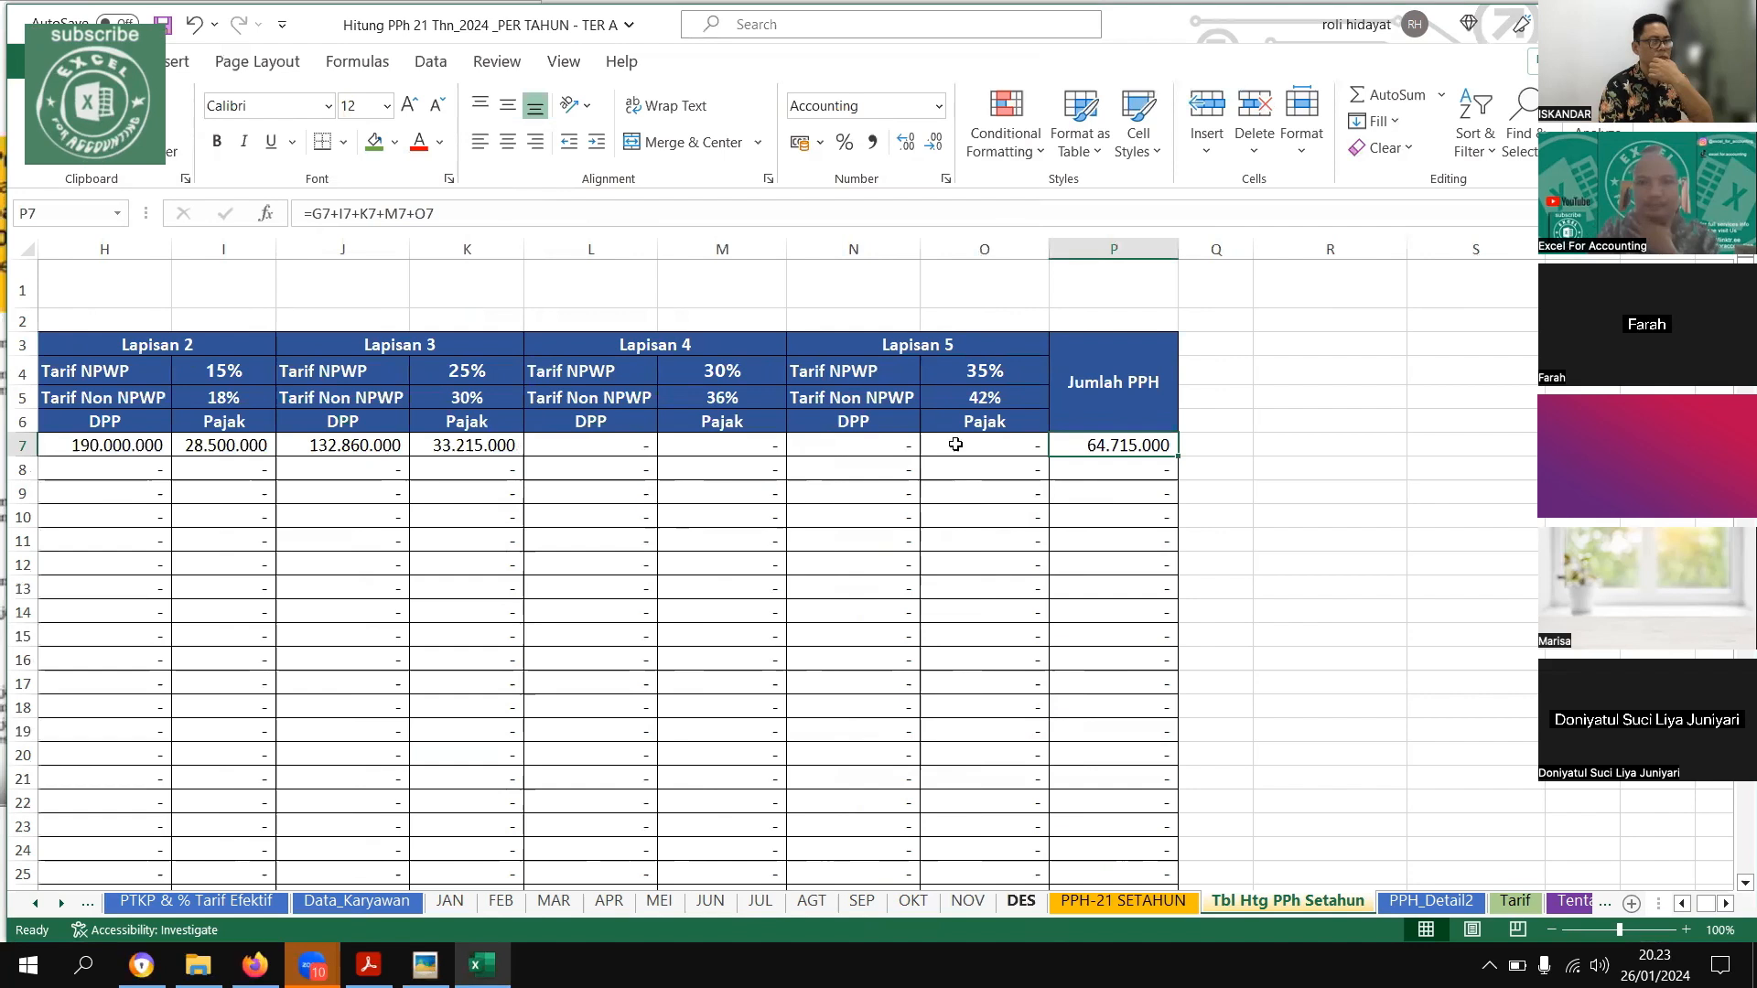
Compare the first employee's PPh Setahun, JAN SD NOV and SISA DES on the DES sheet with the example picture
key("ctrl+Page_Up")
key("ctrl+Page_Up")
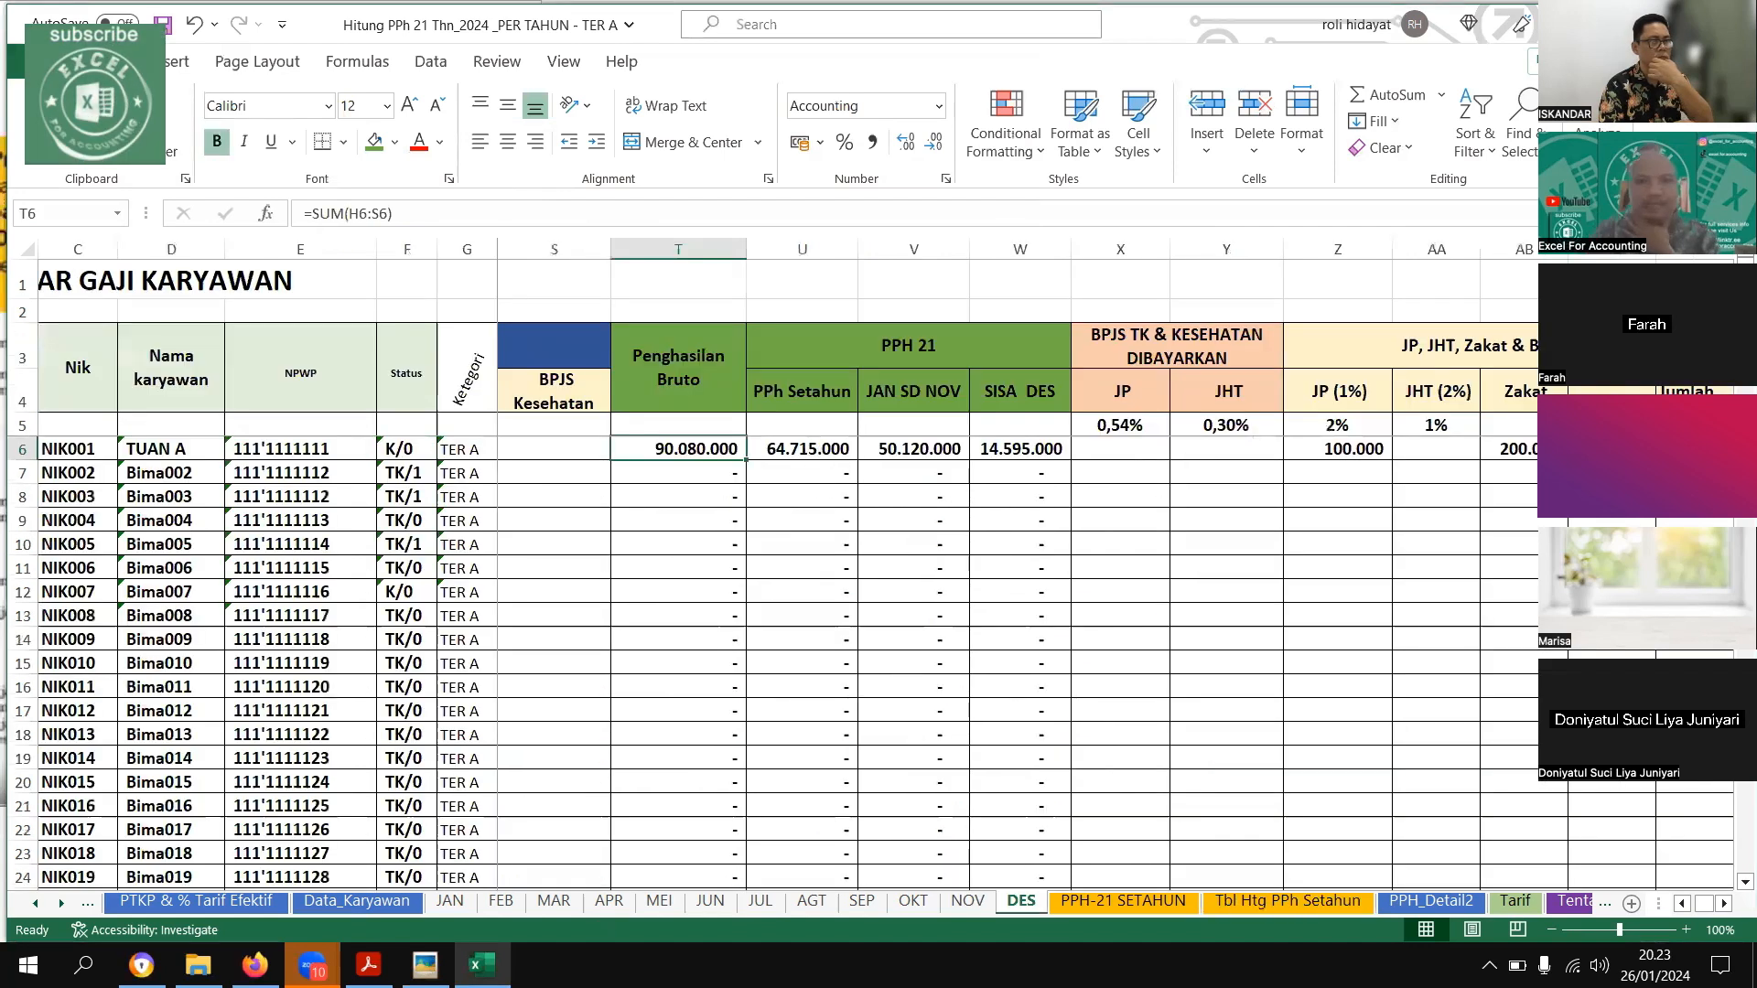
key("Right")
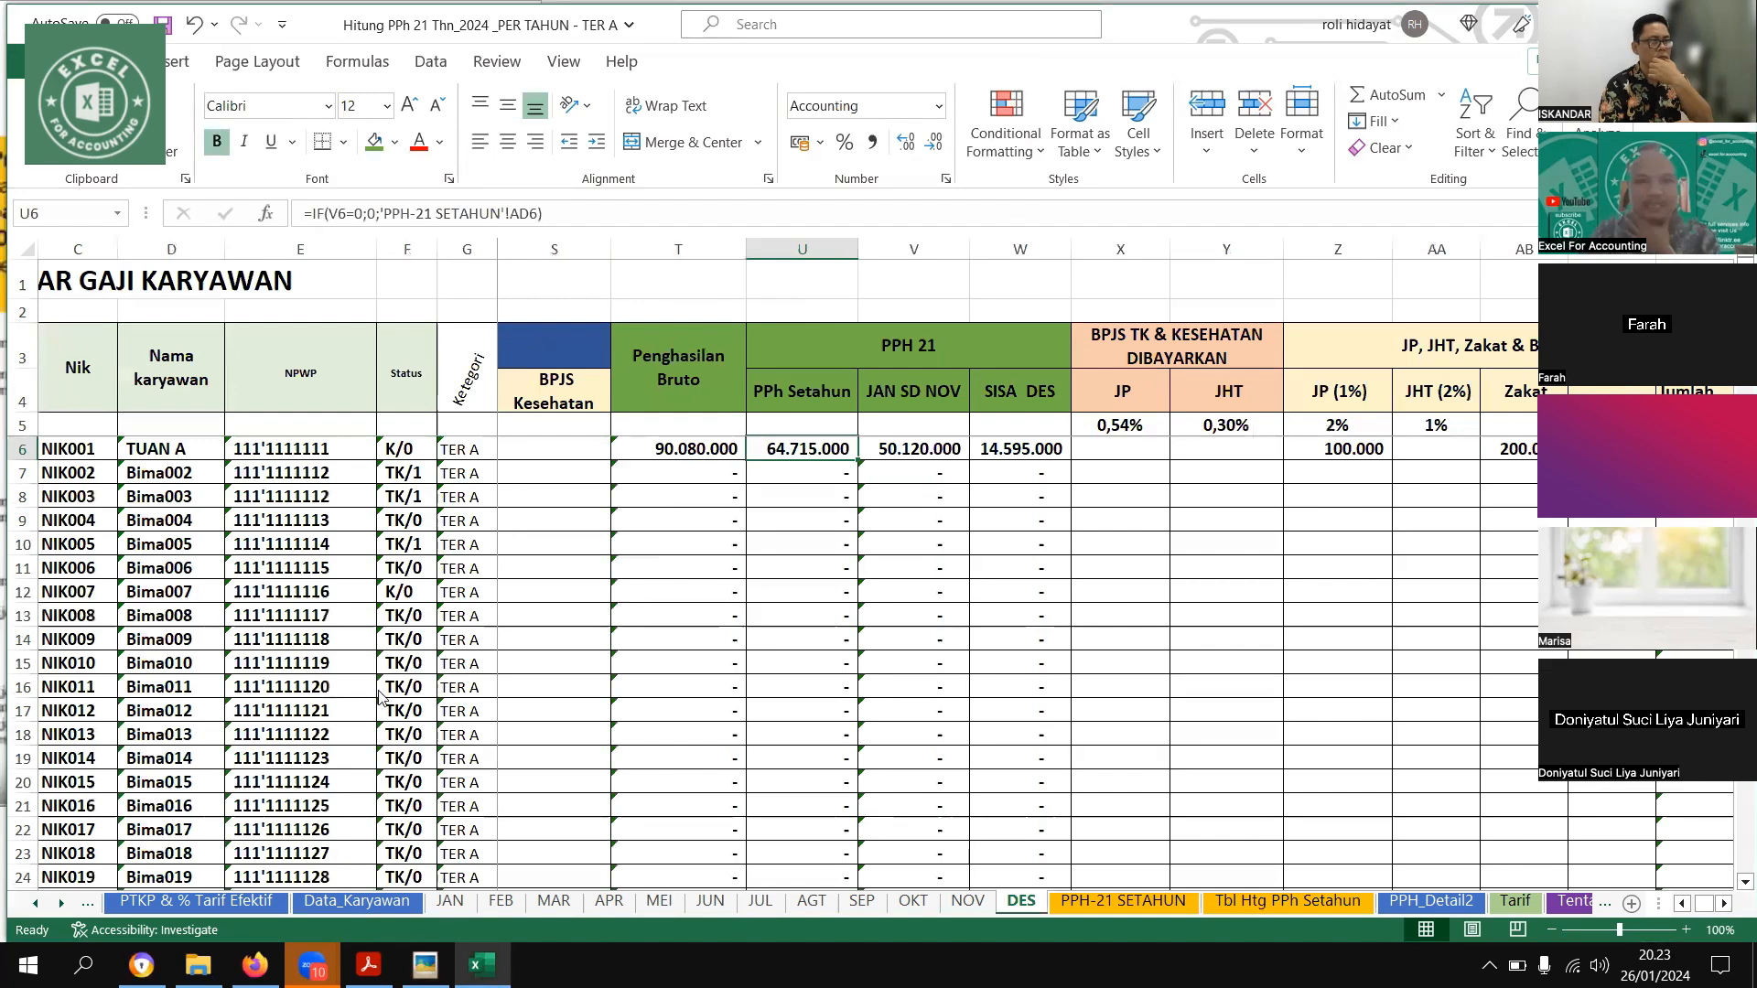
key("alt+Tab")
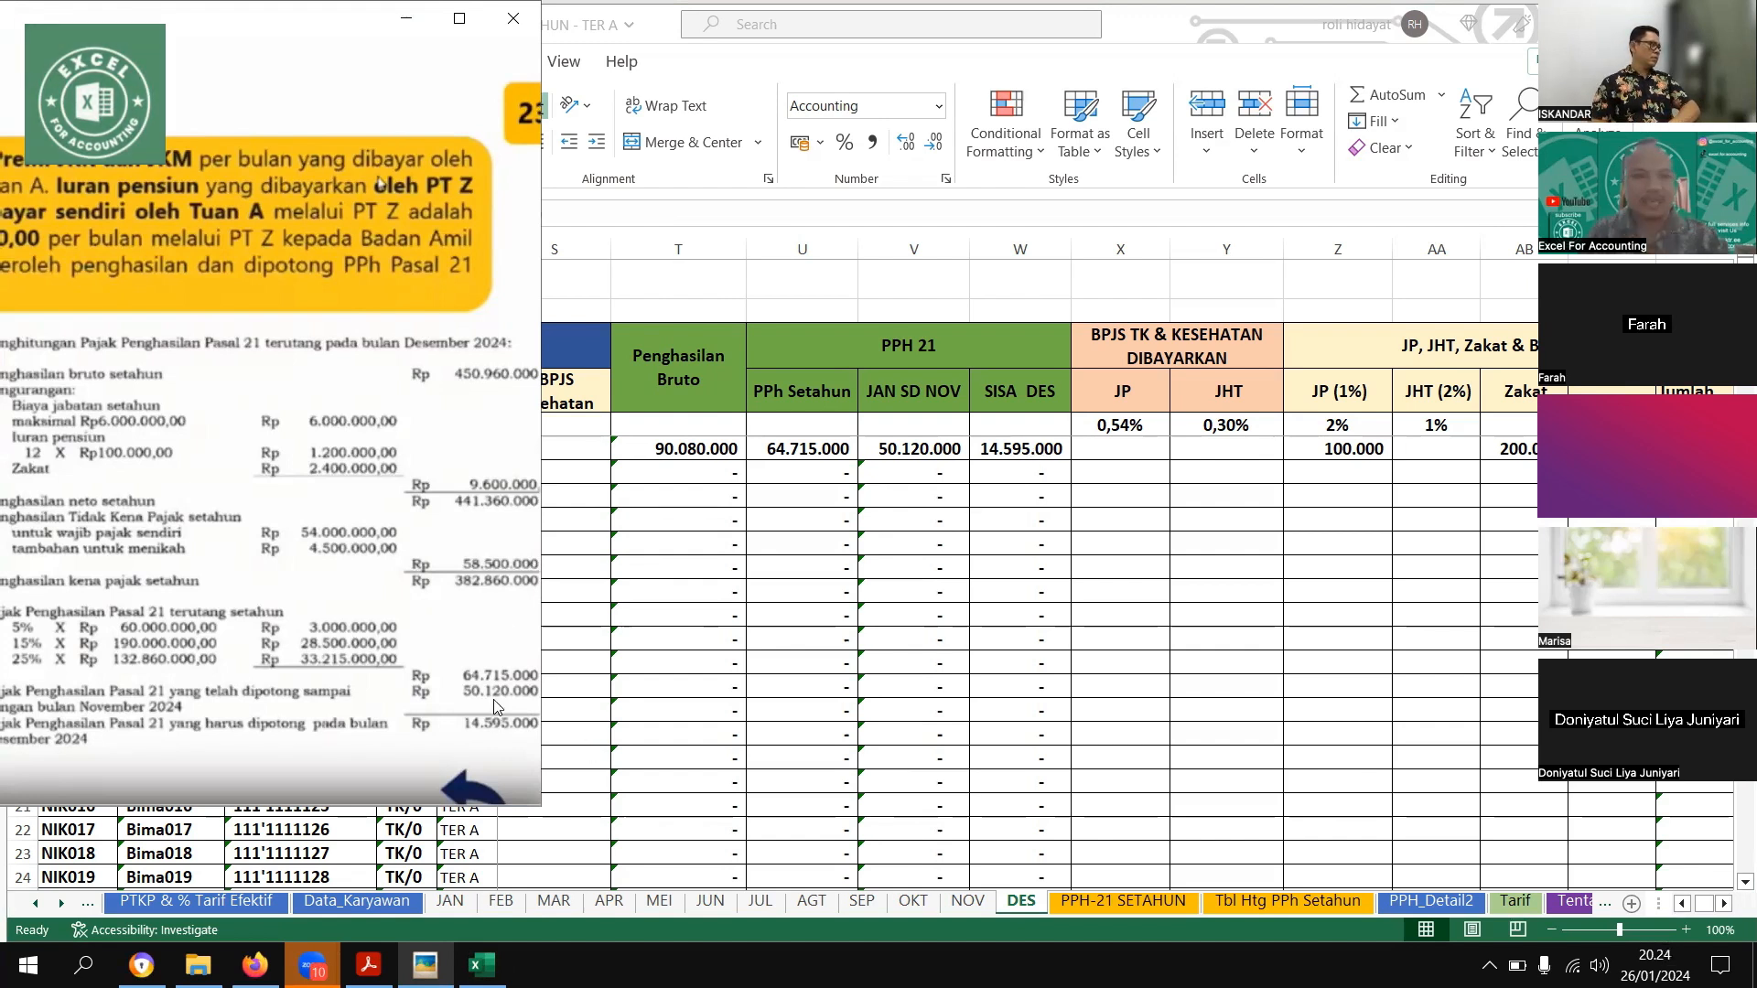
left_click_drag(480, 671, 485, 671)
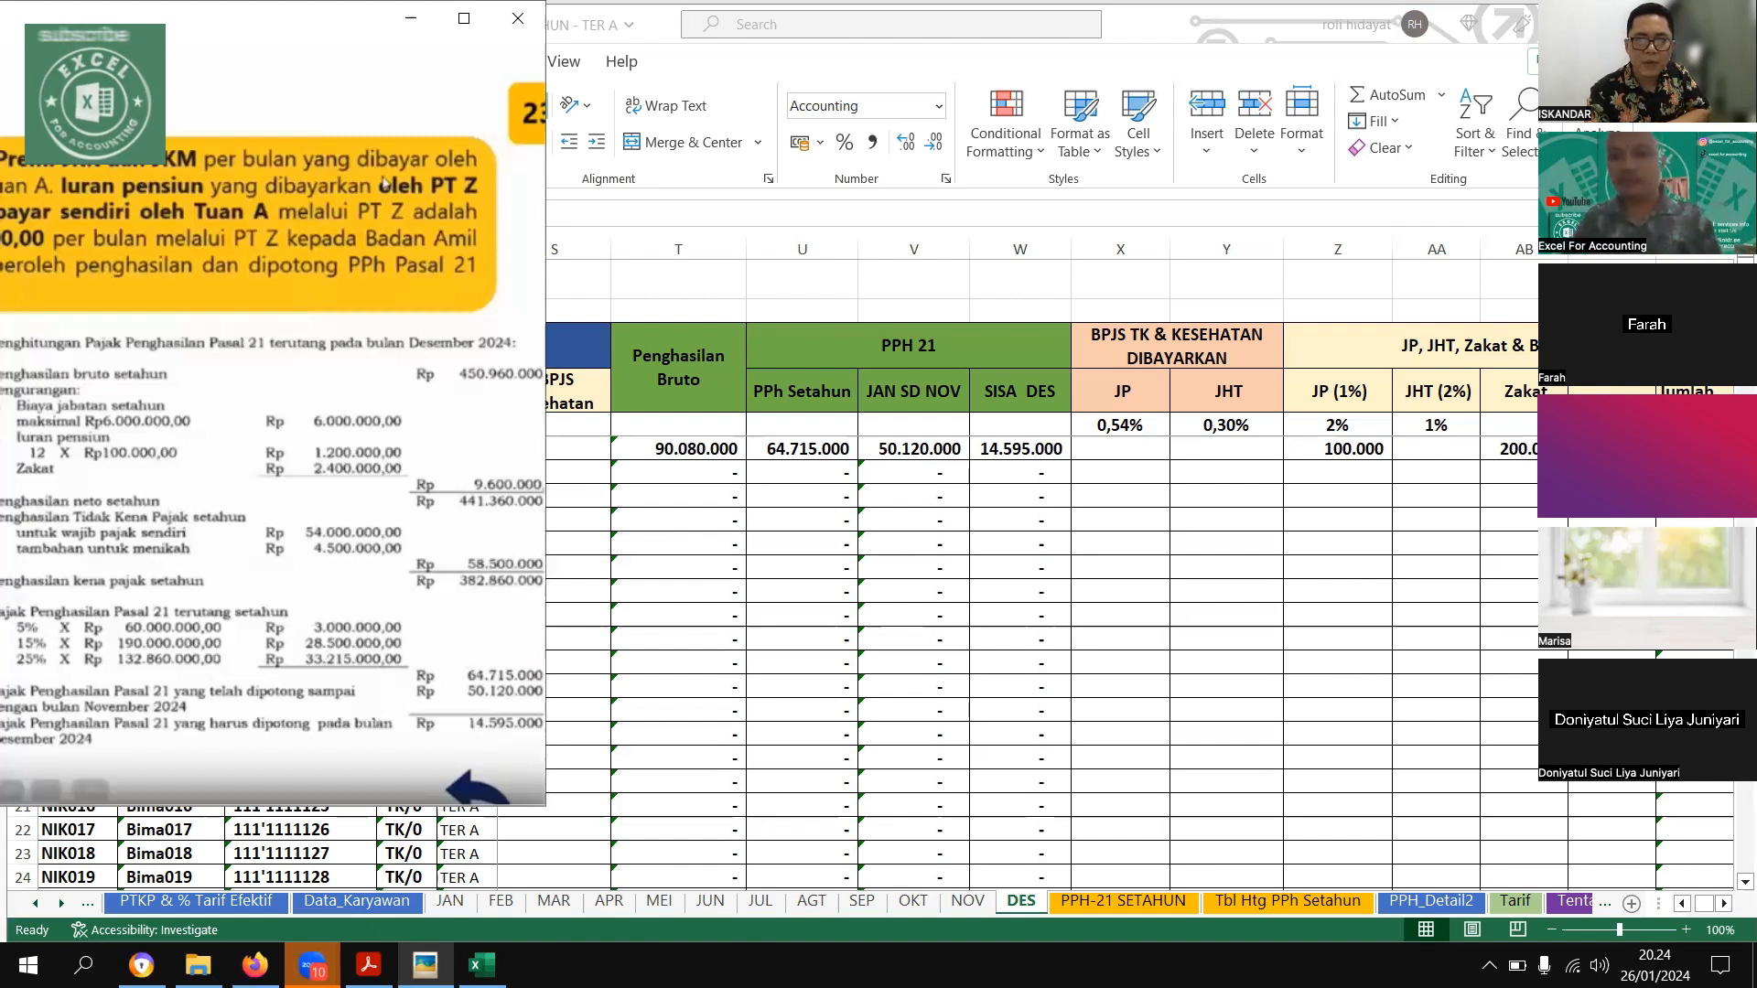
left_click_drag(297, 18, 571, 42)
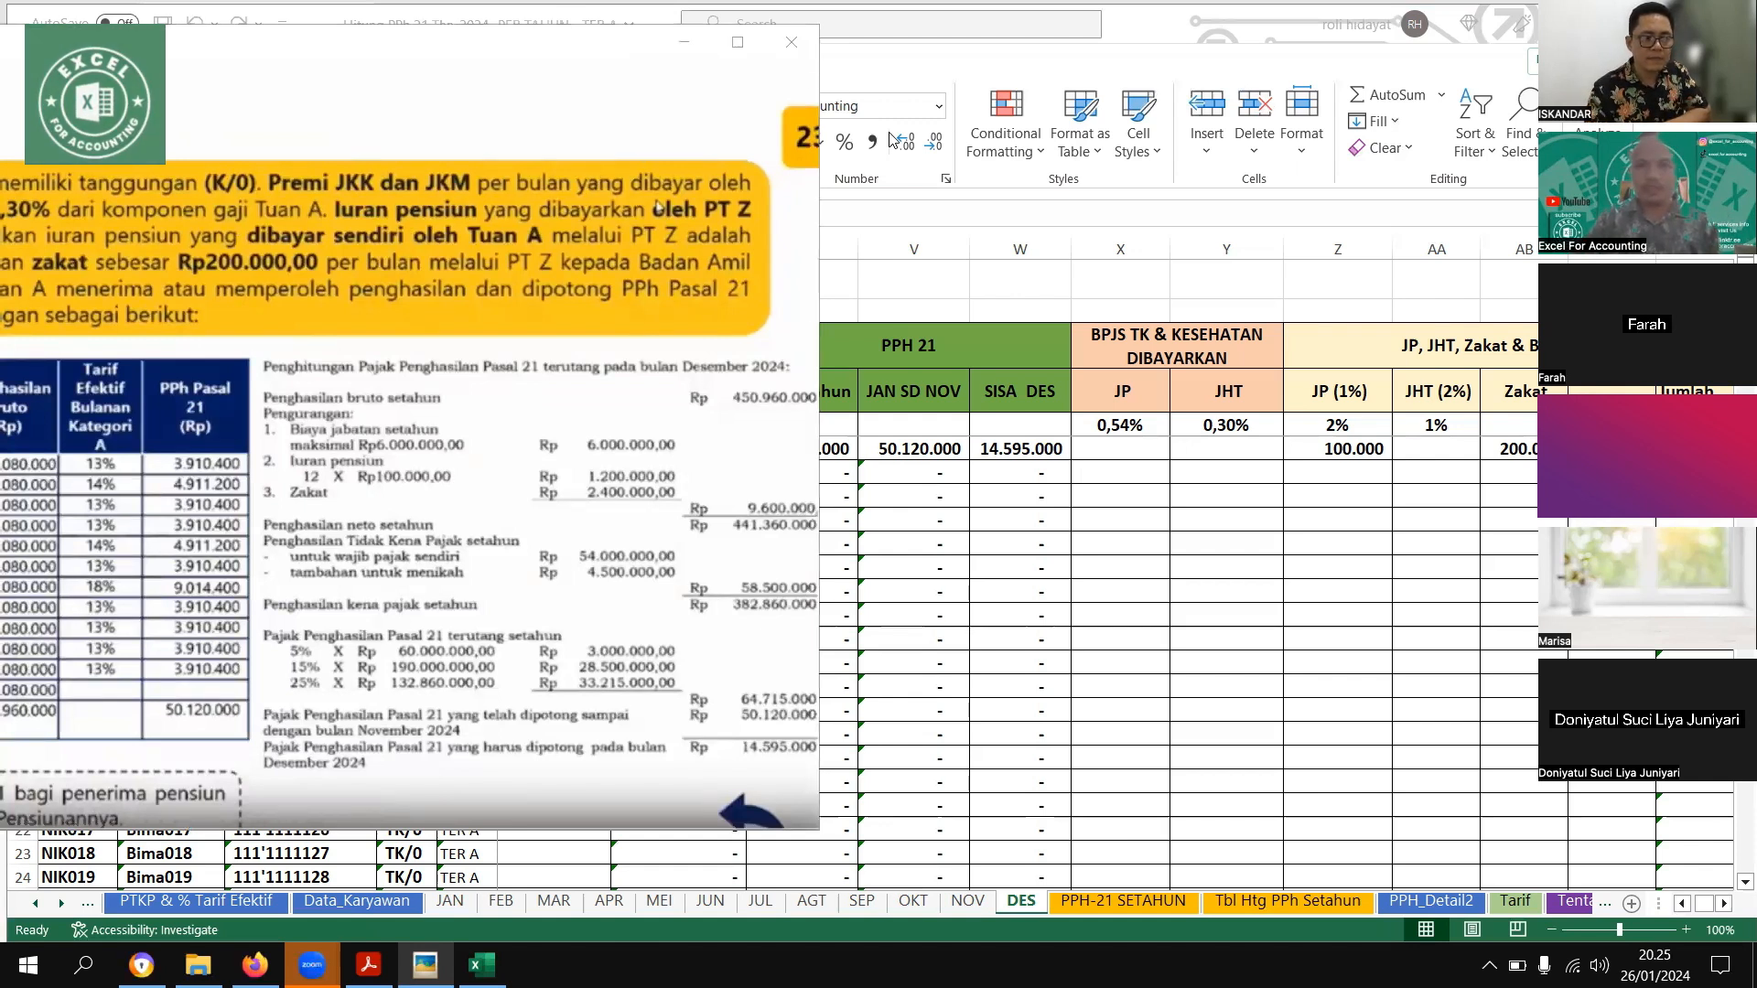
scroll(1173, 562, "down", 3)
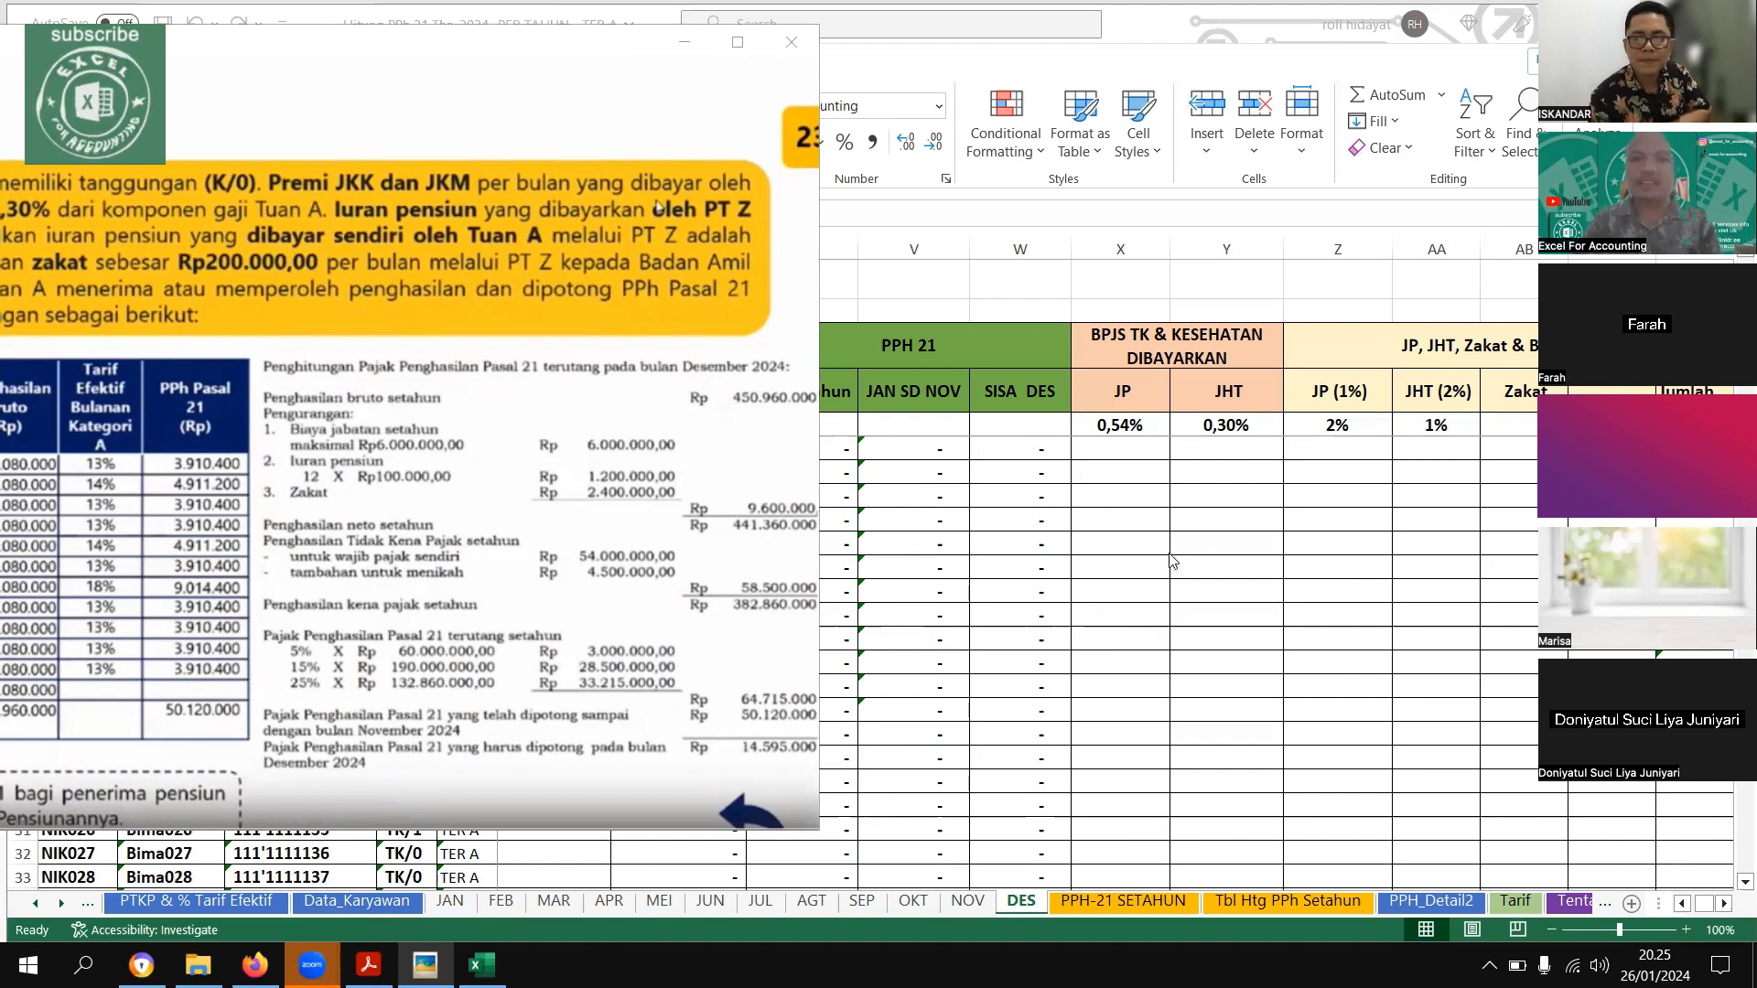
scroll(1174, 562, "down", 4)
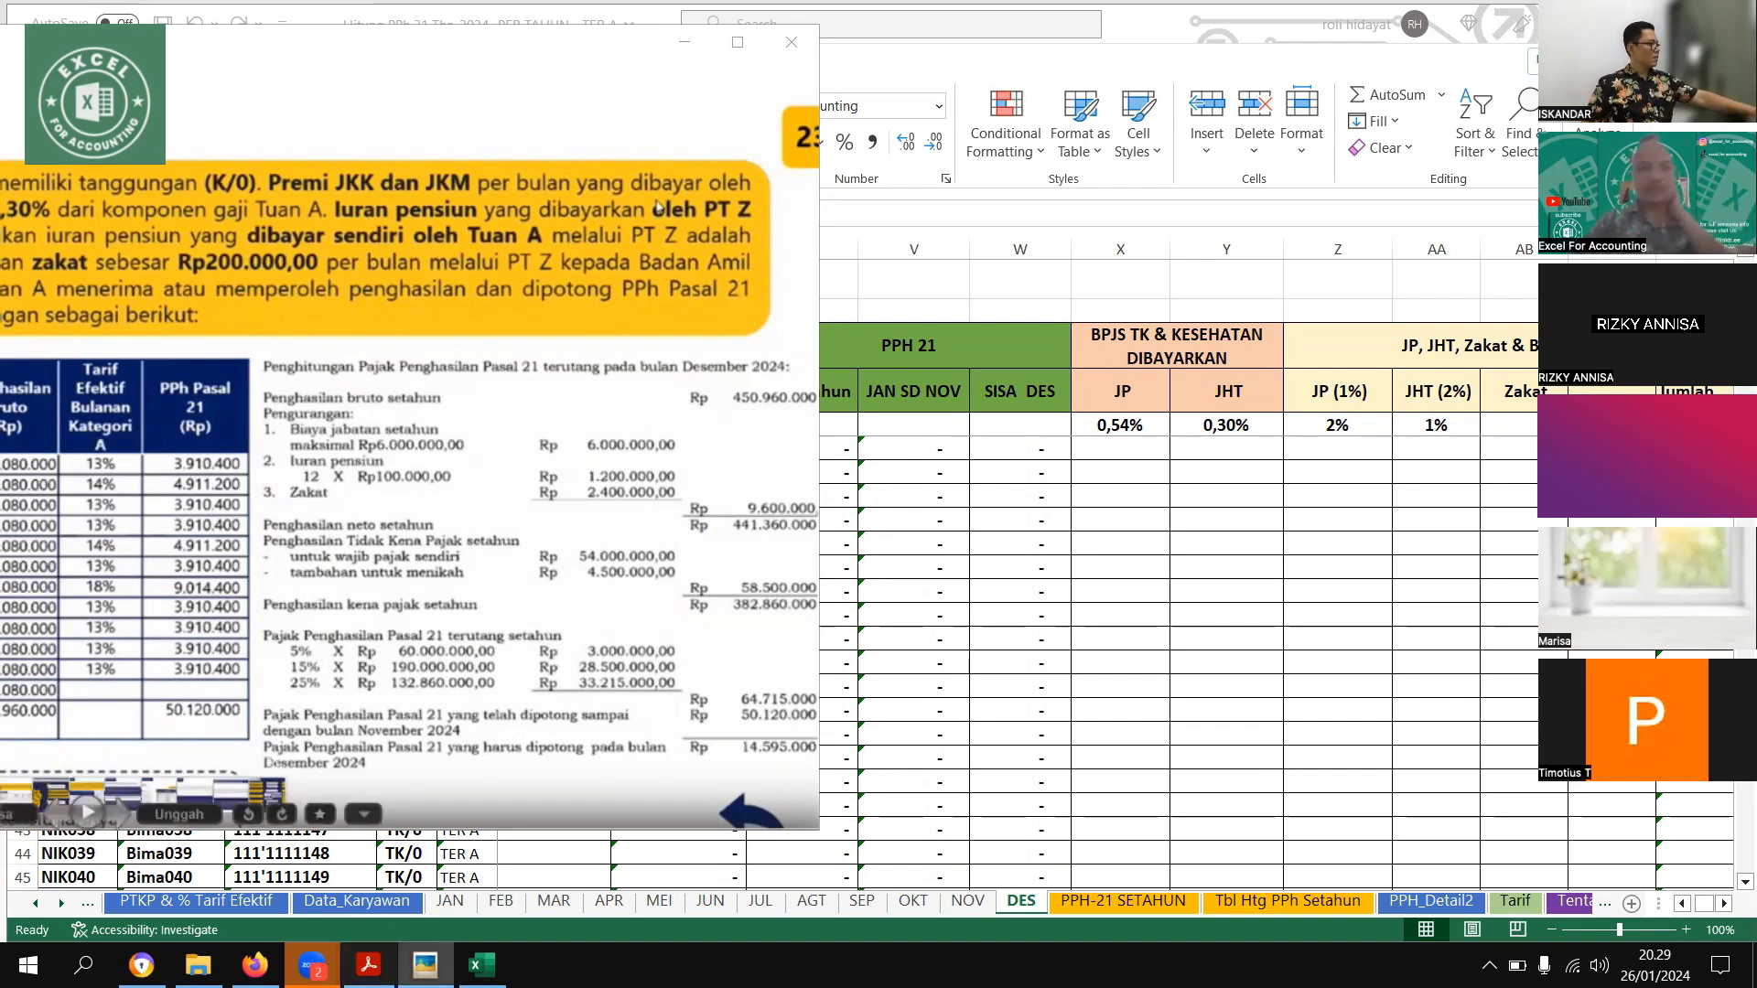
Switch to the Salinan PP Nomor 58 PDF and view the worked example under Pasal 2 Ayat (1)
left_click(419, 963)
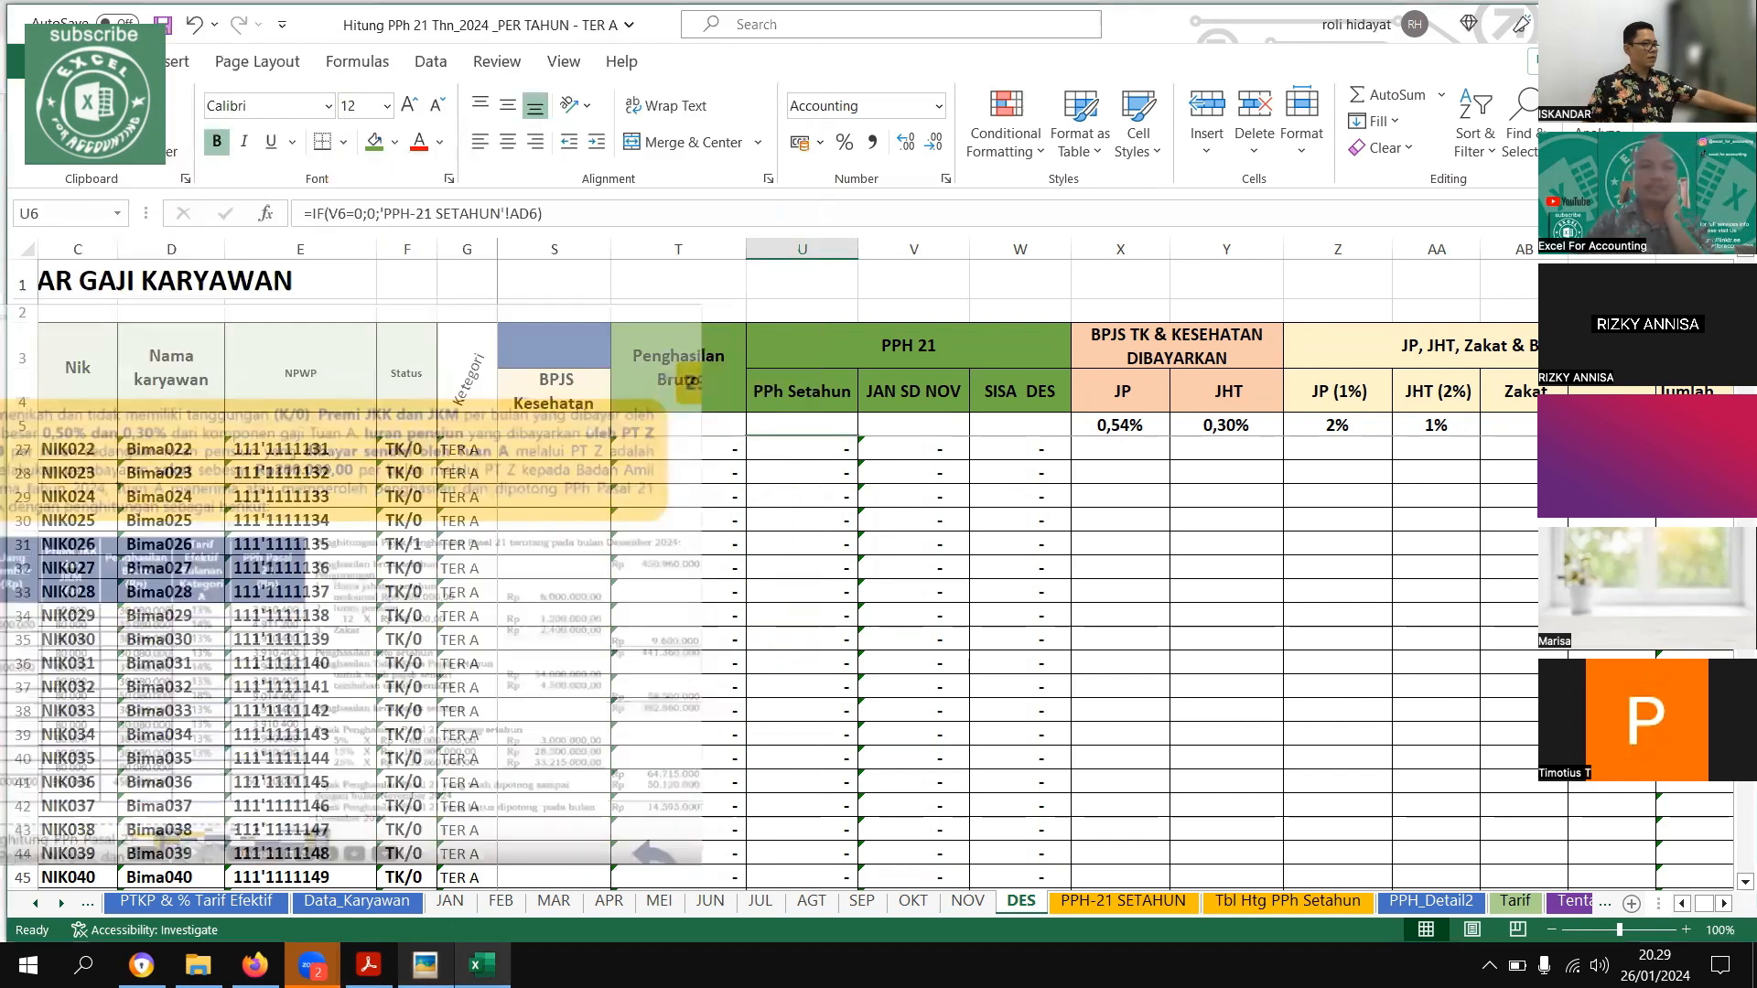
left_click(419, 963)
mouse_move(368, 963)
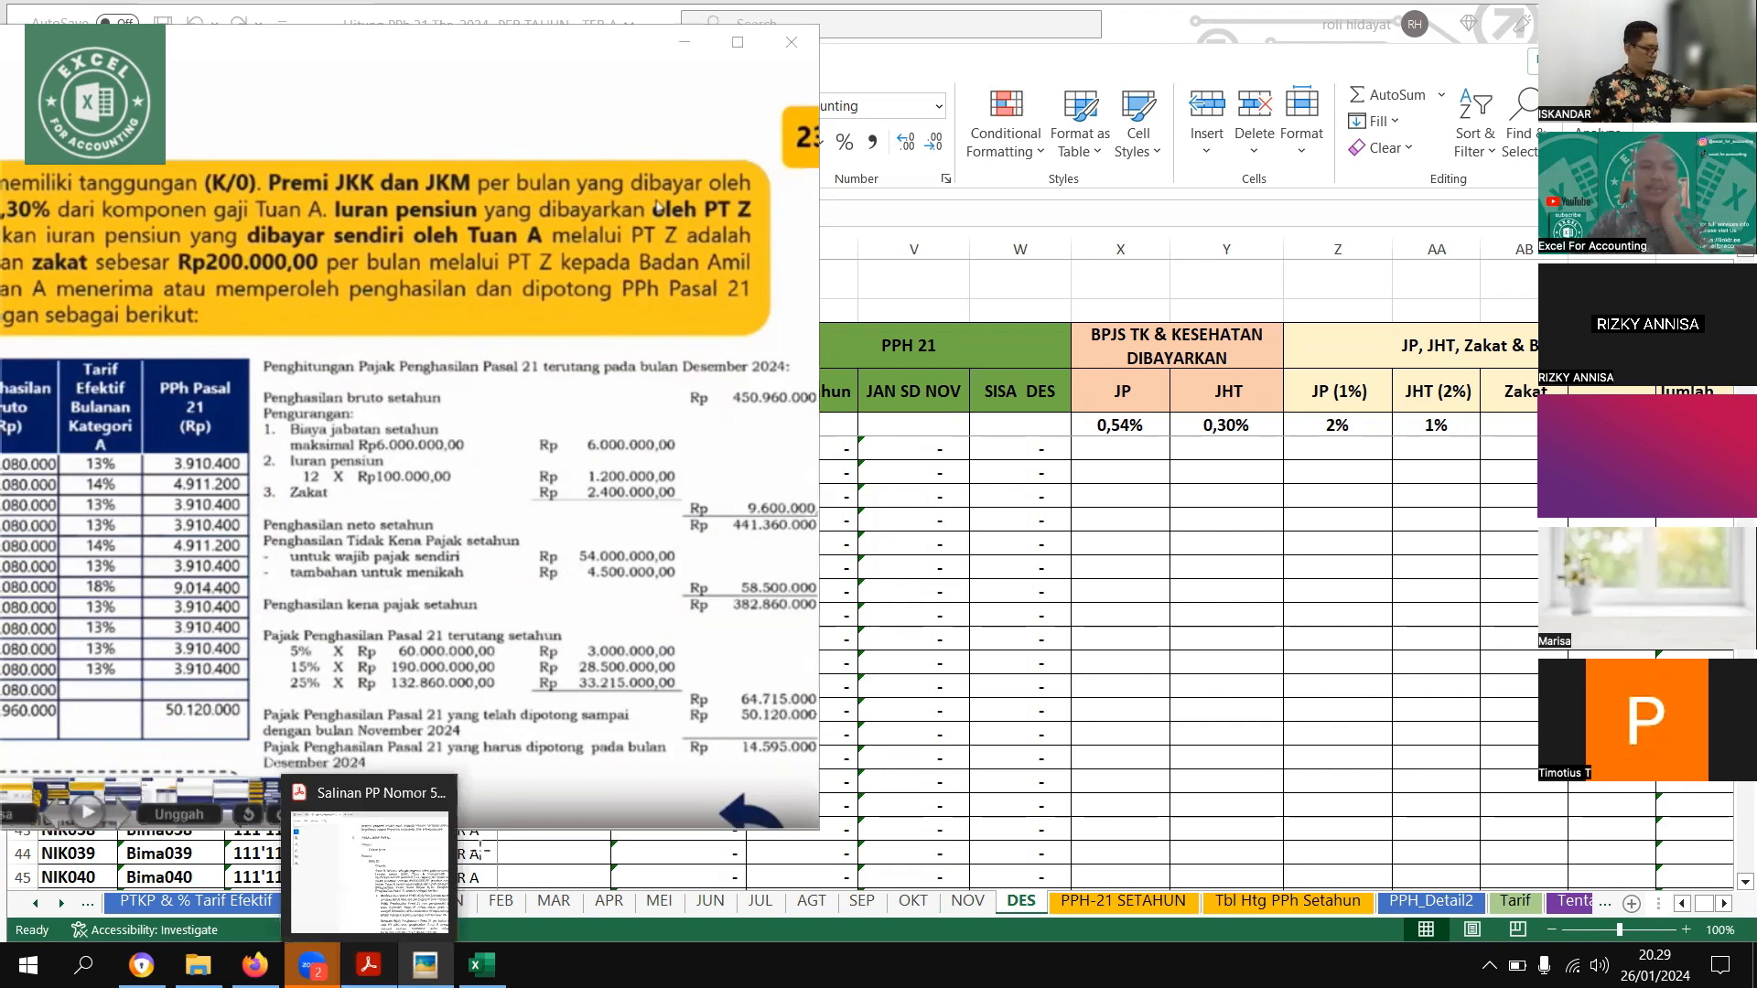
left_click(369, 860)
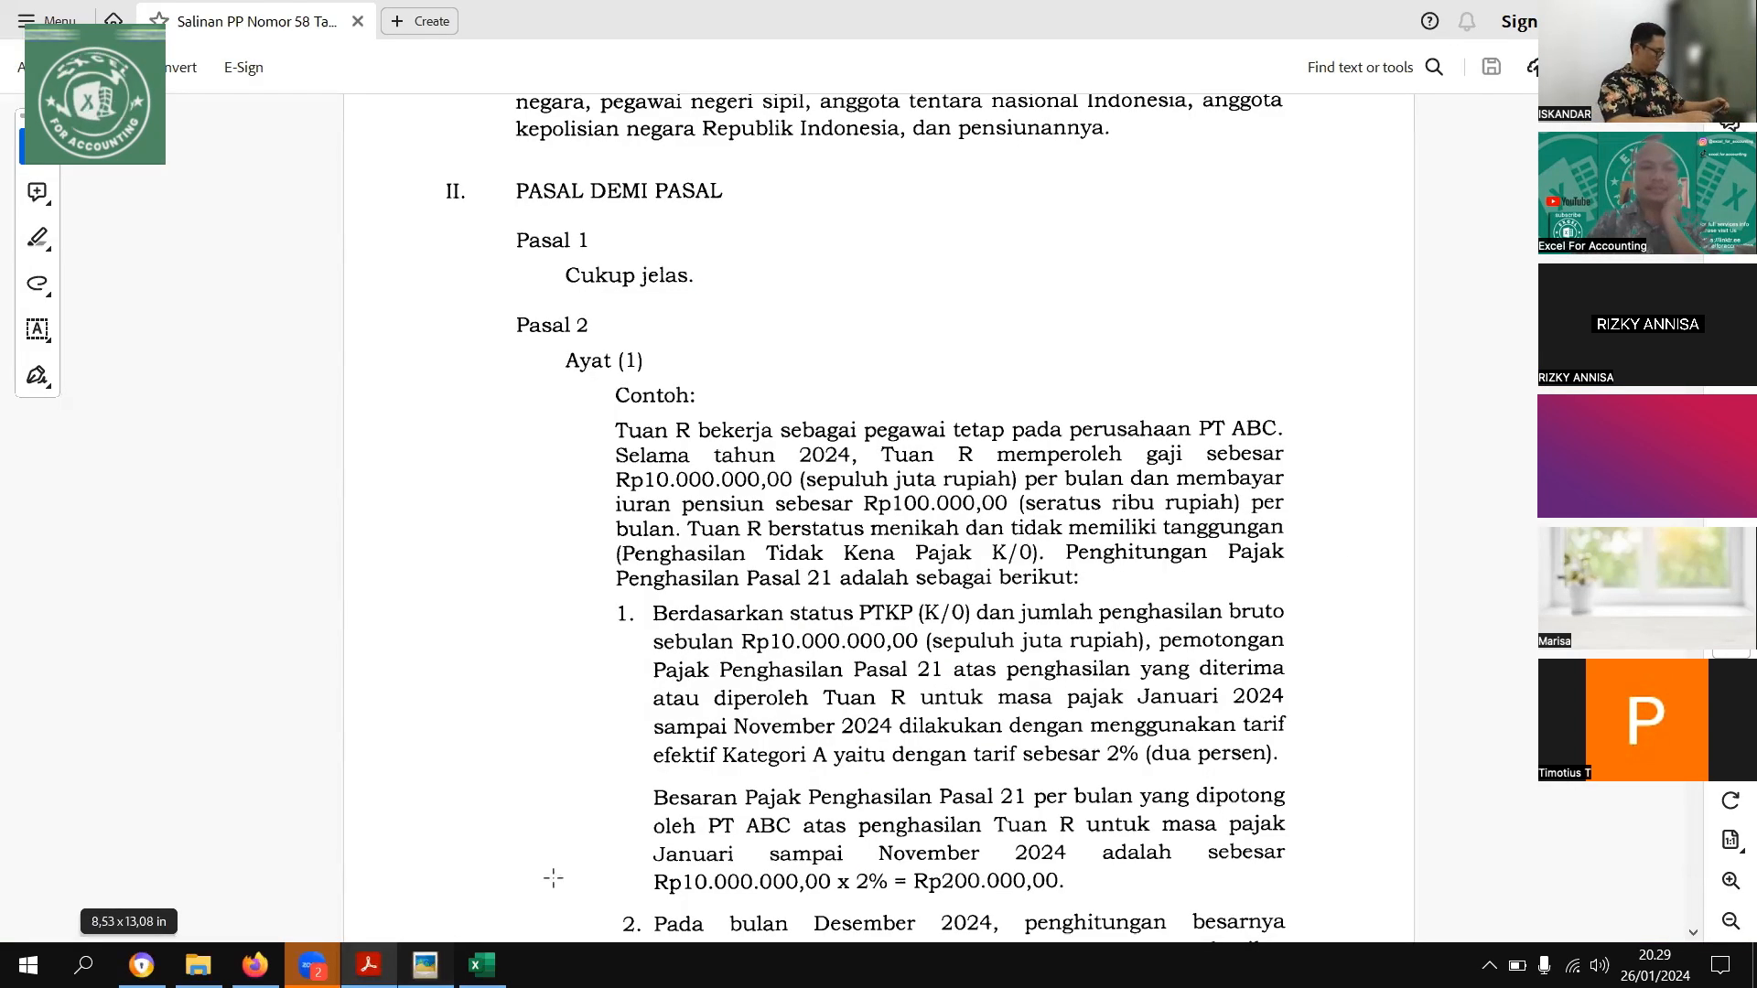
Return to the Picasa photo viewer and bring up the Tarif Efektif Bulanan slide listing the TER A, B and C categories
left_click(425, 963)
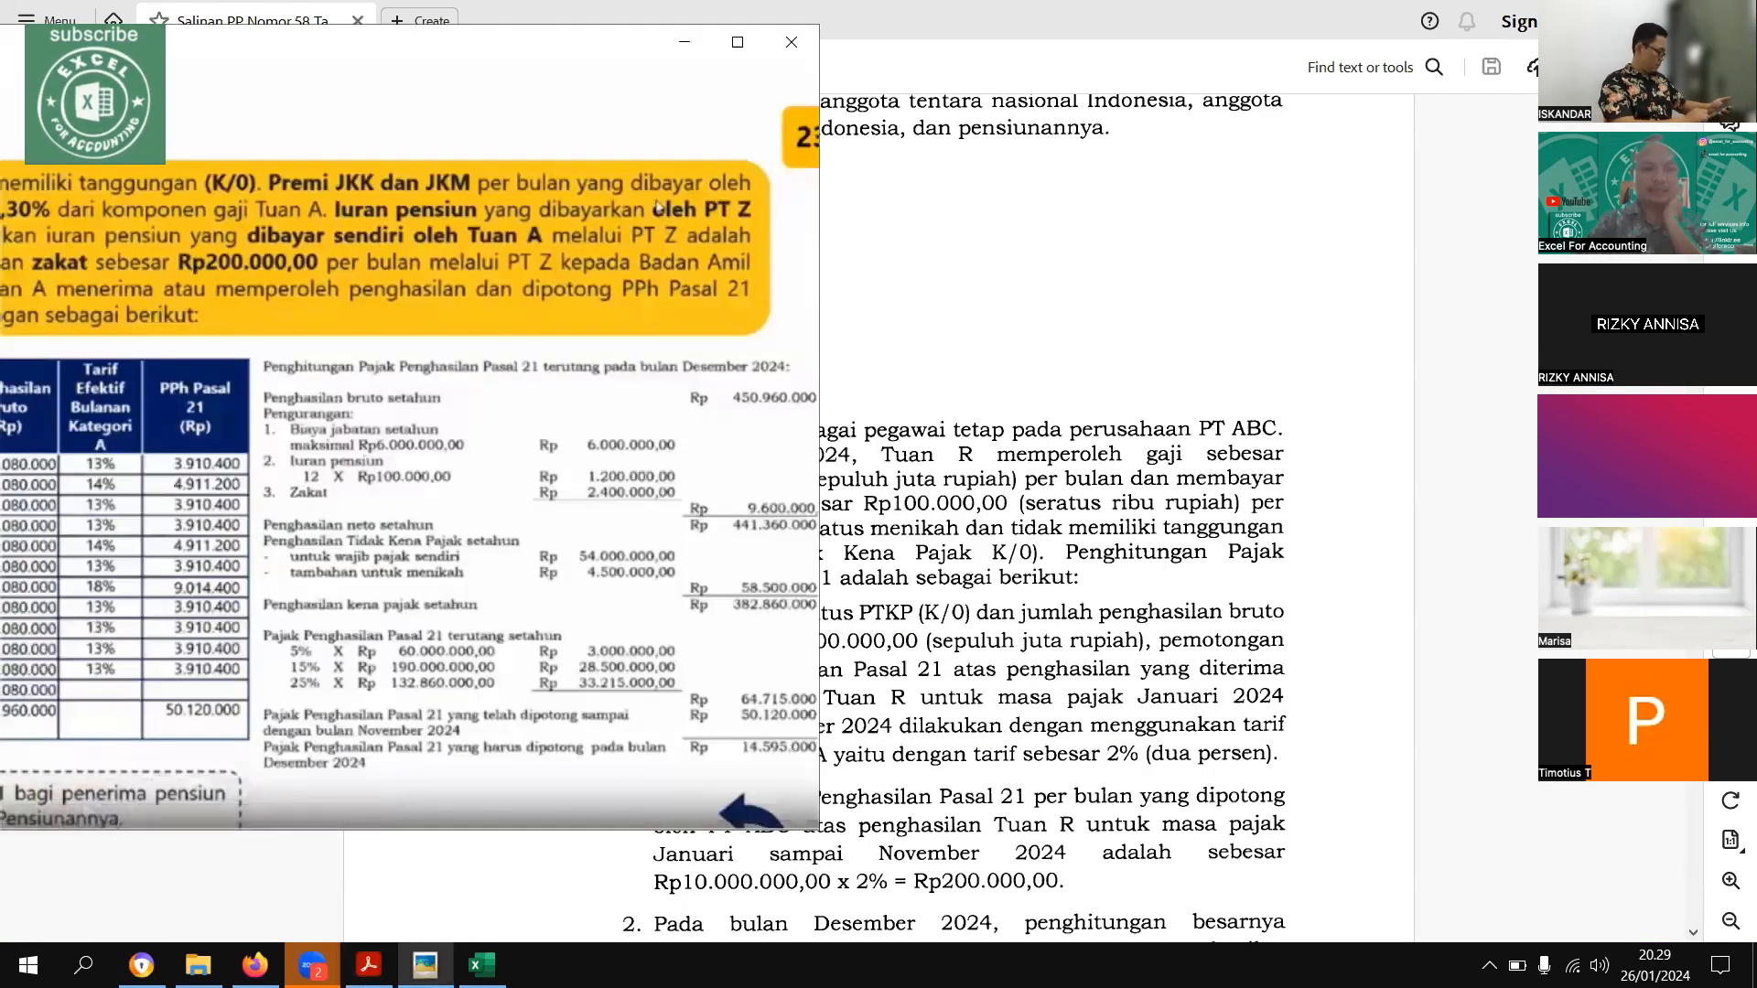
left_click(643, 868)
left_click(643, 867)
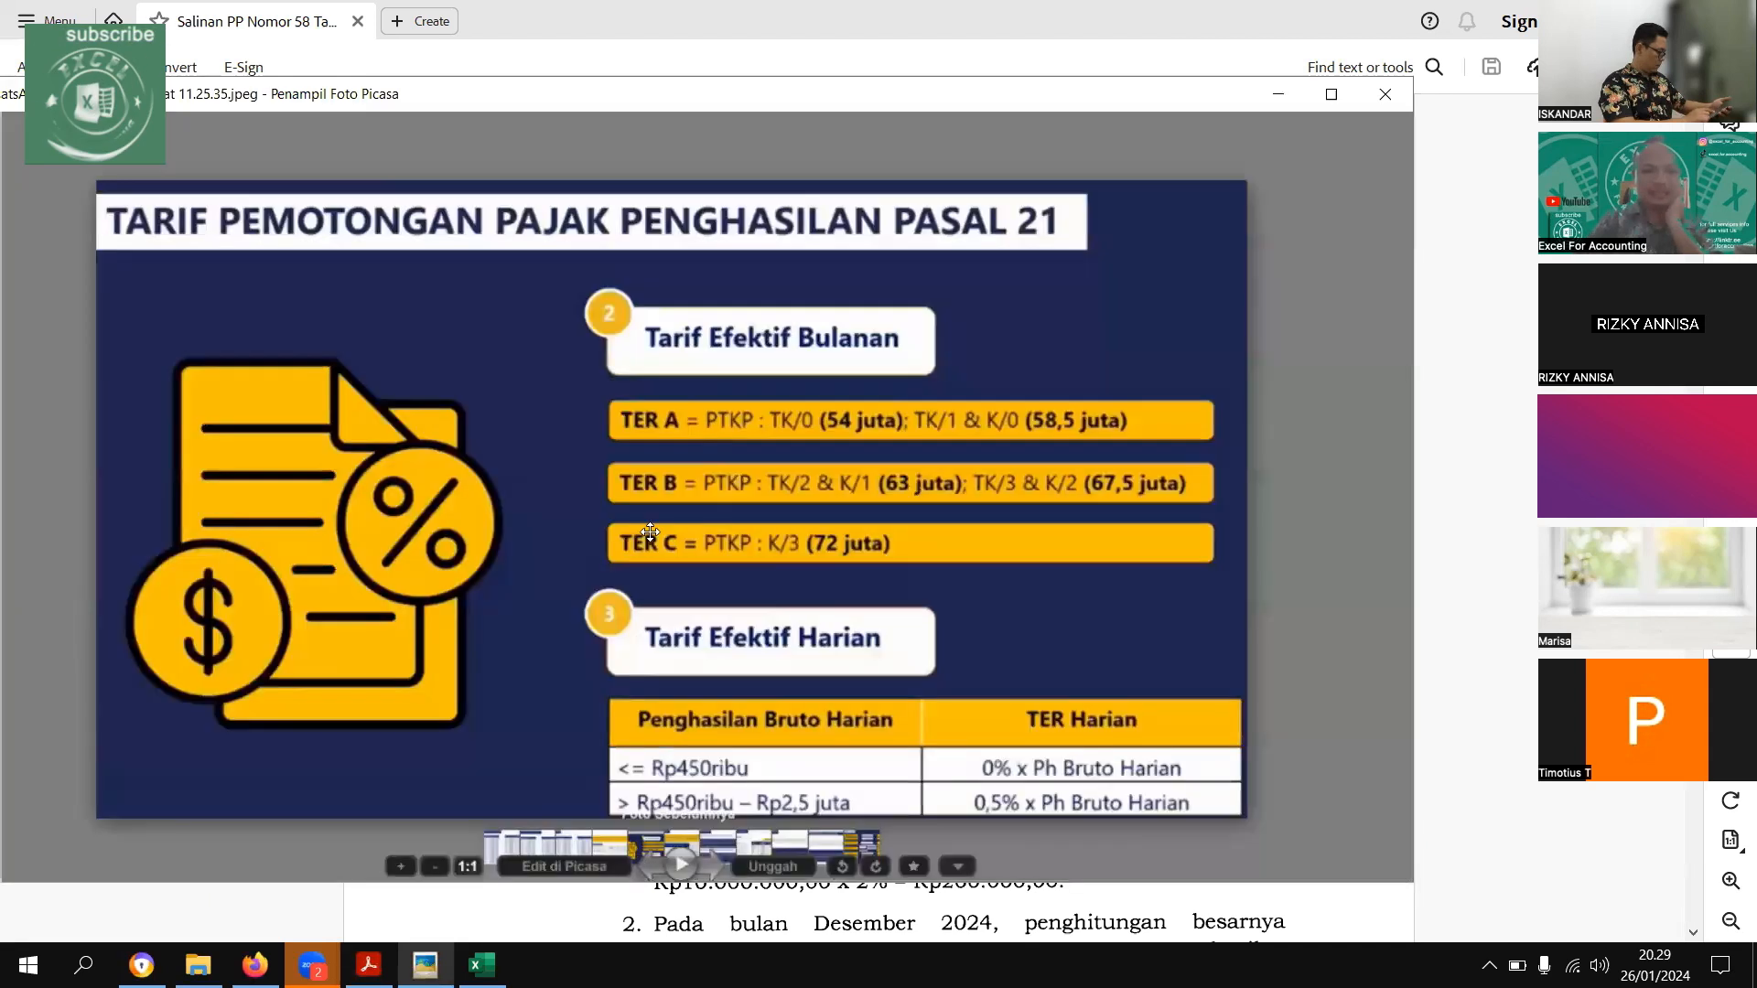
left_click_drag(651, 532, 506, 565)
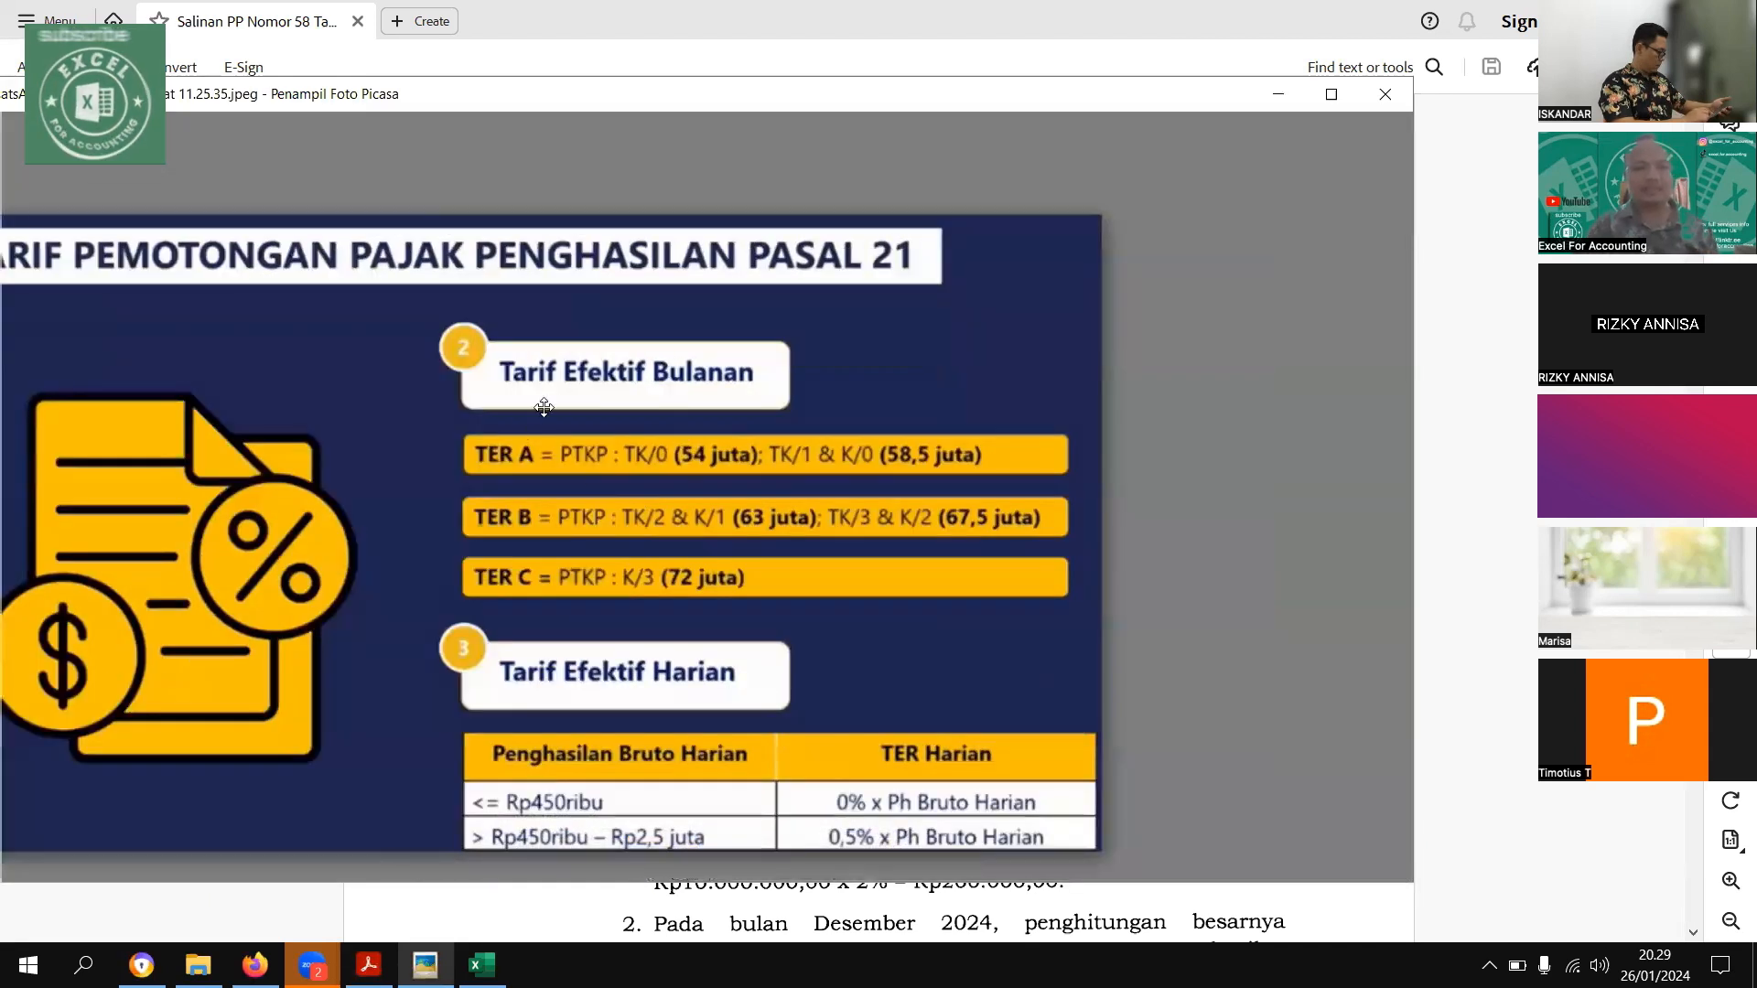
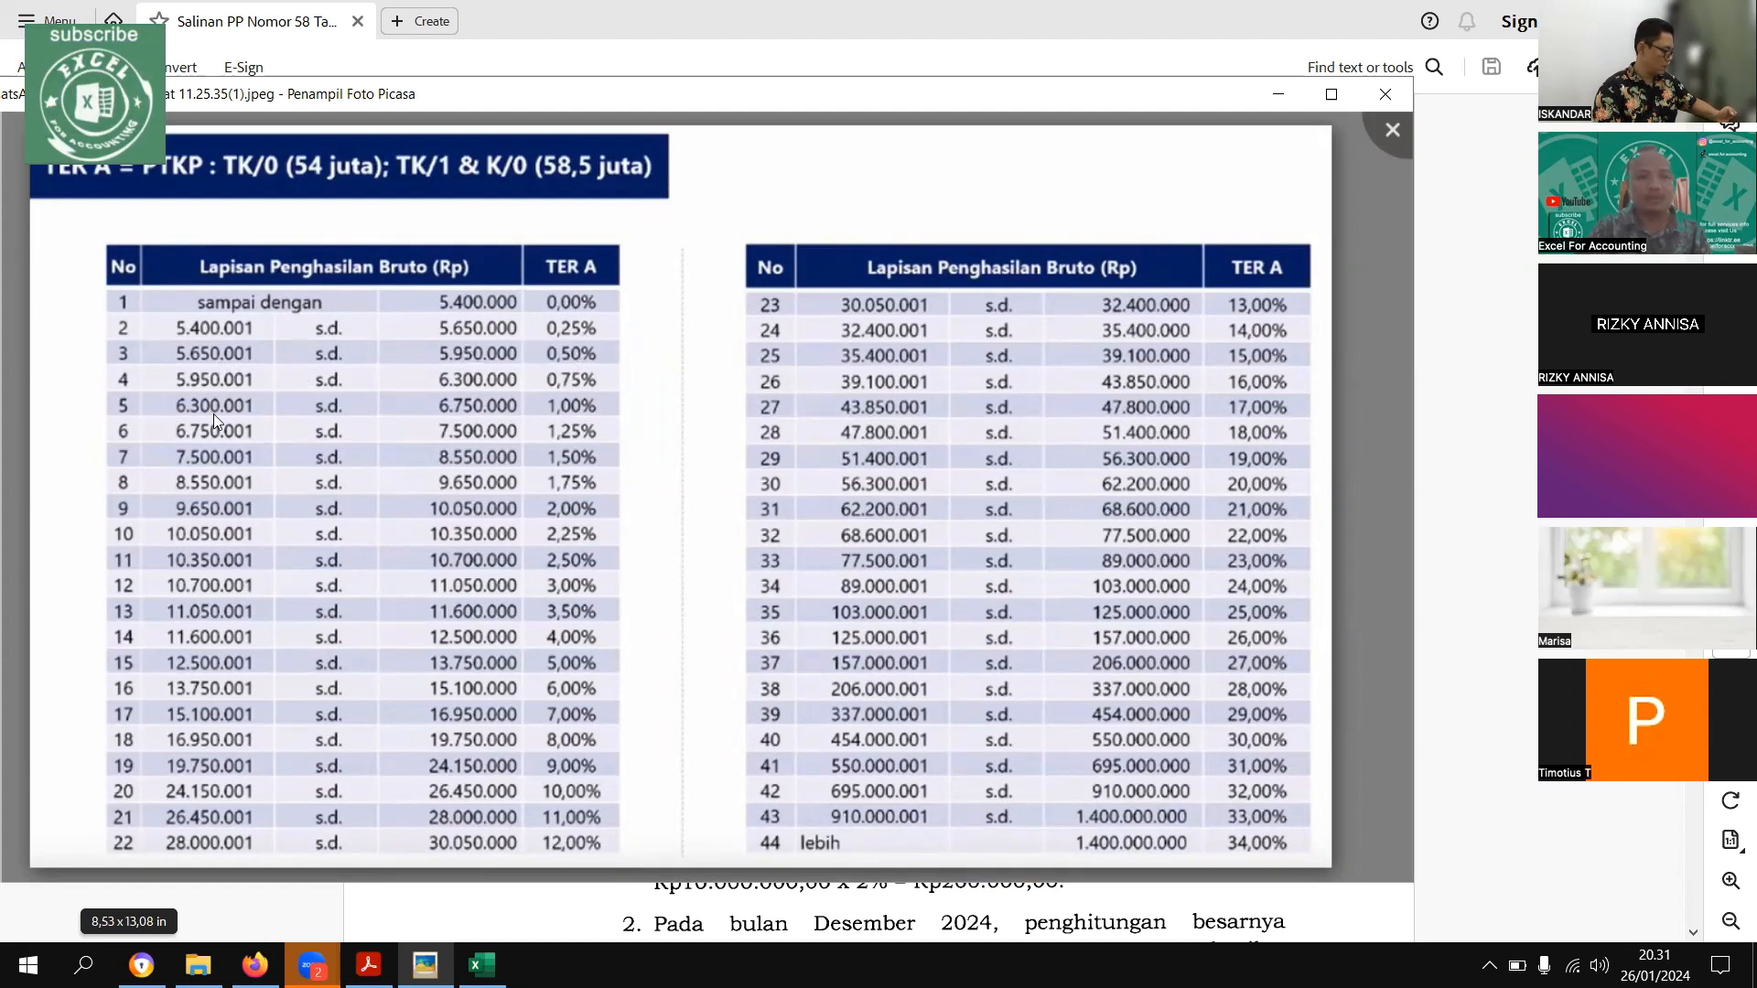
Page through the monthly effective rate tables, from the TER A bracket table to the TER B table and the following slide
mouse_move(842, 683)
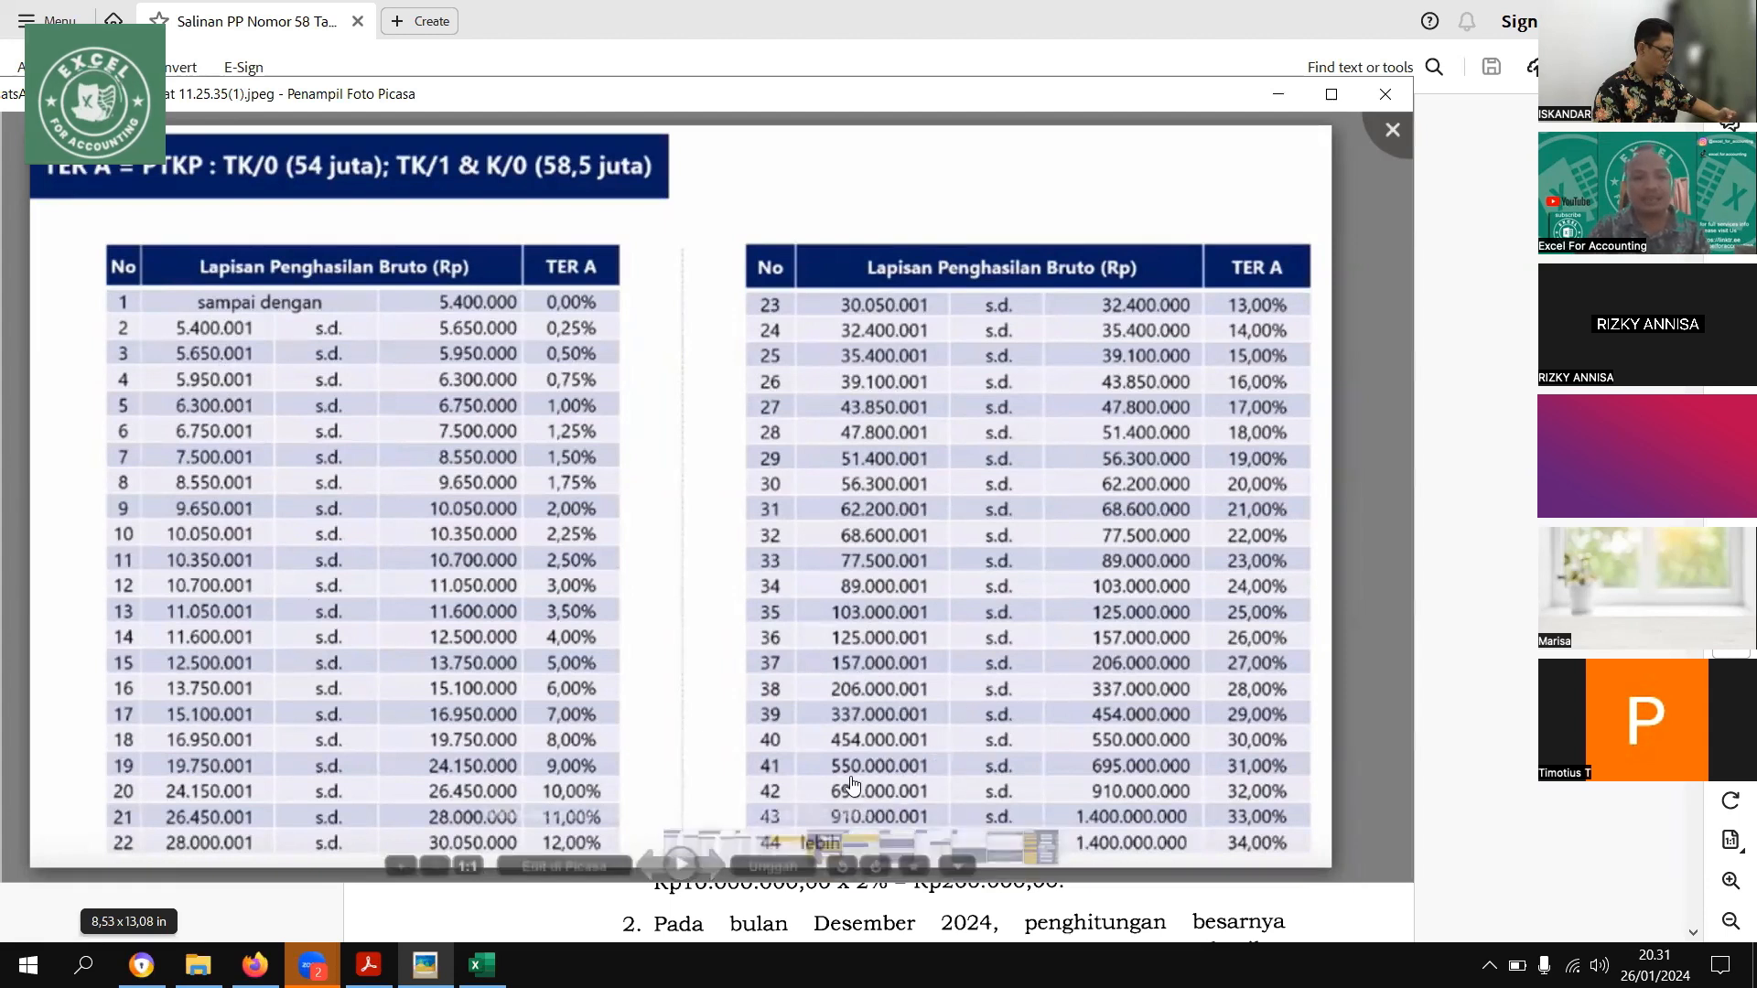
left_click_drag(1115, 784, 1135, 709)
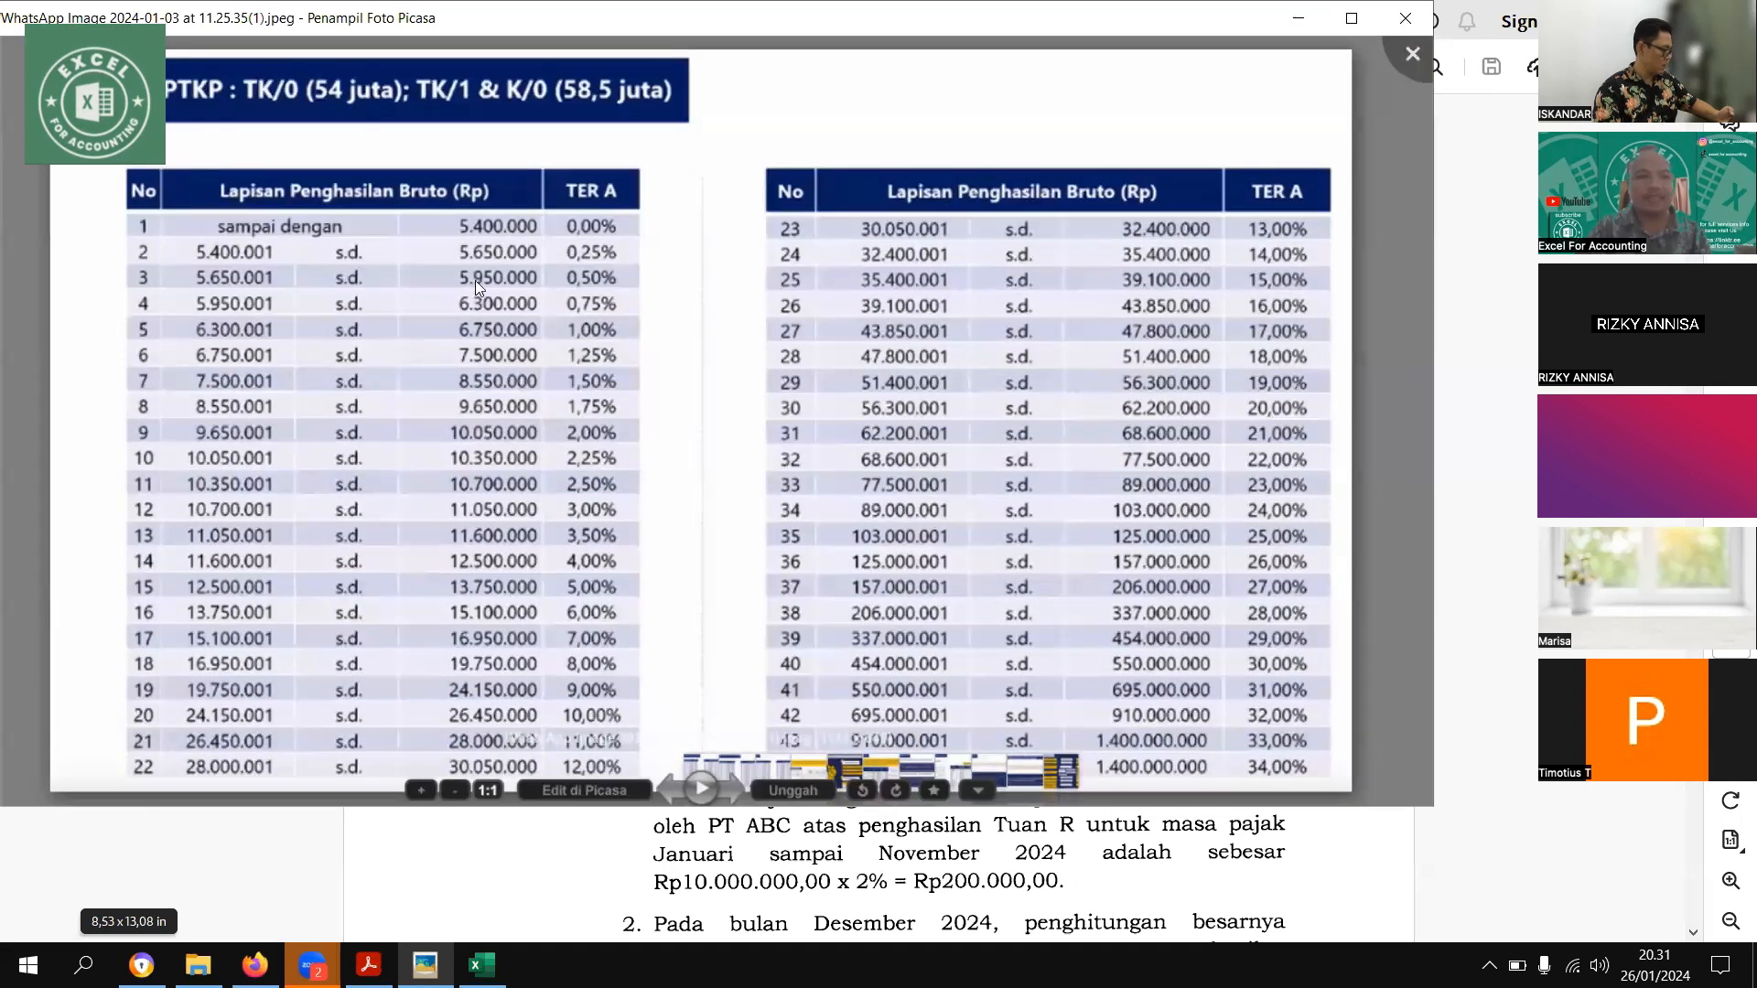
left_click(741, 792)
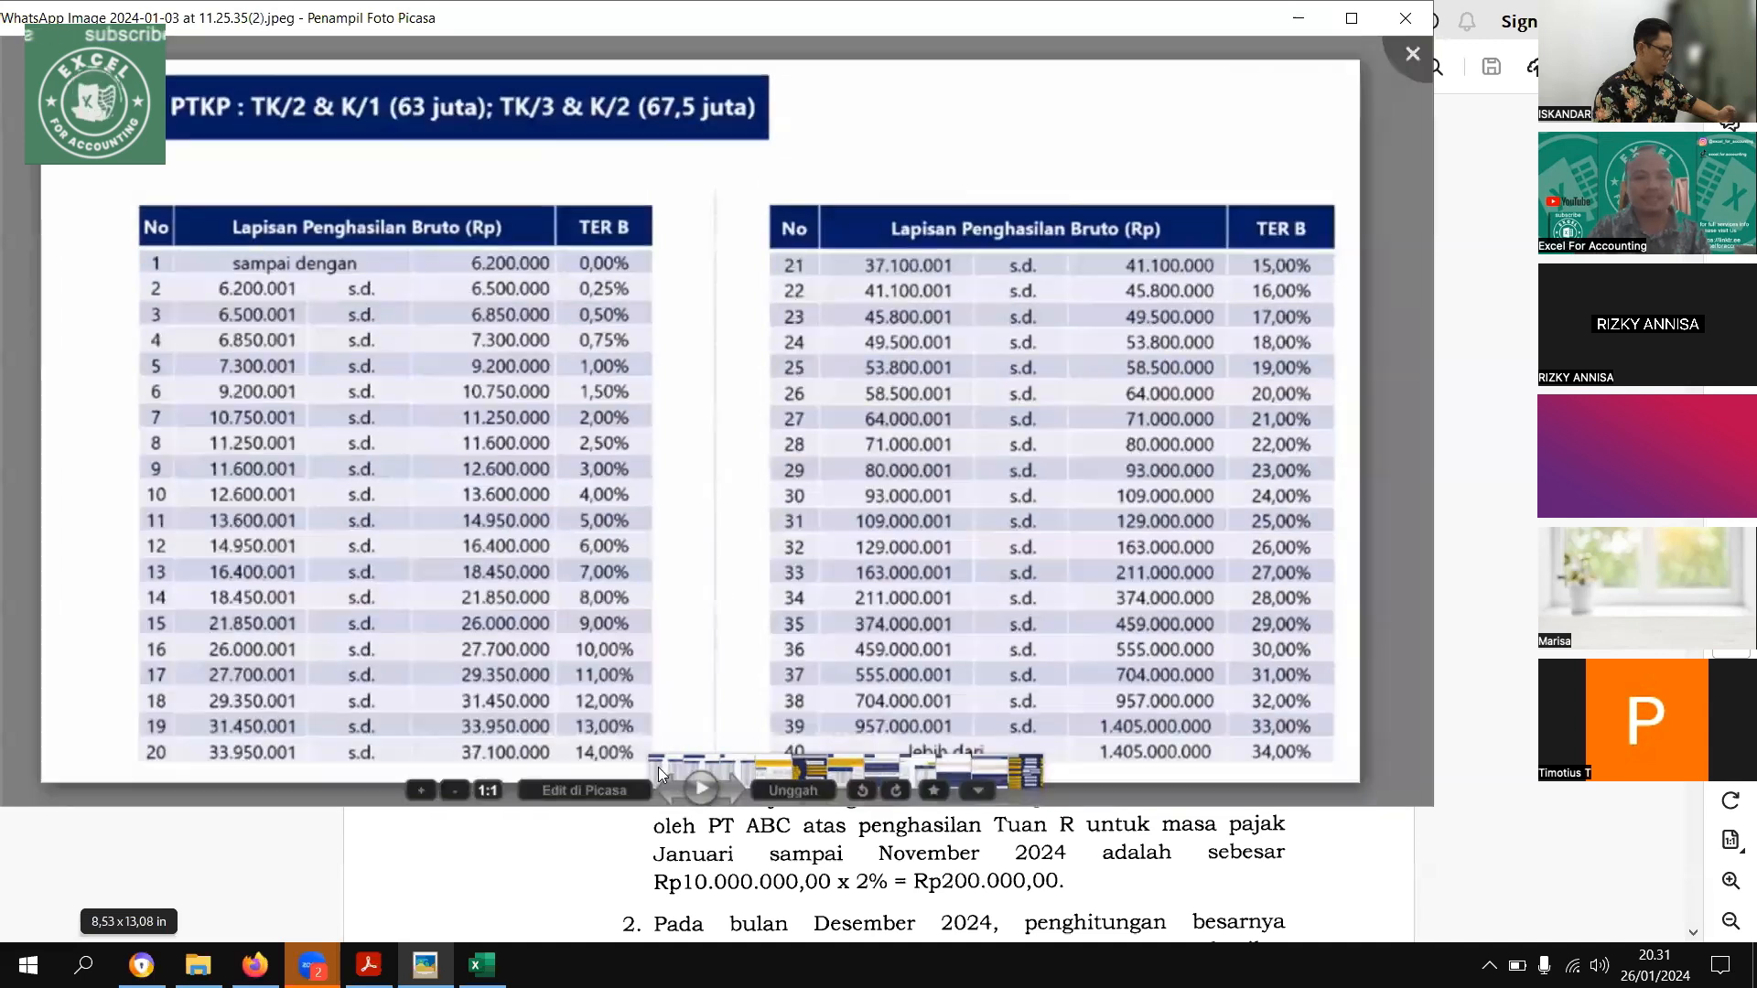
left_click(741, 792)
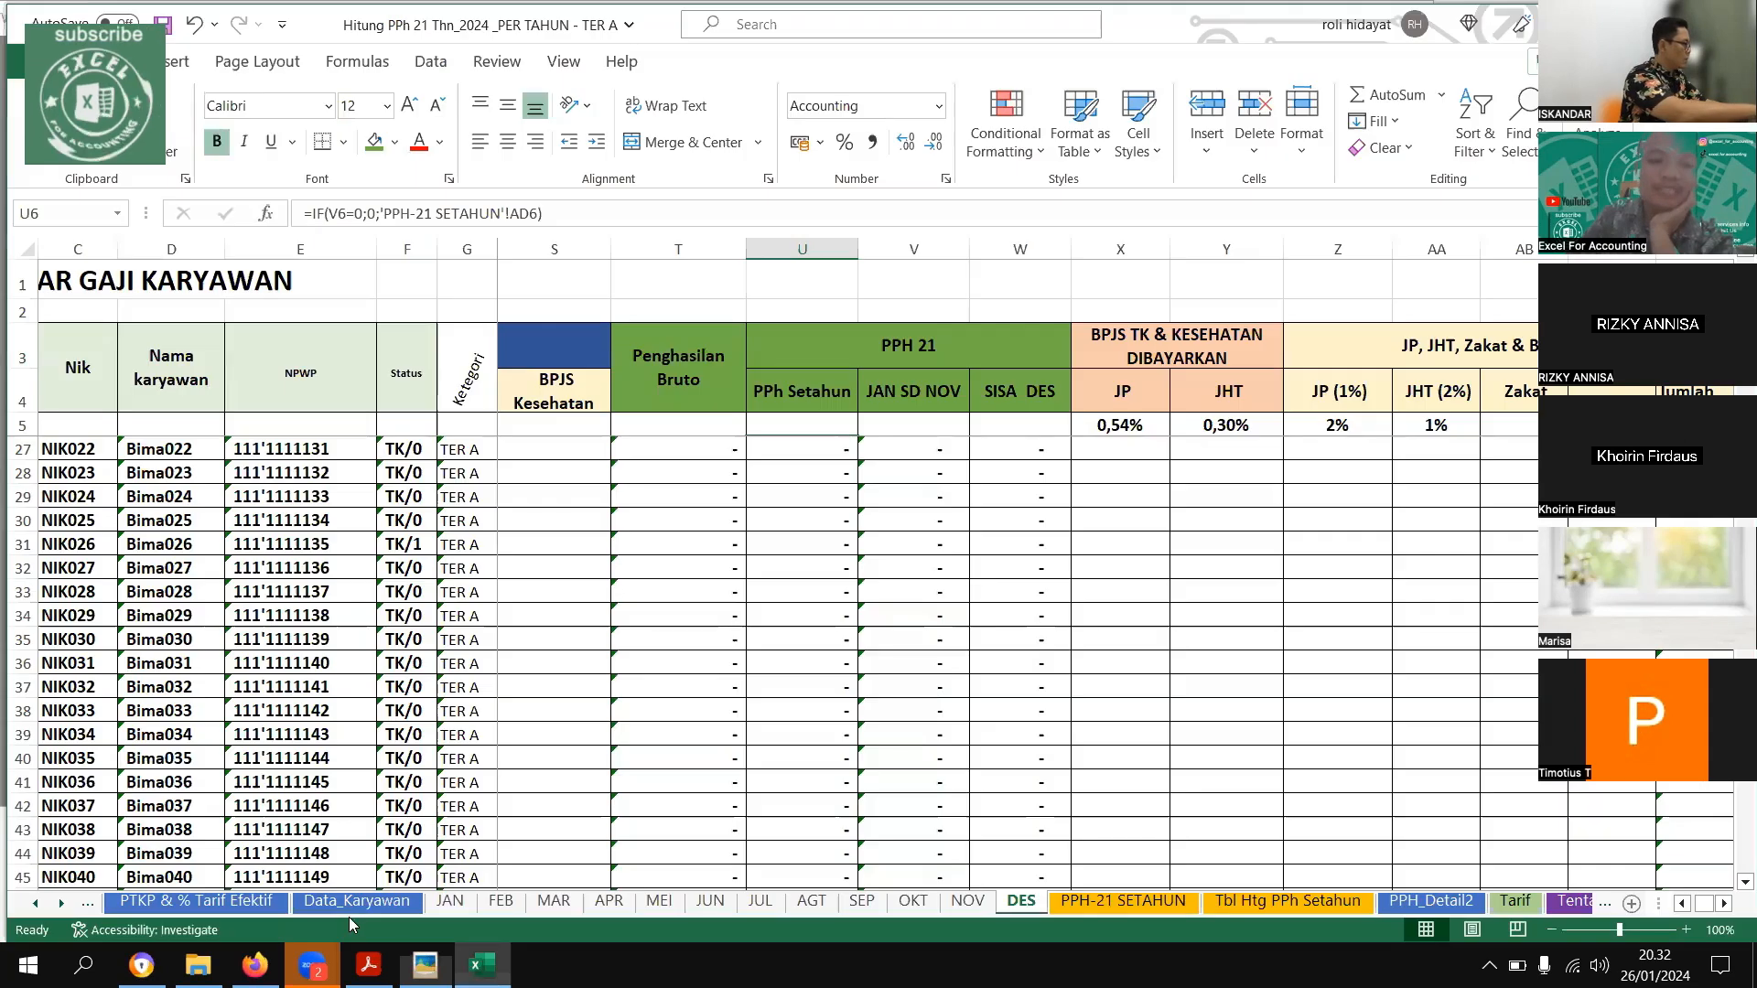
Review the employees' Status WP and Tarif Efektif on Data_Karyawan, then the TER A brackets and rates on the PTKP & % Tarif Efektif sheet
left_click(240, 914)
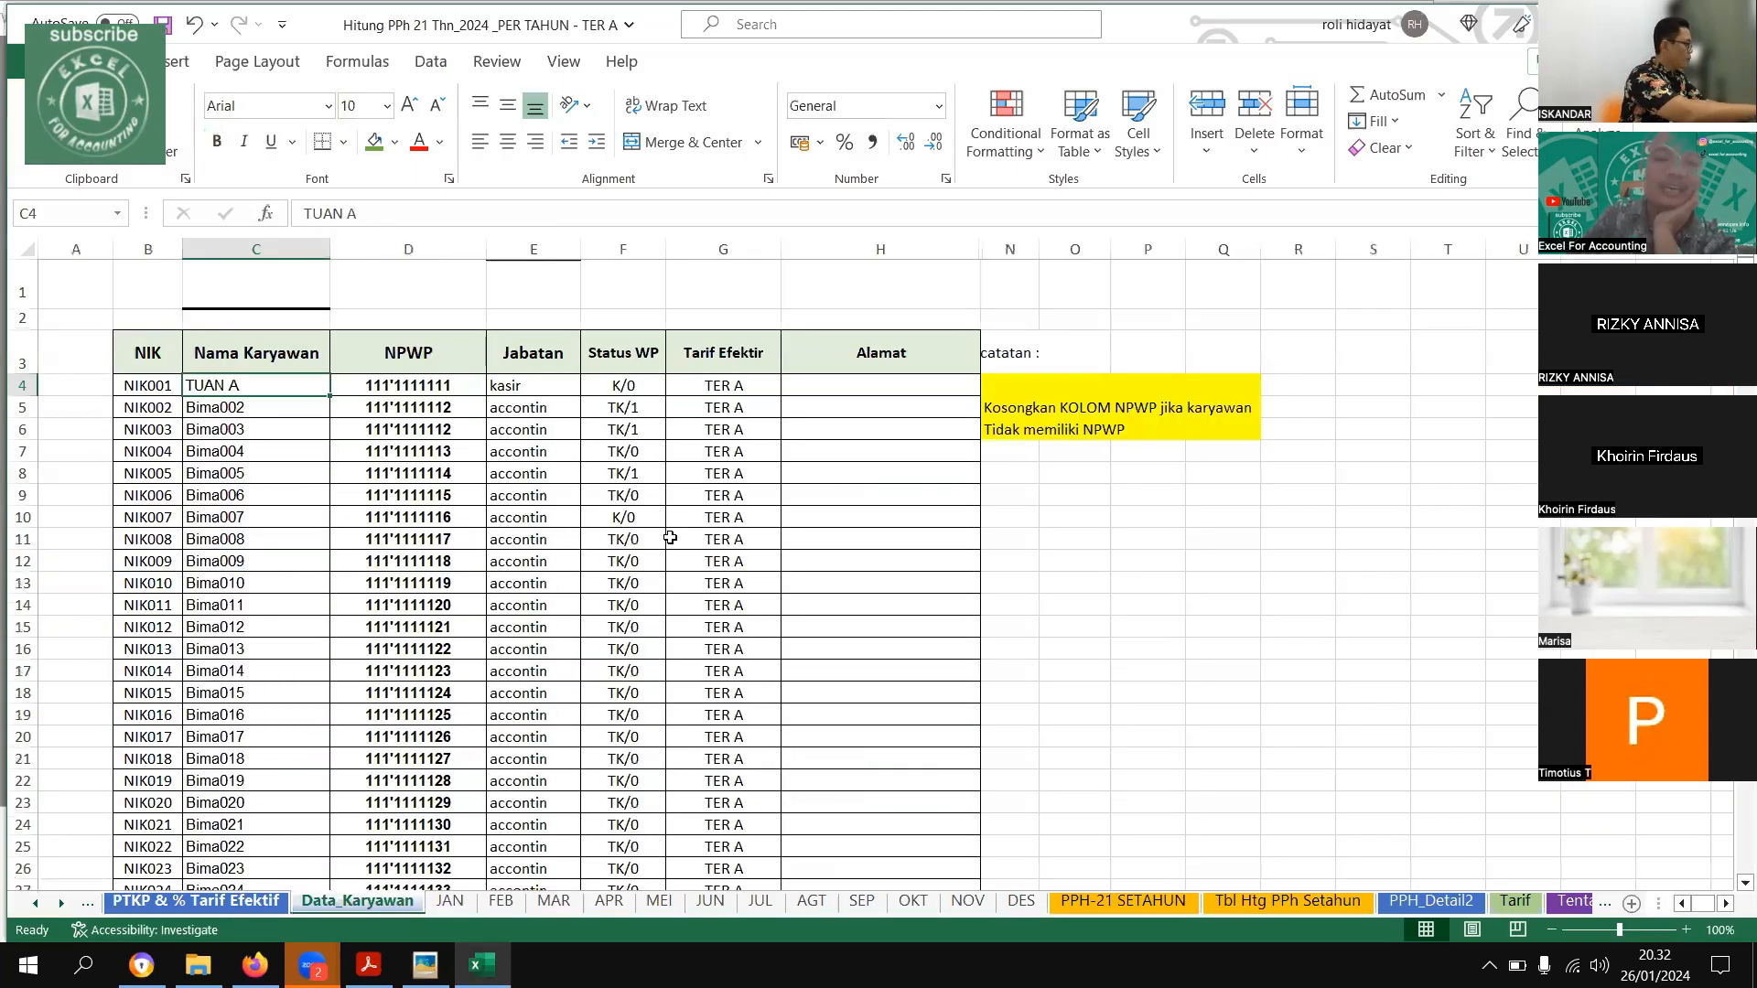
left_click_drag(734, 544, 455, 642)
left_click_drag(608, 600, 403, 584)
left_click_drag(593, 558, 613, 701)
scroll(666, 440, "down", 12)
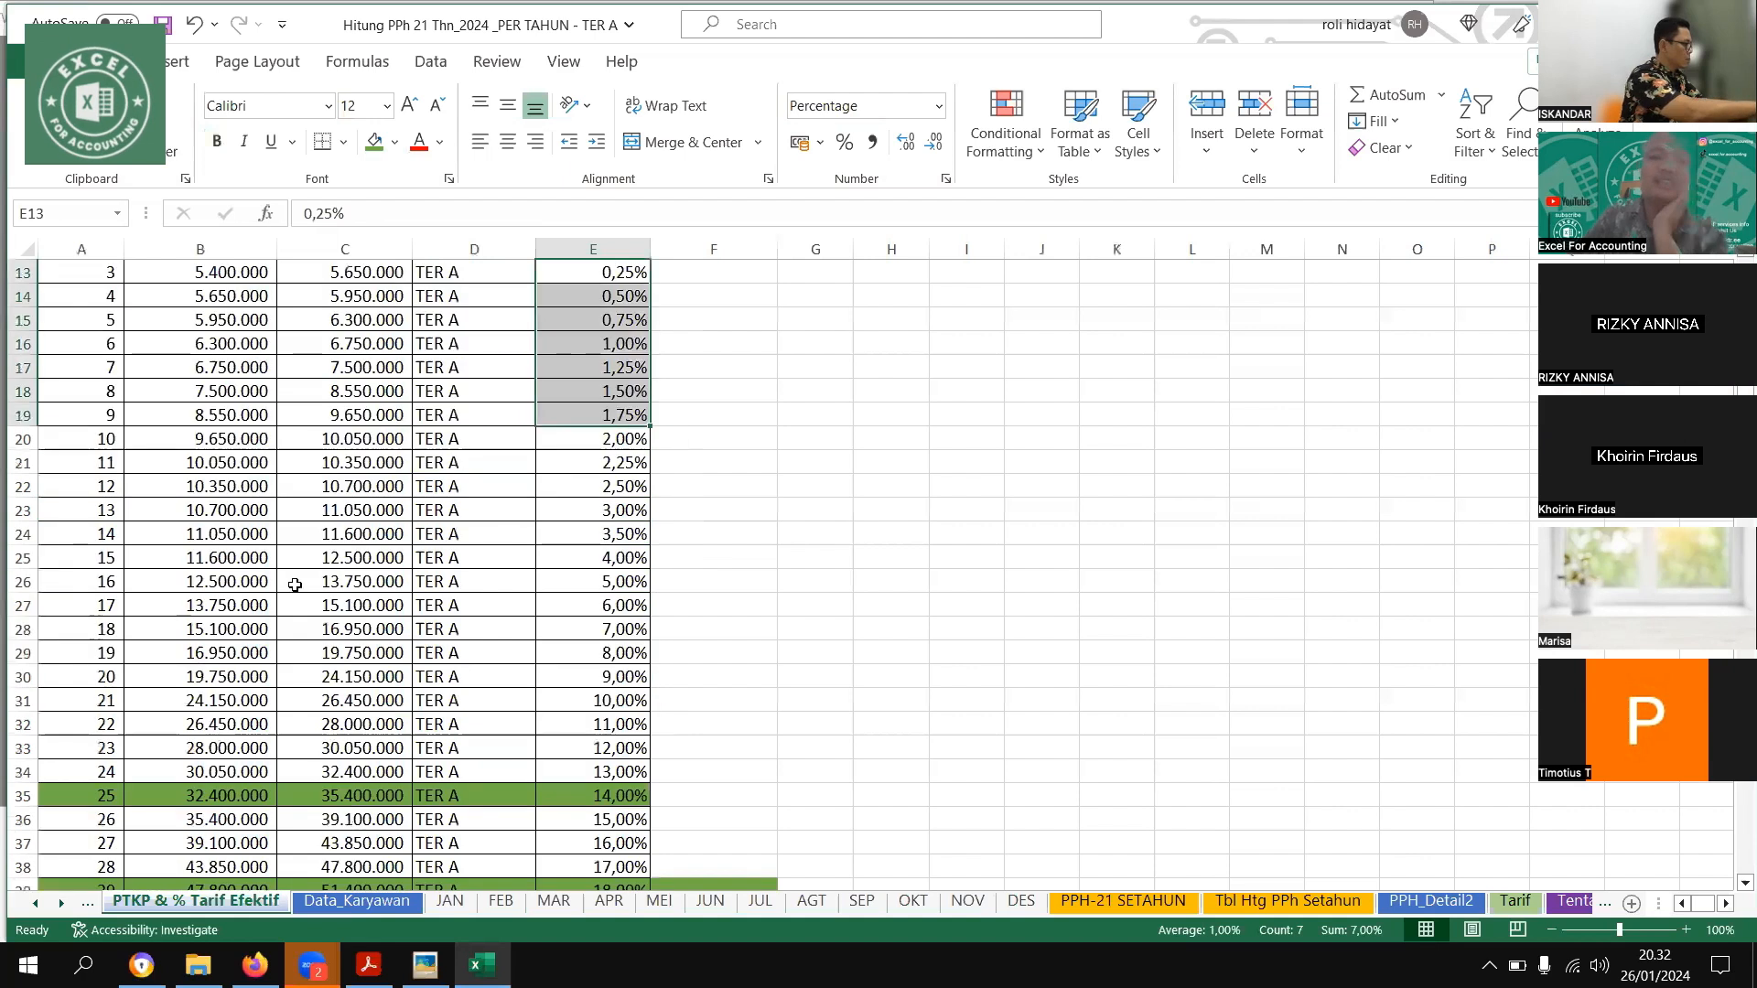
Go to the JAN salary sheet and look across the first employee's gross income, PPH 21 and deduction columns
left_click(445, 907)
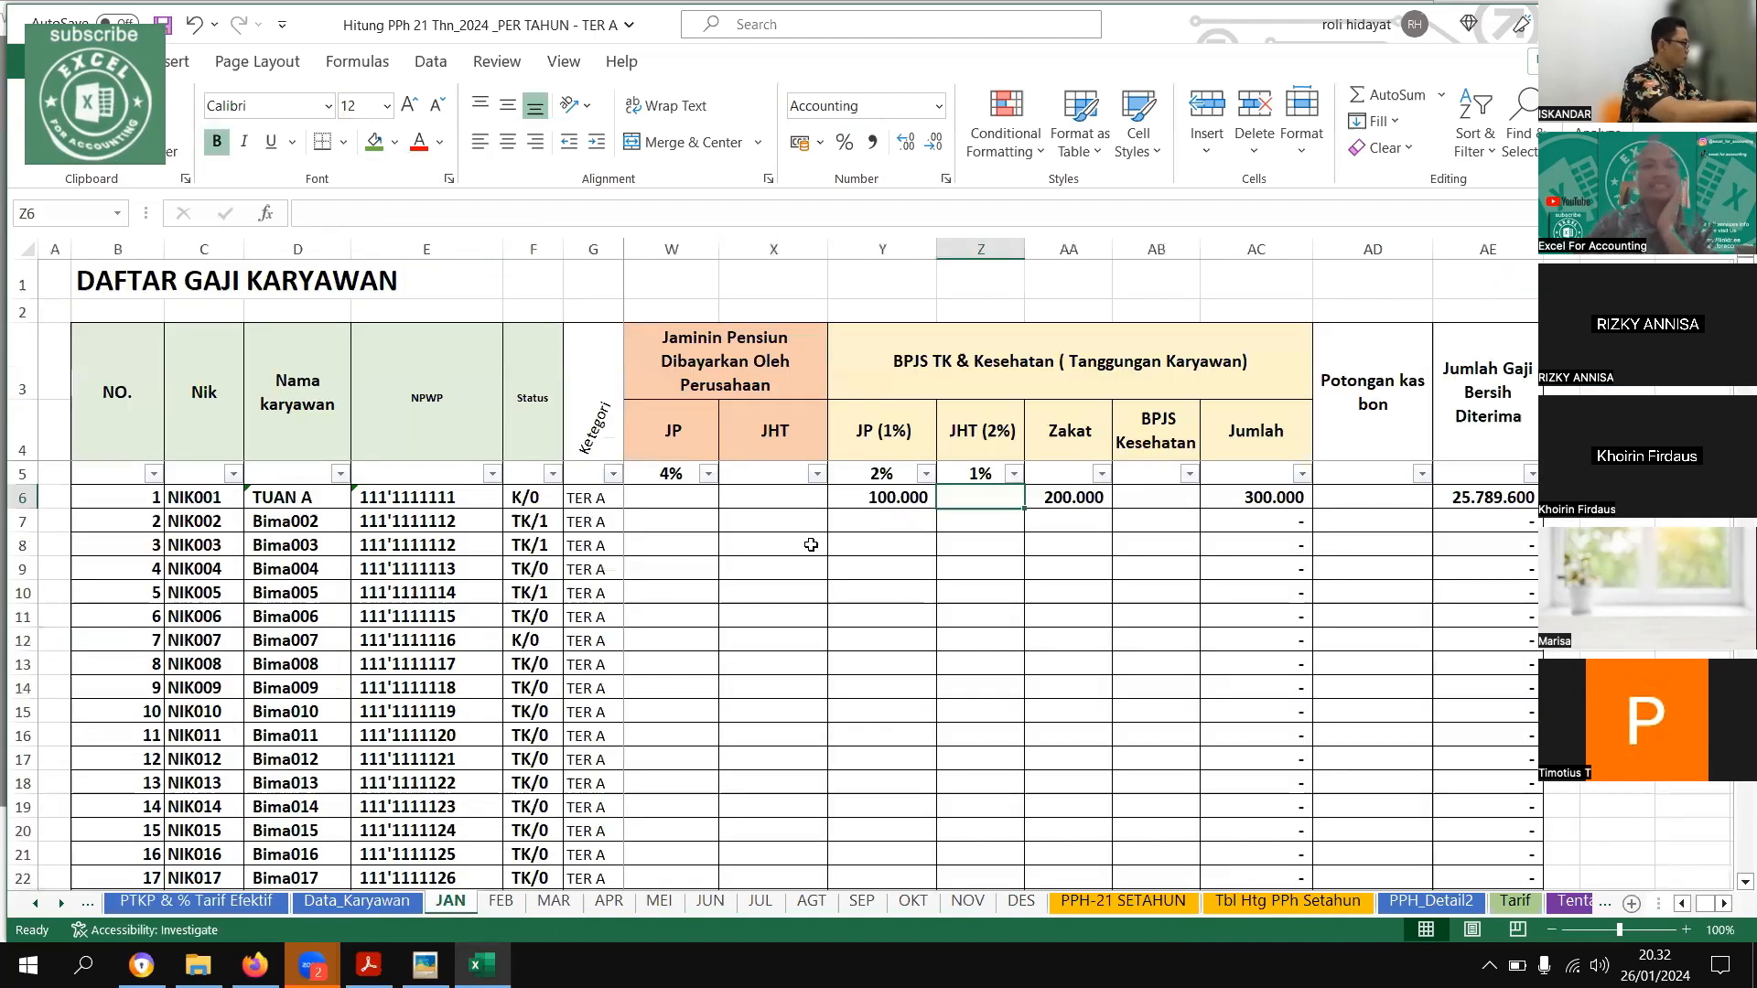
key("ctrl+Up")
key("Left")
key("Left")
key("Left")
key("Left")
key("Left")
key("Left")
key("Left")
key("Left")
key("Left")
key("Left")
key("Left")
key("Left")
key("Left")
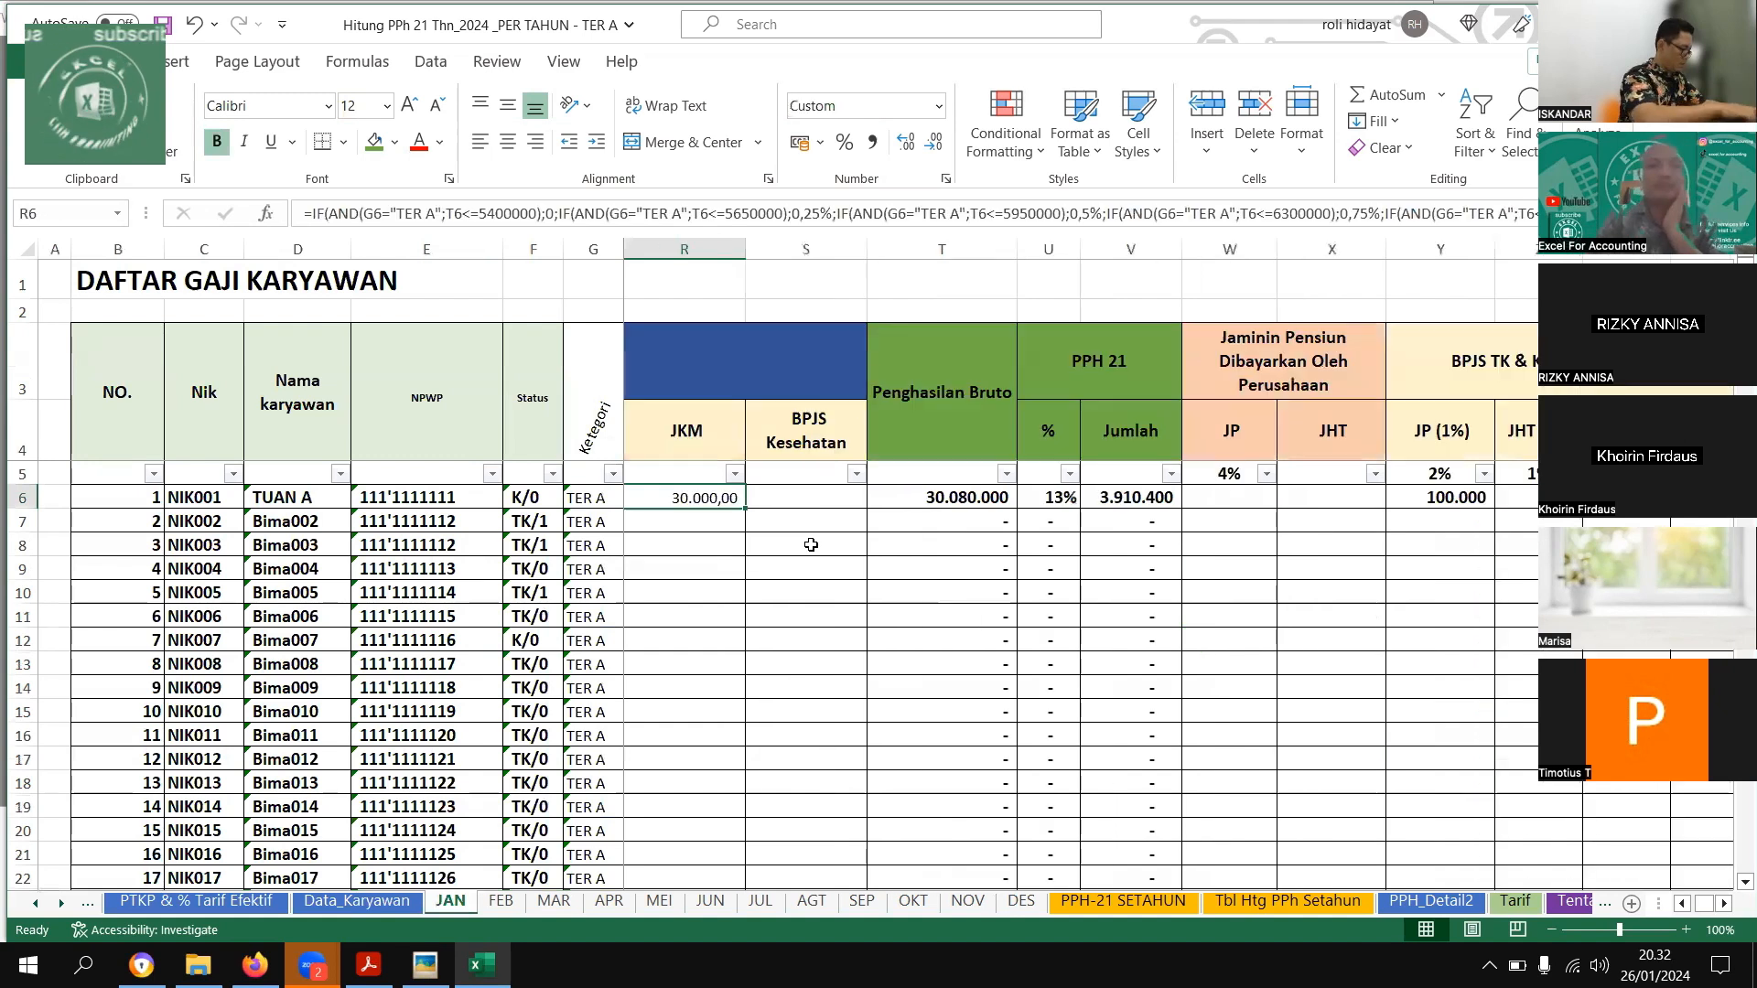
key("Right")
key("Right")
key("Right")
key("Right")
key("Right")
key("Right")
key("Right")
key("Right")
key("Right")
key("Right")
key("Right")
key("Right")
key("Right")
key("Right")
key("Right")
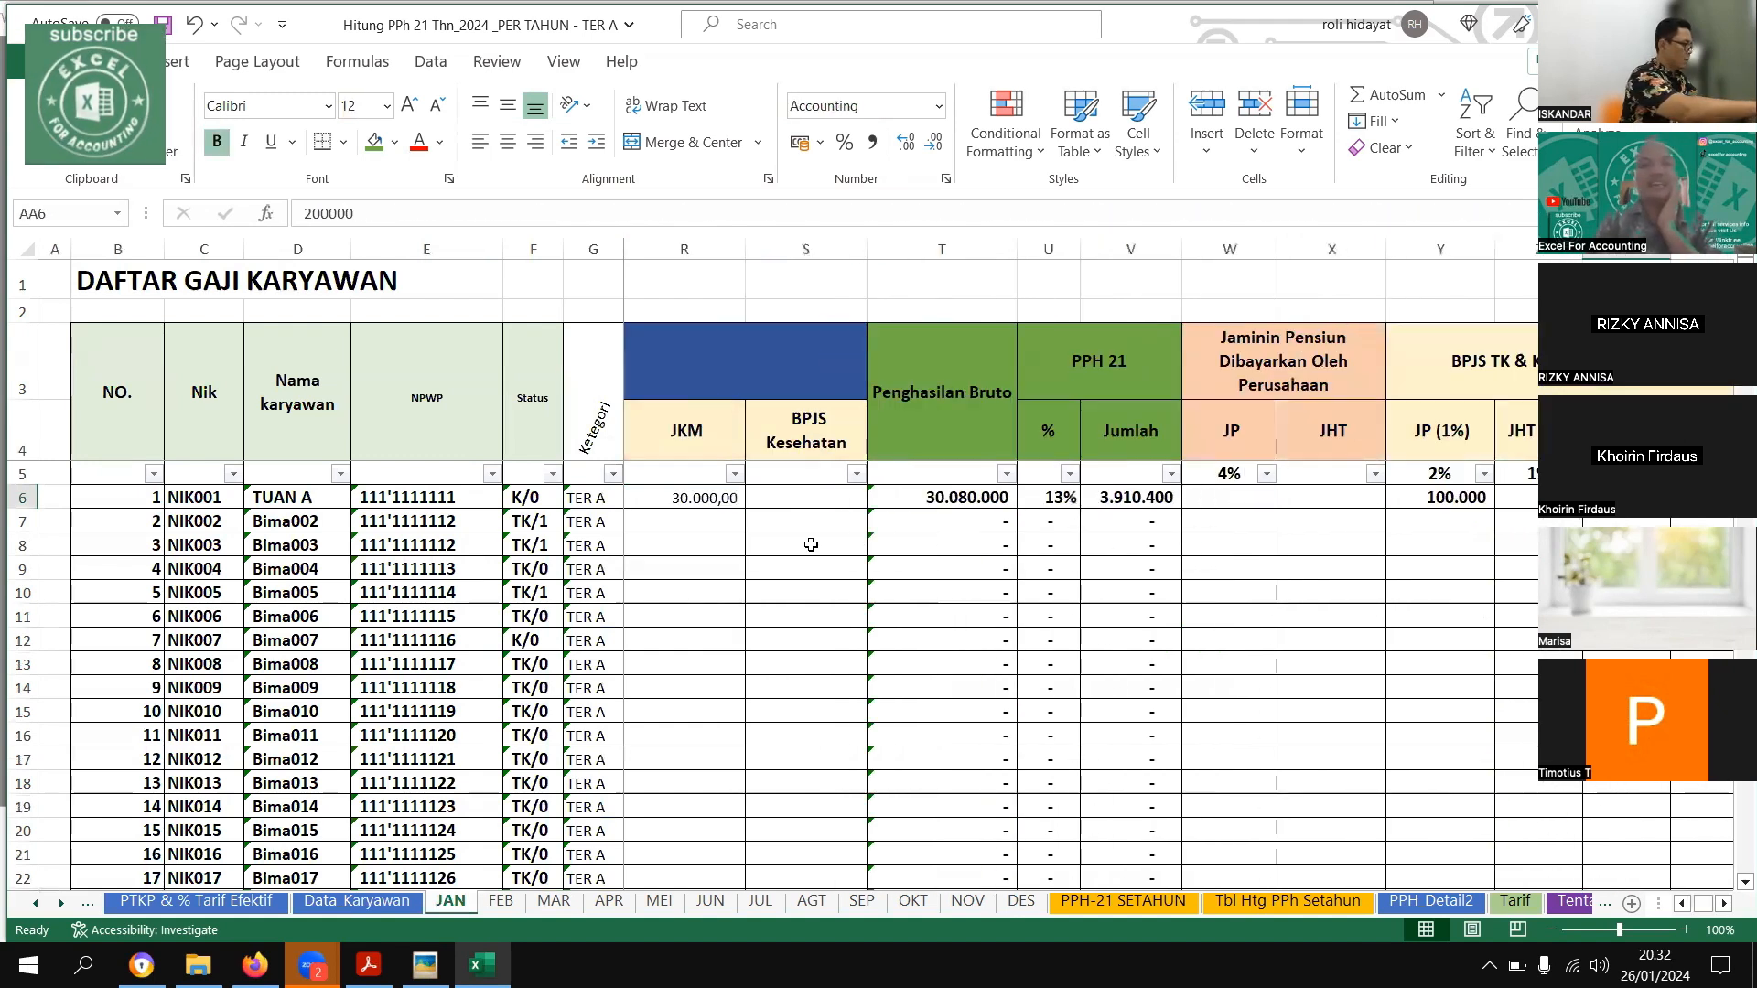
Inspect the nested TER A rate formula behind the first employee's PPH 21 percentage on the JAN sheet
left_click_drag(1048, 499, 1023, 600)
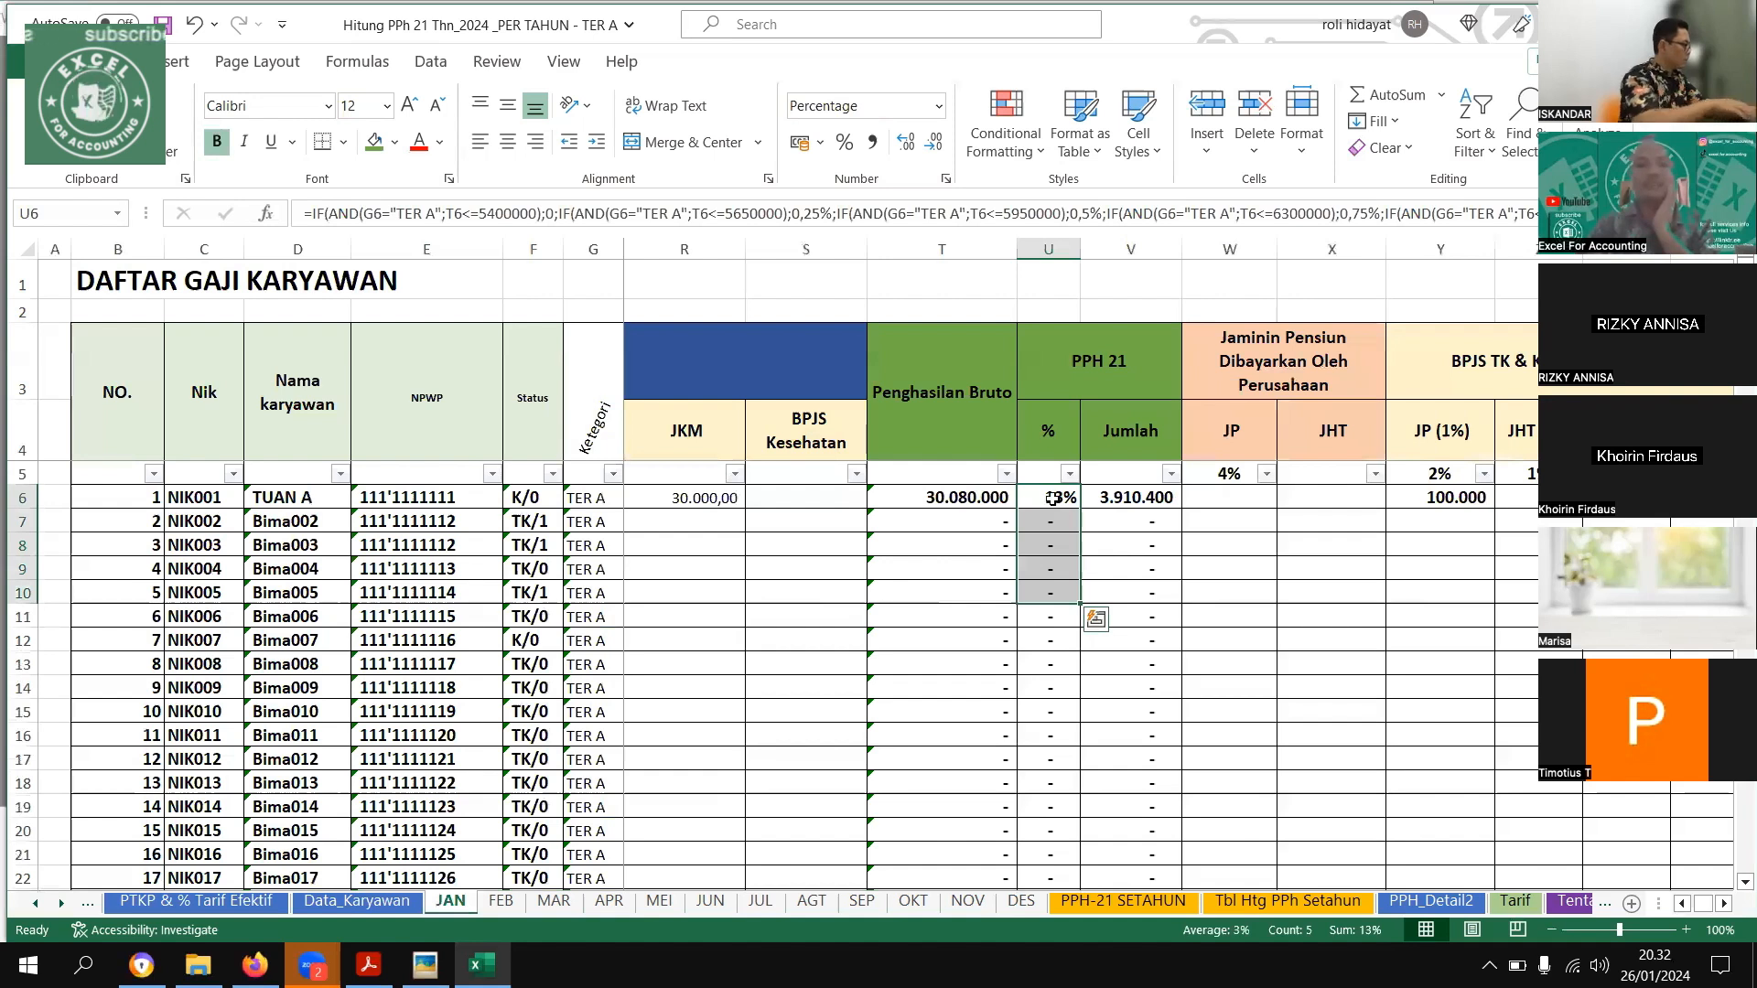
left_click(1053, 498)
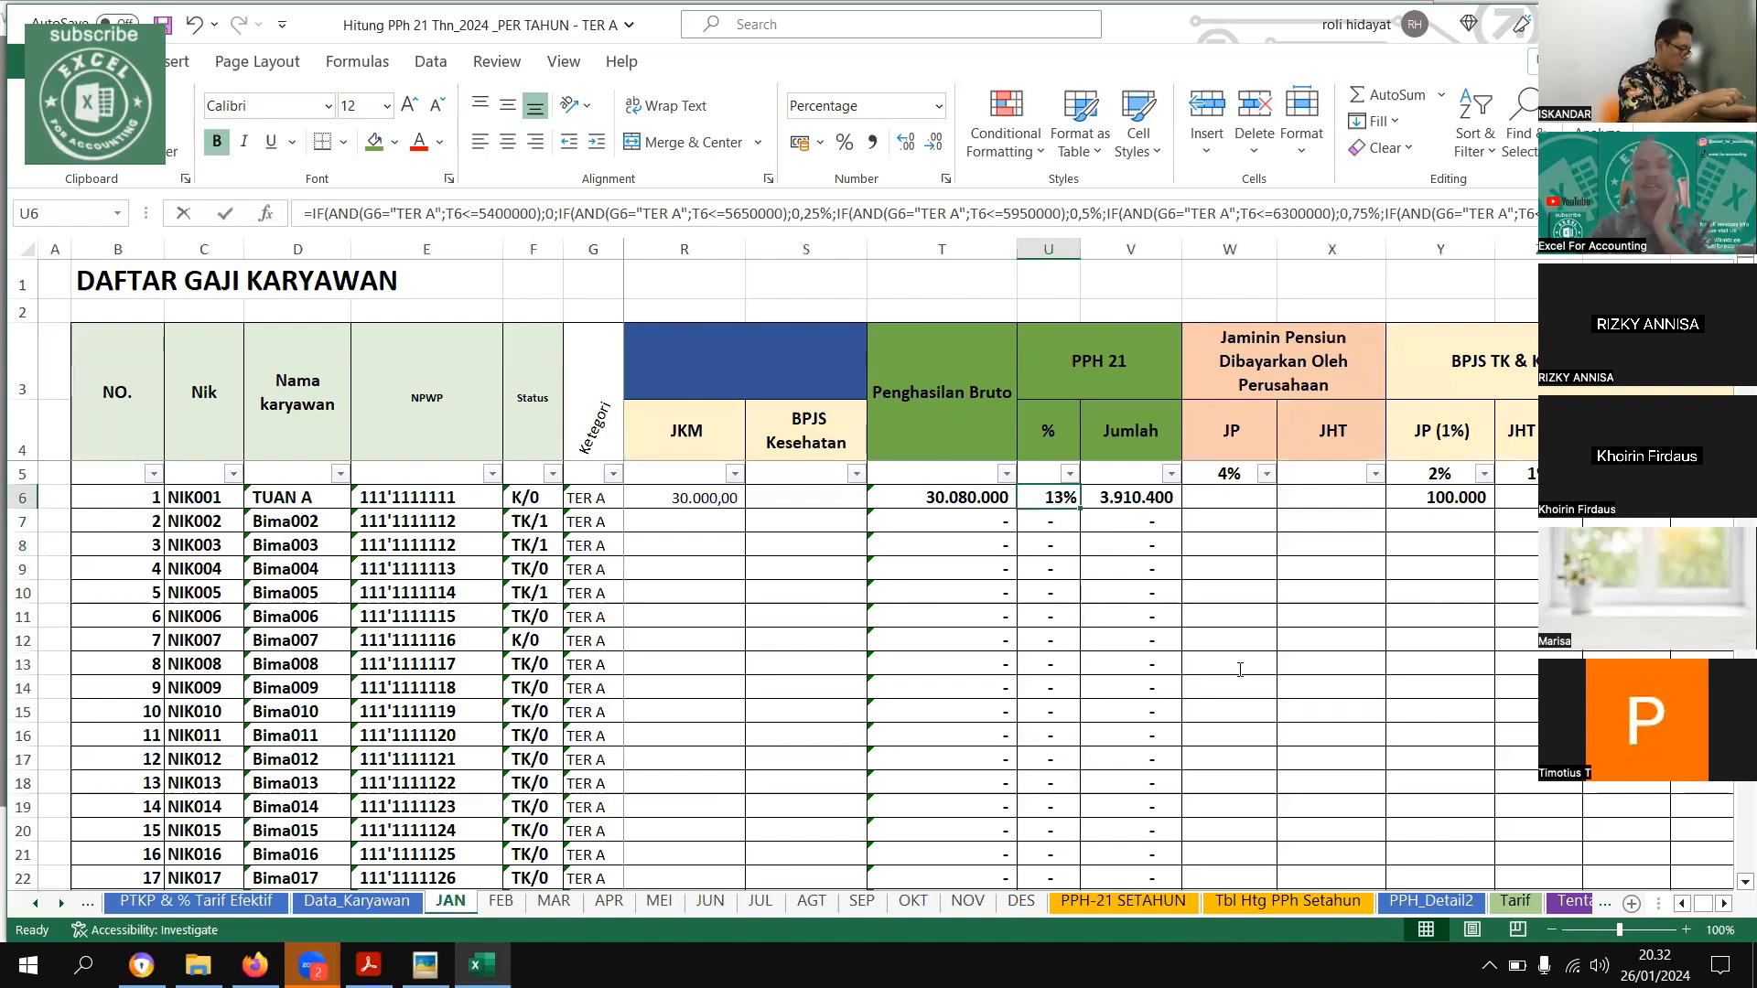
key("F2")
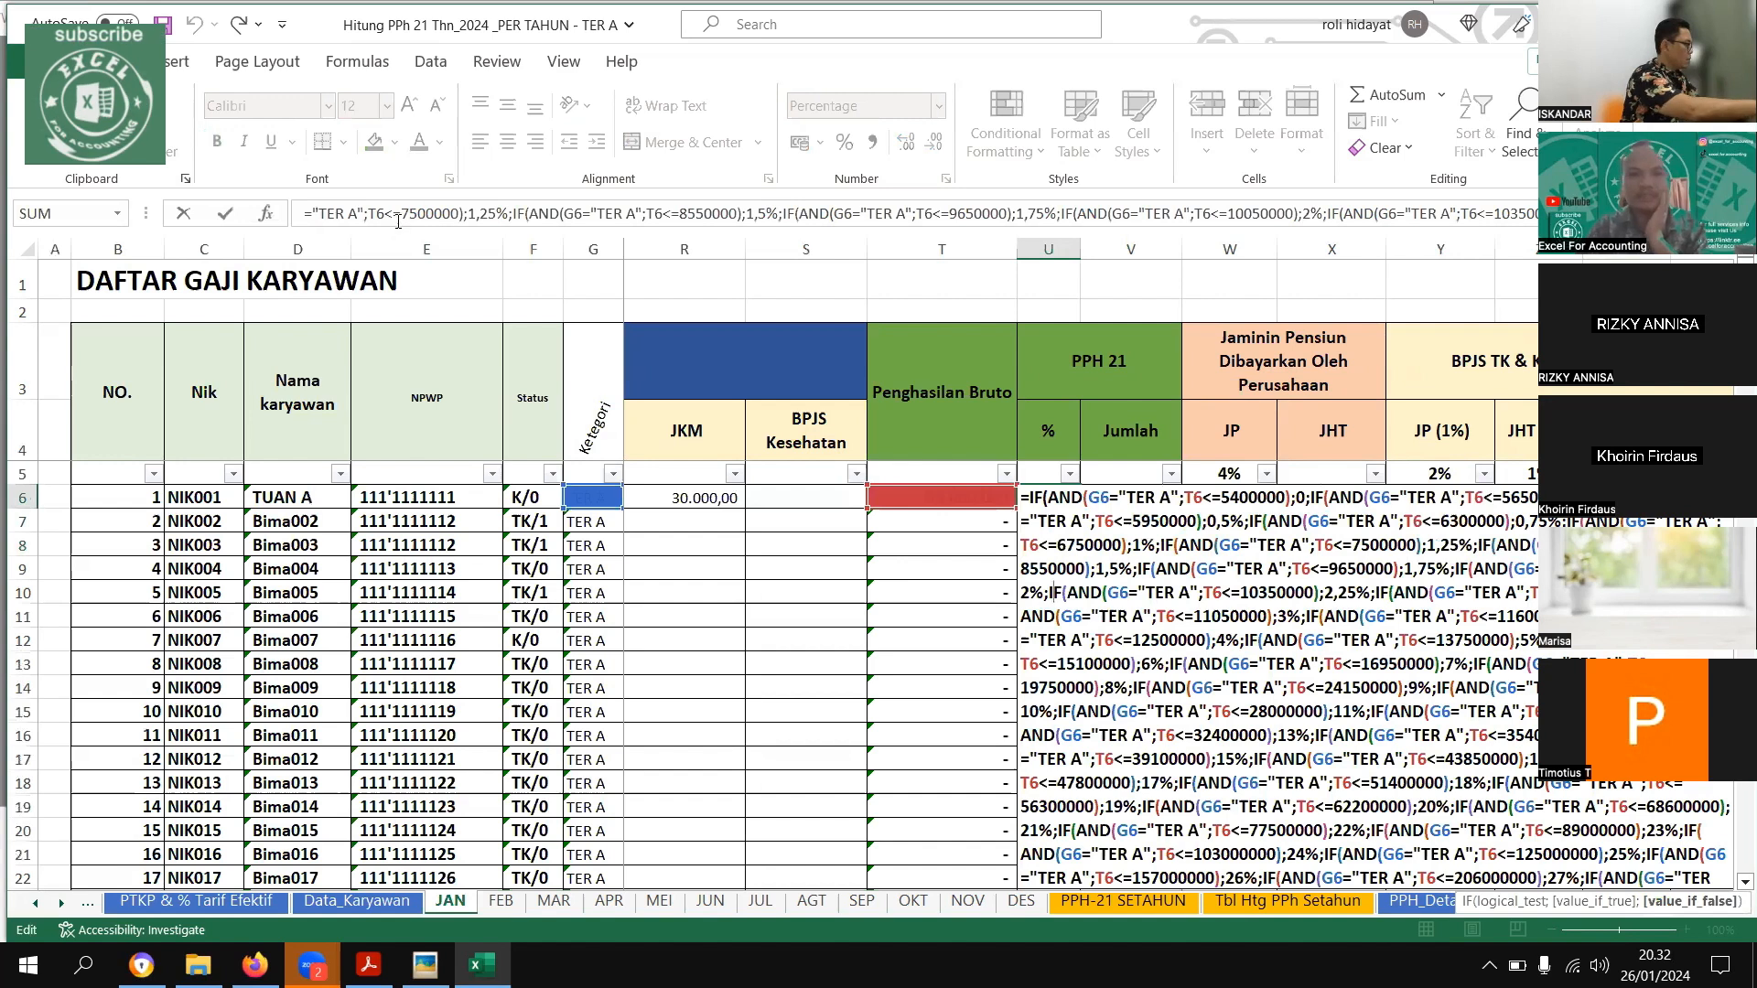
left_click(769, 829)
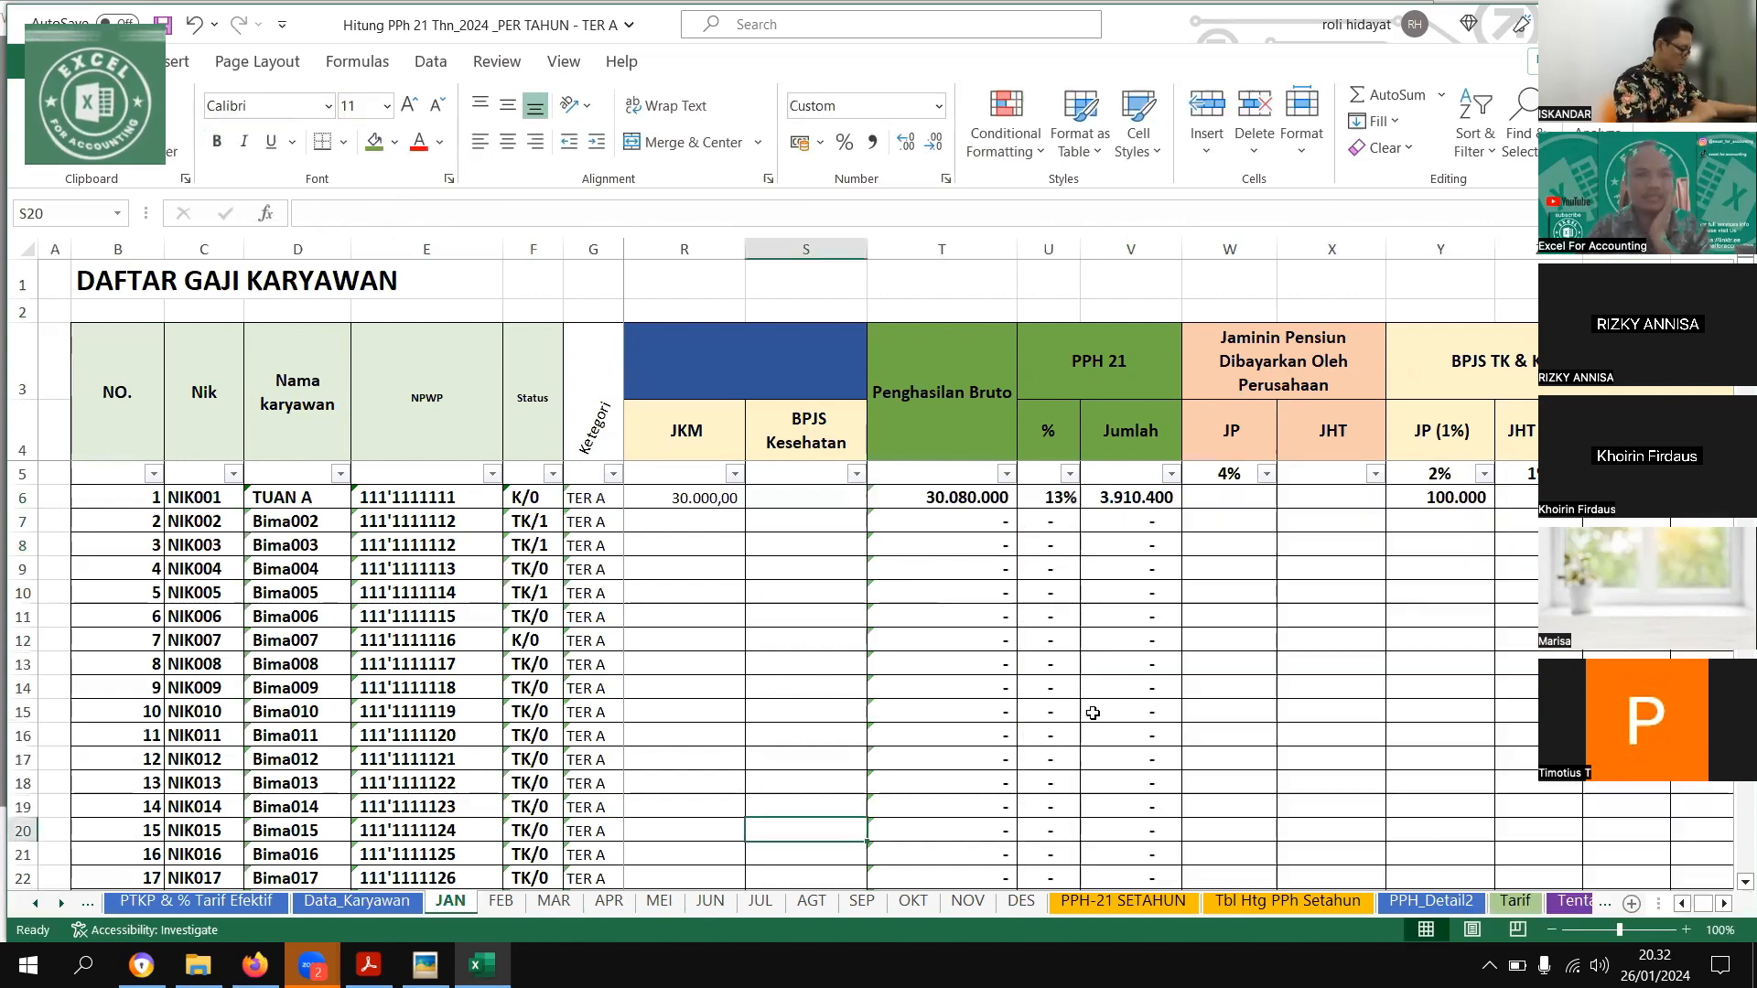
Enlarge the formula bar to read employee NIK006's whole PPH 21 rate formula, then shrink it back to one line
left_click(1044, 620)
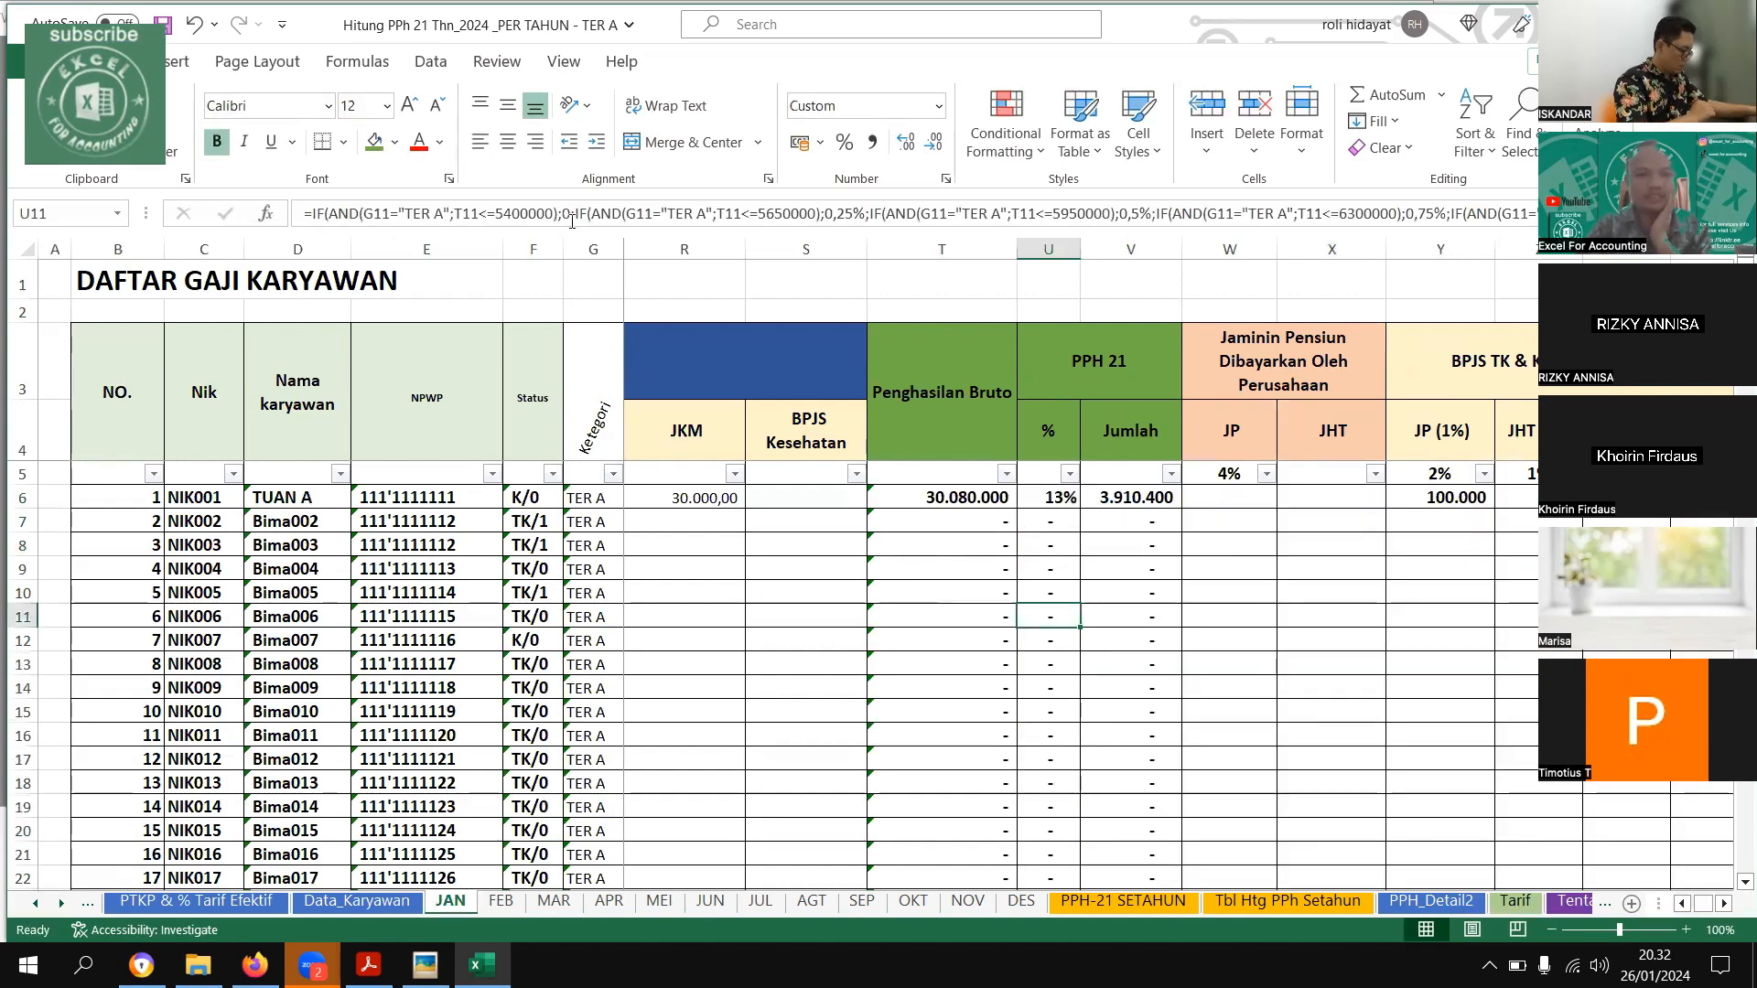
left_click_drag(570, 233, 531, 541)
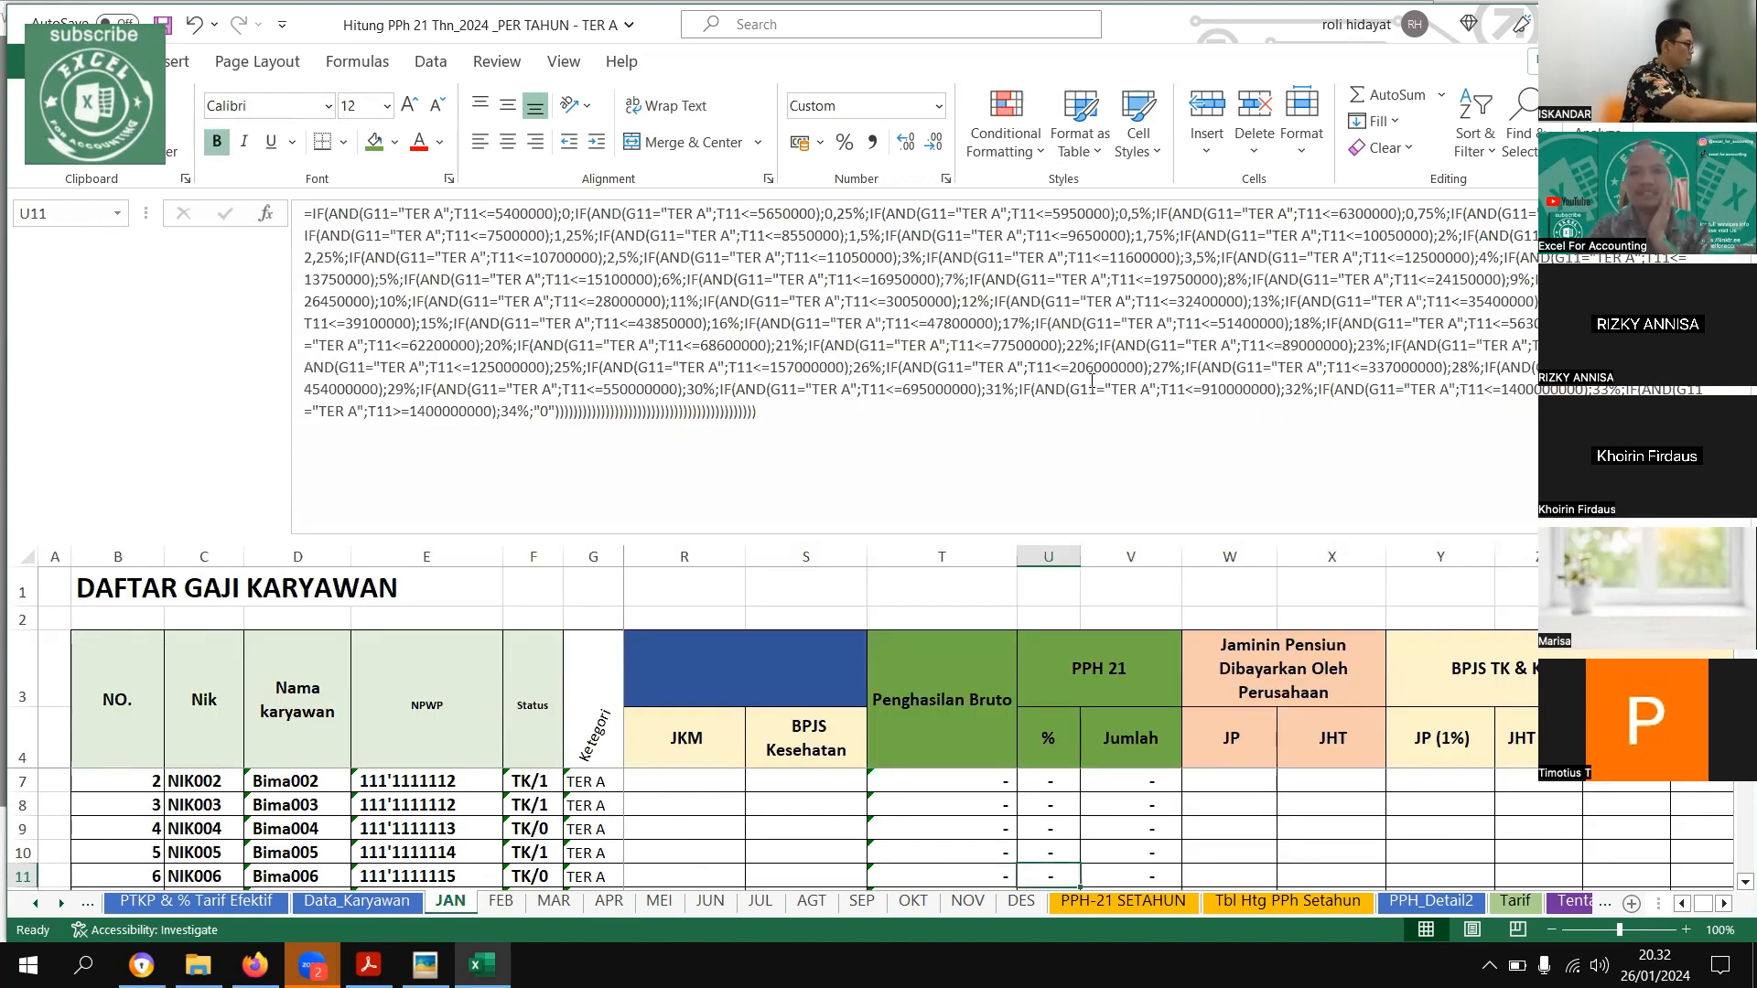
left_click(1180, 417)
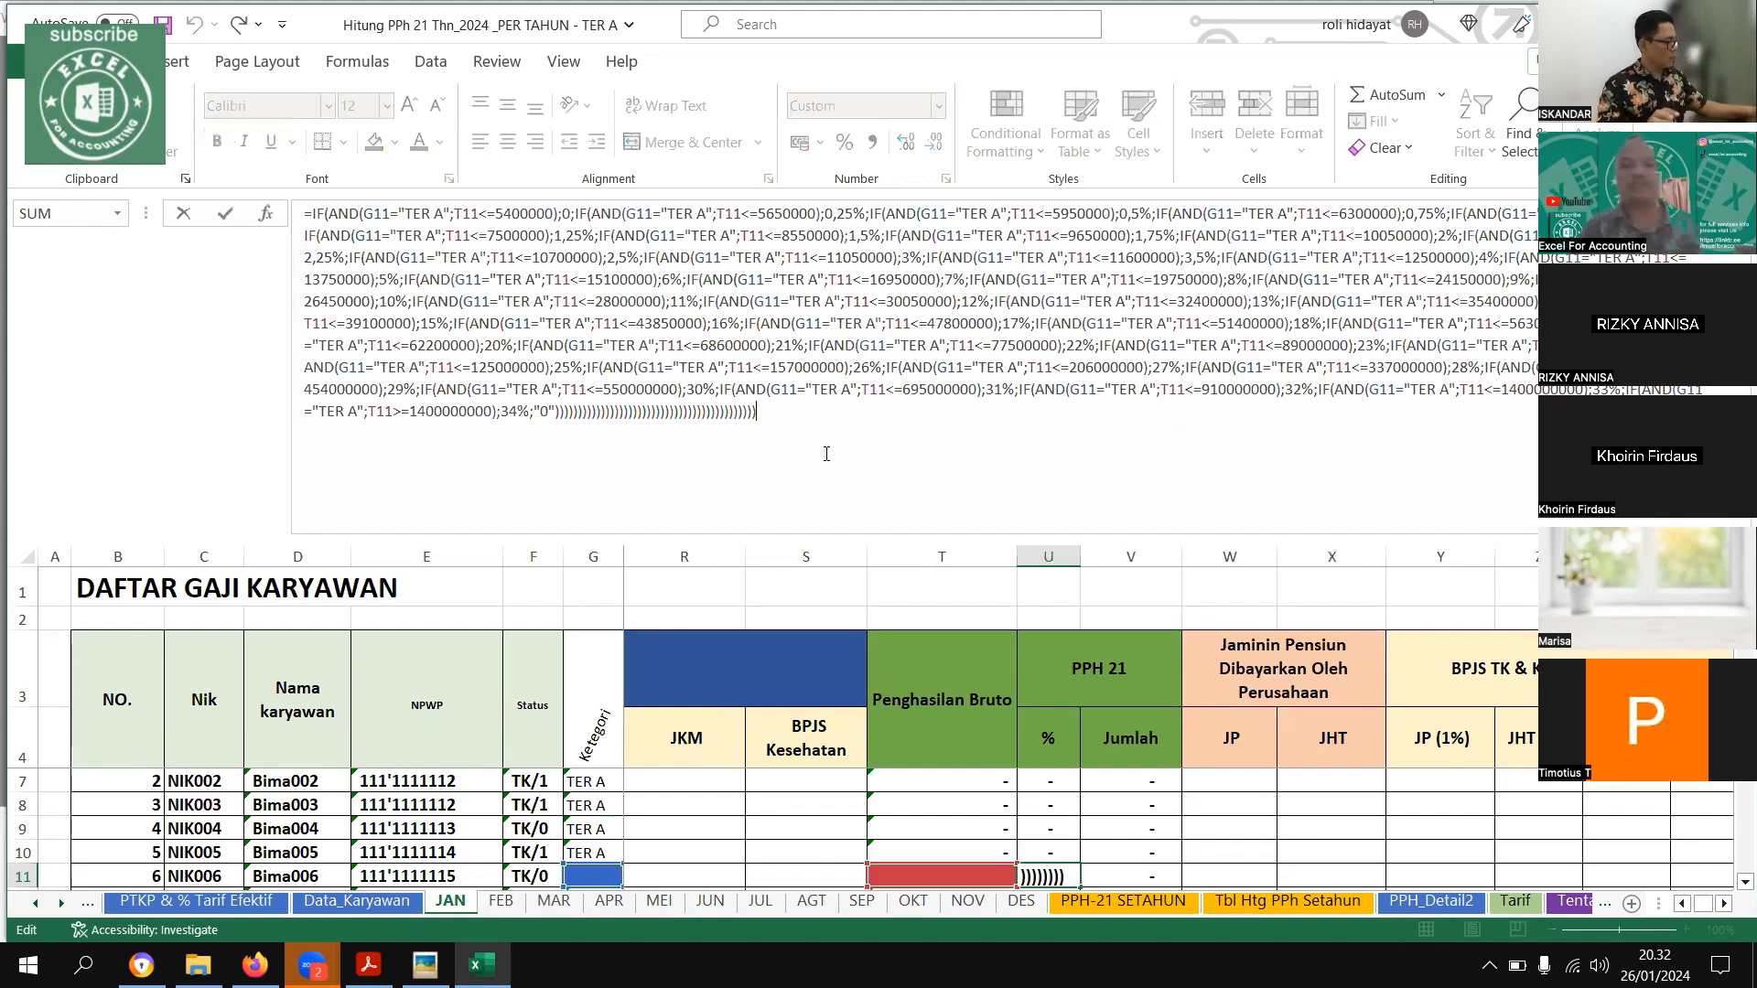
left_click(805, 746)
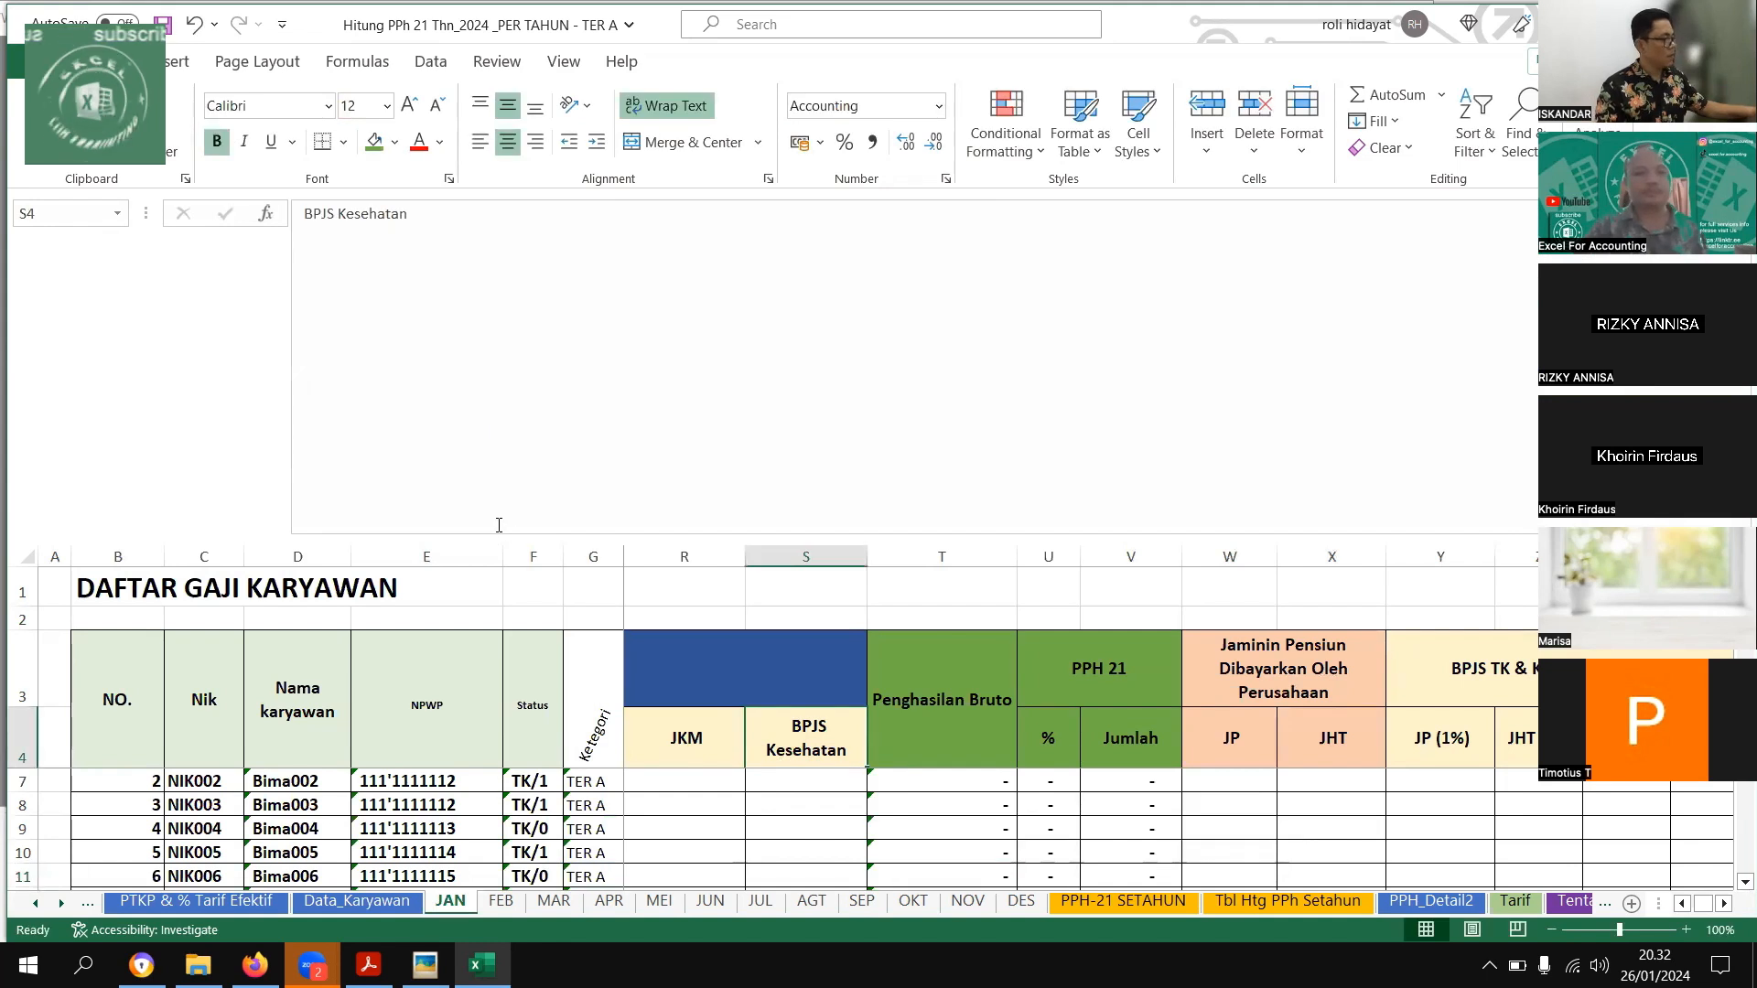
left_click(495, 533)
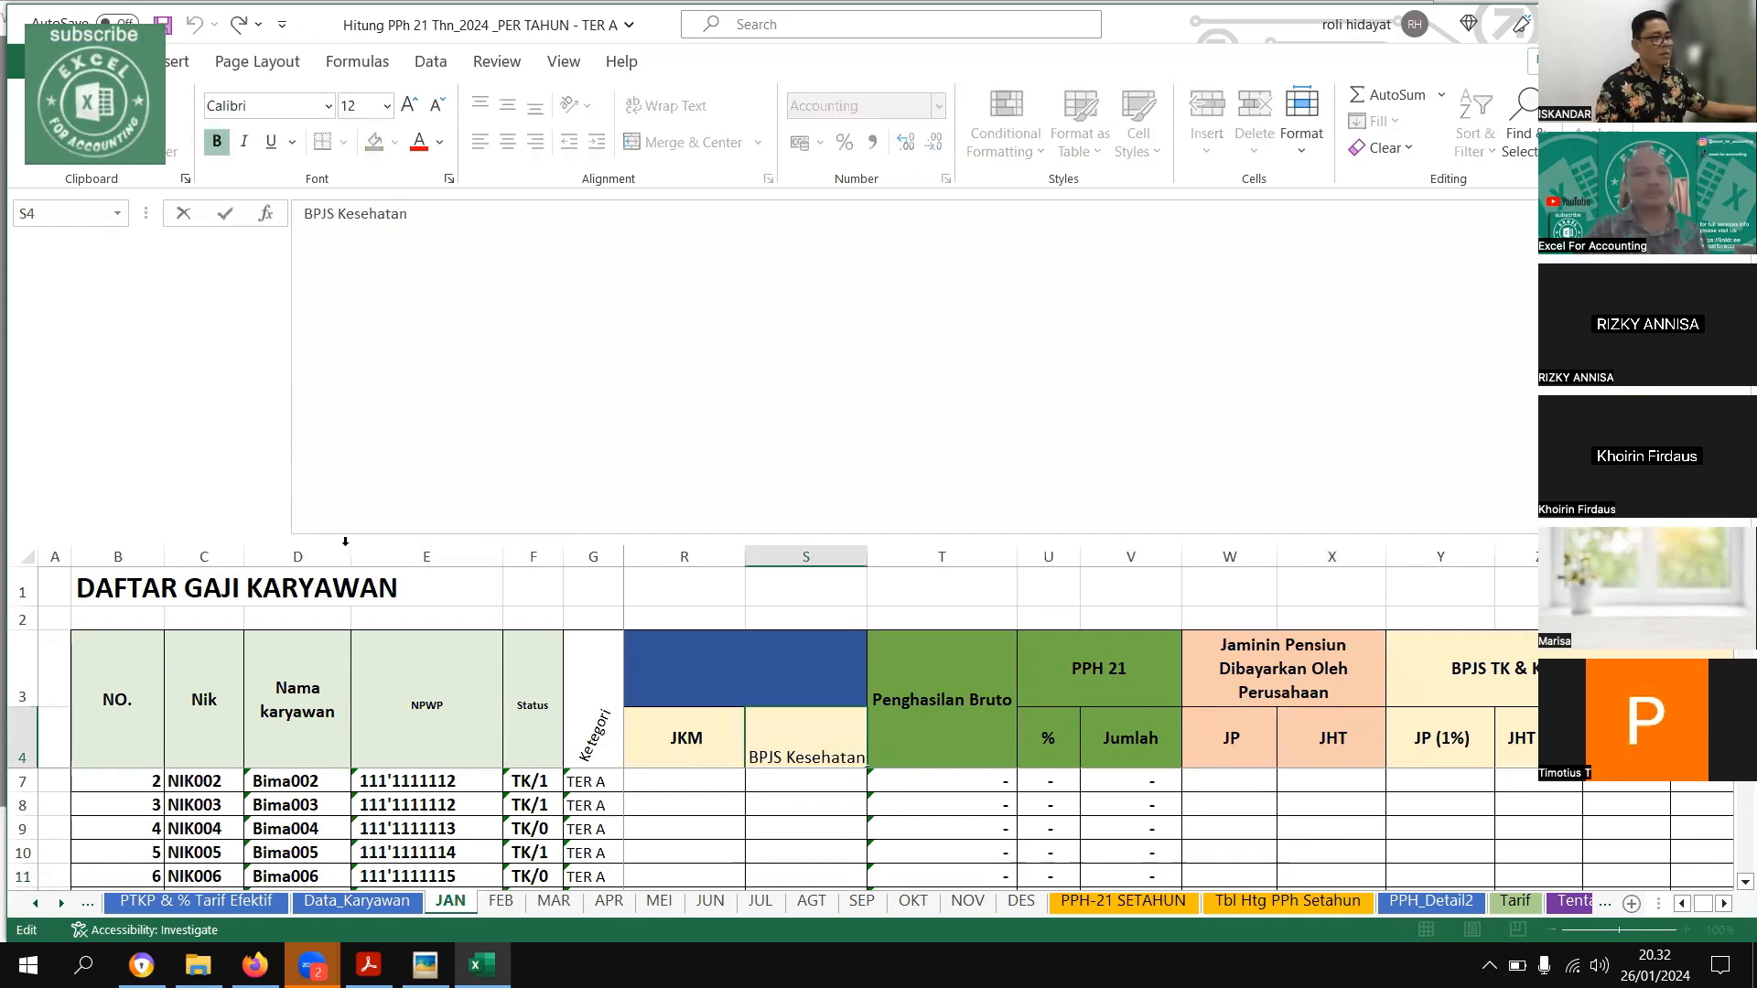
left_click_drag(356, 534, 462, 147)
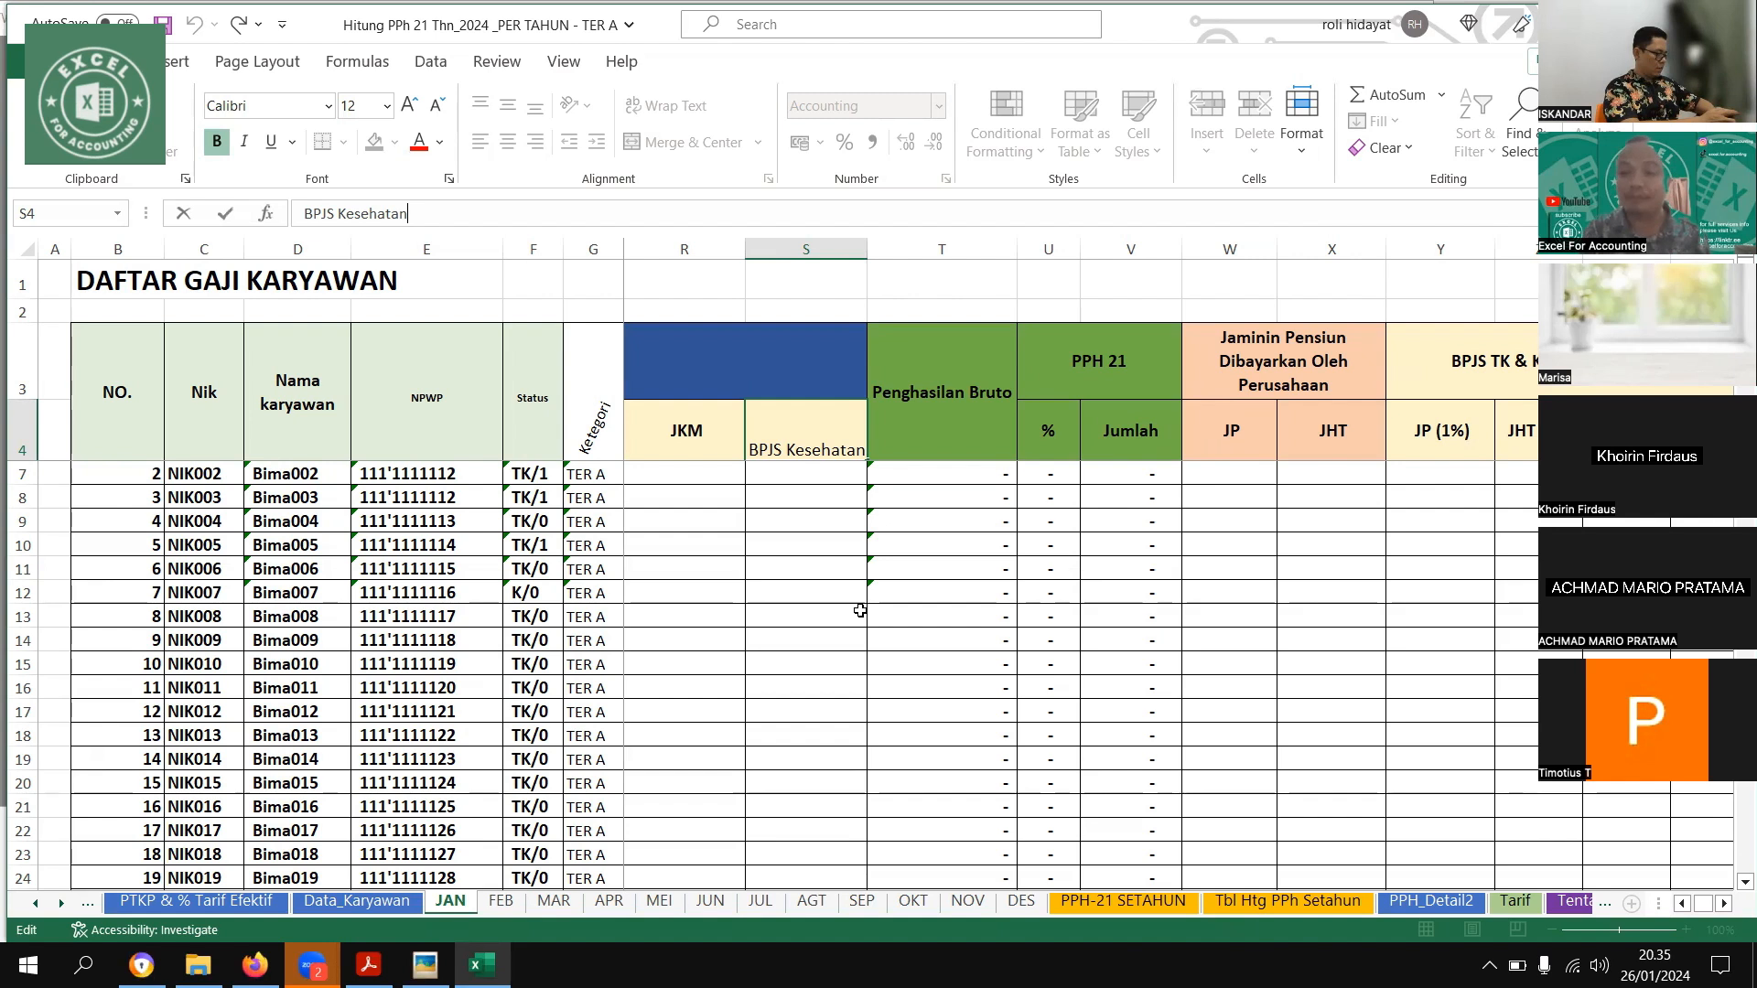
key("Left")
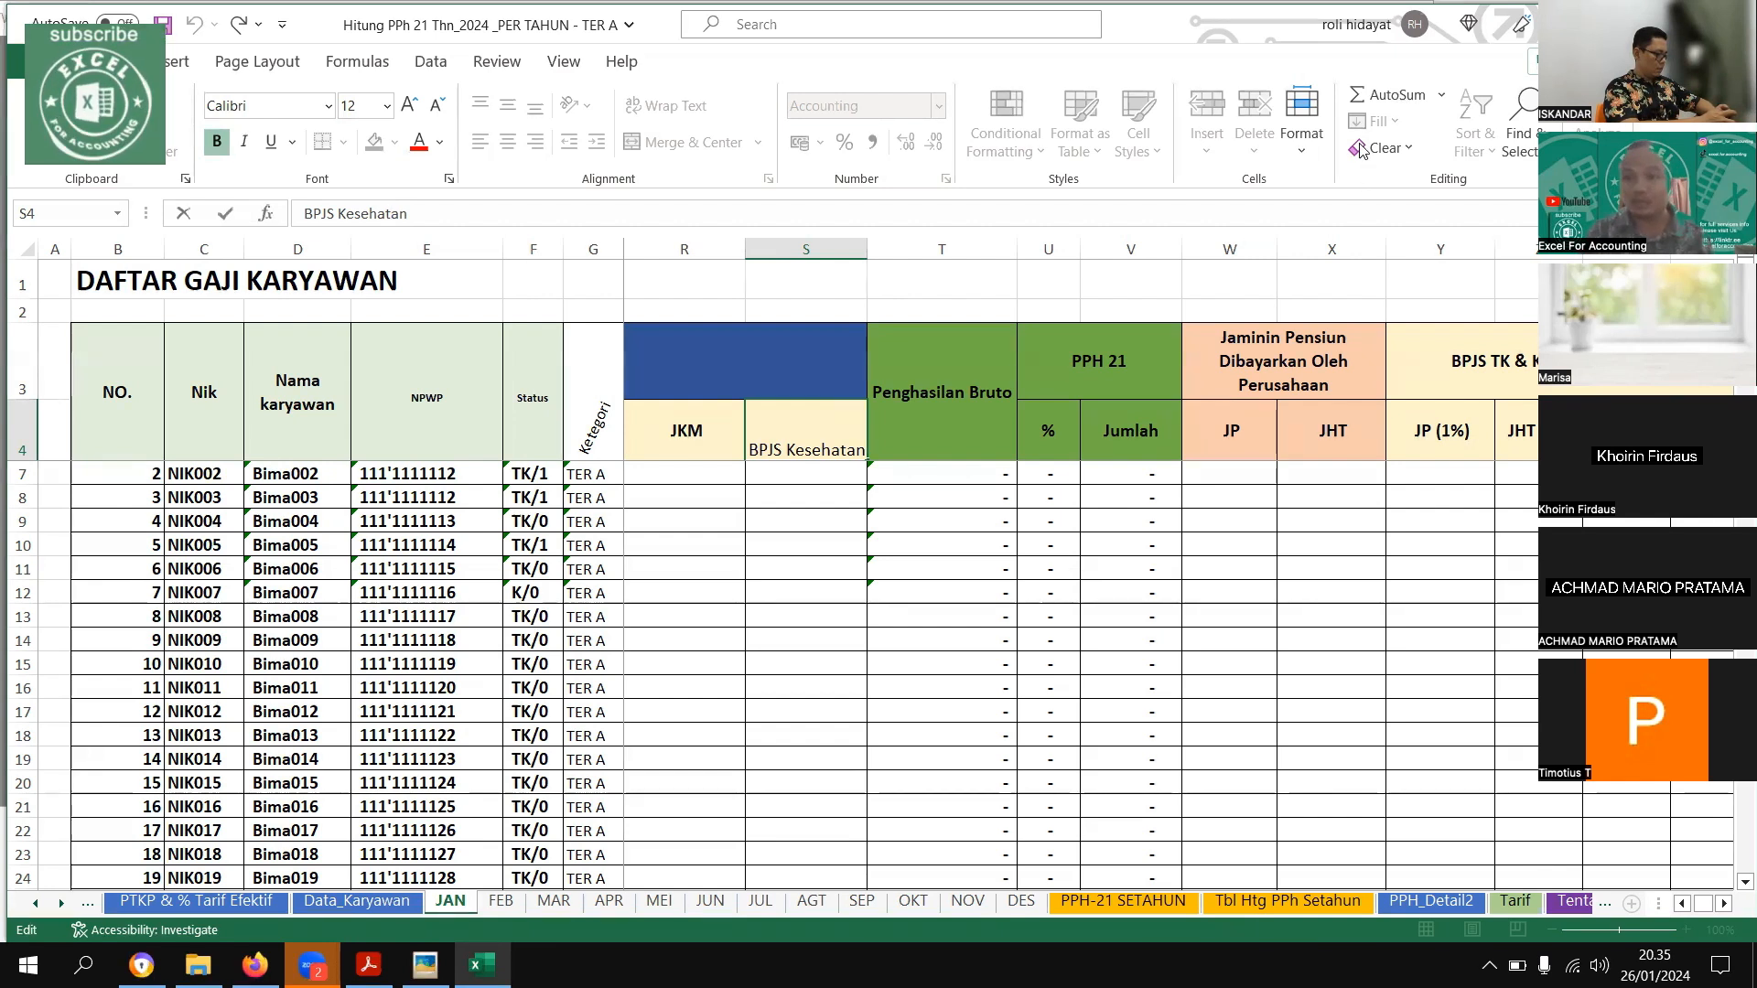
left_click(767, 488)
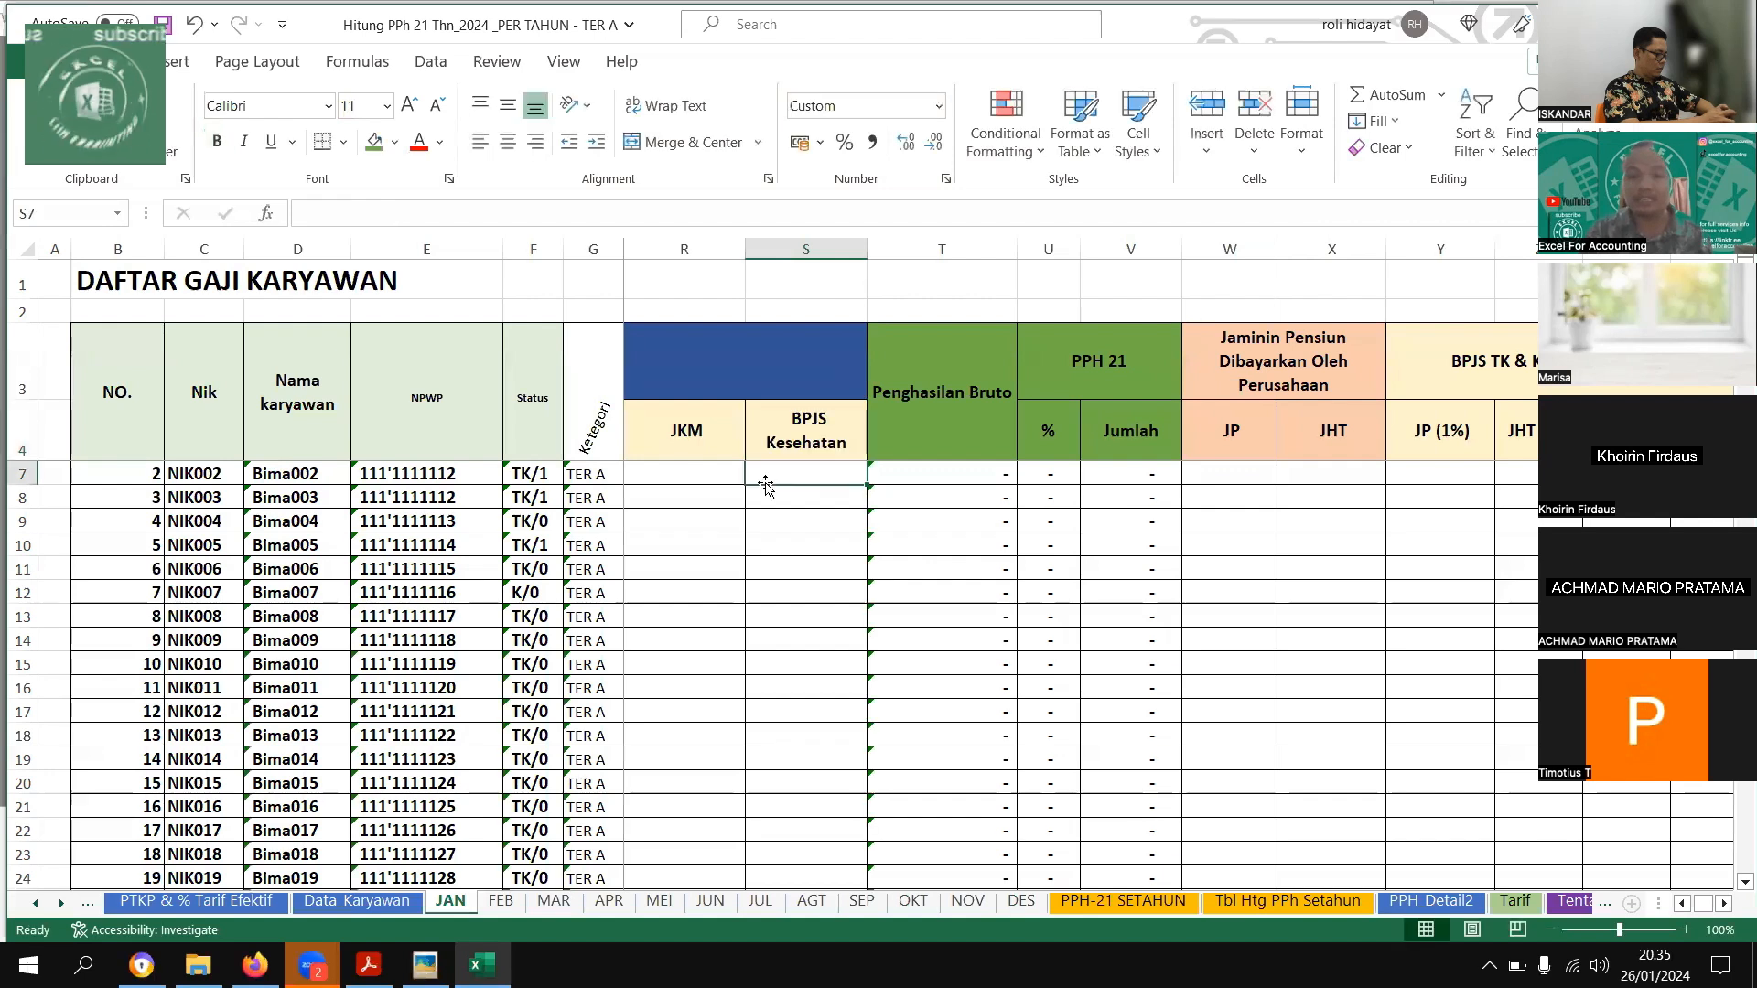
Unhide the Tunjangan Makan, Tunjangan Telphon and Tunj. Transportasi columns between Tunjangan Jabatan and Tunj .Lembur on the JAN sheet
key("ctrl+Left")
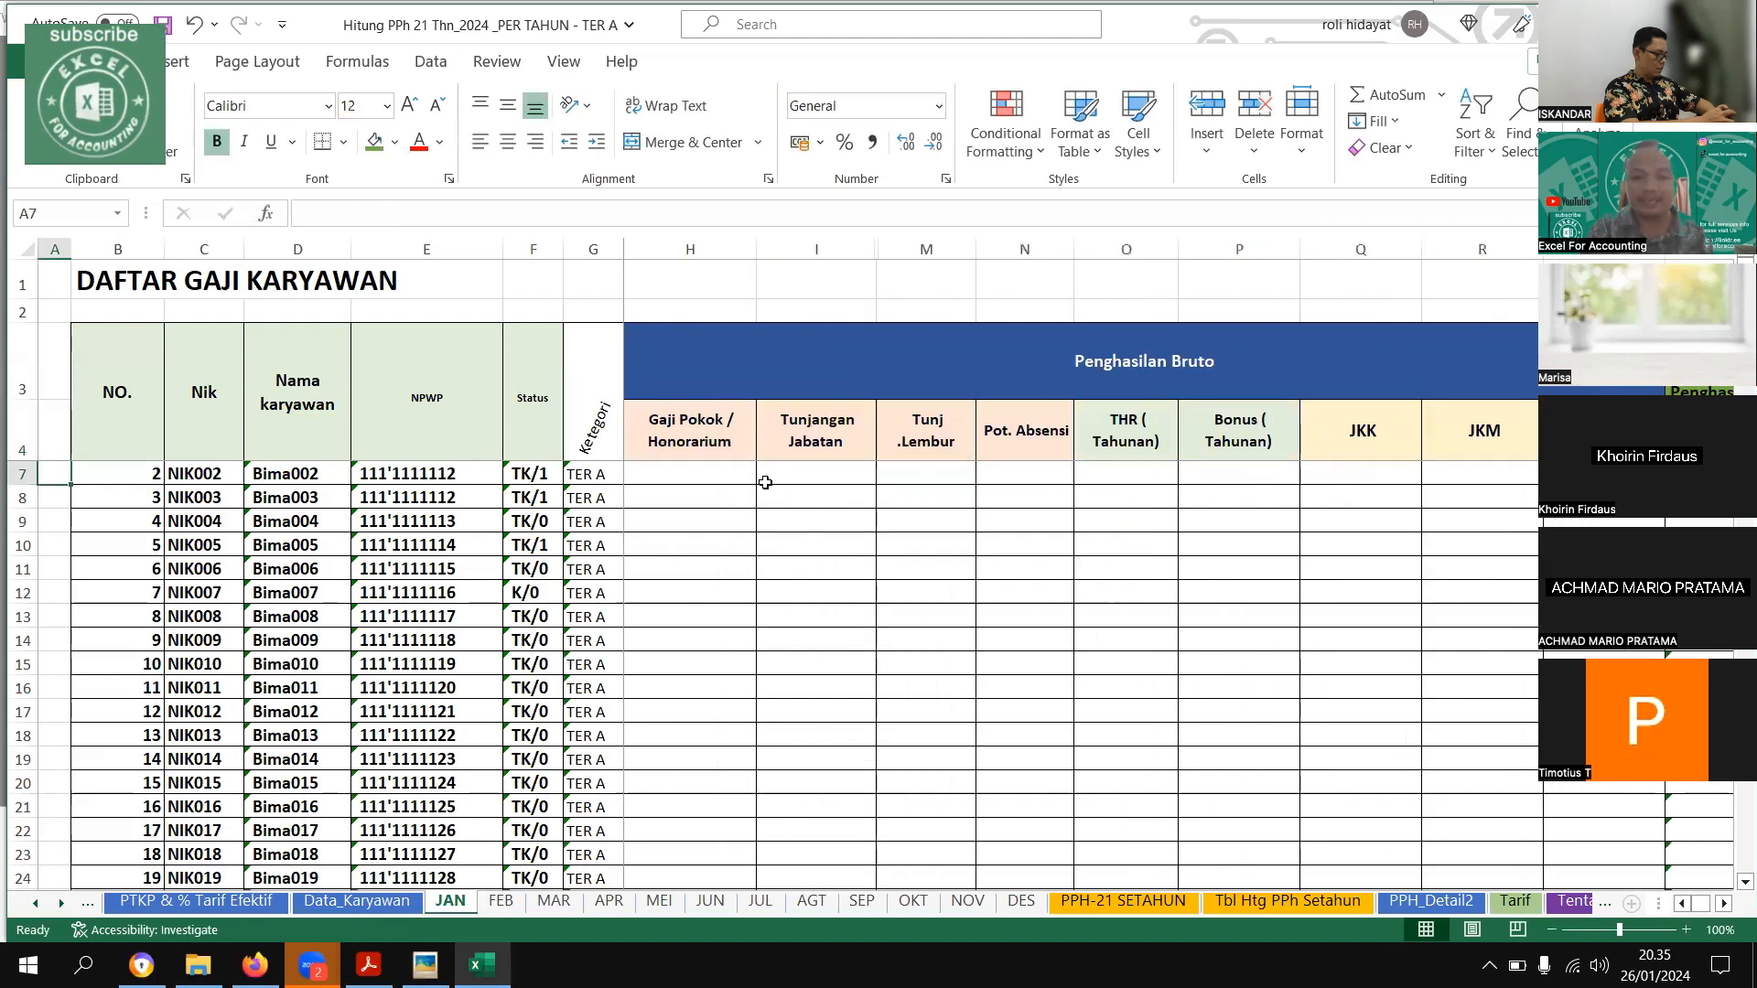
key("ctrl+Left")
key("ctrl+Right")
key("ctrl+Right")
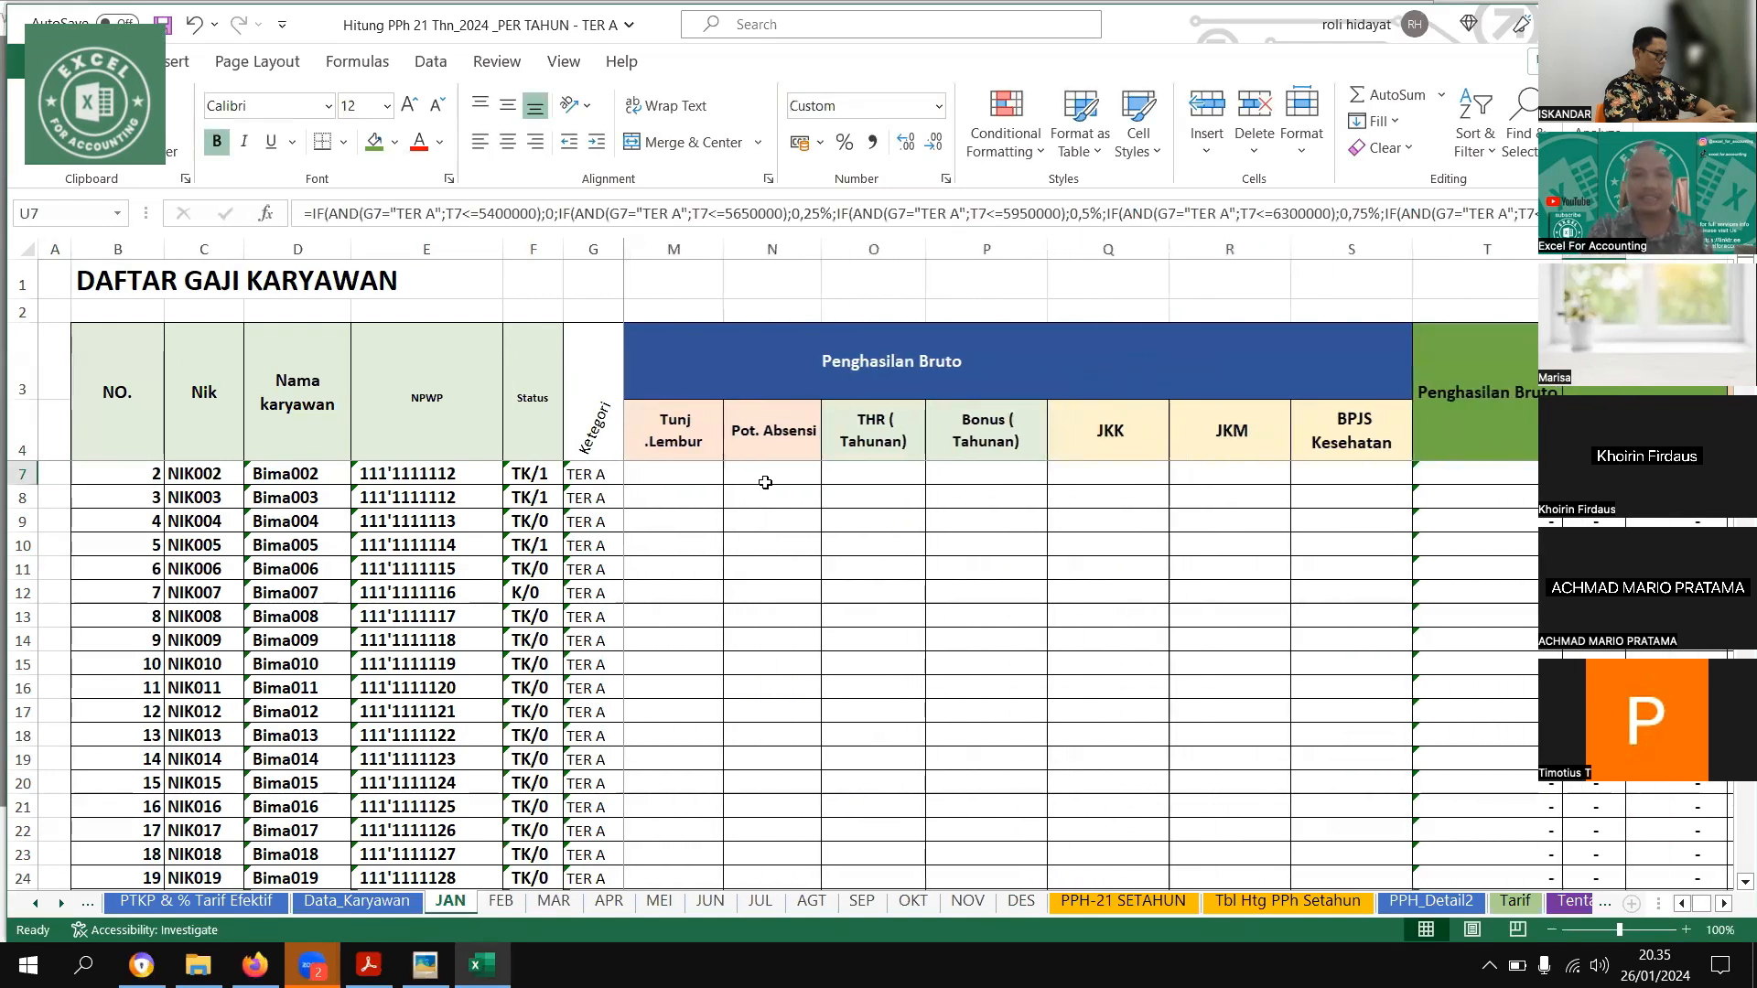
key("Left")
key("Left")
key("Left")
key("Left")
key("Left")
key("Left")
key("Left")
key("Left")
key("Left")
key("Left")
key("Left")
key("Left")
key("Left")
key("Left")
key("Left")
key("Left")
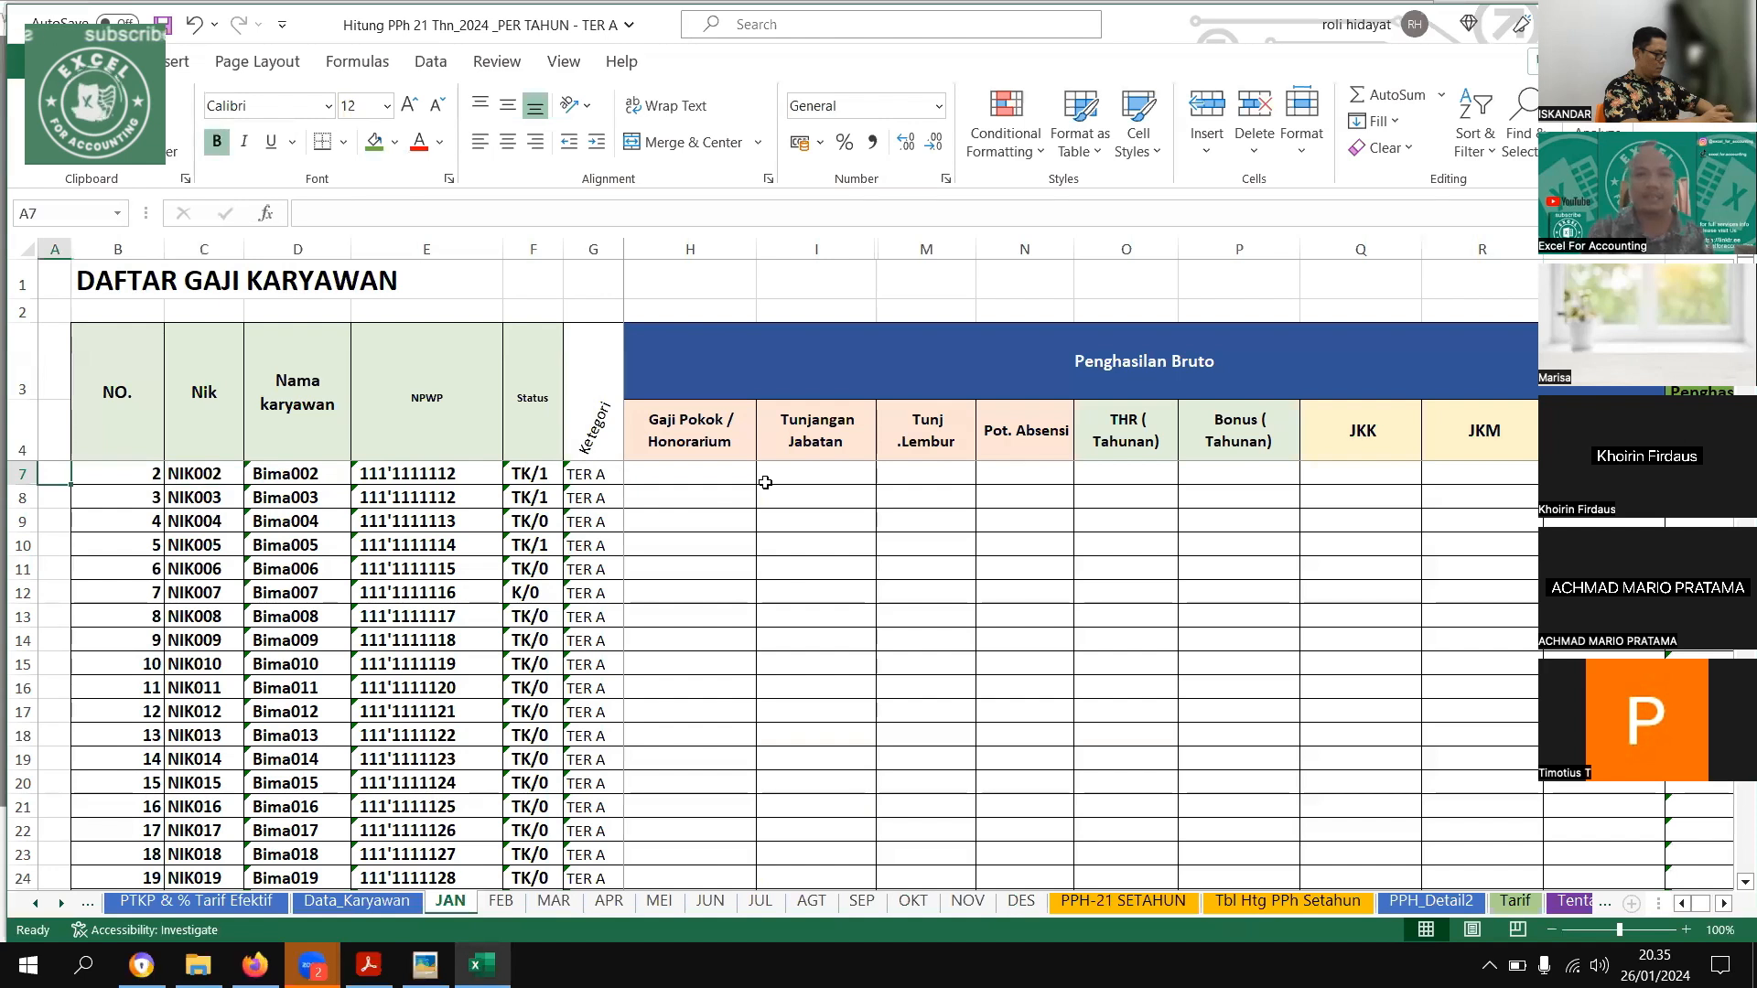
left_click_drag(817, 494, 1034, 640)
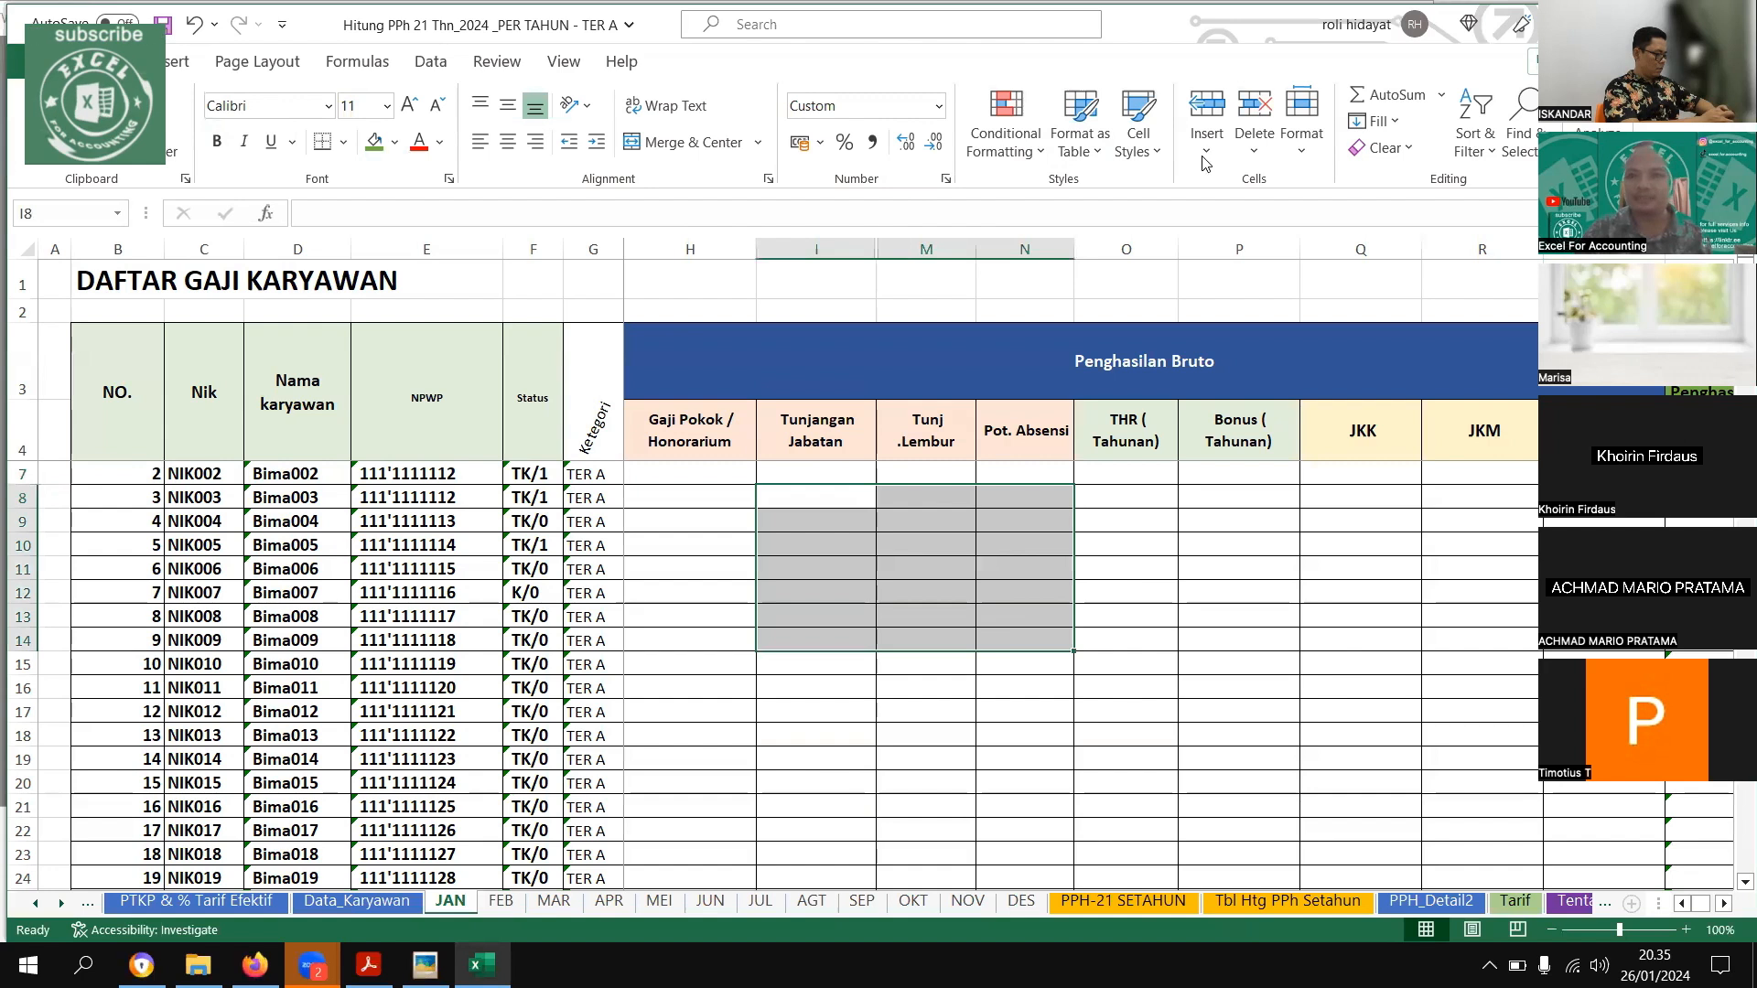
left_click(1301, 119)
mouse_move(1372, 419)
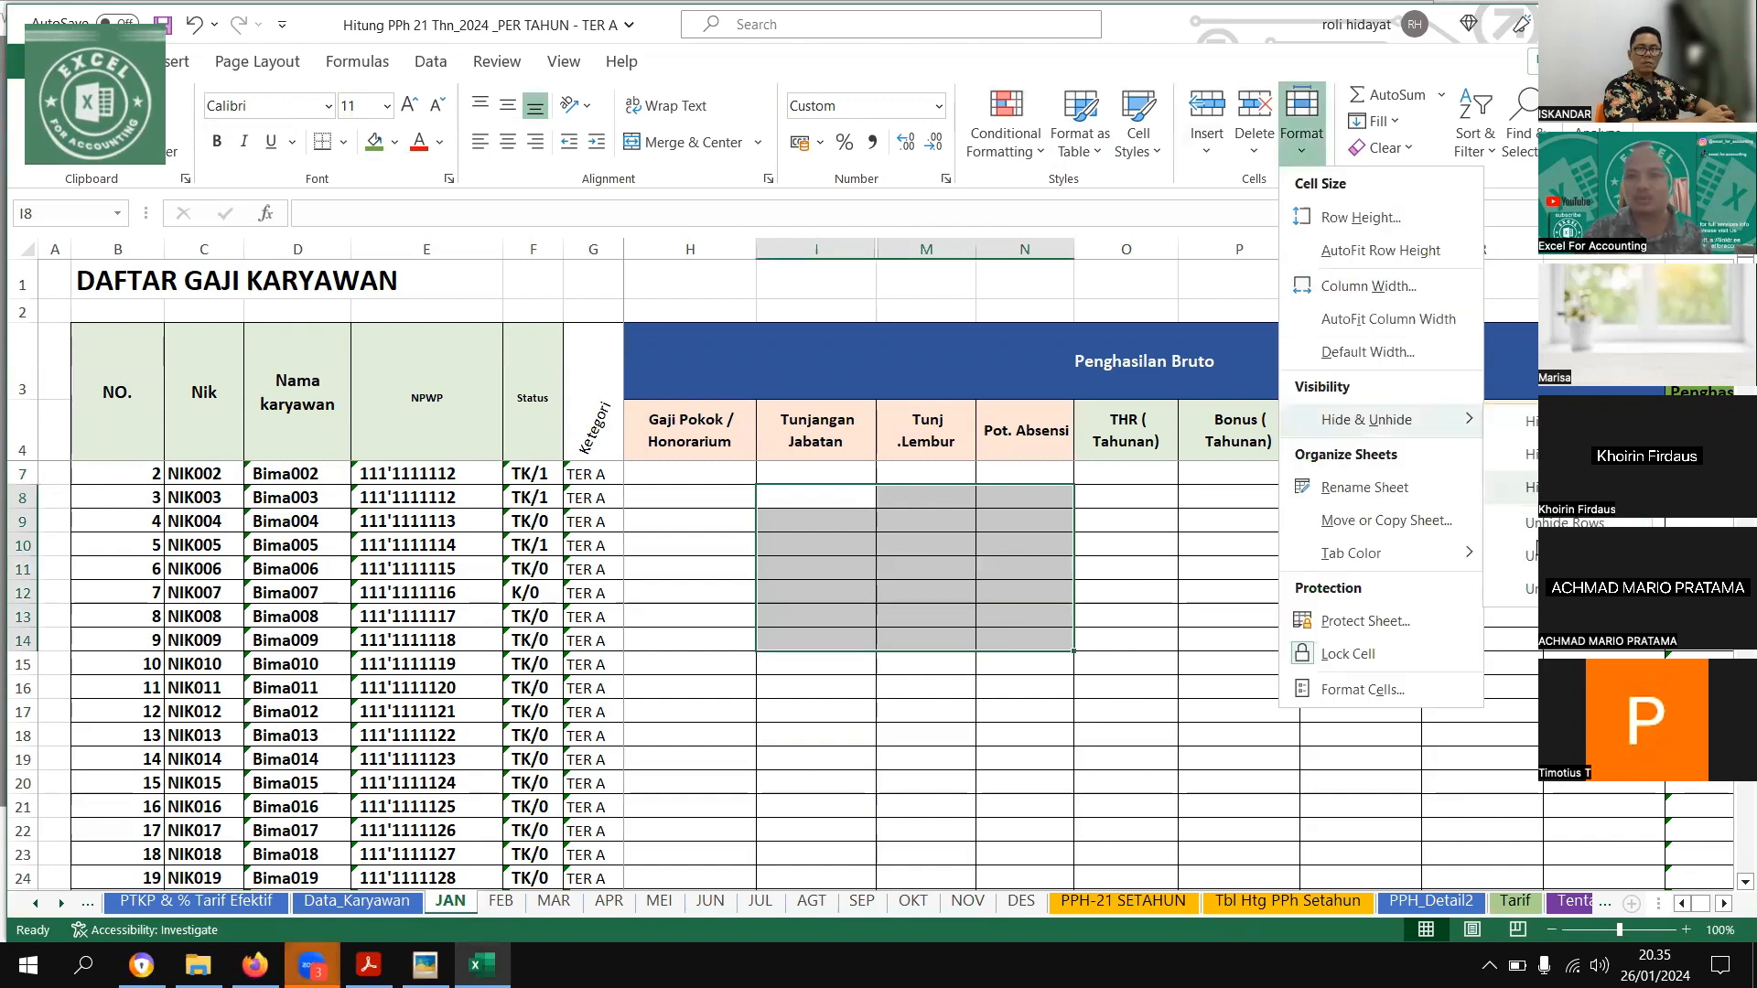
left_click(1547, 556)
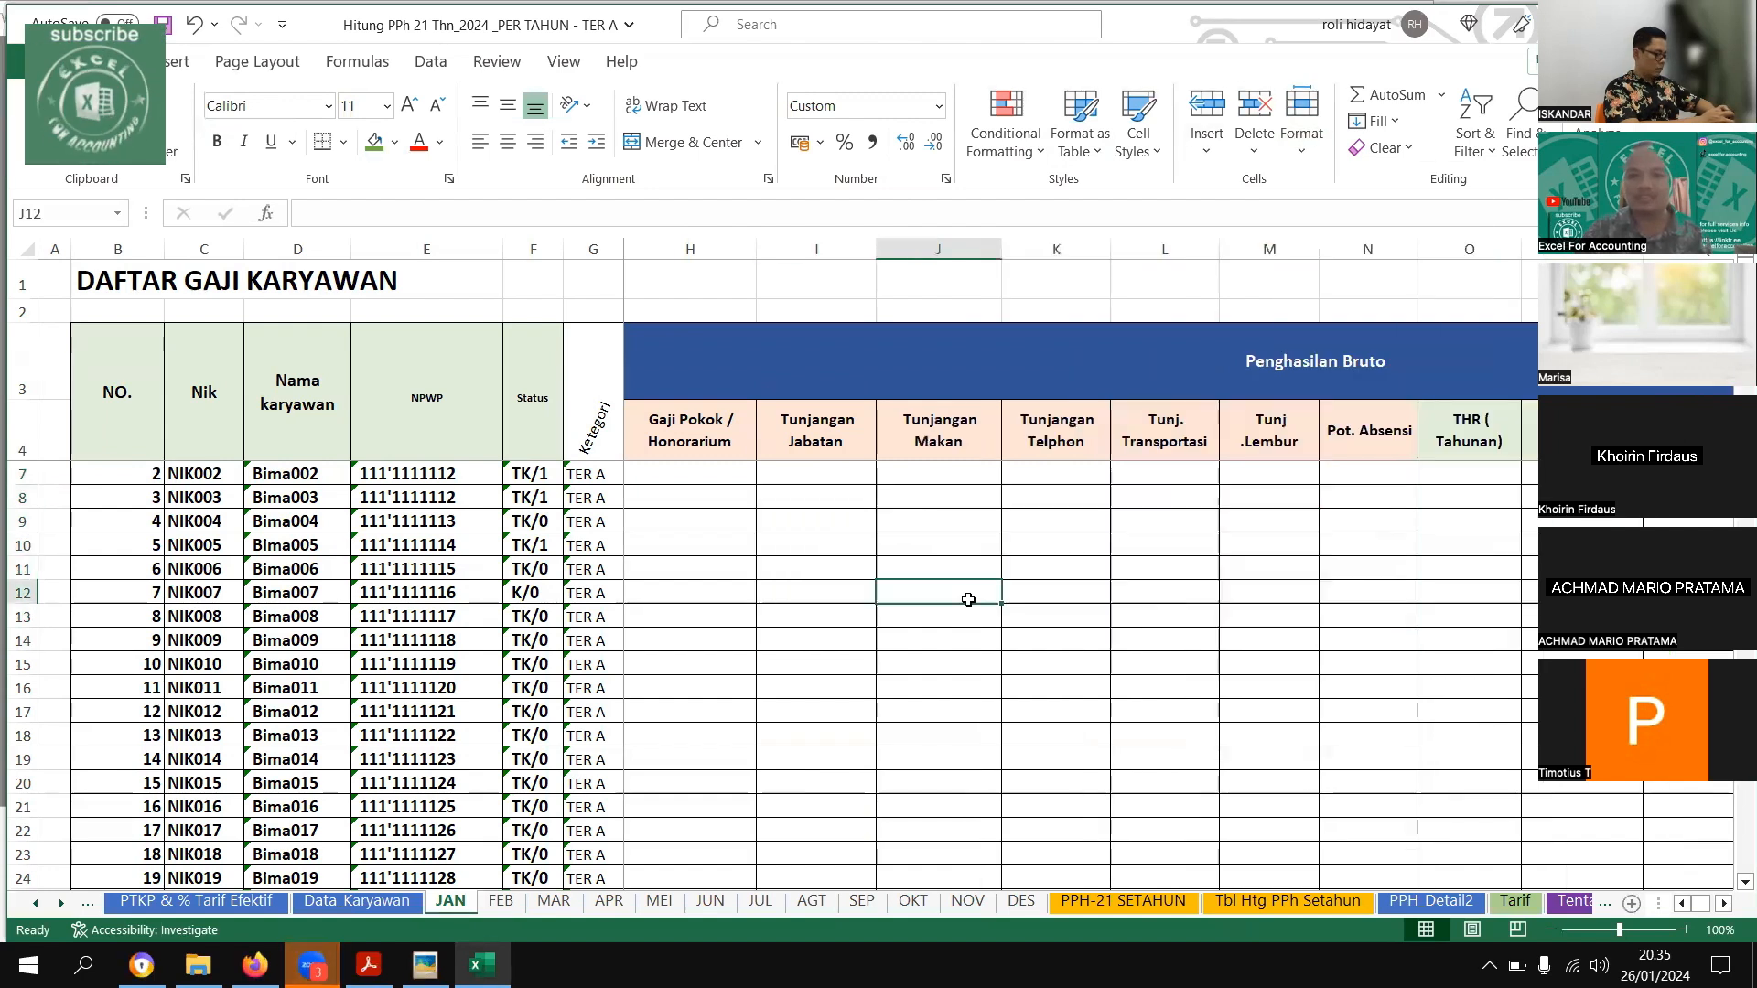
Look over the allowance columns beside Tunjangan Jabatan in the Penghasilan Bruto section
left_click(845, 407)
key("Left")
key("Left")
key("Left")
key("Left")
key("Right")
key("Right")
key("Right")
key("Right")
key("Right")
key("Right")
key("Right")
key("Right")
key("Left")
key("Left")
key("Left")
key("Left")
key("Left")
key("End")
left_click(935, 520)
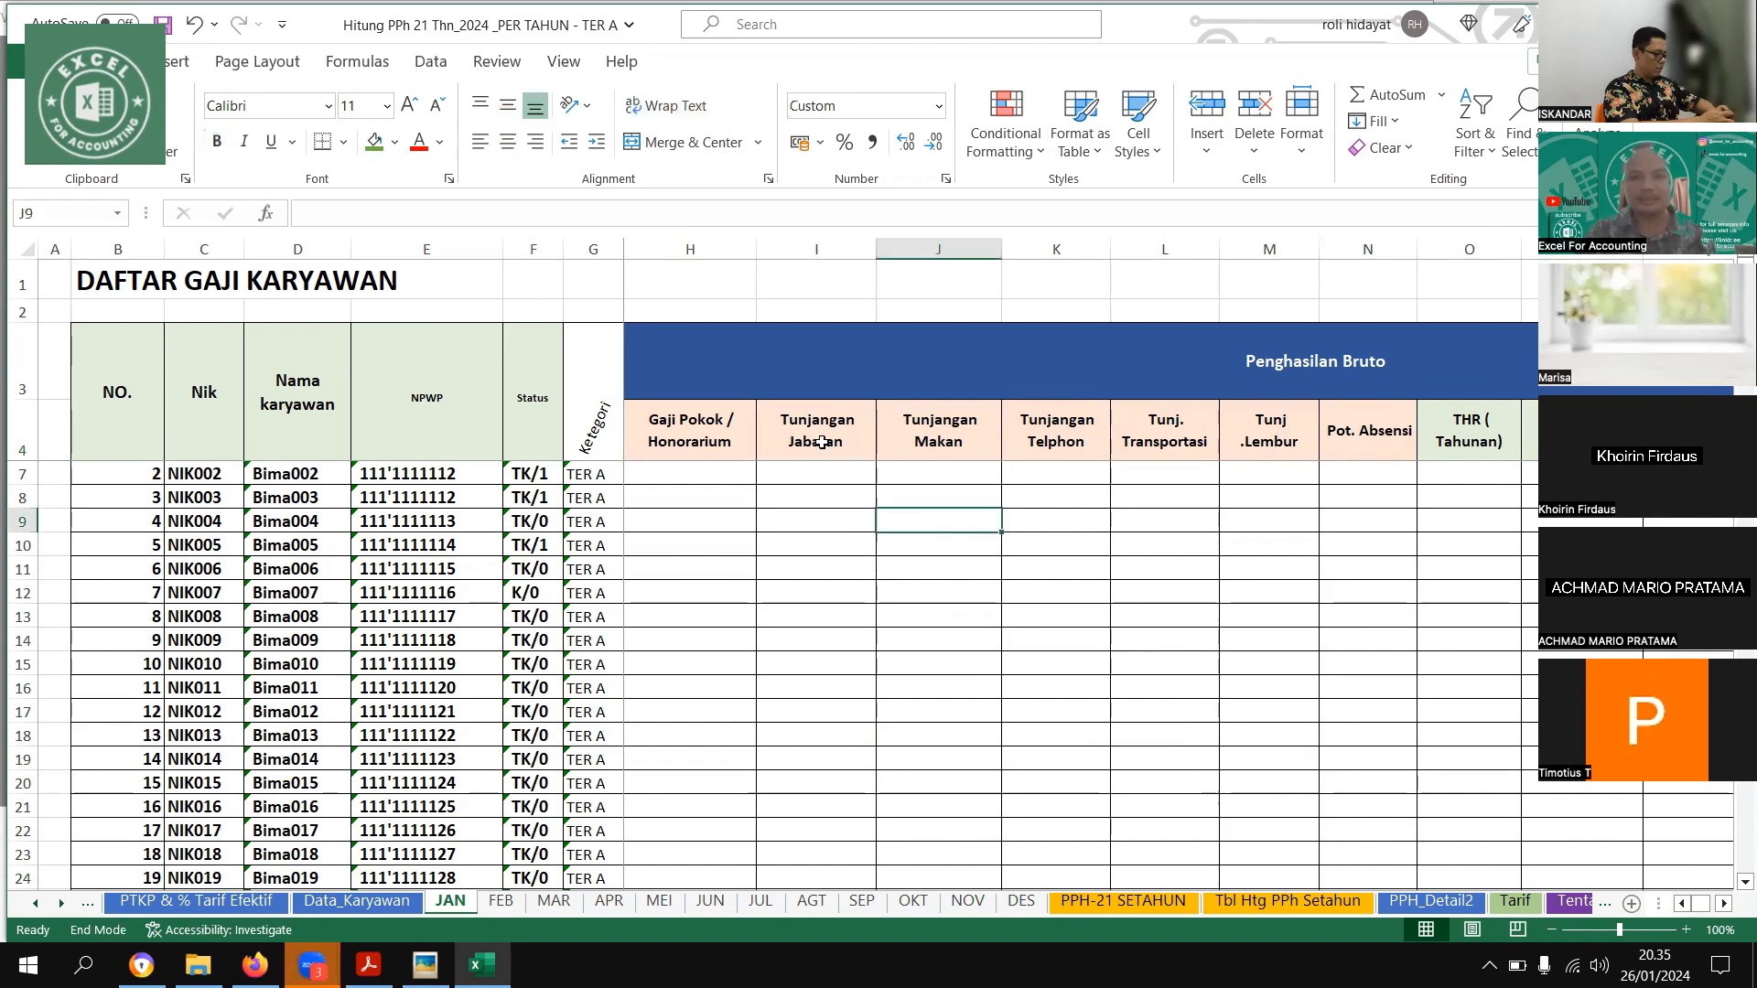
Review the Penghasilan Bruto components from Gaji Pokok / Honorarium through JKK and JKM, on to the total and PPH 21 columns
left_click_drag(728, 430, 1115, 434)
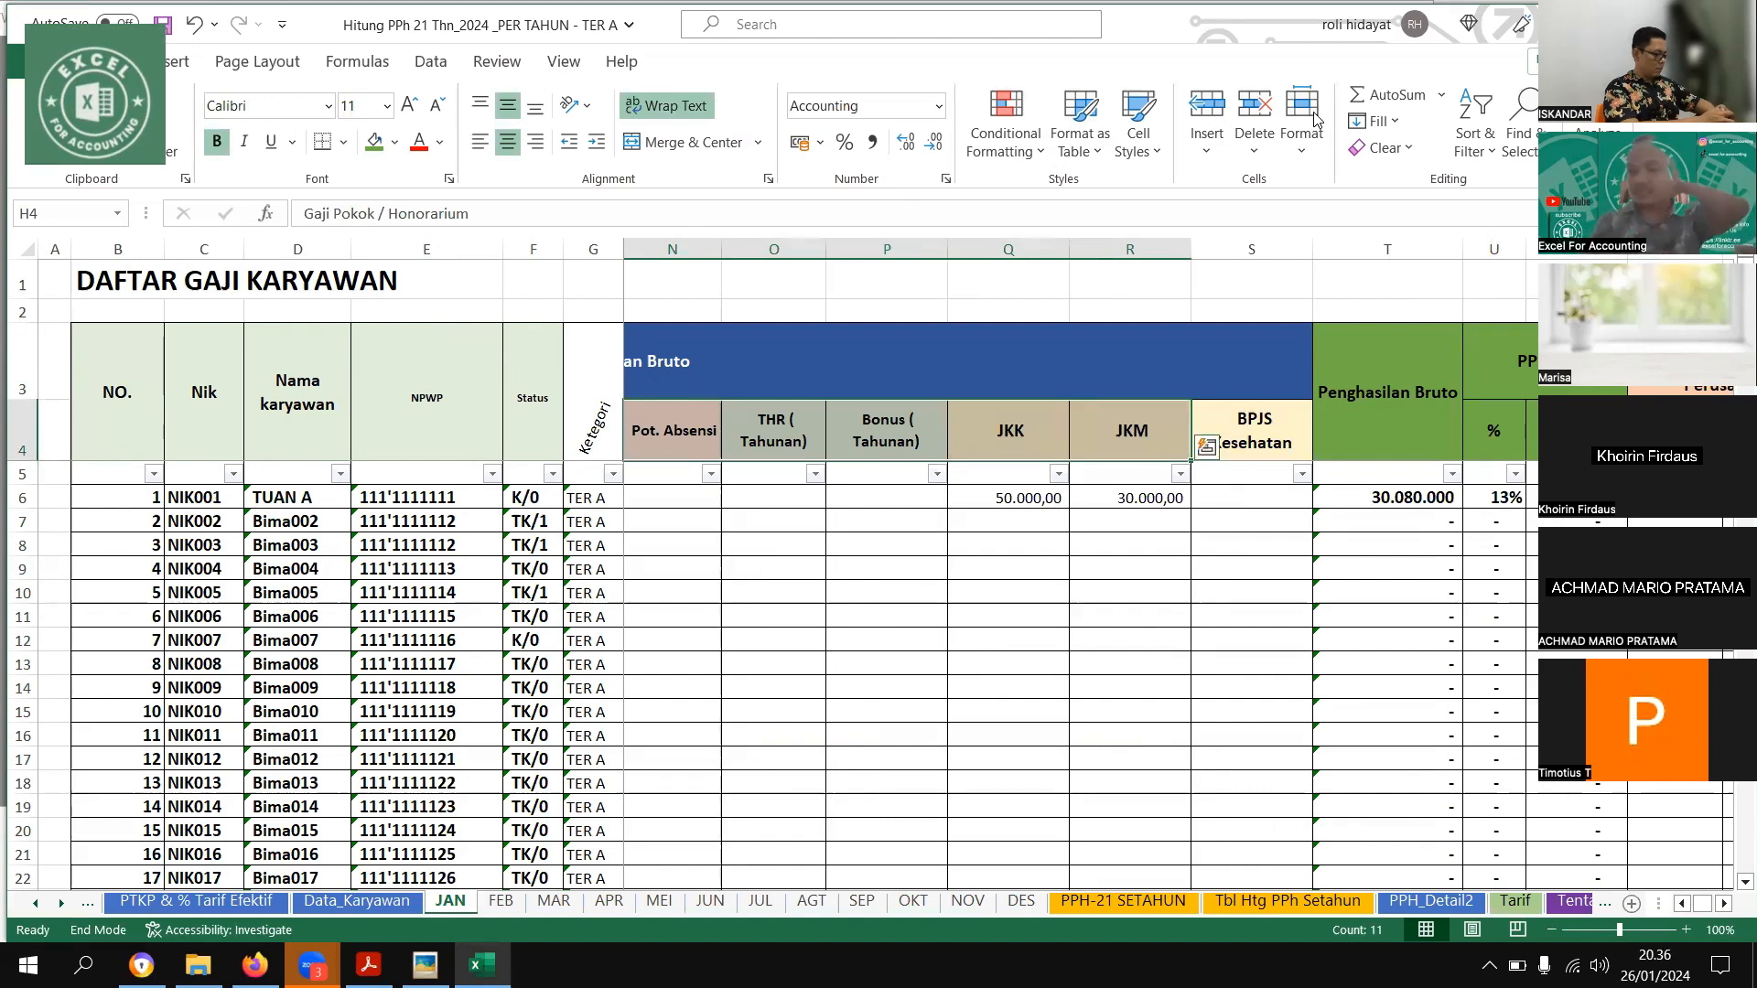
left_click(886, 567)
left_click_drag(753, 499, 842, 504)
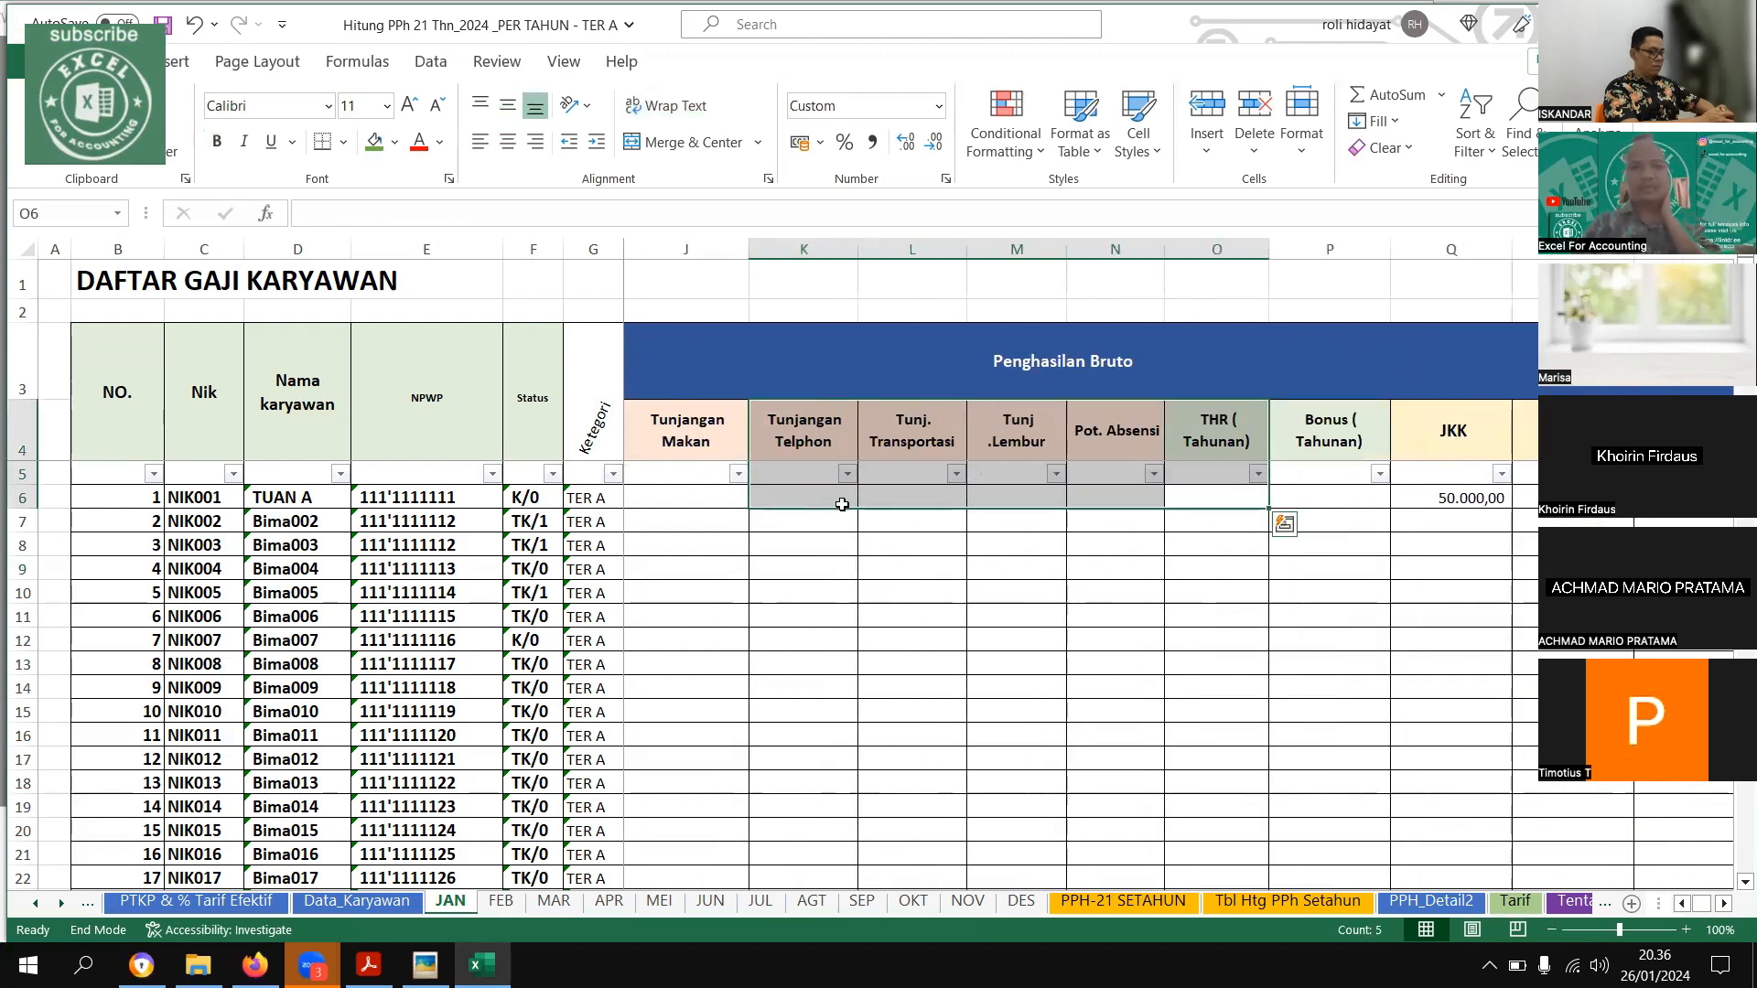
left_click_drag(1013, 421, 635, 398)
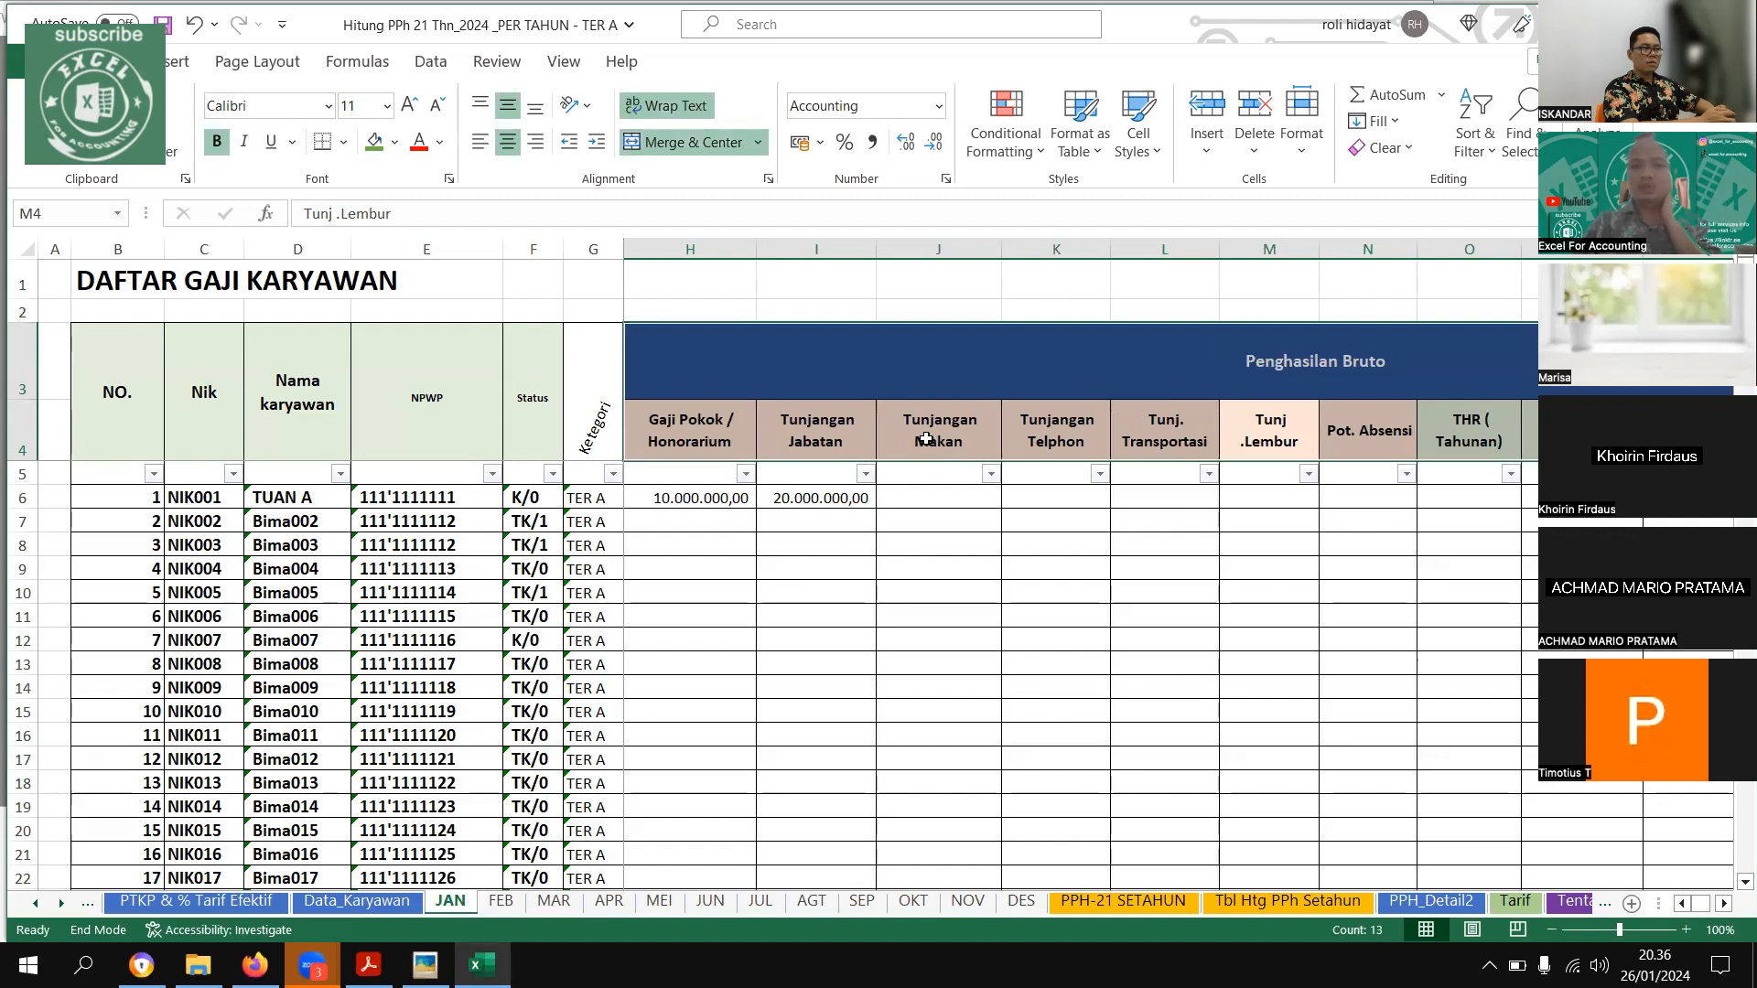
left_click_drag(911, 632, 1314, 716)
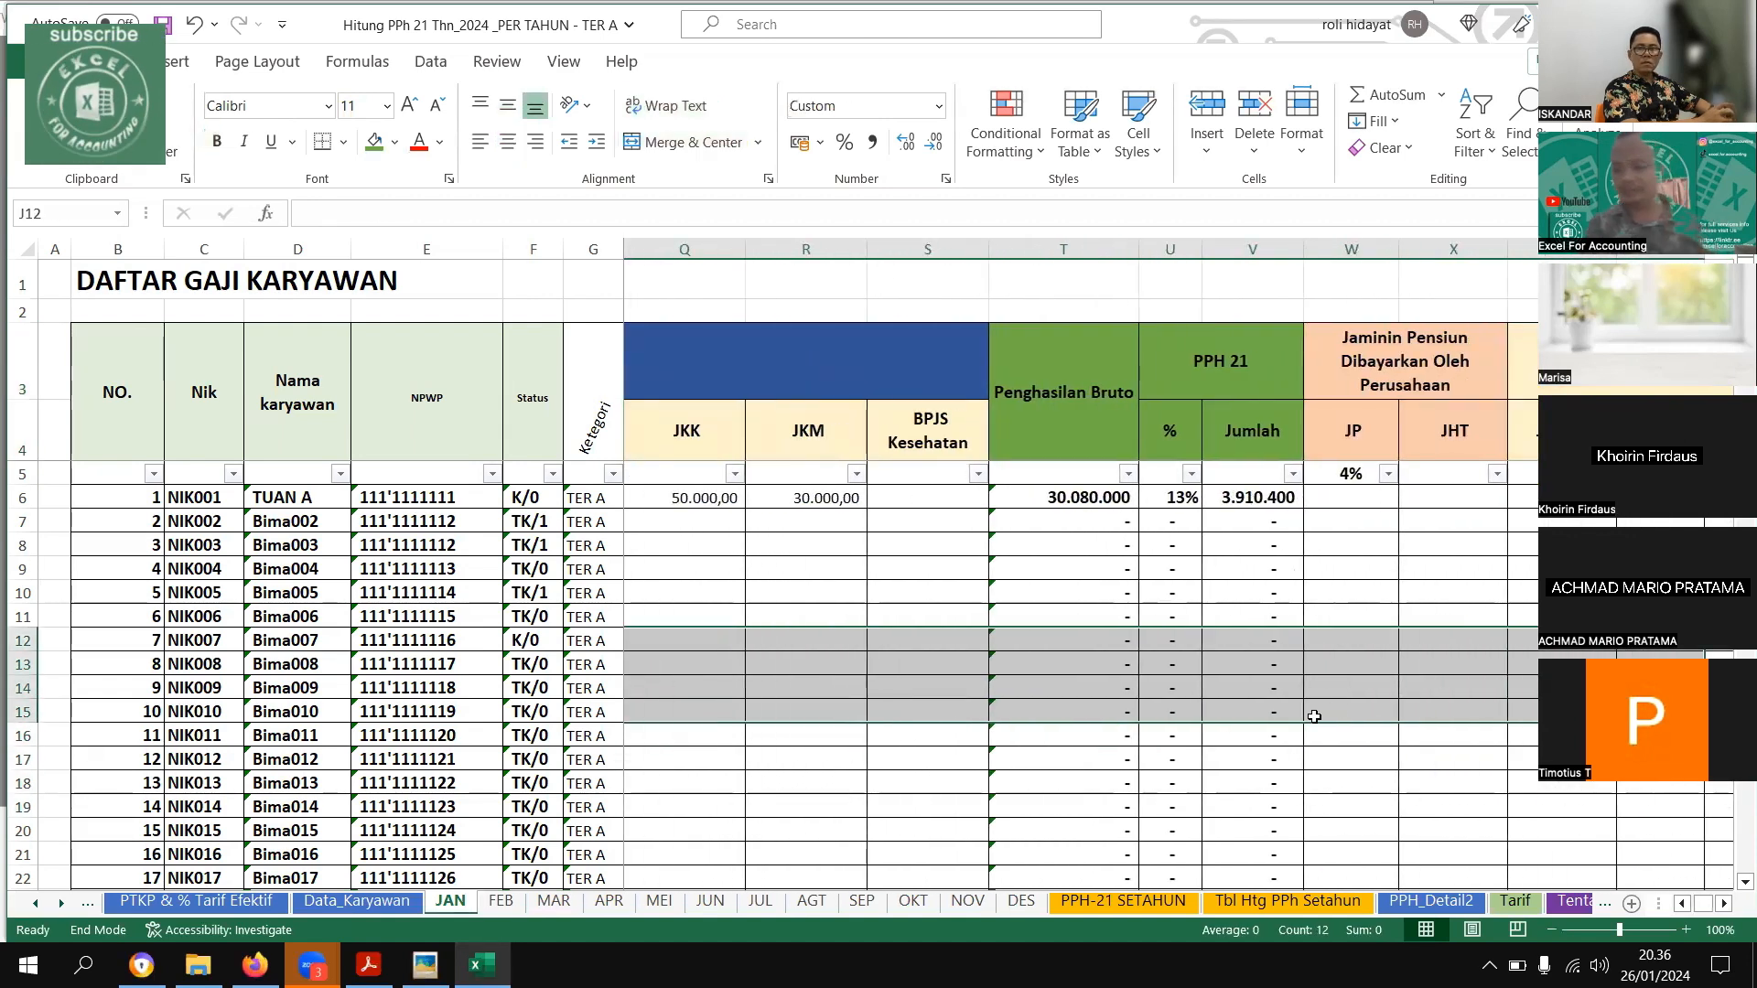